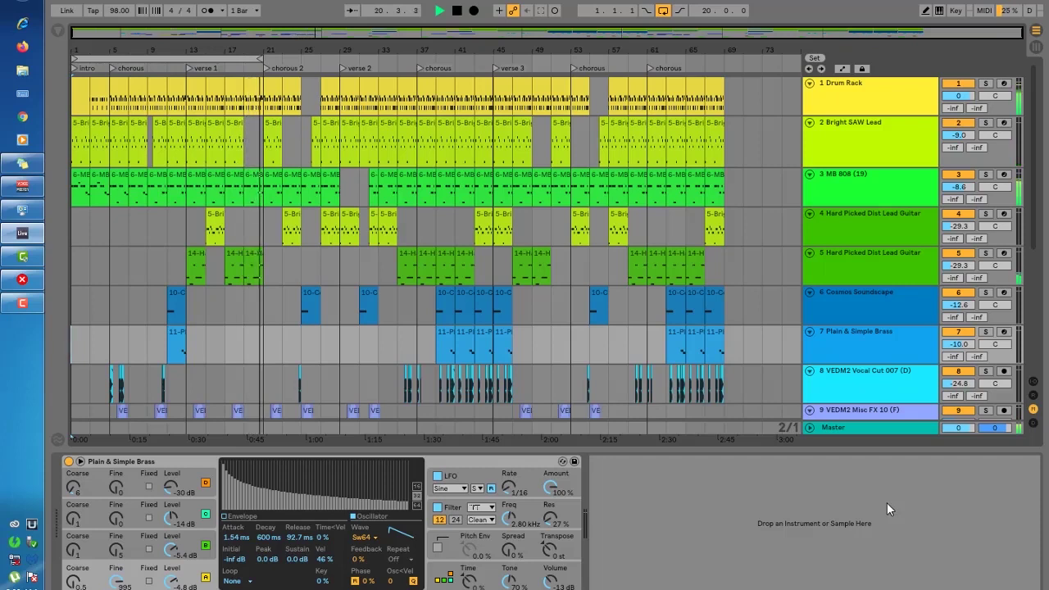
Stop song playback and look over the remaining tracks down to the empty audio track.
key("space")
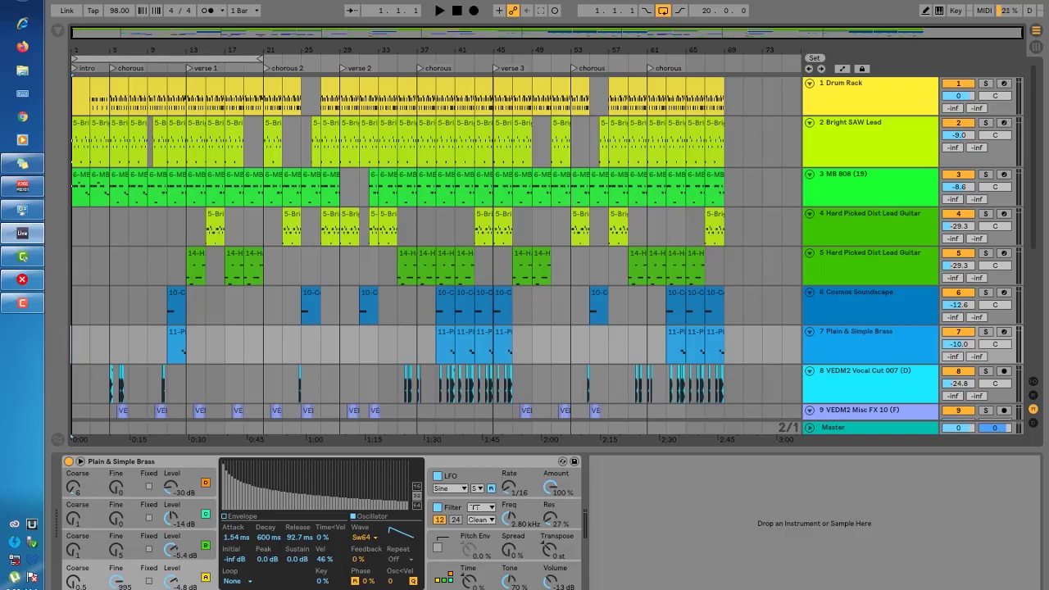
scroll(435, 245, "down", 5)
left_click(207, 353)
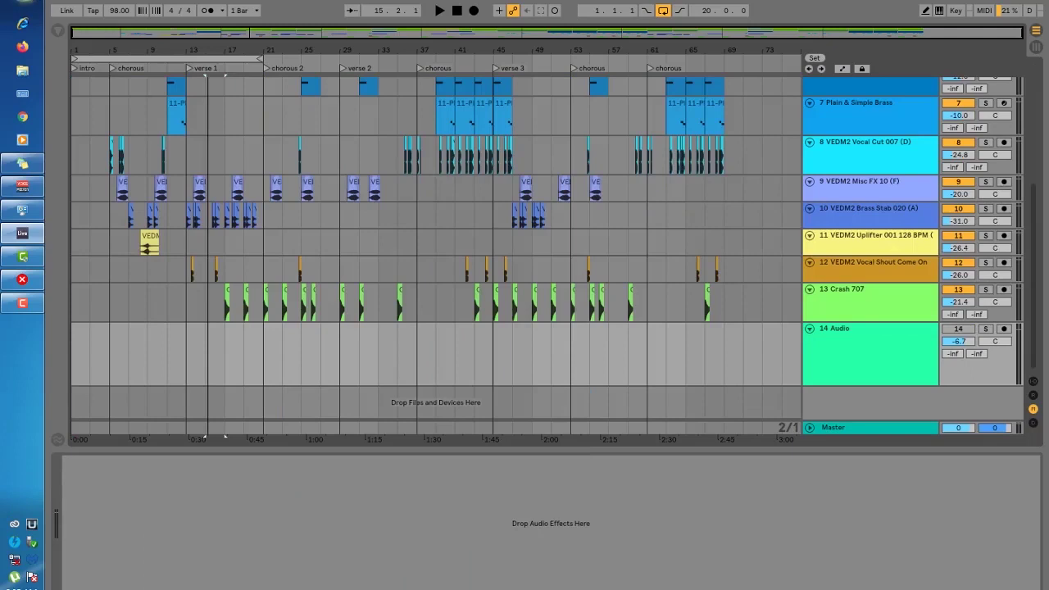
Create a new Live Set and show it in Arrangement View.
key("alt+f")
key("Right")
key("Left")
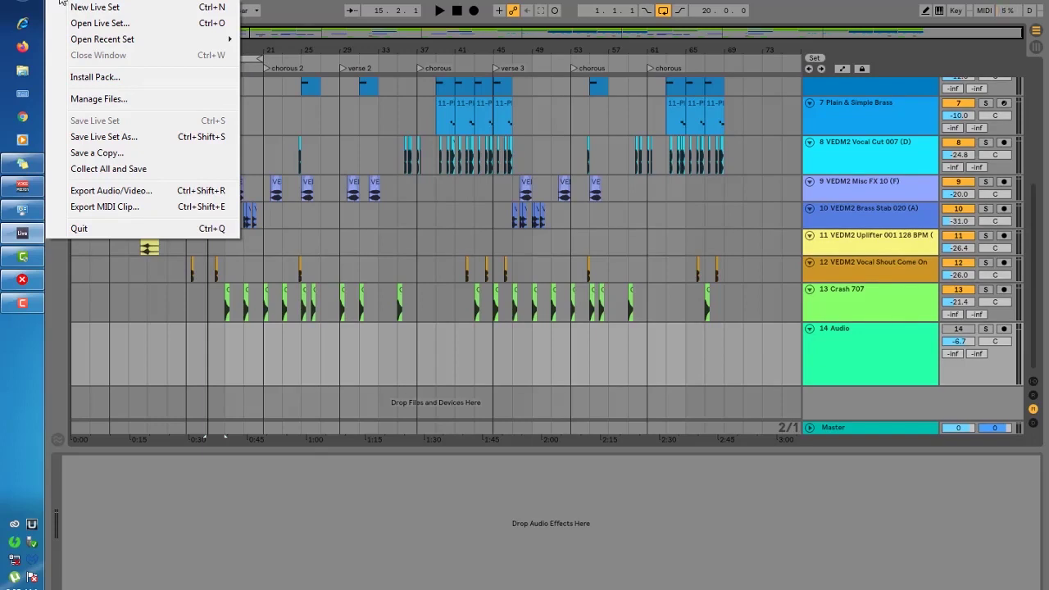
left_click(95, 23)
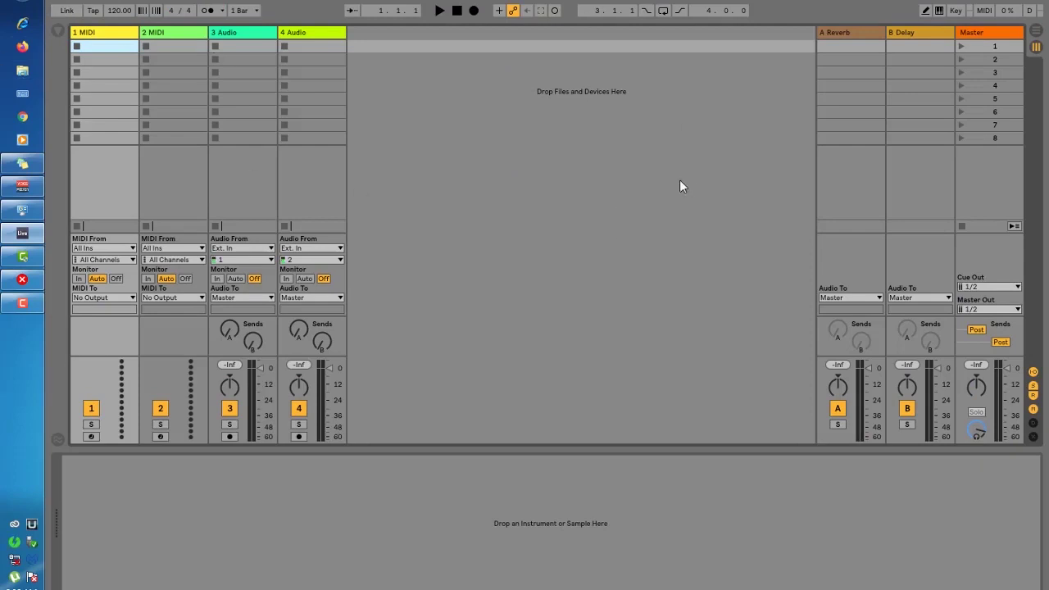
left_click(1036, 32)
Move the four-bar loop to start at bar 1 and set the tempo to 98 BPM.
left_click_drag(115, 56, 89, 57)
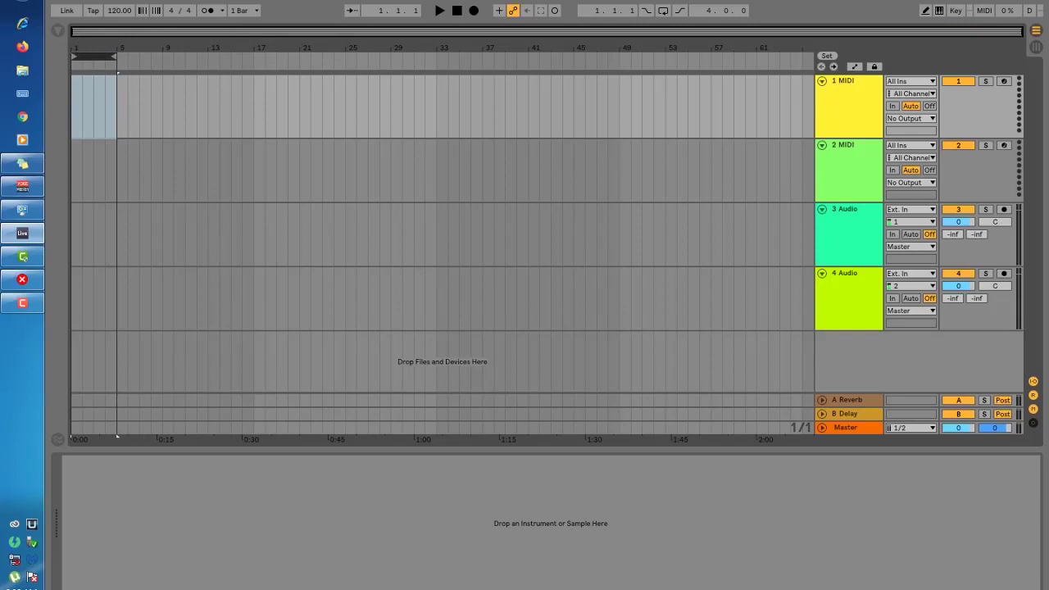
left_click(116, 11)
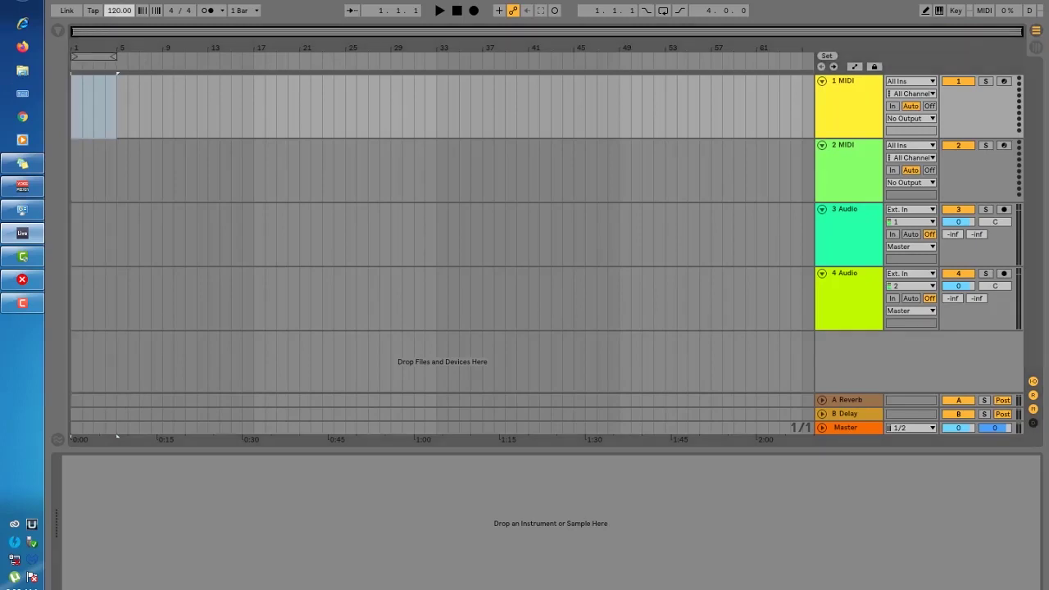
type("9")
key("Return")
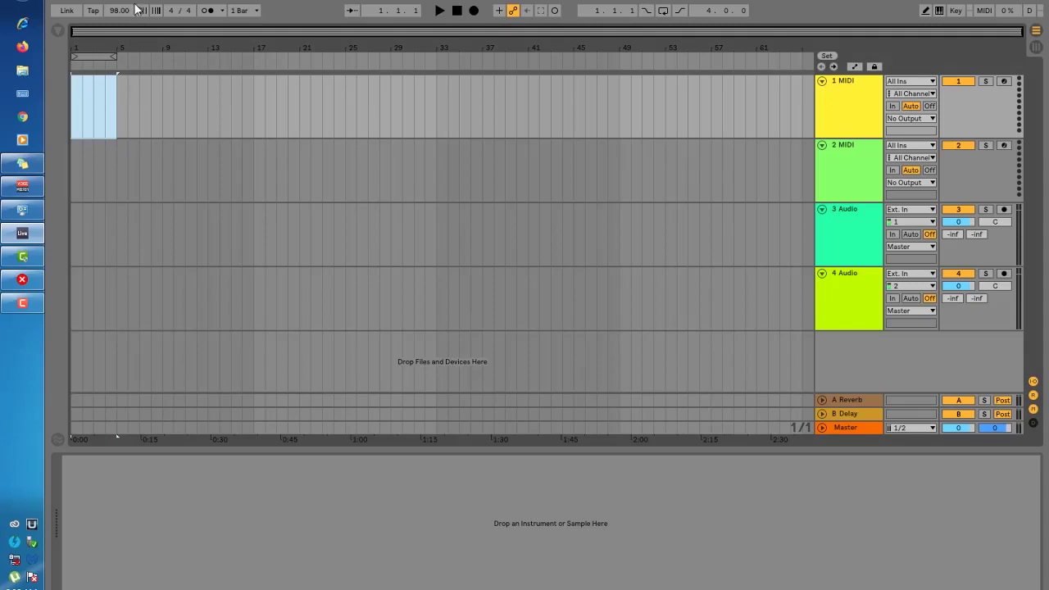
Load an empty Drum Rack from the Instruments category onto the first MIDI track.
left_click(881, 128)
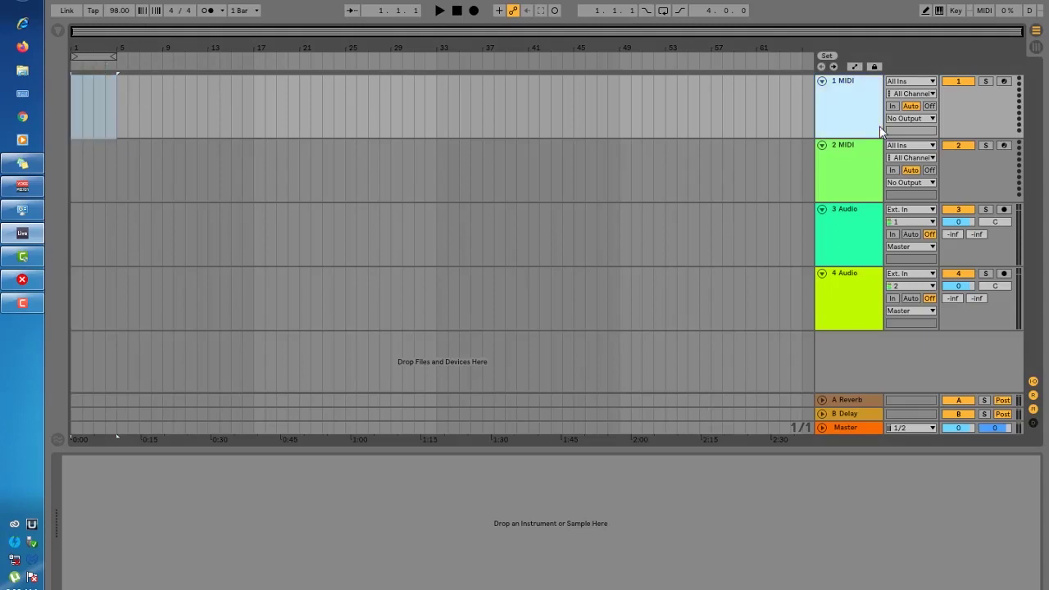
left_click(58, 32)
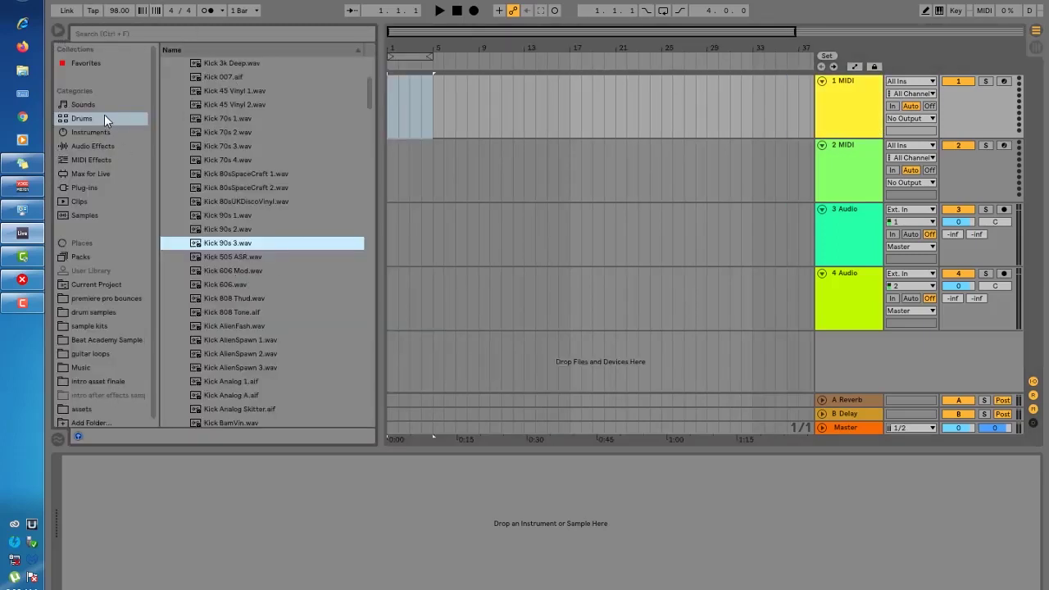
left_click(91, 133)
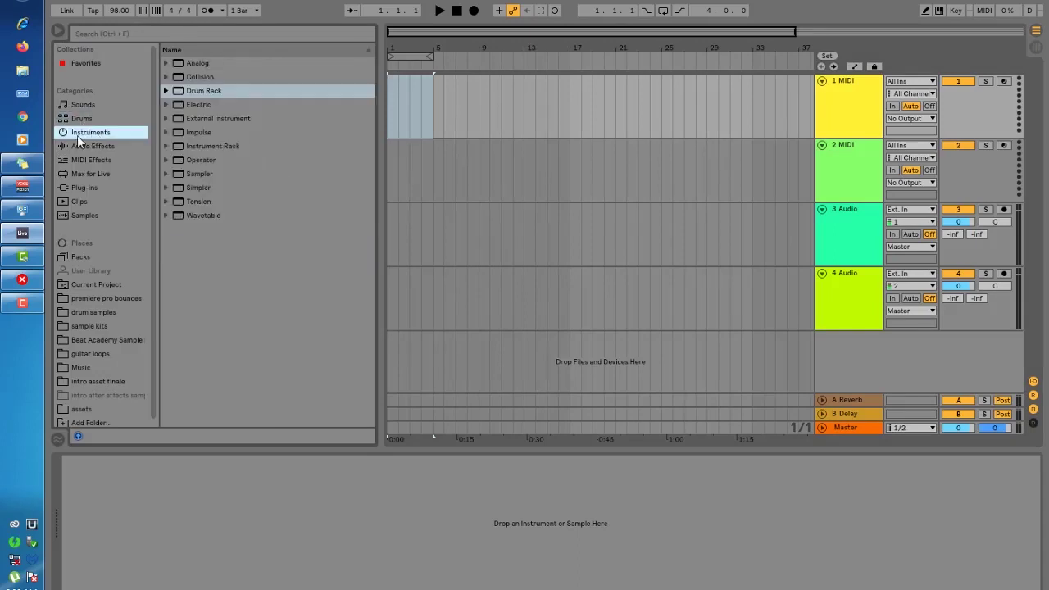
left_click(226, 90)
left_click_drag(218, 91, 853, 100)
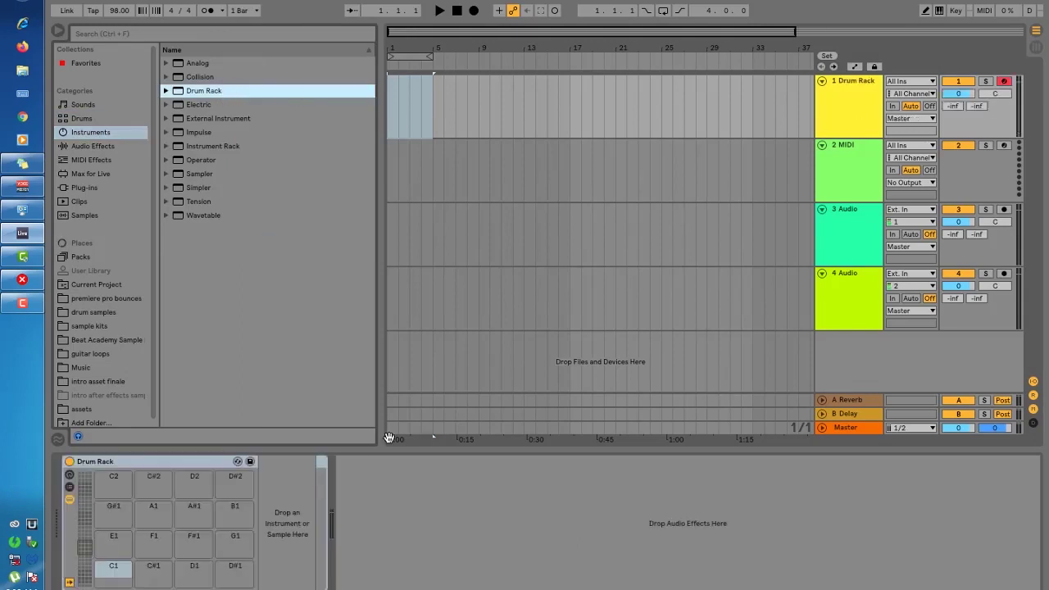
Bring the Drum Rack's C3 pad row into view and list the Kick samples under Drum Hits.
scroll(222, 534, "up", 12)
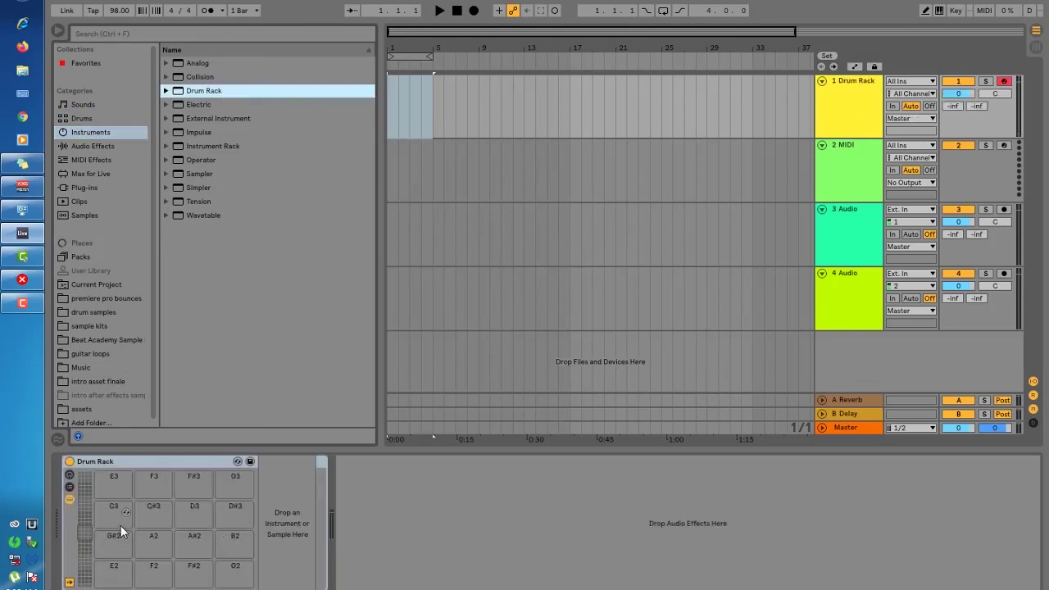
scroll(88, 522, "up", 3)
left_click(81, 535)
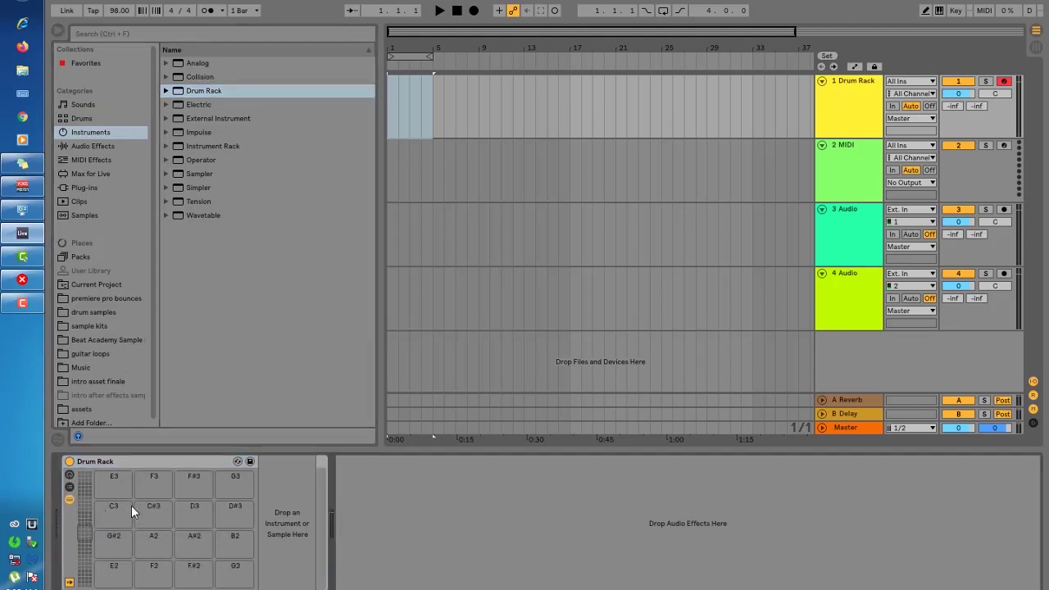
left_click(82, 118)
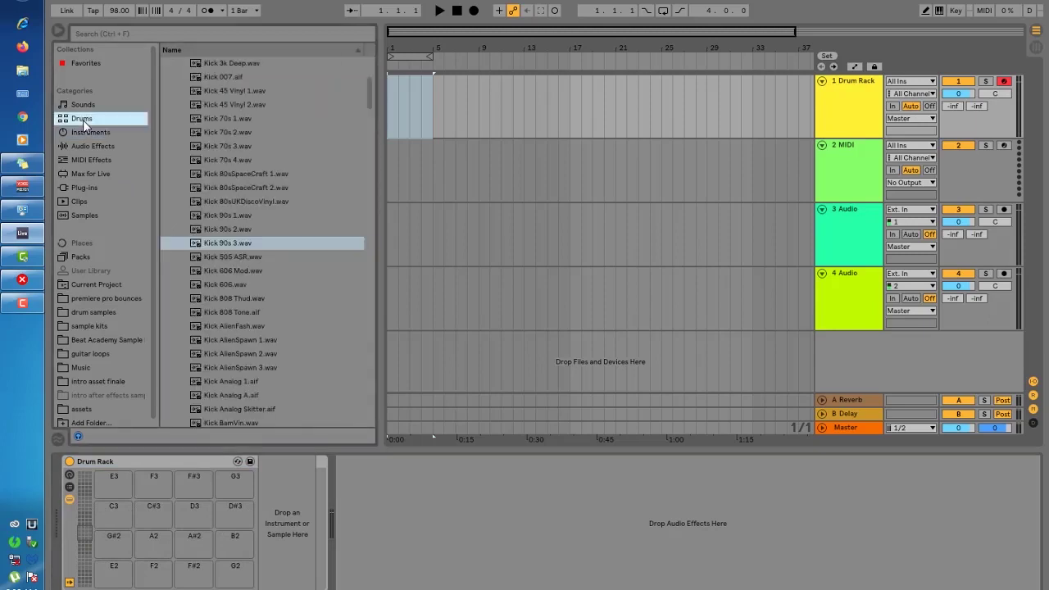
scroll(274, 200, "up", 4)
scroll(232, 190, "down", 4)
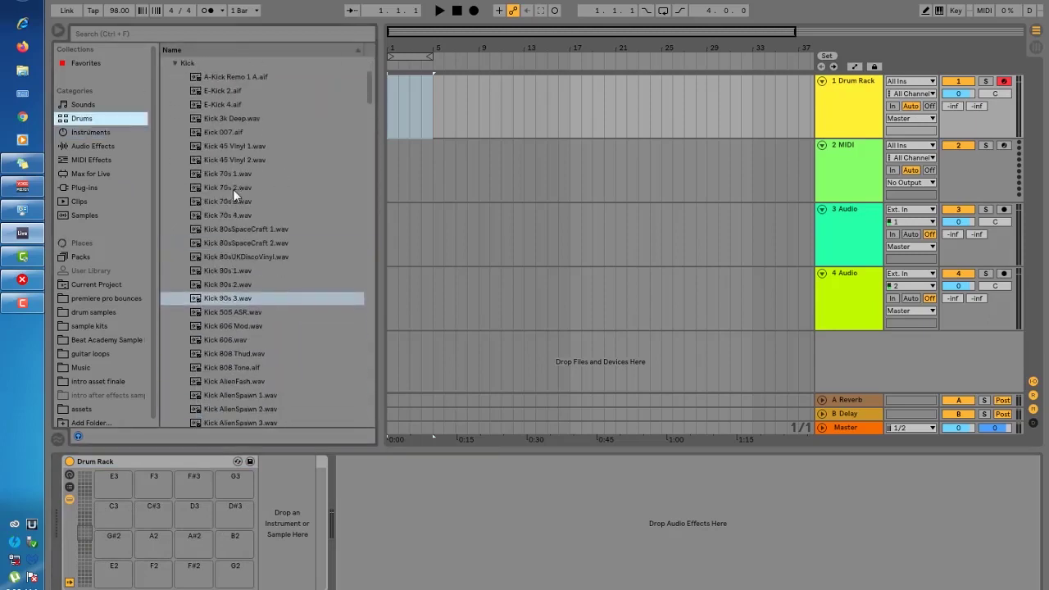
scroll(219, 153, "up", 3)
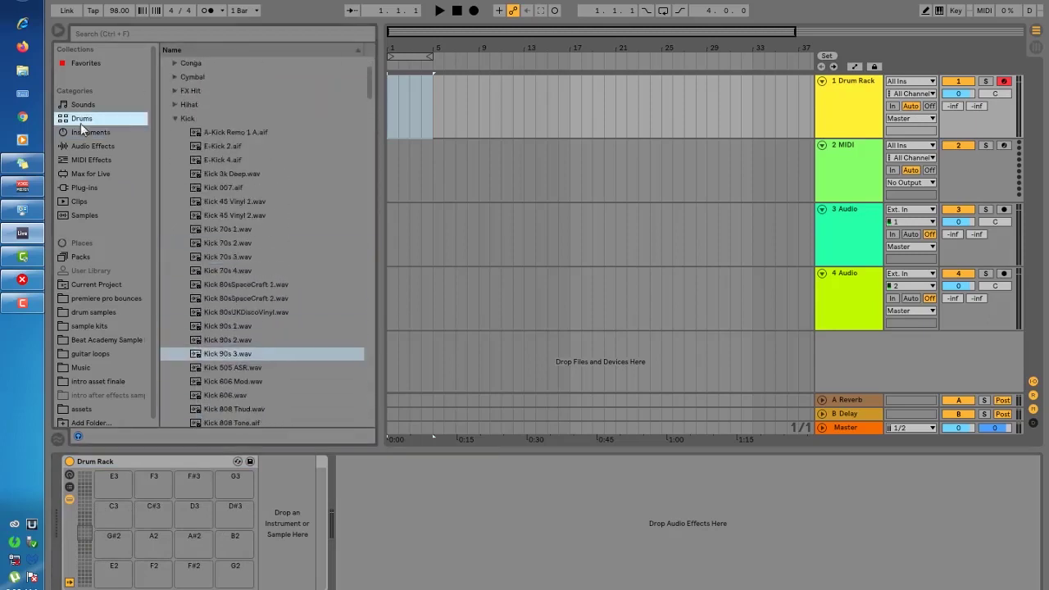
left_click(179, 117)
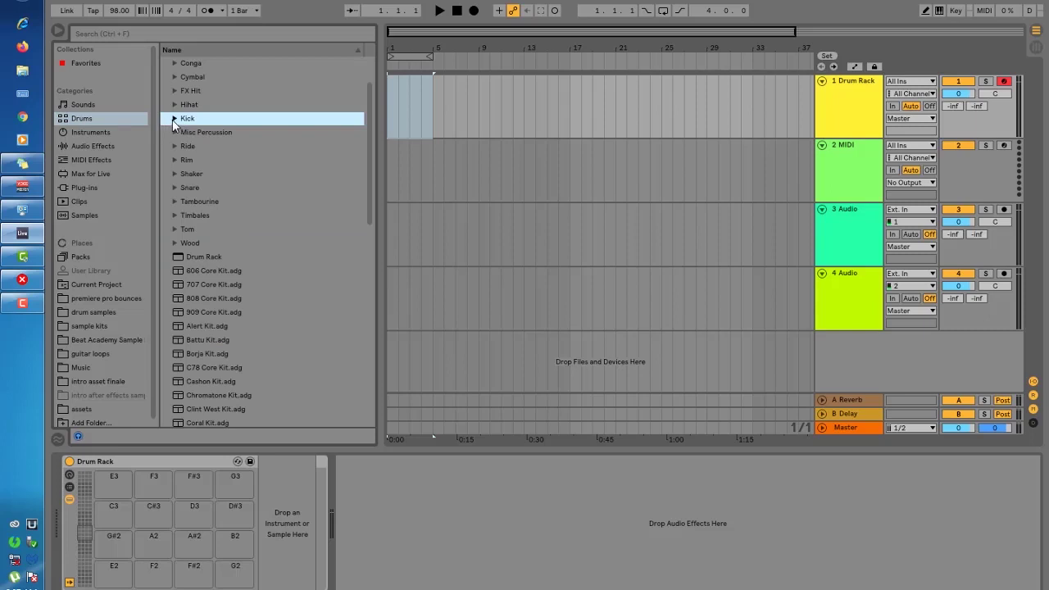
left_click(173, 119)
scroll(246, 156, "down", 3)
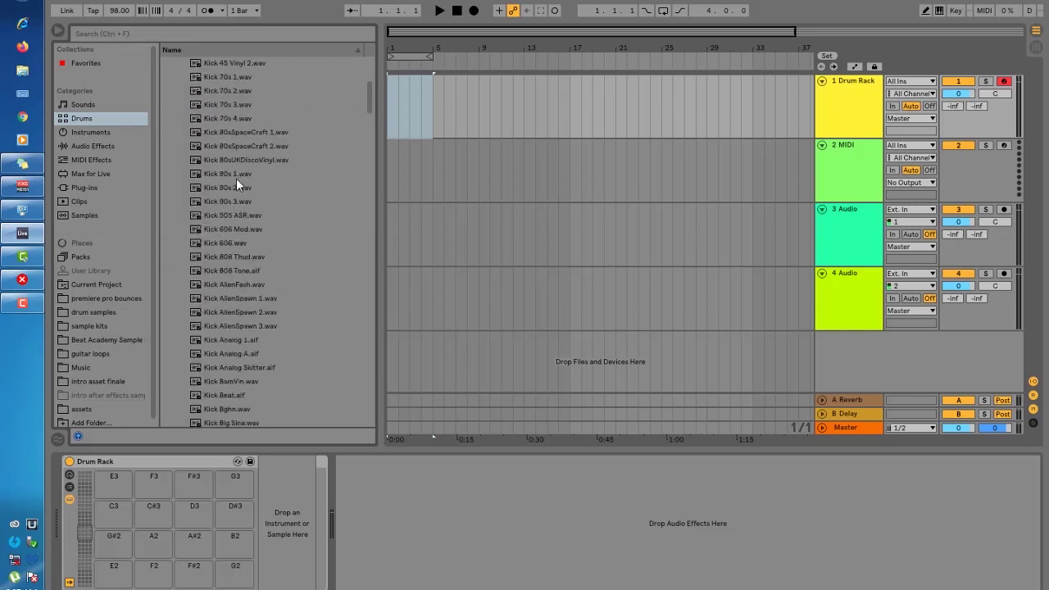
Audition the 90s kick samples and load Kick 90s 3.wav onto the C3 pad.
left_click(228, 203)
key("Down")
key("Down")
left_click(228, 192)
key("Down")
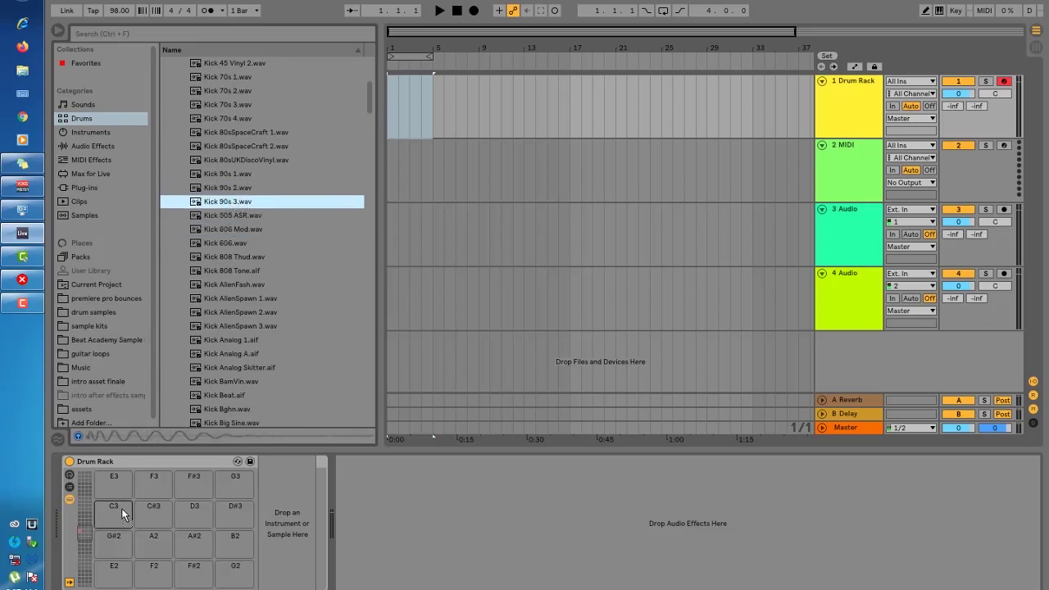
left_click_drag(121, 508, 121, 508)
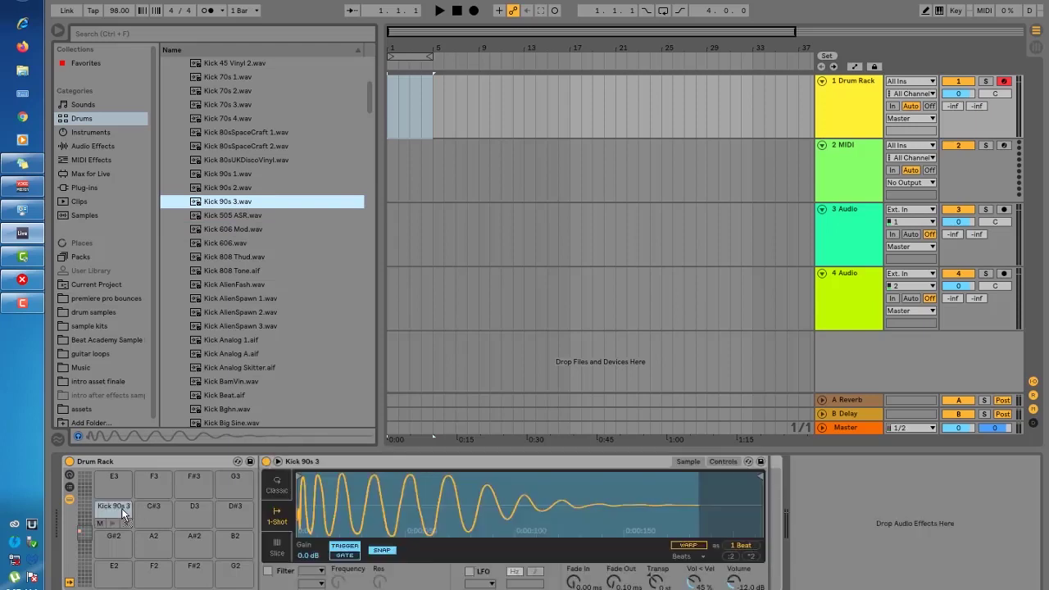
Audition the following kick samples and load Kick 505 ASR.wav onto the C#3 pad.
key("Down")
key("Down")
key("Down")
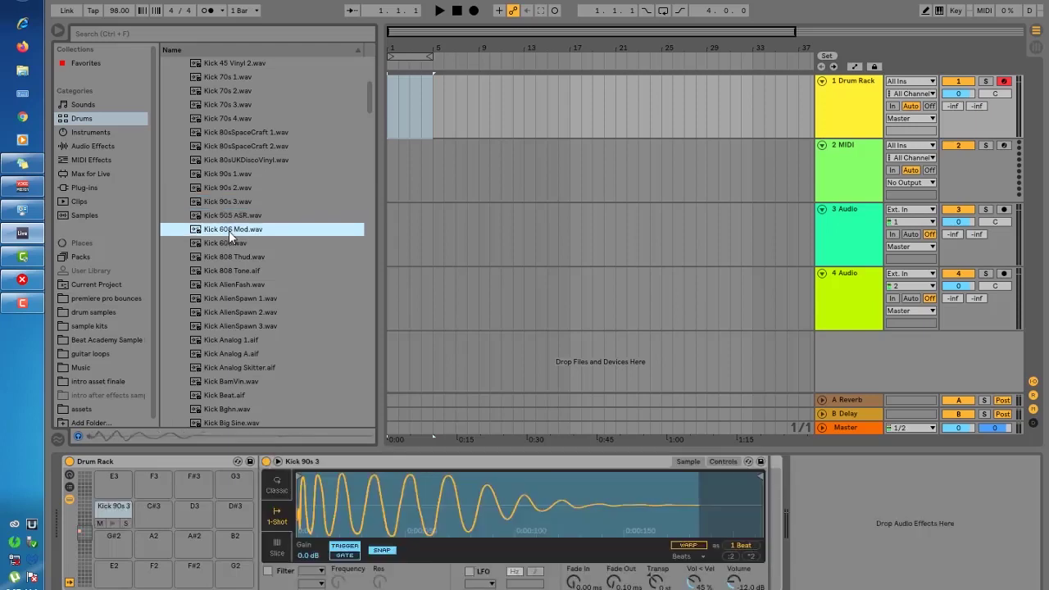
left_click(232, 215)
left_click_drag(232, 218, 150, 511)
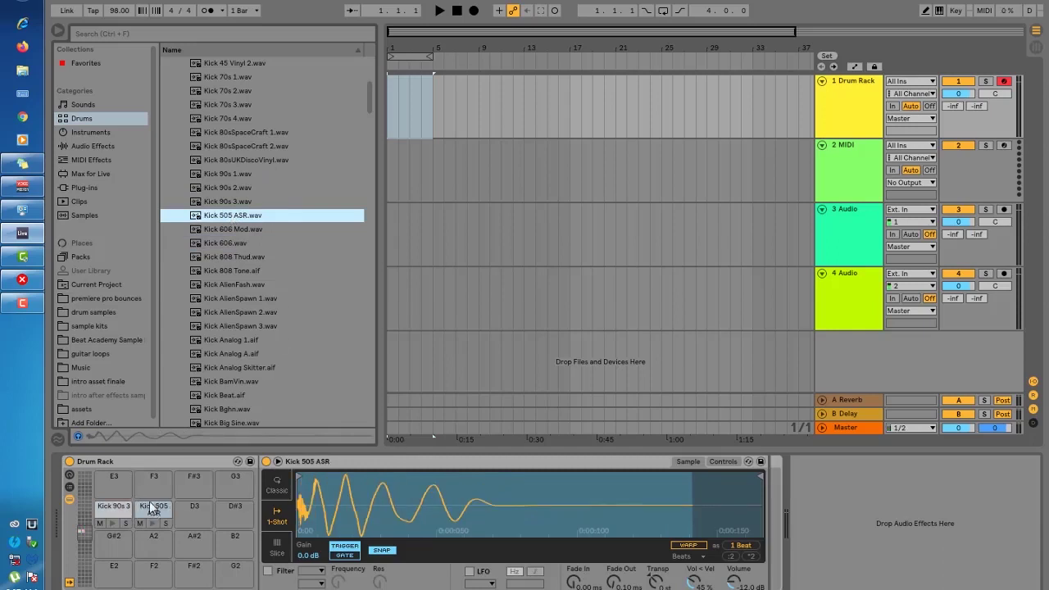
Collapse the Kick folder and load 808-Snare36.wav from the sample kits folder onto the D3 pad.
scroll(257, 162, "up", 4)
scroll(258, 162, "up", 2)
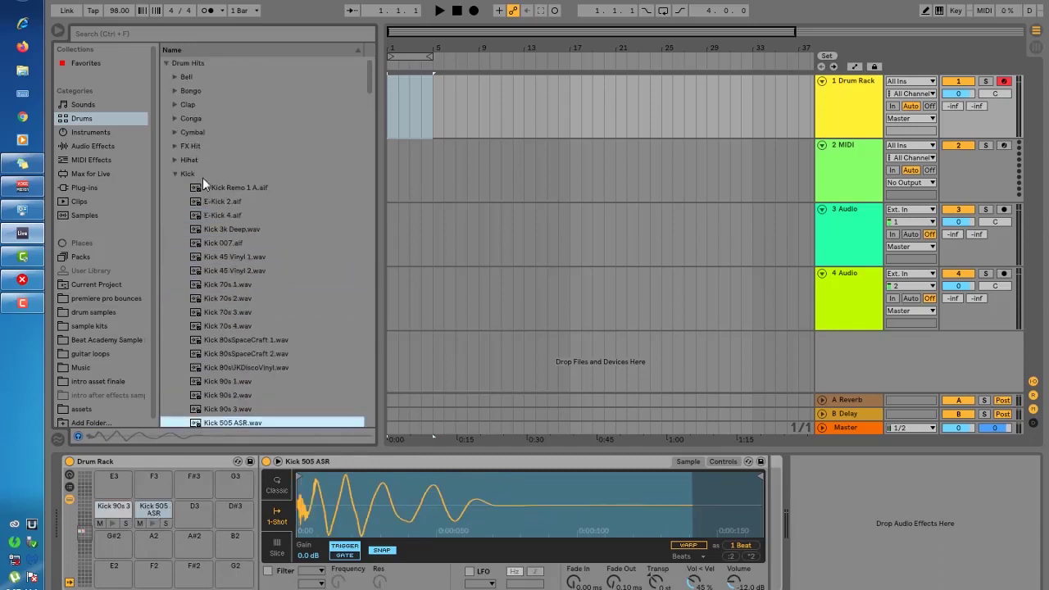
left_click(173, 173)
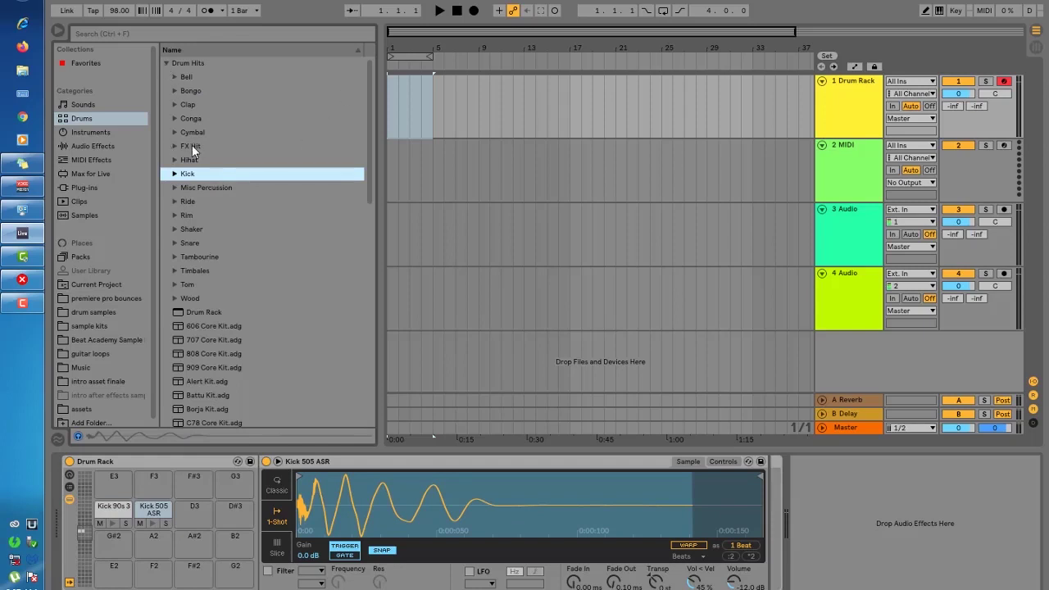
scroll(193, 180, "down", 3)
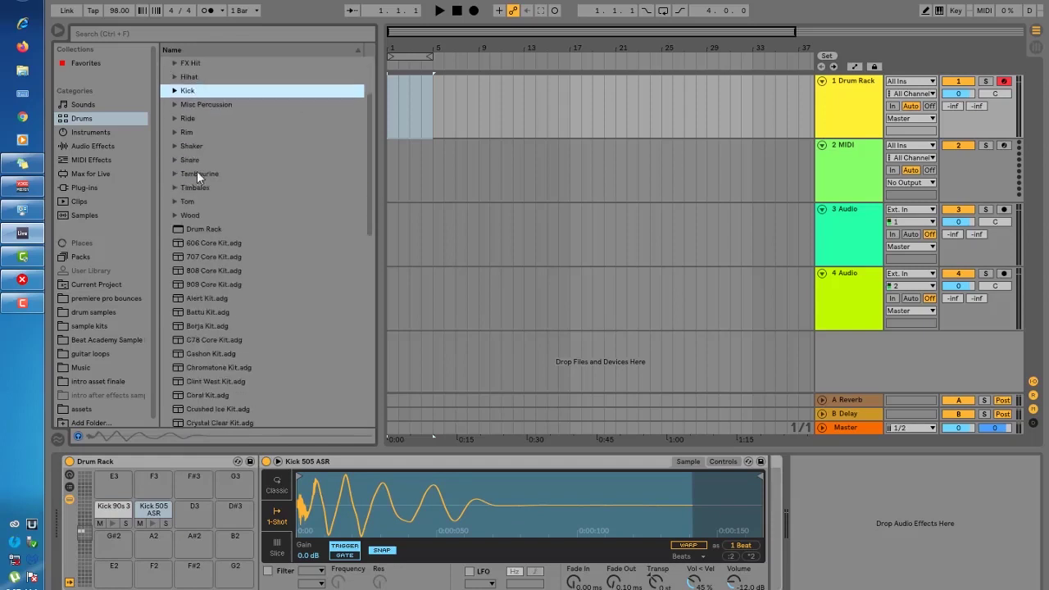
scroll(200, 171, "up", 2)
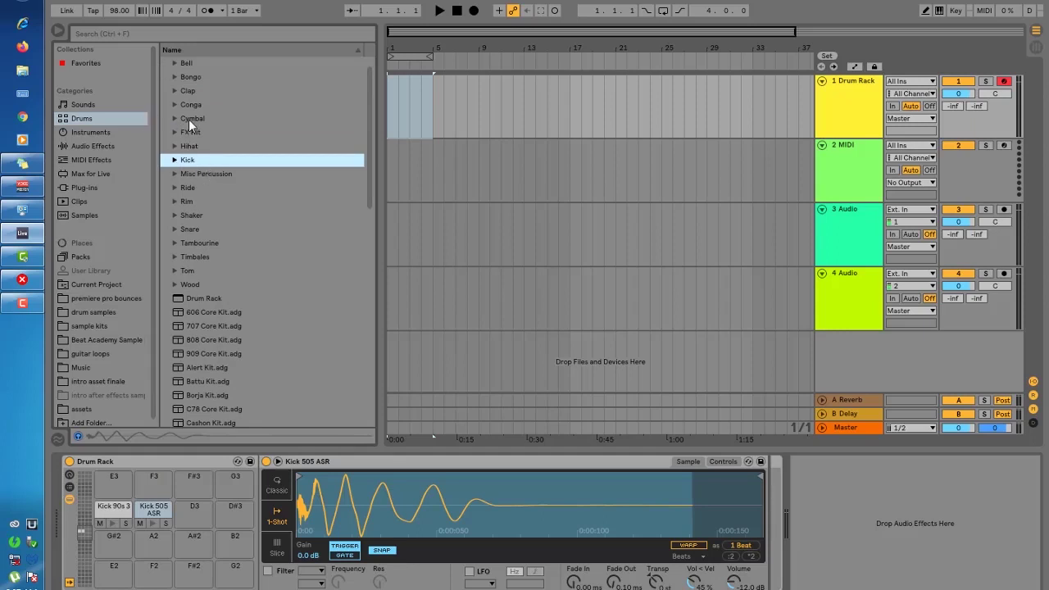
scroll(189, 119, "down", 5)
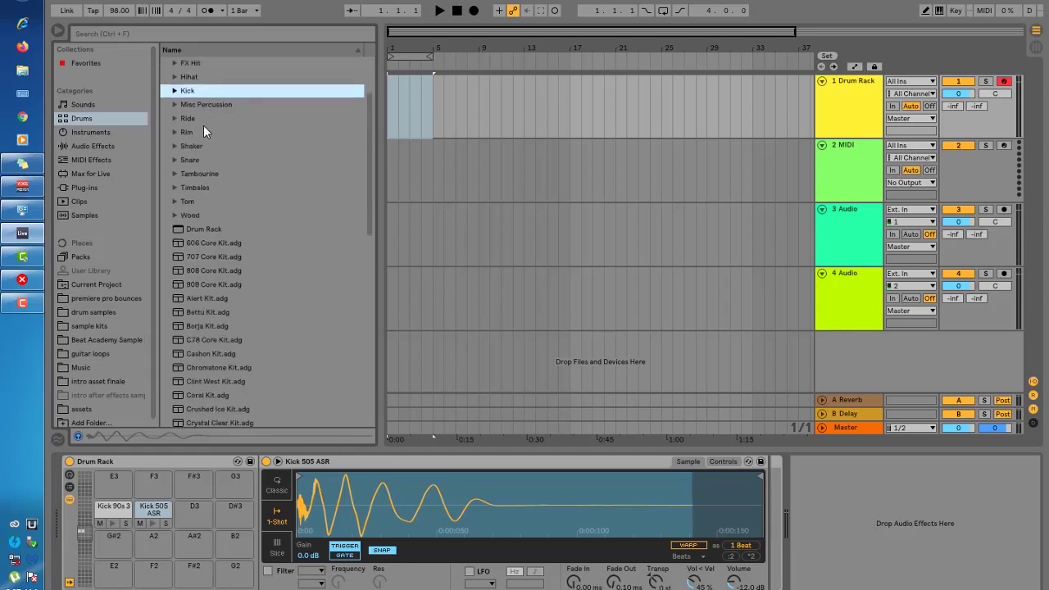
left_click(101, 326)
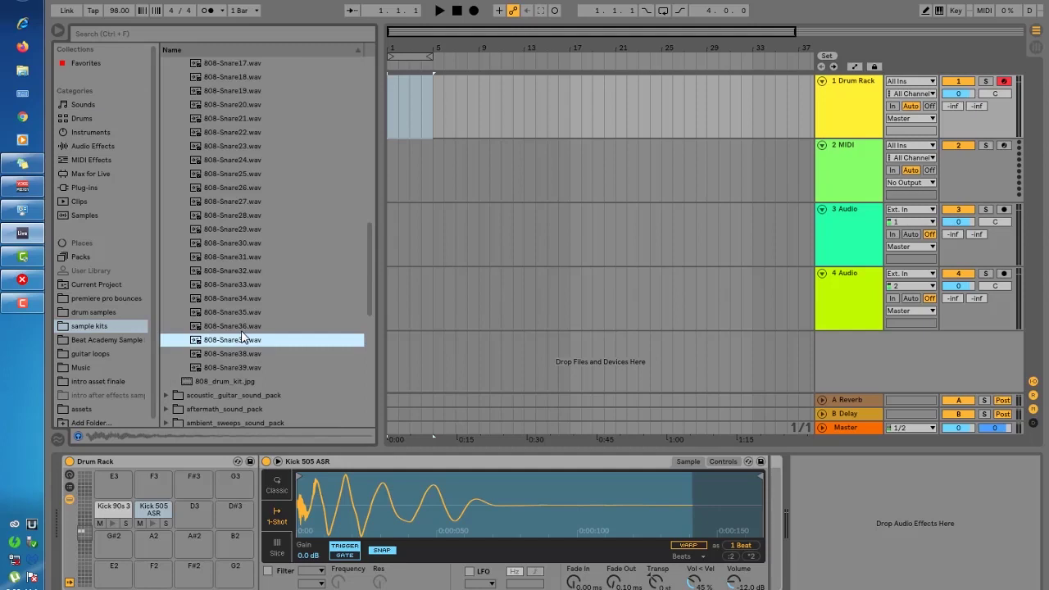
left_click(241, 328)
left_click_drag(242, 330, 184, 514)
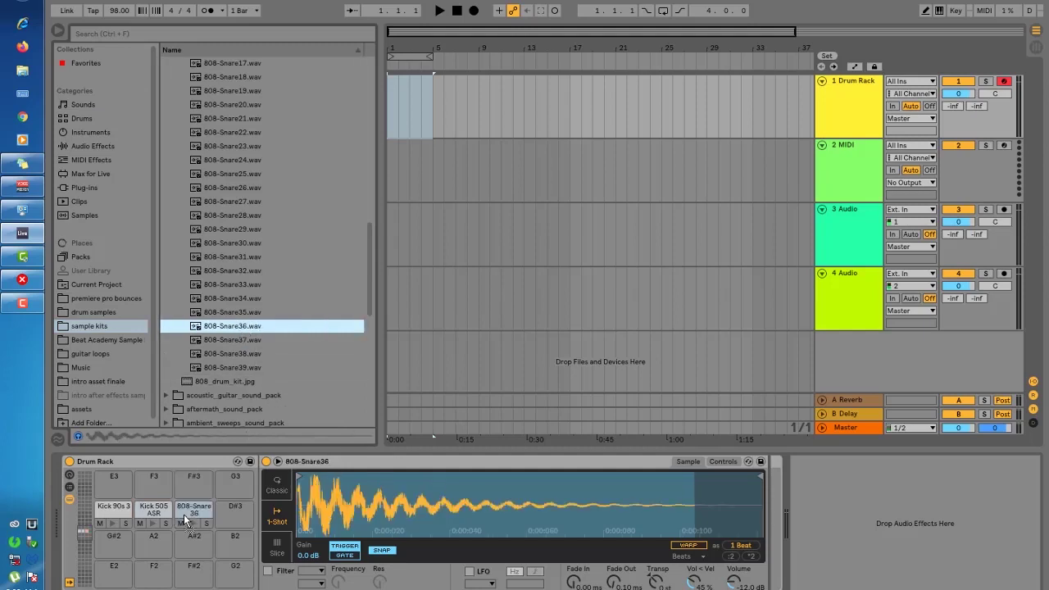
Load 808-Snare37.wav from the sample kits folder onto the D#3 pad.
left_click(254, 329)
left_click(234, 340)
left_click_drag(233, 339, 239, 513)
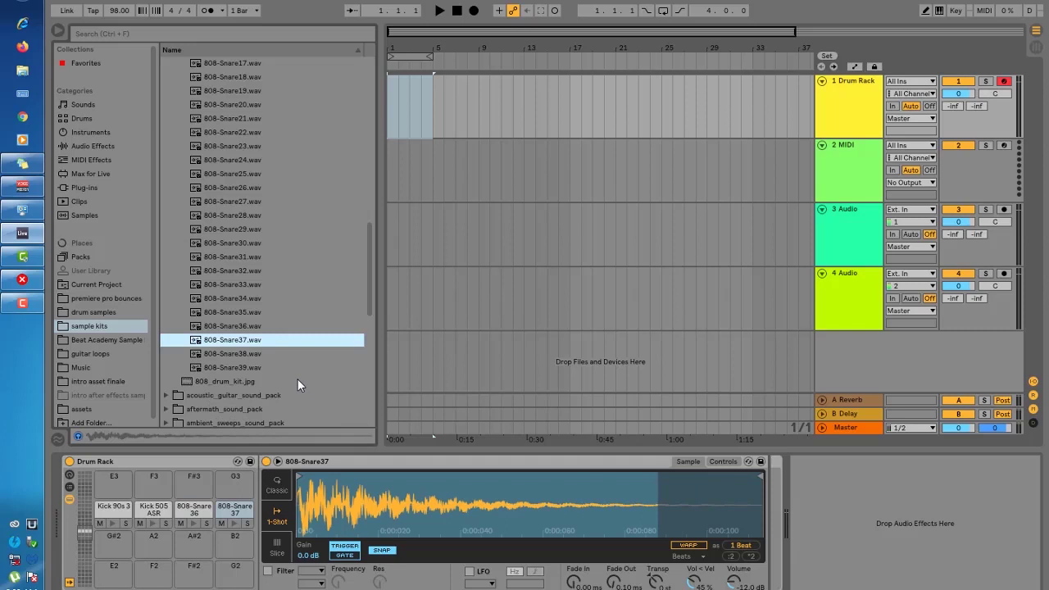
Switch the browser to the Drums category and expand the Hihat folder of the drum hits.
scroll(220, 328, "down", 3)
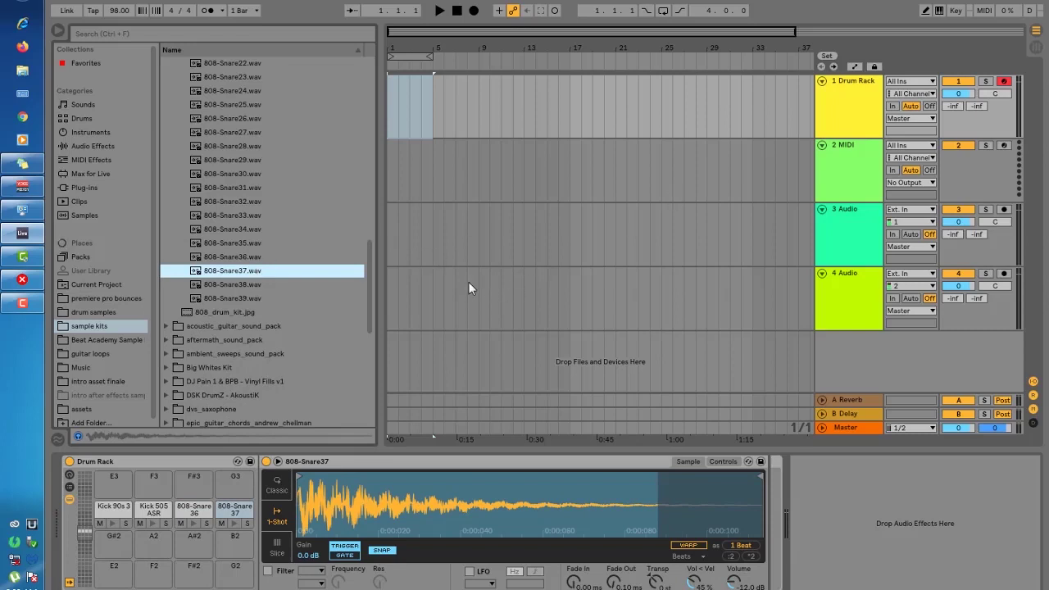
scroll(269, 297, "up", 3)
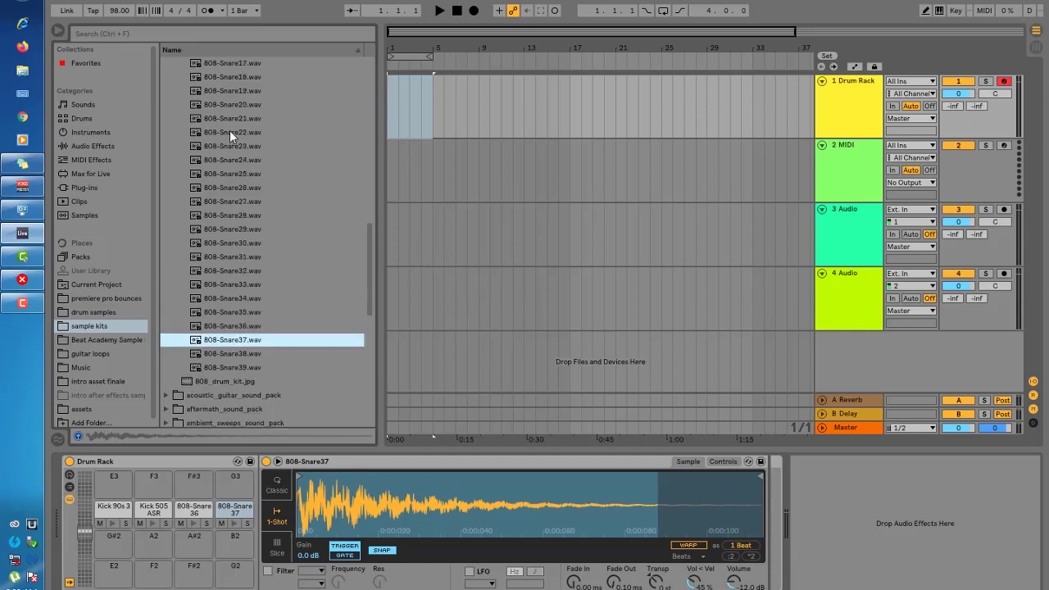
left_click(86, 118)
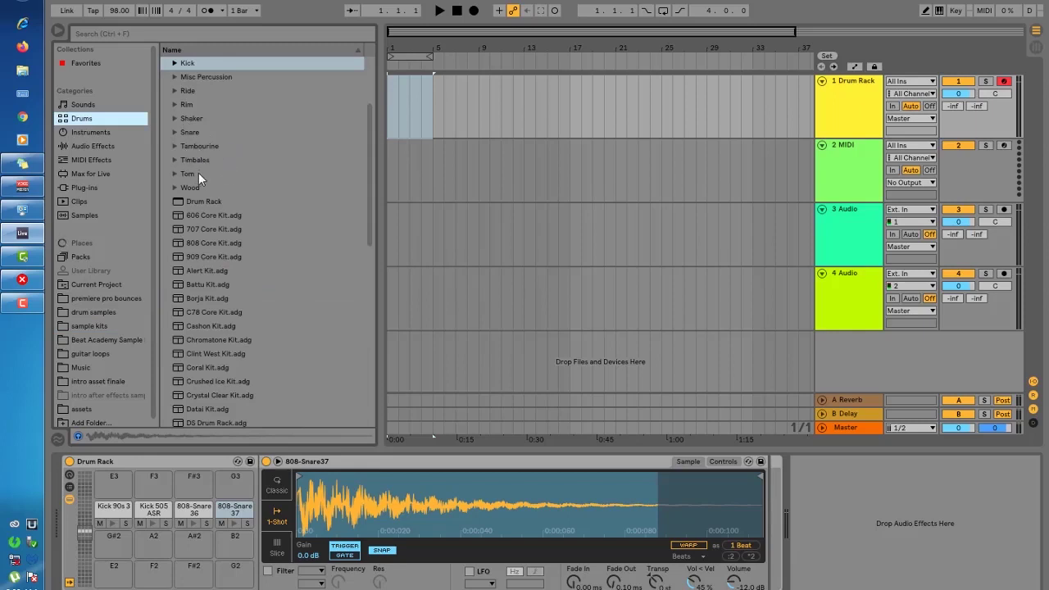
scroll(208, 114, "up", 3)
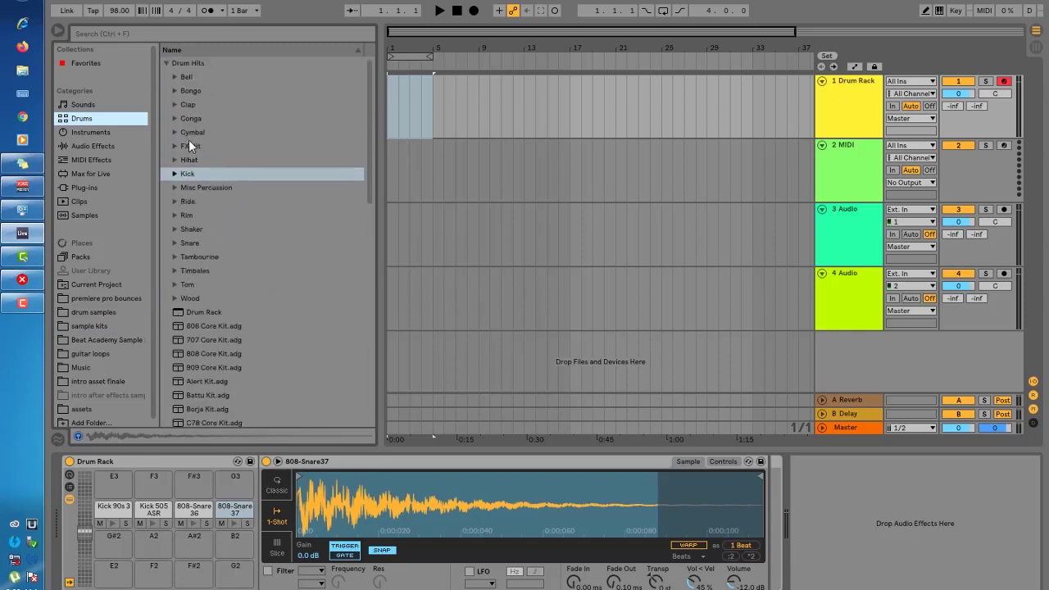
left_click(188, 121)
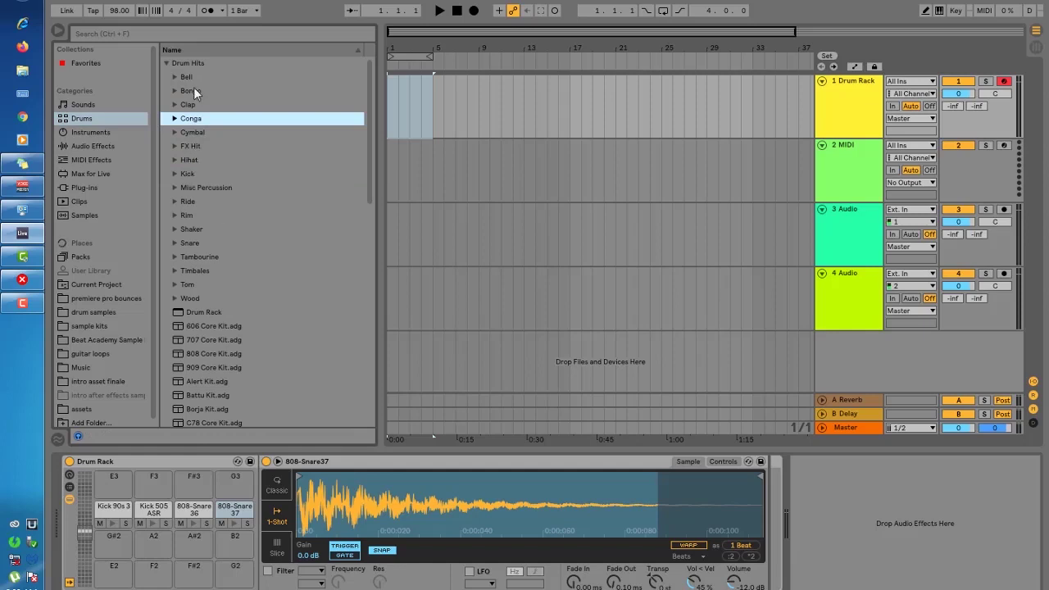
left_click(184, 158)
left_click(175, 160)
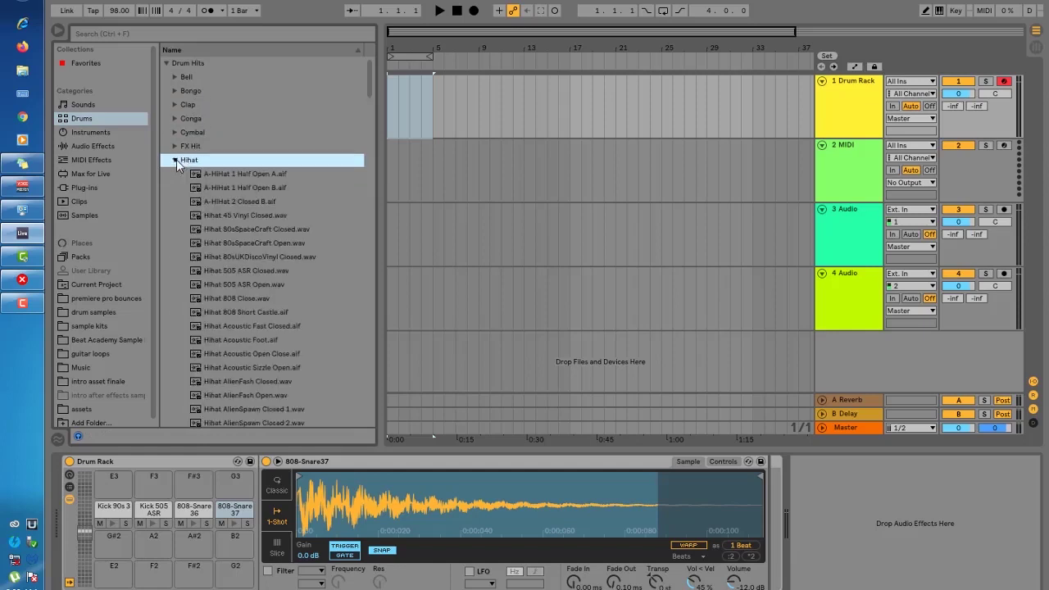
Audition several hi-hat samples and load Hihat AlienFash Closed.wav onto the E3 pad.
left_click(252, 174)
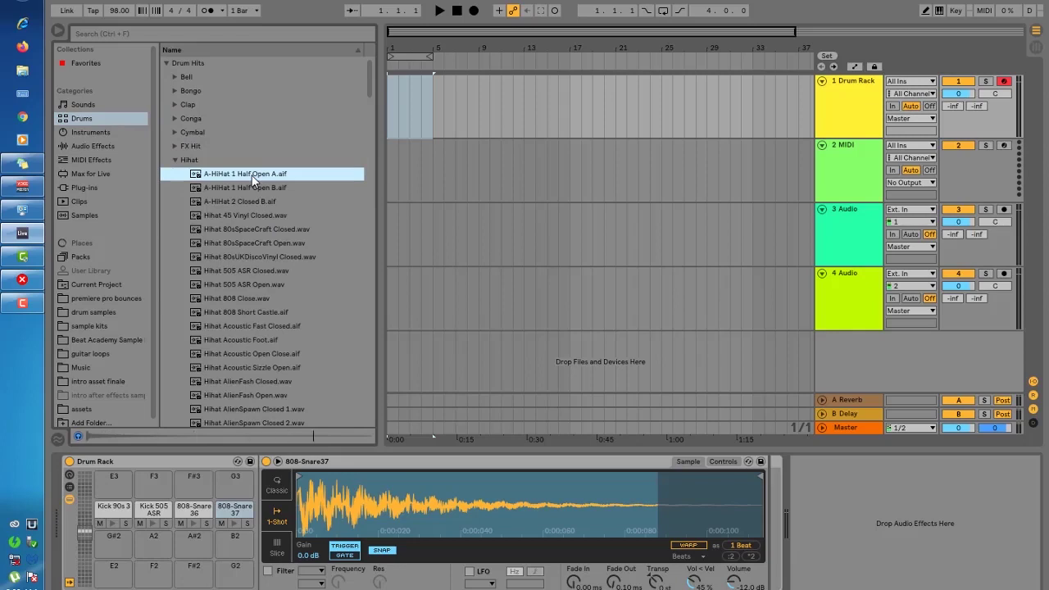
key("Down")
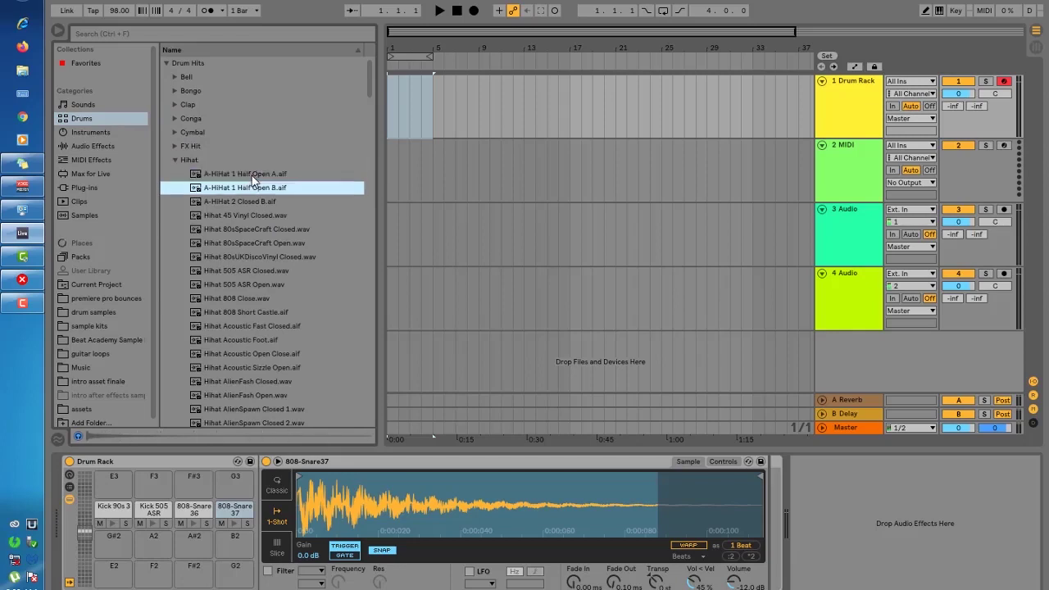
key("Down")
scroll(281, 230, "down", 5)
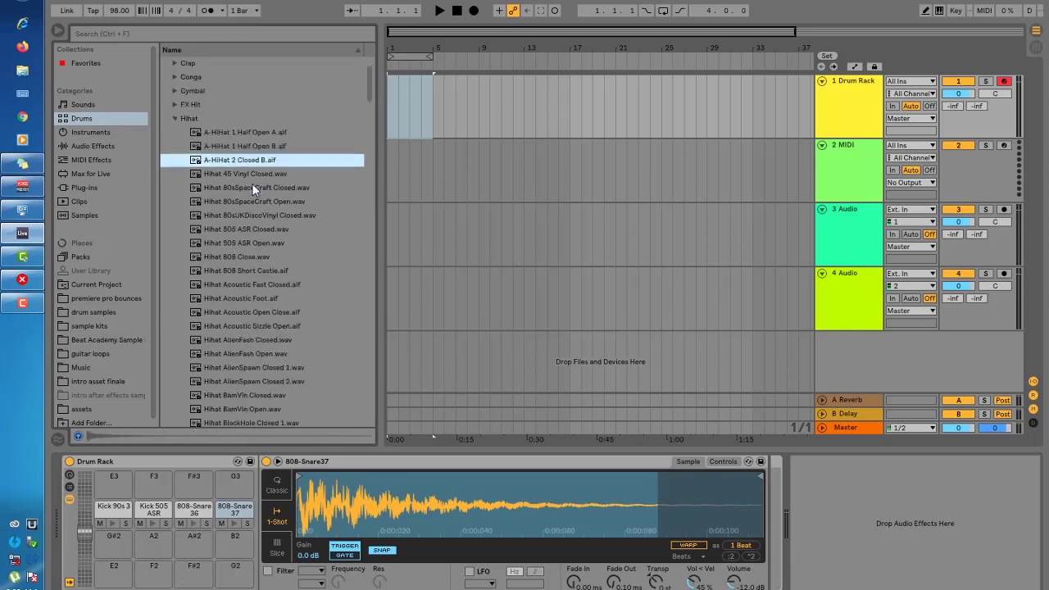
left_click(255, 289)
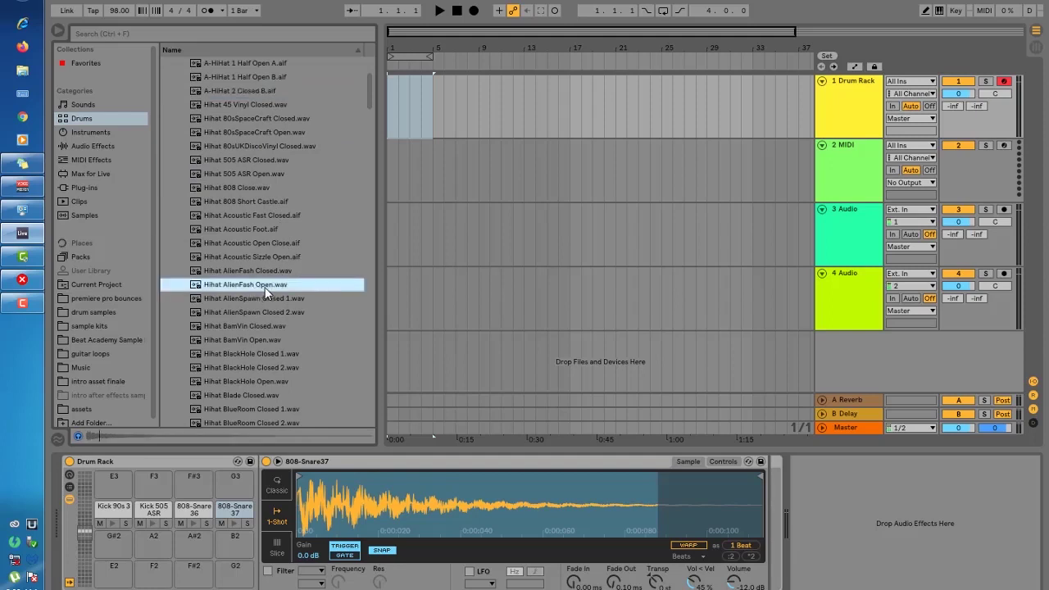
left_click(267, 270)
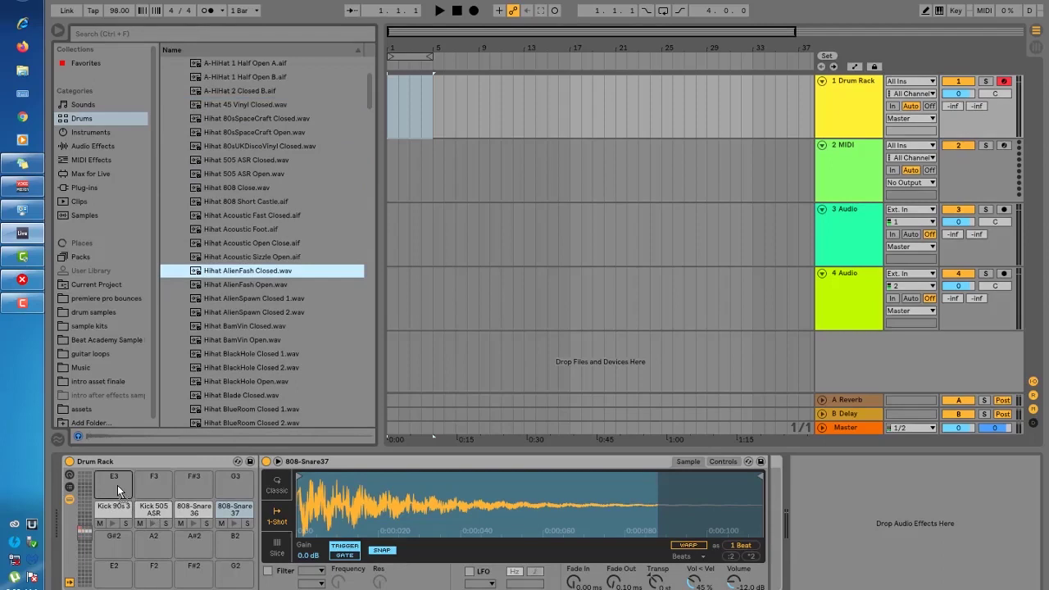
left_click_drag(118, 485, 117, 485)
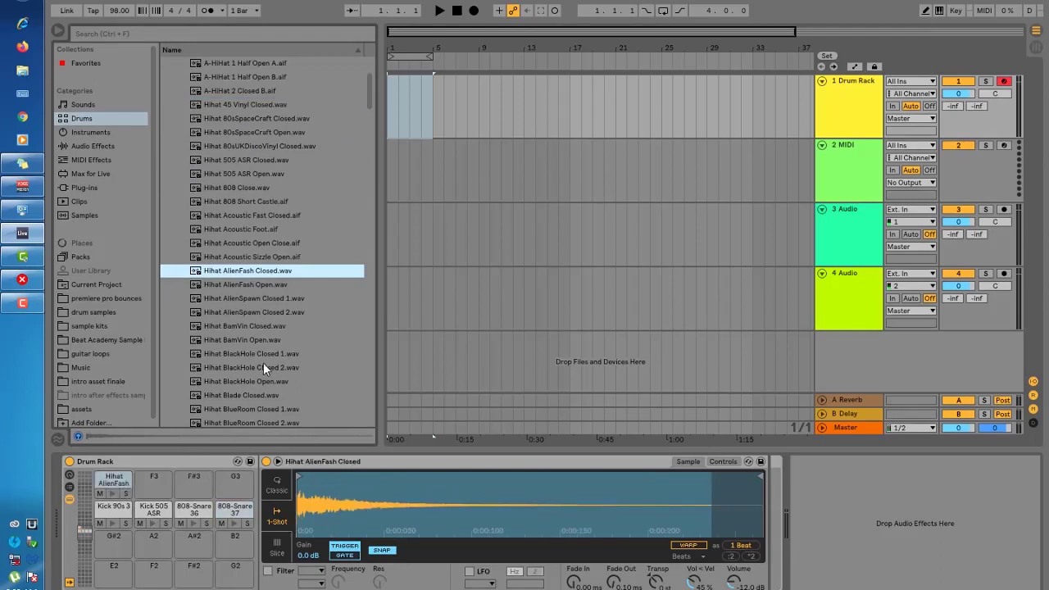
Play the two kick pads in the Drum Rack and hide the browser.
scroll(263, 362, "down", 2)
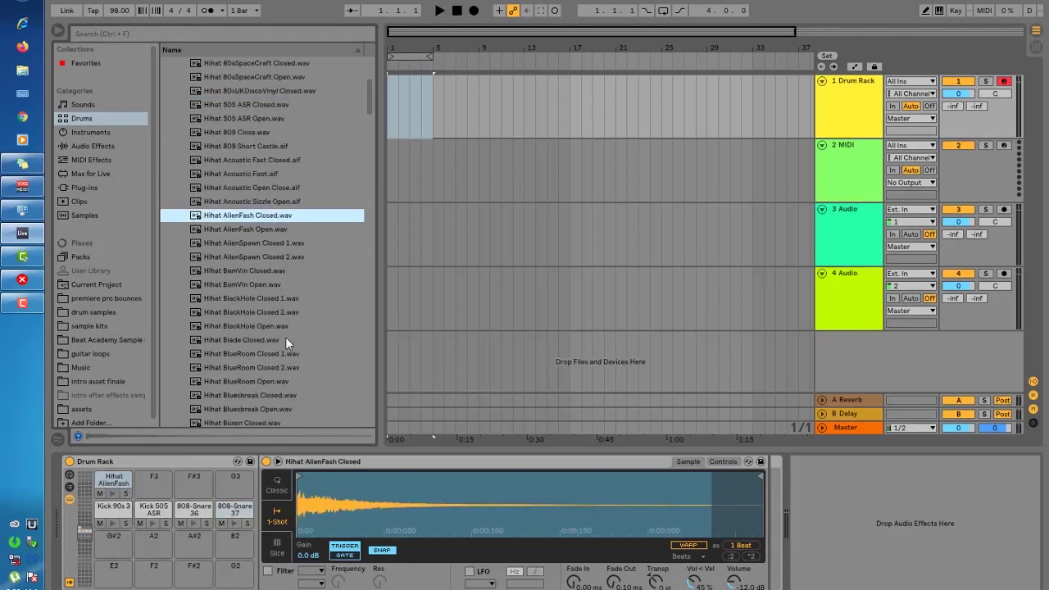
left_click(114, 523)
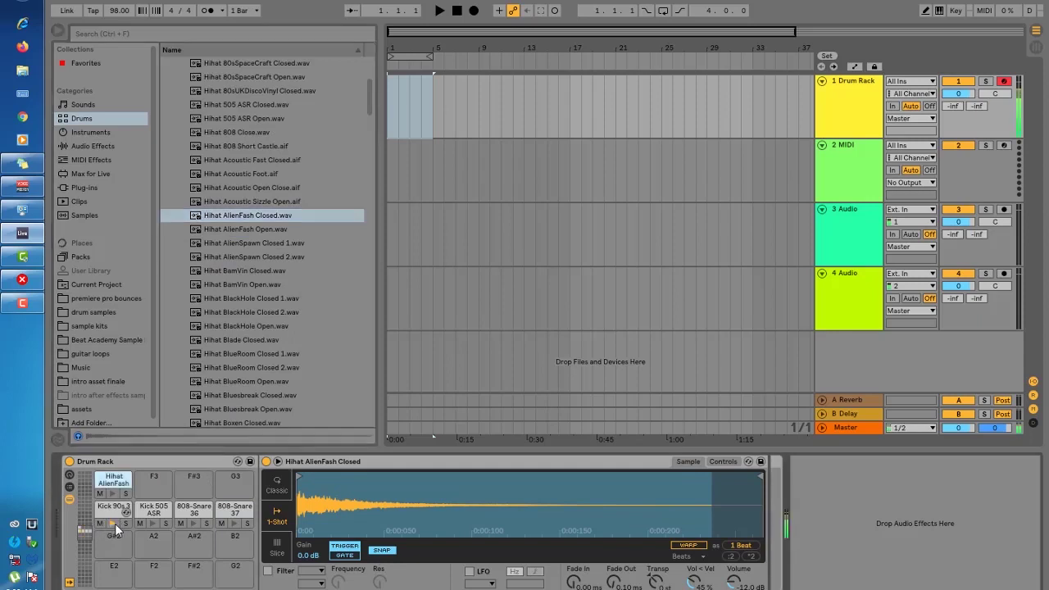
left_click(152, 524)
key("ctrl+alt+b")
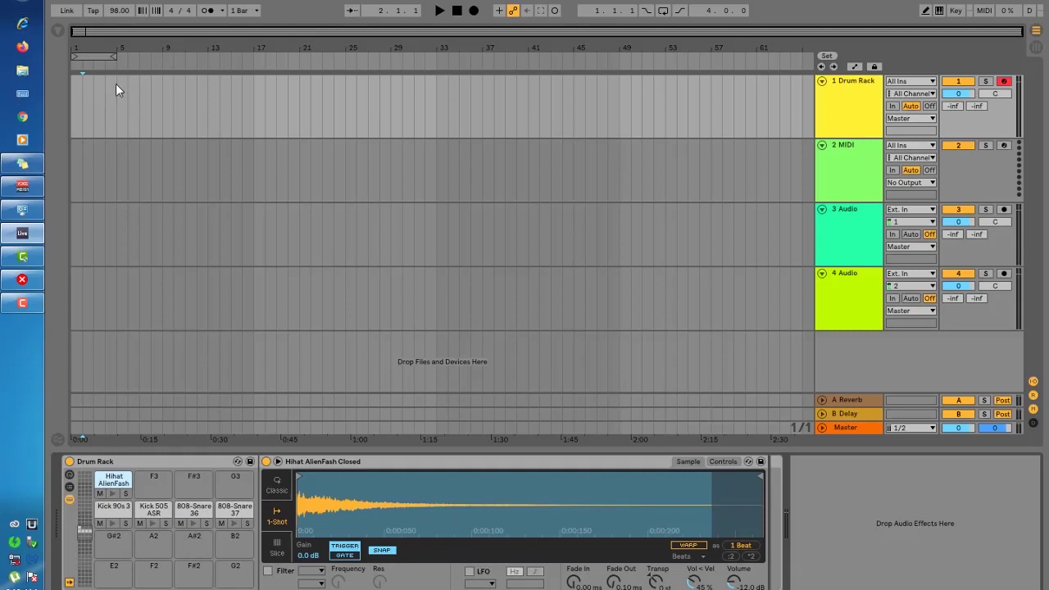
Insert an empty two-bar MIDI clip from bar 3 to bar 5 on the Drum Rack track.
left_click_drag(115, 84, 94, 95)
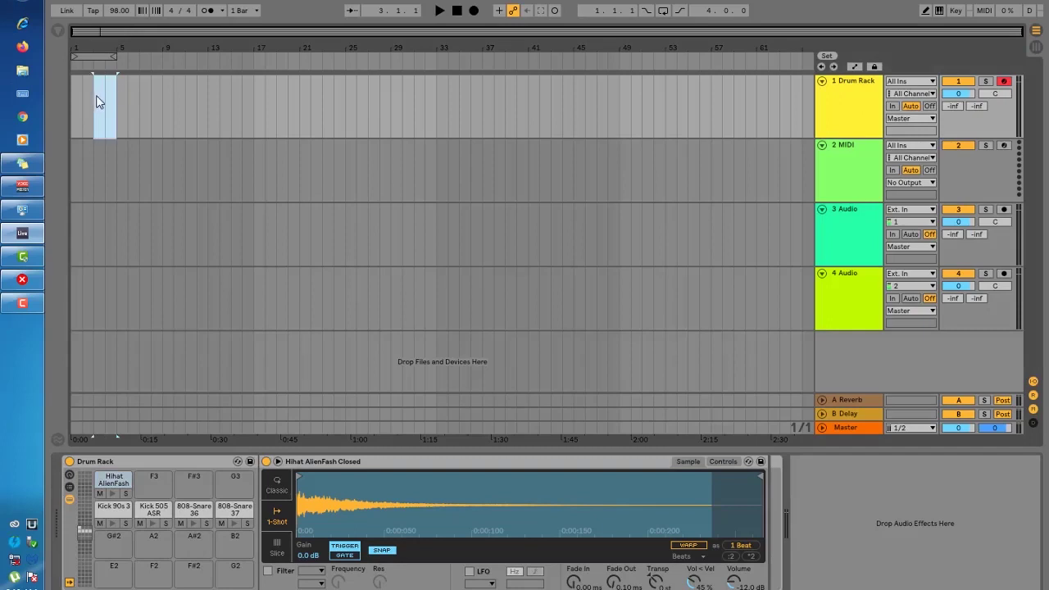
left_click_drag(170, 31, 126, 21)
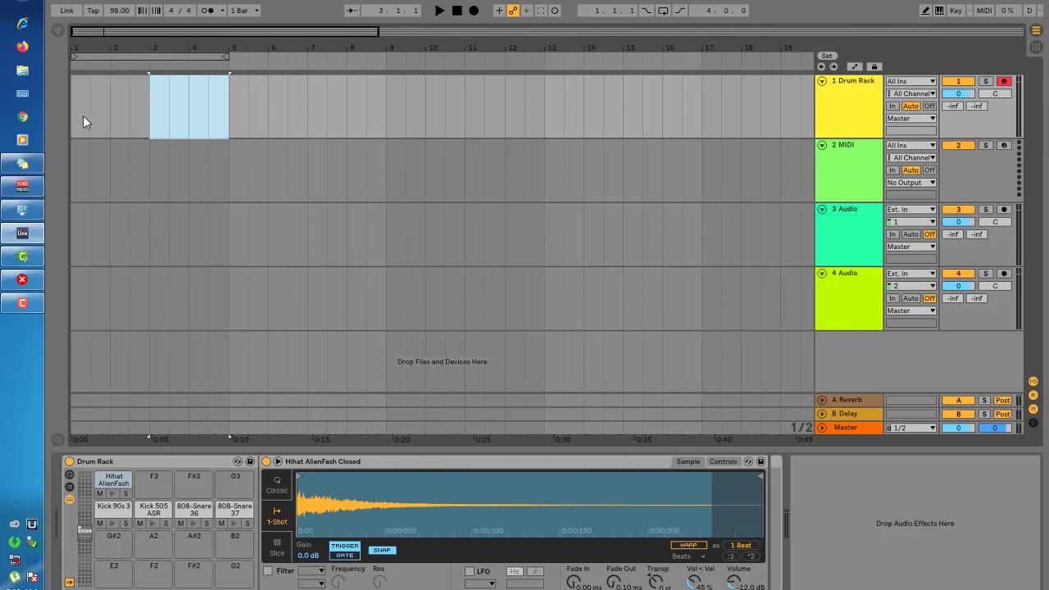
left_click(108, 104)
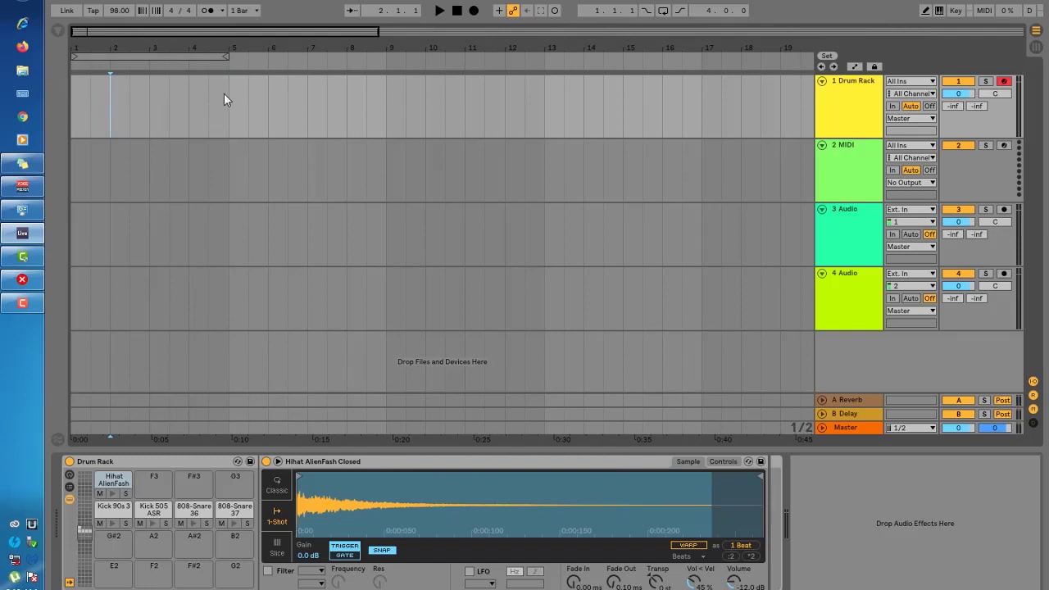
left_click_drag(230, 85, 150, 121)
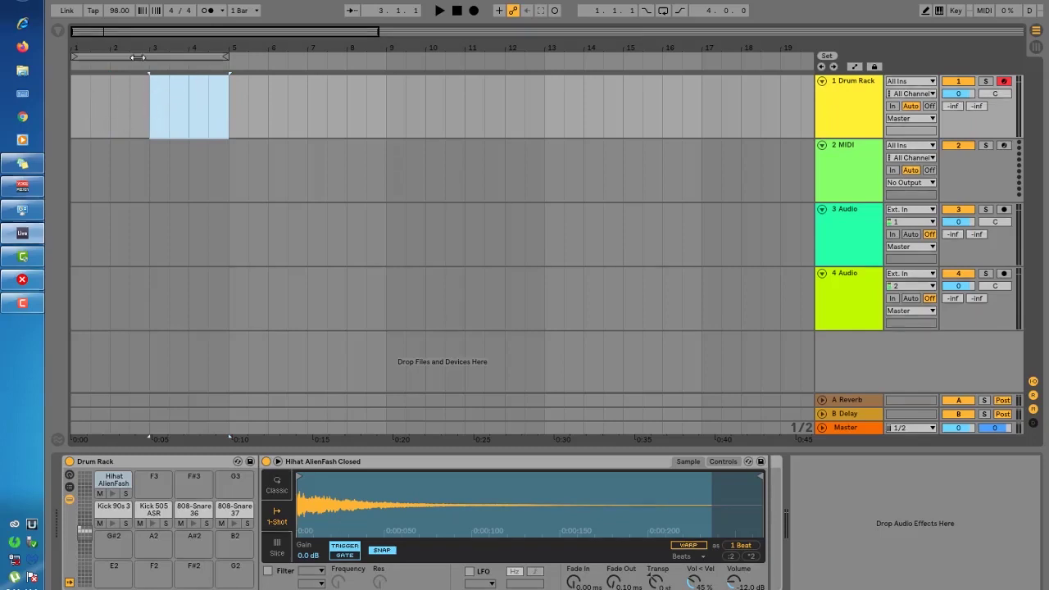
right_click(176, 113)
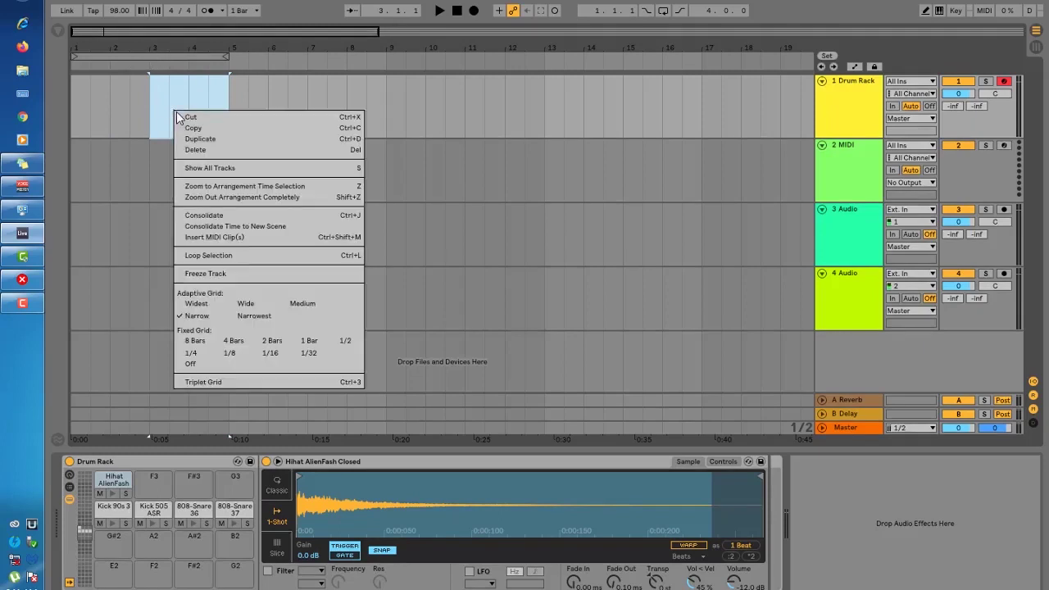
left_click(243, 237)
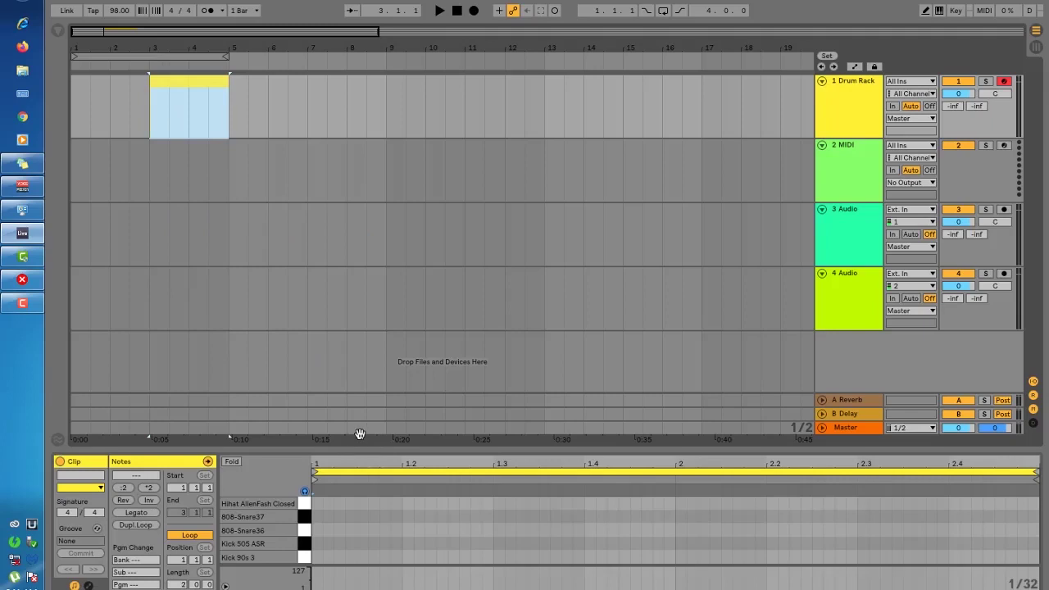
Enlarge the clip's note editor and set its fixed grid to 1/16.
left_click_drag(362, 449, 298, 141)
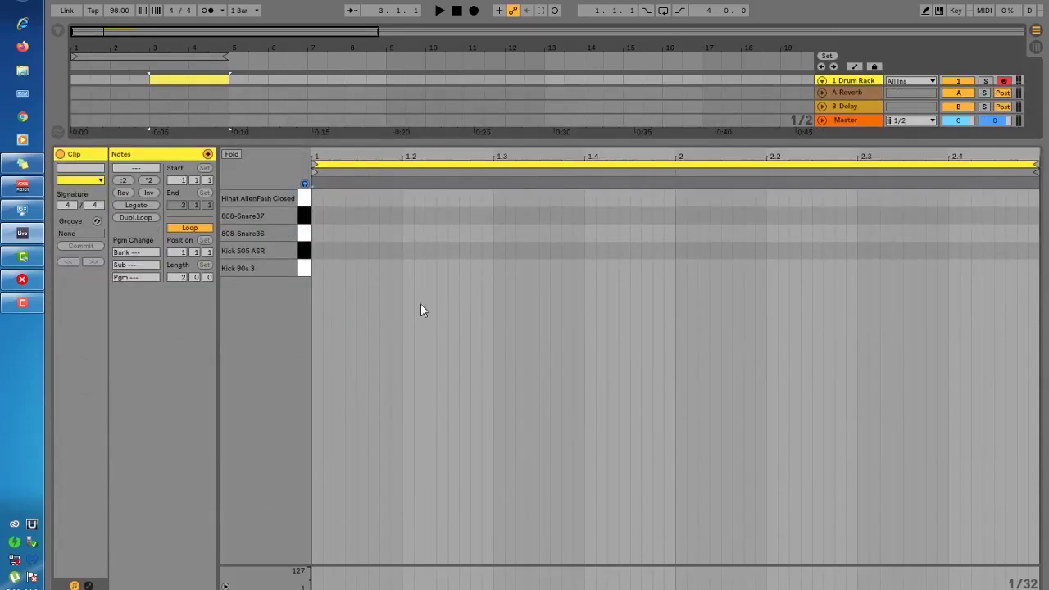
right_click(696, 367)
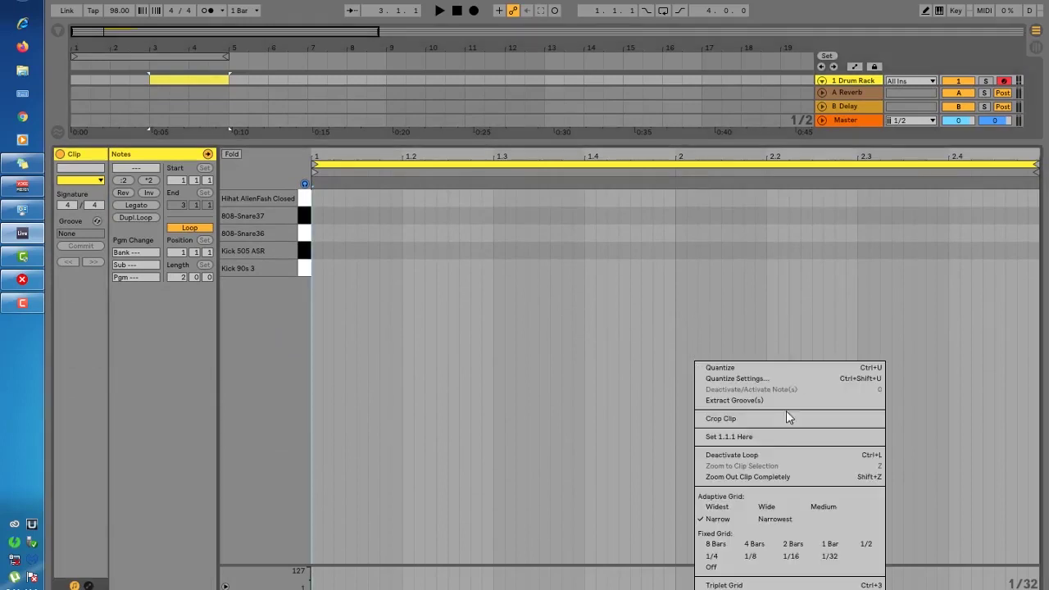
left_click(791, 556)
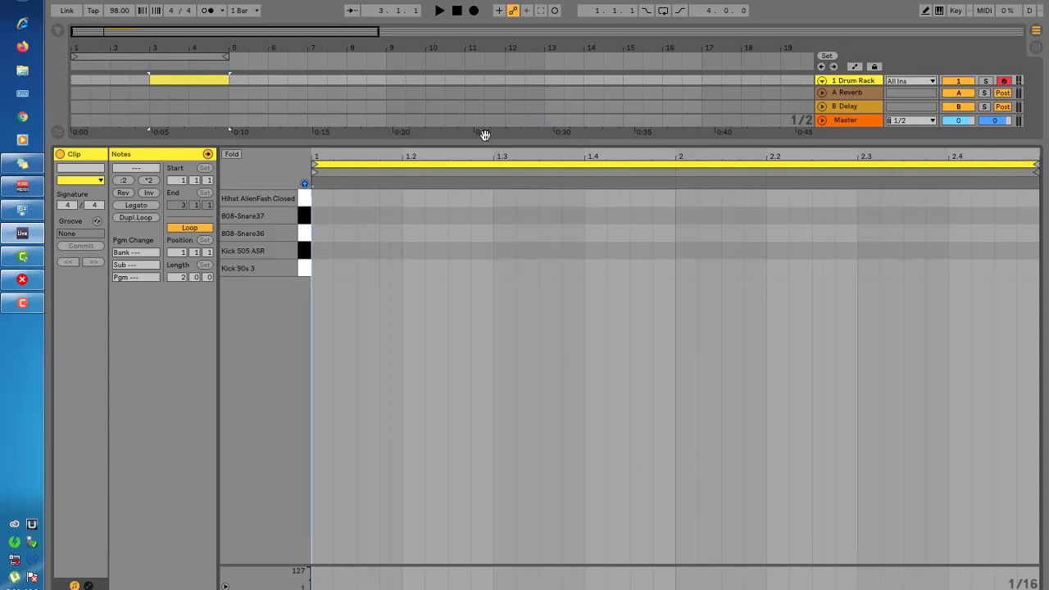
Place an 808-Snare36 note at the clip's start and play it back with the metronome turned on.
double_click(317, 214)
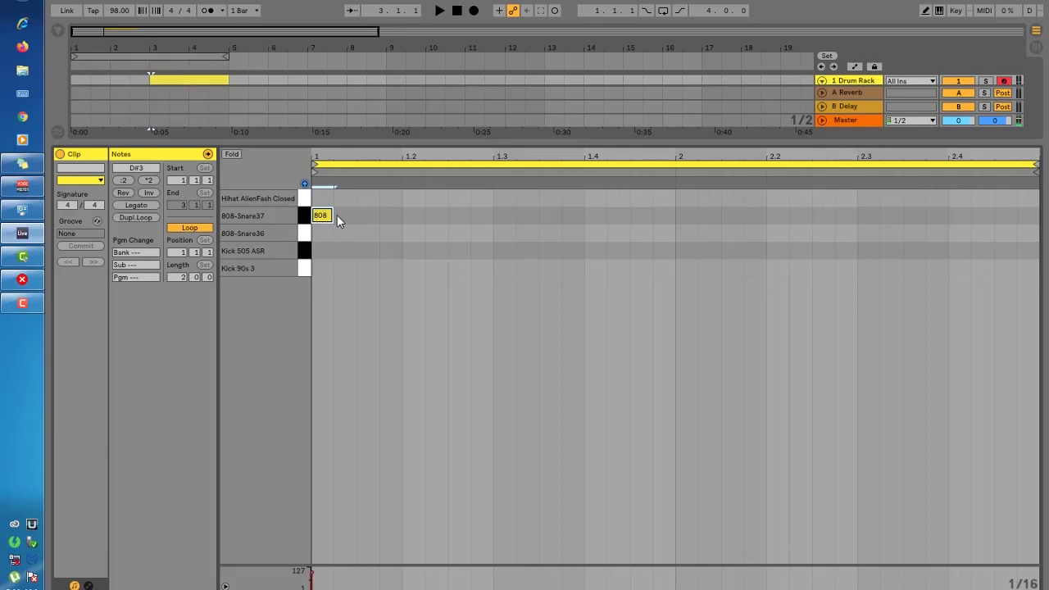
left_click_drag(330, 215, 328, 233)
left_click(208, 12)
key("space")
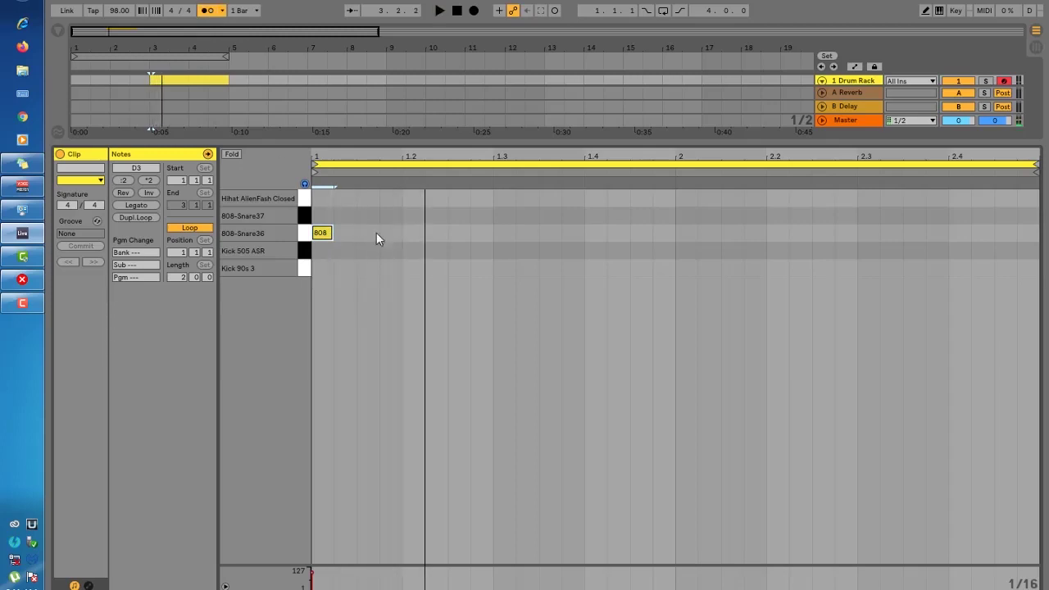
Add 808-Snare36 notes at 1.1.4, 1.2 and 1.2.3, checking the pattern by playback.
double_click(397, 235)
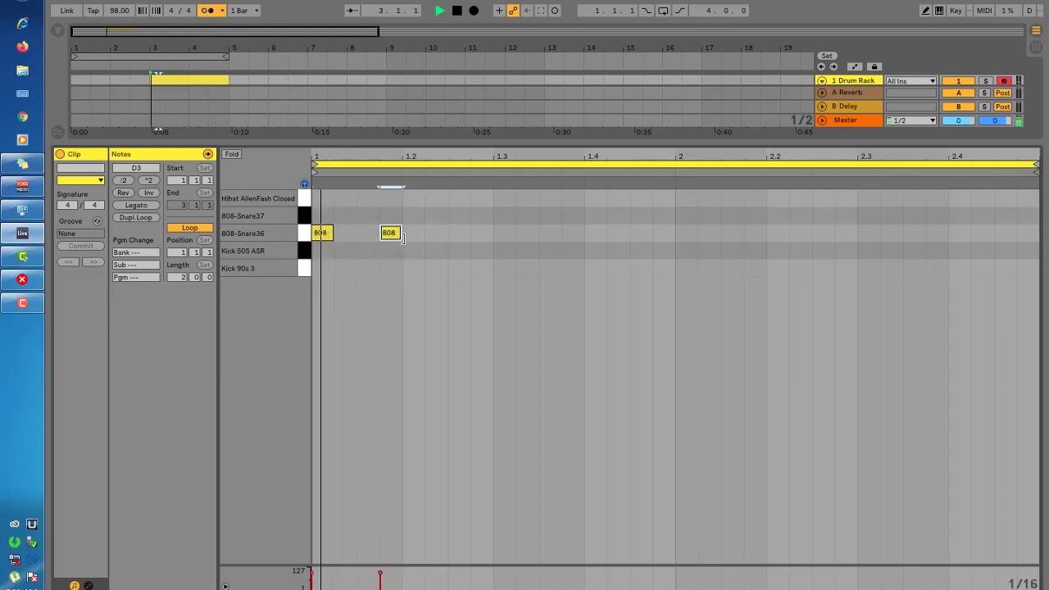
double_click(410, 235)
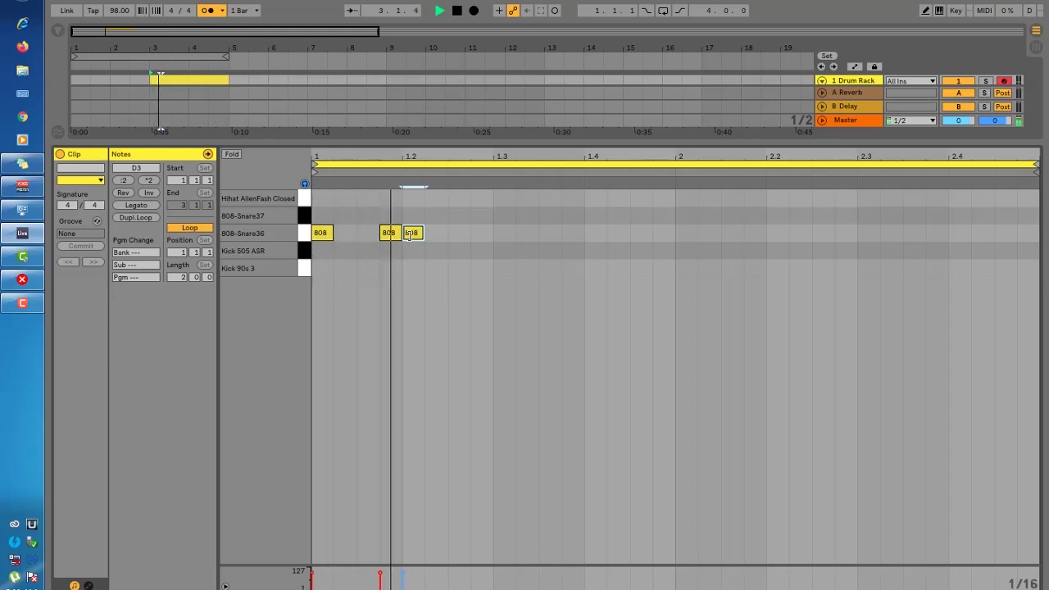
key("space")
double_click(456, 234)
key("space")
Add 808-Snare36 notes at 1.3 and 1.3.4, playing the clip to check the rhythm.
left_click(495, 238)
key("space")
double_click(499, 235)
key("space")
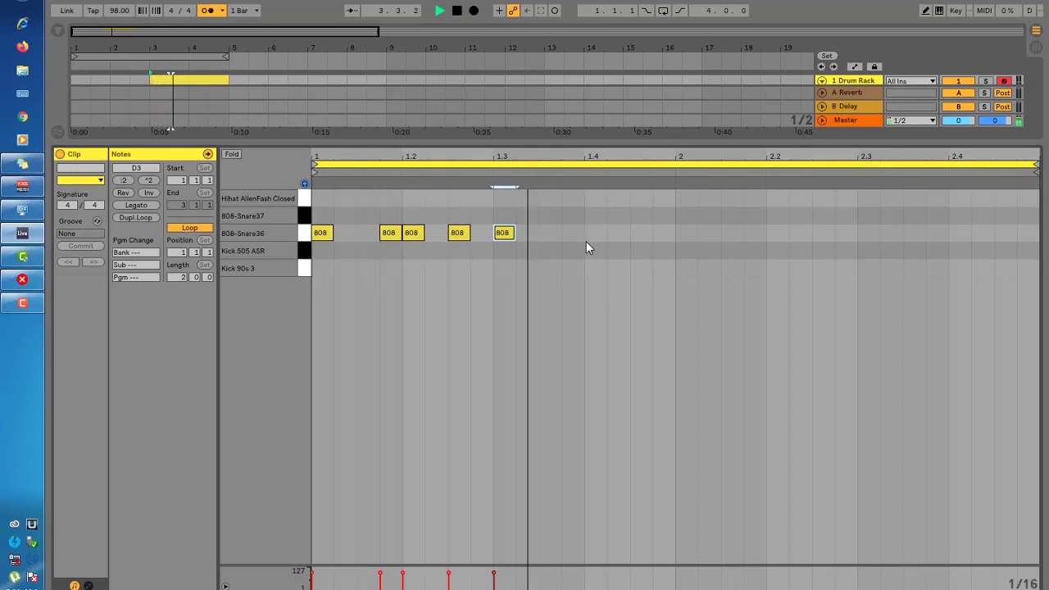
double_click(579, 236)
key("space")
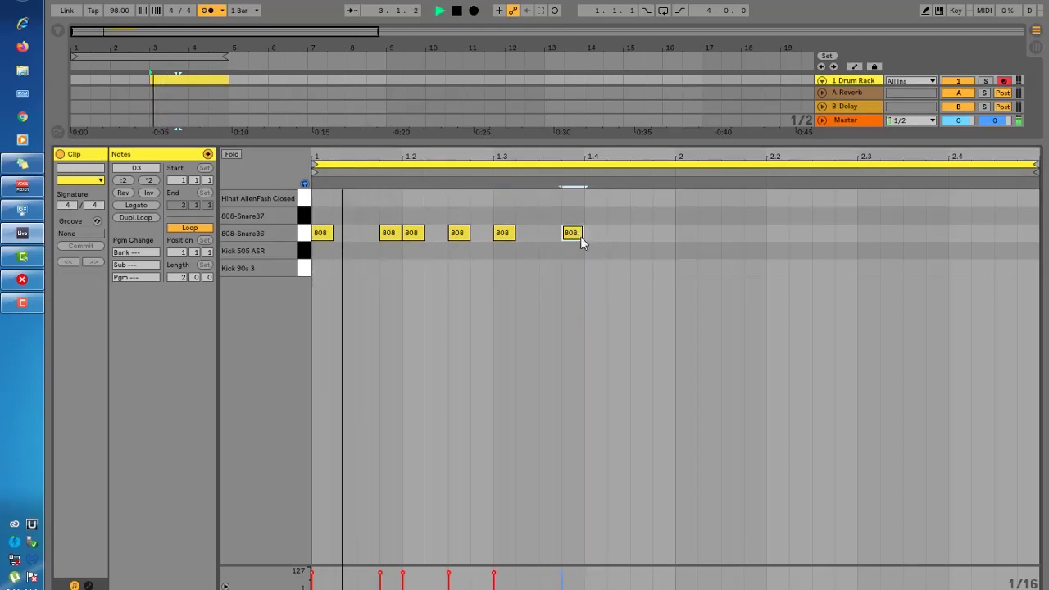
key("space")
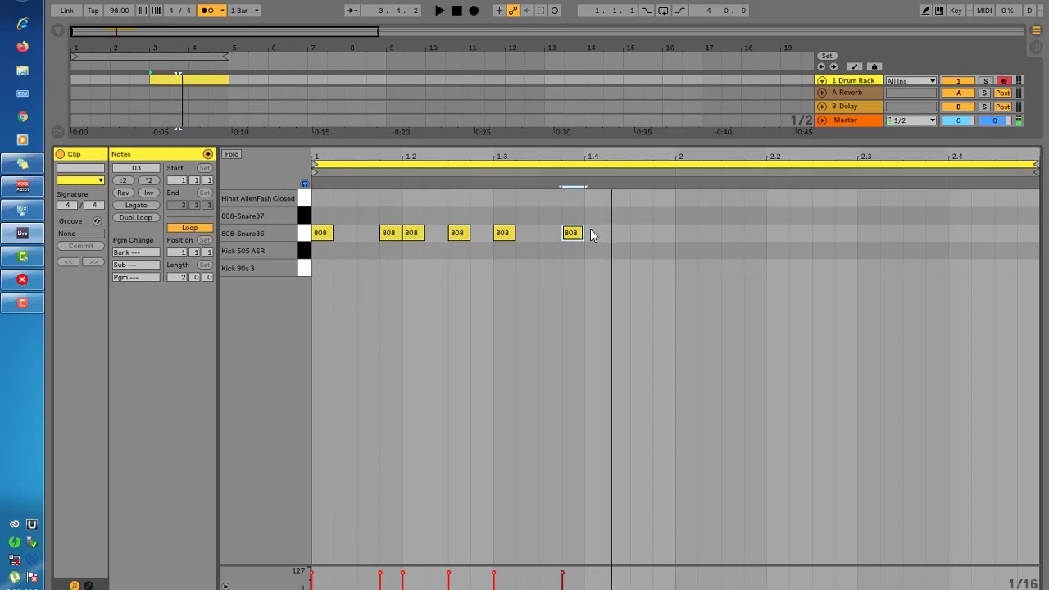
Add 808-Snare36 notes at 1.4 and at the start of bar 2, and play the clip.
left_click(594, 234)
double_click(594, 236)
key("space")
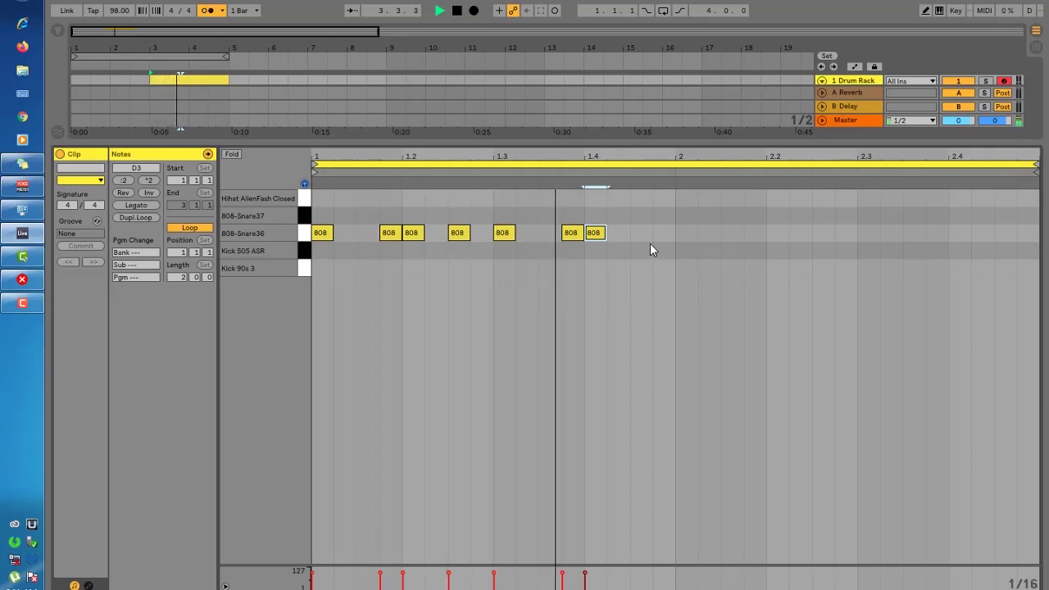
key("space")
double_click(683, 233)
key("space")
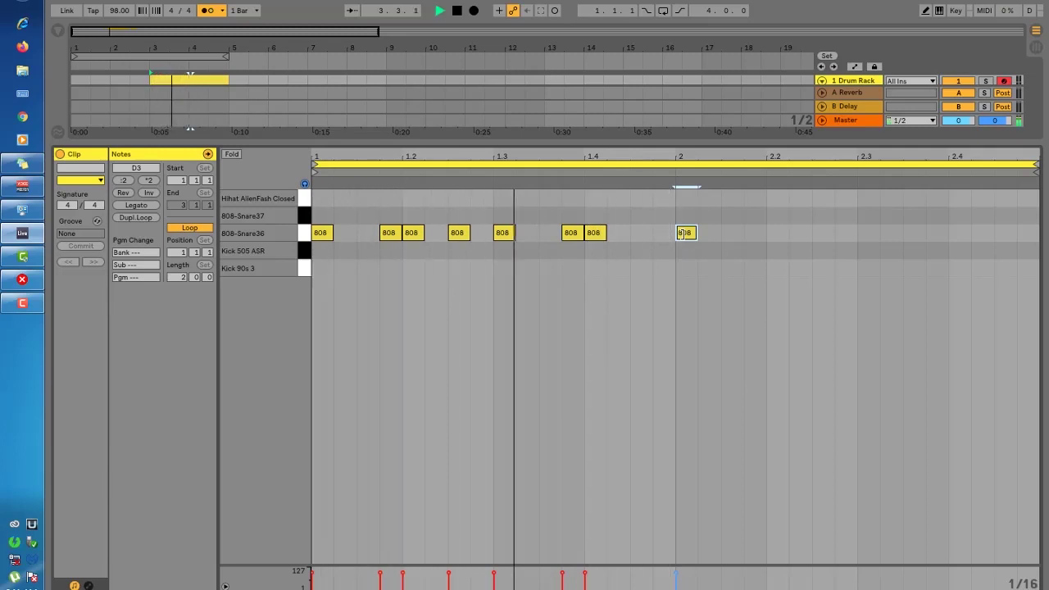
Add 808-Snare36 notes at 2.1.4, 2.2 and 2.2.3 while checking the pattern by playback.
double_click(754, 233)
double_click(775, 233)
key("space")
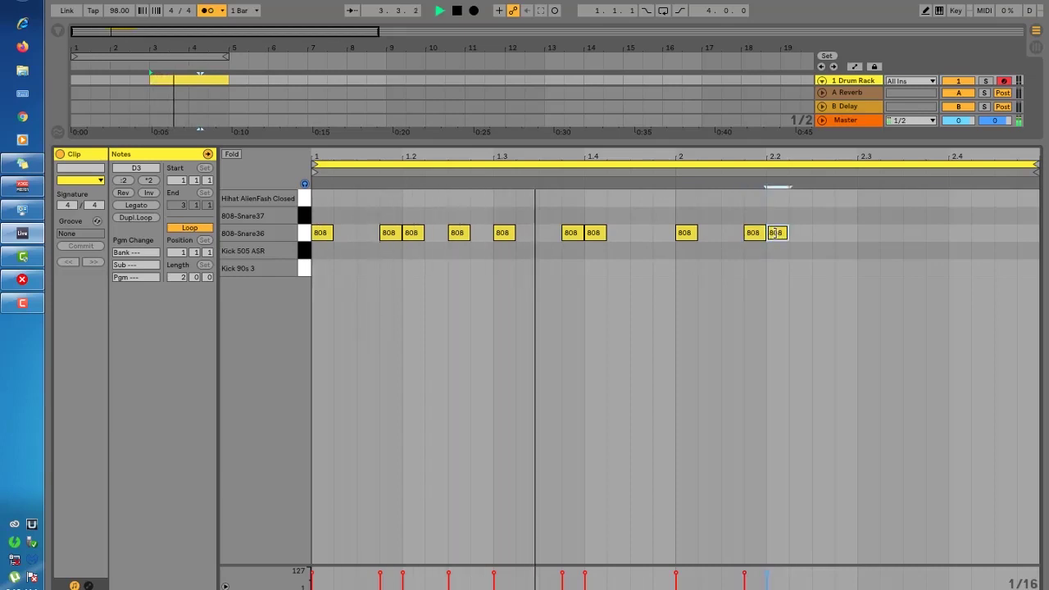
double_click(817, 234)
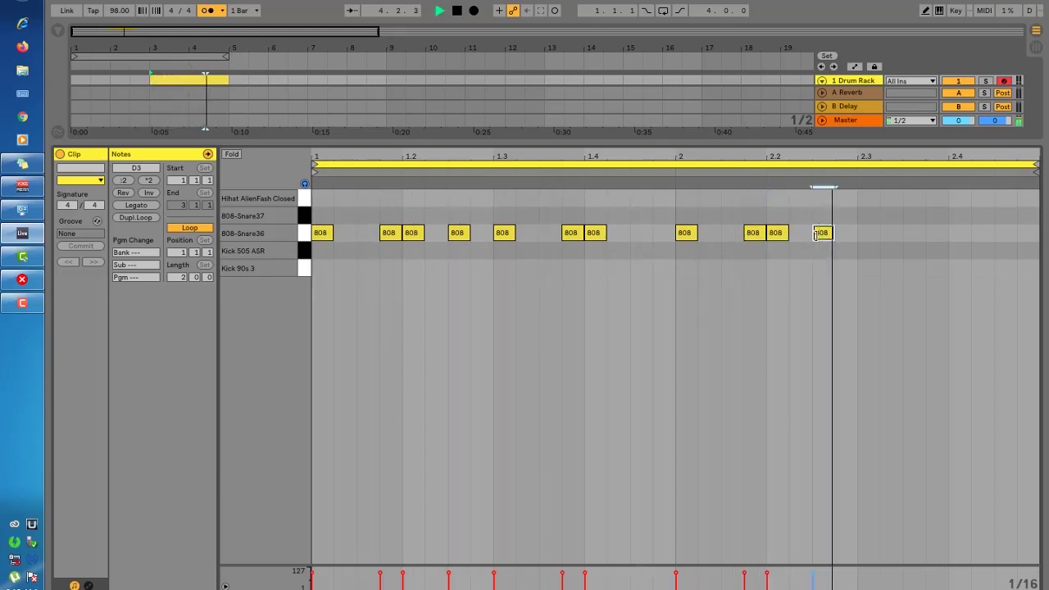
Add 808-Snare36 notes at 2.3, 2.3.4 and 2.4, checking the pattern by playback.
left_click(891, 227)
double_click(866, 234)
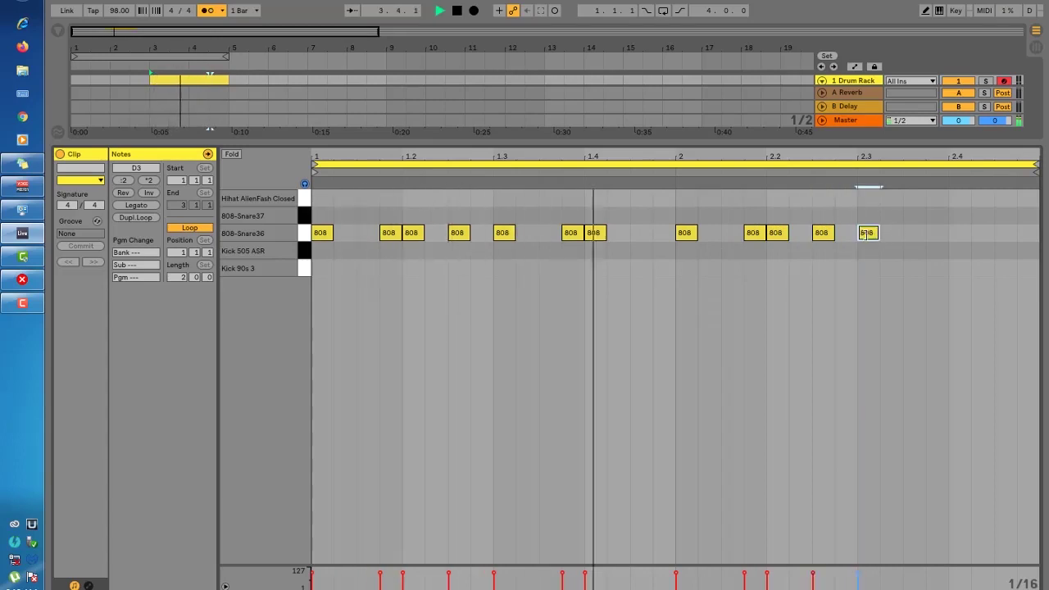
double_click(938, 233)
key("space")
double_click(957, 233)
key("space")
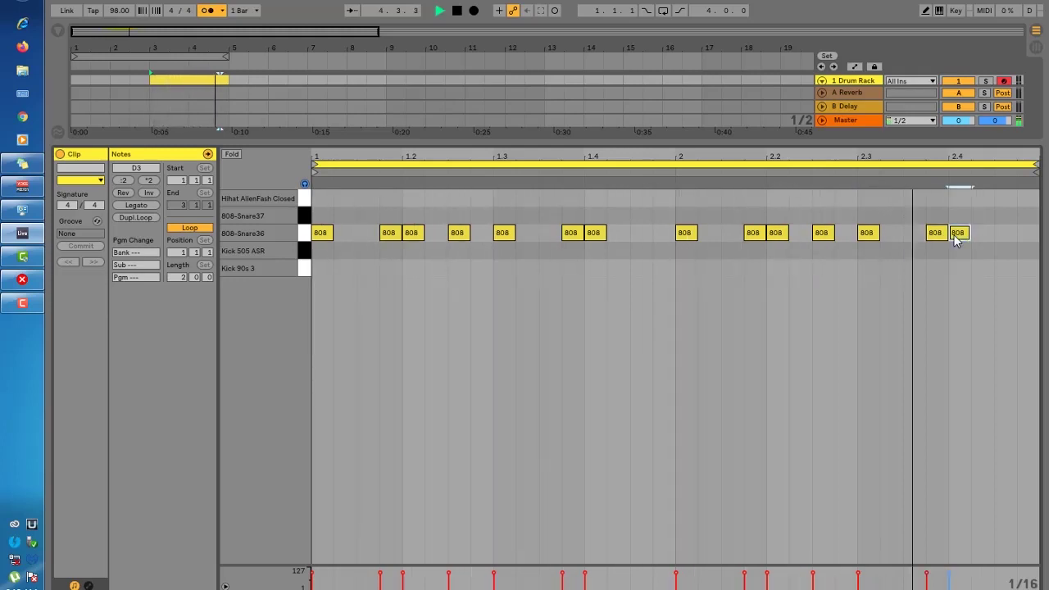
key("space")
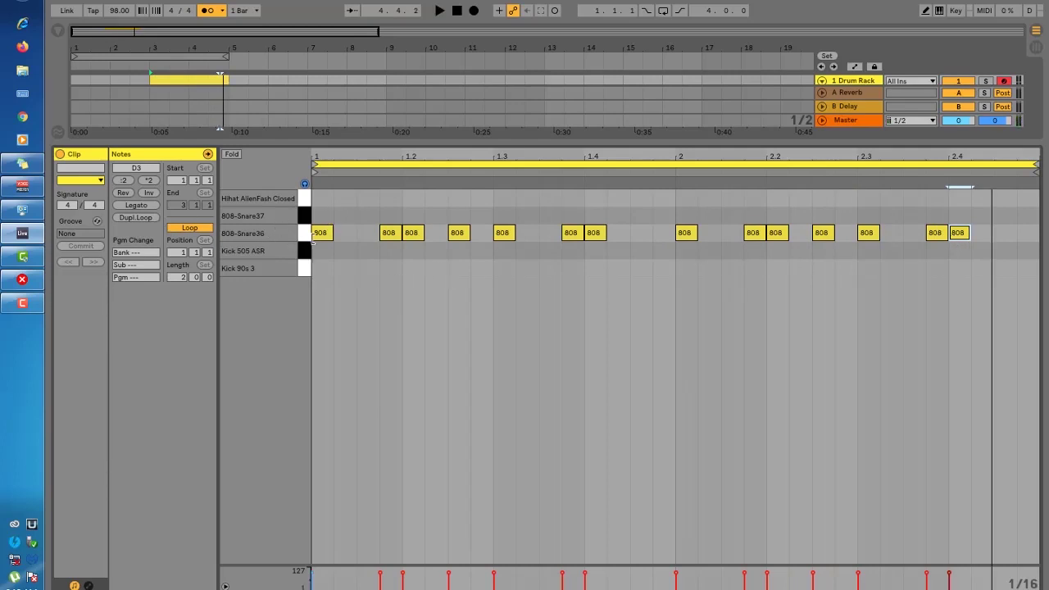
Duplicate all the 808-Snare36 notes onto the 808-Snare37 row and play the layered pattern.
left_click(310, 237)
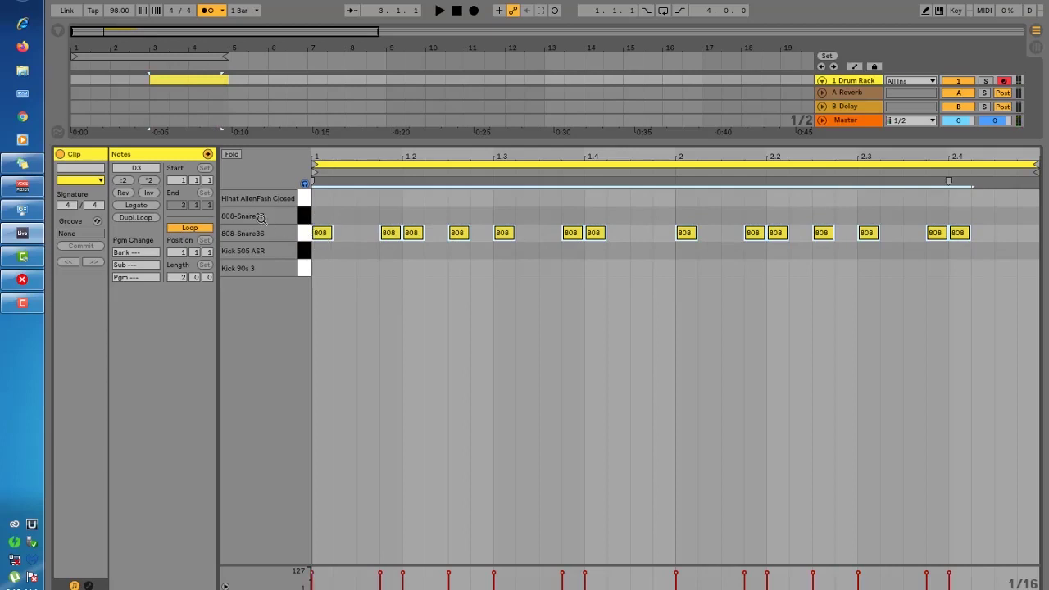
left_click_drag(318, 236, 316, 216)
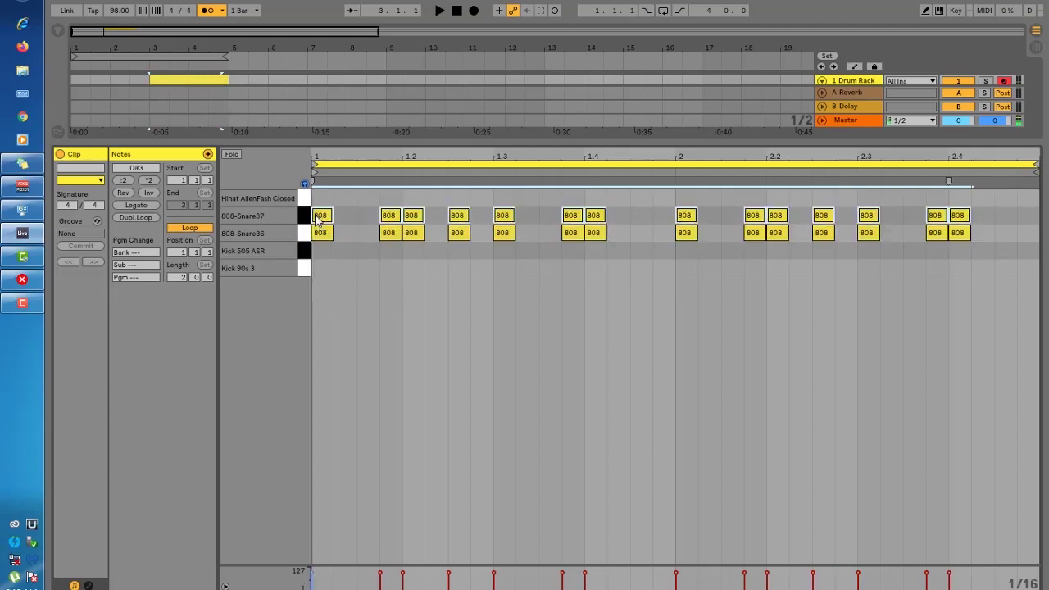
key("space")
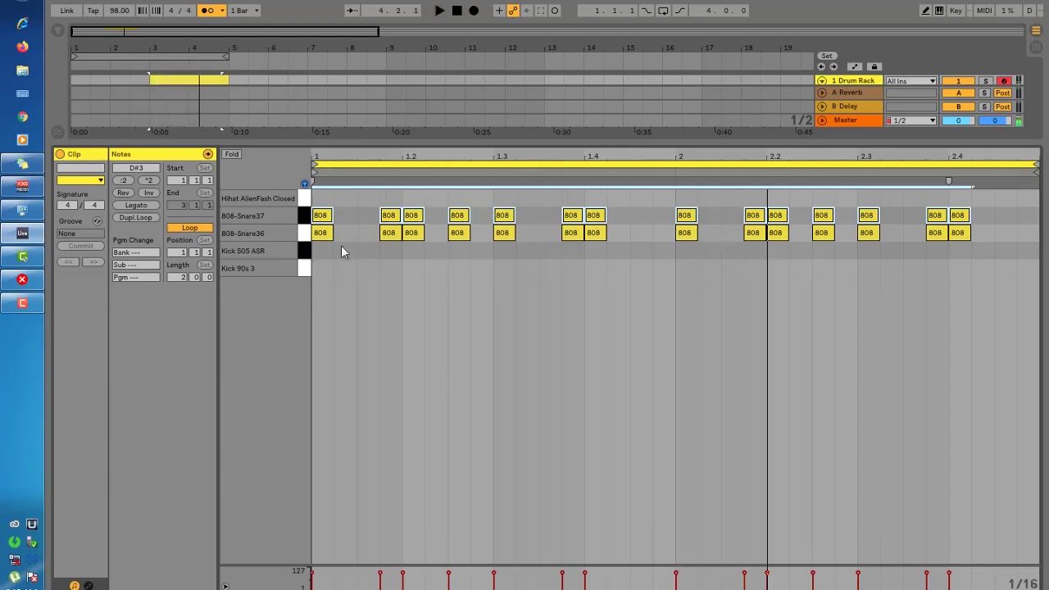
Add Kick 90s 3 notes at 1.2, 1.4, 2.2 and 2.4 while checking the rhythm by playback.
double_click(411, 267)
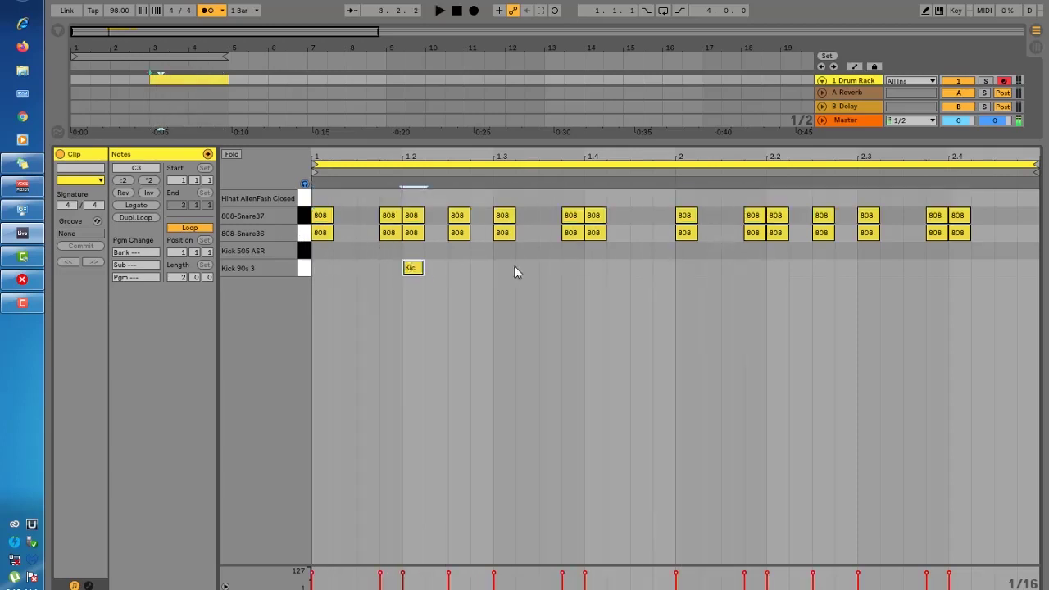
double_click(597, 268)
key("space")
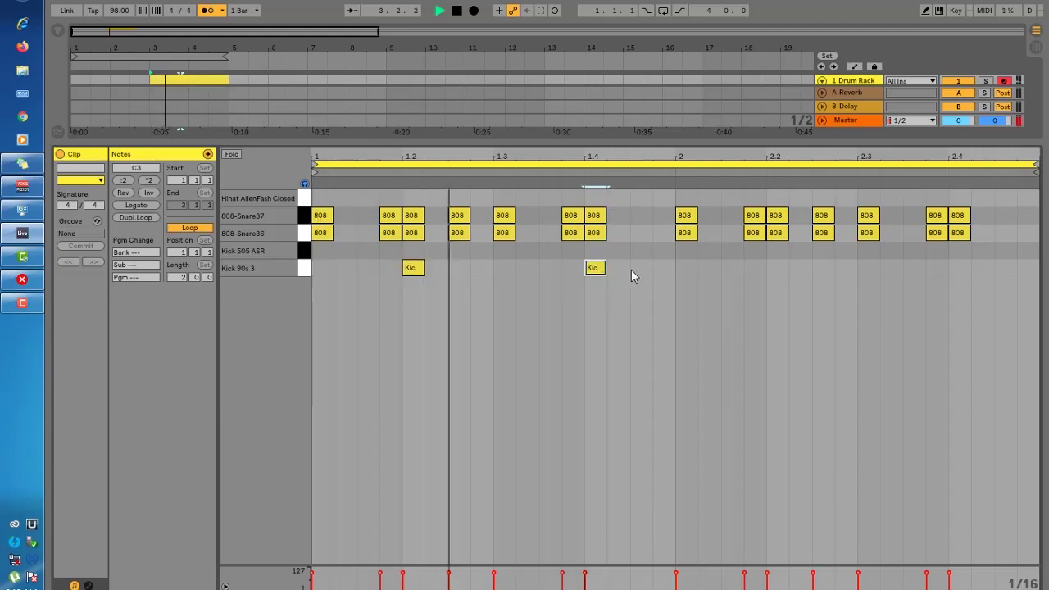
double_click(770, 271)
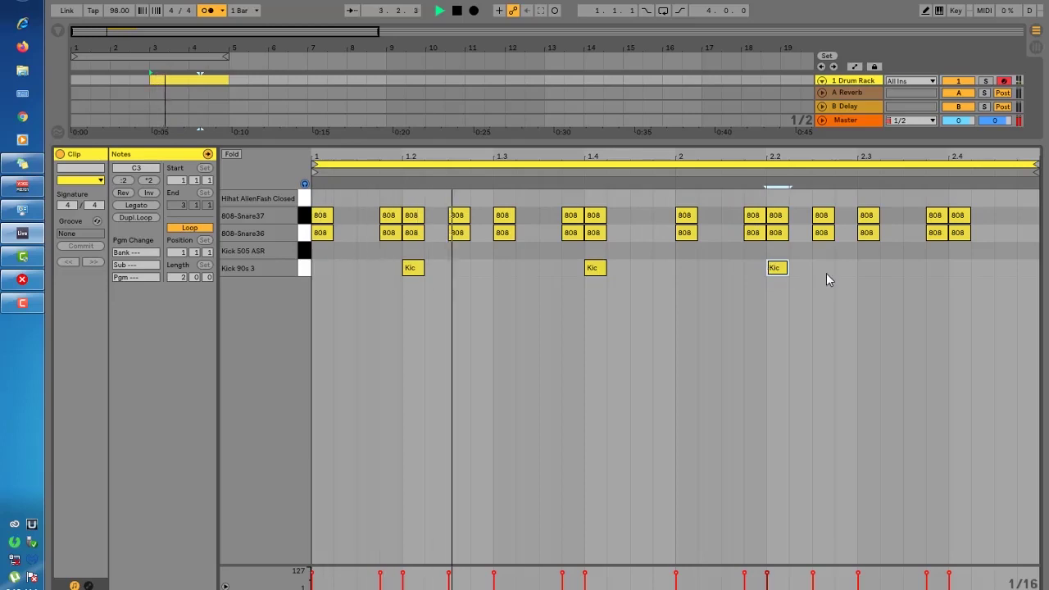
double_click(957, 267)
key("space")
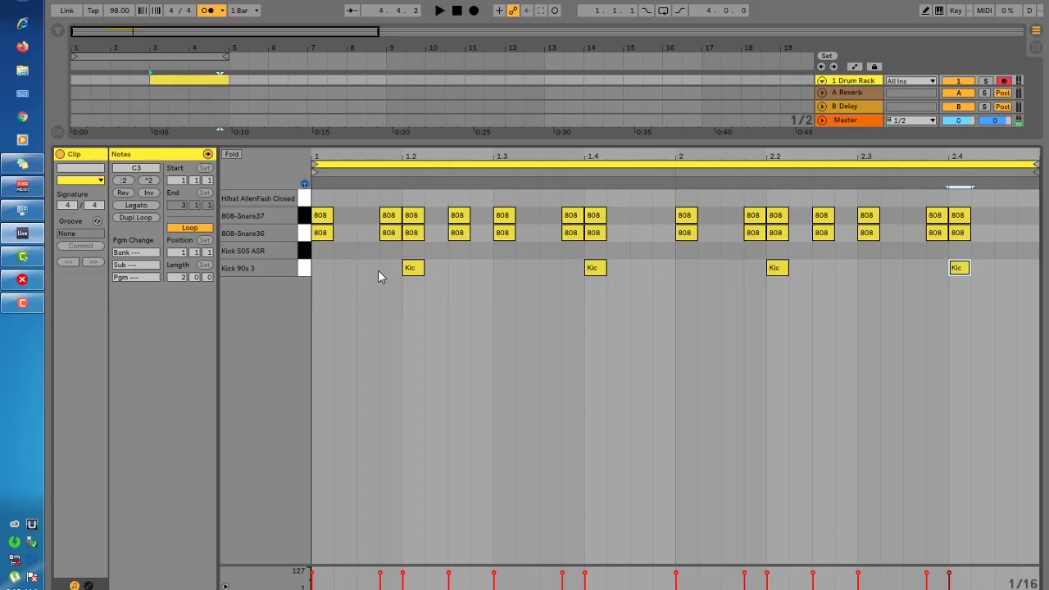
Duplicate all the Kick 90s 3 notes onto the Kick 505 ASR row and play the clip.
left_click(305, 270)
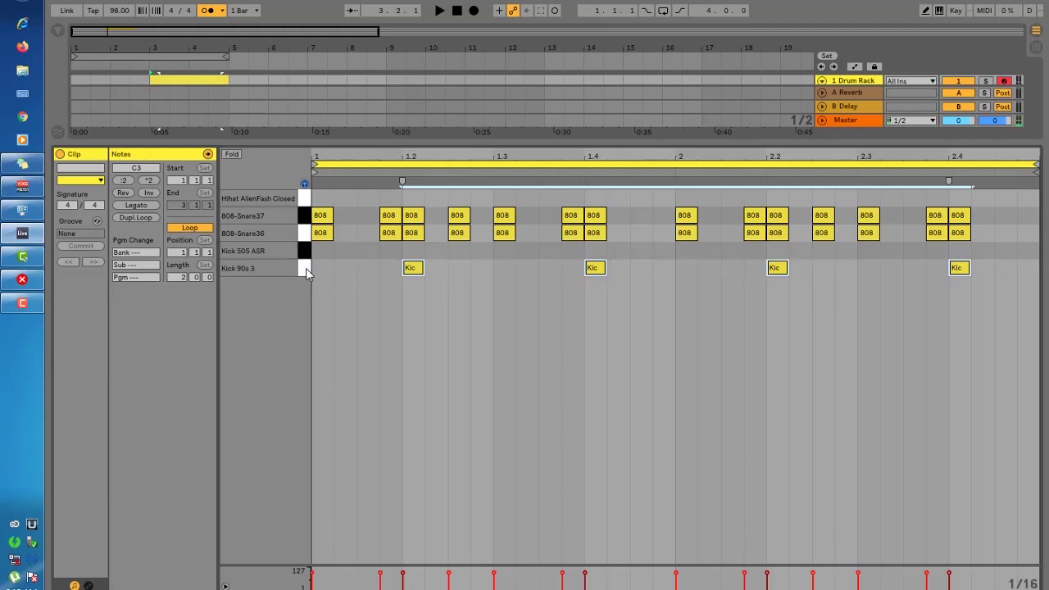
left_click_drag(413, 271, 410, 252)
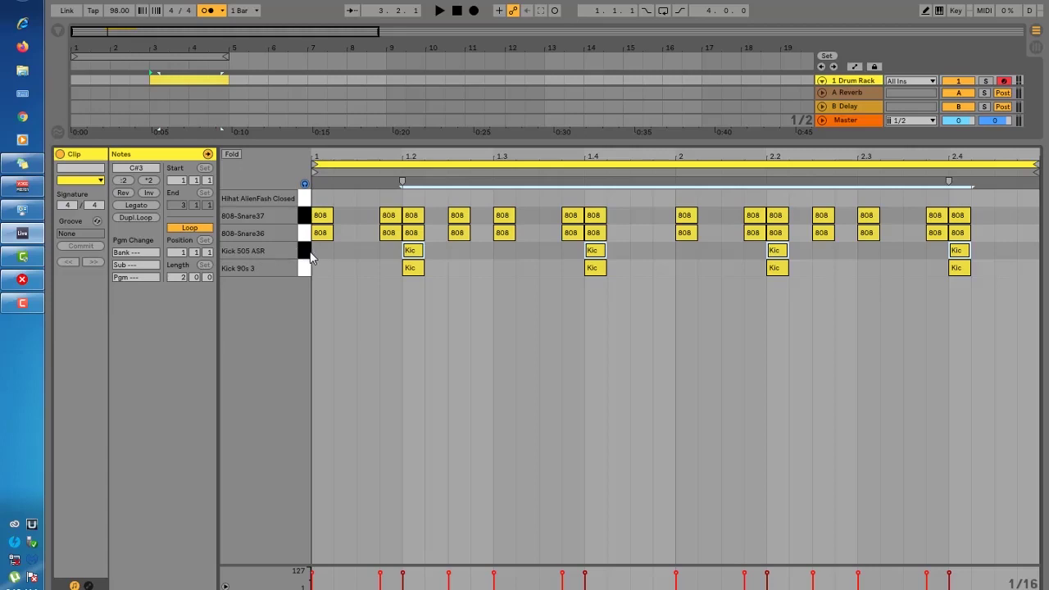
key("space")
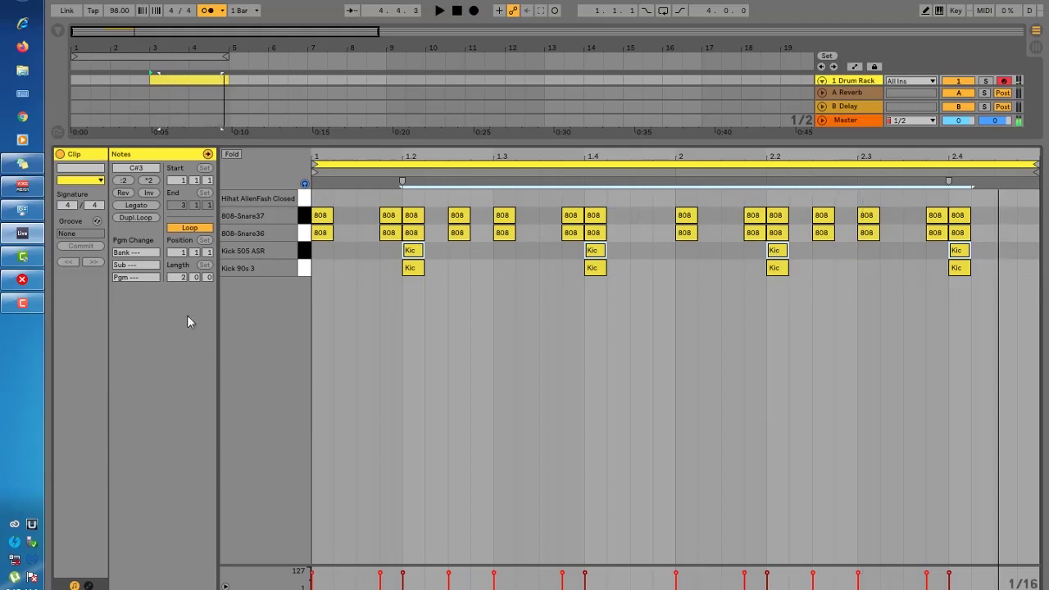
Duplicate the two-bar drum clip in the arrangement so that a copy starts at bar 5.
left_click_drag(403, 145, 400, 401)
left_click(162, 80)
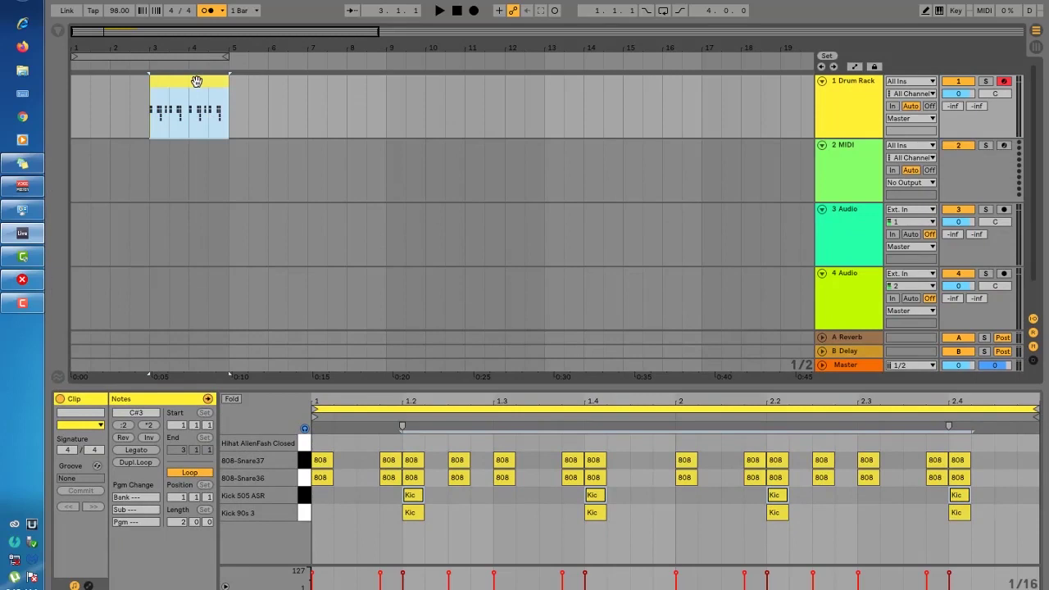
key("ctrl+d")
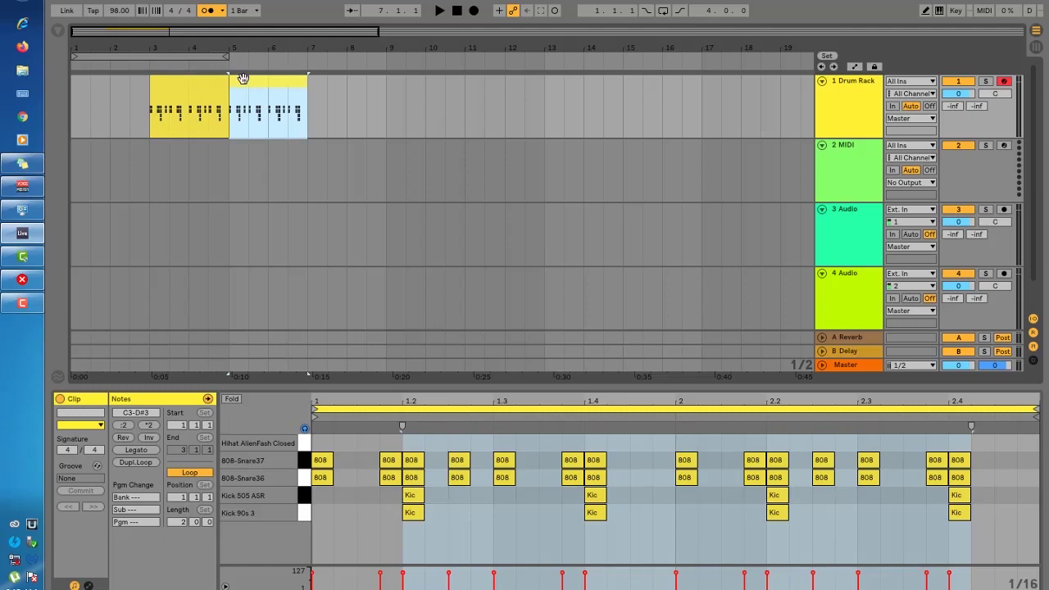
Set the arrangement loop to run from bar 5 to bar 9 and play the second clip.
left_click_drag(176, 58, 335, 71)
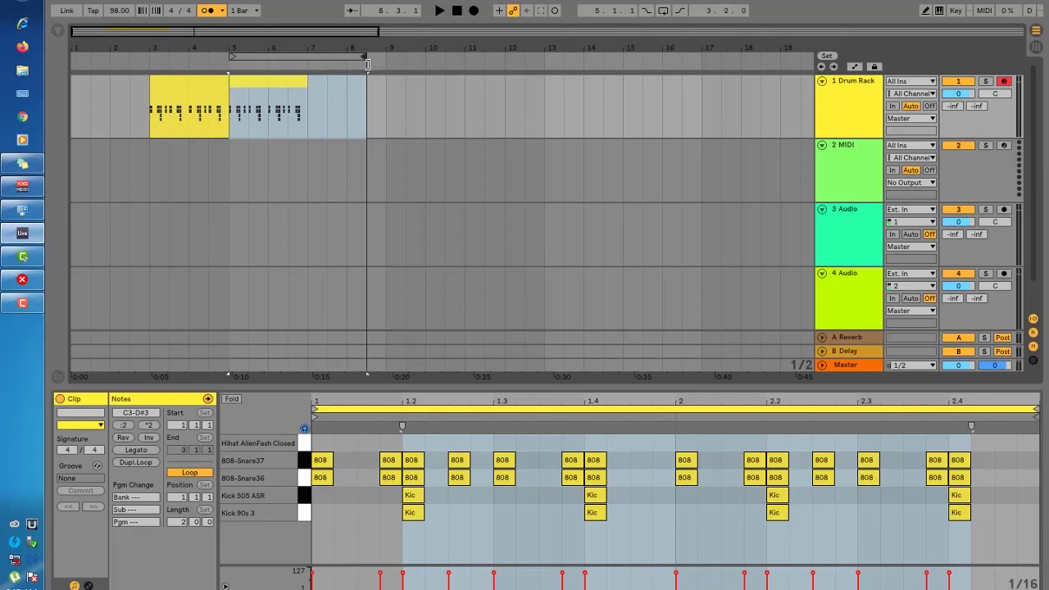
left_click_drag(367, 64, 381, 66)
left_click(261, 84)
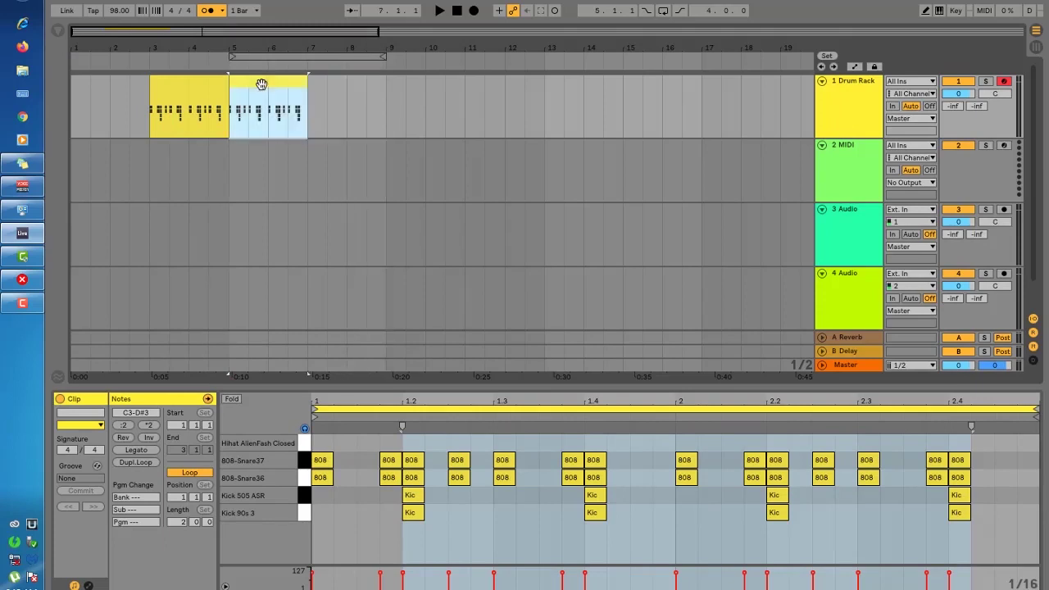
key("space")
Add Hihat AlienFash Closed notes at 1.1.4, 1.2 and 1.4.4 in the second clip, checking by playback.
left_click_drag(400, 385, 389, 260)
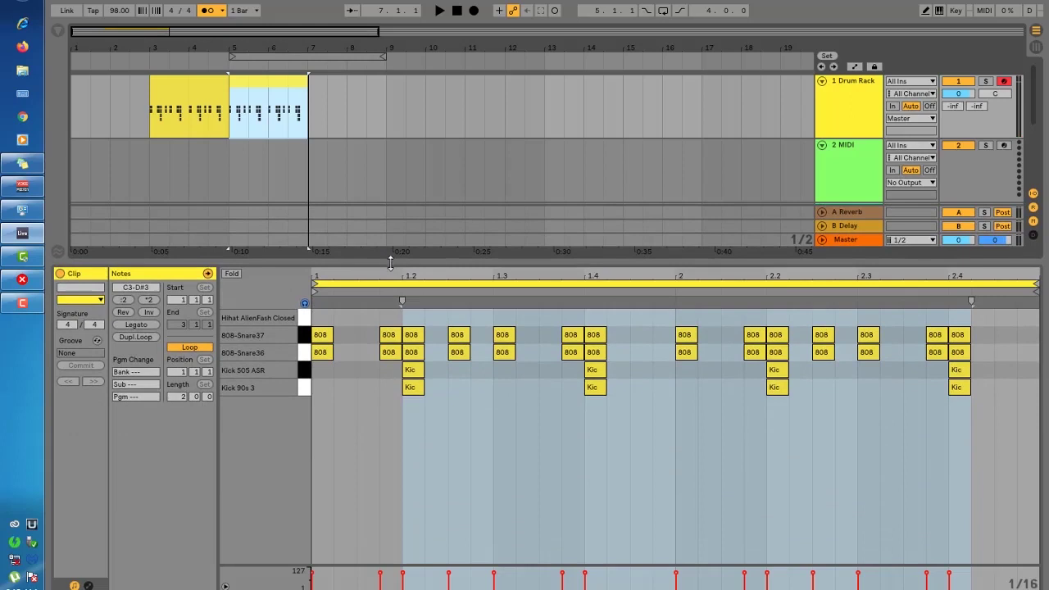
double_click(396, 318)
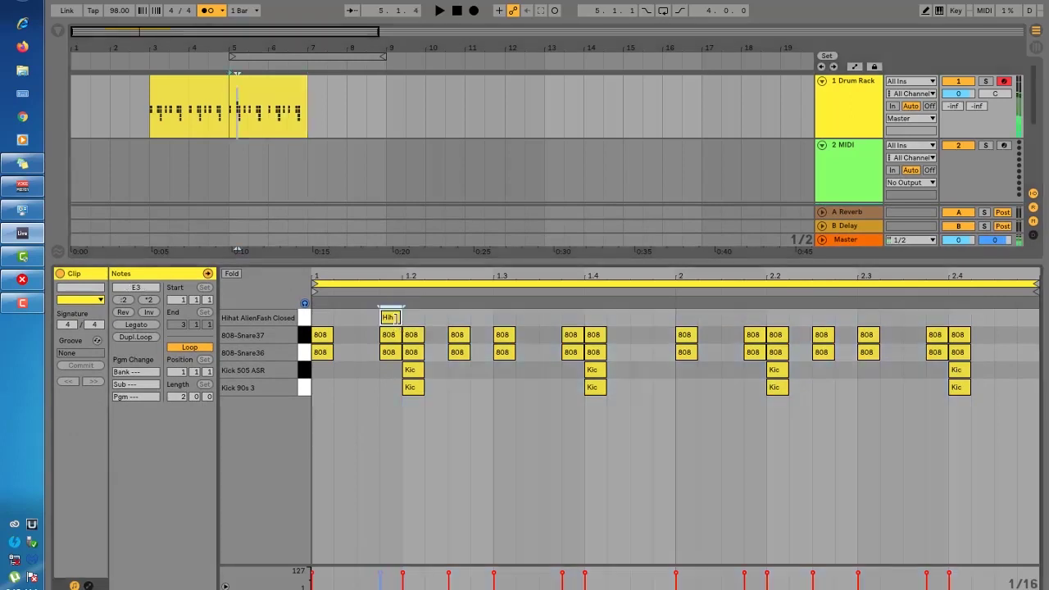
double_click(412, 319)
key("space")
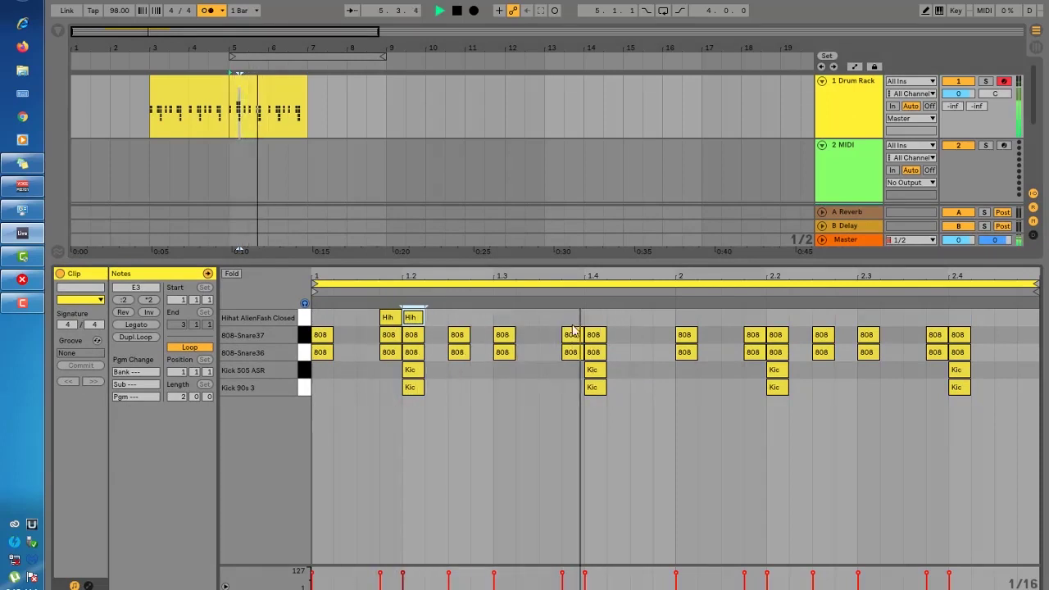
double_click(665, 320)
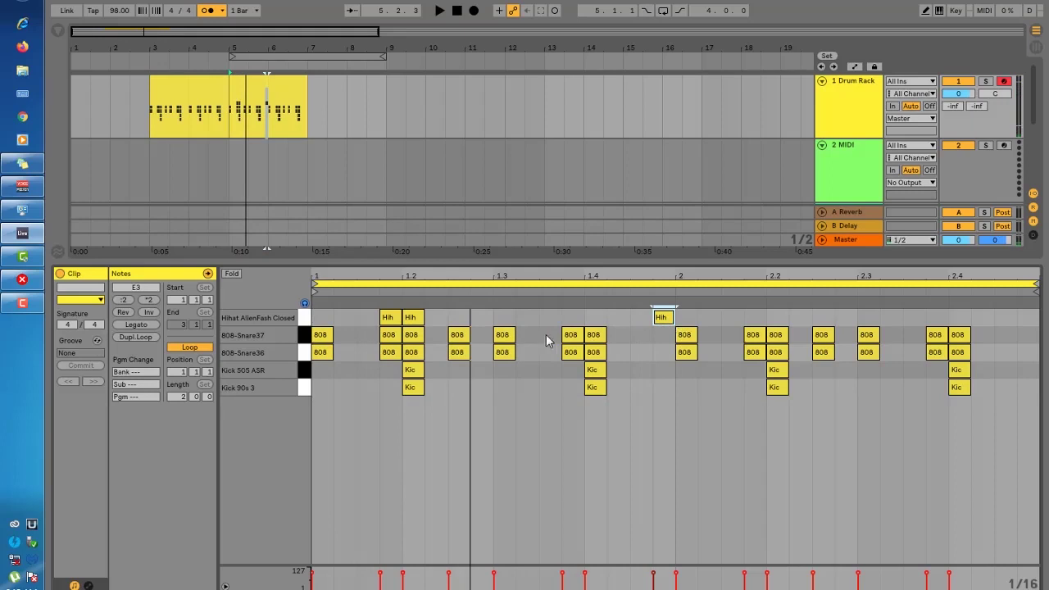
Add Hihat AlienFash Closed notes at 1.3.4 and 1.3.3, delete the one at 1.4.4, and play the clip.
left_click_drag(459, 259, 459, 174)
key("space")
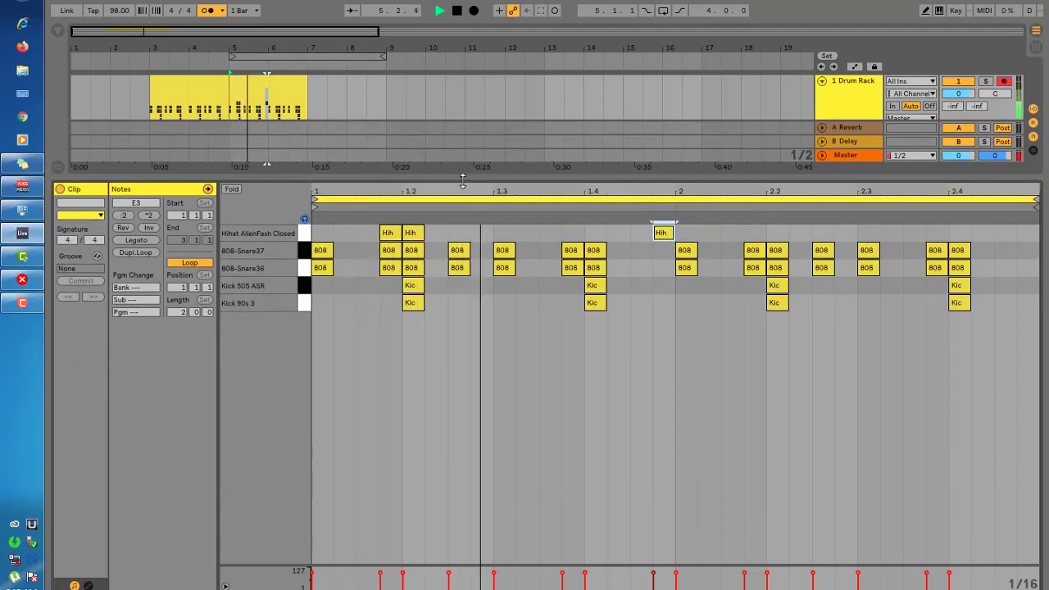
key("space")
left_click(569, 233)
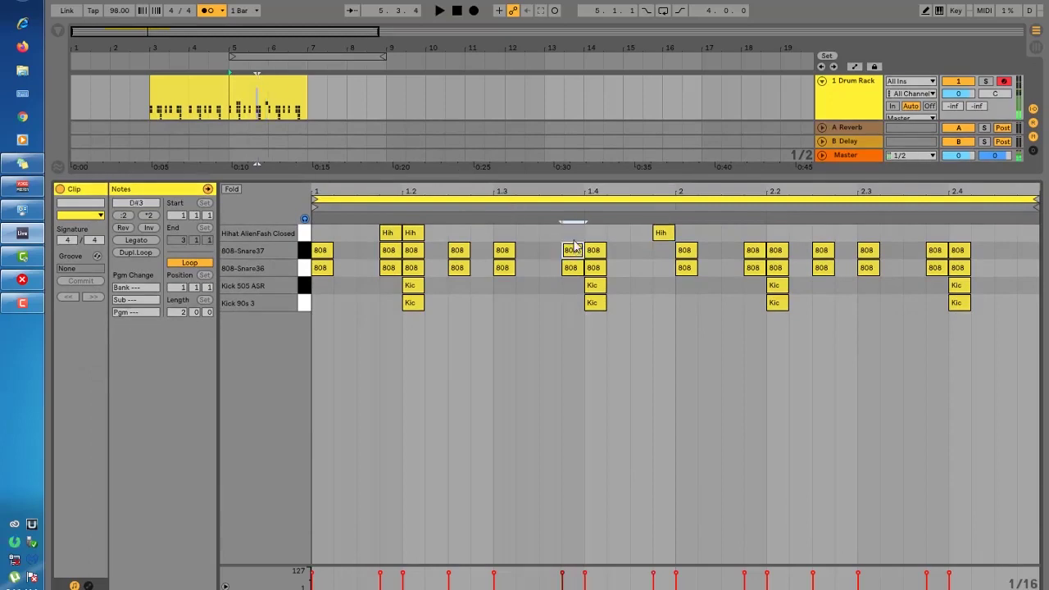
double_click(567, 233)
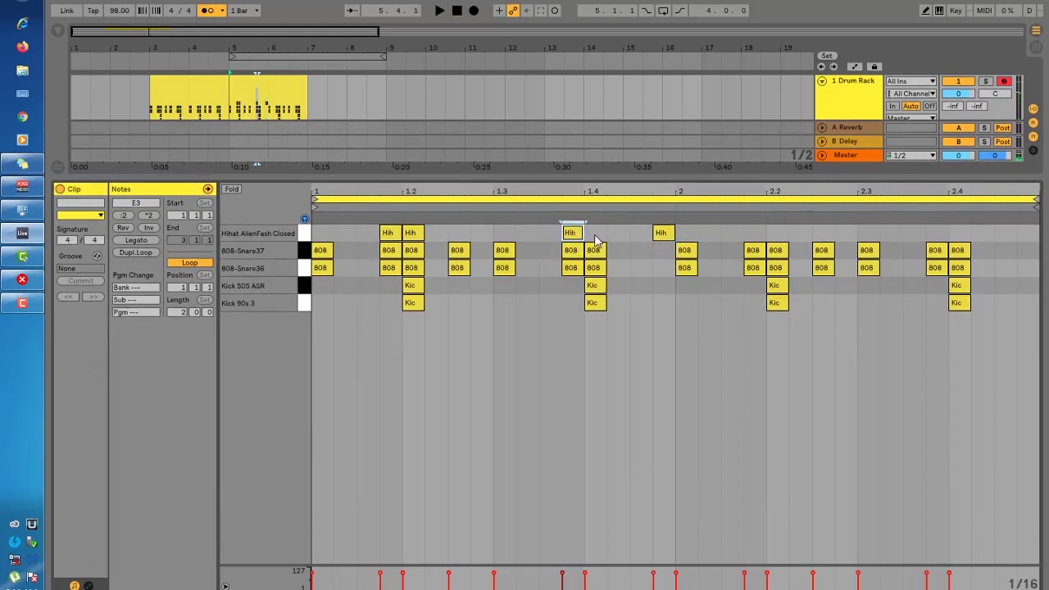
double_click(547, 235)
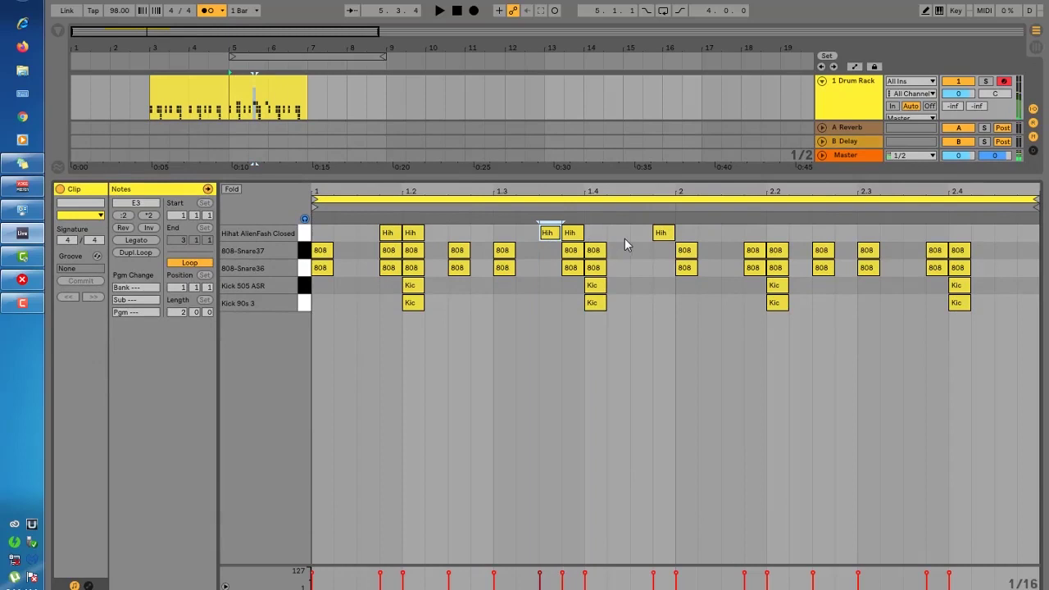
double_click(664, 234)
key("space")
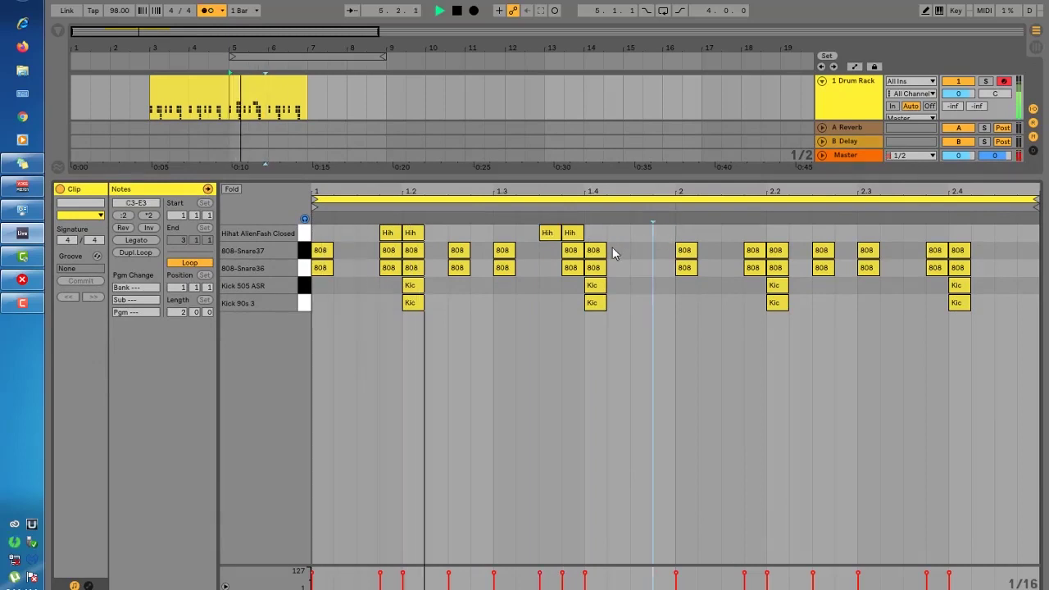
key("space")
Add Hihat AlienFash Closed notes at 2.1.3, 2.1.4 and 2.2, and check the pattern by playback.
double_click(731, 234)
double_click(754, 234)
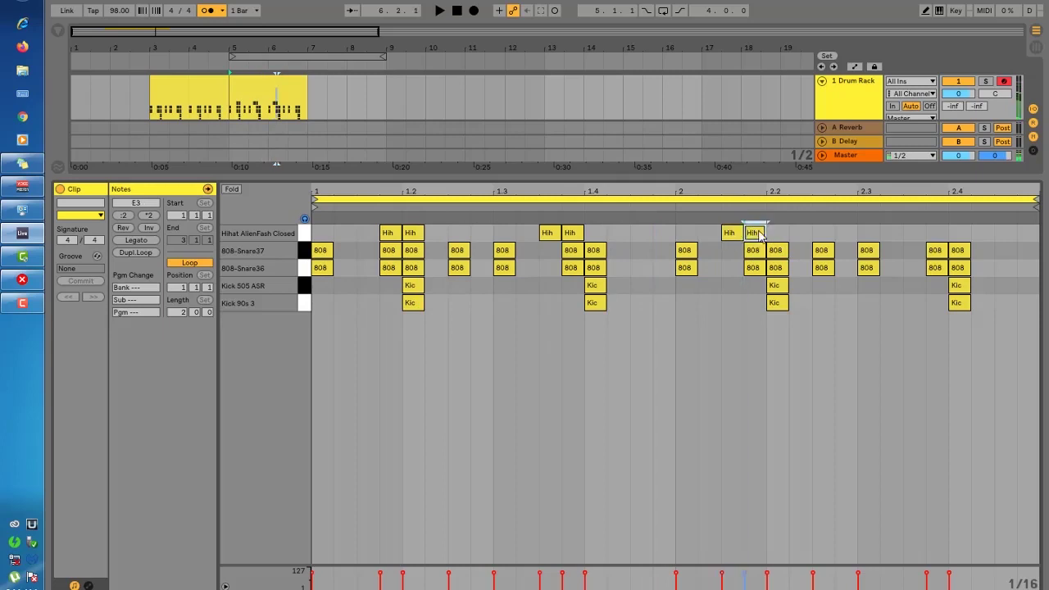
double_click(775, 233)
key("space")
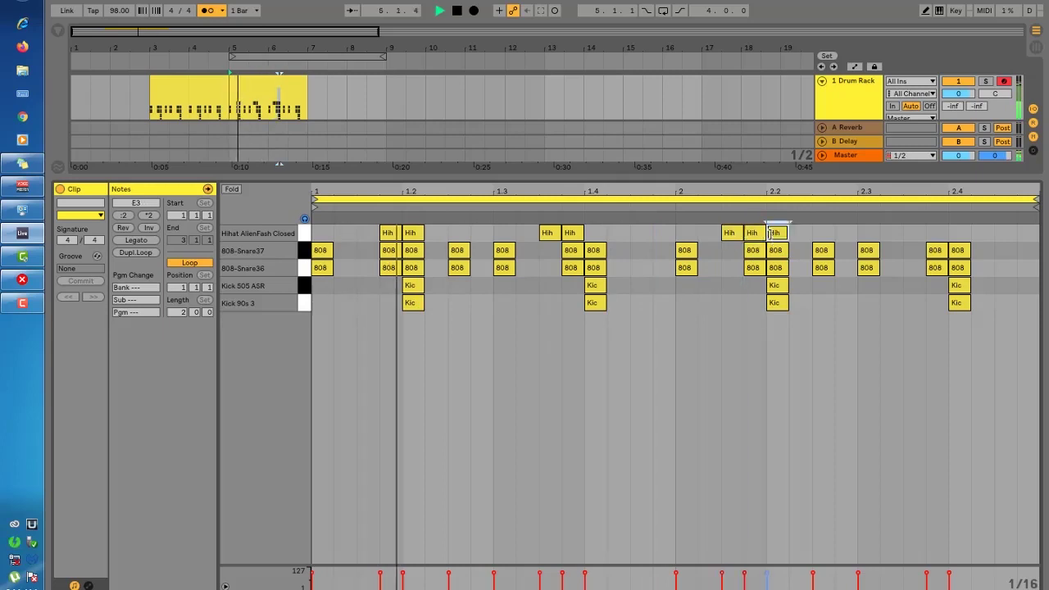
key("space")
Add Hihat AlienFash Closed notes at 2.3.4 and 2.3.3 while playing the second clip.
double_click(939, 231)
key("space")
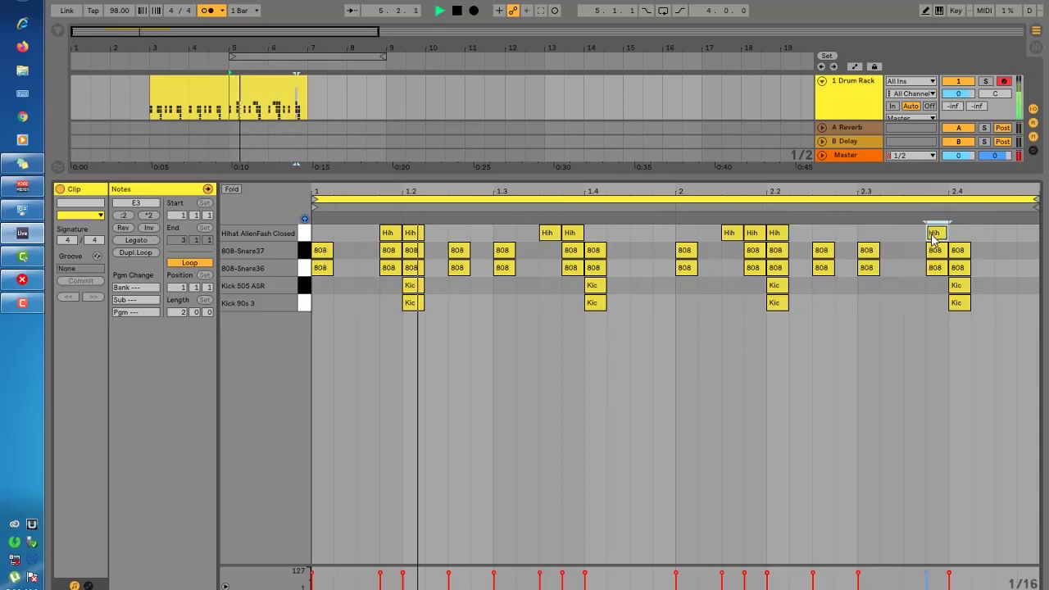
double_click(913, 234)
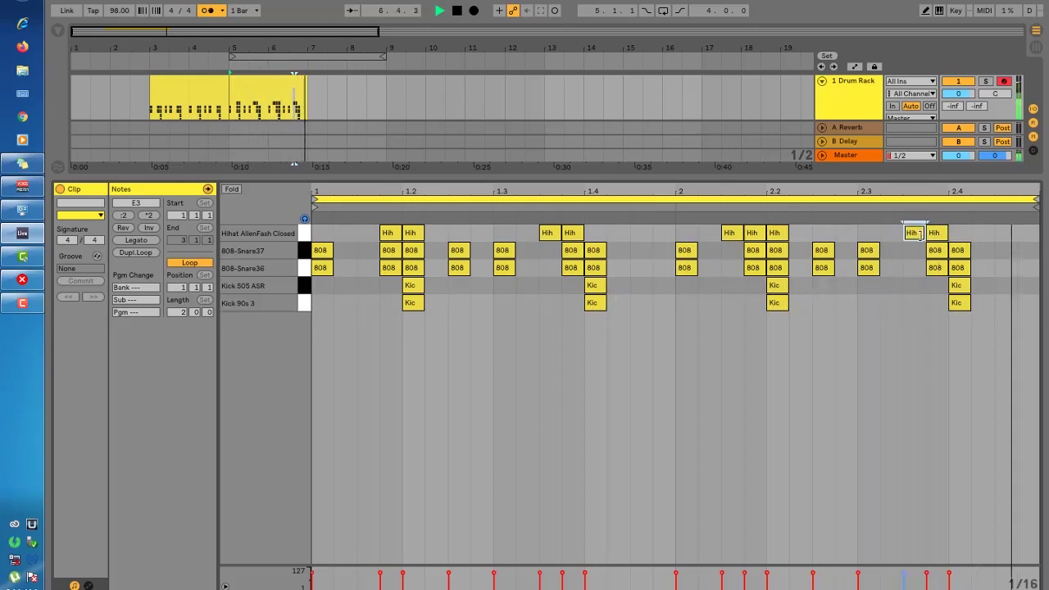
Duplicate the second drum clip, with its hi-hats, so that a copy starts at bar 7.
left_click(258, 84)
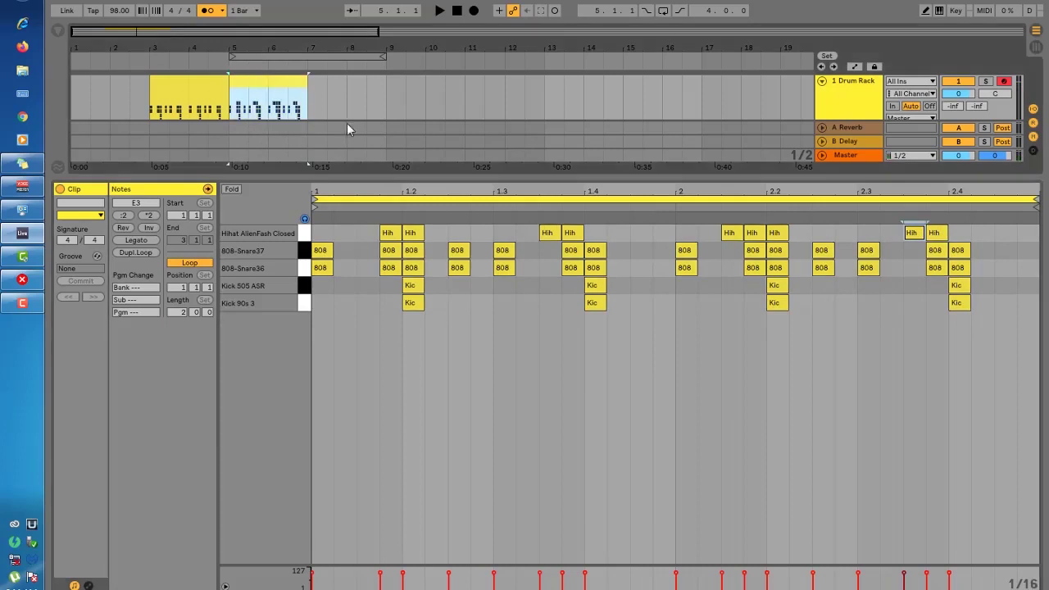
left_click(270, 87)
left_click(273, 87)
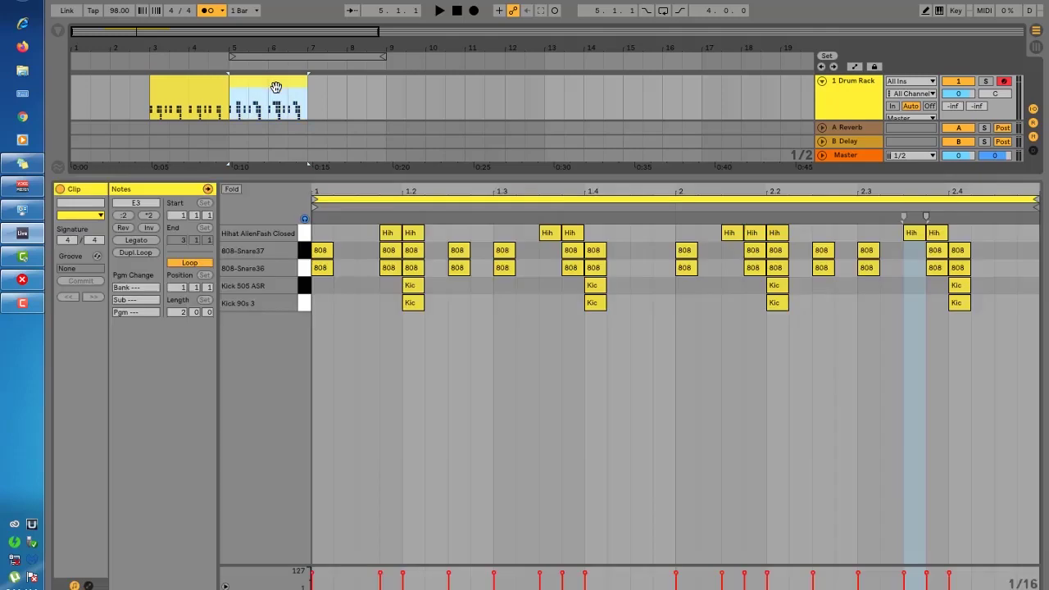
key("ctrl+d")
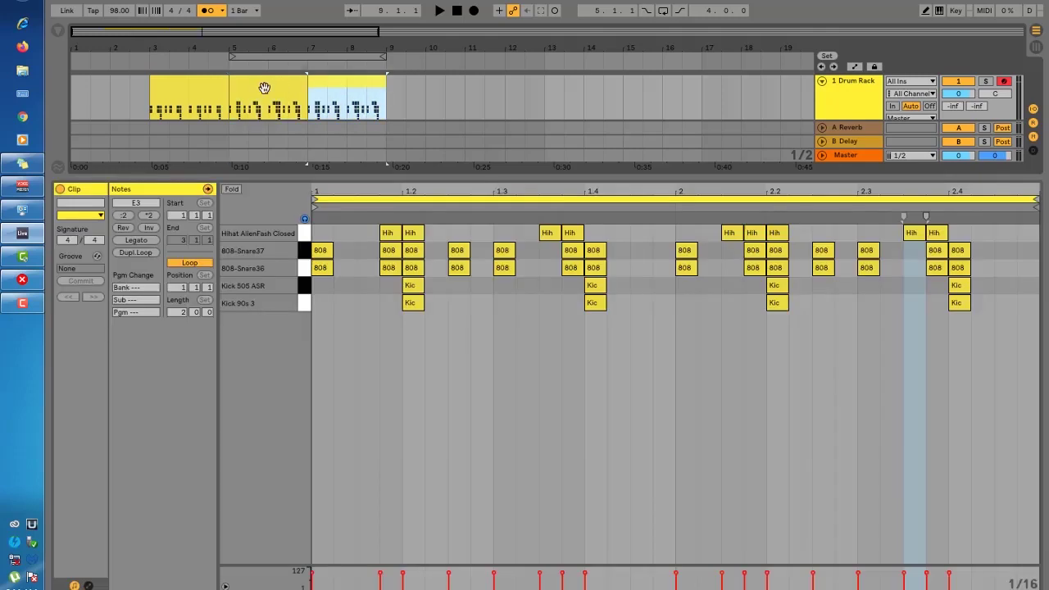
Open the clip at bar 7 and add 808-Snare37 notes at 2.4.2 and 2.4.3.
double_click(351, 87)
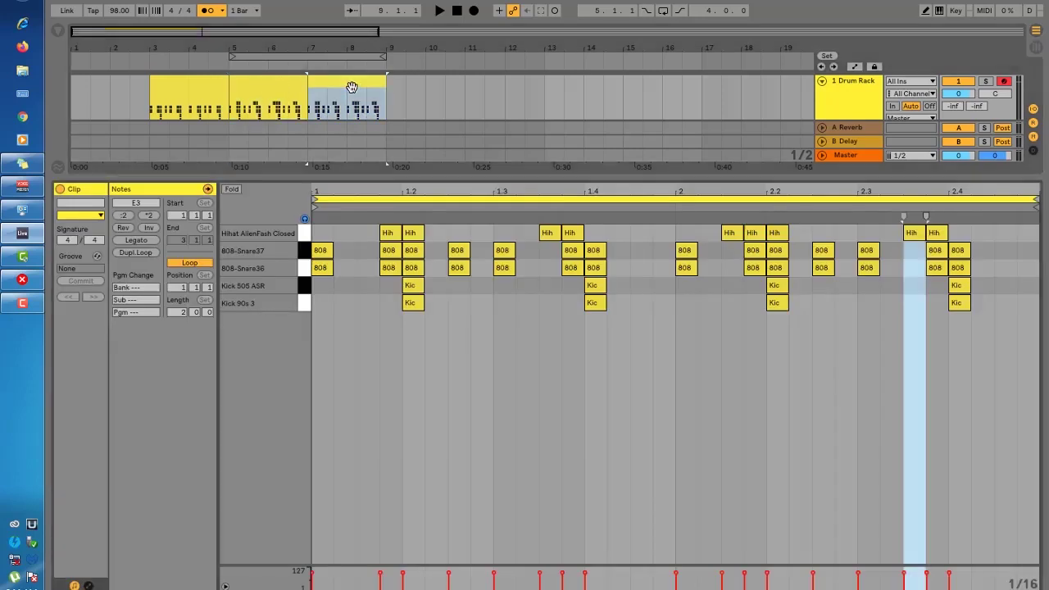
left_click(975, 248)
double_click(980, 250)
double_click(1003, 251)
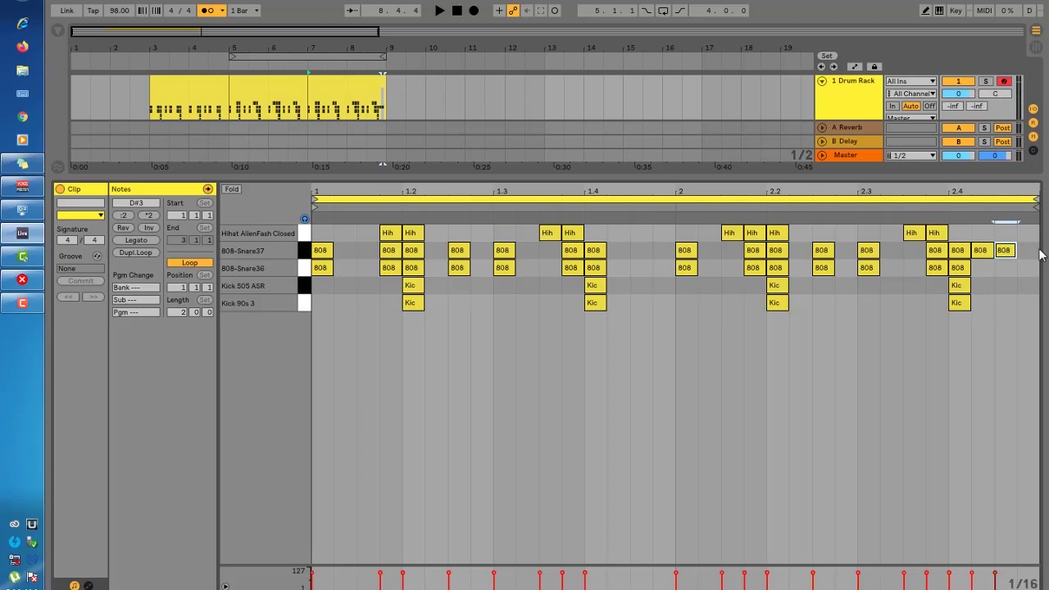
Add an 808-Snare37 note at 2.4.4 and Hihat AlienFash Closed notes at 2.4.2 and 2.4.3, and play the clip to check it.
double_click(1026, 249)
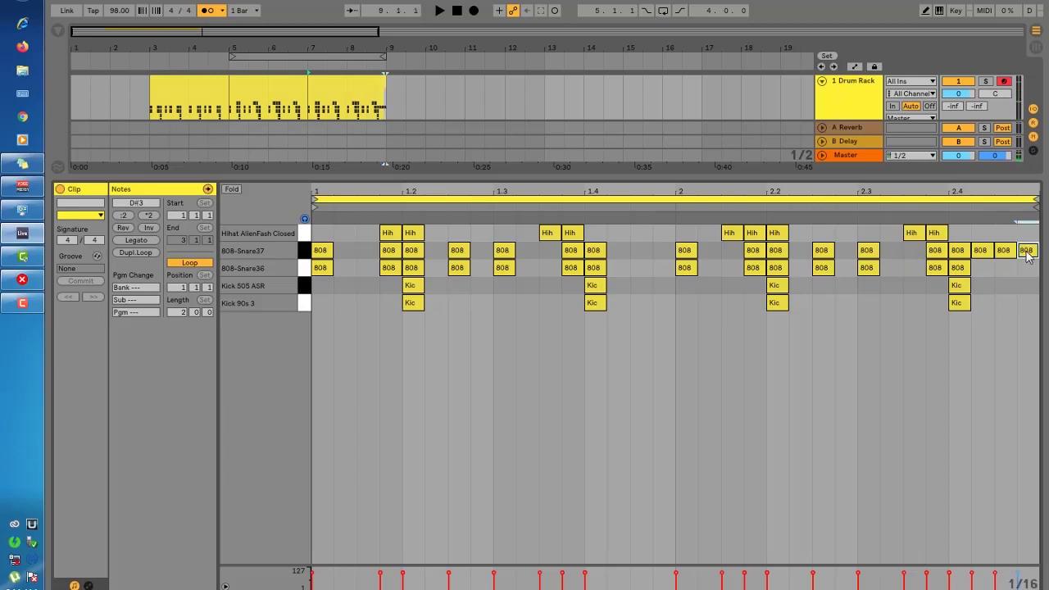
double_click(980, 233)
double_click(1003, 234)
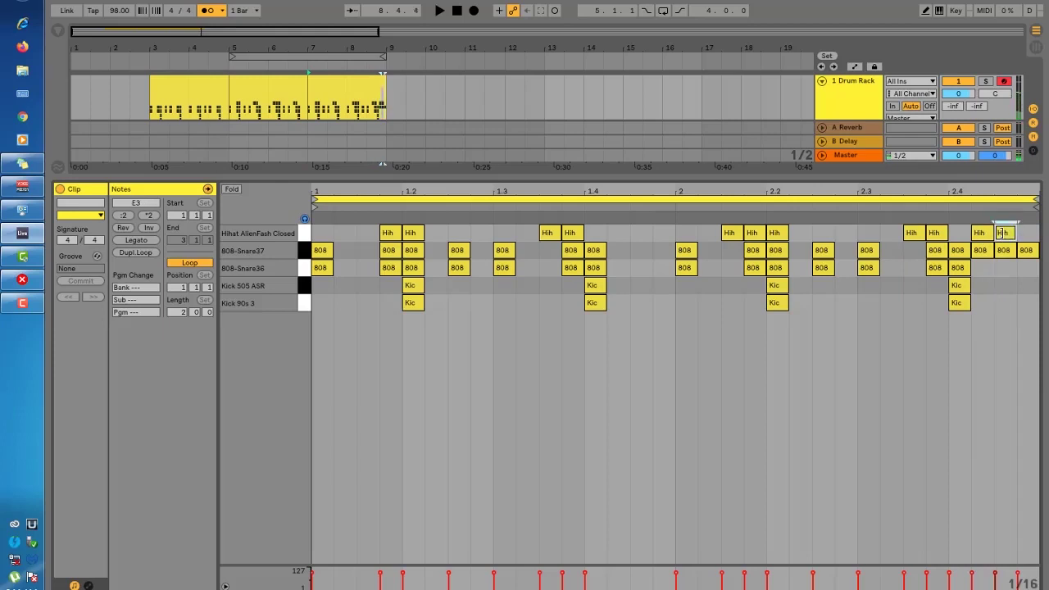
key("space")
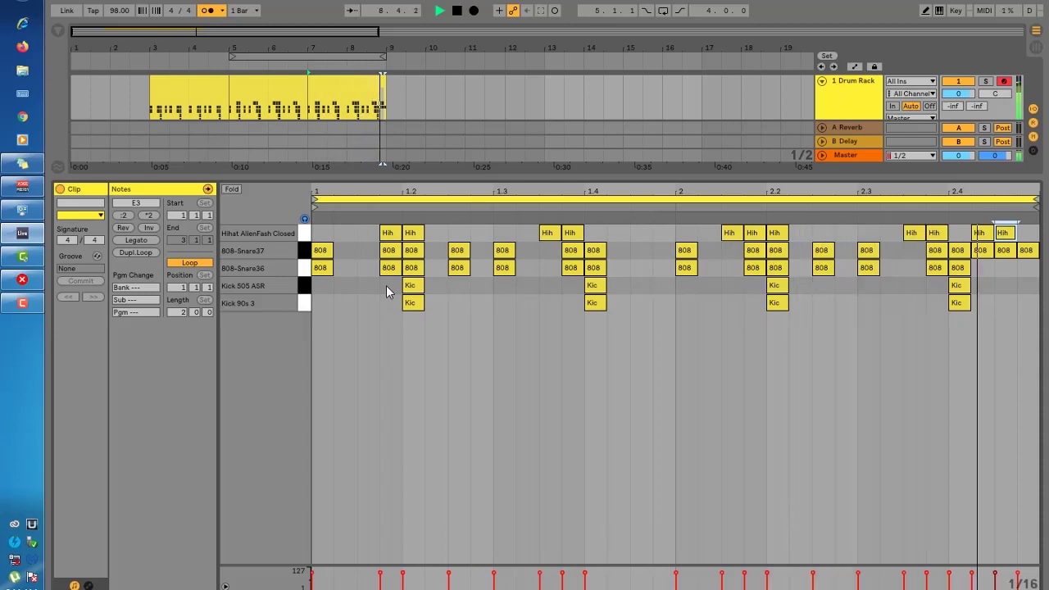
key("space")
Shrink the note editor to show the whole arrangement and listen to the drum clip starting at bar 7.
left_click_drag(329, 176, 332, 451)
left_click(268, 88)
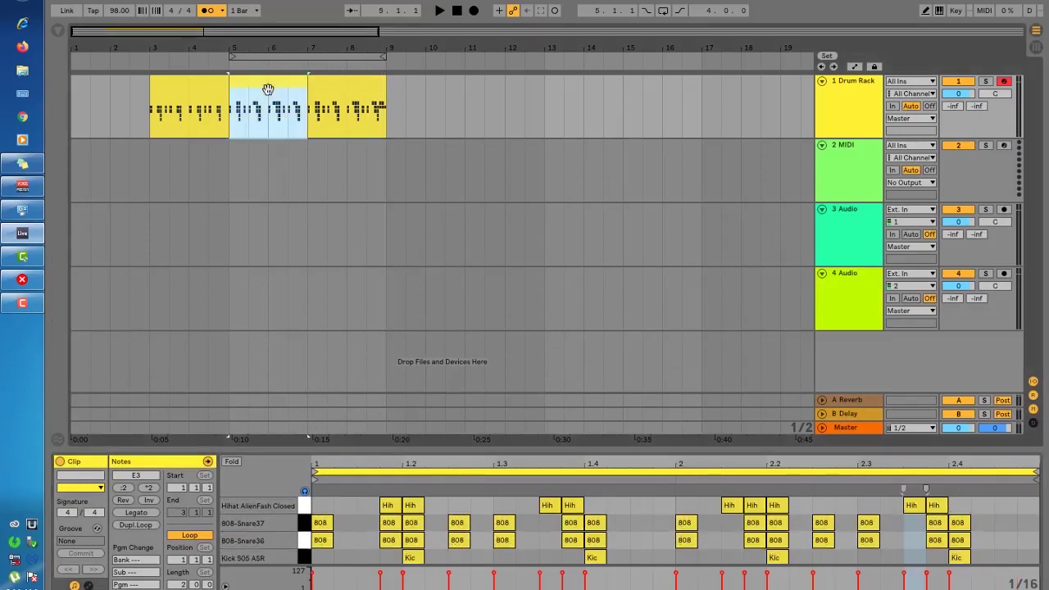
key("ctrl+d")
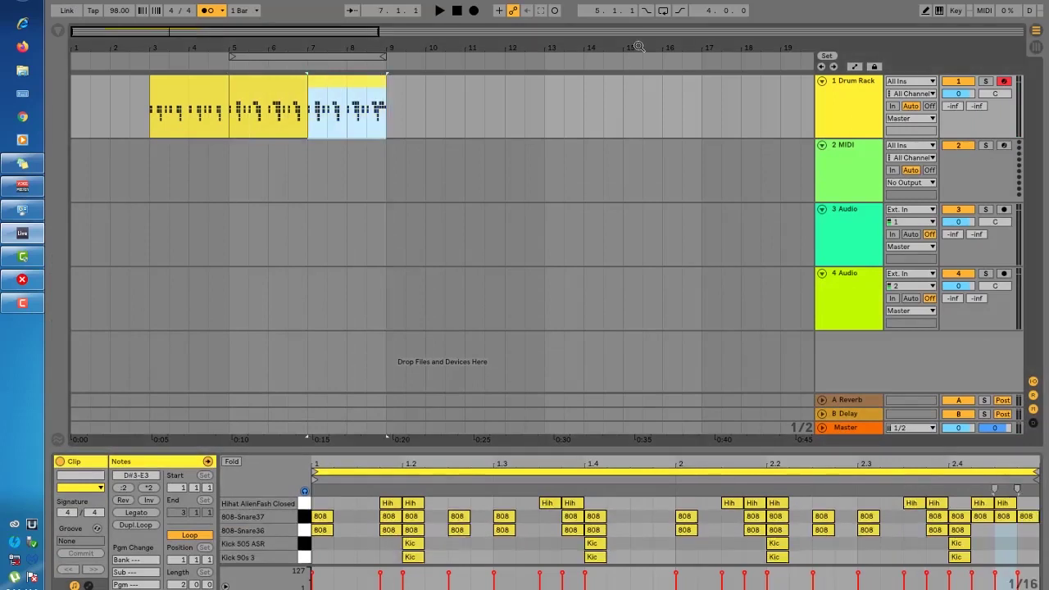
key("space")
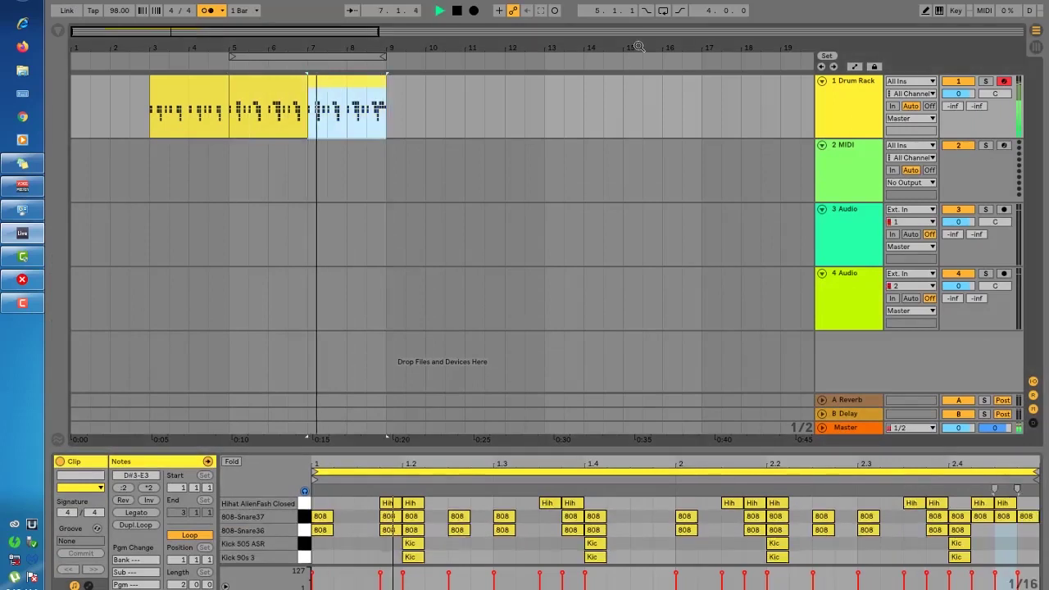
left_click(844, 104)
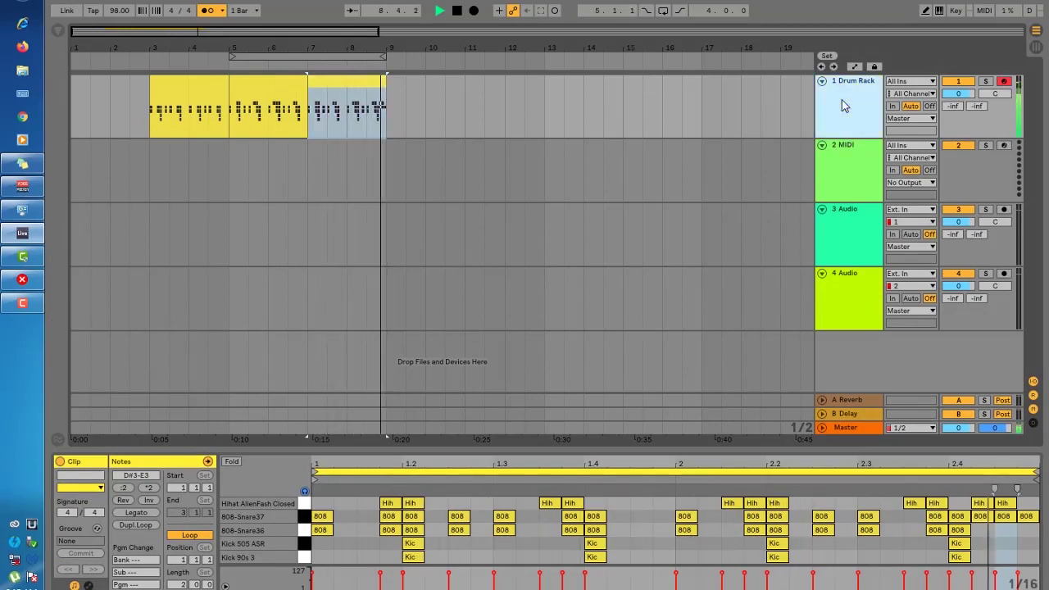
key("space")
Display the Drum Rack's devices and unfold its chains in the Session View mixer, checking their levels during playback.
double_click(844, 104)
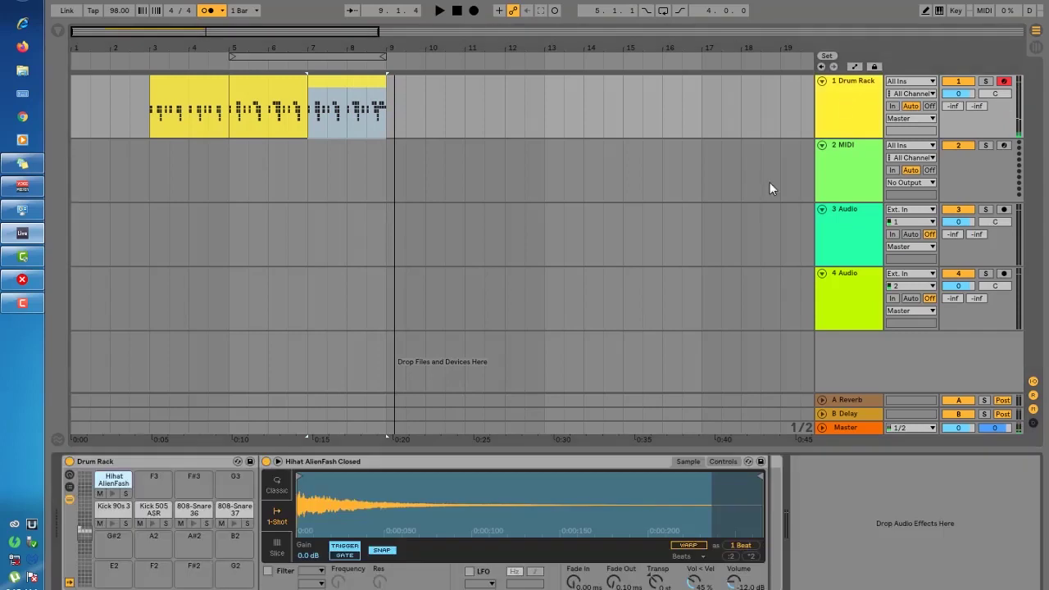
left_click(1033, 46)
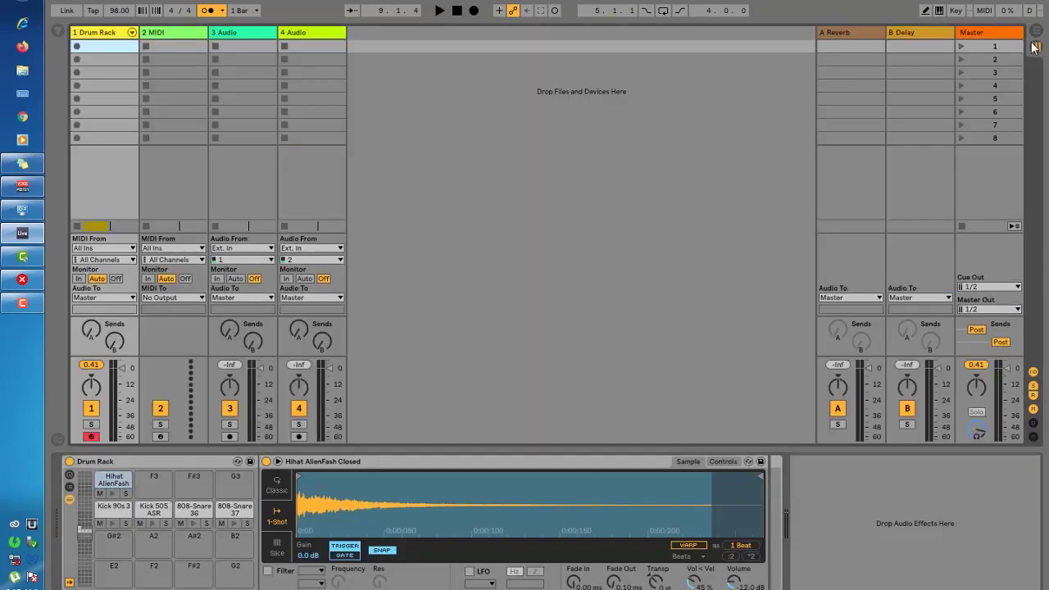
left_click(132, 33)
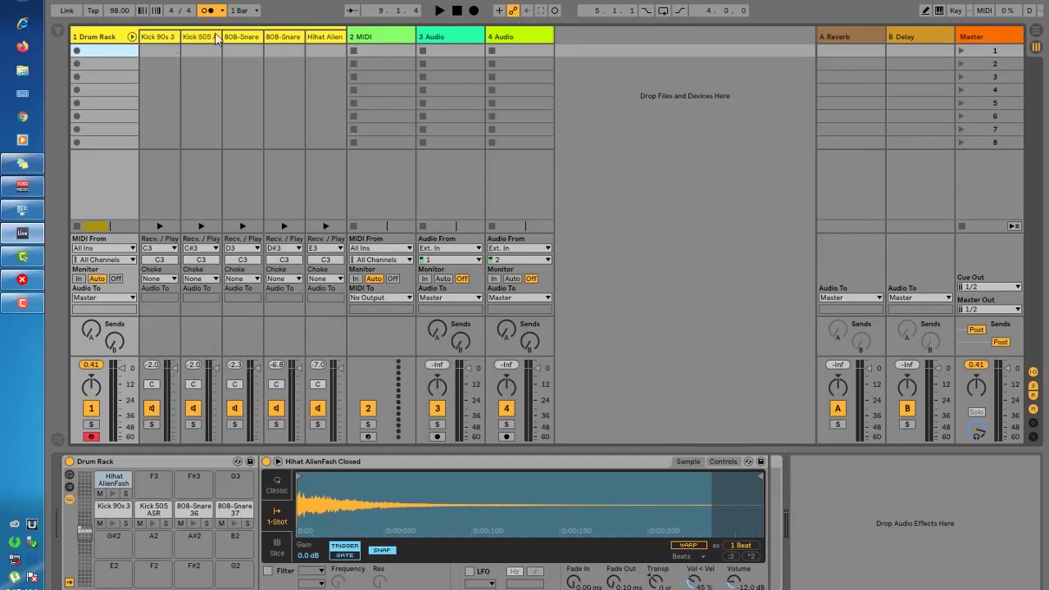
key("space")
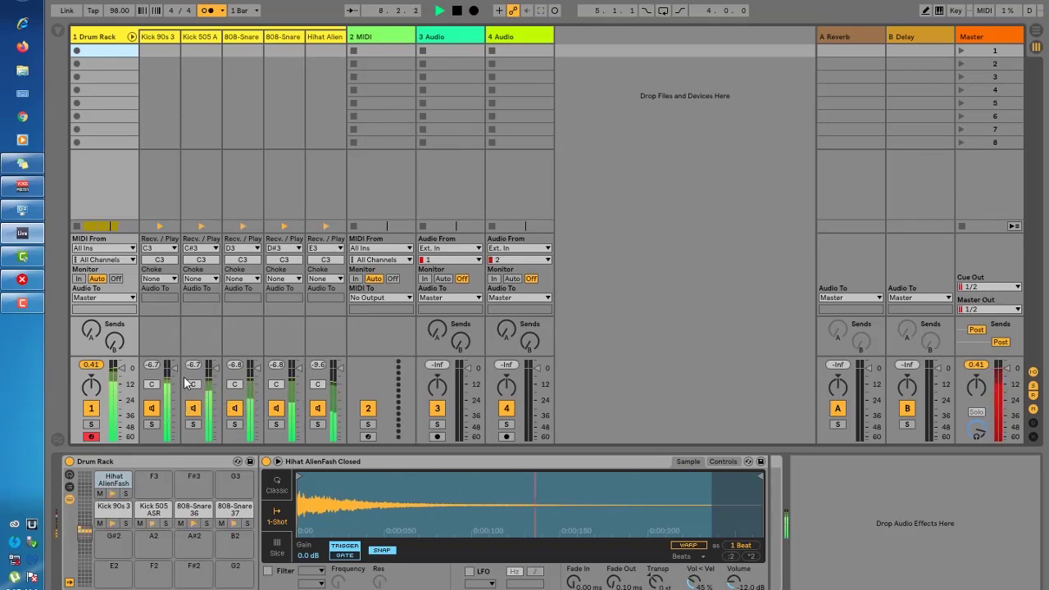
key("space")
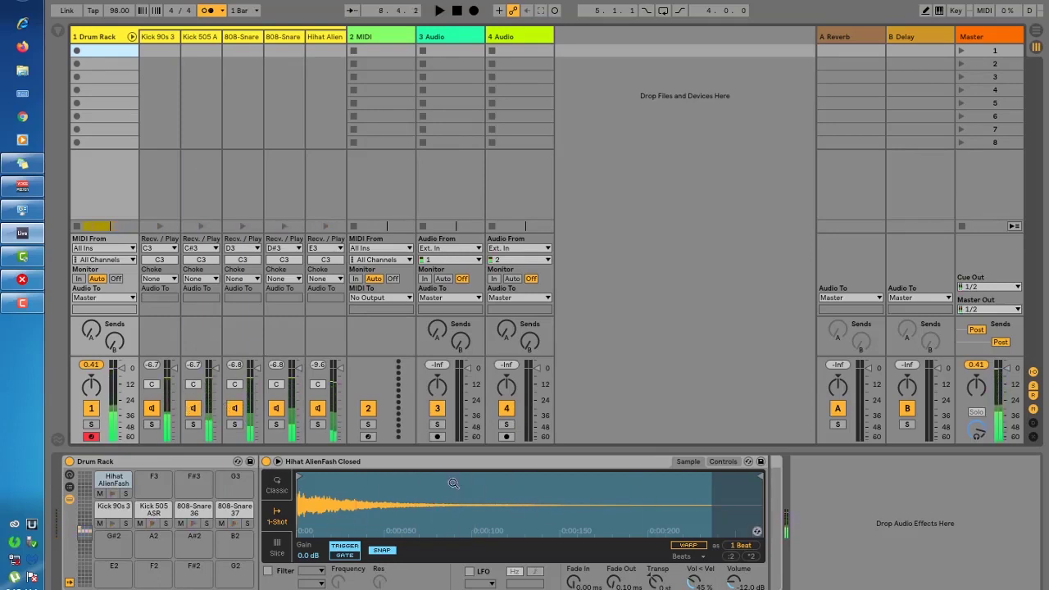
left_click(418, 463)
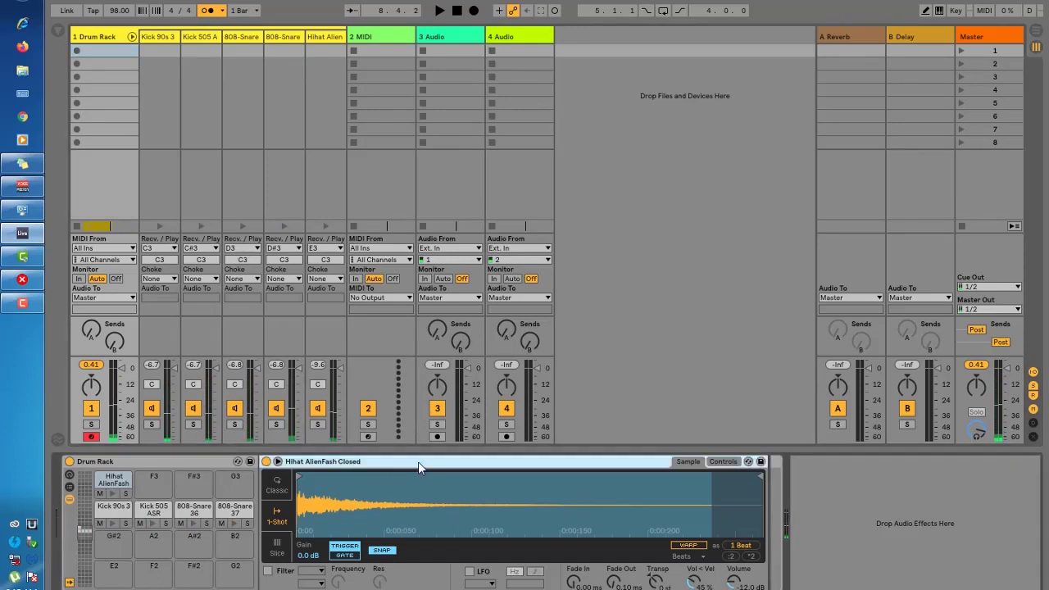
left_click(128, 464)
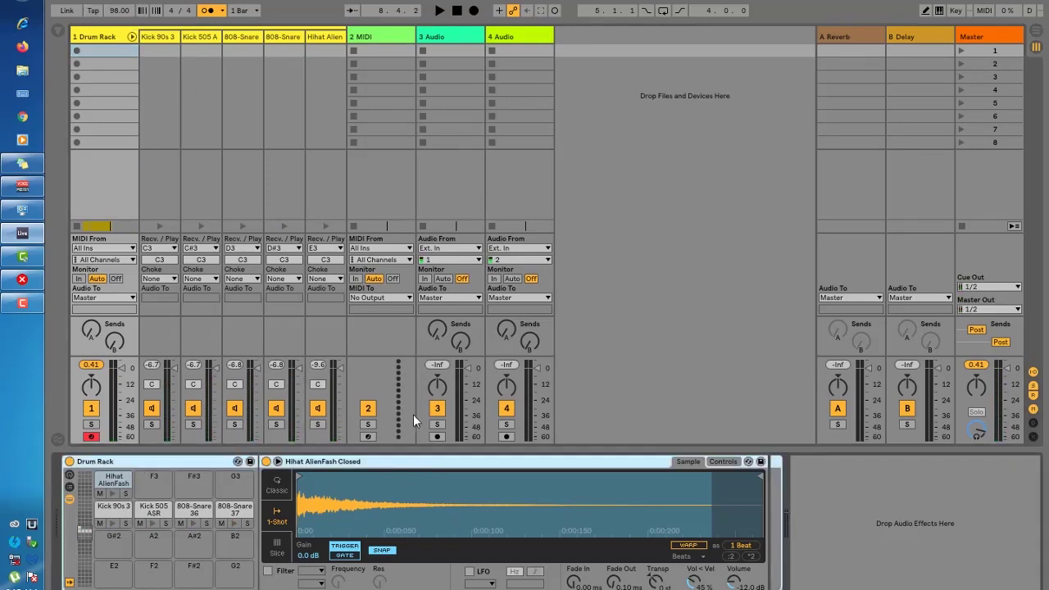
Lower the volumes of the Kick 505 ASR, 808-Snare36 and 808-Snare37 chains while playing the beat.
key("space")
key("space")
key("space")
left_click_drag(216, 371, 218, 387)
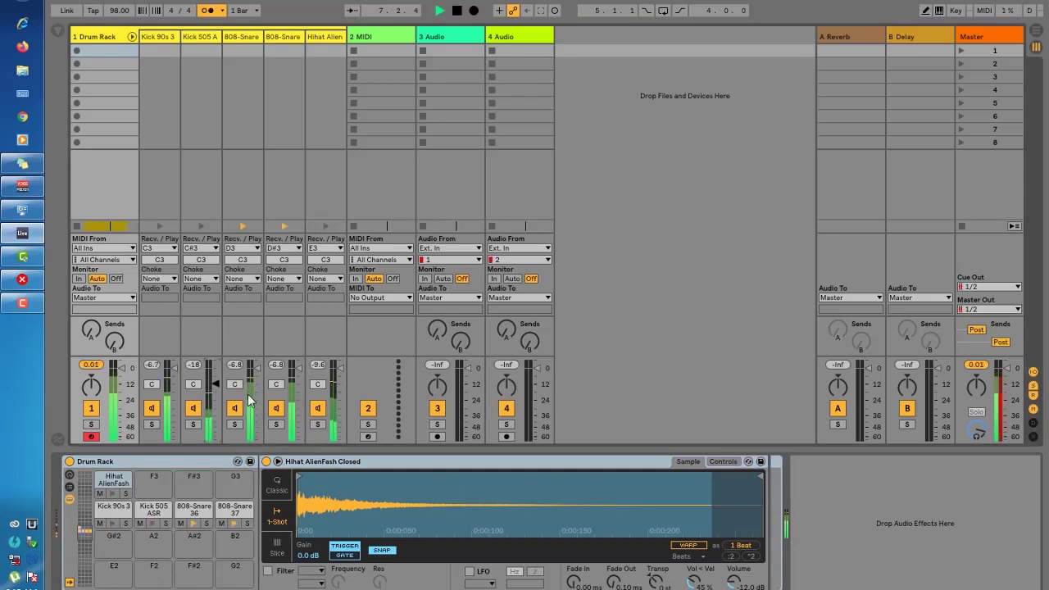
key("space")
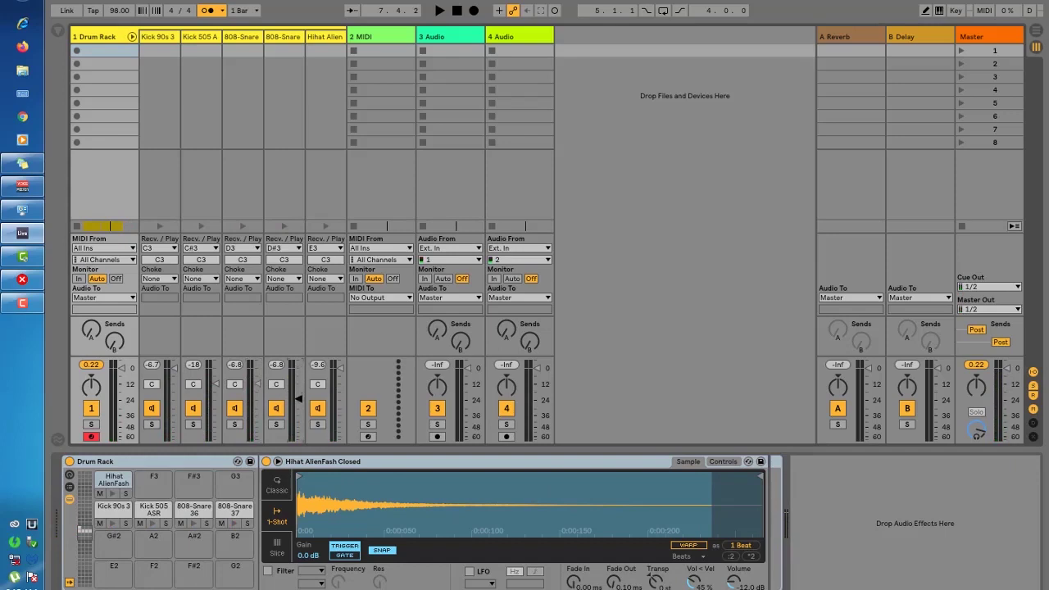
Rebalance the Kick 505 ASR and both snare chain volumes during playback, and lower the Hihat AlienFash Closed chain.
key("space")
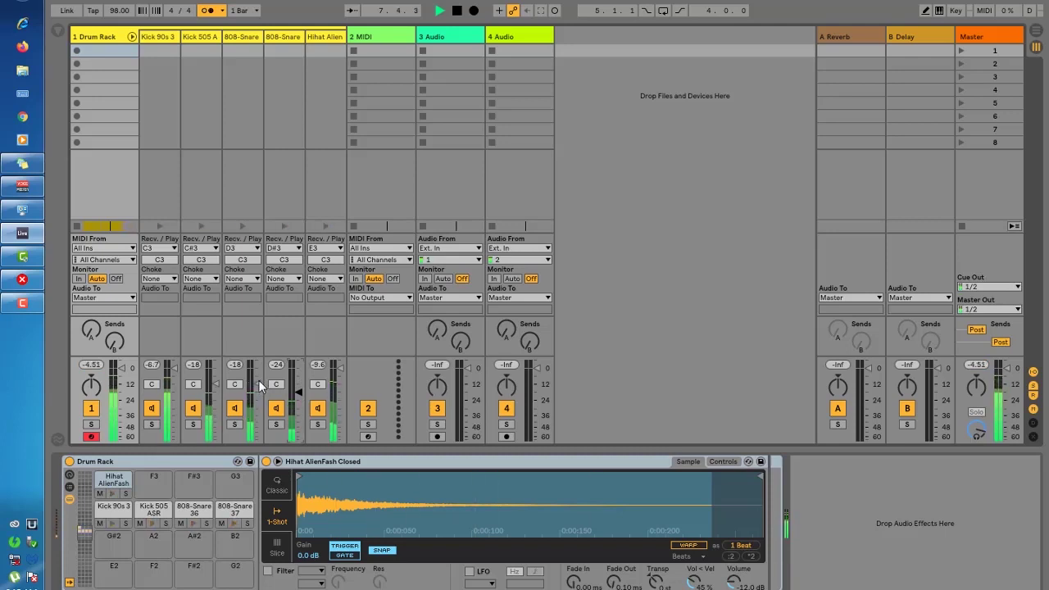
key("space")
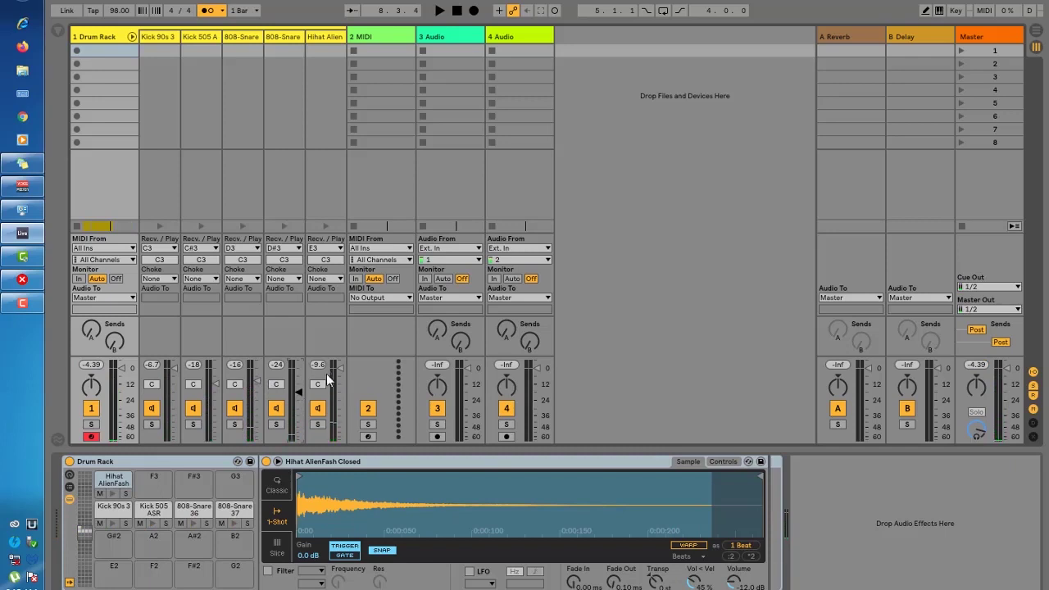
key("space")
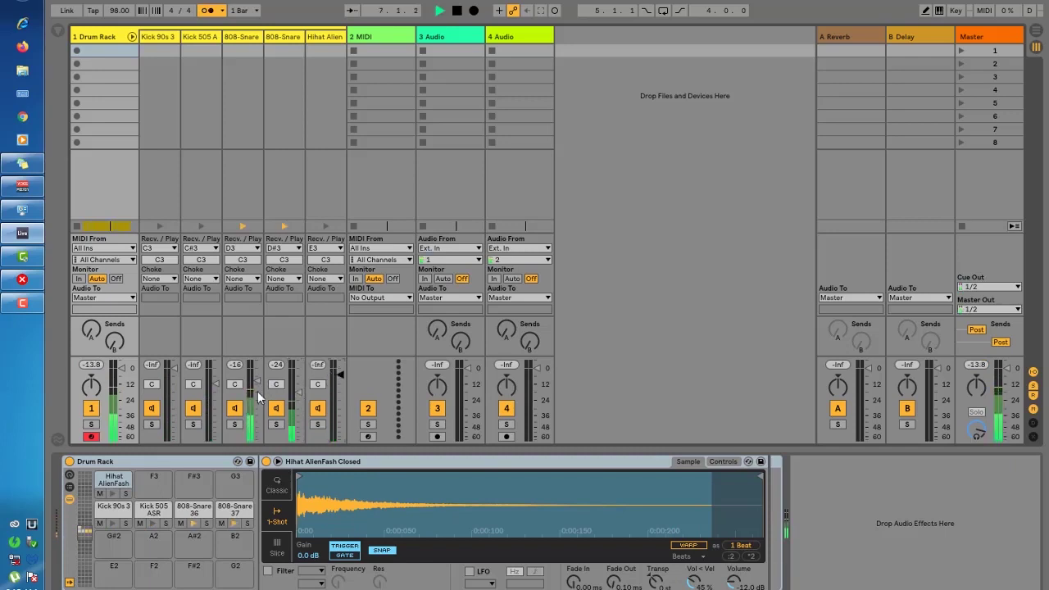
key("space")
left_click(191, 458)
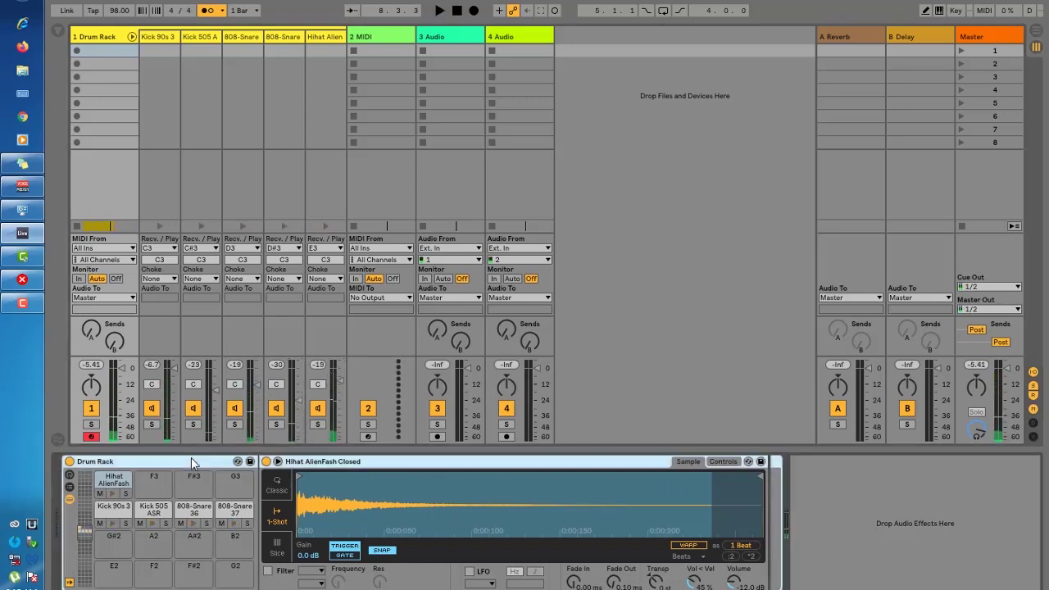
Open the browser and add the Drum Buss audio effect after the Drum Rack on track 1.
left_click(62, 36)
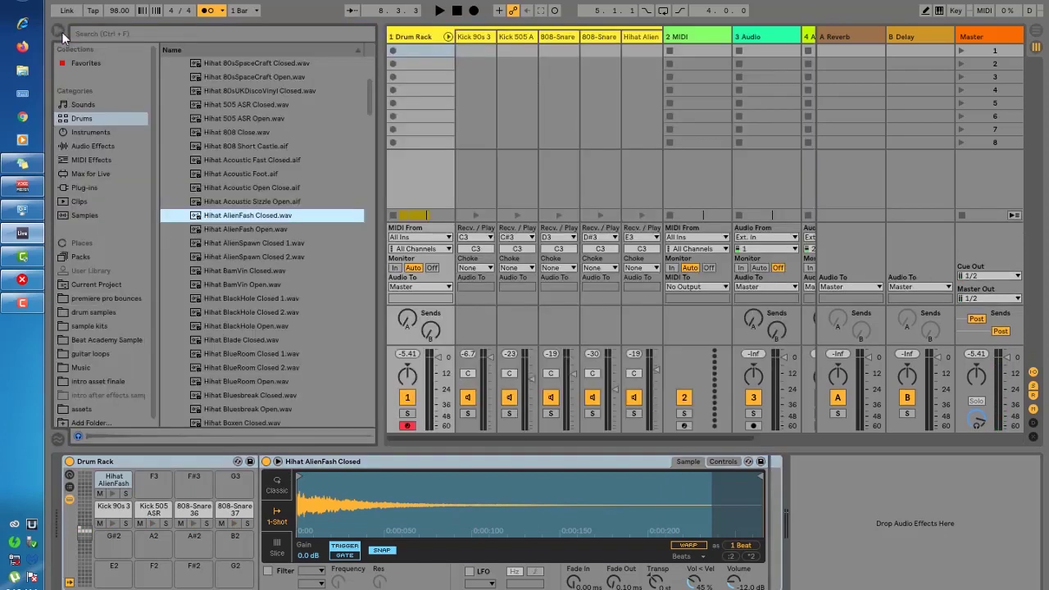
left_click(90, 136)
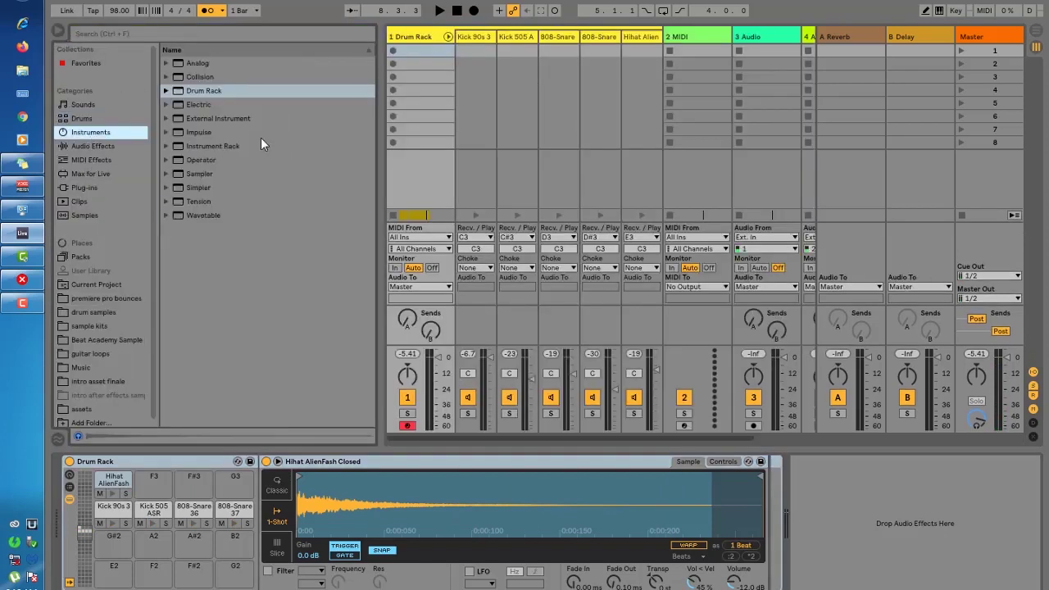
left_click(90, 147)
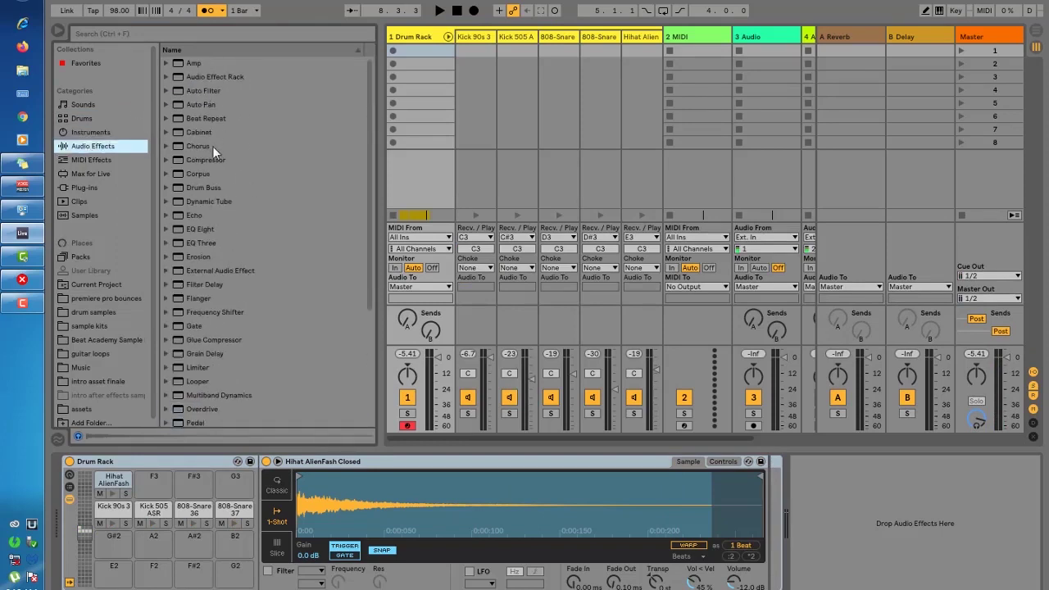
left_click(197, 120)
scroll(225, 193, "down", 1)
scroll(226, 192, "up", 1)
scroll(241, 259, "down", 2)
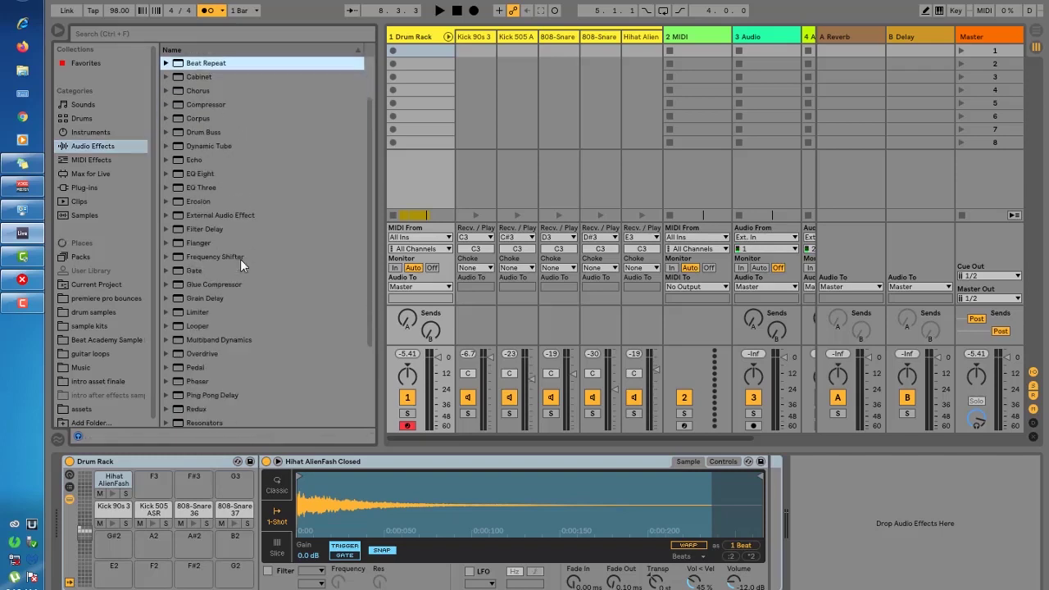
double_click(197, 131)
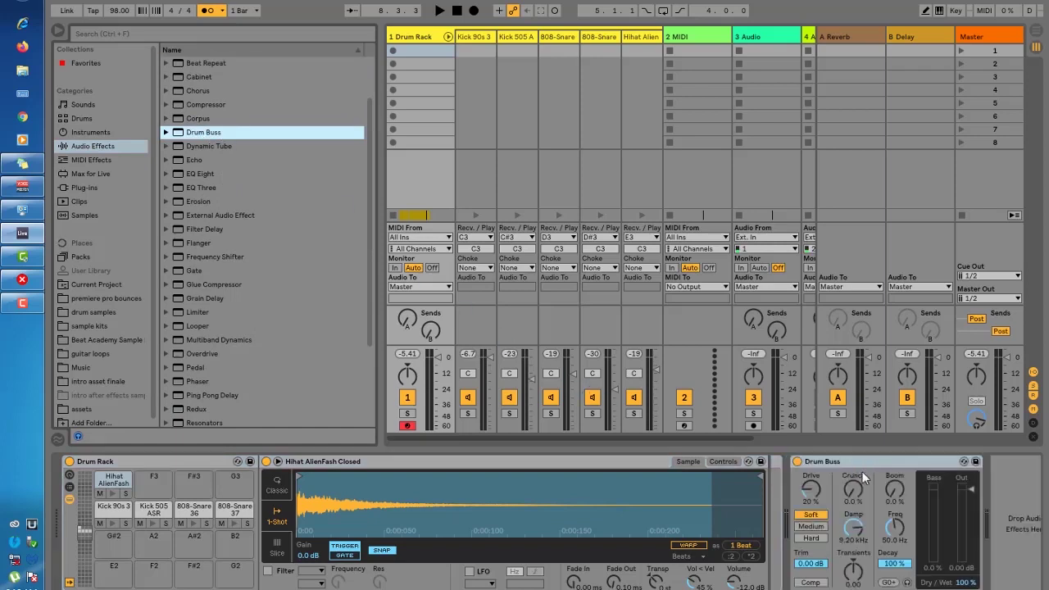
Set the Drum Buss Drive to 24 % while listening to the drum beat.
left_click(861, 465)
key("space")
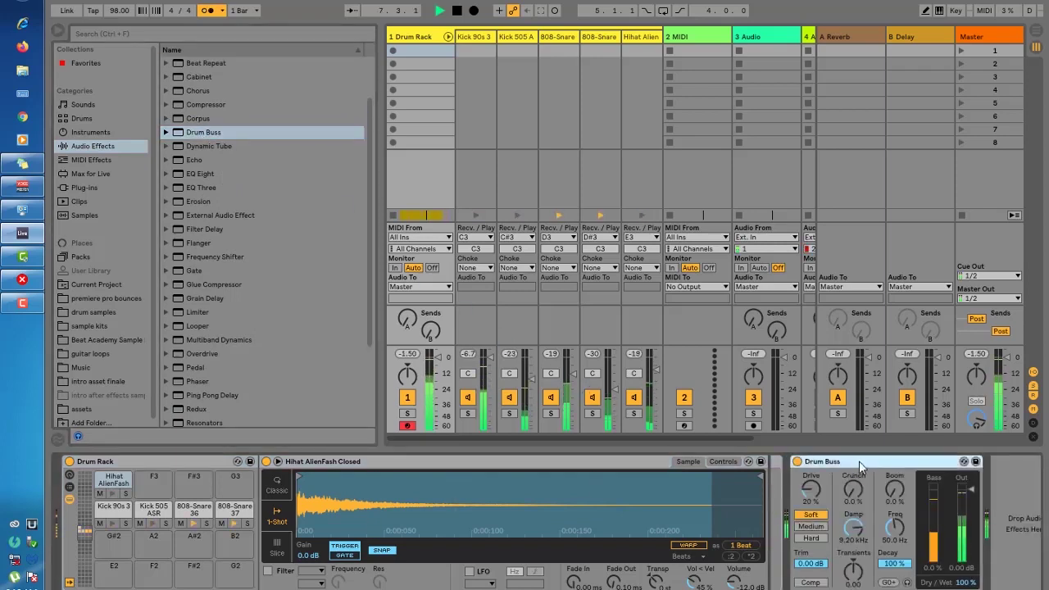
key("space")
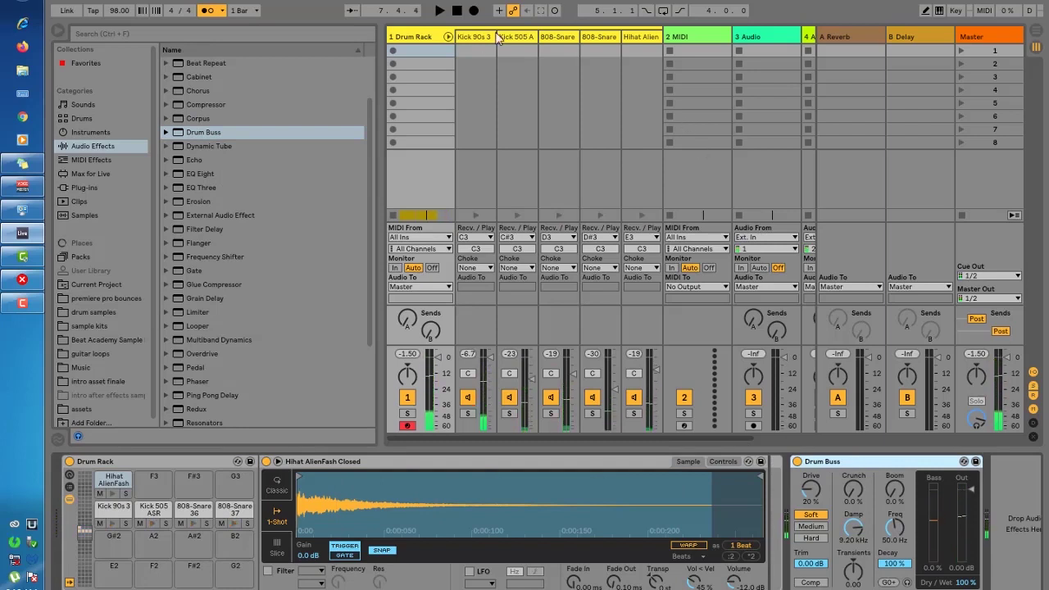
left_click(423, 37)
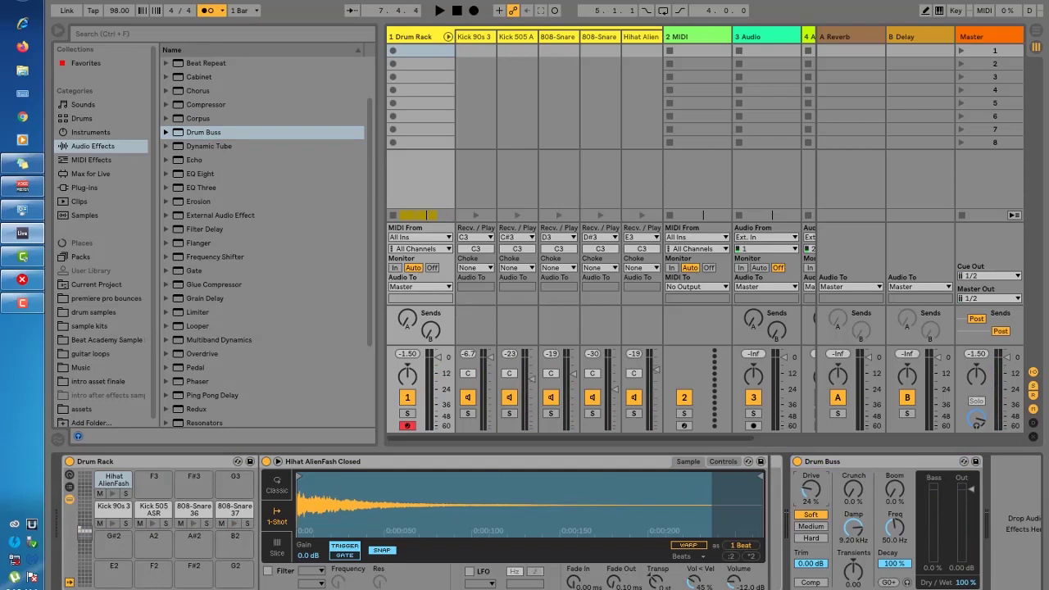
key("space")
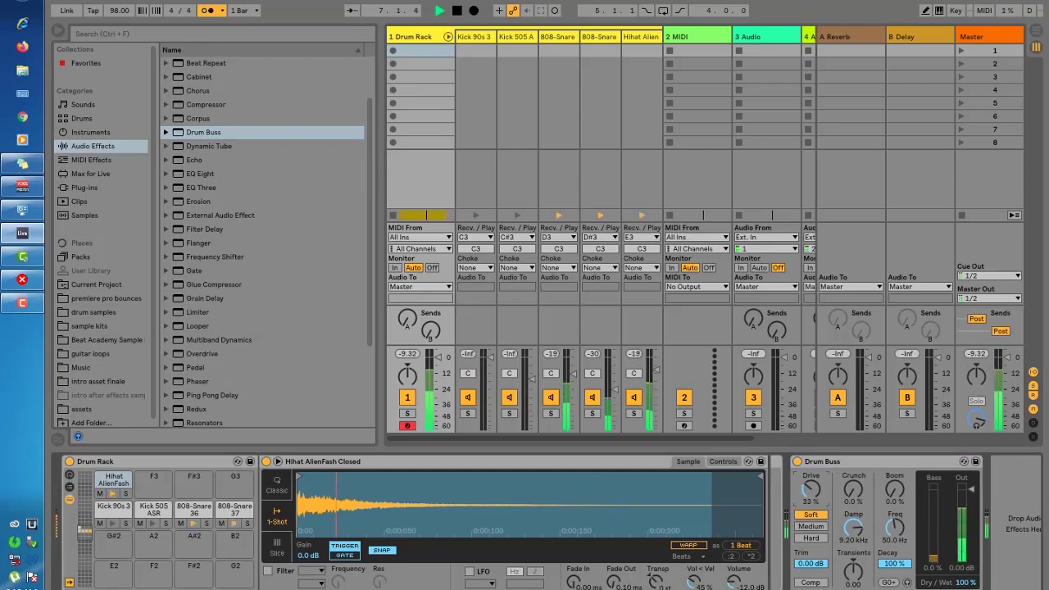
left_click_drag(810, 489, 810, 499)
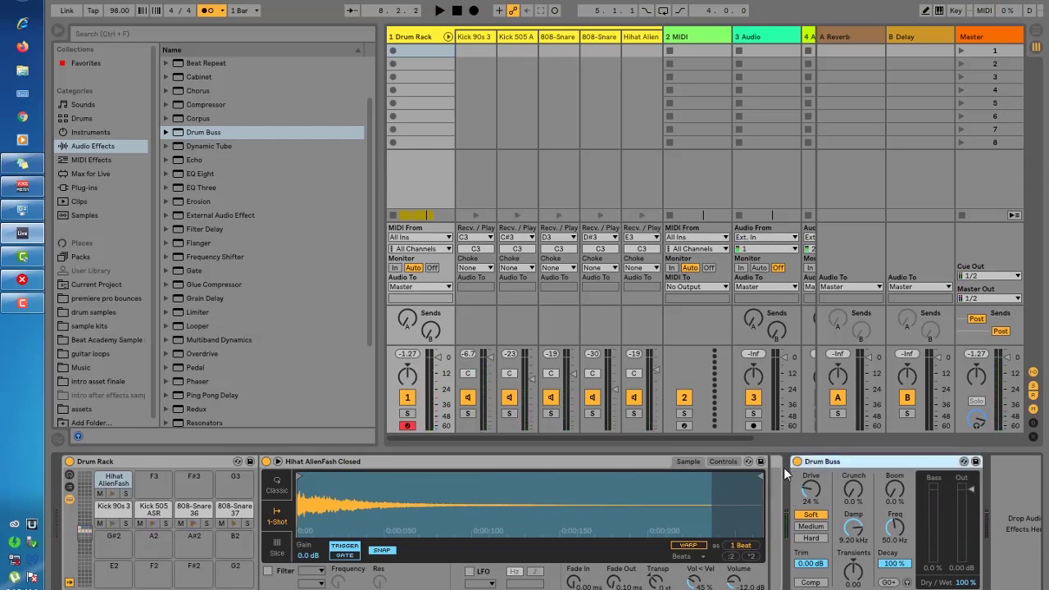
Compare the beat with Drum Buss bypassed and switched back on, and hide the browser.
left_click(796, 464)
key("space")
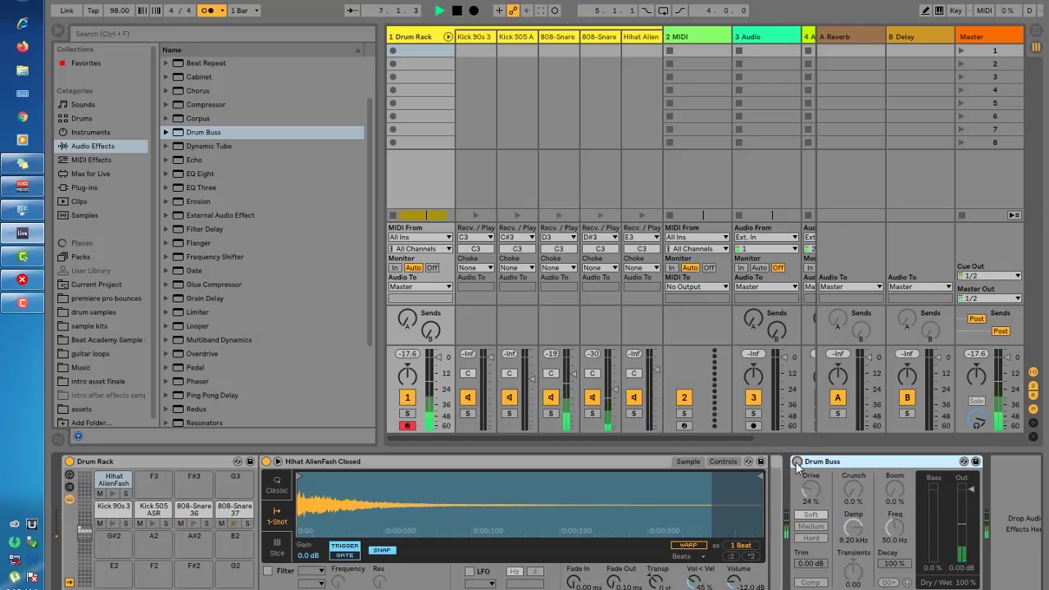
key("space")
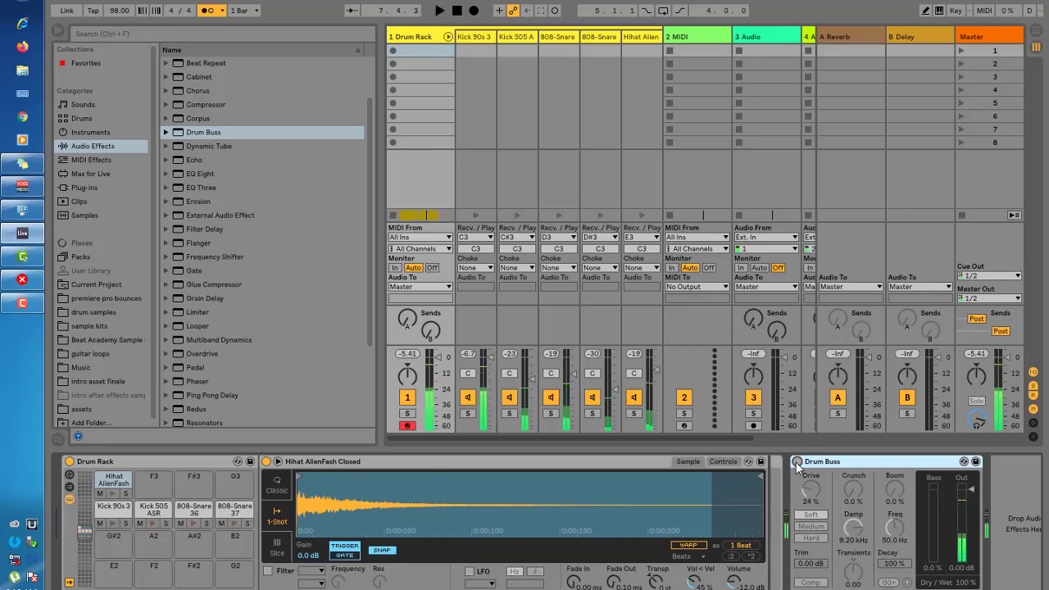
left_click(796, 463)
key("space")
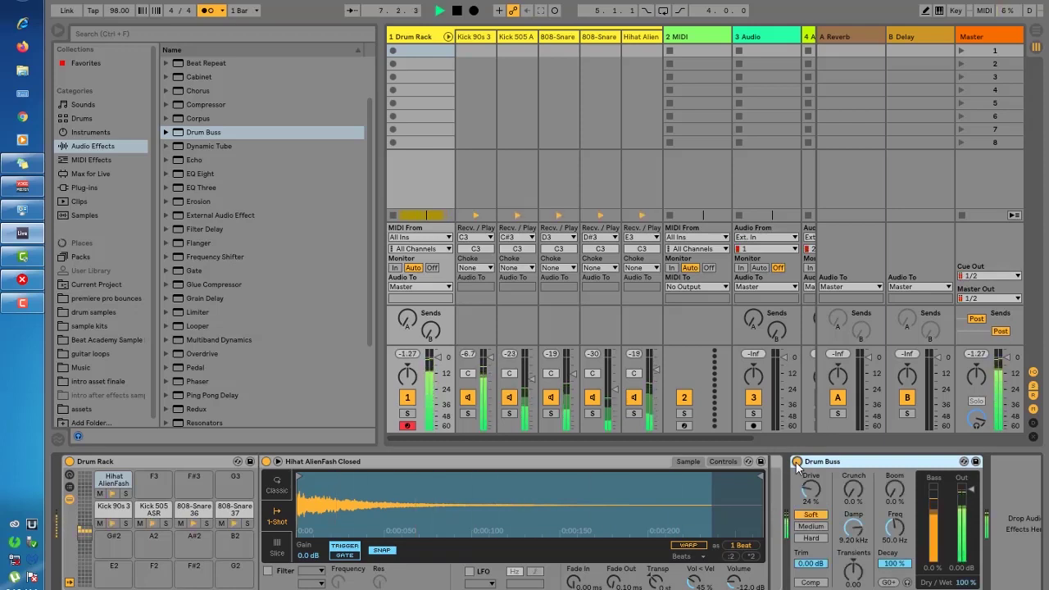
key("space")
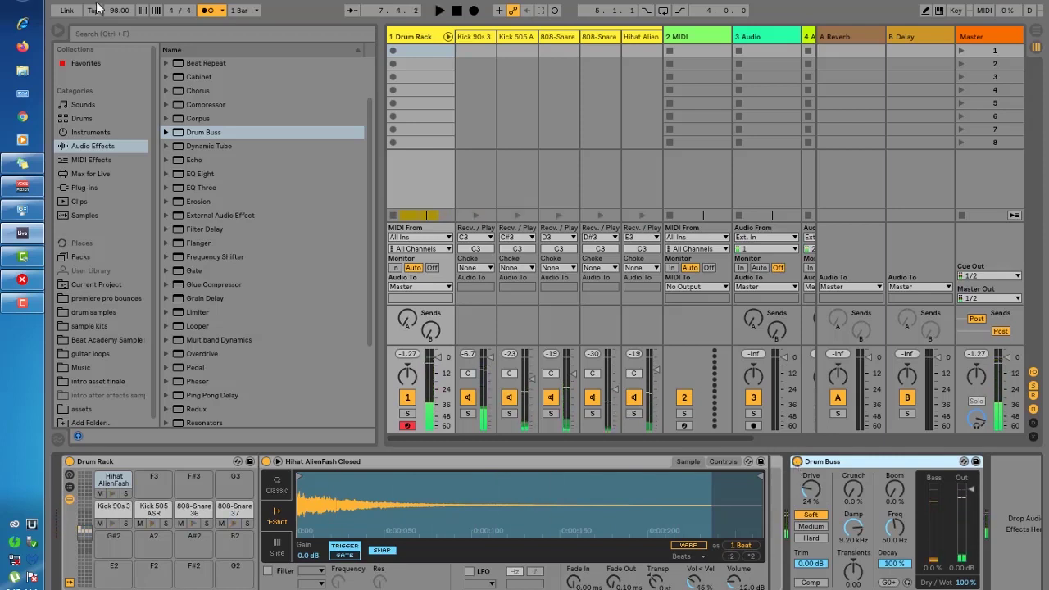
left_click(56, 30)
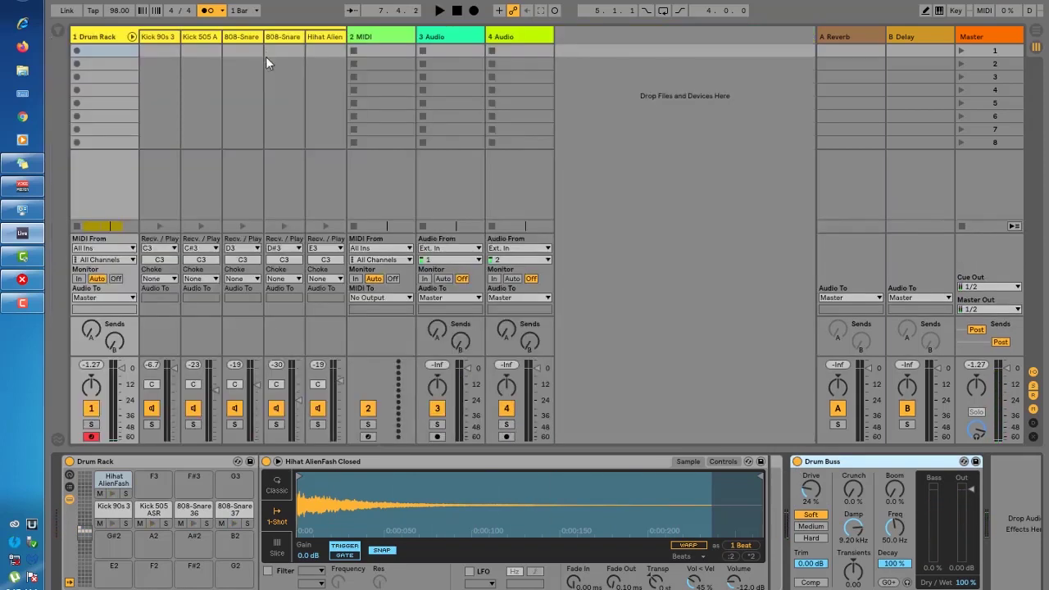
Switch to the Arrangement View and move the four-bar loop so it starts at bar 1.
left_click(1036, 32)
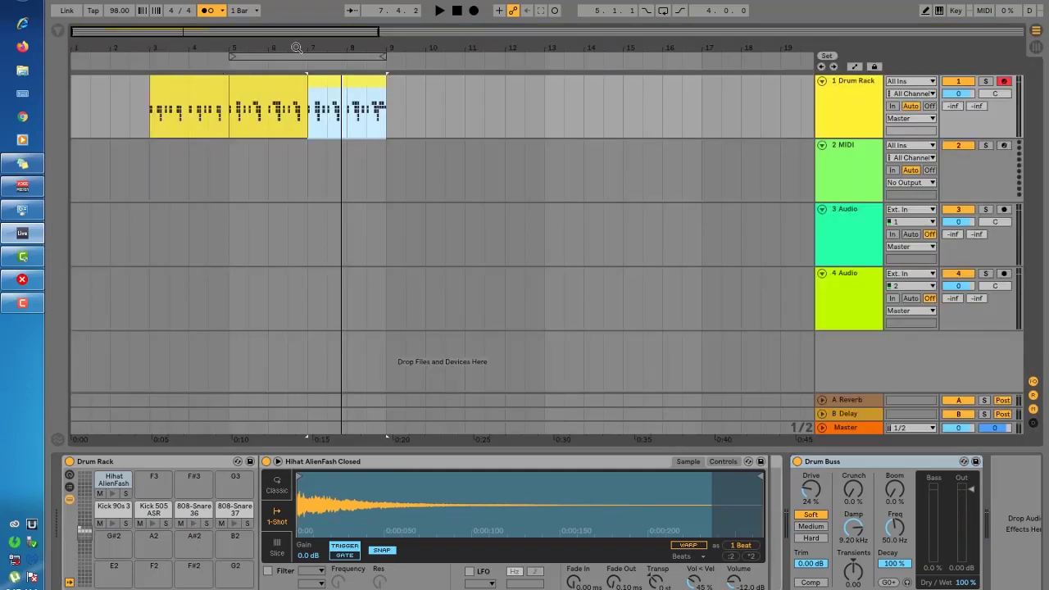
left_click_drag(297, 60, 103, 75)
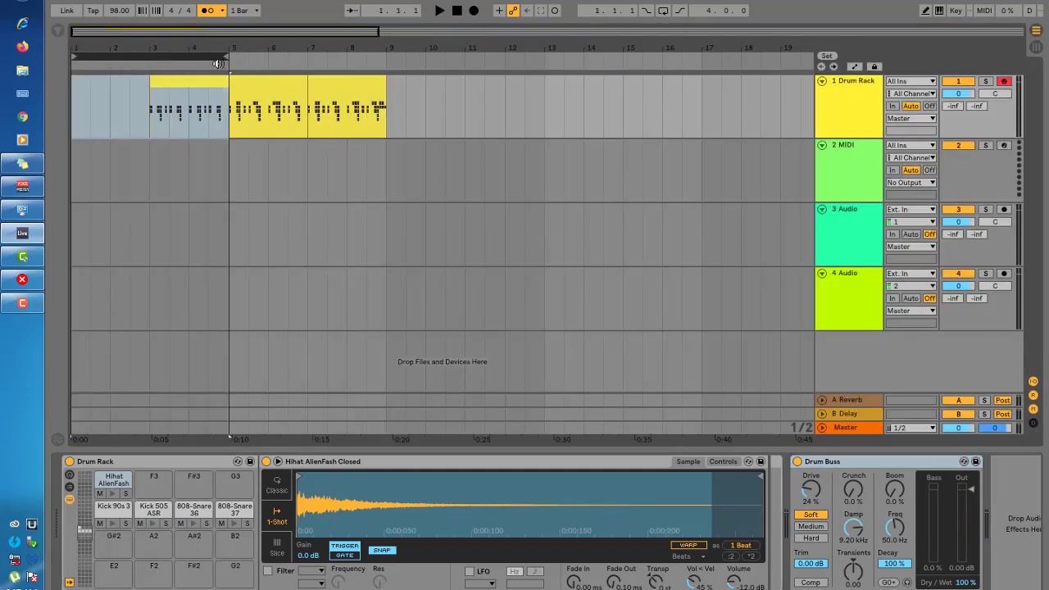
Browse the Synth Lead sounds for the MIDI track and audition presets such as Boulder Blaster and Brassicana Lead.
left_click(857, 156)
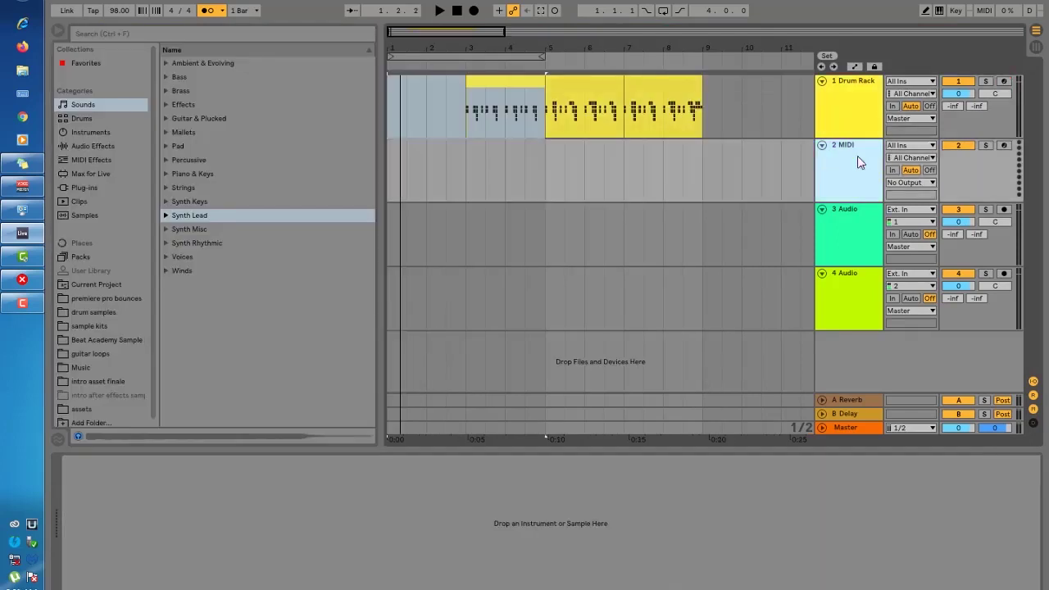
left_click(86, 106)
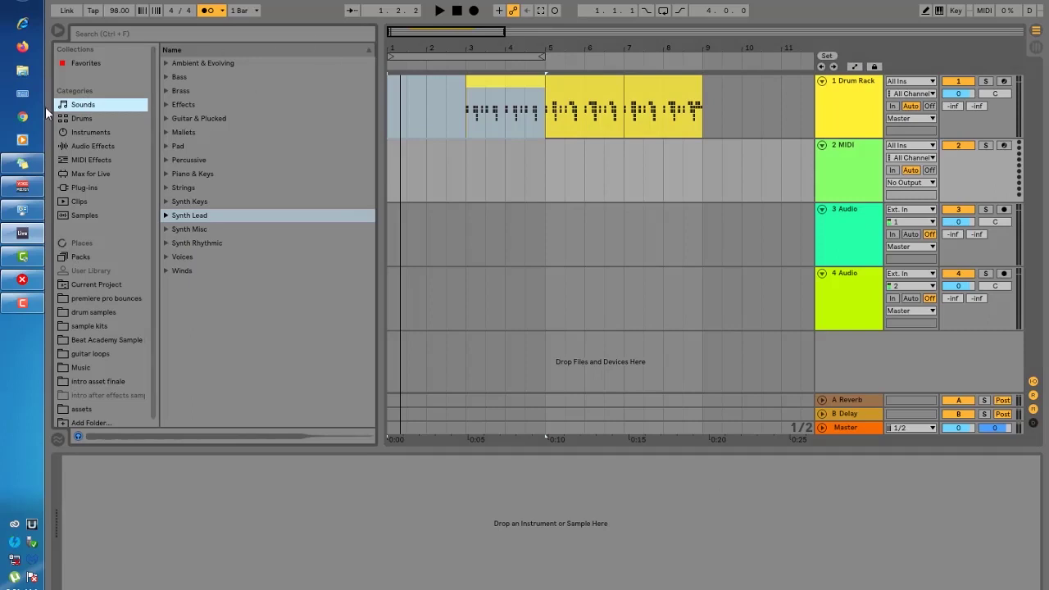
left_click(169, 216)
scroll(245, 177, "down", 6)
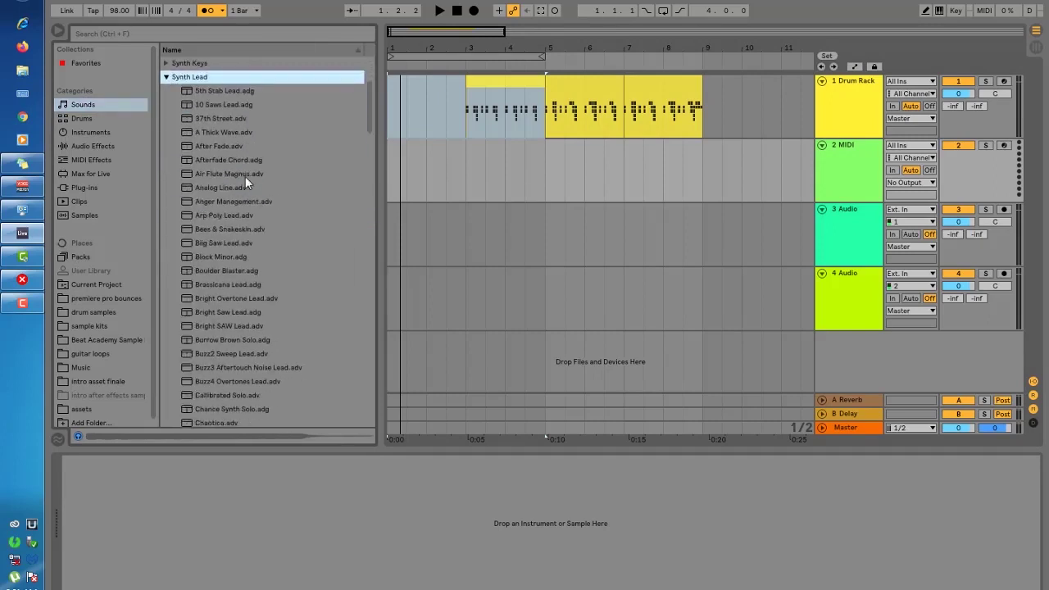
left_click(243, 203)
left_click(229, 175)
left_click(229, 186)
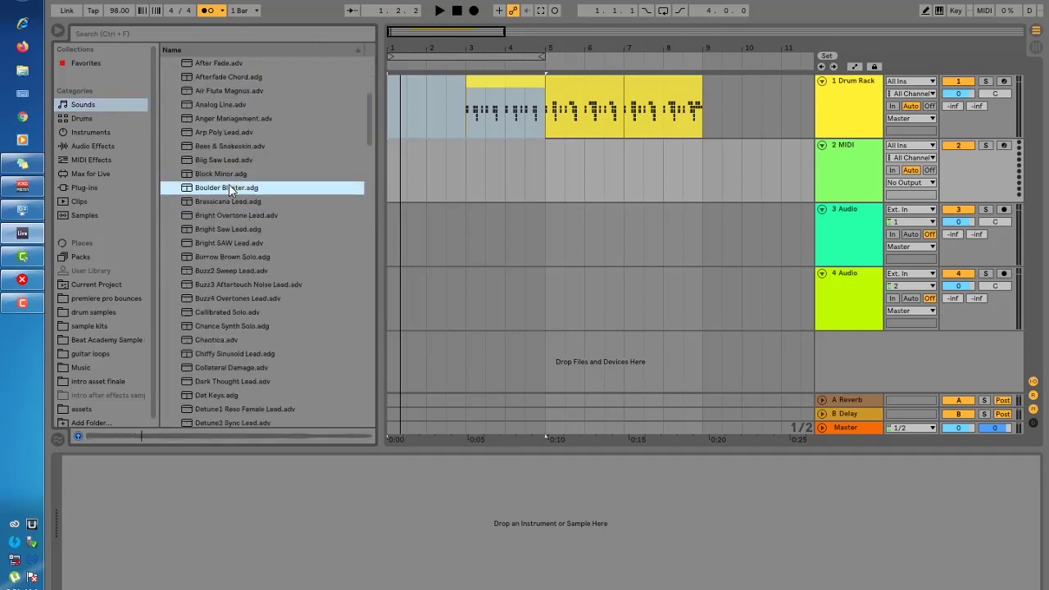
left_click(218, 205)
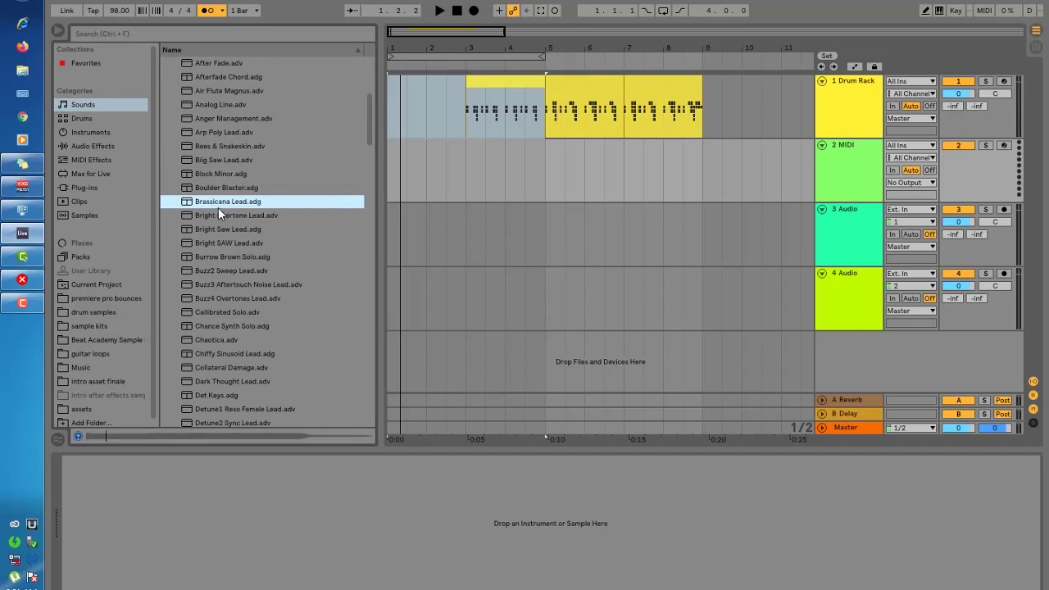
Compare the previews of Bright Overtone Lead, Bright Saw Lead.adg and Bright SAW Lead.adv.
left_click(220, 213)
left_click(243, 226)
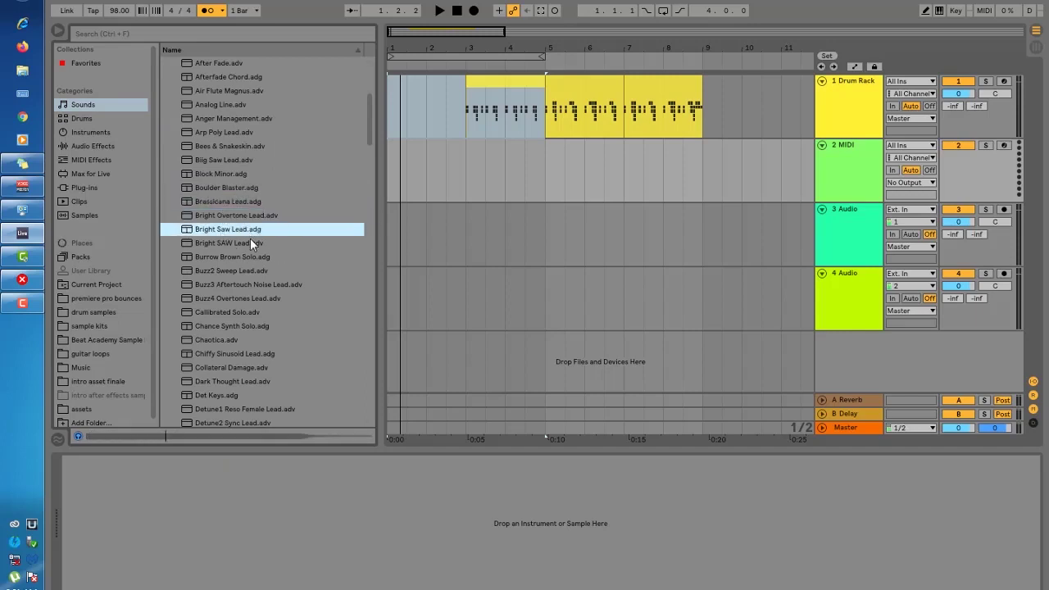
left_click(265, 220)
left_click(232, 231)
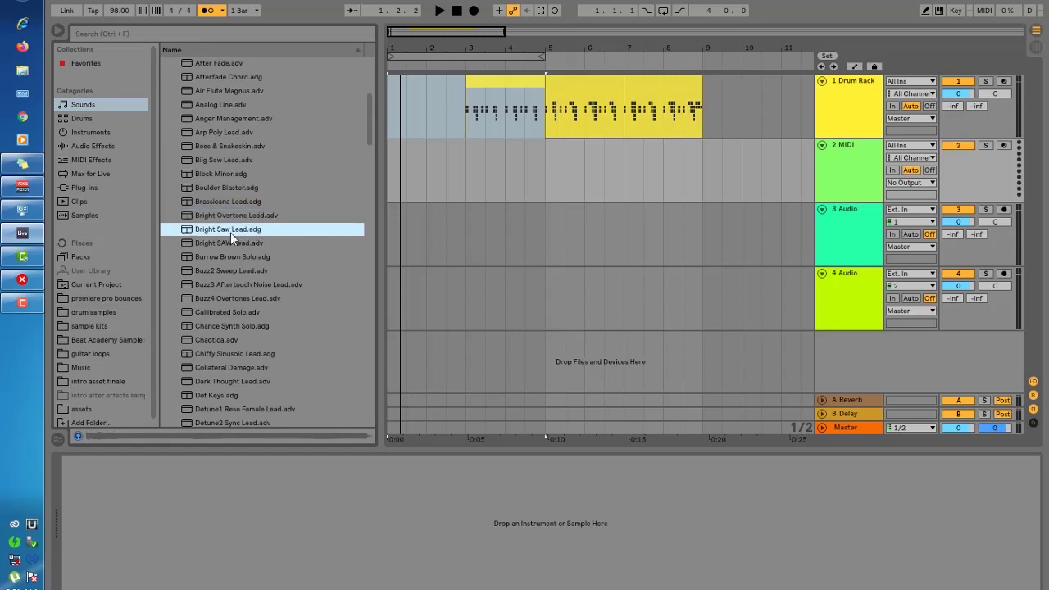
left_click(234, 243)
left_click(235, 230)
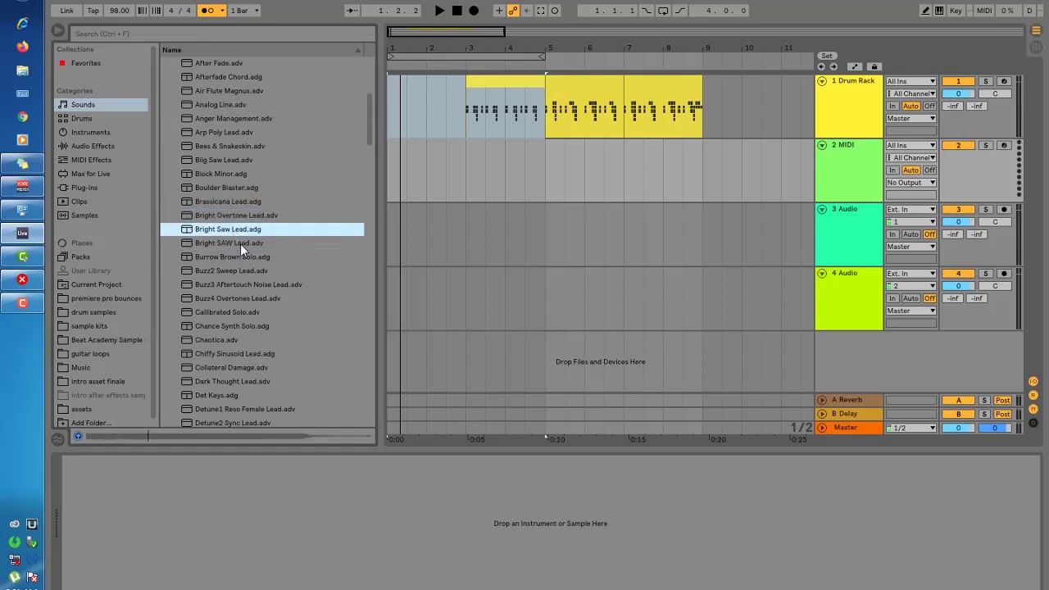
Load the Bright SAW Lead.adv preset onto the 2 MIDI track and hide the browser.
left_click(241, 242)
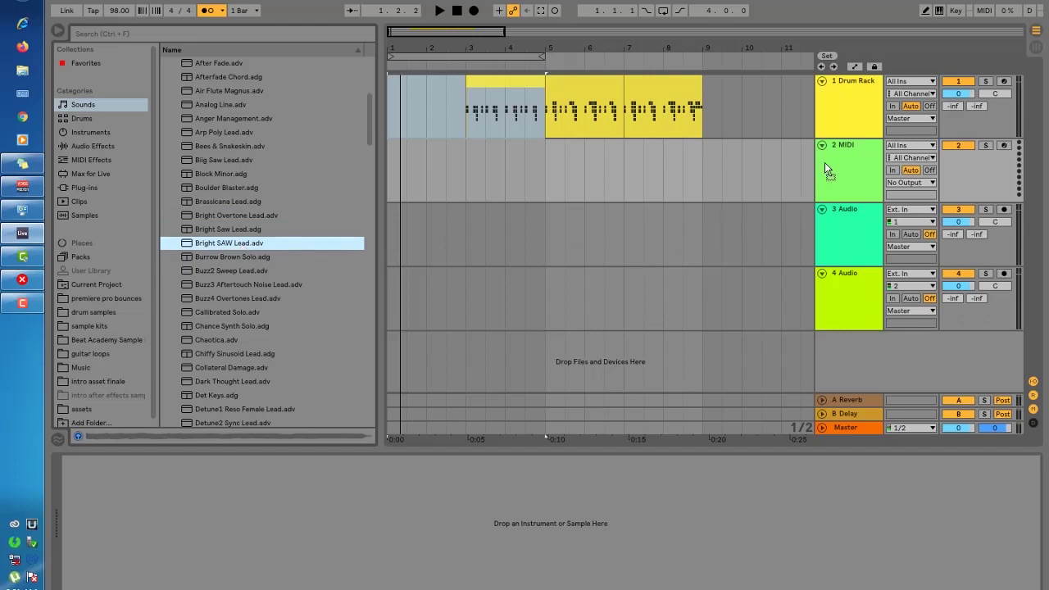
left_click_drag(824, 162, 825, 162)
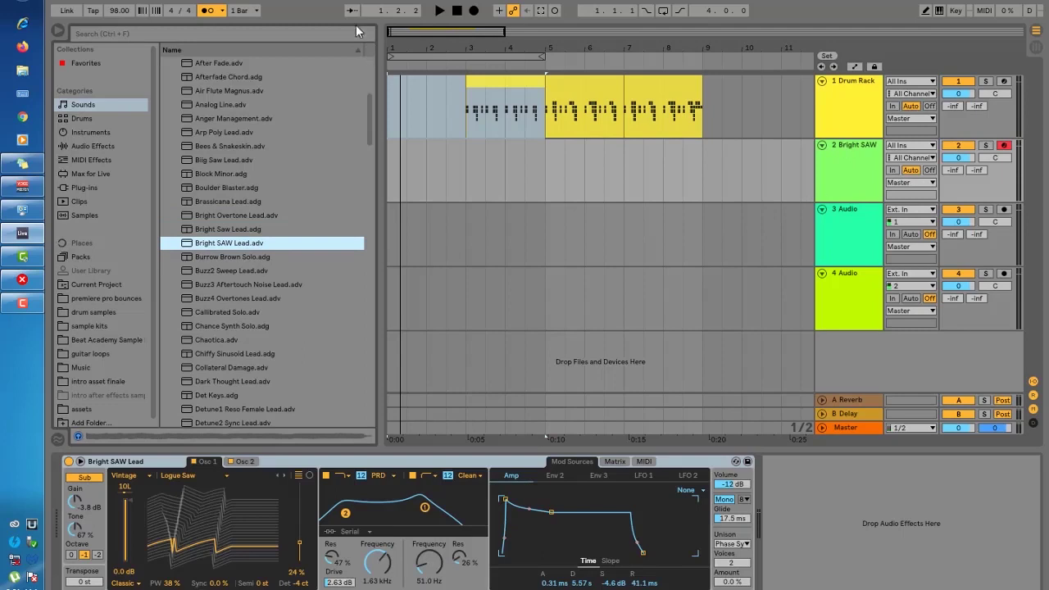
left_click(62, 30)
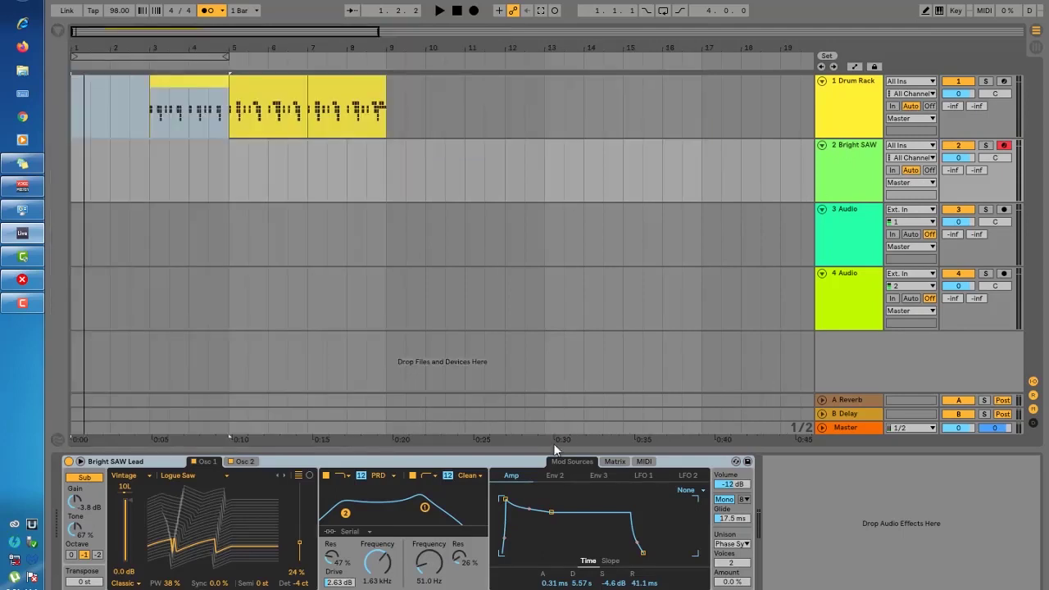
Set the synth's first filter to 265 Hz with 77 % resonance and its second filter to 191 Hz with 60 % resonance.
left_click(433, 464)
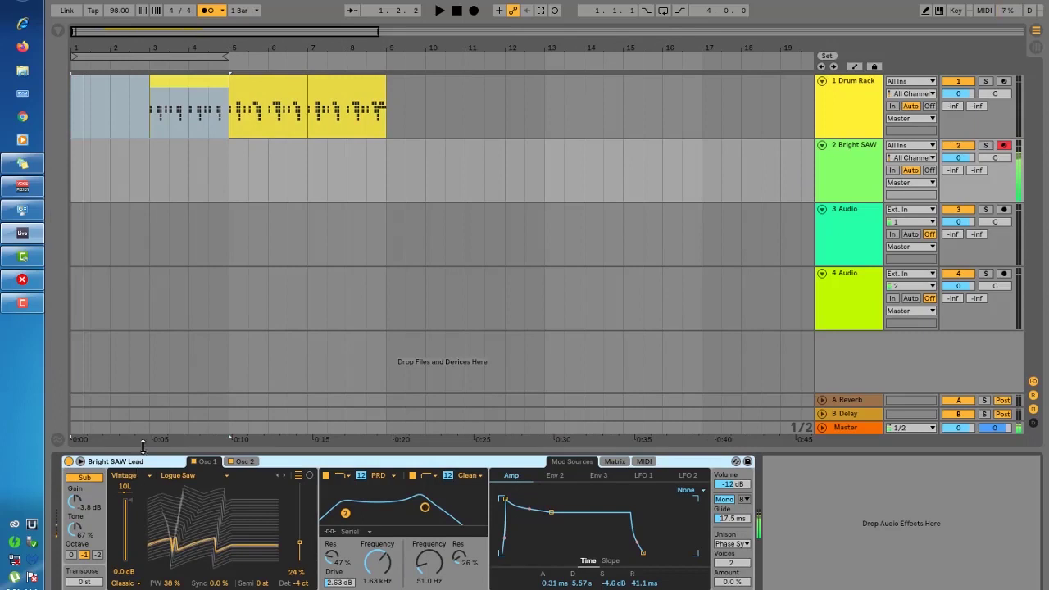
left_click_drag(427, 562, 427, 533)
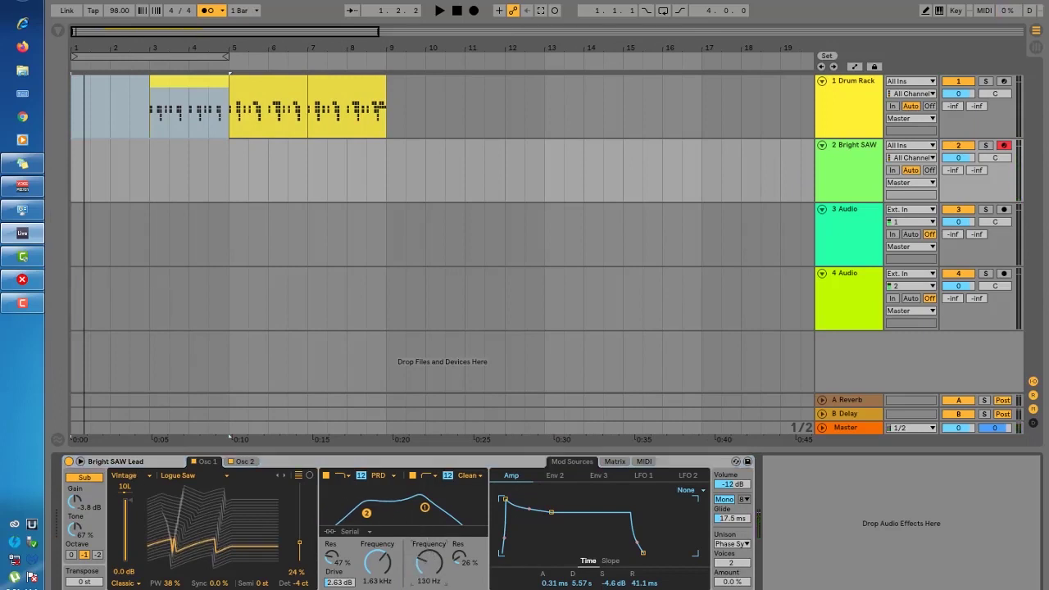
mouse_move(380, 566)
left_mouse_down()
mouse_move(379, 589)
mouse_move(376, 572)
left_mouse_up()
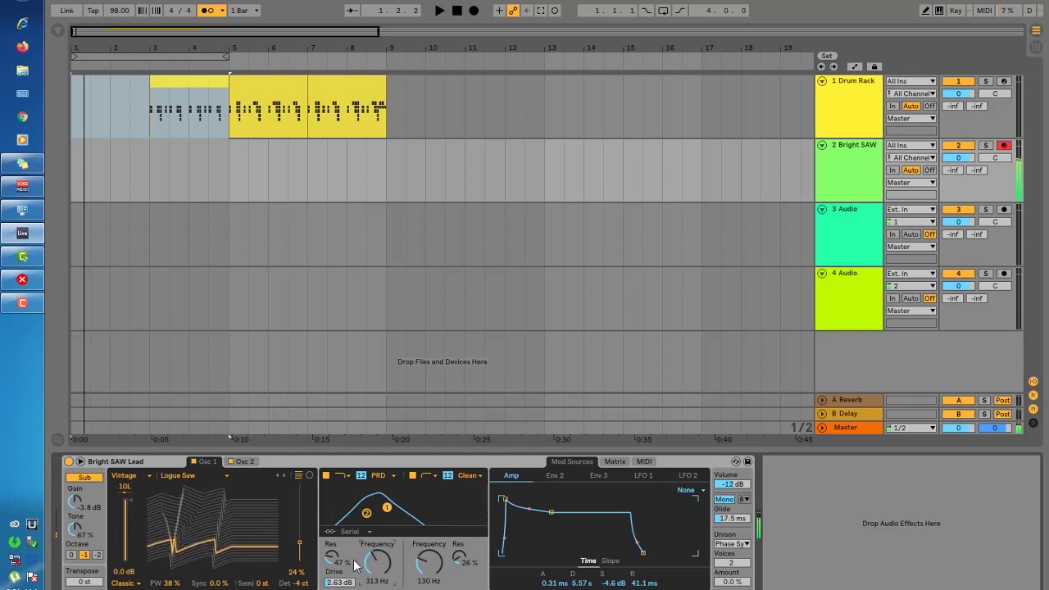
left_click_drag(355, 564, 355, 544)
left_click_drag(460, 565, 460, 544)
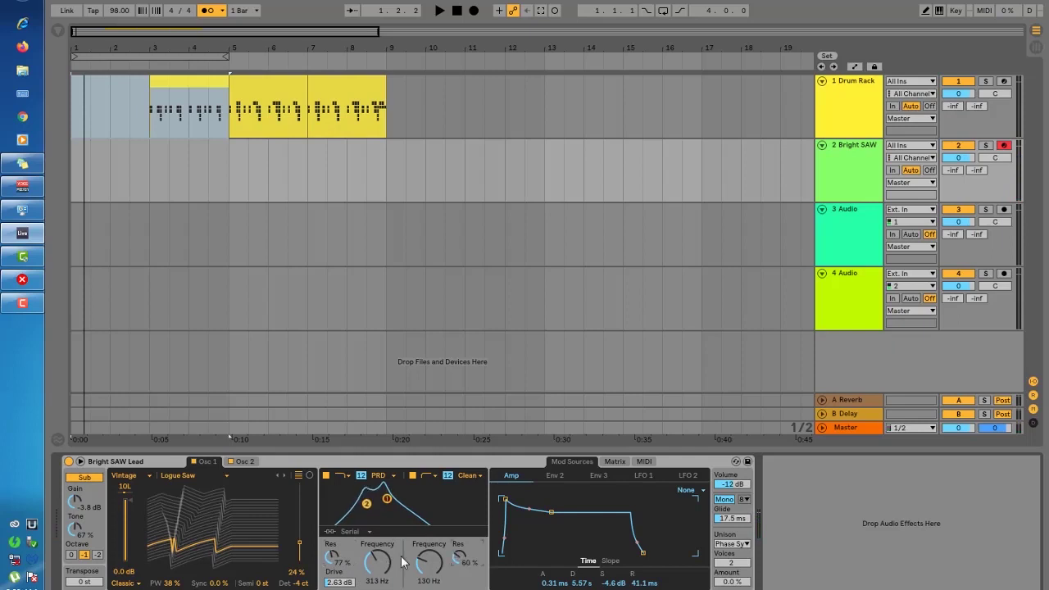
left_click_drag(377, 562, 430, 550)
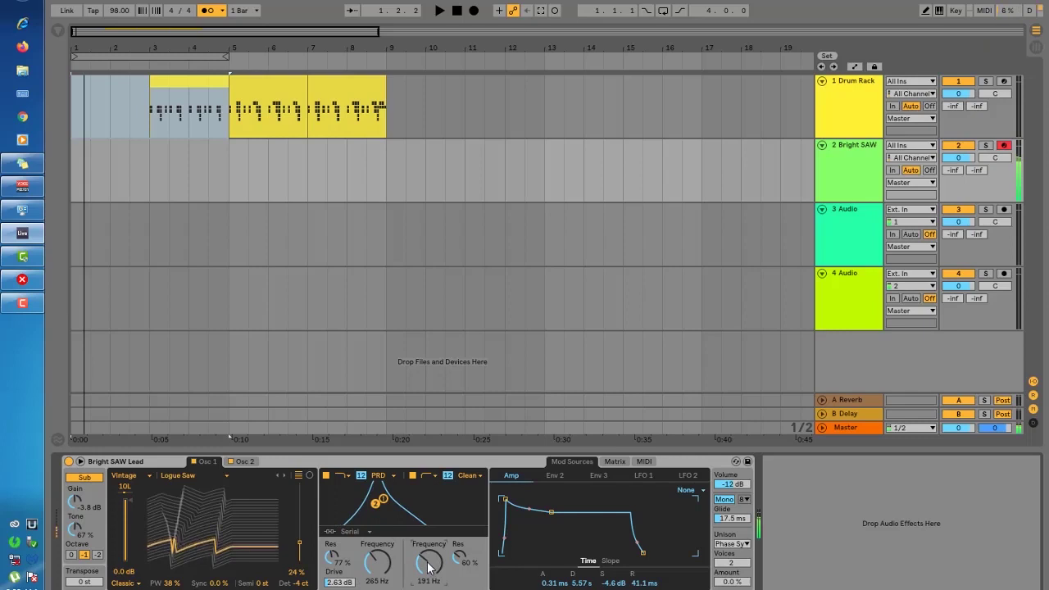
Set the synth's filter Drive to 5.25 dB, the amp envelope attack to 3.77 ms and the Sub gain to -2.7 dB.
left_click_drag(339, 582, 339, 572)
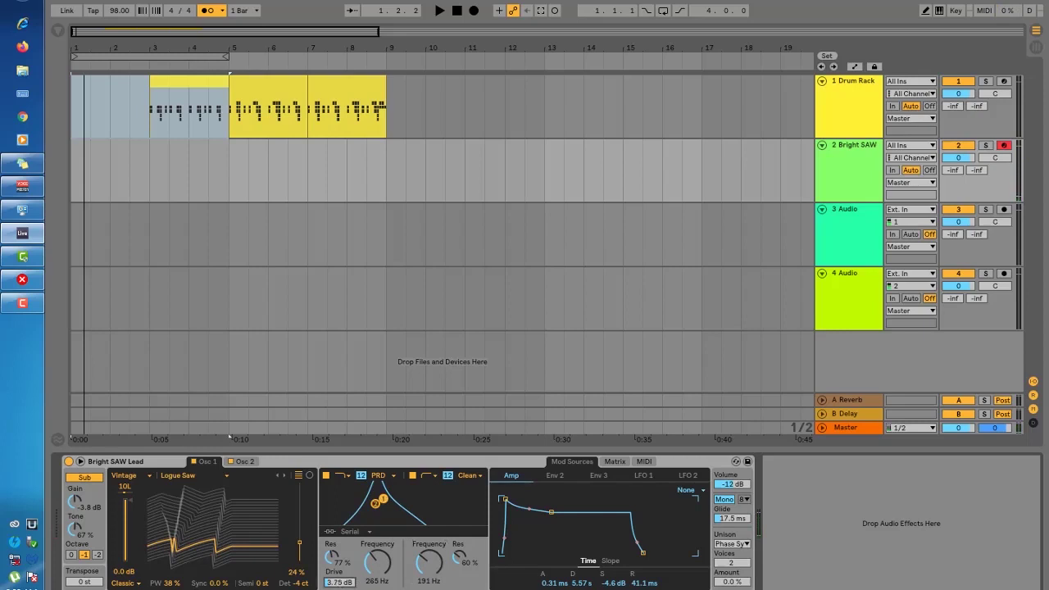
left_click_drag(340, 573, 339, 568)
left_click_drag(548, 584, 547, 574)
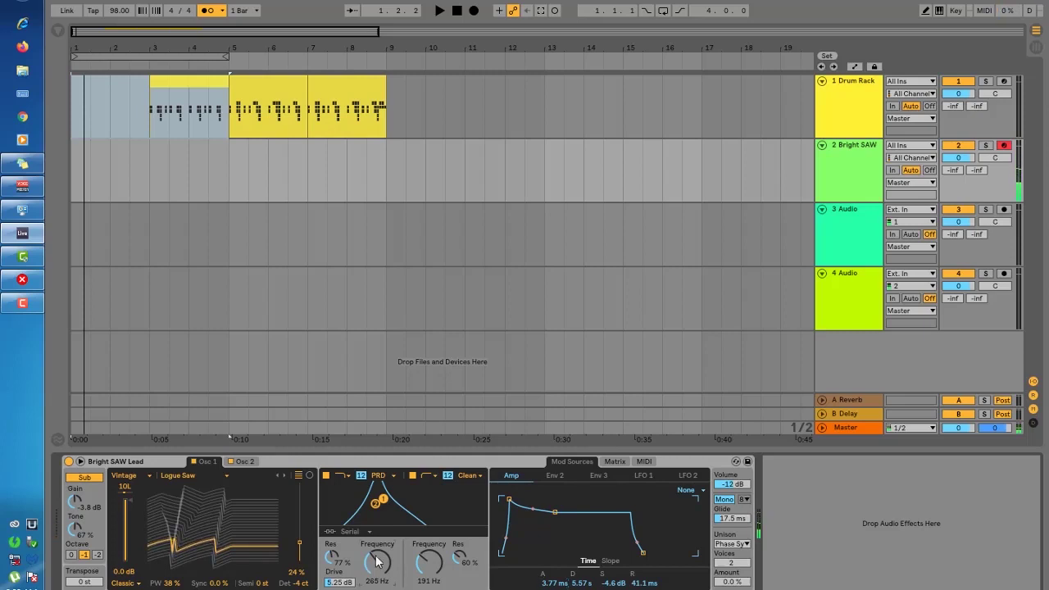
left_click(845, 168)
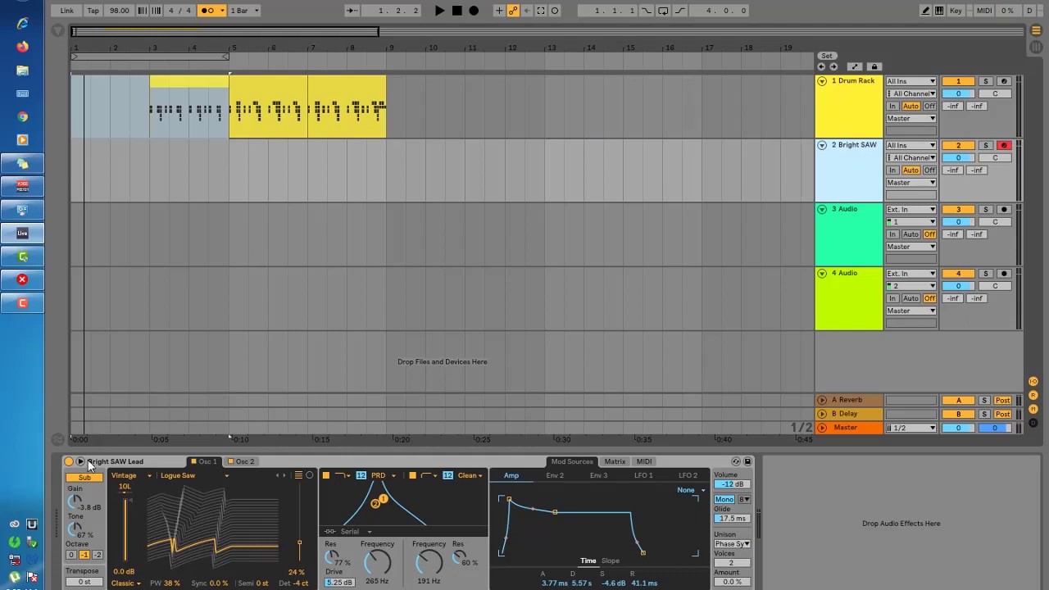
left_click_drag(68, 509, 68, 504)
Insert an empty two-bar MIDI clip on the Bright SAW track, from bar 1 to bar 3.
left_click_drag(184, 193, 51, 191)
right_click(96, 169)
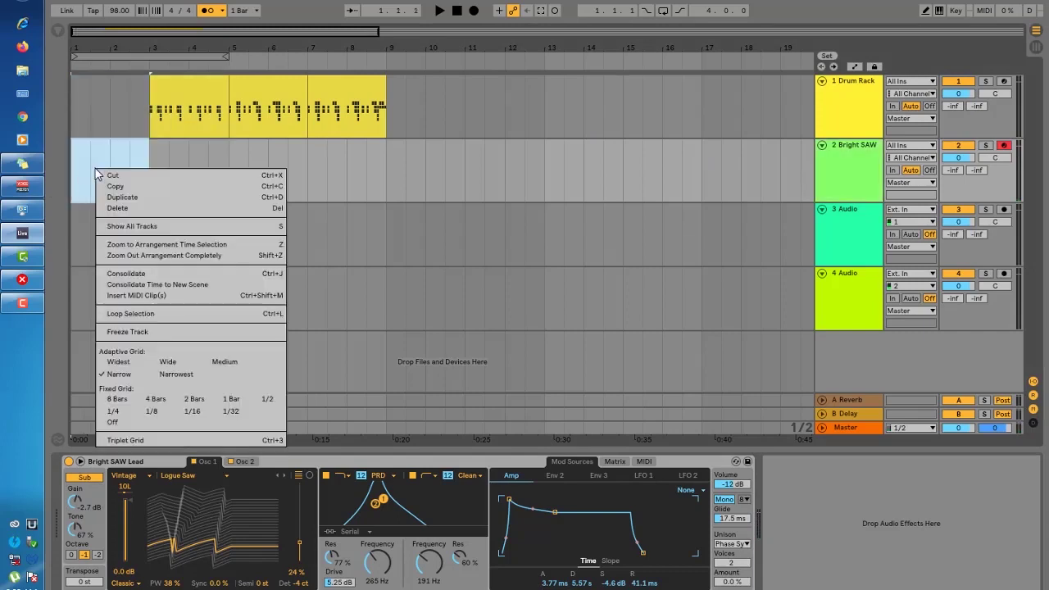
left_click(146, 150)
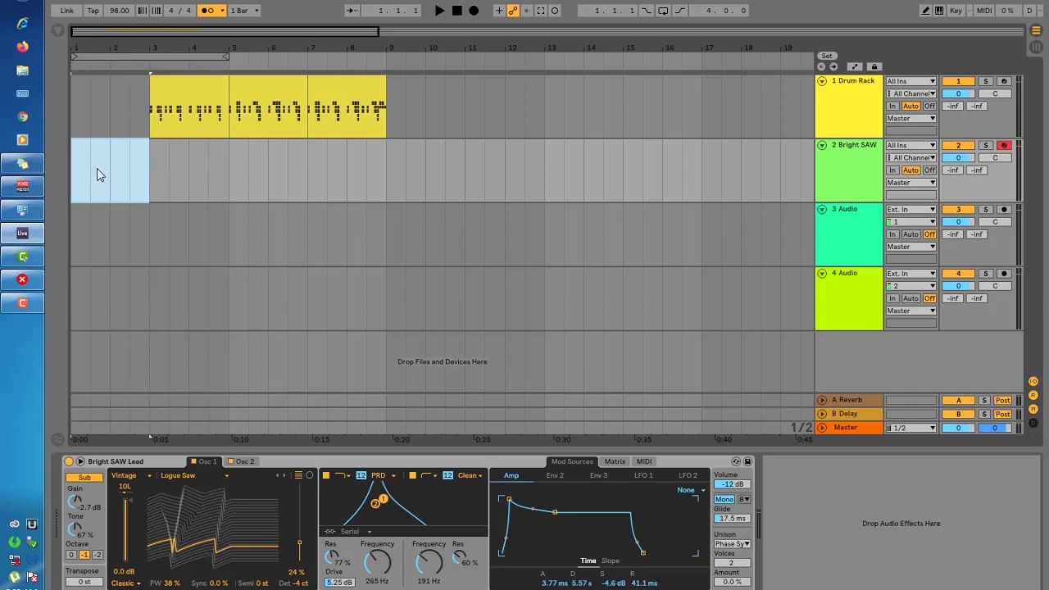
right_click(125, 168)
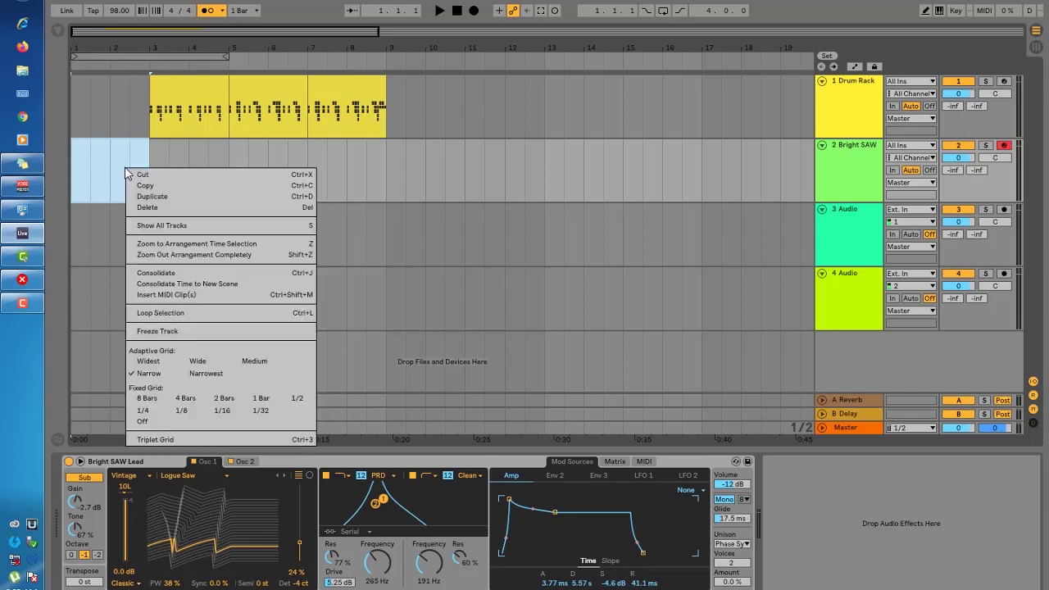
left_click(170, 295)
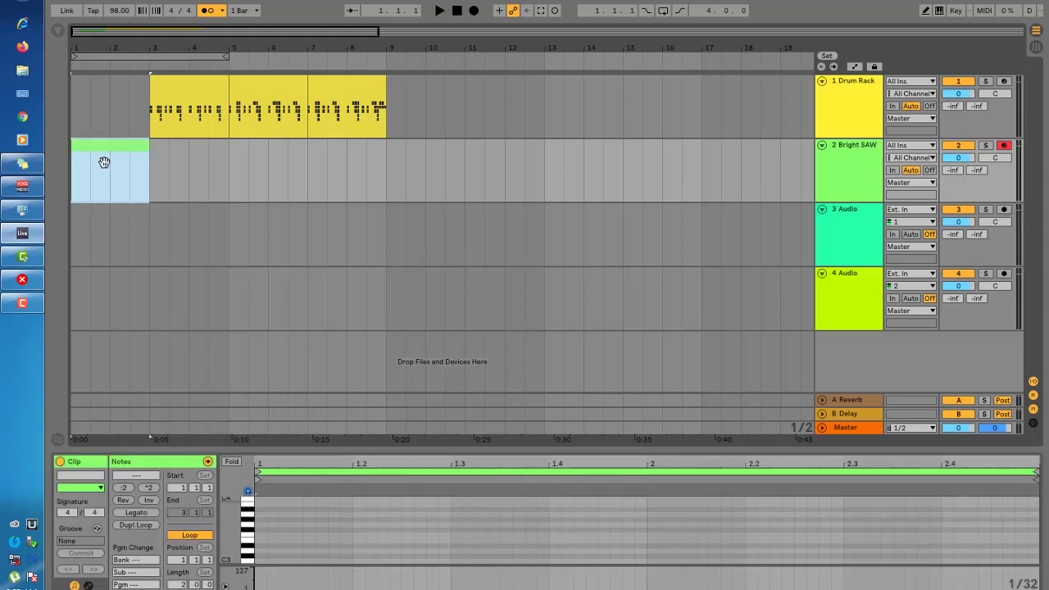
Enlarge the new clip's note editor and set its fixed grid to 1/16.
left_click_drag(334, 445, 272, 151)
scroll(286, 339, "up", 4)
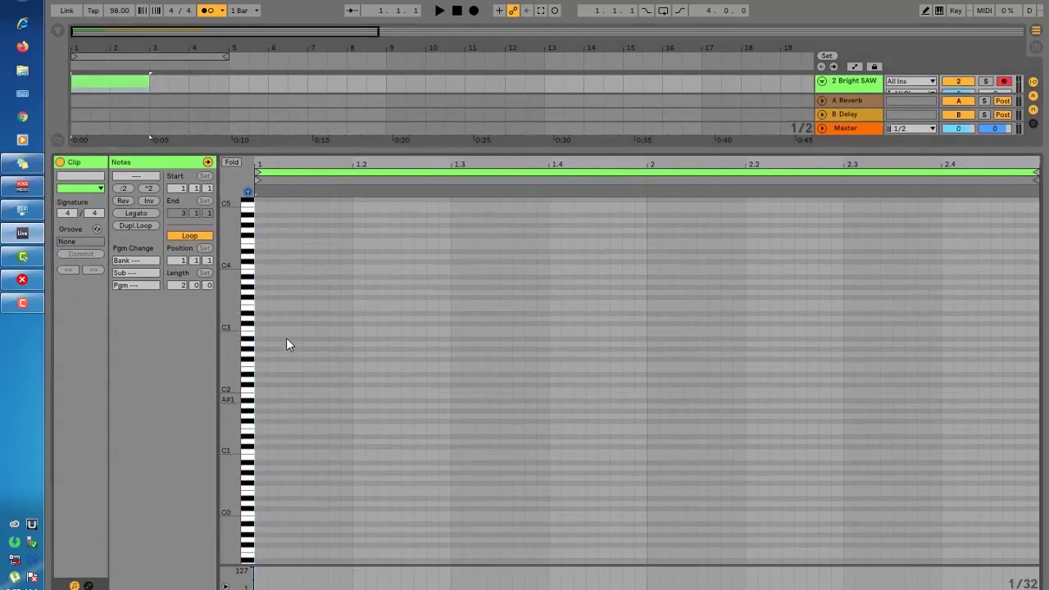
right_click(440, 328)
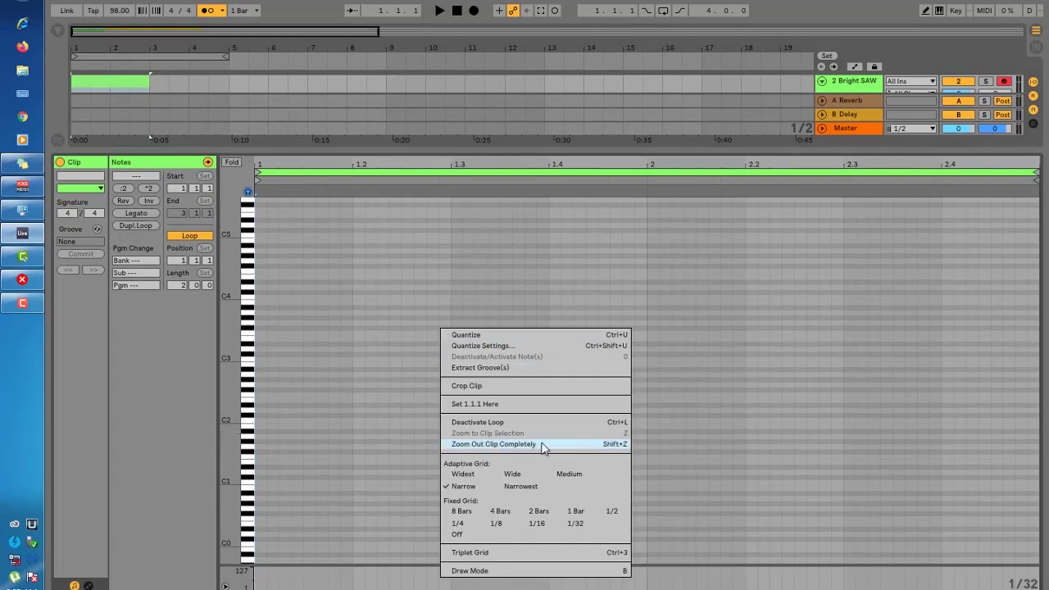
left_click(536, 524)
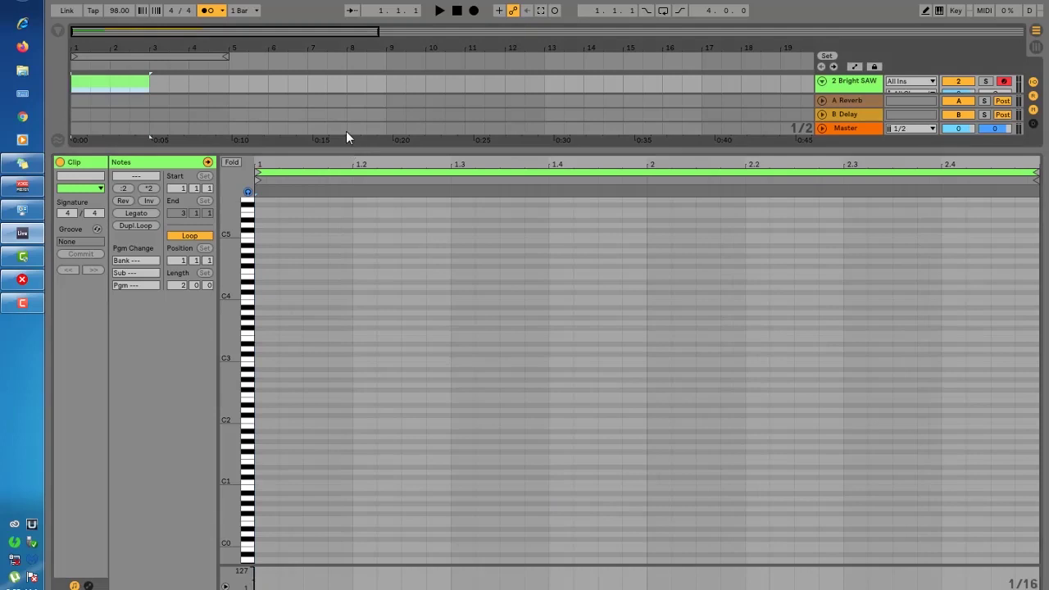
left_click_drag(336, 148, 336, 131)
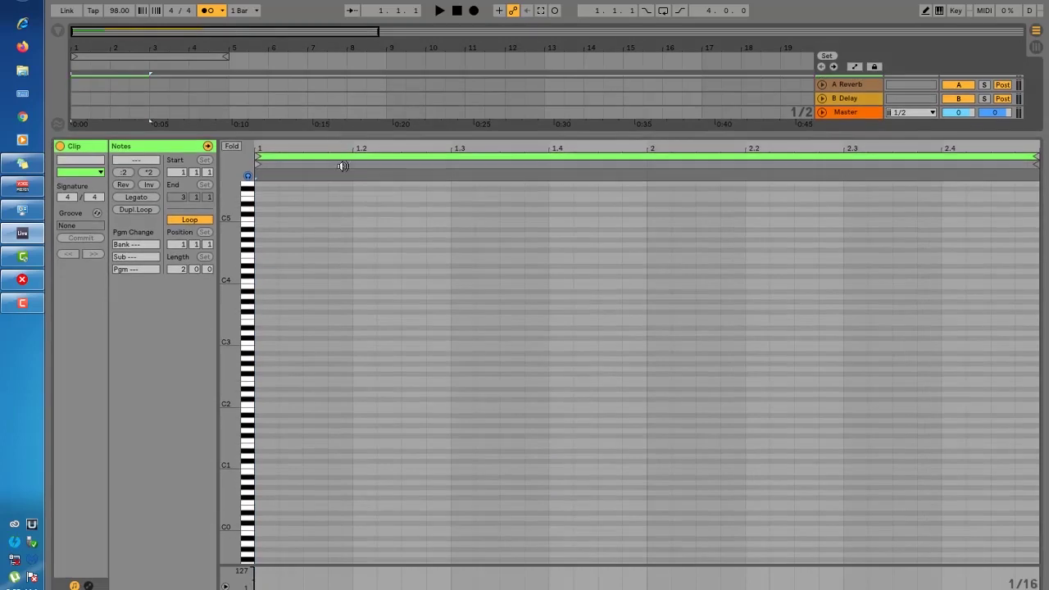
Add a D3 note at the start of the clip and lower the Bright SAW track volume to -5.5 dB, checking it in playback.
double_click(259, 333)
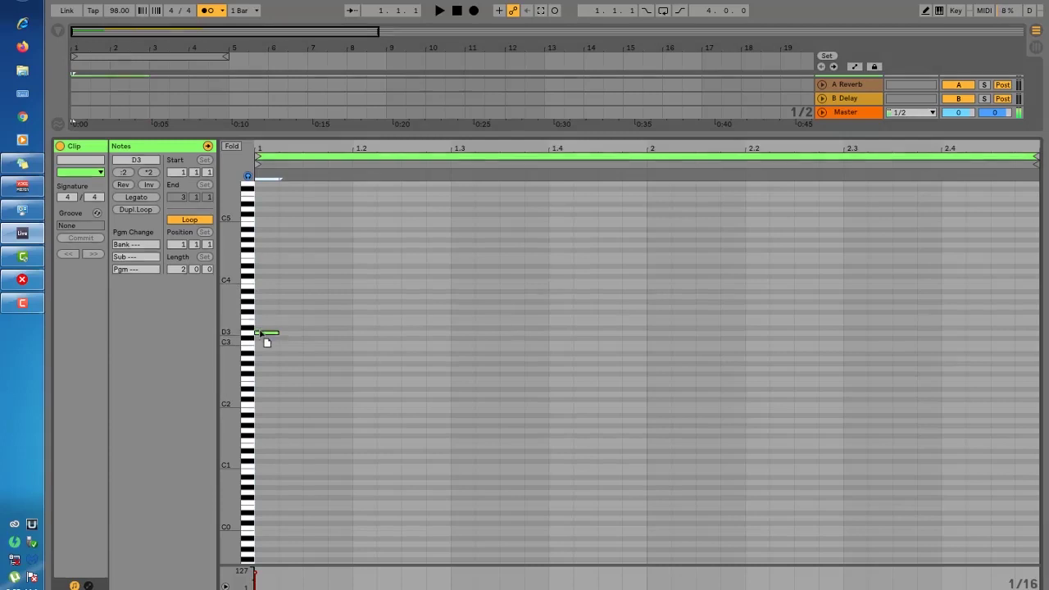
left_click_drag(291, 134, 293, 258)
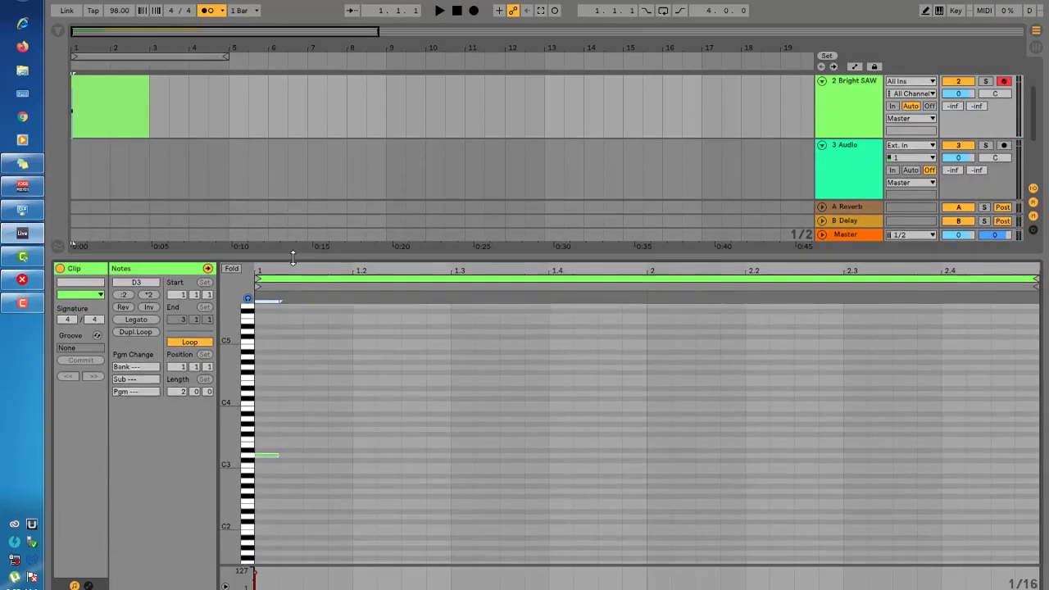
left_click(871, 124)
left_click_drag(958, 93, 958, 96)
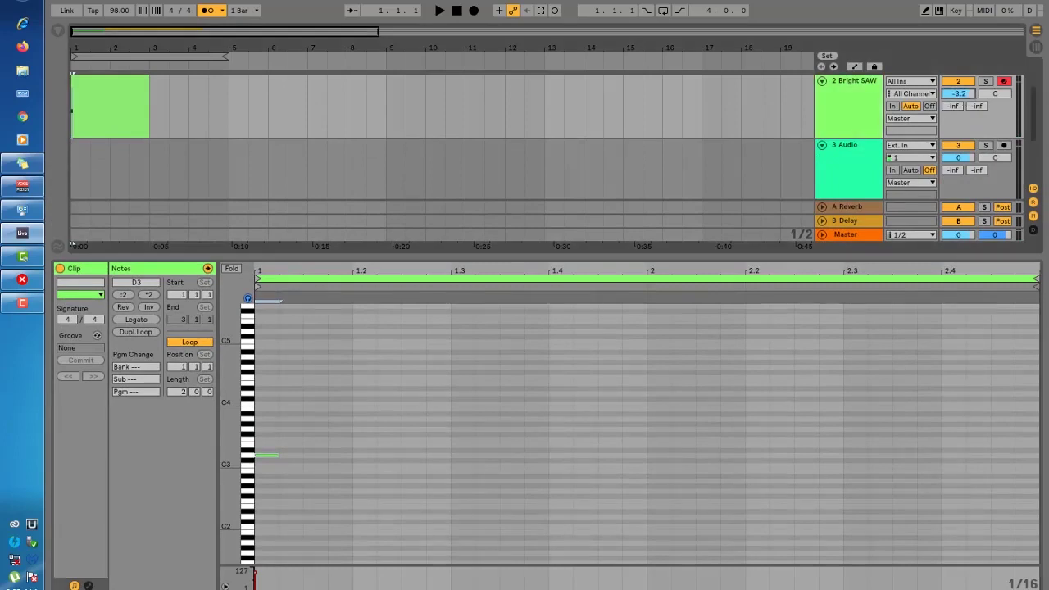
key("space")
key("space")
key("space")
key("space")
Lengthen the D3 note to three sixteenths, and add a sixteenth-note A3 above its last sixteenth.
left_click_drag(307, 255, 307, 206)
key("space")
key("space")
left_click_drag(300, 460, 326, 460)
key("space")
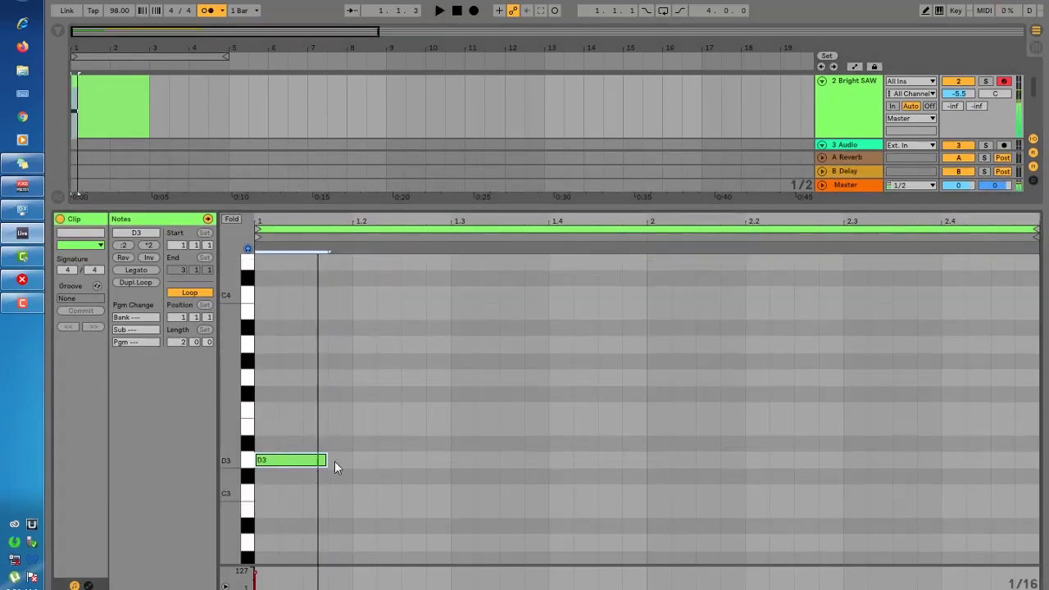
key("space")
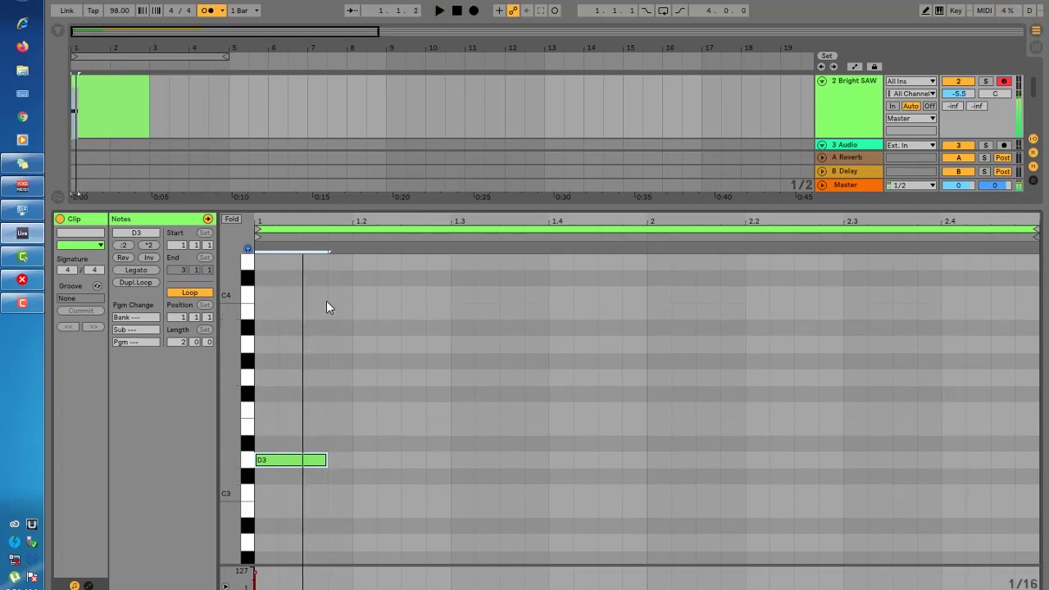
double_click(324, 346)
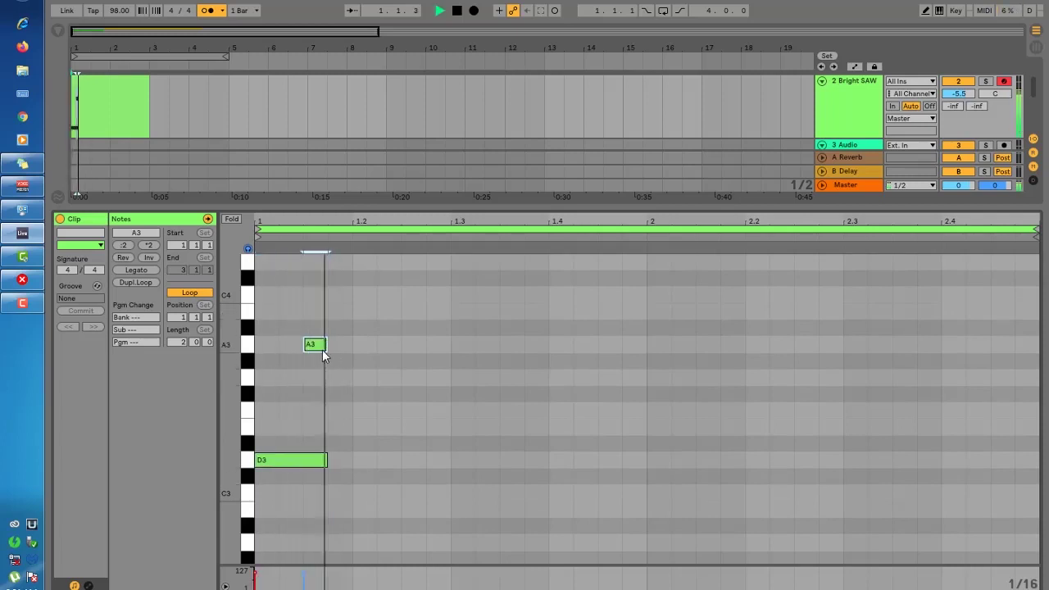
Shorten the D3 note to two sixteenths and lengthen the A3 following it to two sixteenths, checking both in playback.
mouse_move(326, 350)
left_mouse_down()
mouse_move(340, 349)
mouse_move(304, 346)
left_mouse_up()
left_click_drag(327, 460, 304, 460)
key("space")
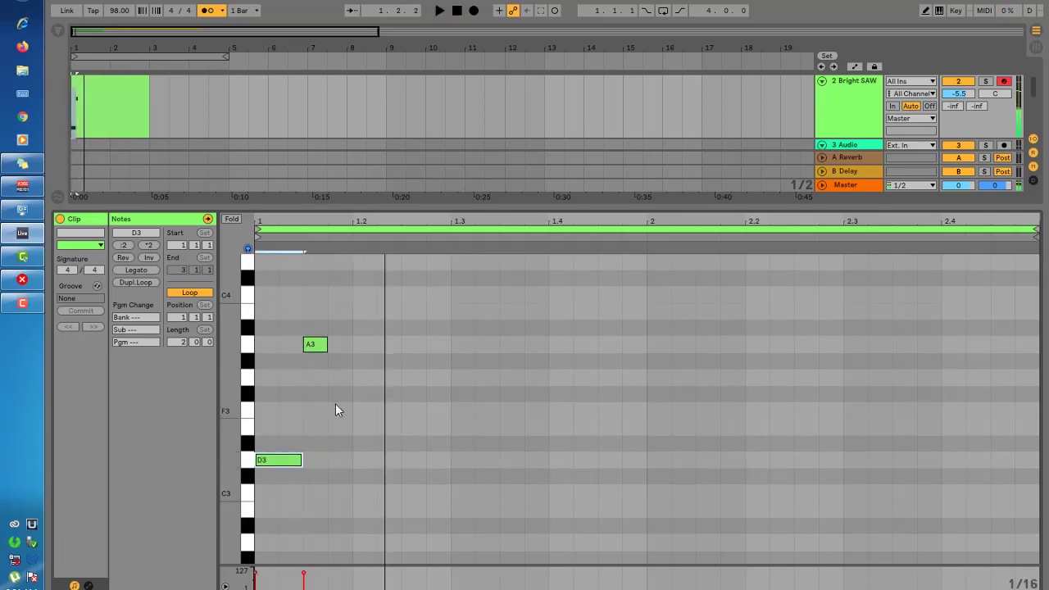
key("space")
left_click_drag(326, 346, 352, 360)
key("space")
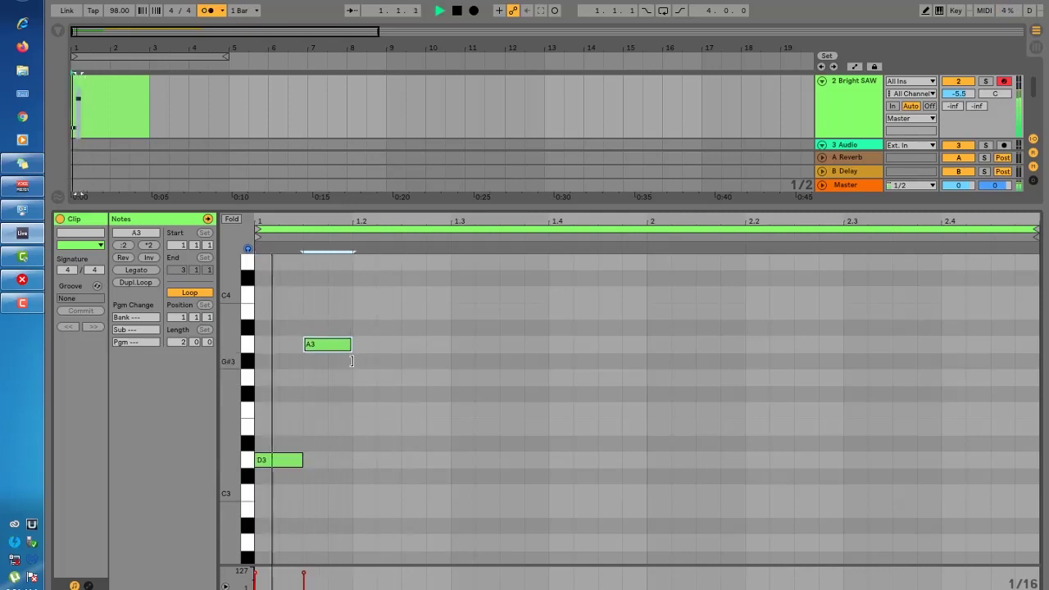
key("space")
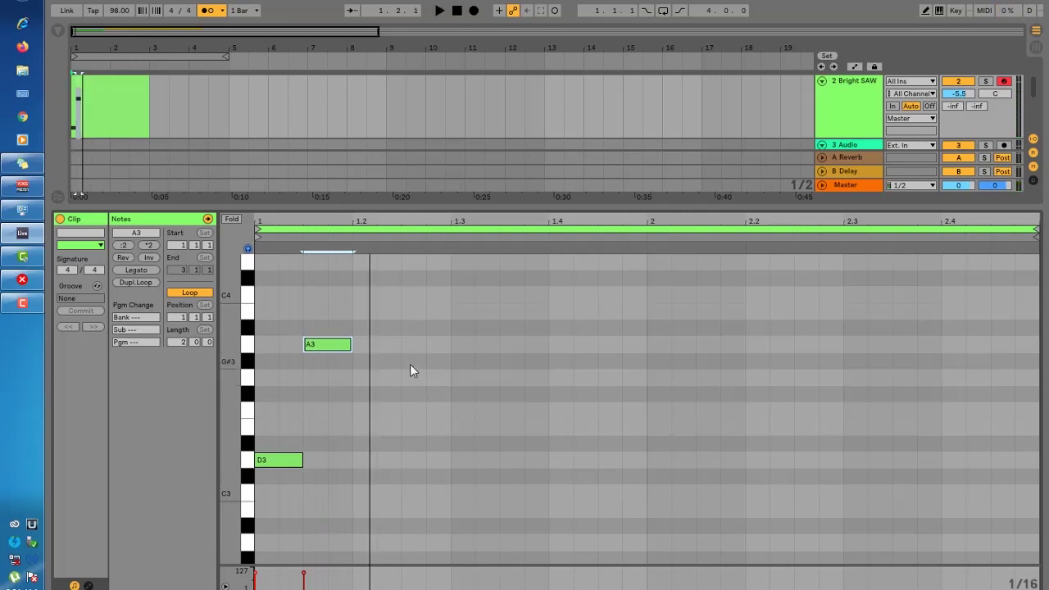
Add a G3 note two sixteenths long at 1.2.3 and listen to the phrase.
double_click(407, 379)
key("space")
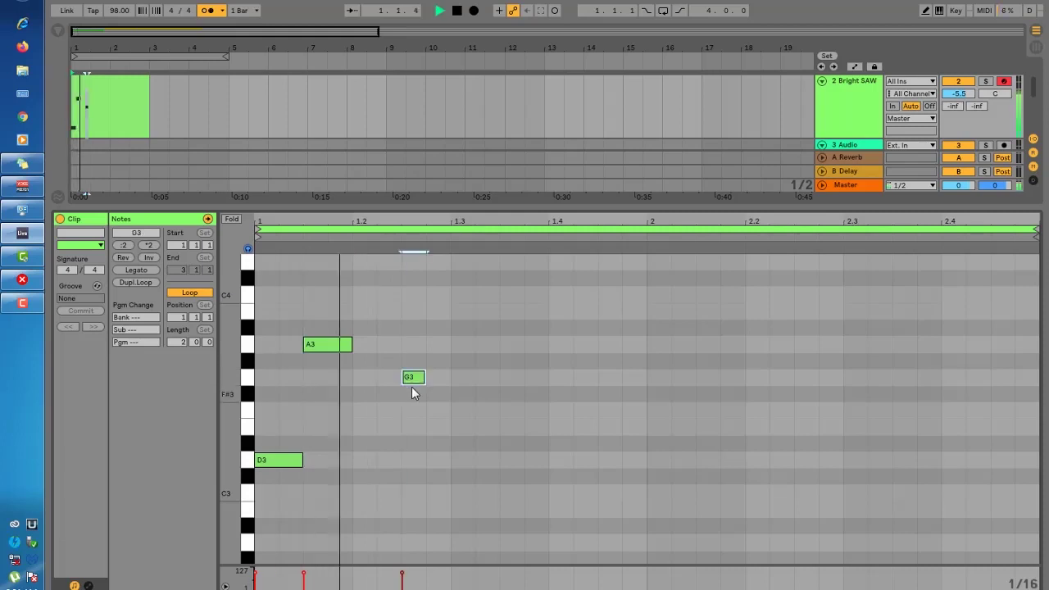
key("space")
left_click_drag(425, 376, 450, 378)
key("space")
key("space")
Add an A#3 note two sixteenths long at beat 1.3 and play the phrase.
double_click(479, 328)
key("space")
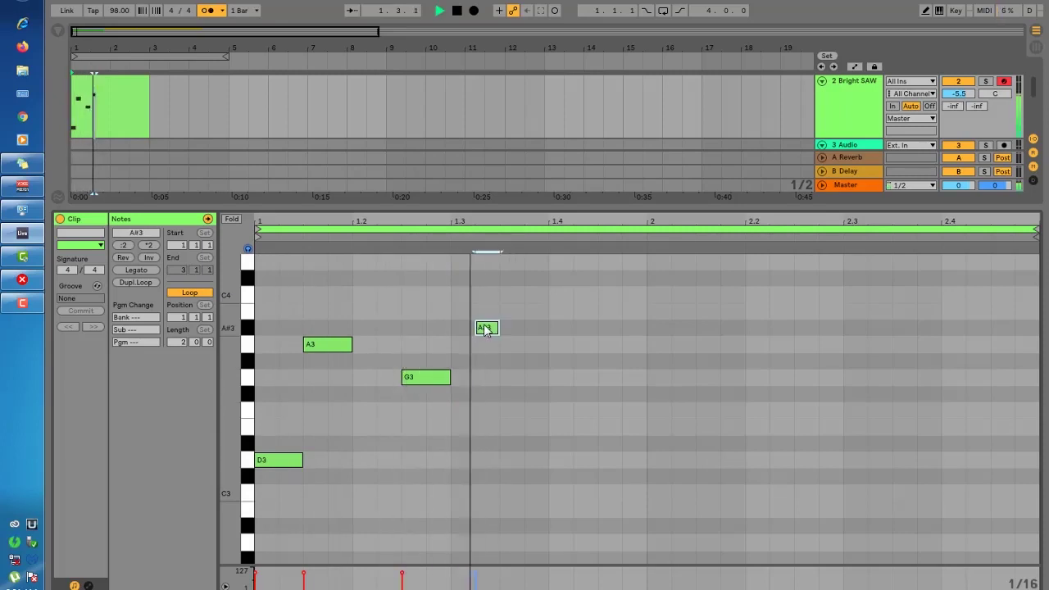
mouse_move(485, 329)
left_mouse_down()
mouse_move(463, 330)
mouse_move(498, 330)
left_mouse_up()
key("space")
key("space")
Add an A3 note two sixteenths long directly after the A#3, at 1.3.3, and check it in playback.
double_click(541, 347)
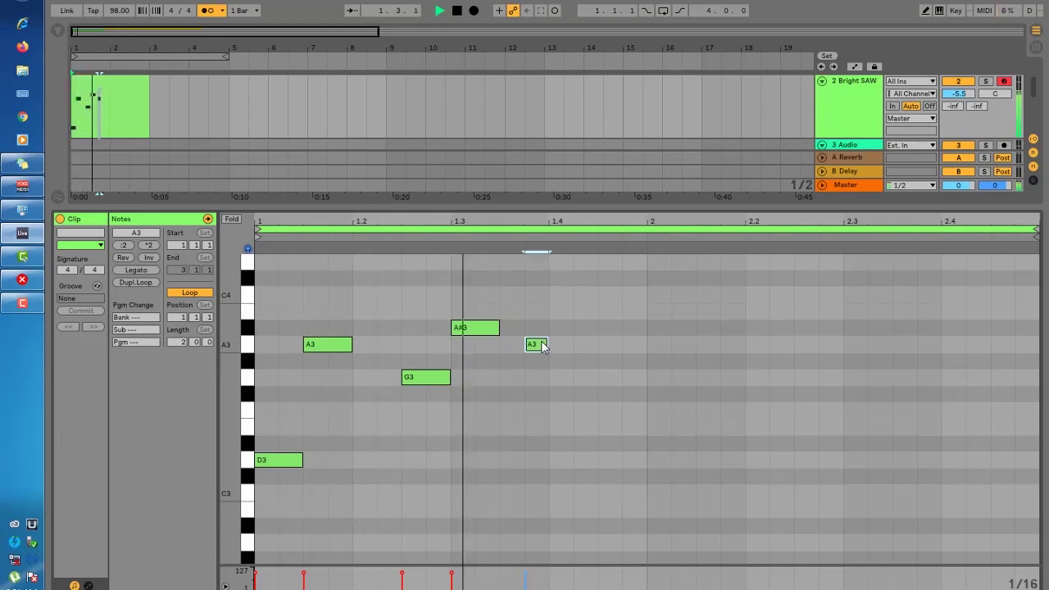
key("space")
left_click_drag(543, 346, 510, 349)
key("space")
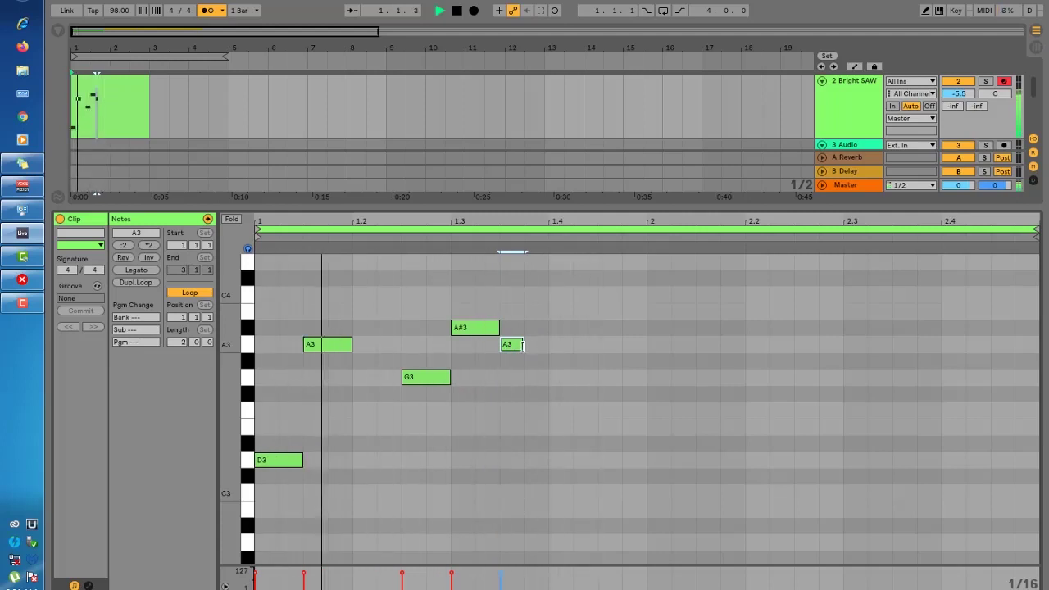
key("space")
left_click_drag(523, 344, 547, 345)
key("space")
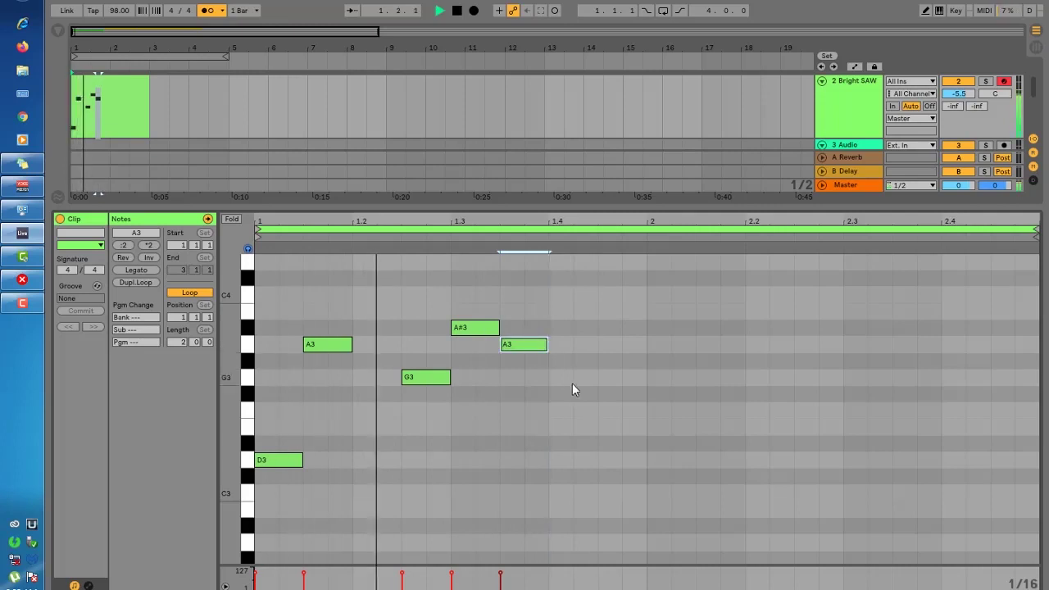
left_click(574, 386)
key("space")
Add a G3 note at beat 1.4 and set its length to two sixteenths while listening to the melody.
double_click(581, 383)
key("space")
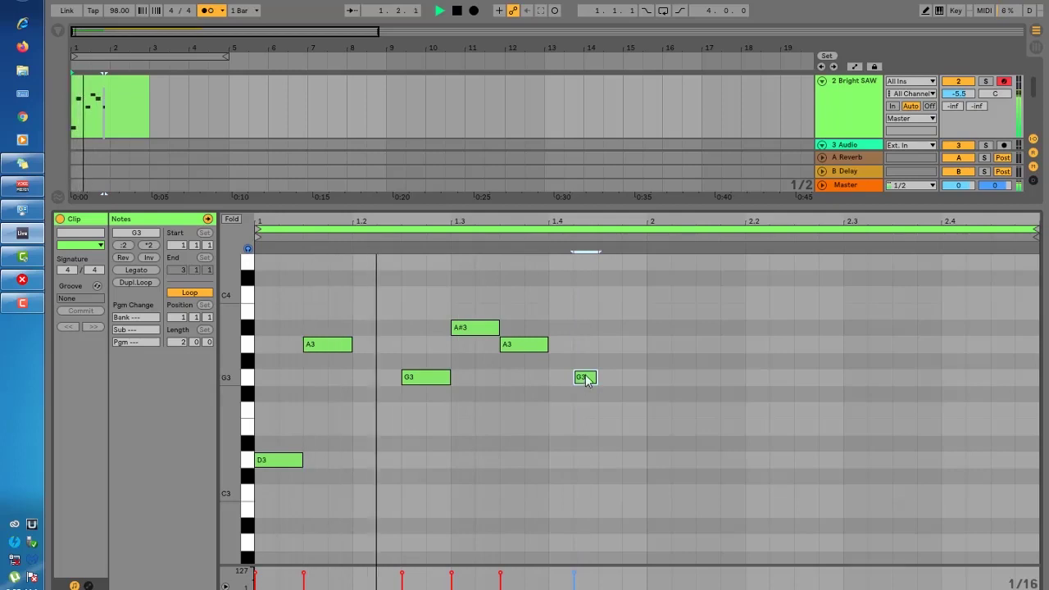
key("space")
key("space")
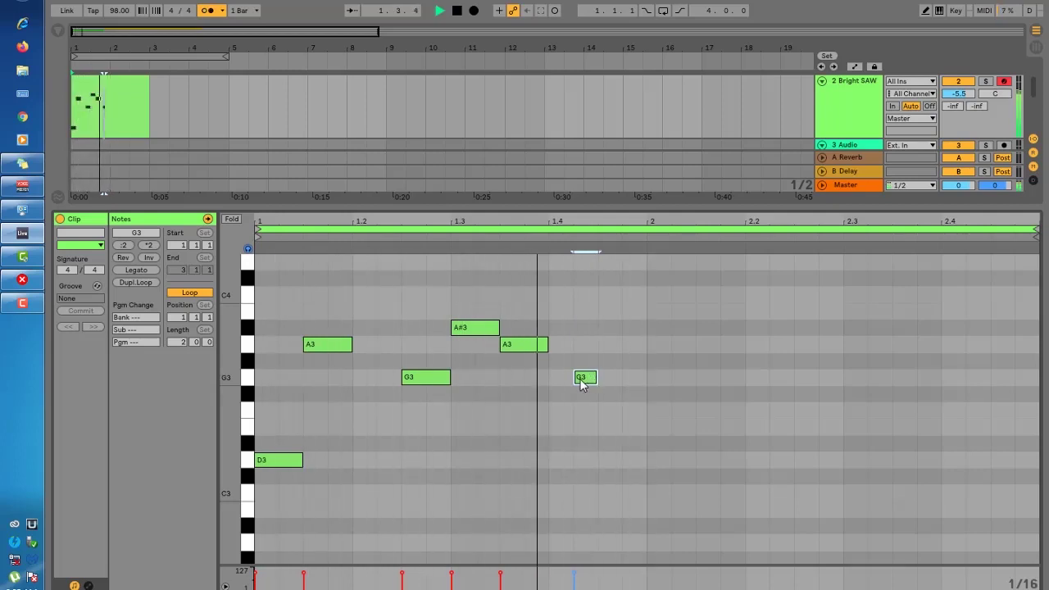
left_click_drag(581, 380, 615, 403)
key("space")
key("space")
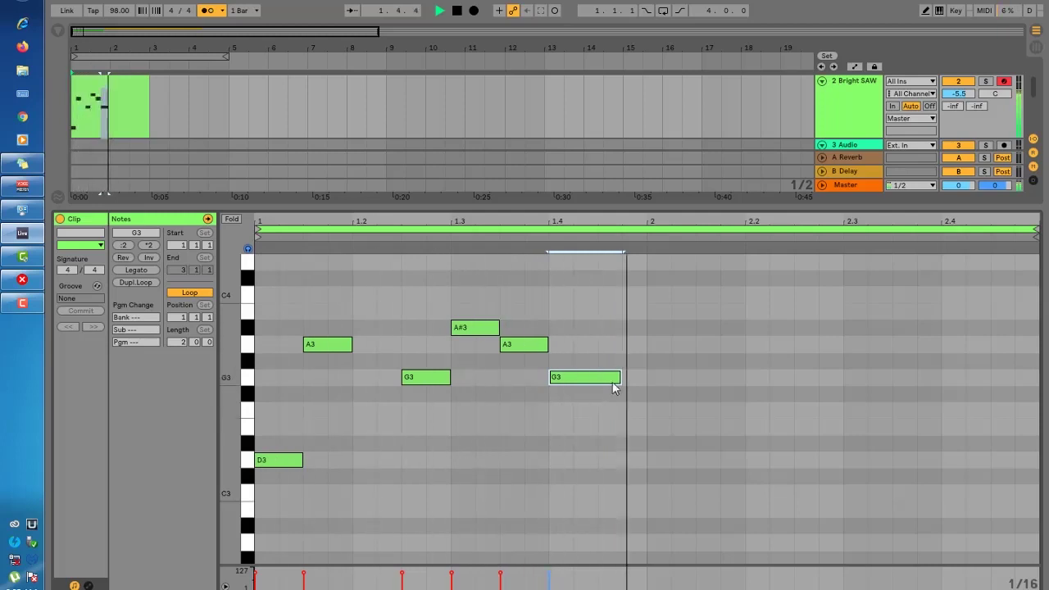
left_click_drag(617, 381, 599, 409)
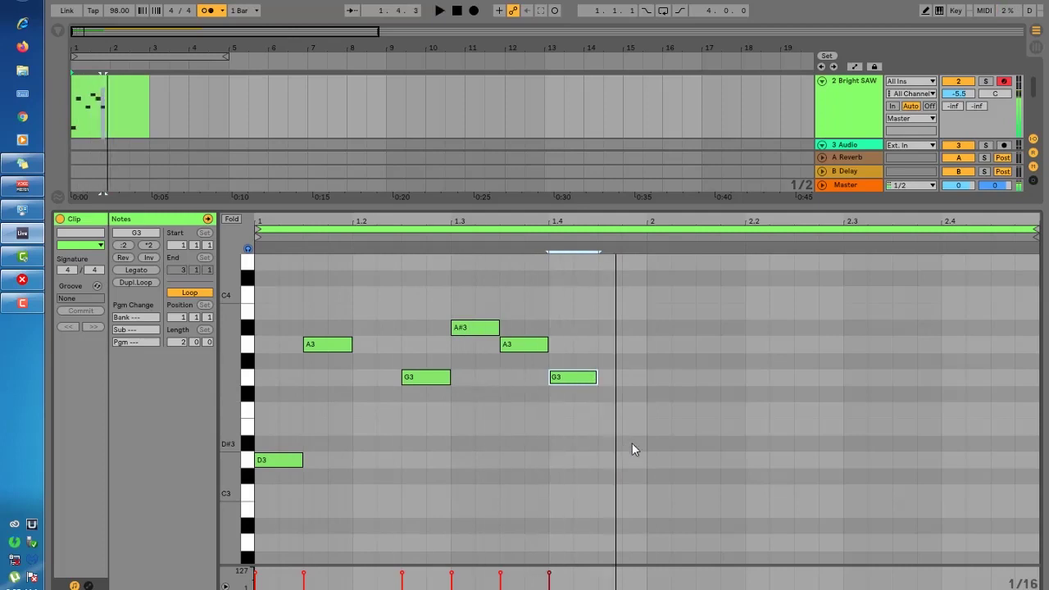
Duplicate the bar 1 phrase into bar 2 and add a sixteenth-note A3 after its last G3, at 2.4.3.
left_click_drag(644, 506, 256, 269)
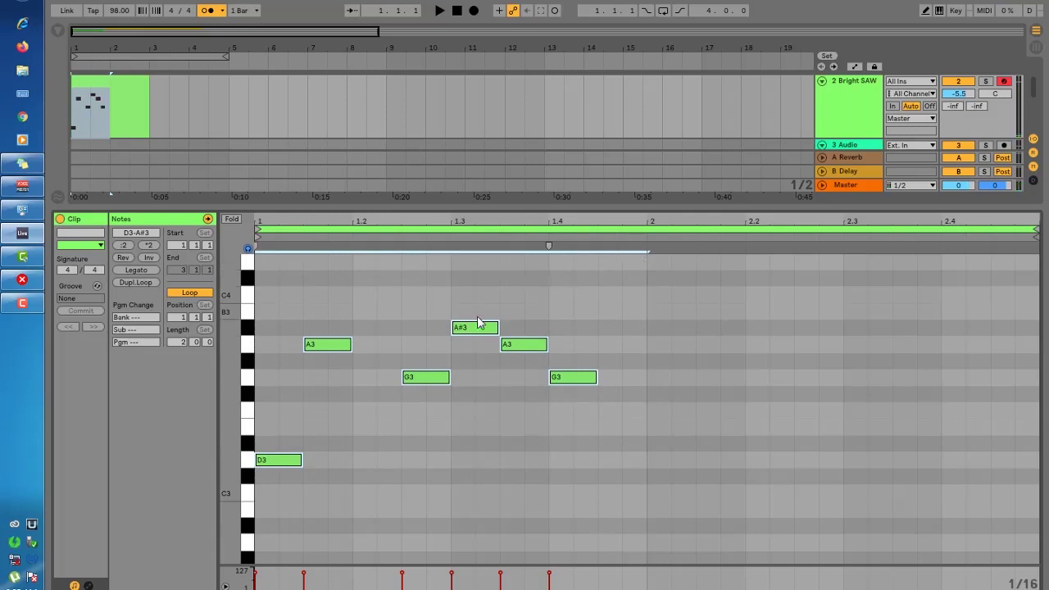
key("ctrl+d")
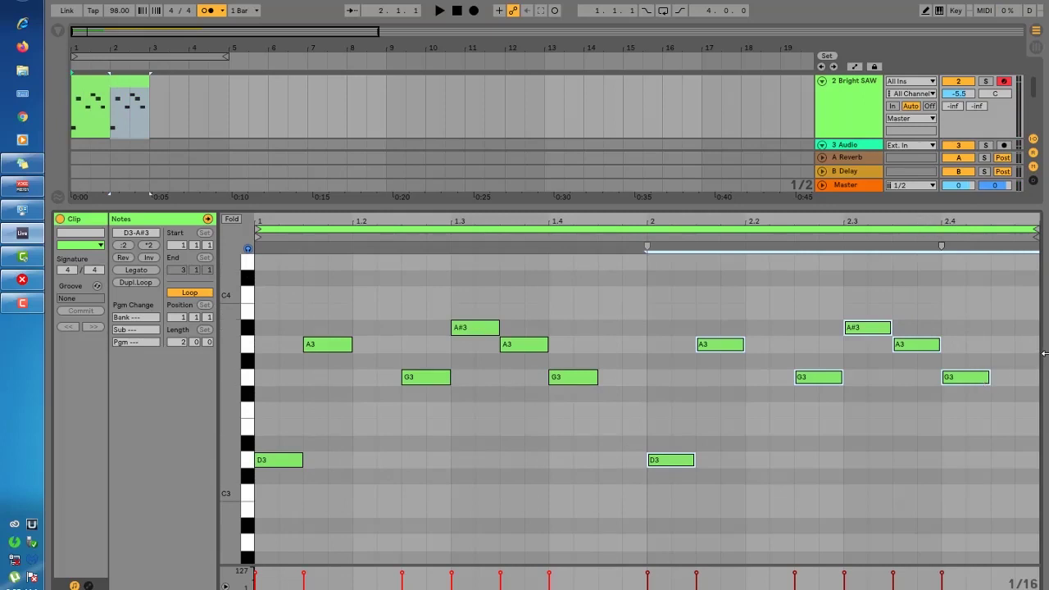
double_click(1016, 345)
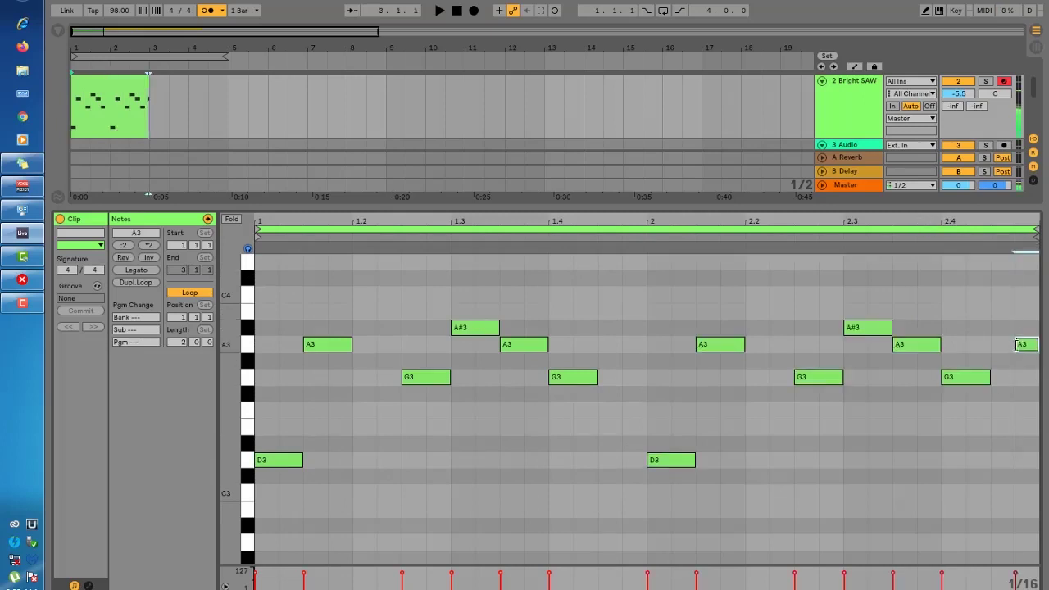
key("Left")
key("space")
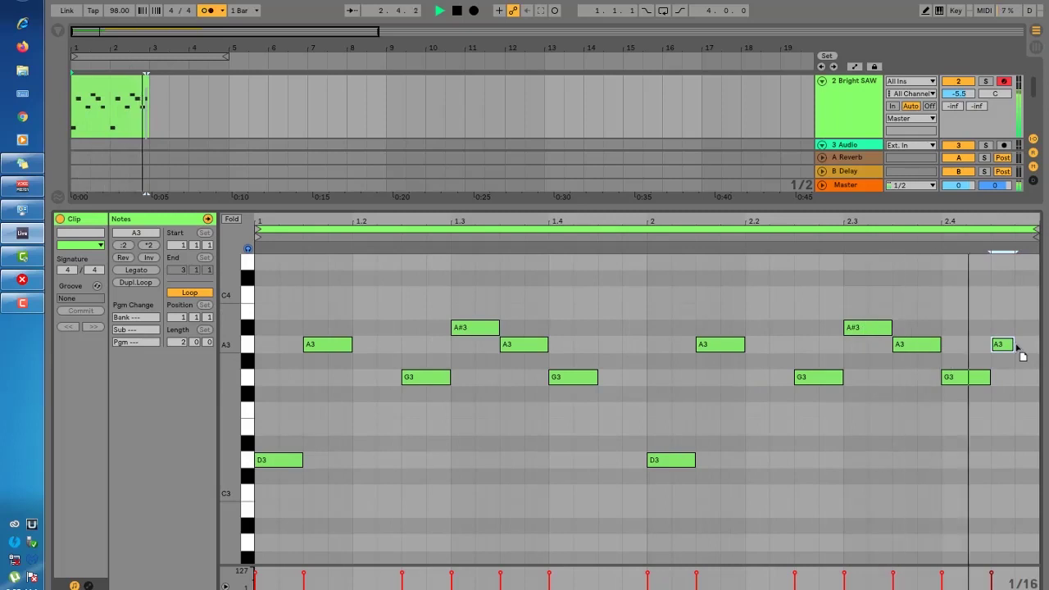
left_click_drag(1016, 351, 1037, 351)
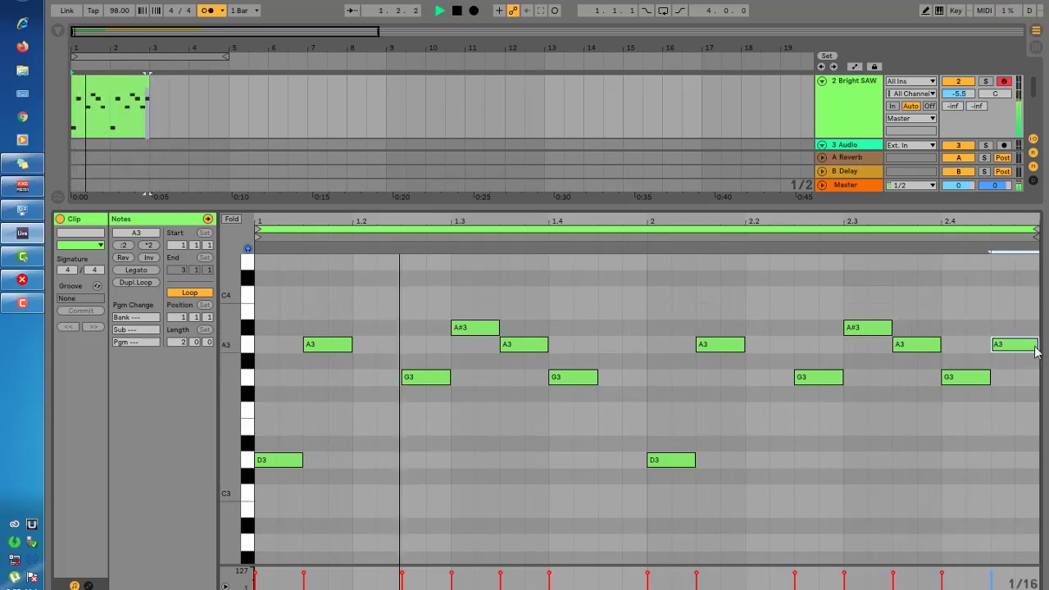
left_click_drag(1037, 345, 1014, 348)
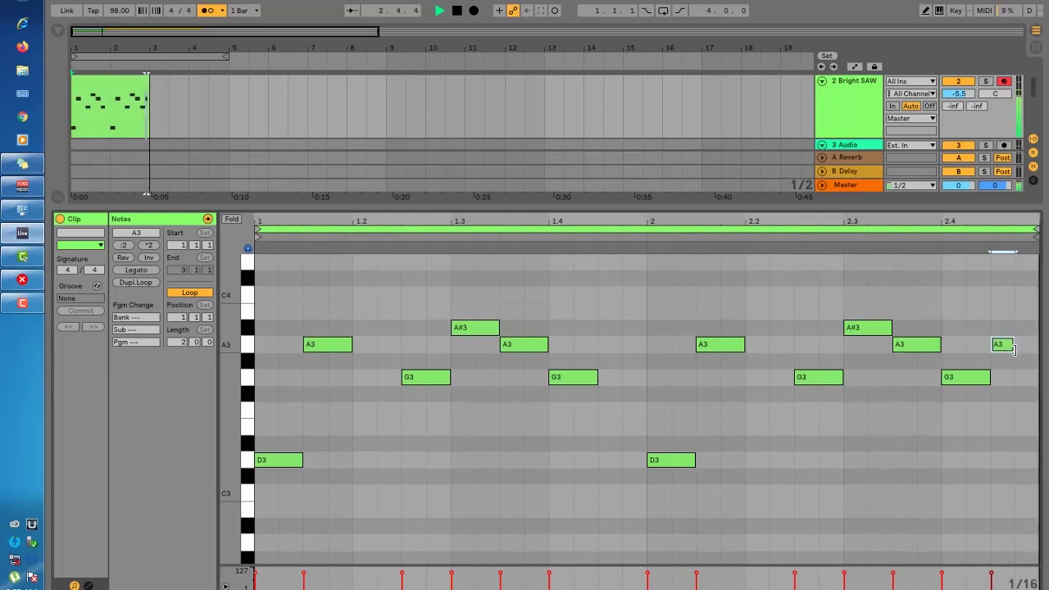
key("space")
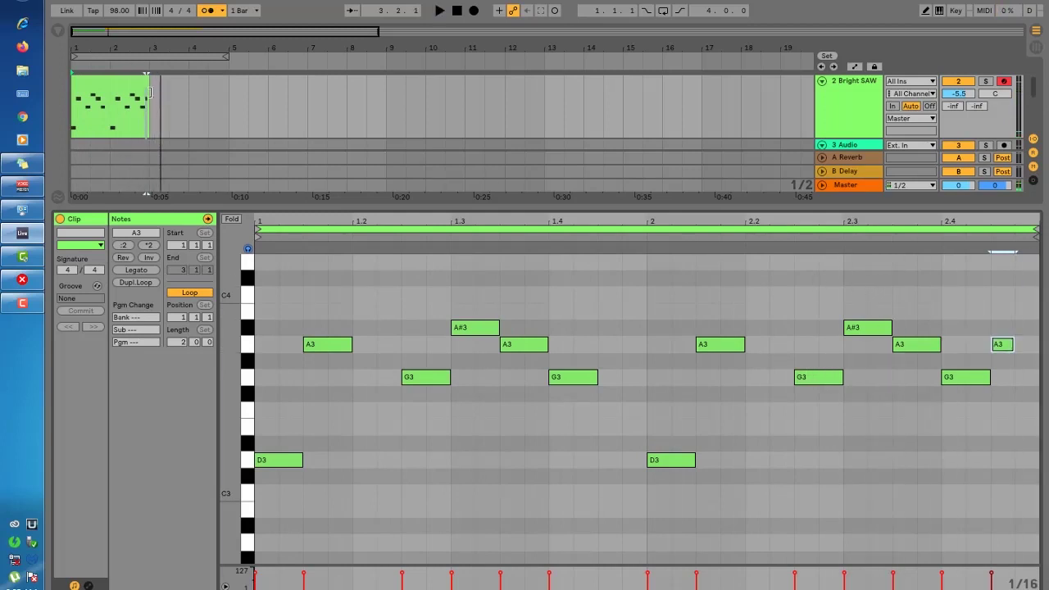
Duplicate the two-bar Bright SAW clip so that the copy starts at bar 3.
scroll(199, 115, "up", 4)
scroll(199, 115, "down", 5)
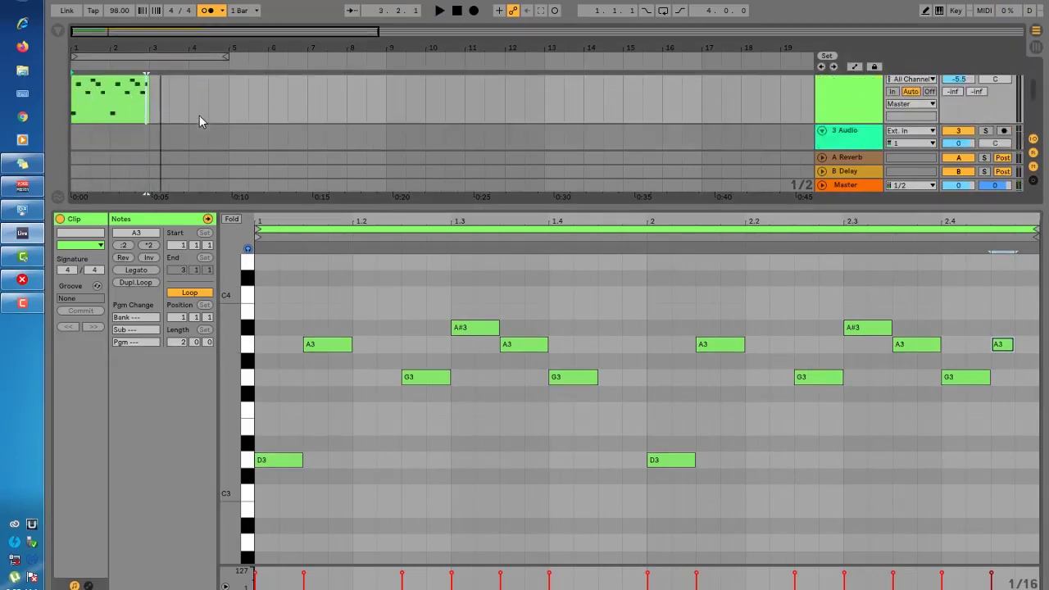
left_click(127, 94)
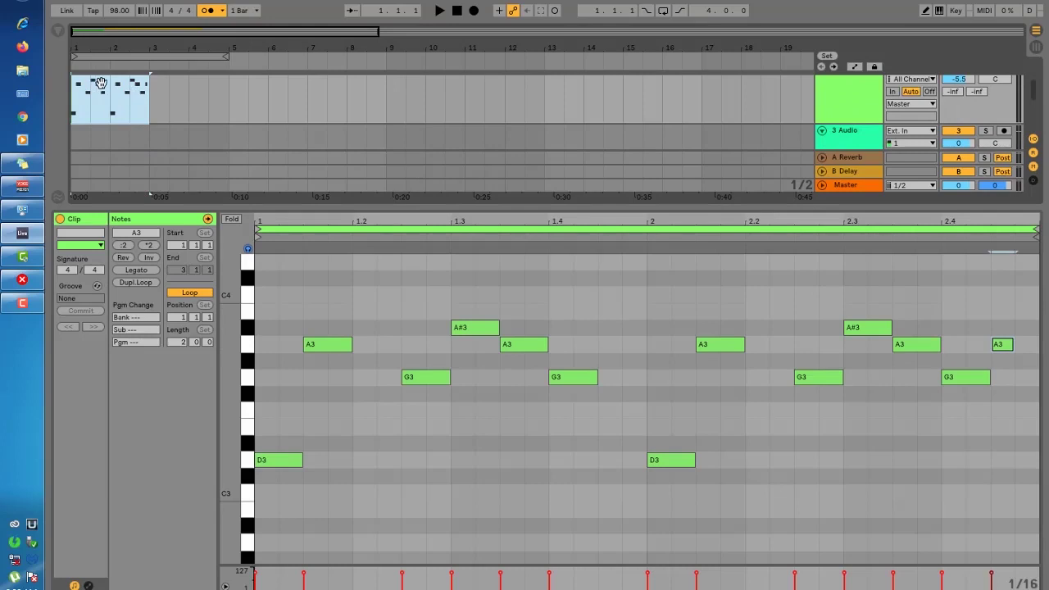
key("ctrl+d")
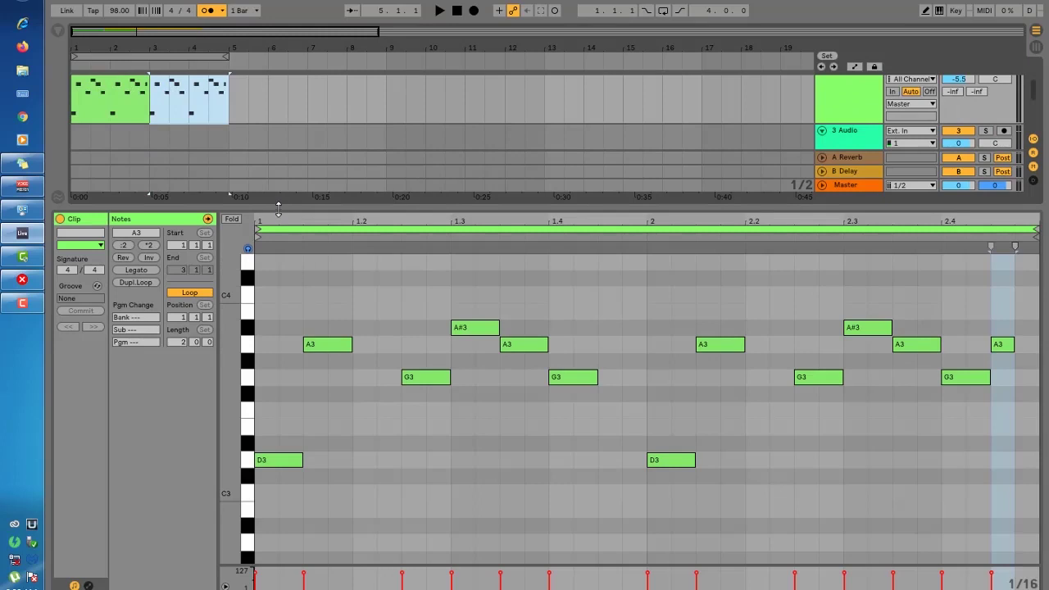
Enlarge the arrangement area and play the copied melody together with the drums from bar 3.
left_click_drag(278, 209, 286, 457)
key("space")
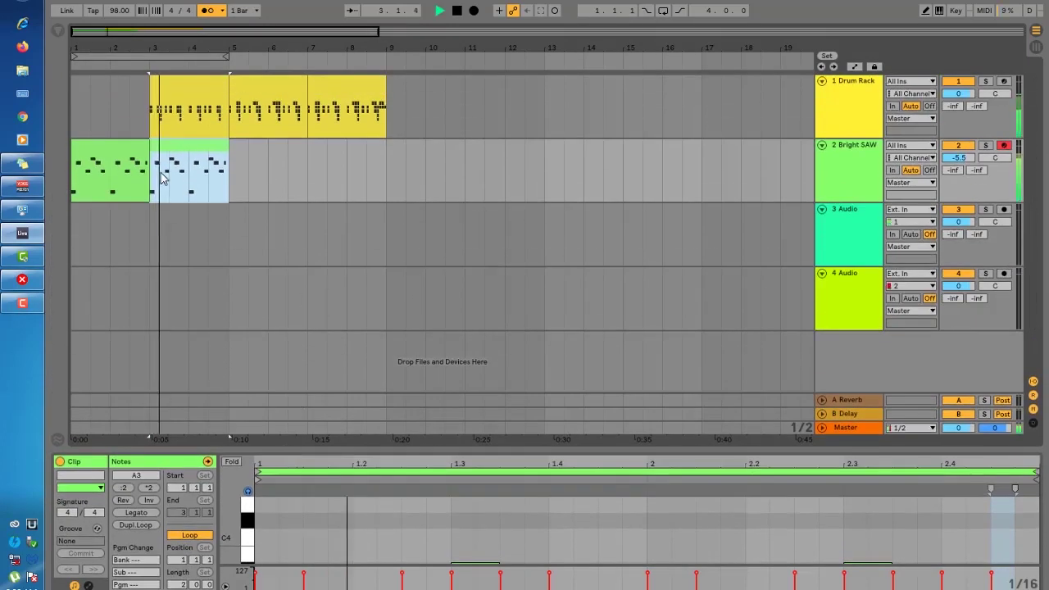
left_click(126, 165)
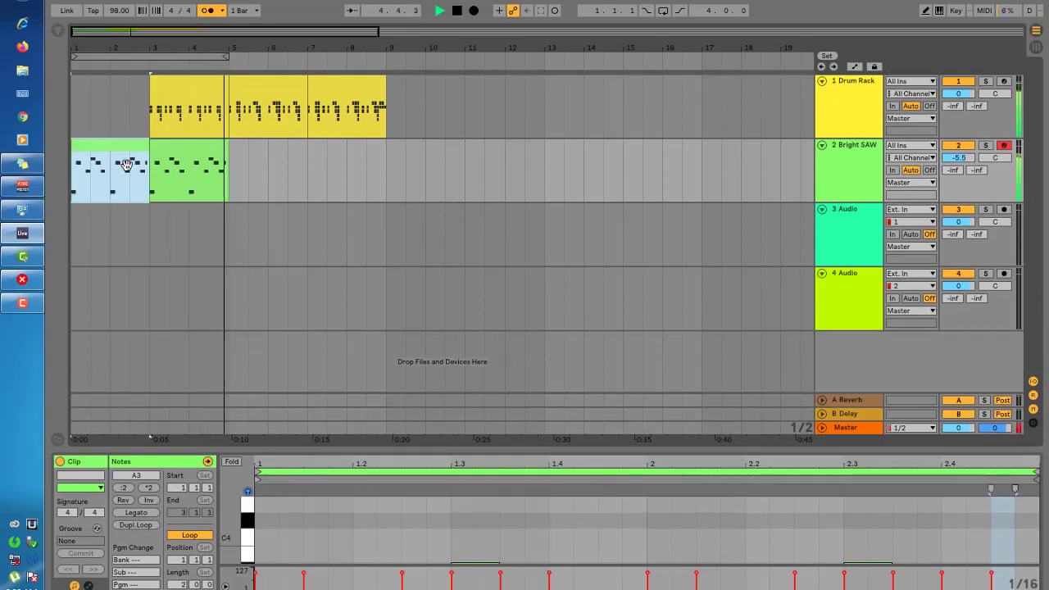
key("space")
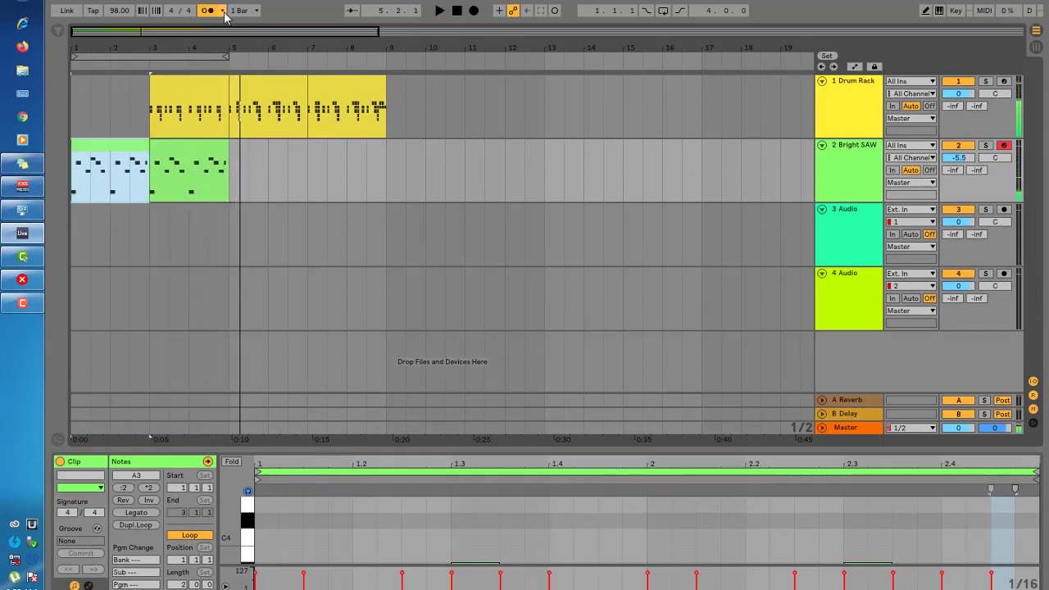
Turn on arrangement looping for bars 1 to 5 and play the looped section.
left_click(201, 60)
right_click(201, 60)
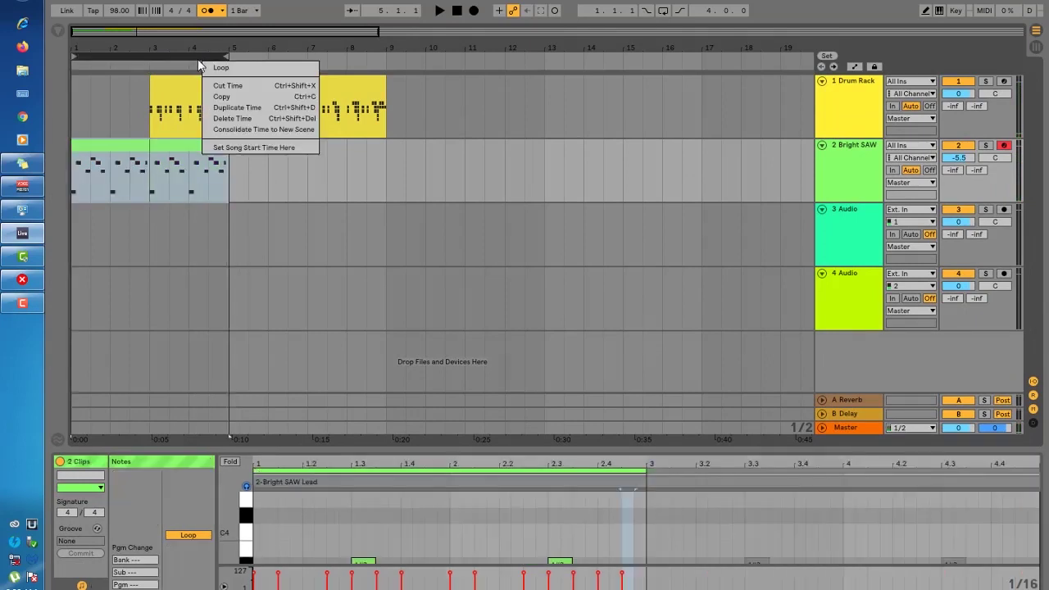
left_click(215, 68)
key("space")
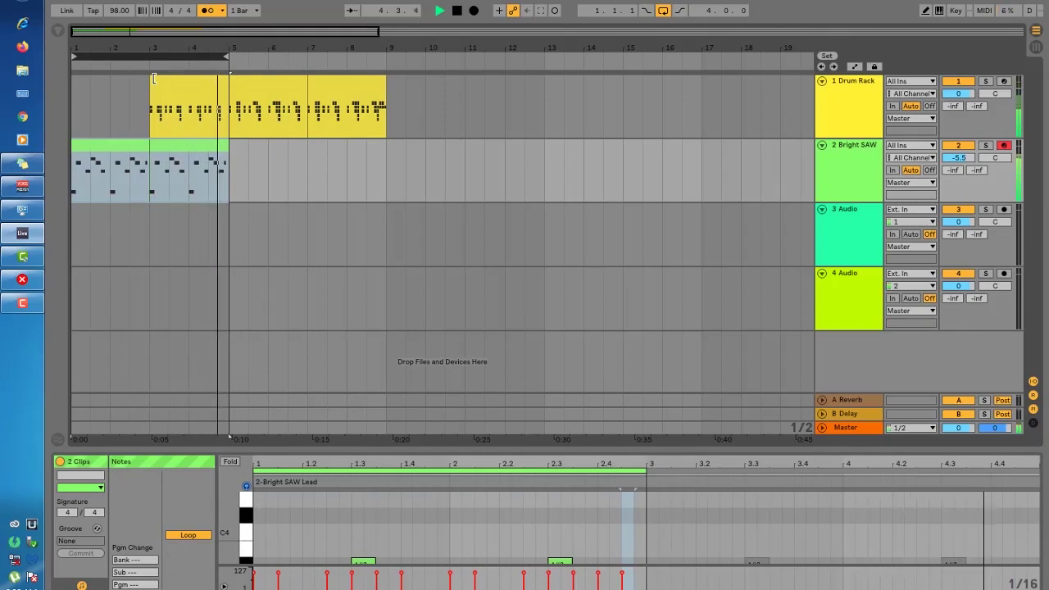
key("space")
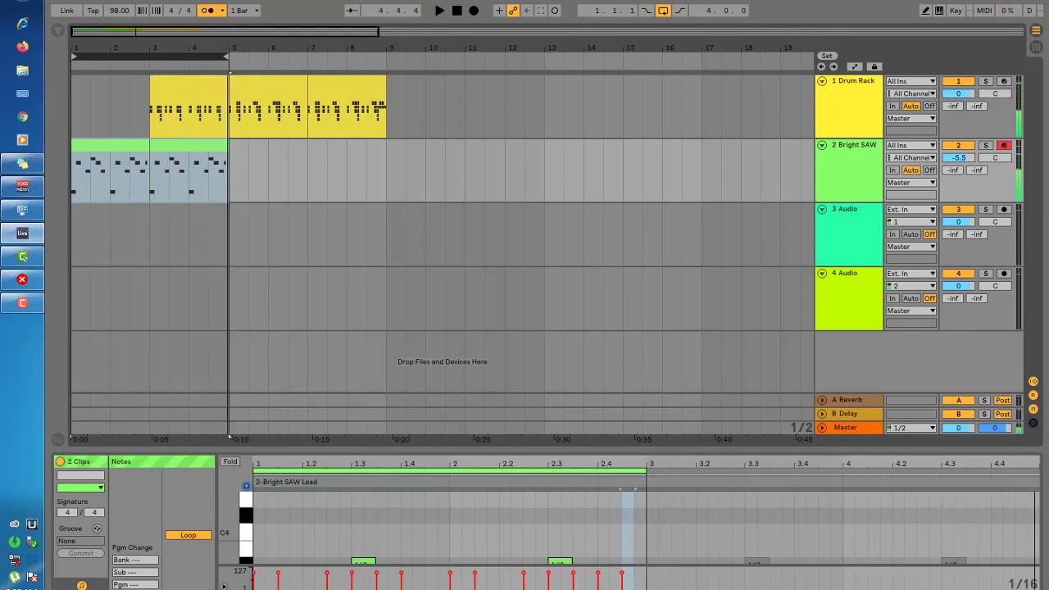
Insert a Sampler instrument from the browser's Instruments category as a new track directly below Bright SAW.
left_click(878, 179)
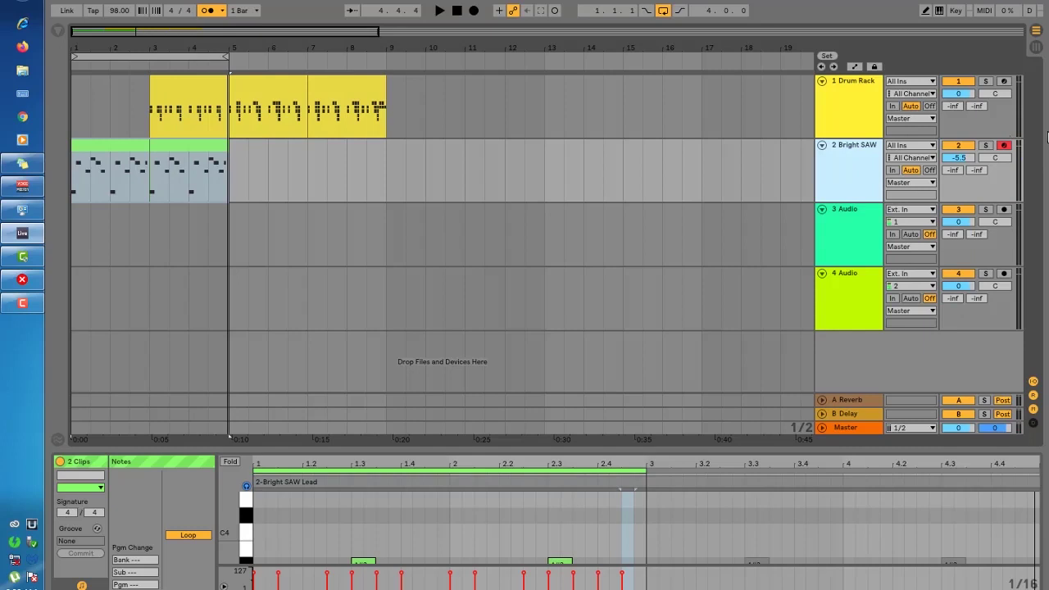
left_click(870, 232)
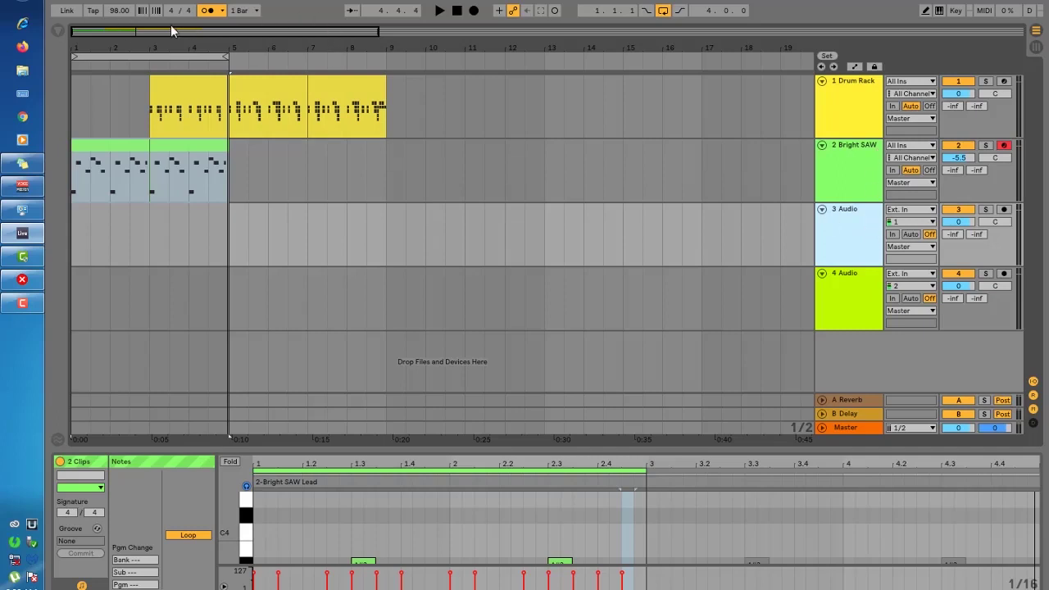
left_click(59, 32)
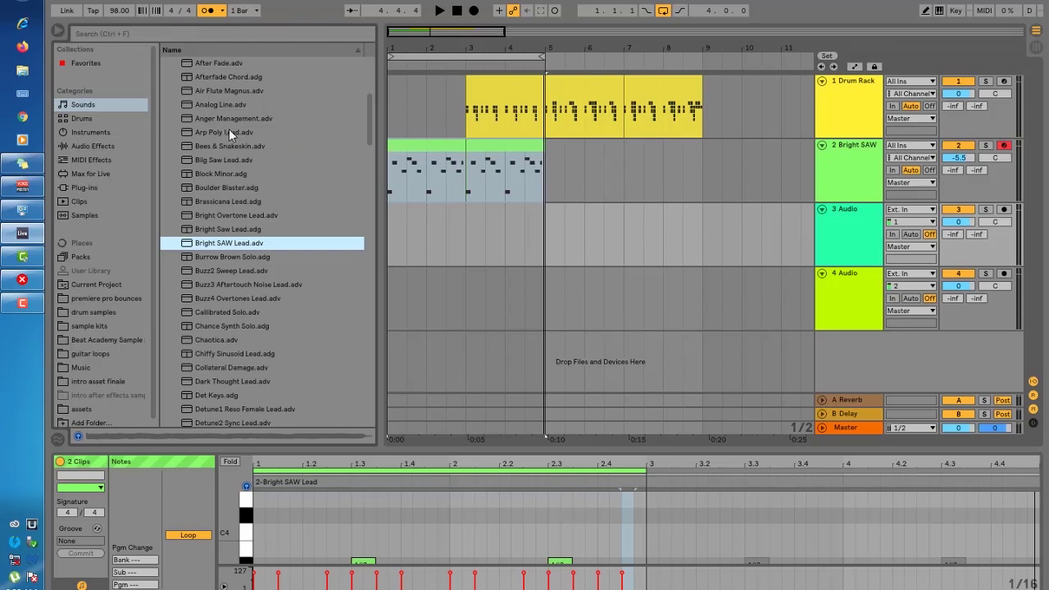
left_click_drag(367, 119, 364, 37)
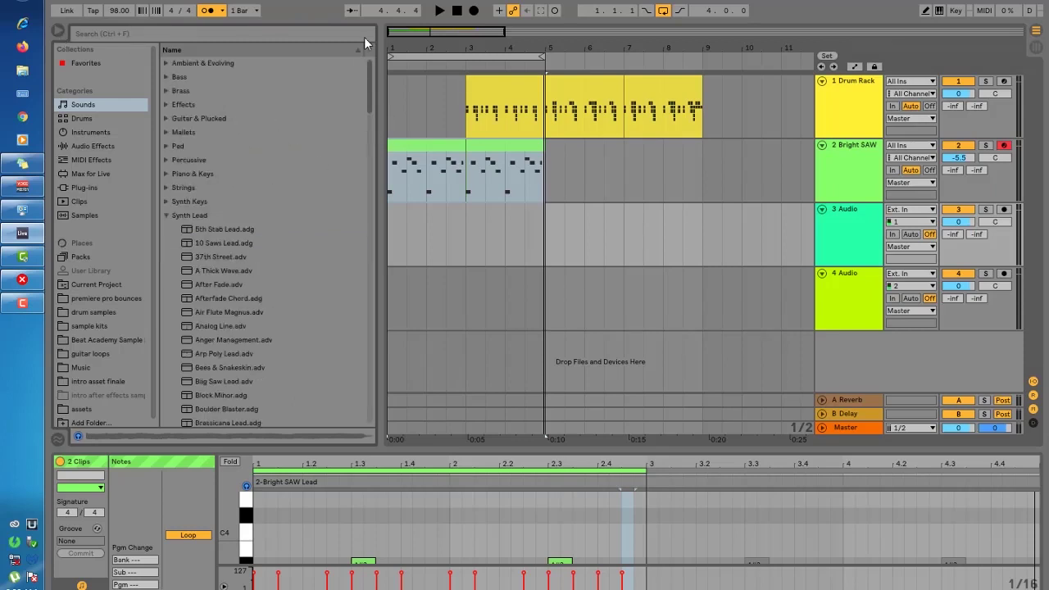
left_click(166, 212)
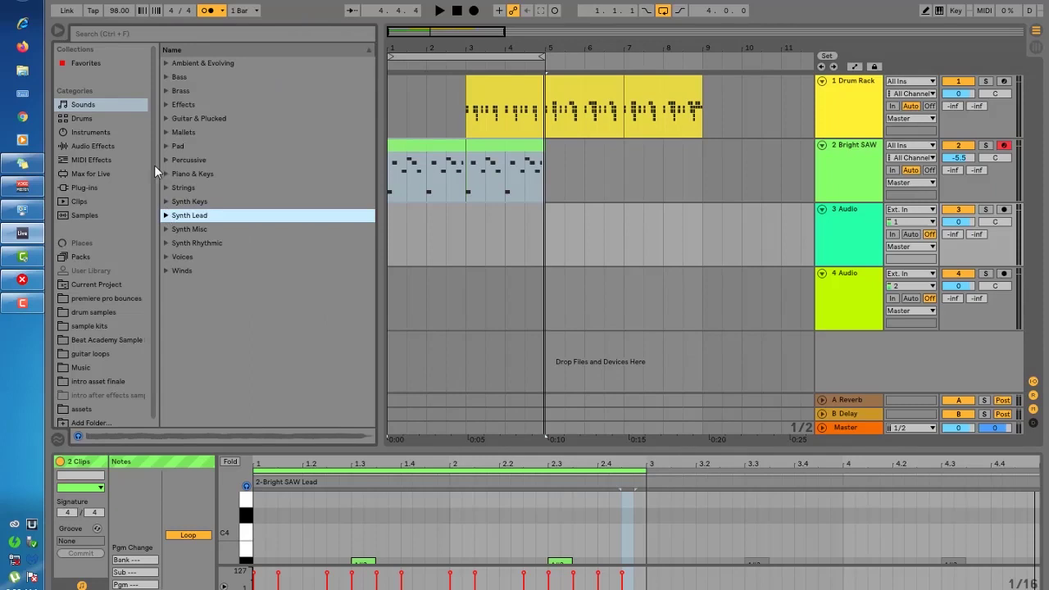
left_click(81, 132)
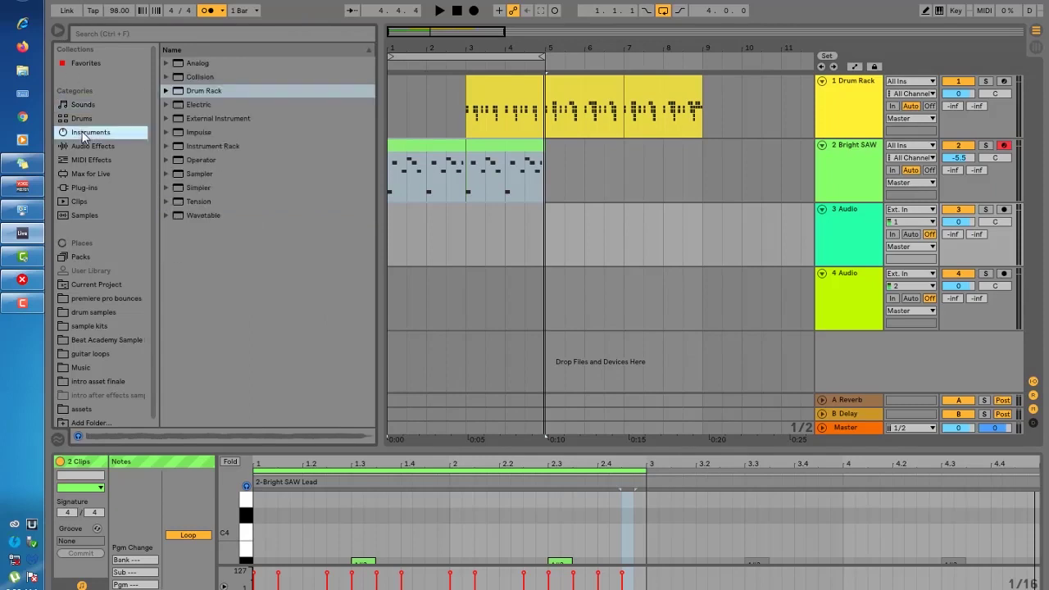
left_click_drag(189, 174, 851, 217)
Audition the MB 808 samples from number 11 onward in the Producer Grind drum kit folder within drum samples.
left_click(94, 308)
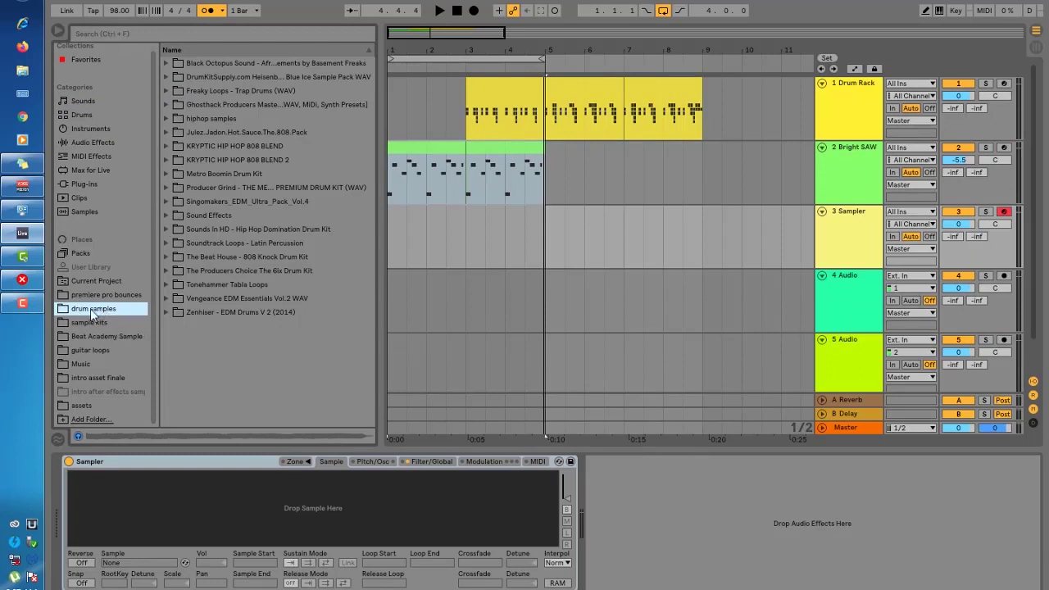
left_click(221, 184)
left_click(168, 187)
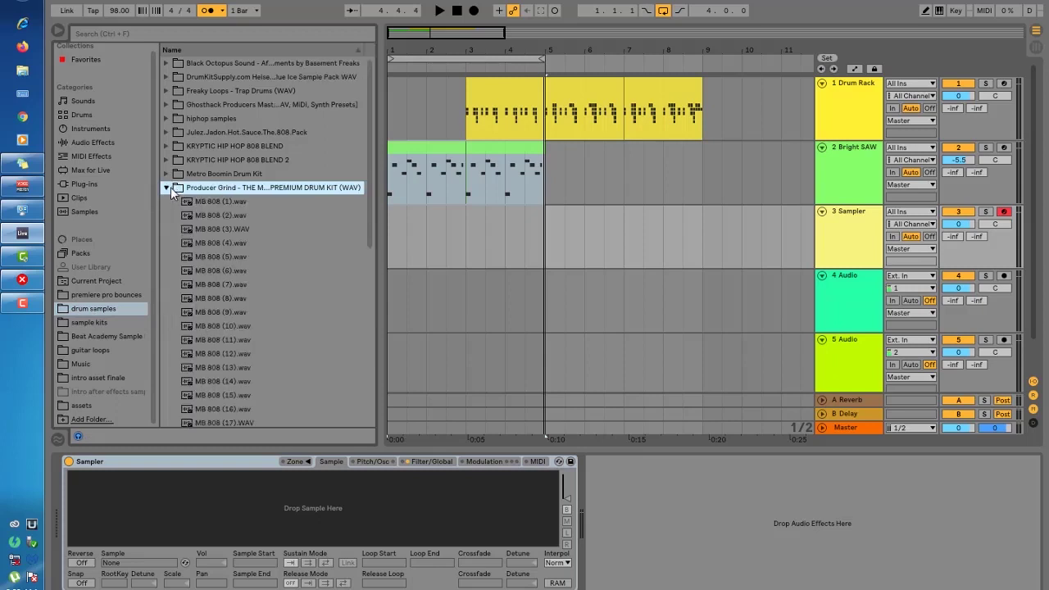
scroll(259, 248, "down", 2)
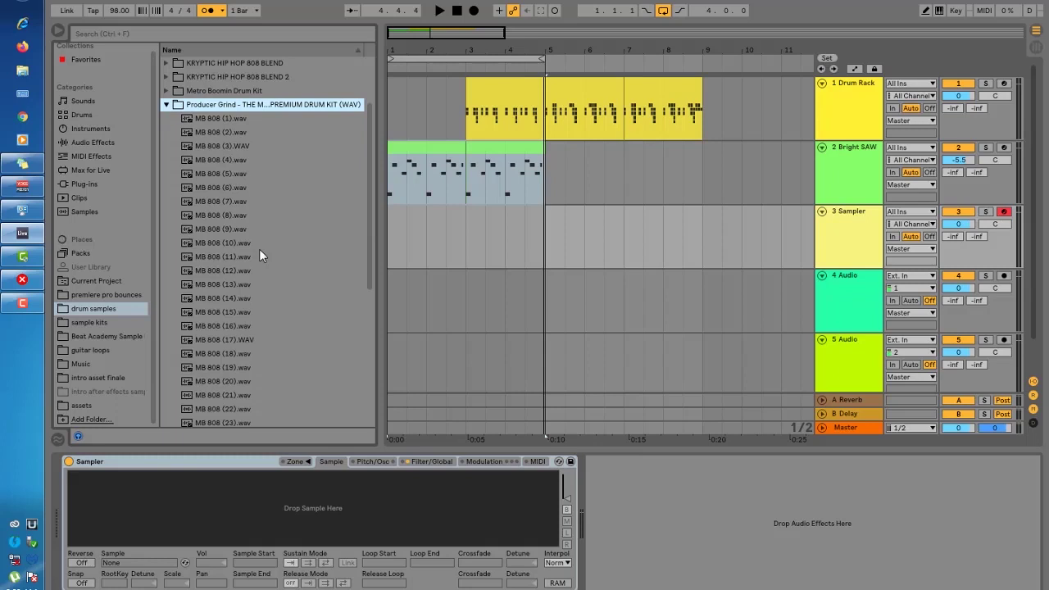
left_click(233, 257)
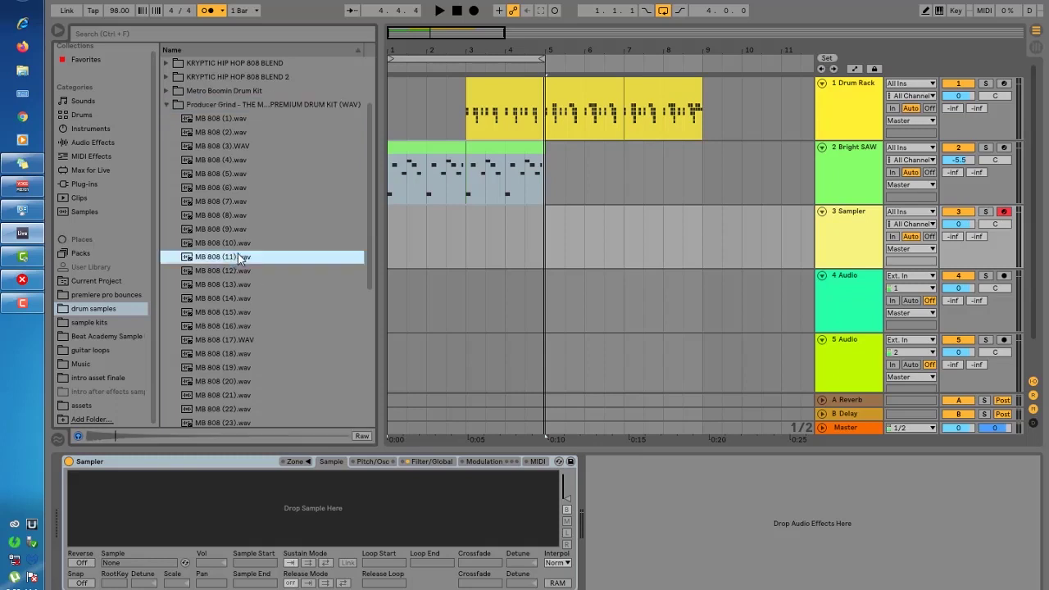
key("Down")
key("Down")
key("Down")
key("Down")
key("Down")
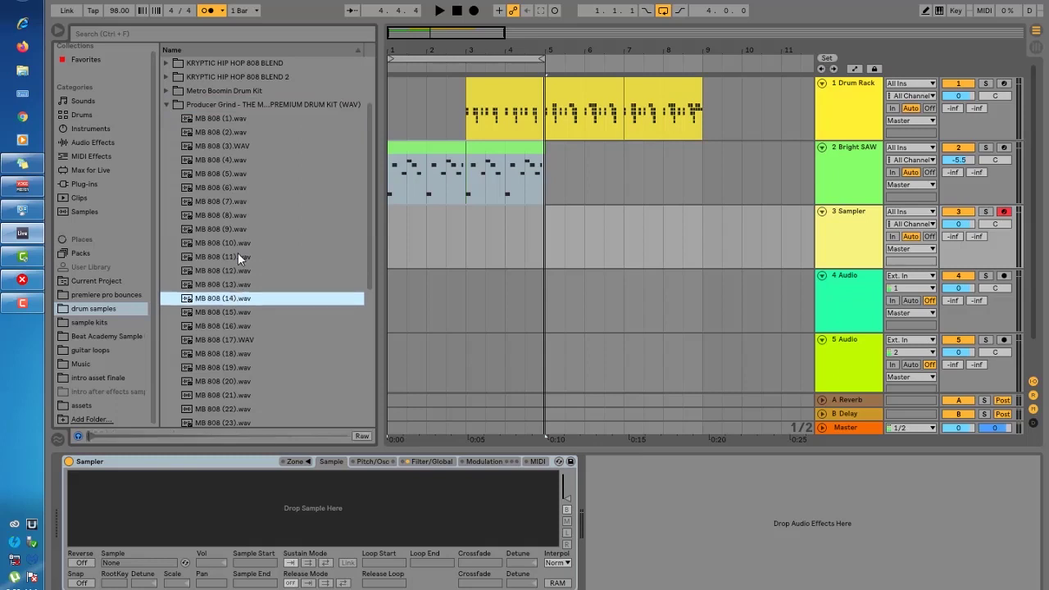
key("Down")
key("Down")
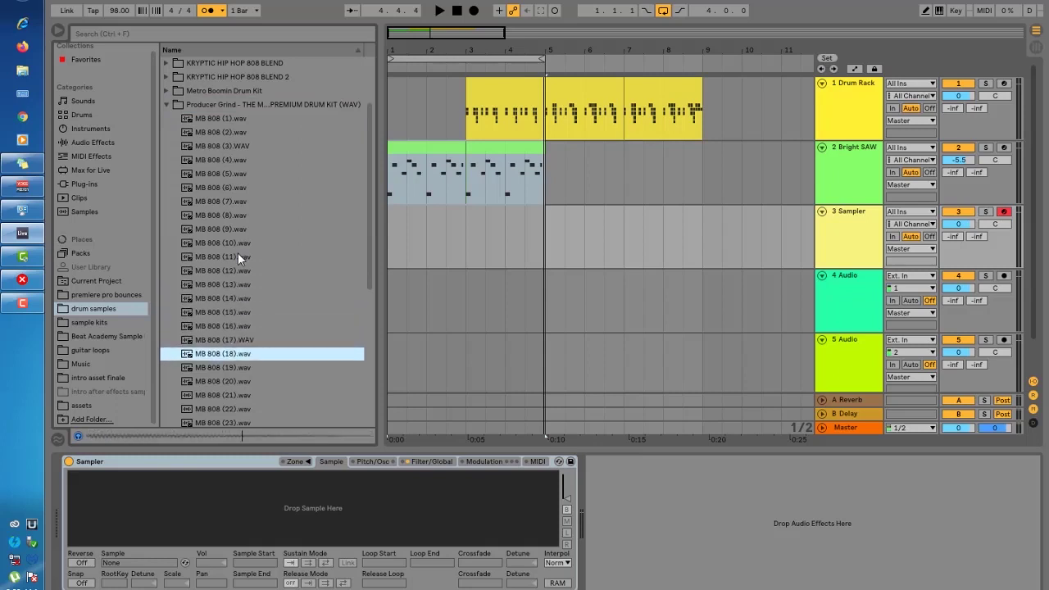
key("Down")
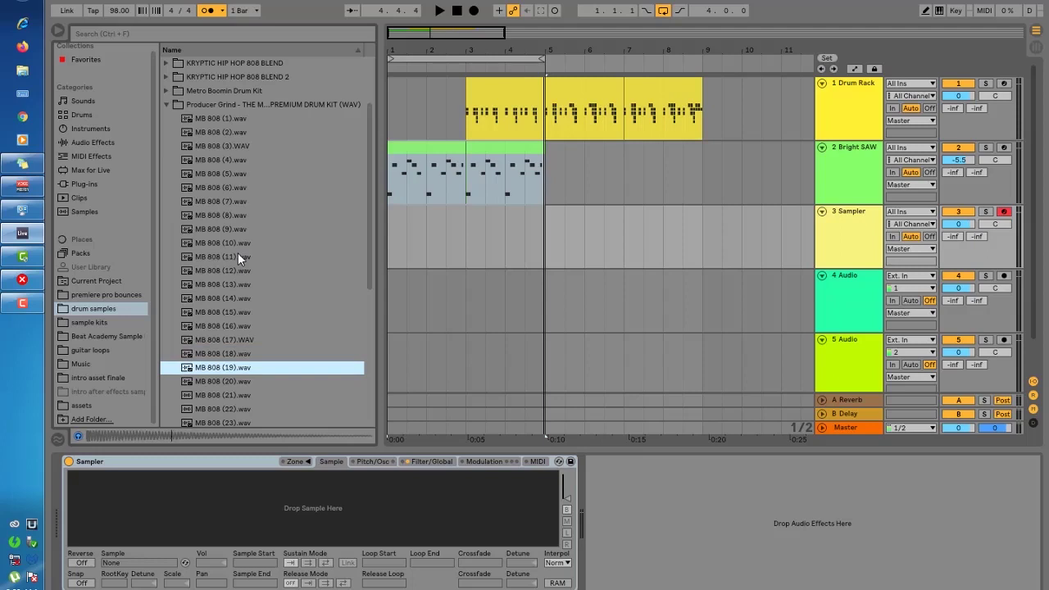
key("Down")
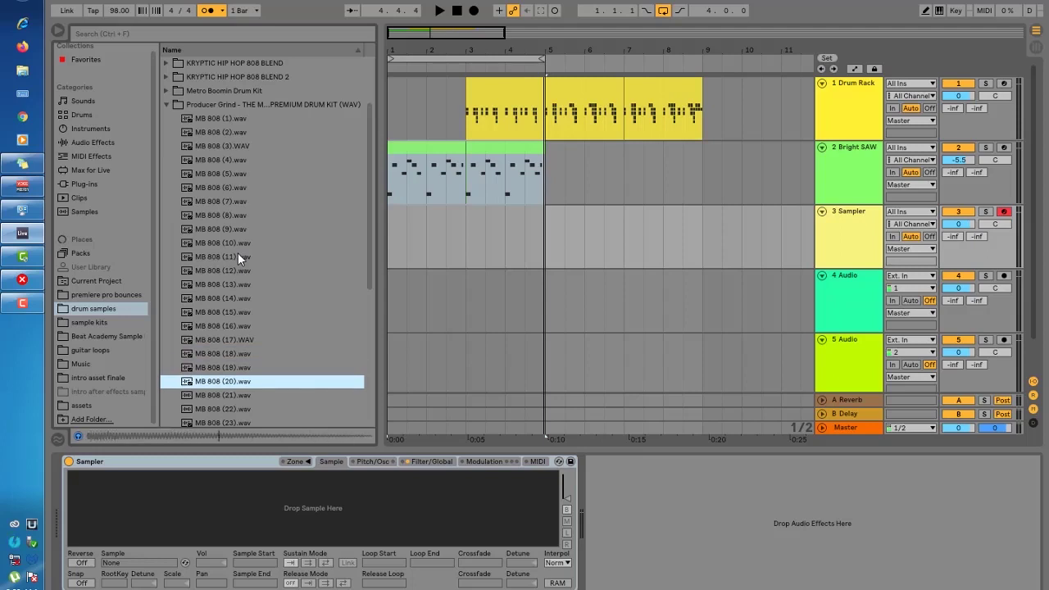
key("Down")
Load MB 808 (19).wav into the empty Sampler and collapse the Producer Grind folder.
key("Up")
key("Up")
left_click_drag(243, 368, 249, 494)
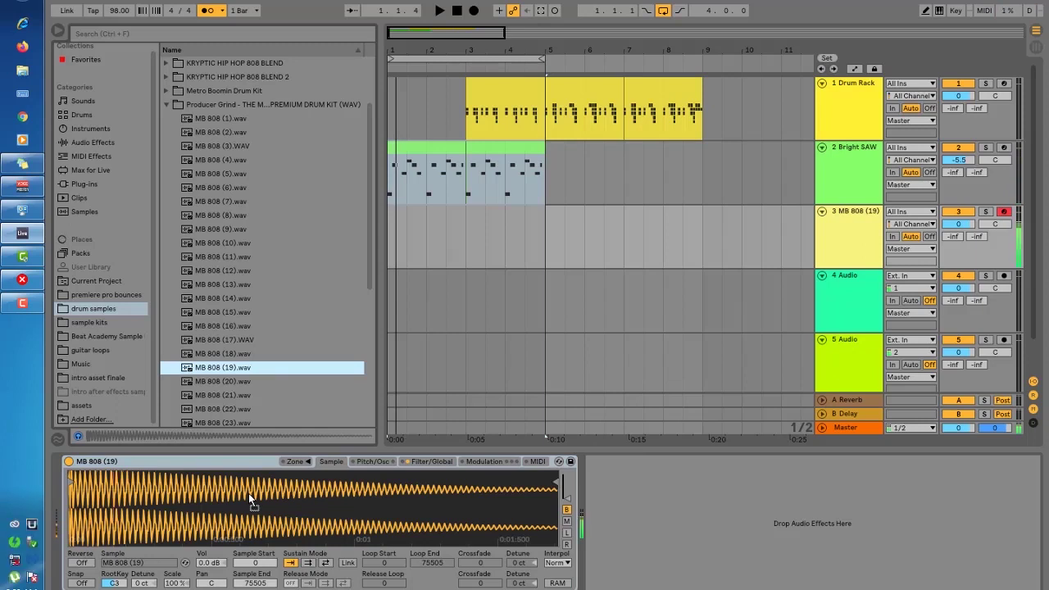
left_click(167, 104)
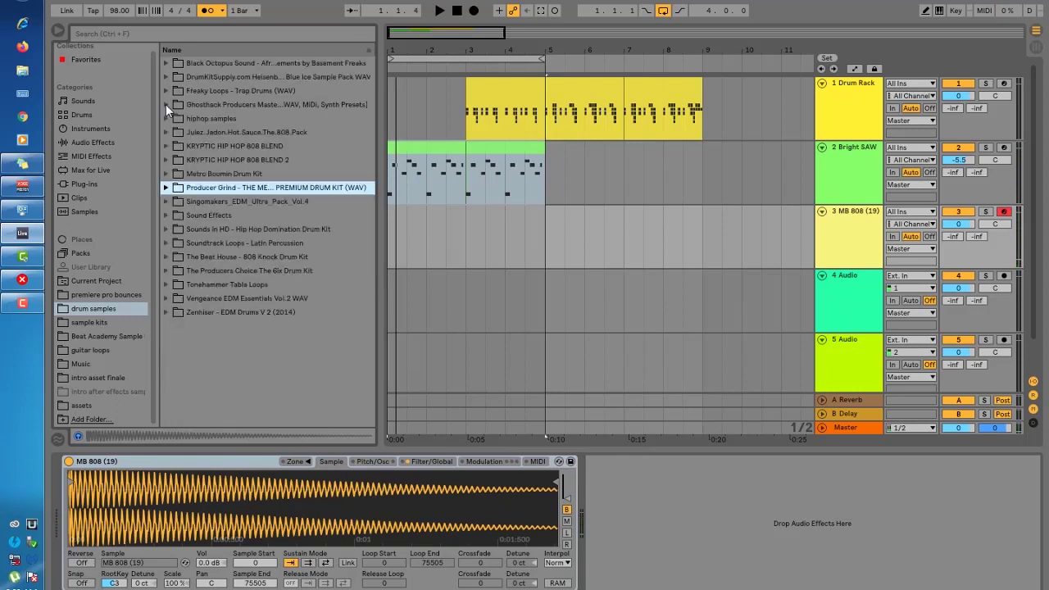
Add a Spectrum audio effect directly after the Sampler on the MB 808 (19) track.
left_click(91, 129)
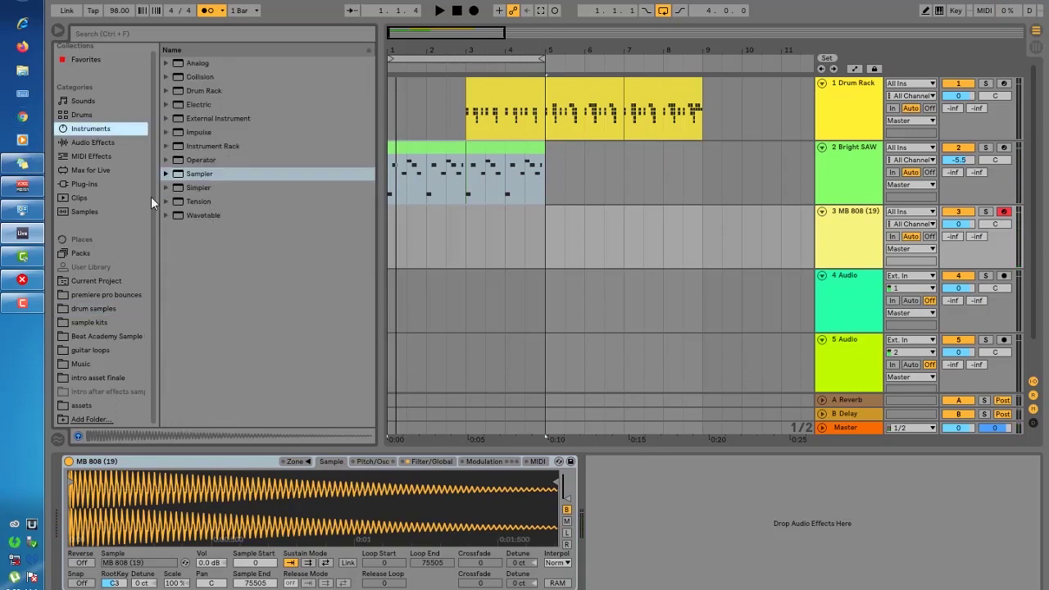
left_click(101, 143)
scroll(286, 319, "down", 5)
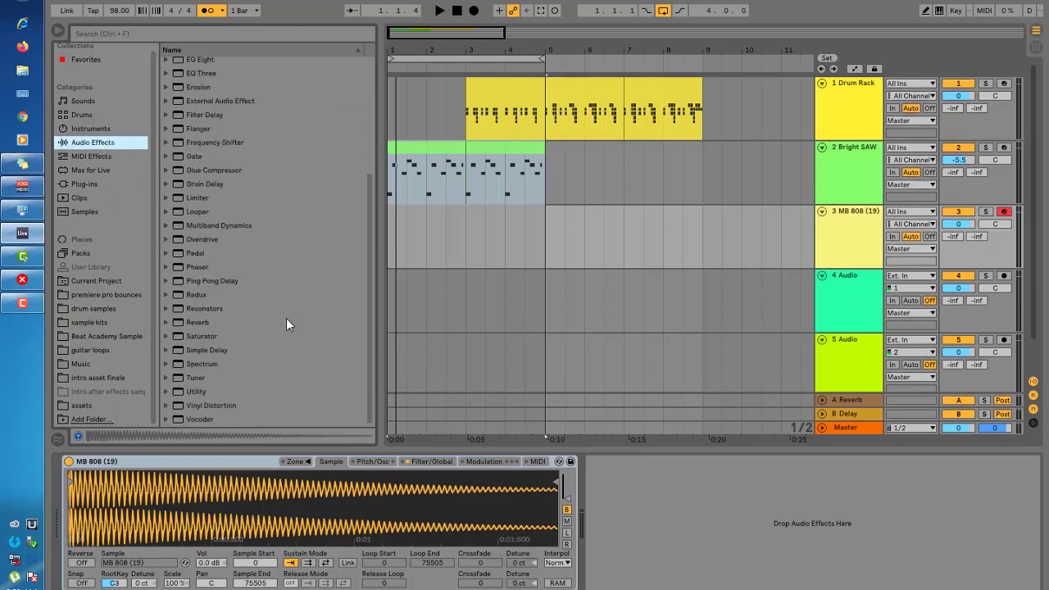
left_click_drag(203, 363, 648, 529)
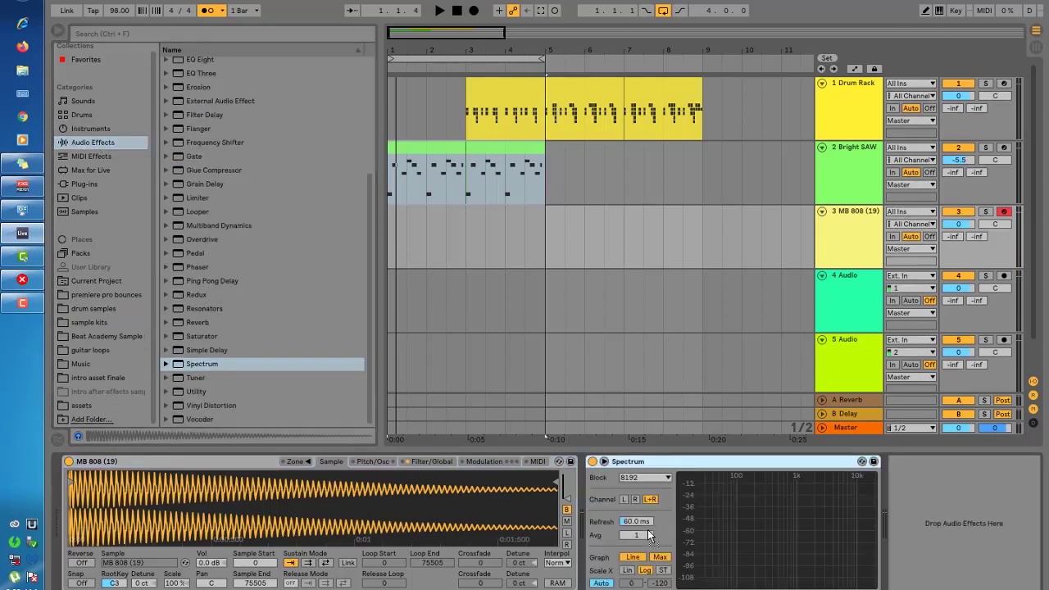
Add a Tuner audio effect after Spectrum on the MB 808 (19) track.
left_click(203, 376)
left_click_drag(954, 477, 955, 480)
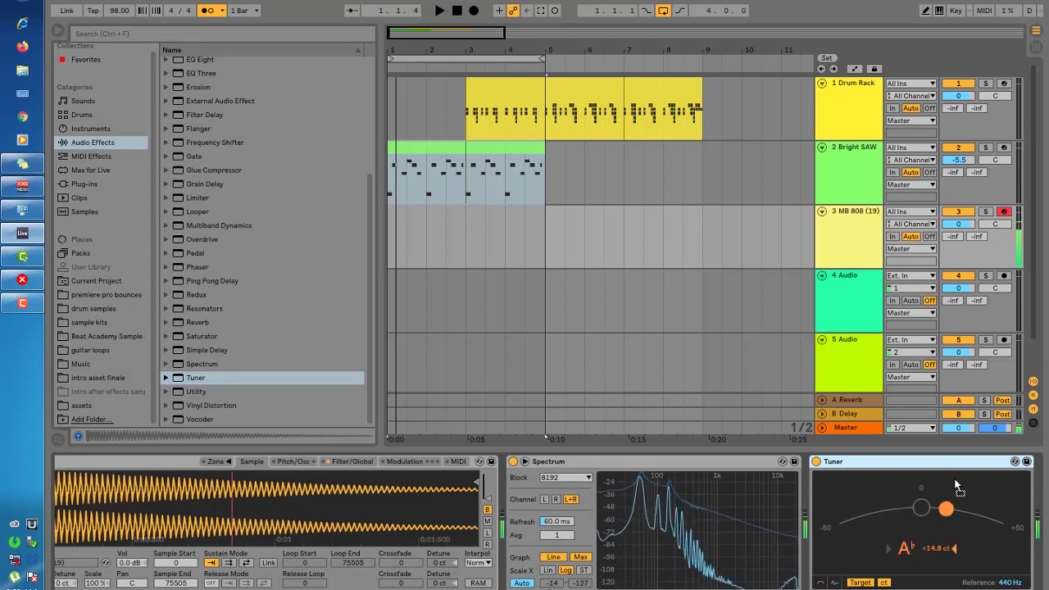
Set the Detune in the Sampler's Pitch/Osc settings to -14 ct, checking the pitch with Spectrum and Tuner.
scroll(829, 469, "left", 2)
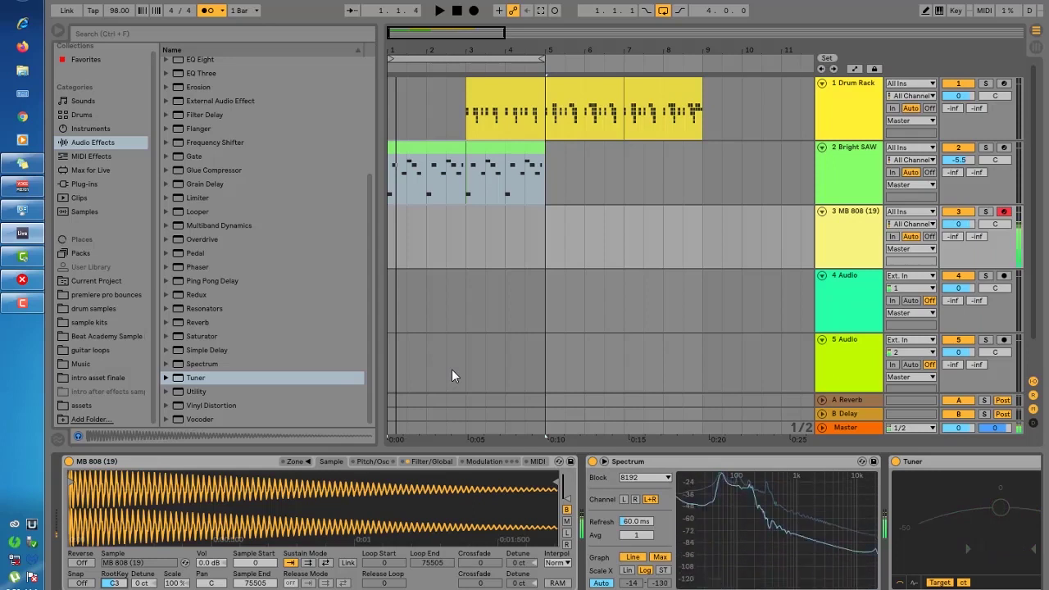
mouse_move(720, 512)
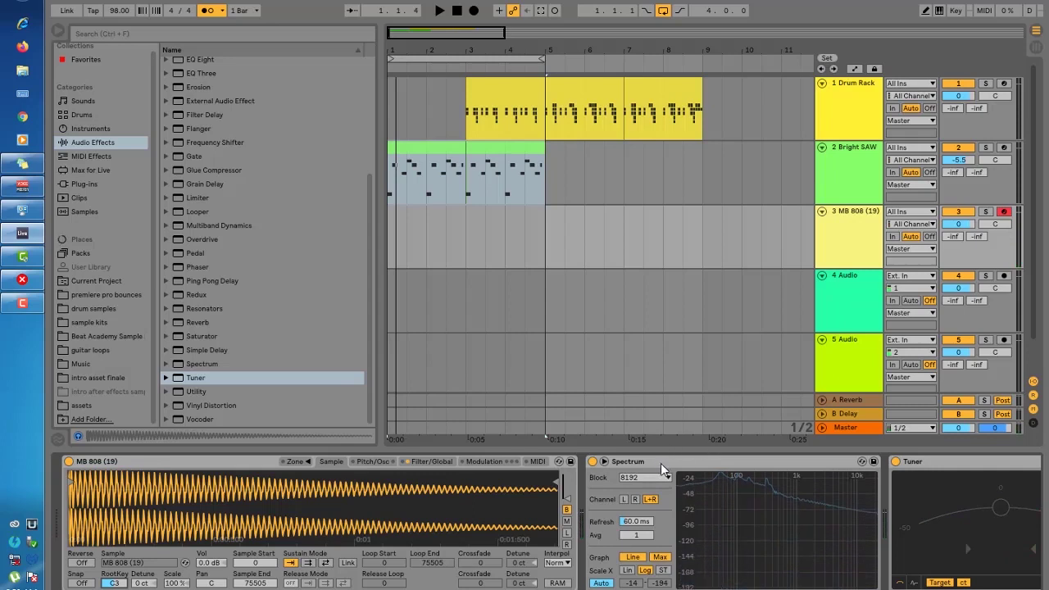
mouse_move(724, 479)
left_click_drag(118, 585, 119, 589)
left_click(371, 463)
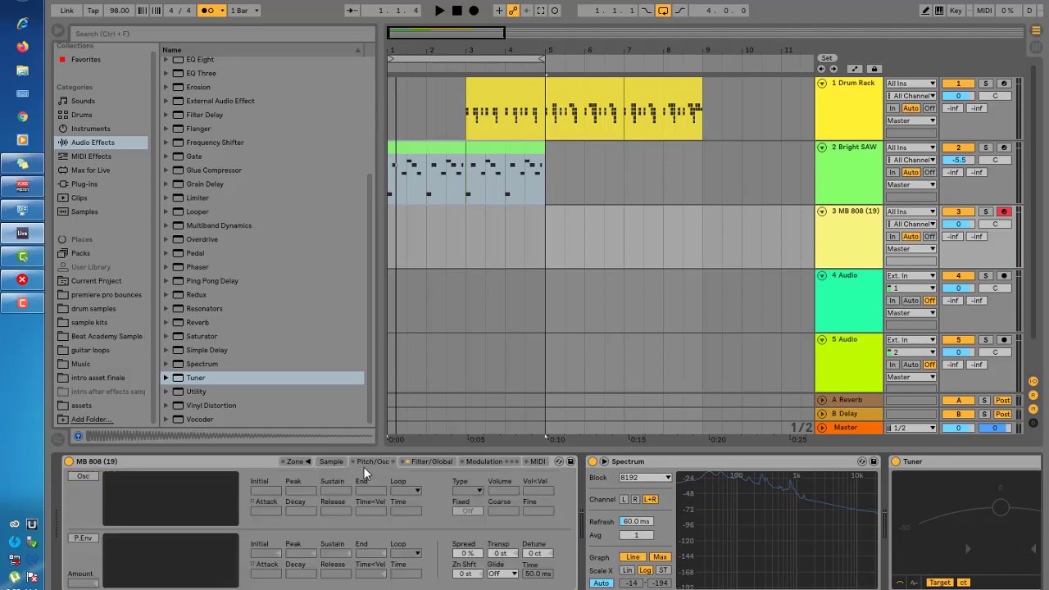
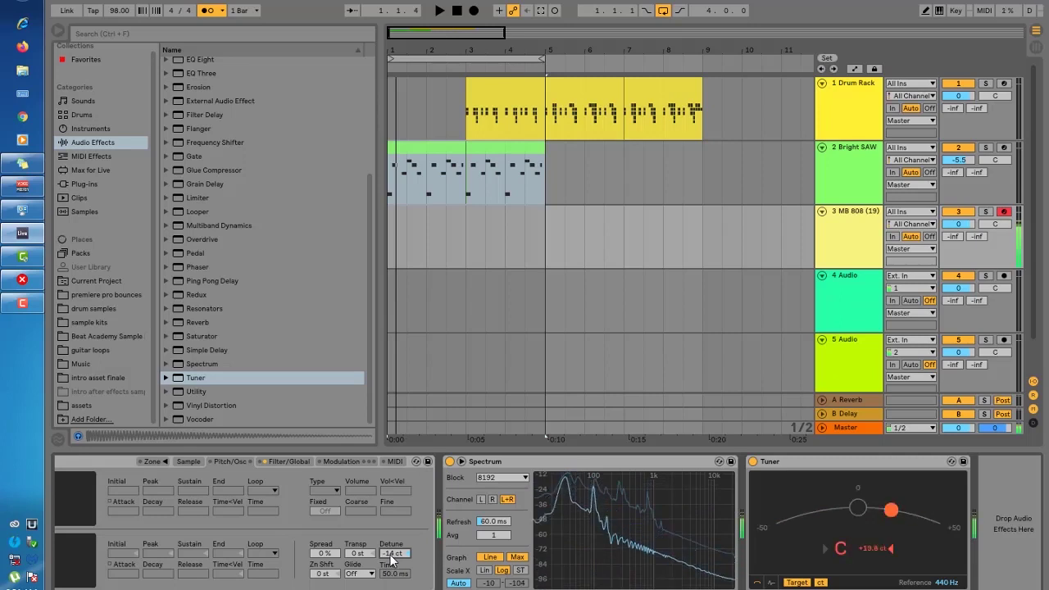
mouse_move(650, 496)
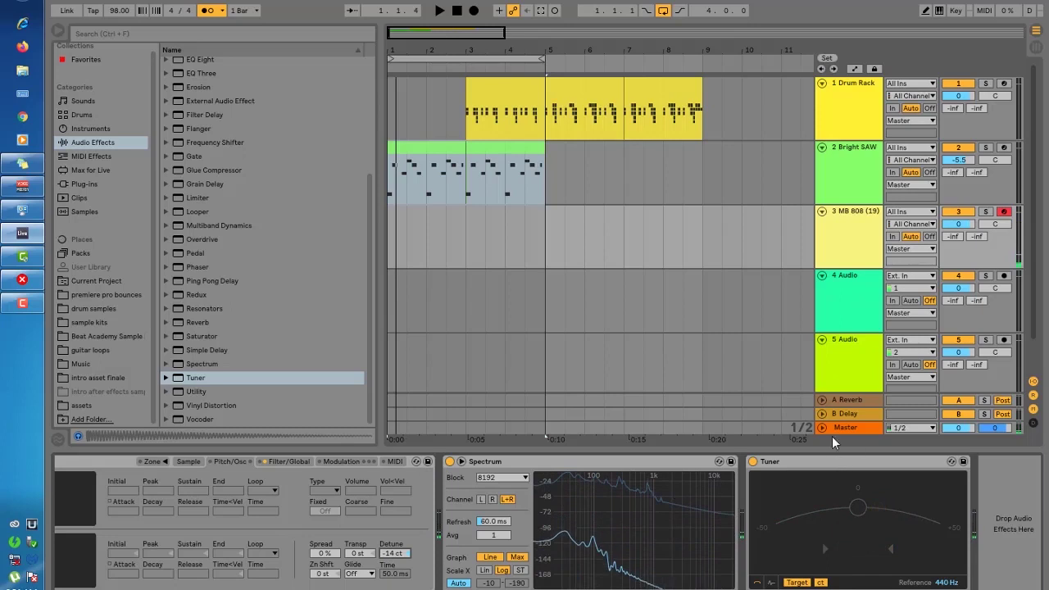
Insert an empty two-bar MIDI clip on the MB 808 (19) track from bar 1 to bar 3.
left_click_drag(547, 252, 391, 250)
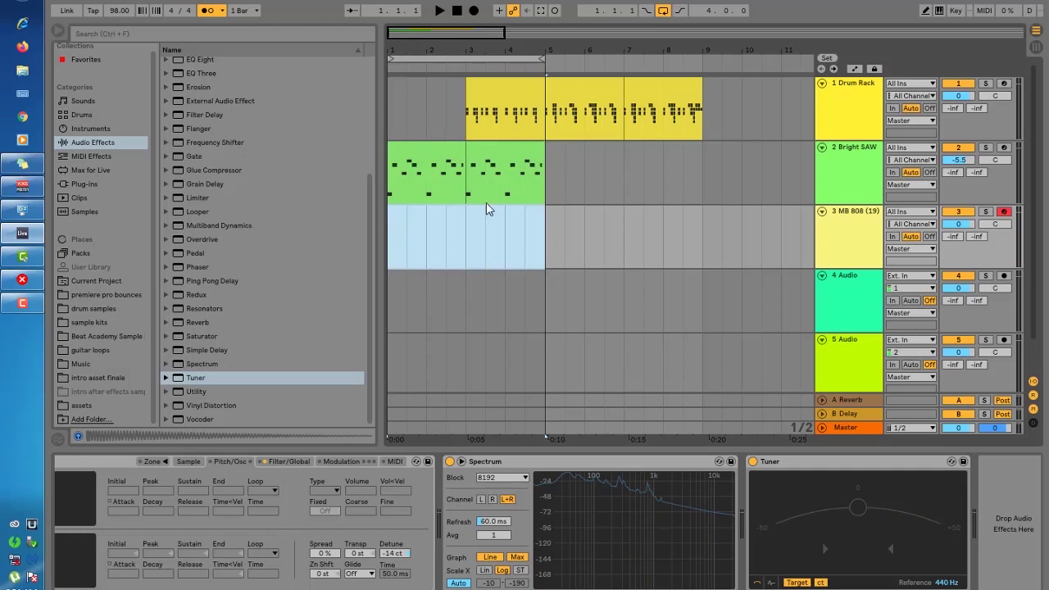
left_click_drag(468, 253, 391, 261)
right_click(424, 247)
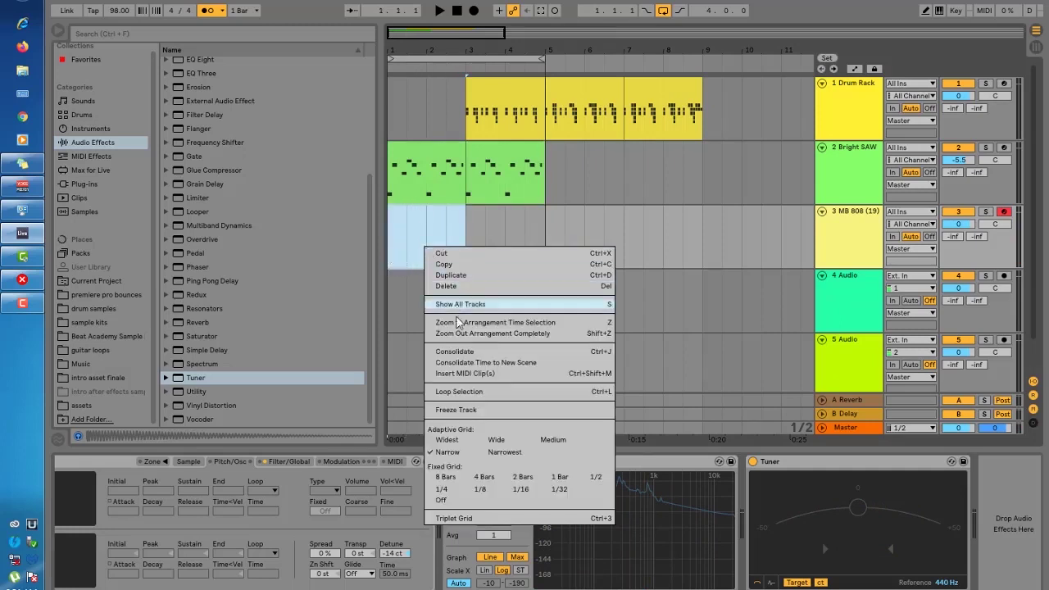
left_click(464, 374)
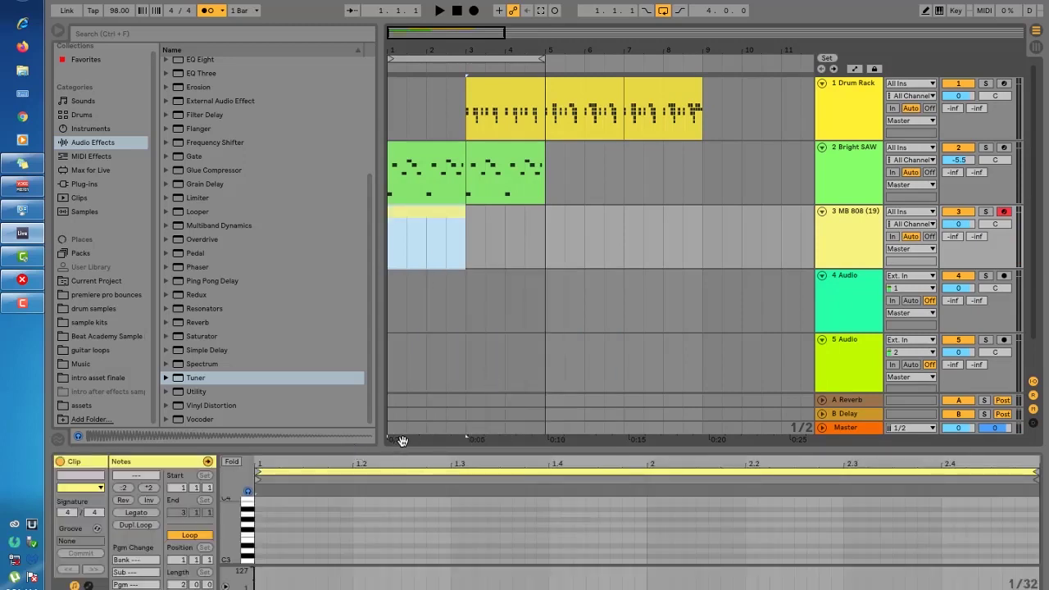
Enlarge the clip's note editor and add a short D3 note at the start of bar 1.
left_click_drag(405, 452, 387, 217)
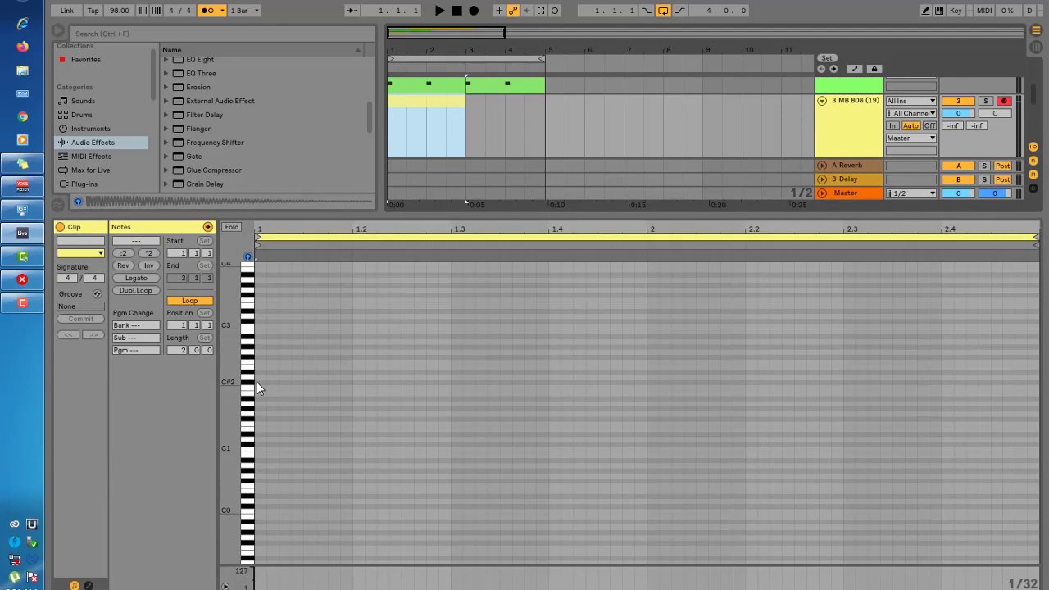
scroll(302, 359, "up", 3)
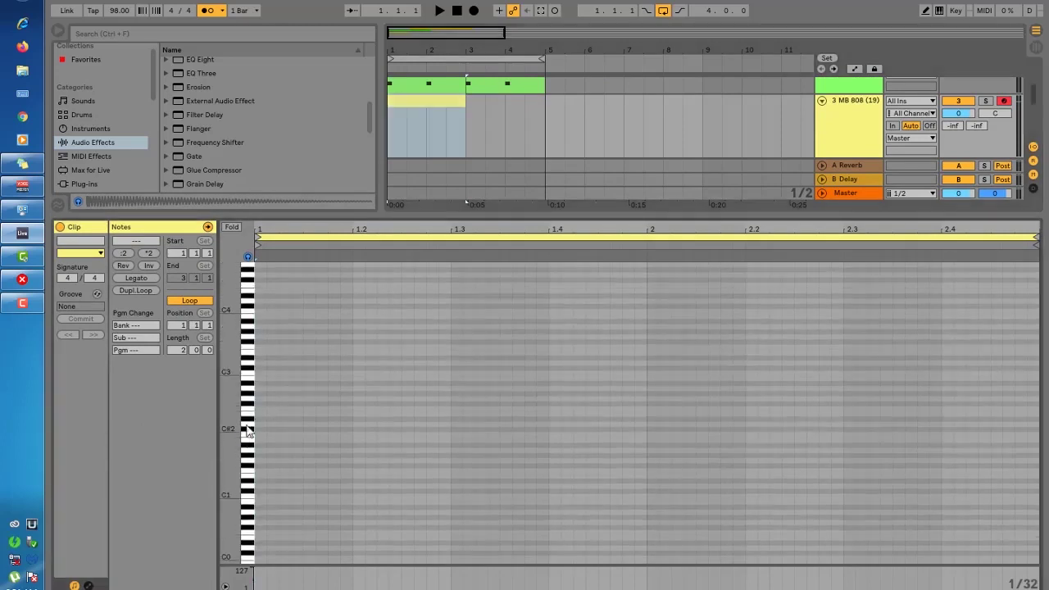
left_click_drag(238, 337, 237, 415)
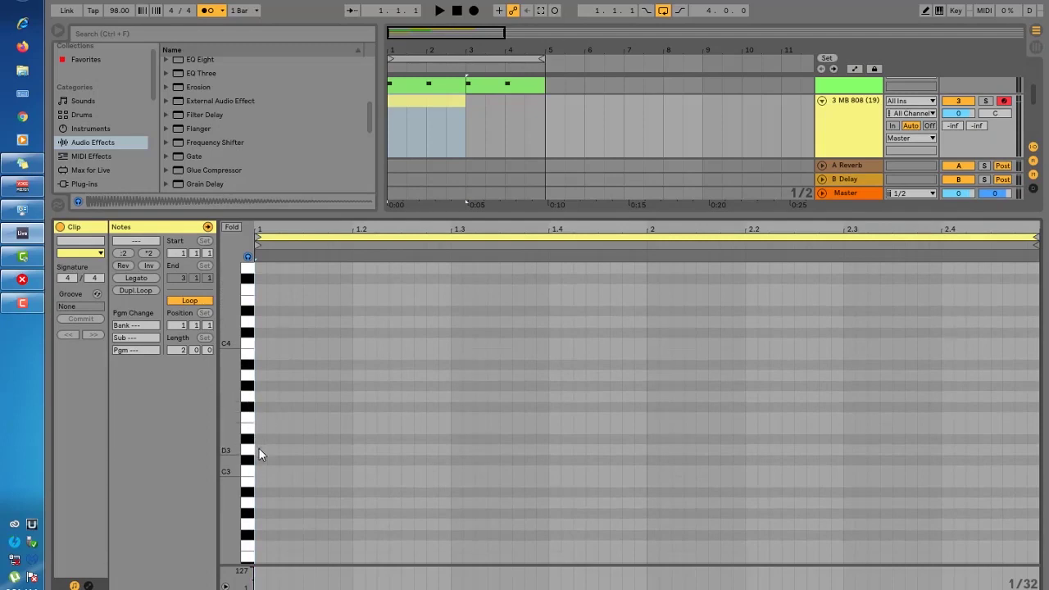
double_click(259, 450)
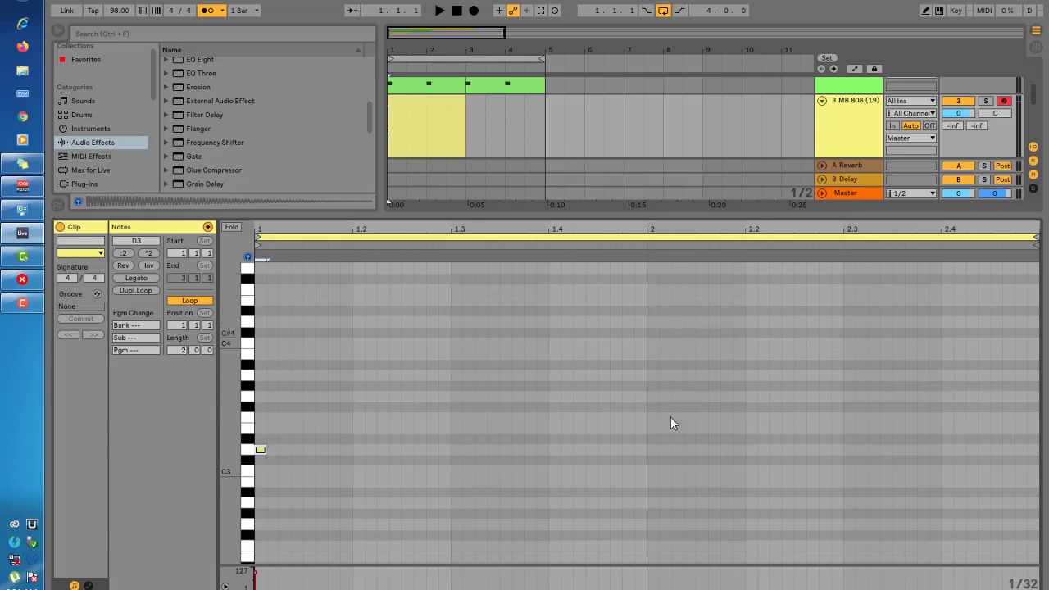
Set the note editor to a fixed 1/32 grid, extend the D3 note to beat 1.2 and play it.
left_click(633, 238)
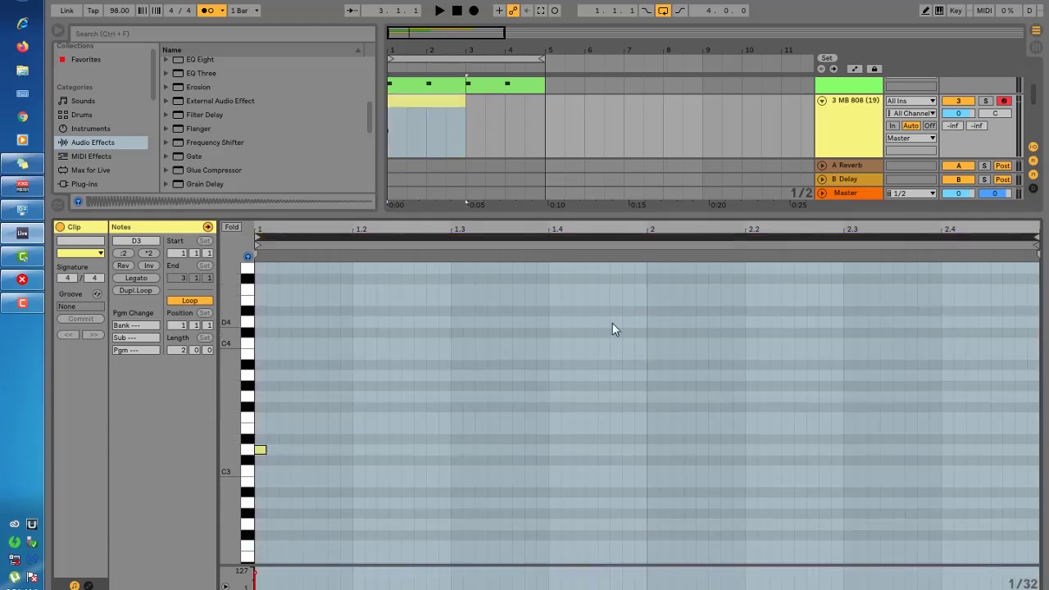
right_click(572, 338)
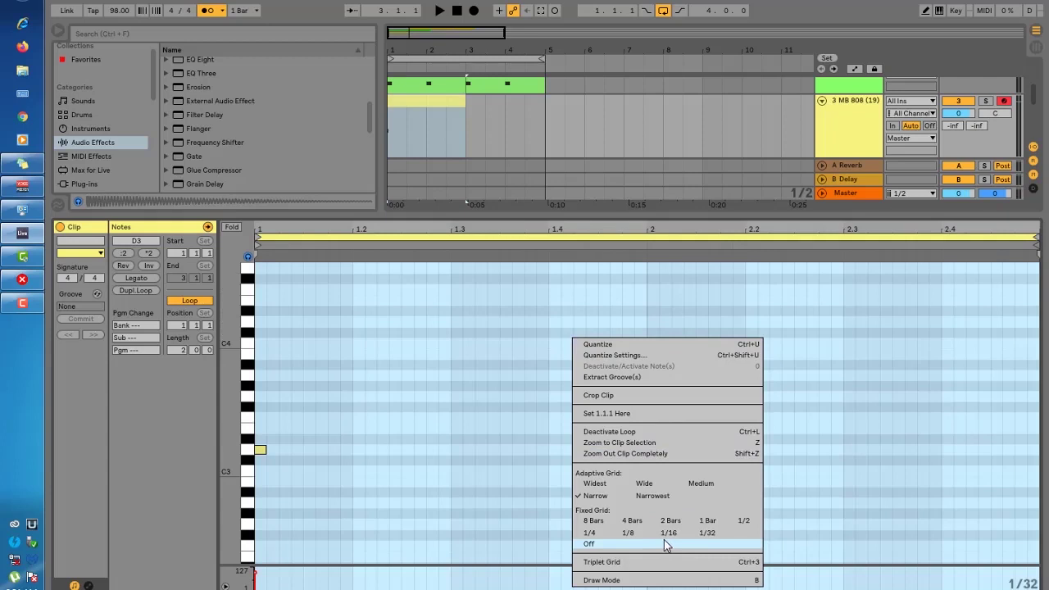
left_click(706, 533)
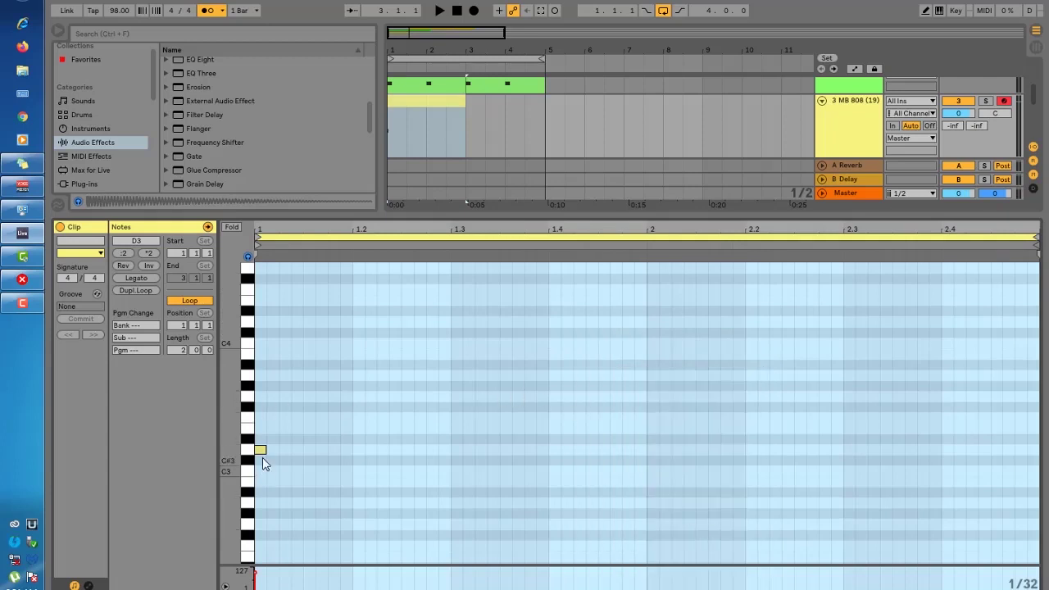
left_click_drag(266, 450, 351, 449)
key("space")
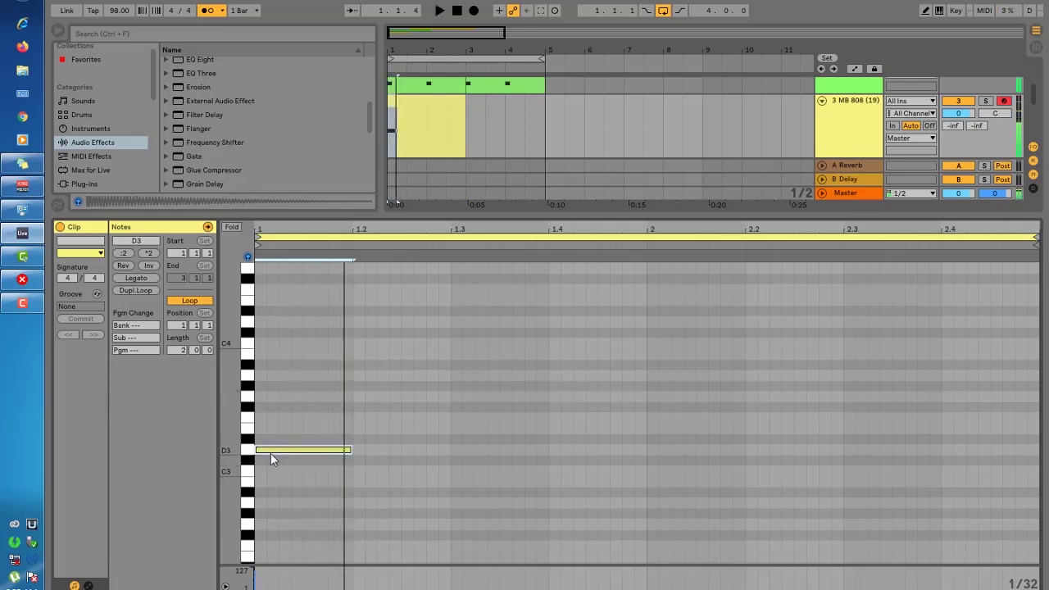
Try to mute the Bright SAW track and play back the opening of the 808 clip.
left_click(870, 135)
scroll(870, 135, "up", 3)
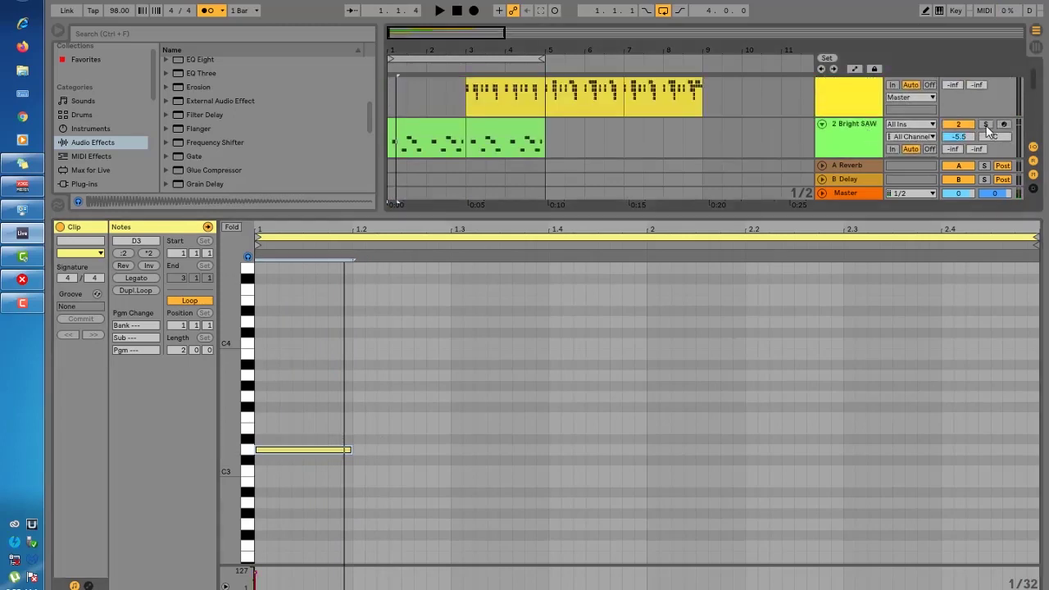
left_click(966, 125)
scroll(514, 134, "down", 3)
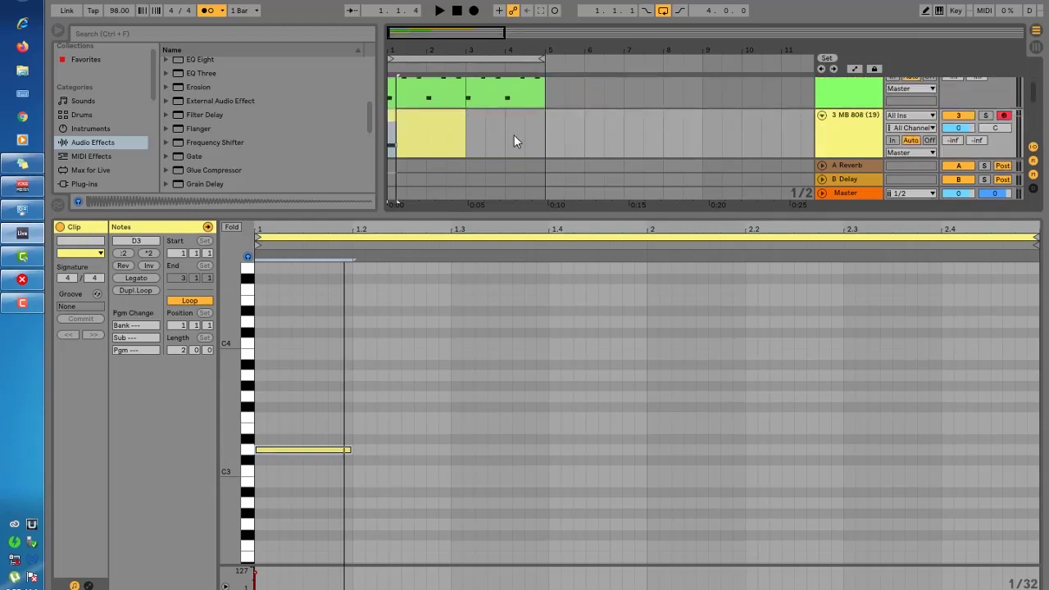
key("space")
key("space")
key("space")
key("space")
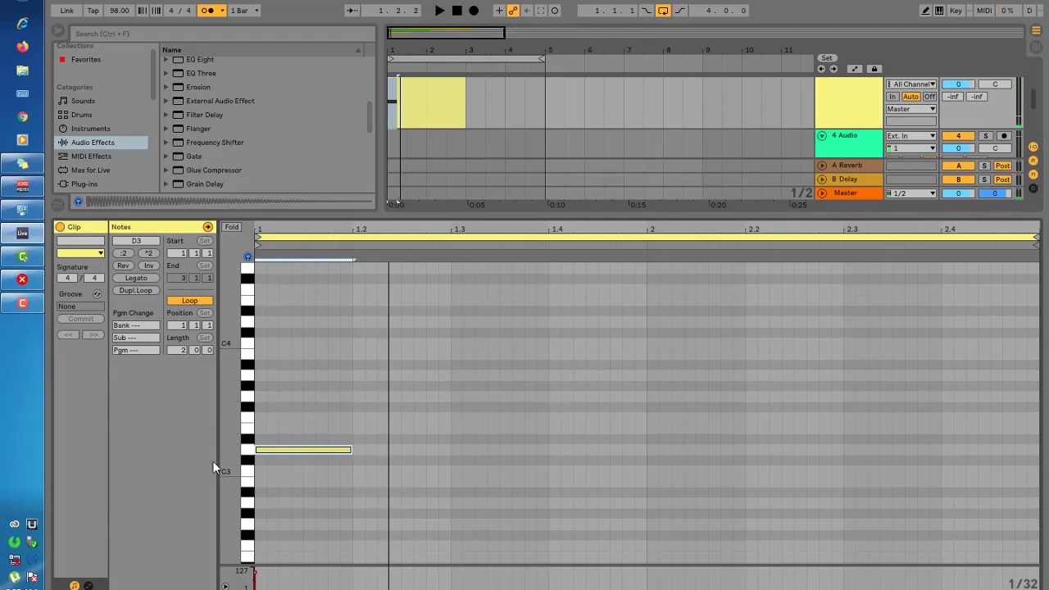
Add a second D3 note spanning beats 1.2 to 1.4 in the 808 clip and play it.
double_click(364, 449)
left_click_drag(364, 450, 548, 457)
key("space")
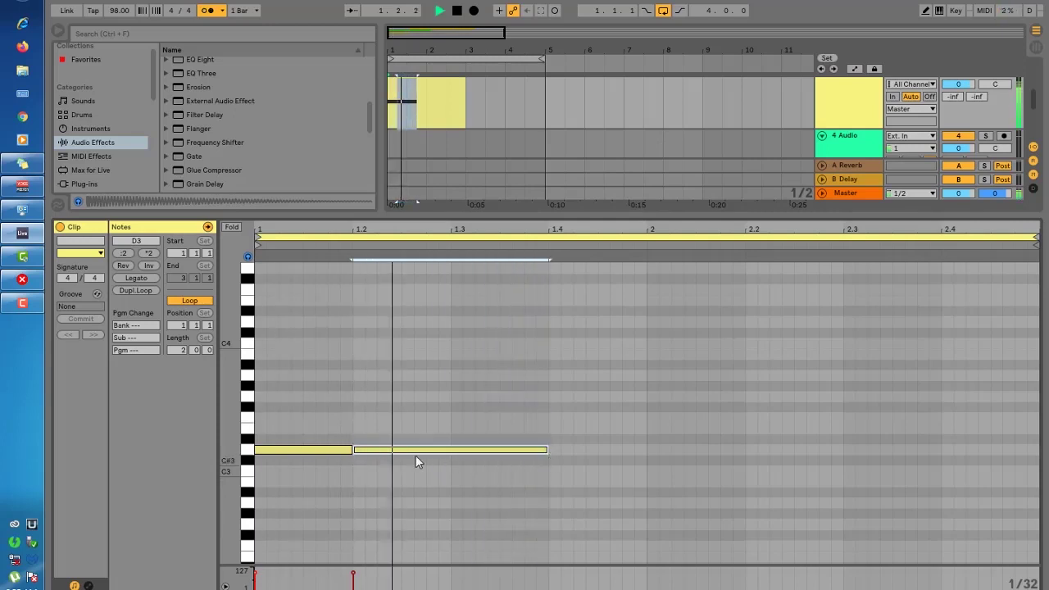
Add an E3 note spanning beats 1.4 to 2 in the 808 clip and play it back.
left_click(560, 429)
double_click(551, 438)
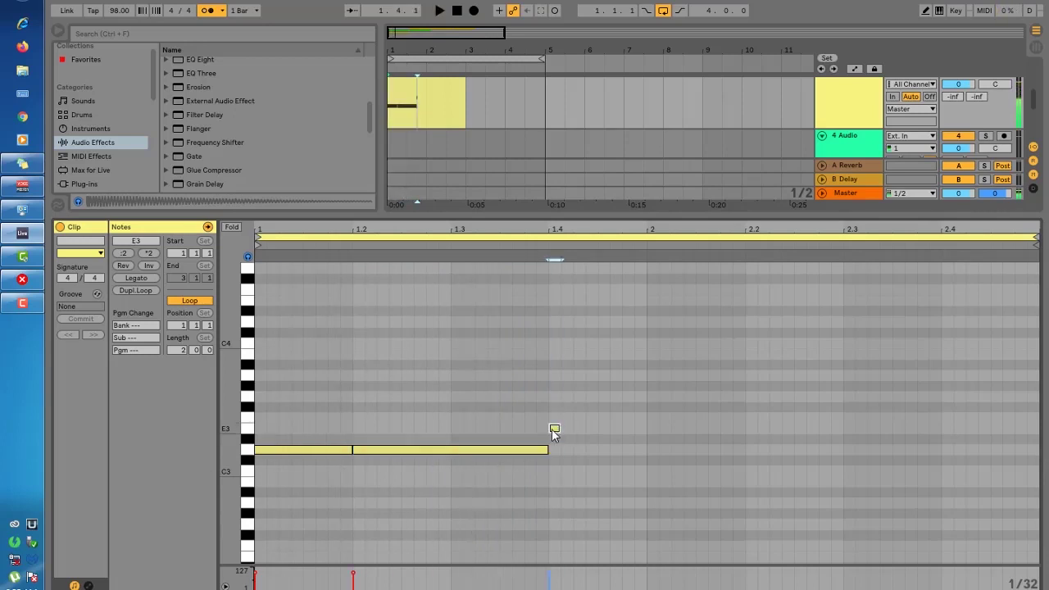
left_click_drag(553, 439, 651, 425)
key("space")
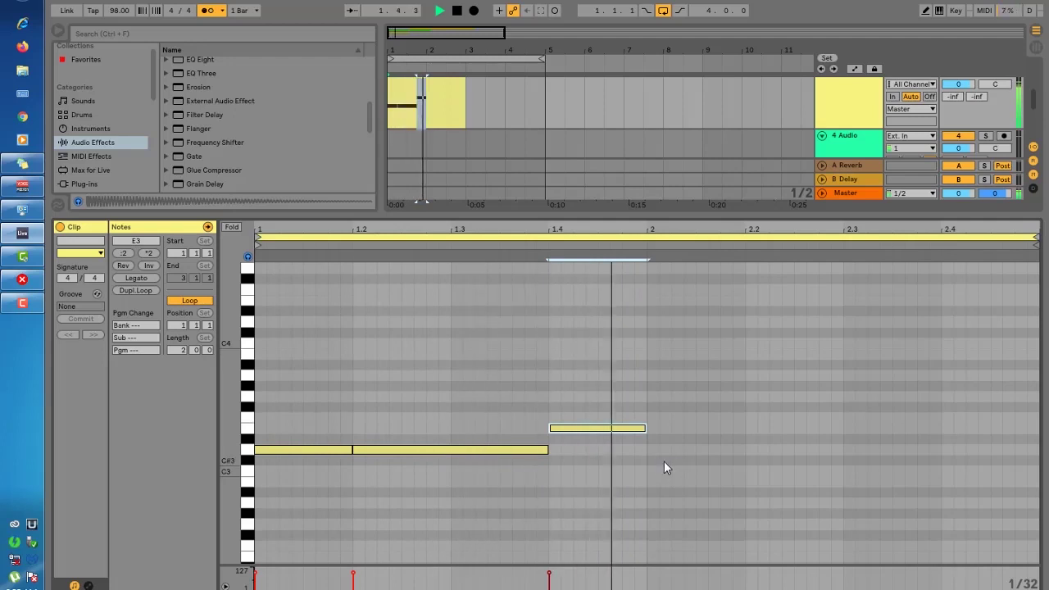
mouse_move(584, 431)
left_mouse_down()
mouse_move(580, 440)
mouse_move(580, 427)
left_mouse_up()
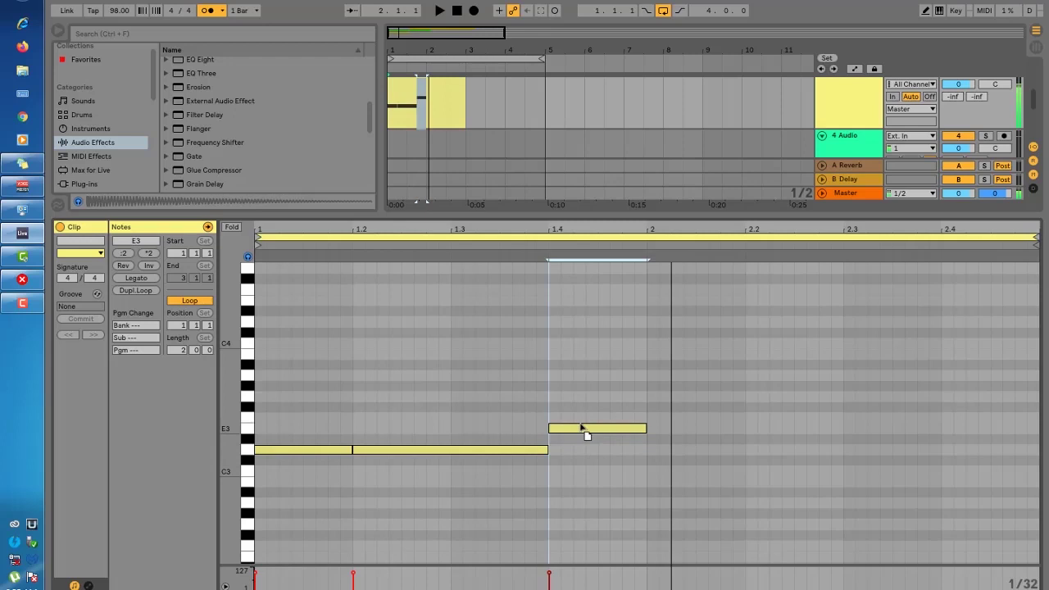
key("space")
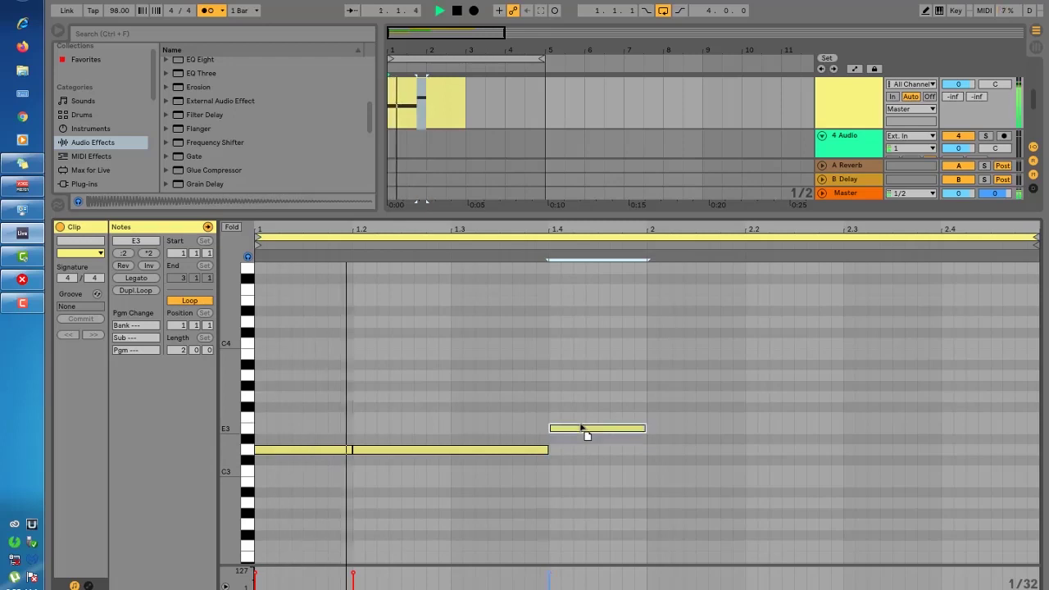
key("space")
Add a D3 note spanning beats 2 to 2.2 in the 808 clip and play it back.
double_click(647, 449)
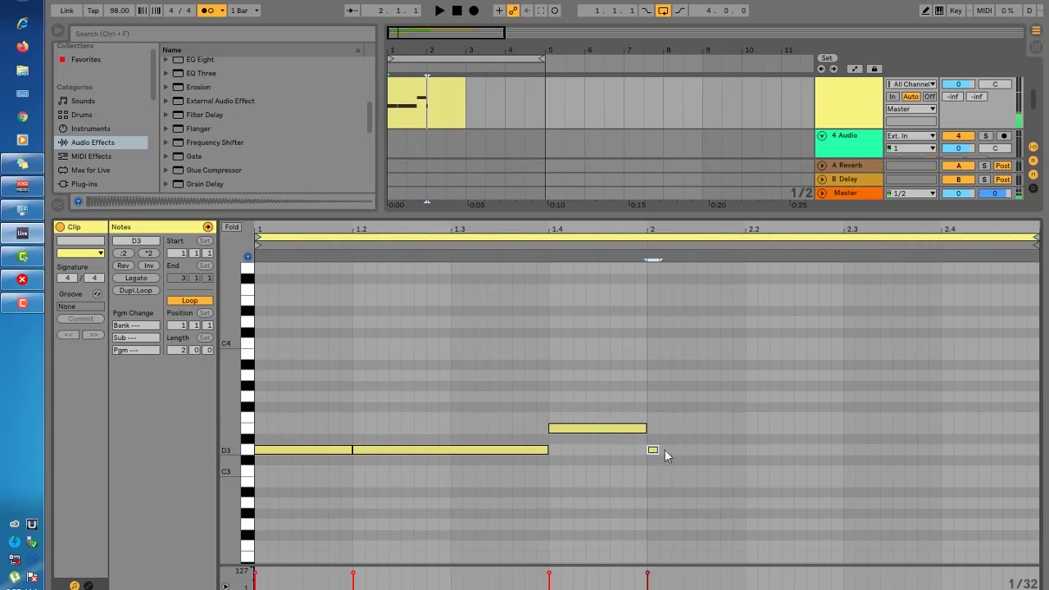
left_click_drag(654, 449, 719, 450)
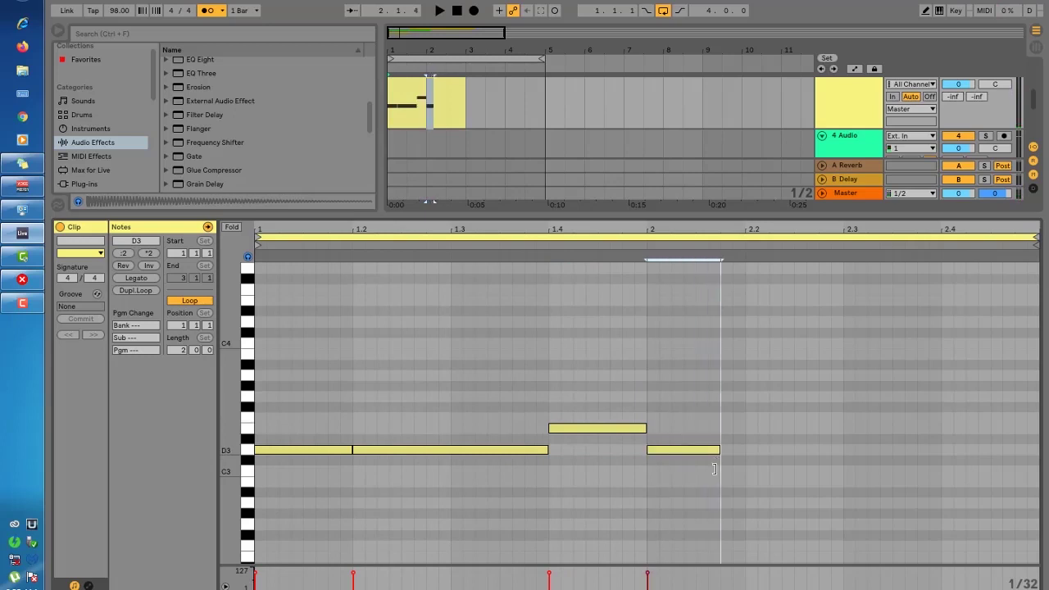
key("space")
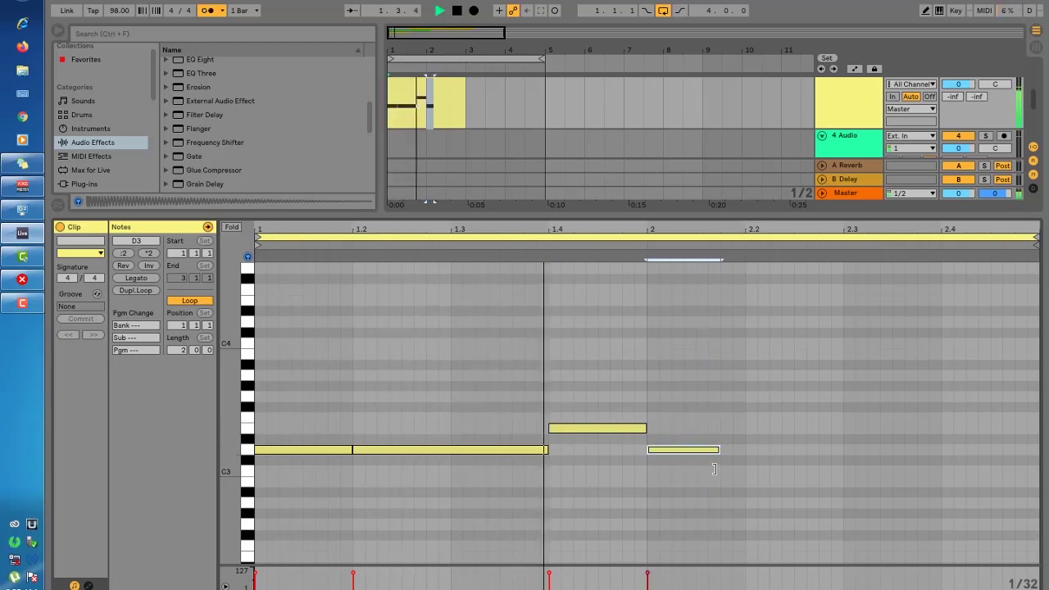
key("space")
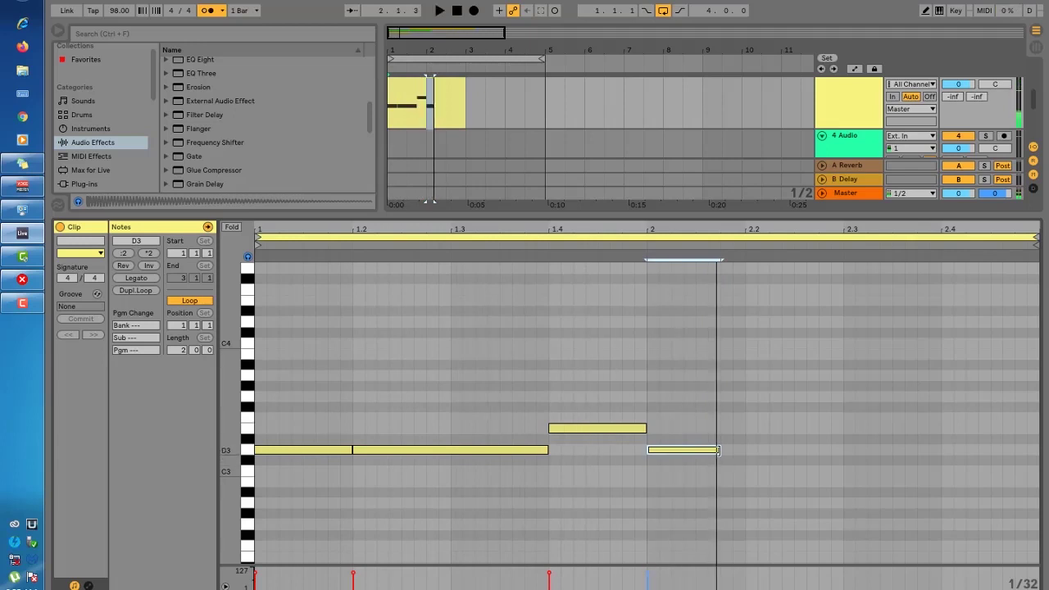
left_click_drag(719, 449, 742, 451)
key("space")
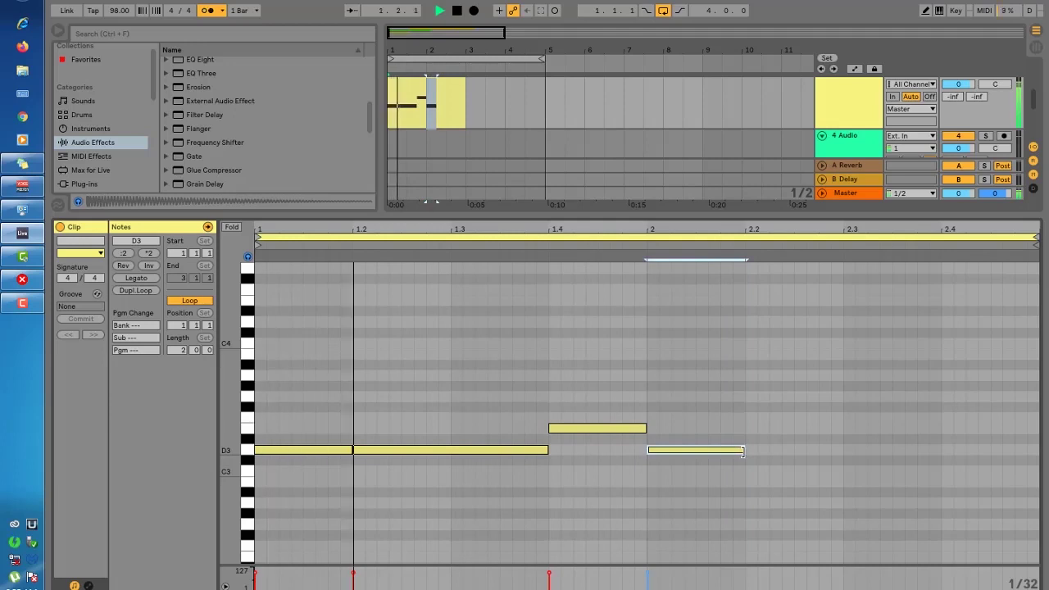
key("space")
Add another D3 note spanning beats 2.2 to 2.3 and play the bass line.
left_click(759, 452)
double_click(752, 450)
double_click(752, 450)
left_click_drag(751, 449, 840, 455)
key("space")
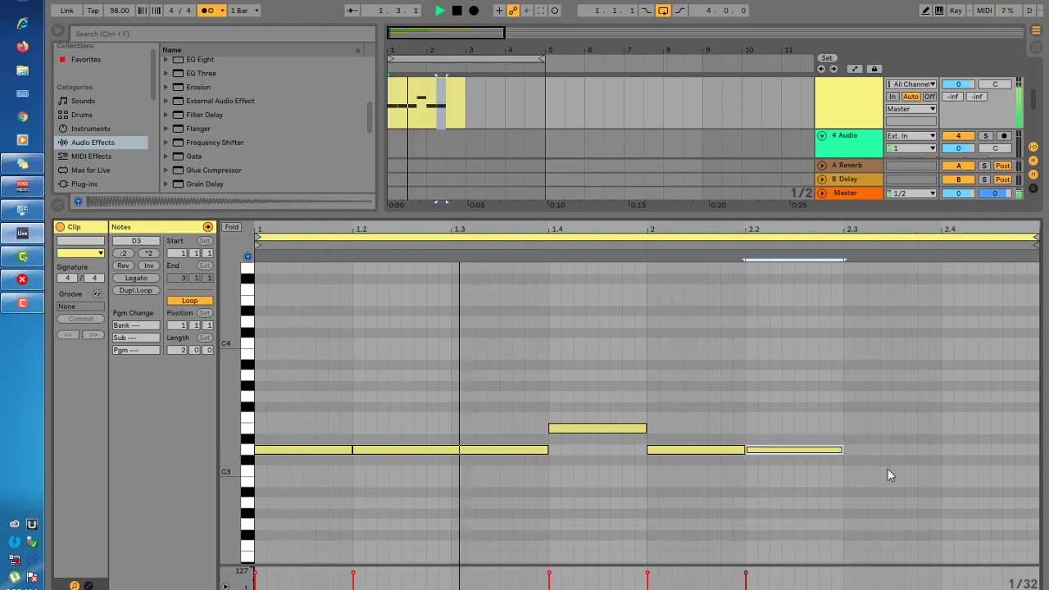
scroll(880, 473, "down", 4)
key("space")
Add an A#2 note spanning beats 2.3 to 2.4 in the 808 clip and start playback.
left_click(853, 396)
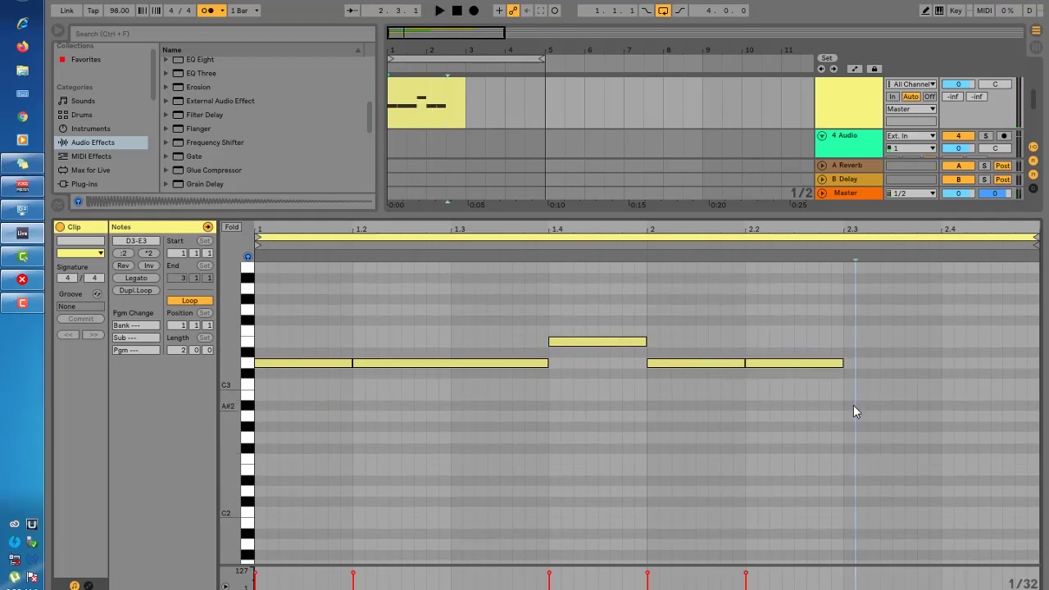
key("b")
left_click_drag(852, 406, 942, 407)
key("space")
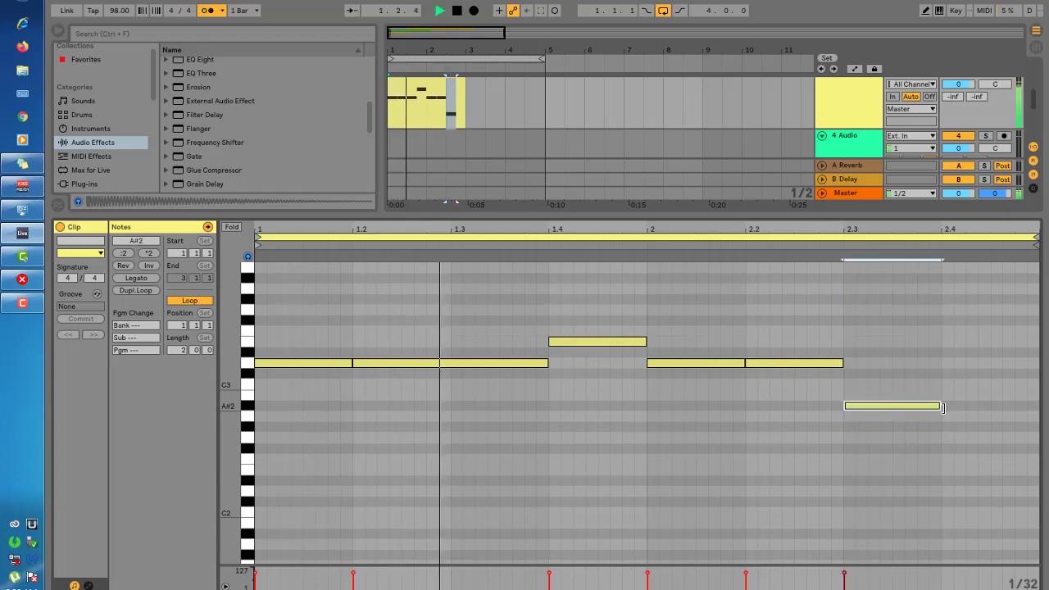
Add an A2 note from beat 2.4 to the end of the clip and play the whole bass line.
left_click(948, 420)
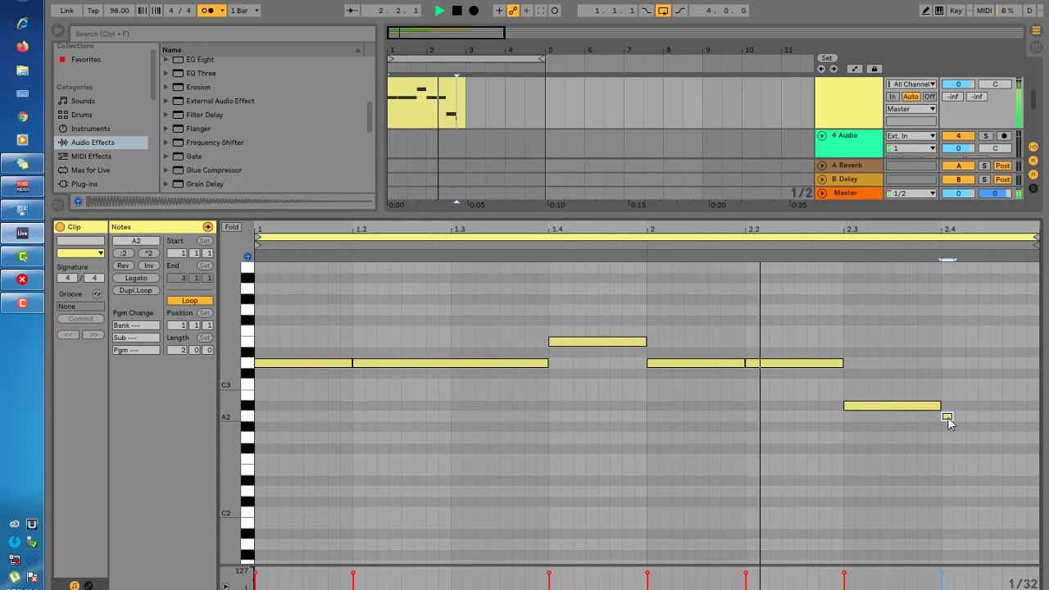
left_click_drag(948, 415, 1039, 421)
key("space")
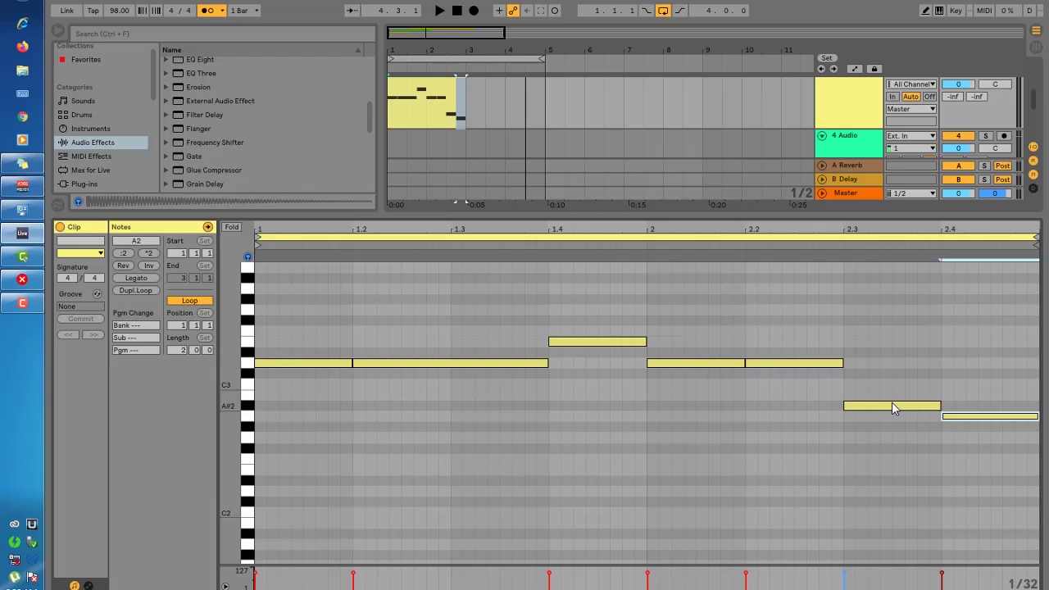
key("space")
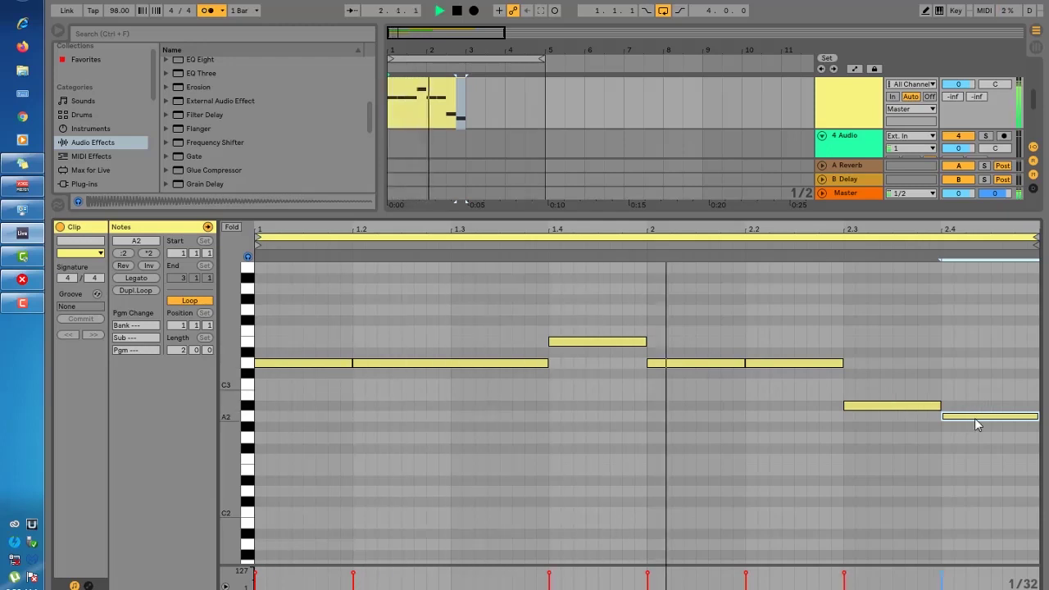
key("space")
Shrink the note editor, show the MB 808 track's devices and raise the Sampler volume to -6.19 dB during playback.
left_click_drag(600, 215, 602, 505)
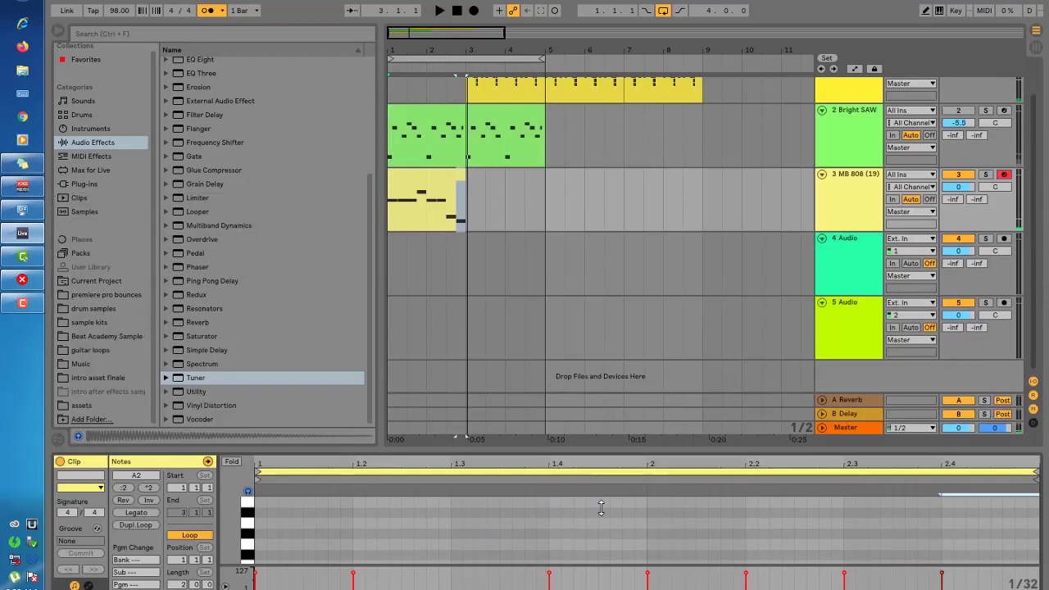
left_click(432, 183)
left_click(780, 192)
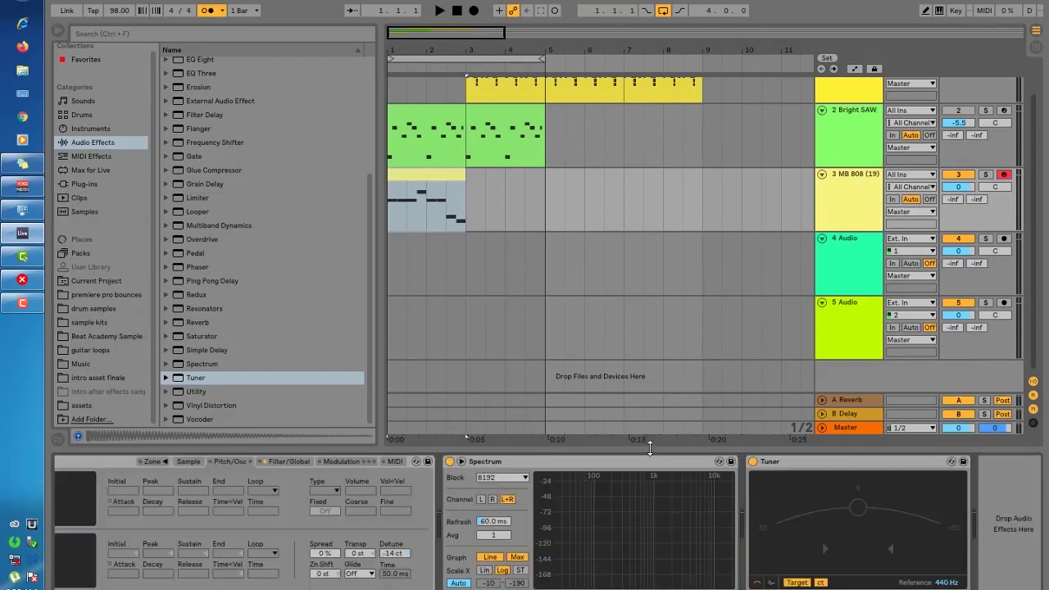
left_click(279, 463)
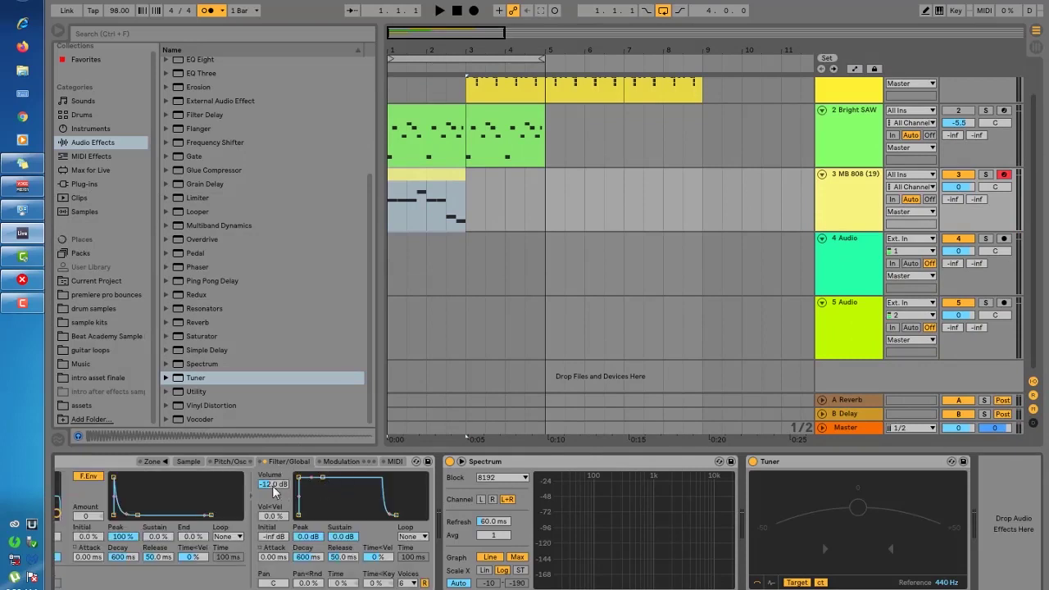
key("space")
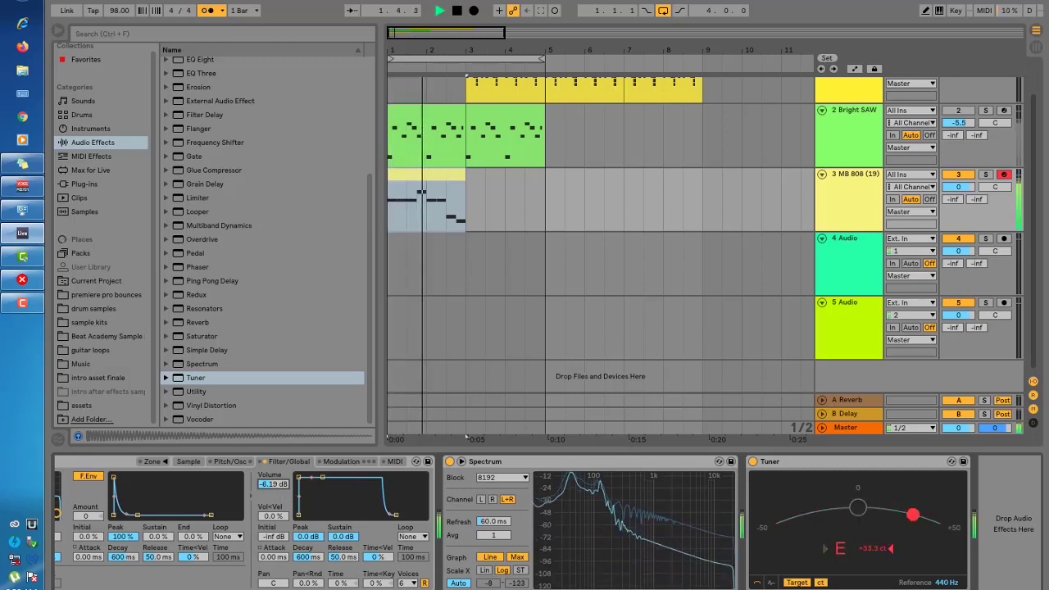
key("space")
Add the Amp audio effect after the Tuner on the MB 808 track and play the bass through it.
scroll(220, 169, "up", 2)
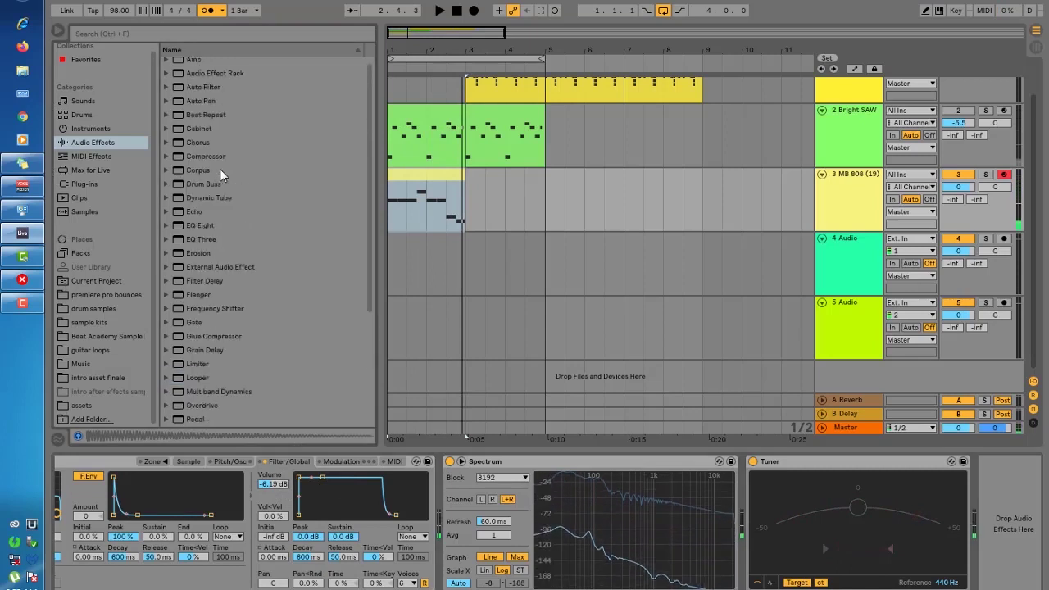
scroll(220, 169, "up", 2)
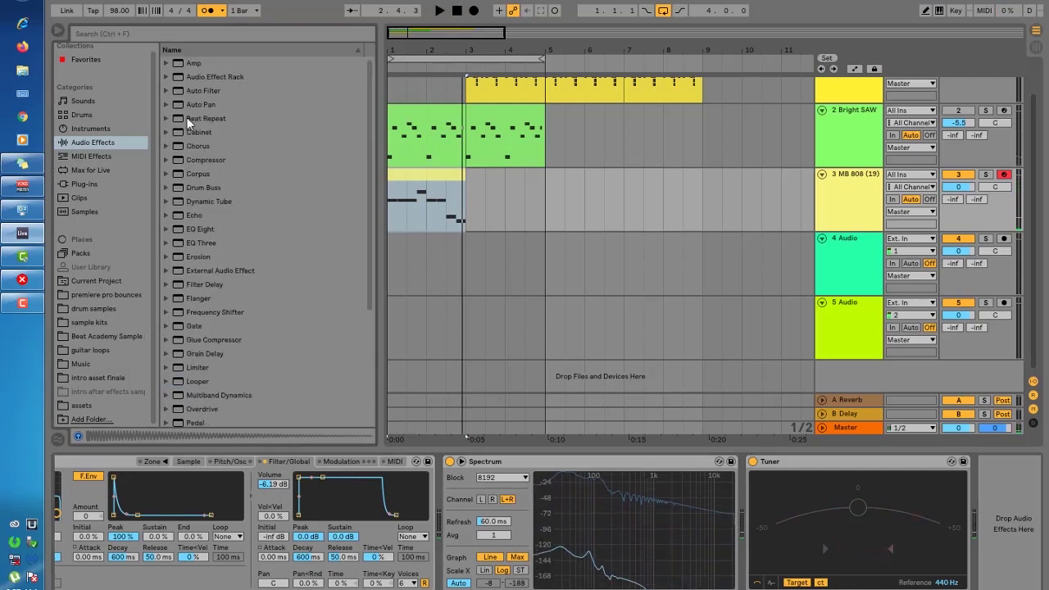
left_click(179, 66)
scroll(262, 242, "down", 4)
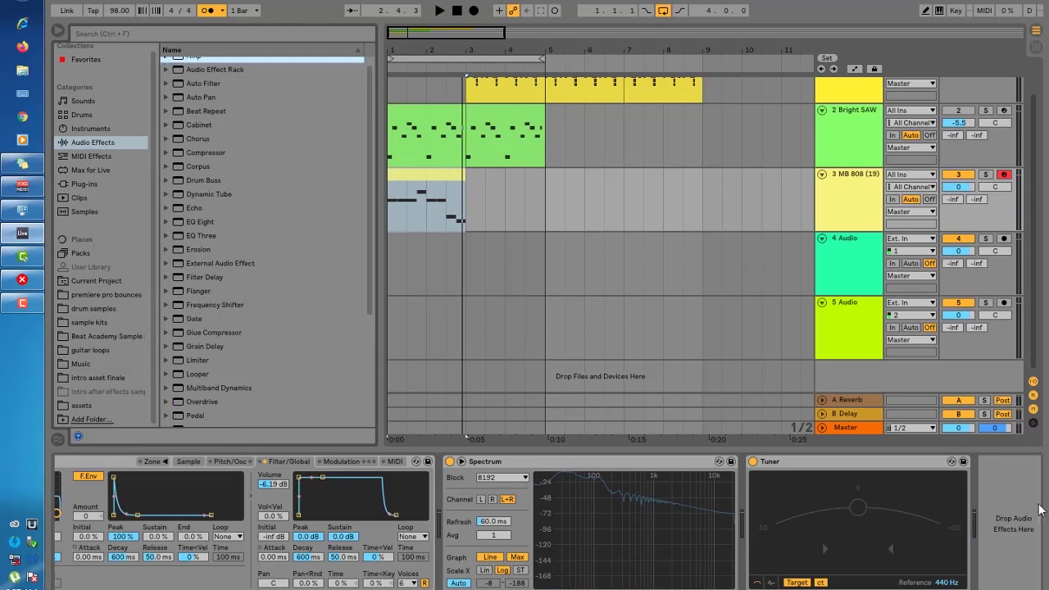
scroll(252, 159, "up", 4)
left_click(166, 64)
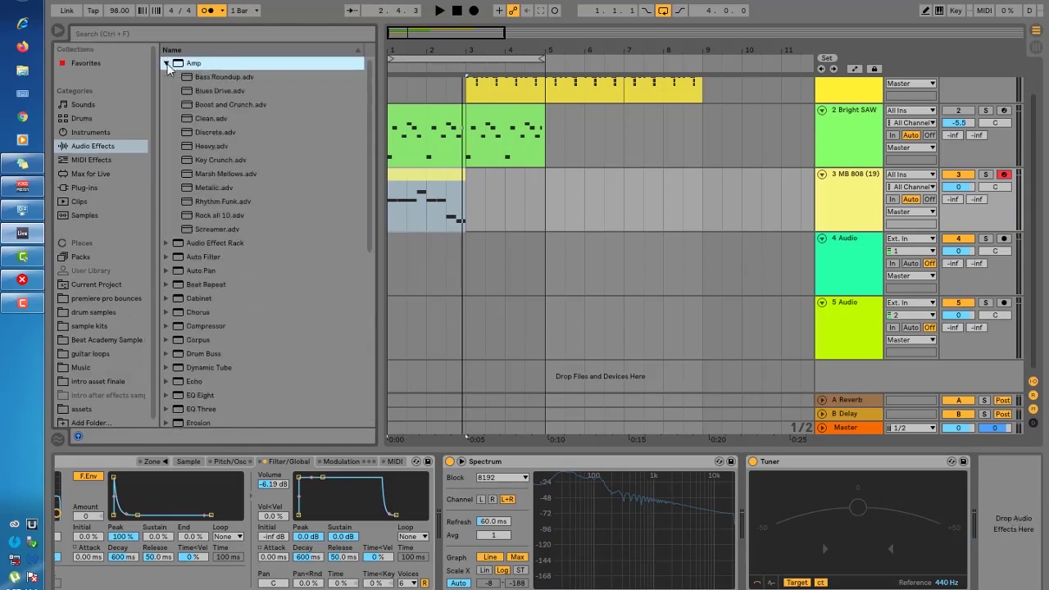
left_click(167, 64)
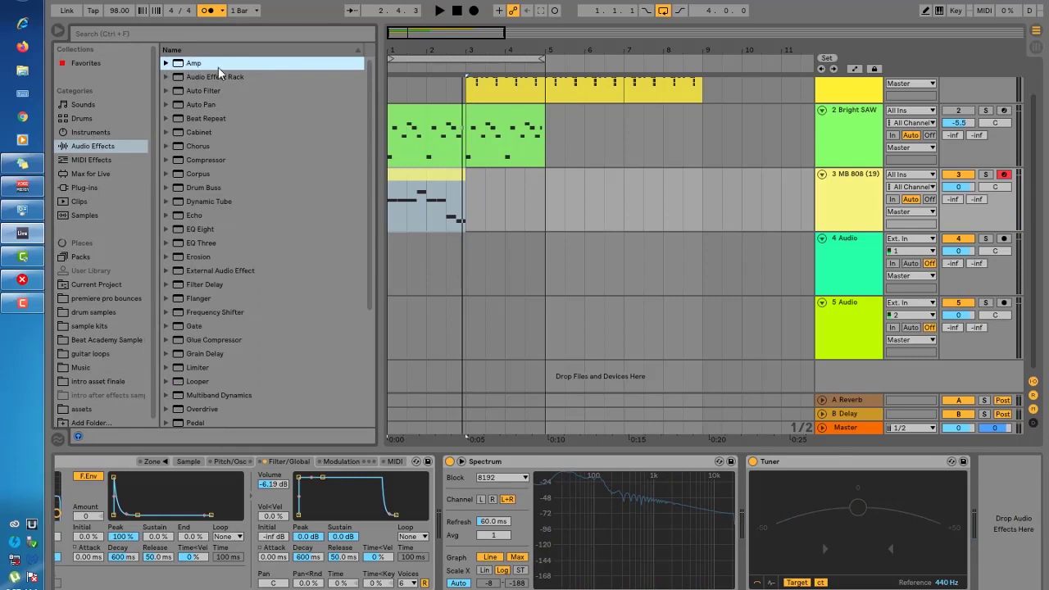
scroll(988, 516, "down", 4)
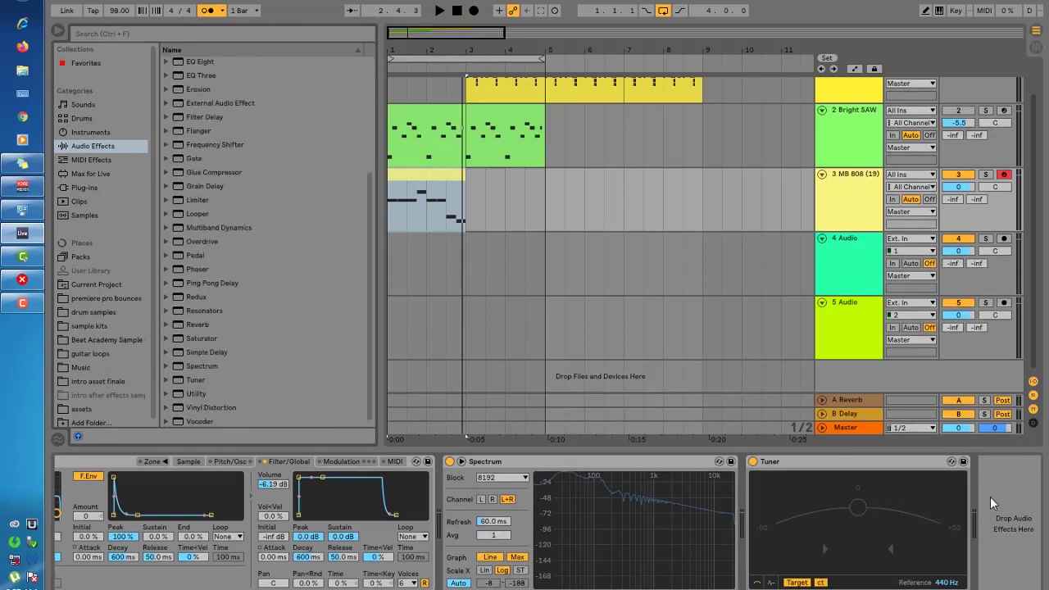
scroll(265, 159, "up", 4)
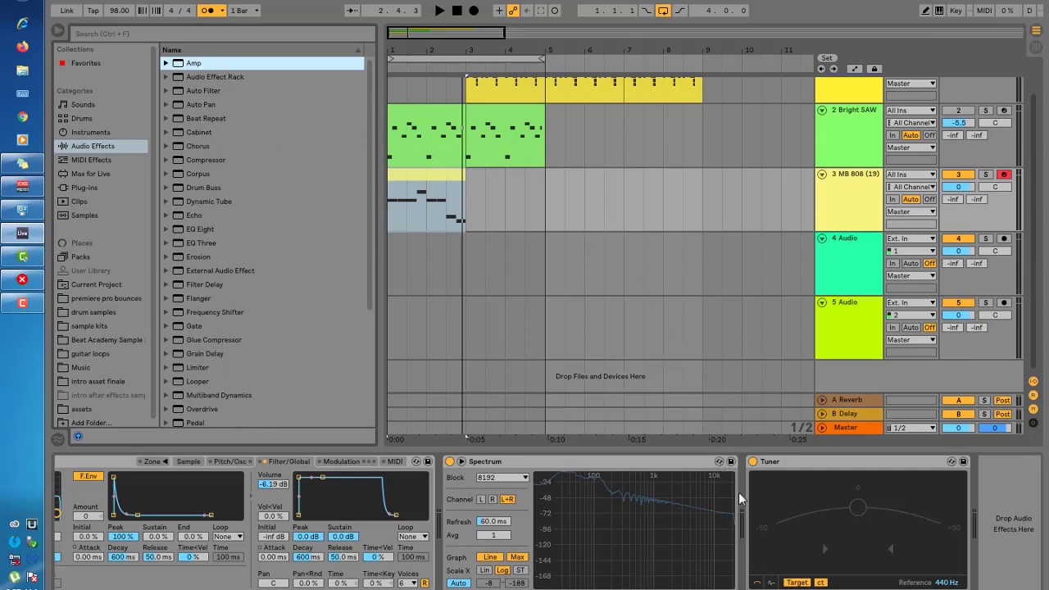
scroll(265, 163, "down", 4)
scroll(222, 123, "up", 3)
scroll(219, 131, "up", 1)
left_click_drag(196, 63, 1004, 524)
key("space")
key("space")
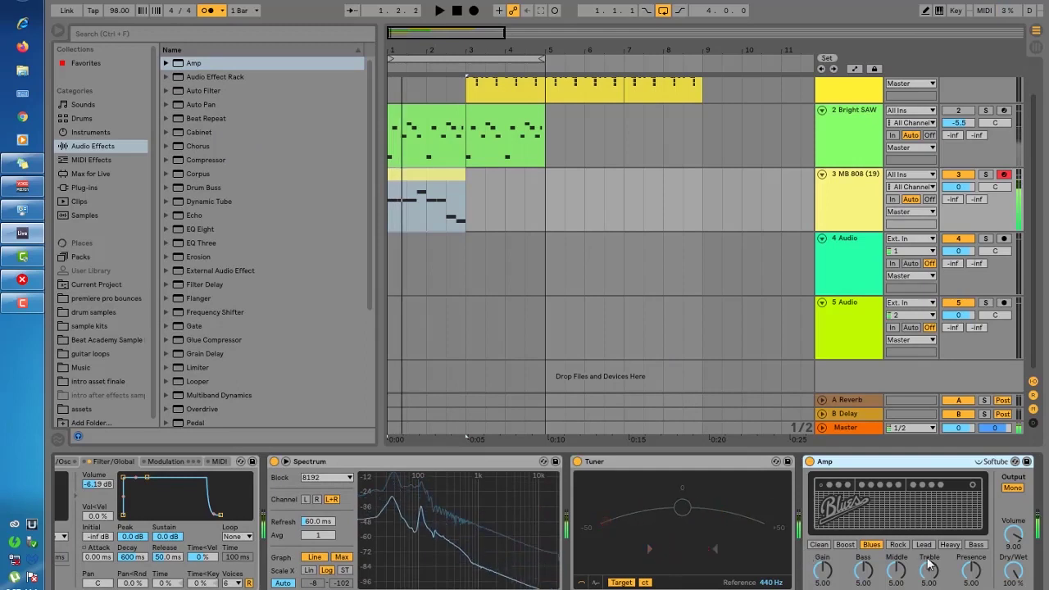
Lower the Amp's Dry/Wet to 38.1% while playing the 808 clip.
left_click(1008, 579)
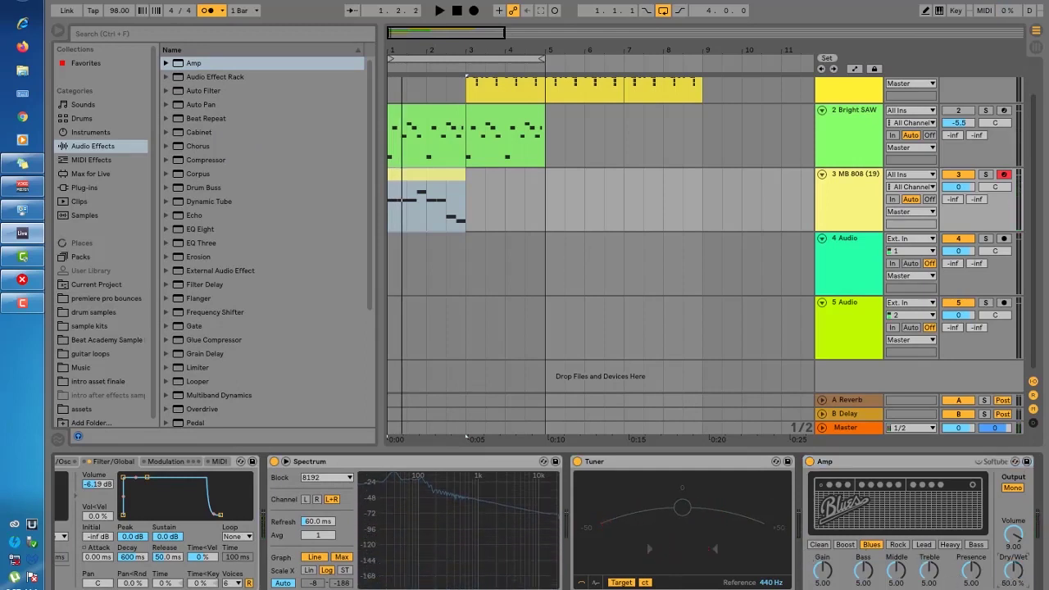
key("space")
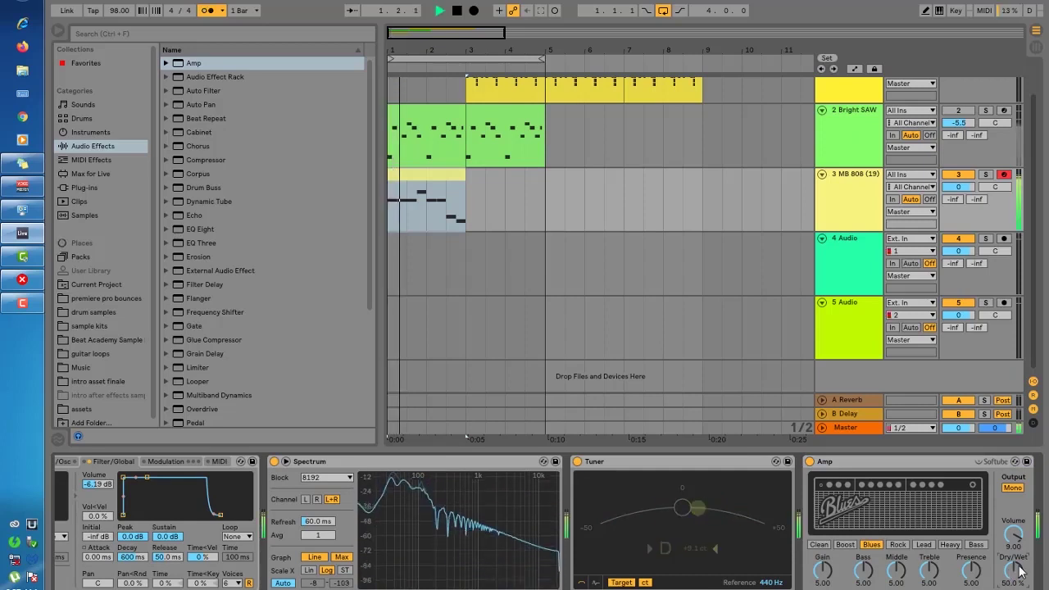
left_click_drag(1014, 572, 1014, 583)
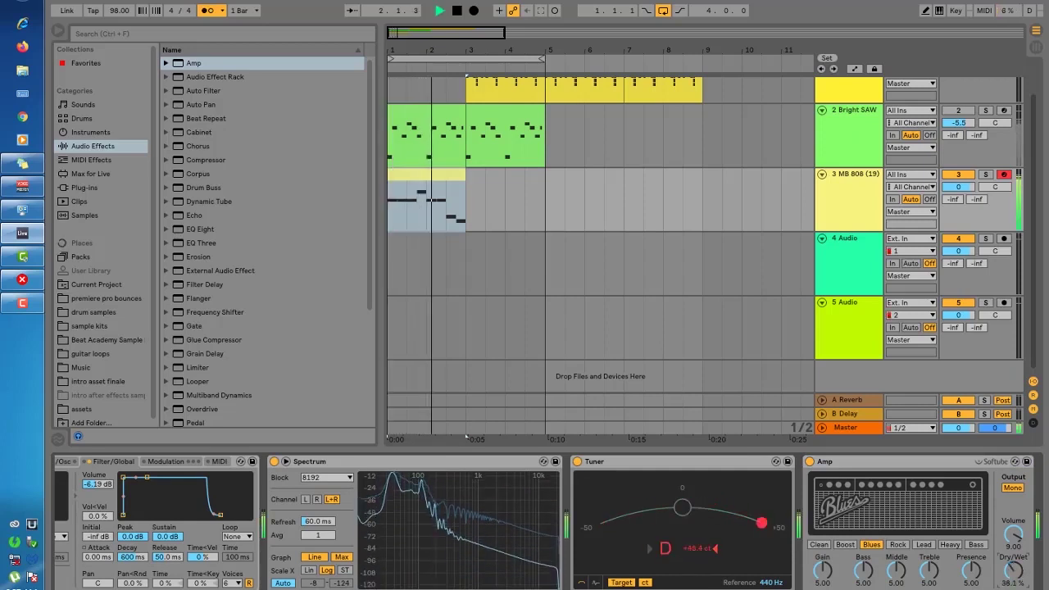
key("space")
key("space")
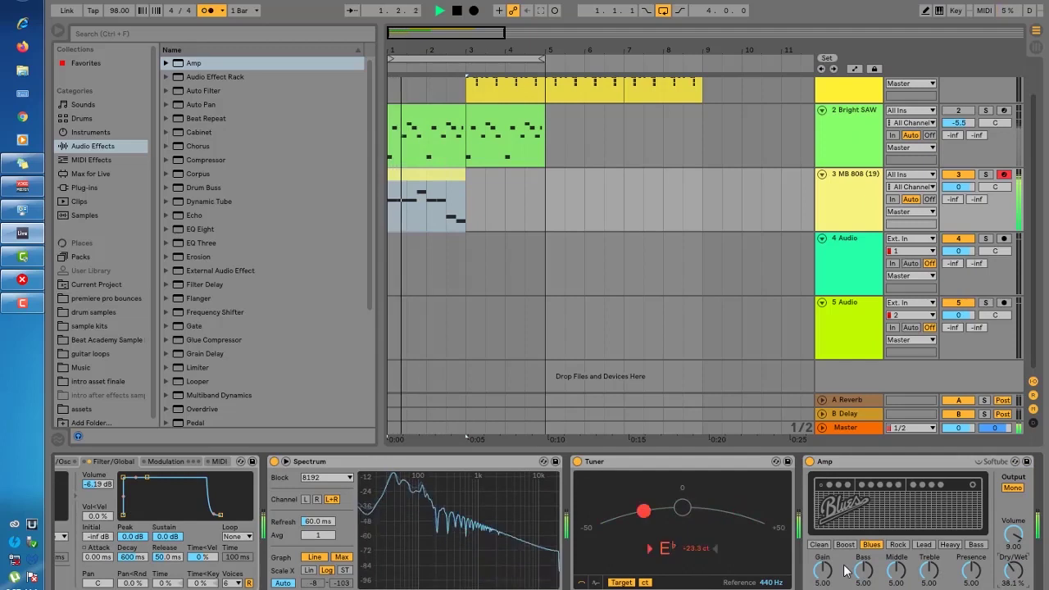
key("space")
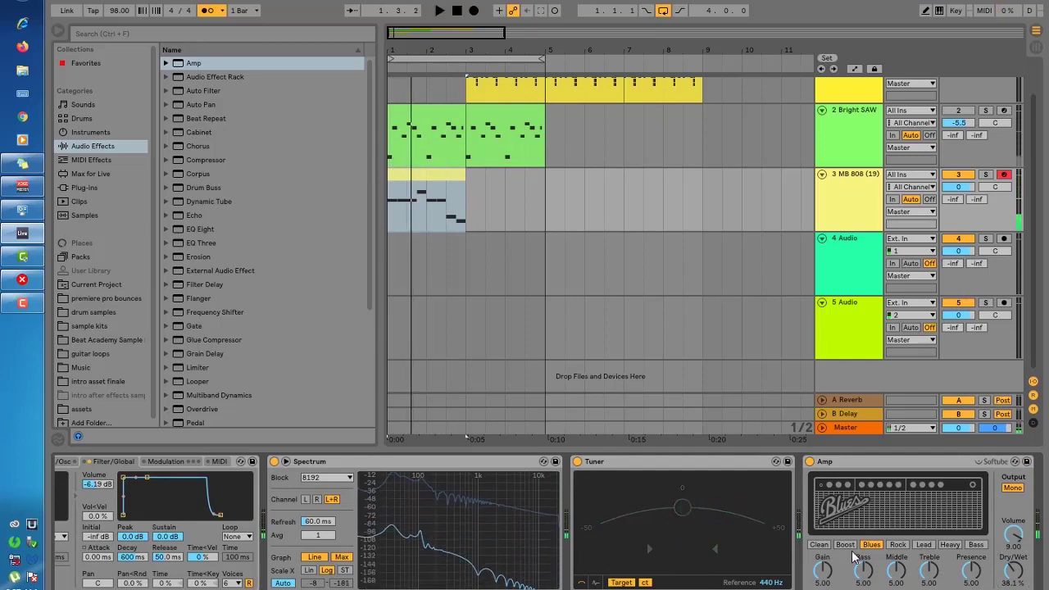
Compare the Amp's Boost model with Blues, keep Blues, and lower Dry/Wet to 33.3% during playback.
left_click(849, 547)
key("space")
key("space")
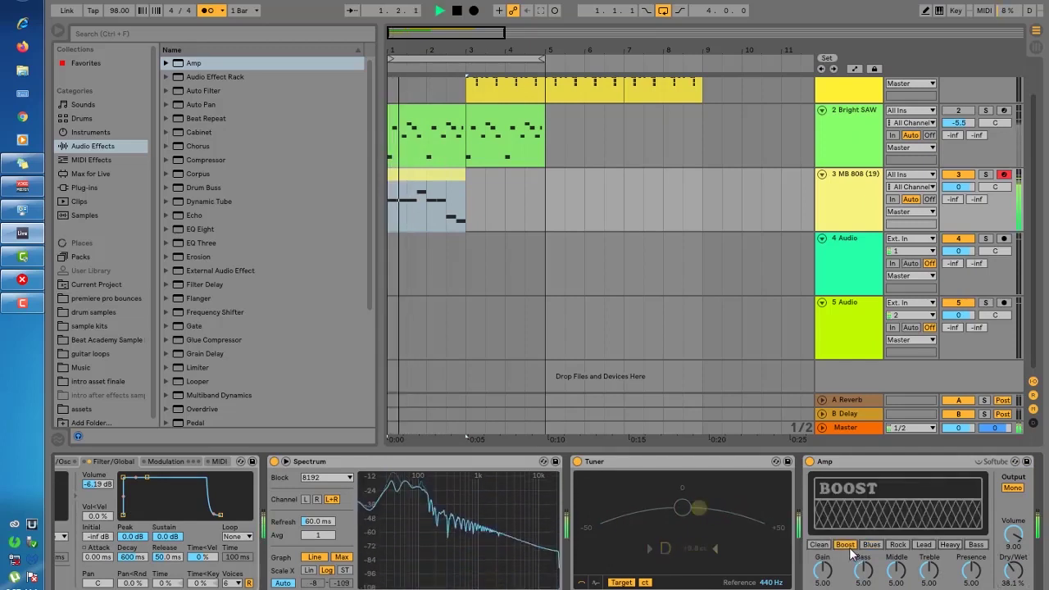
left_click(872, 545)
key("space")
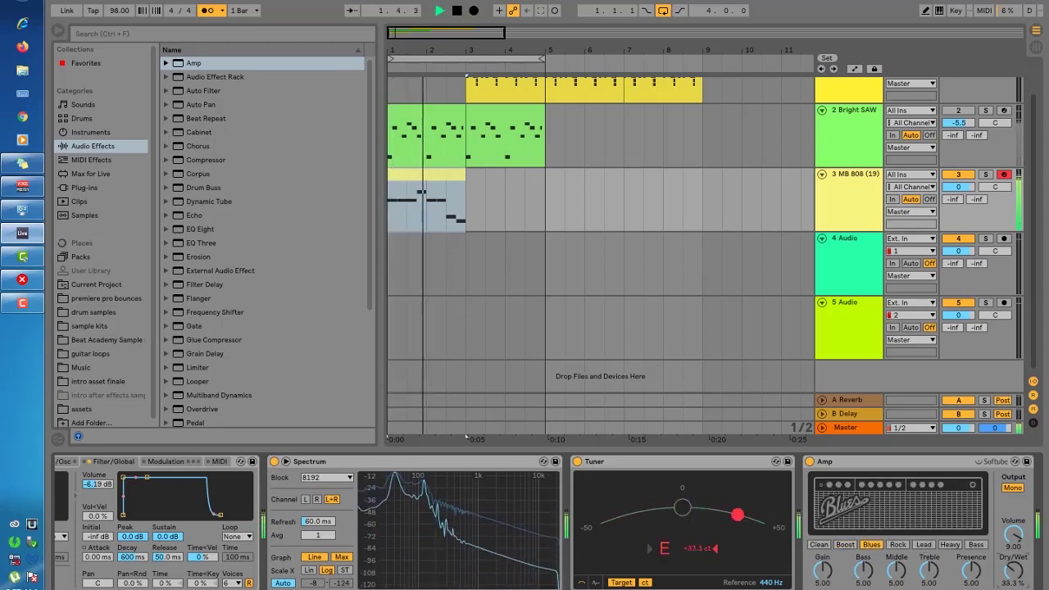
key("space")
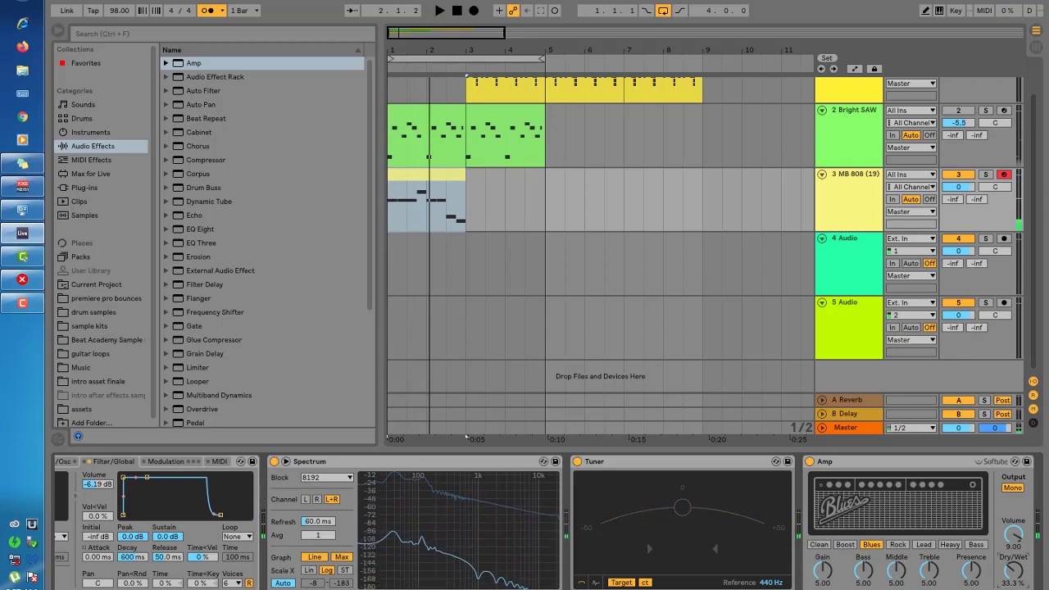
Lower the MB 808 track's Sampler volume to -9.00 dB and listen to the result.
scroll(548, 522, "left", 3)
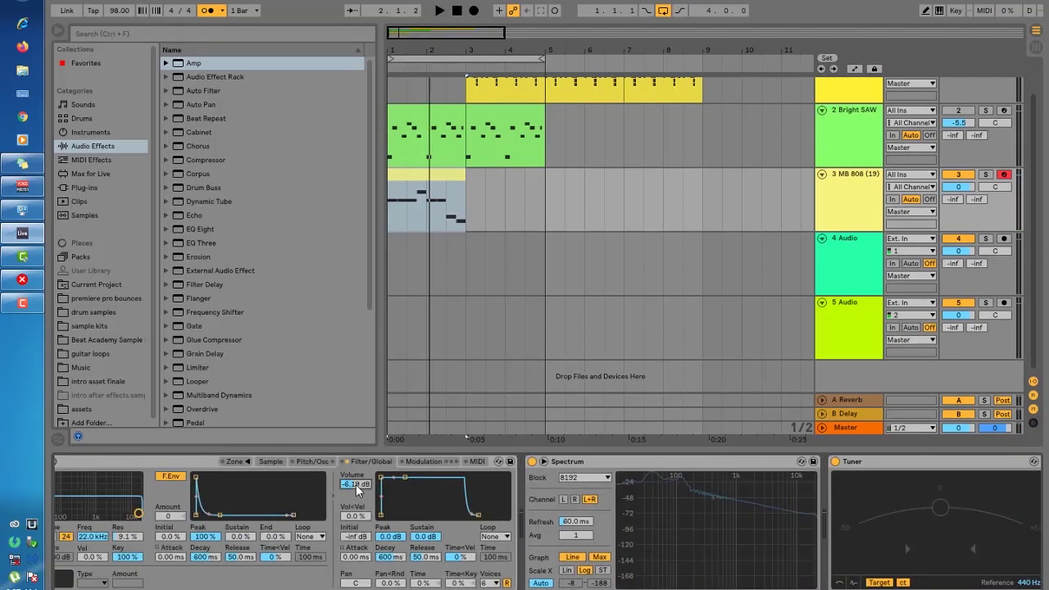
key("space")
left_click_drag(356, 483, 357, 490)
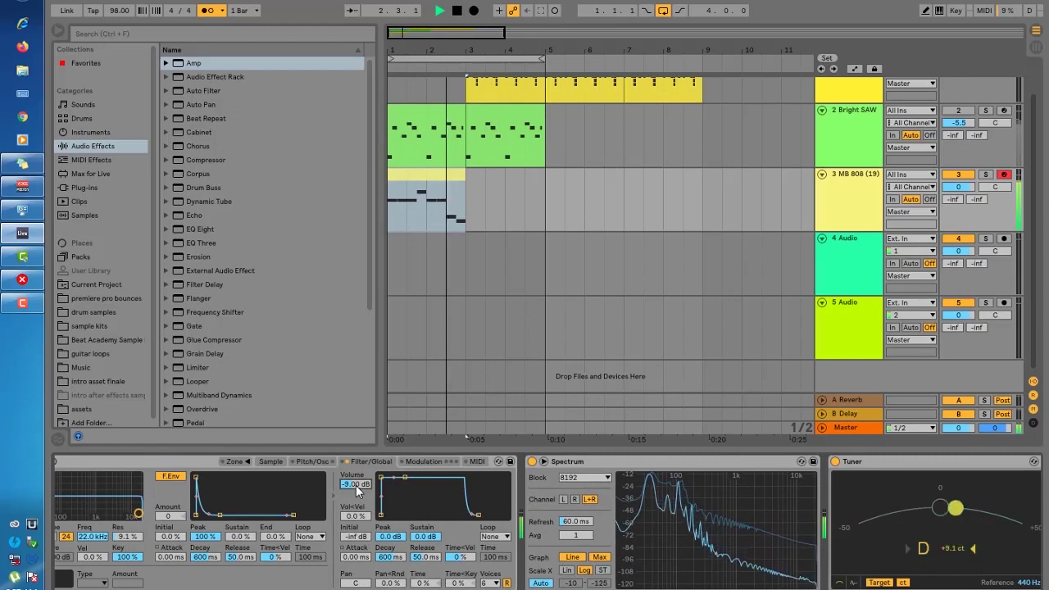
key("space")
key("space")
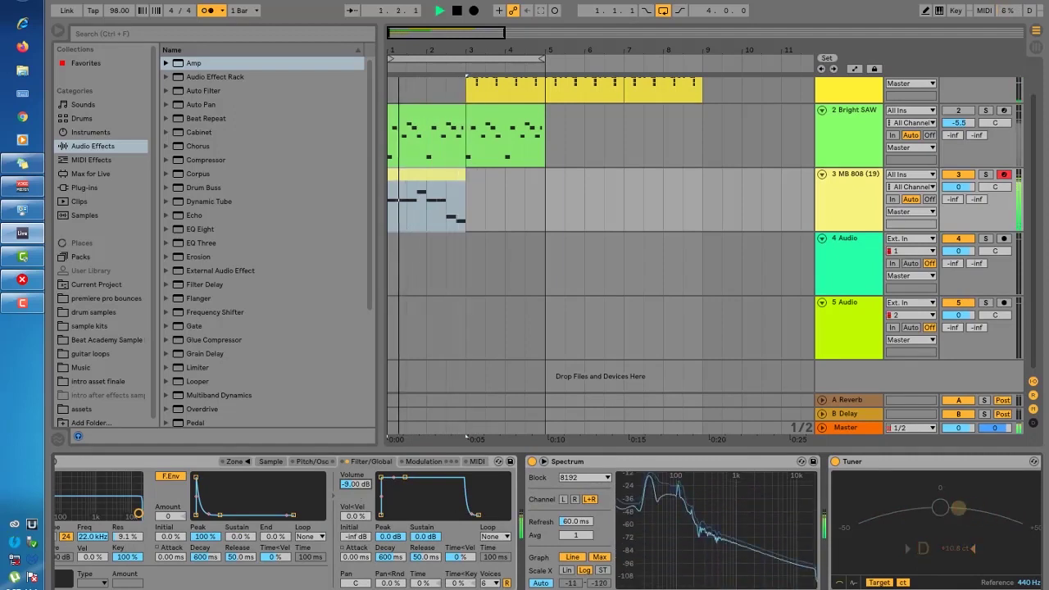
Lower the Amp's Dry/Wet to 31.0% and its output volume to 4.68, checking the sound in playback.
left_click_drag(194, 63, 949, 528)
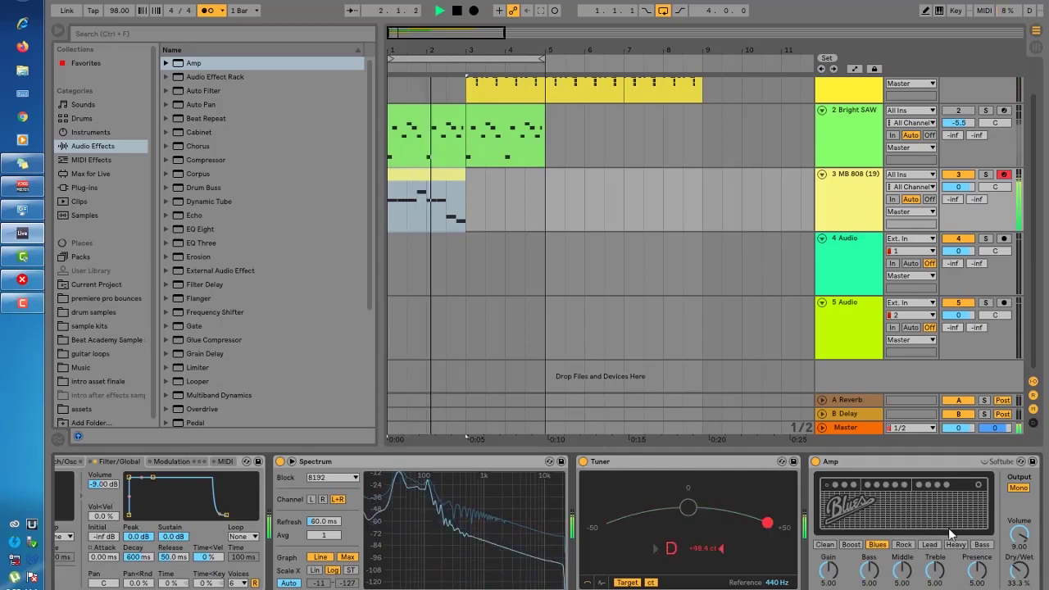
key("space")
left_click_drag(1023, 574, 1016, 571)
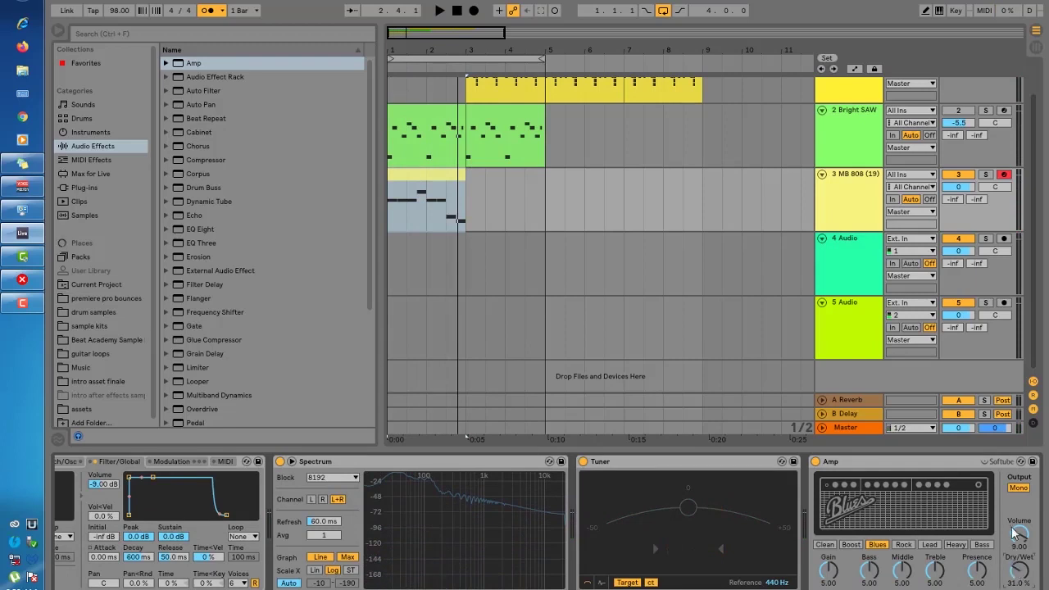
key("space")
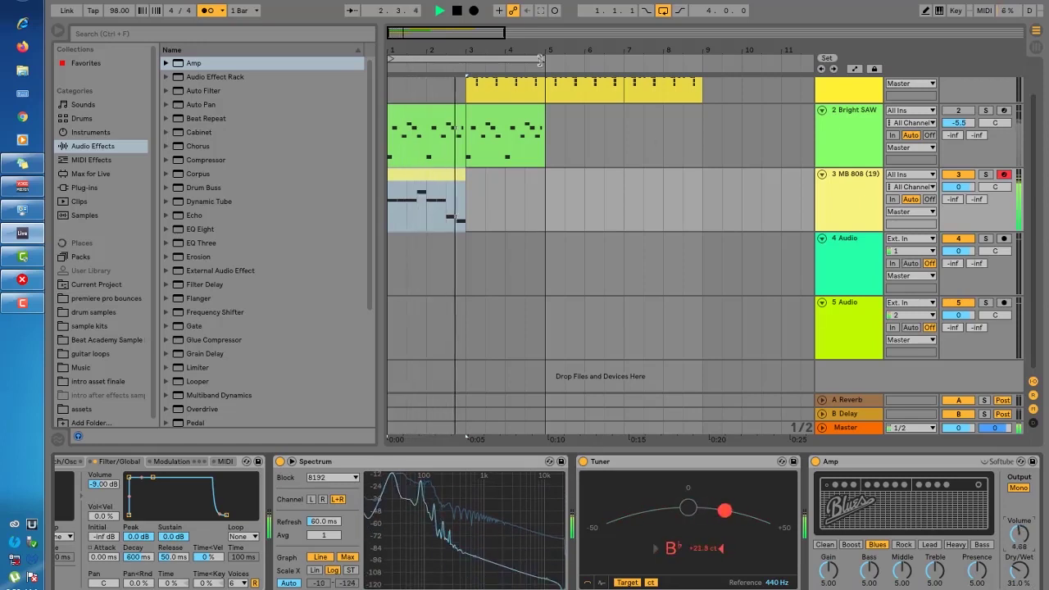
key("space")
Lower the Bright SAW track's volume to -12.2 dB while playing it against the bass.
left_click(831, 138)
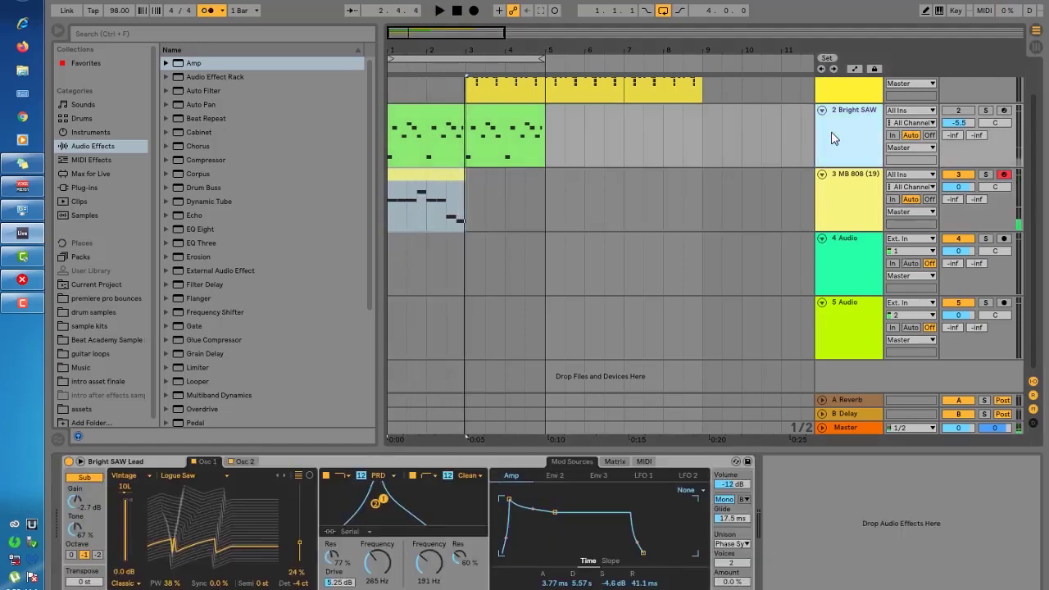
key("space")
left_click(942, 152)
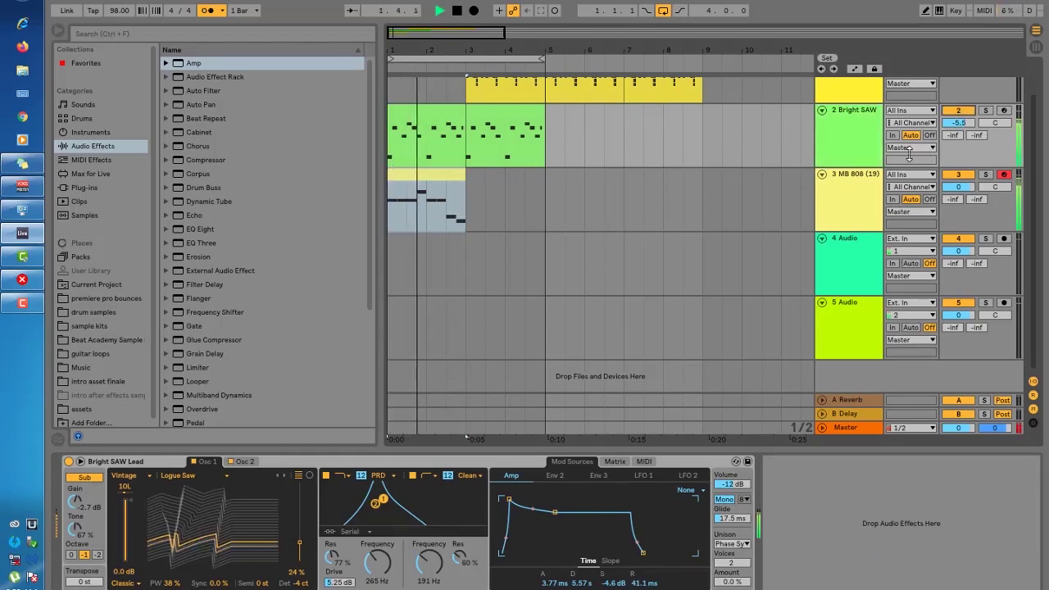
left_click_drag(957, 124, 957, 133)
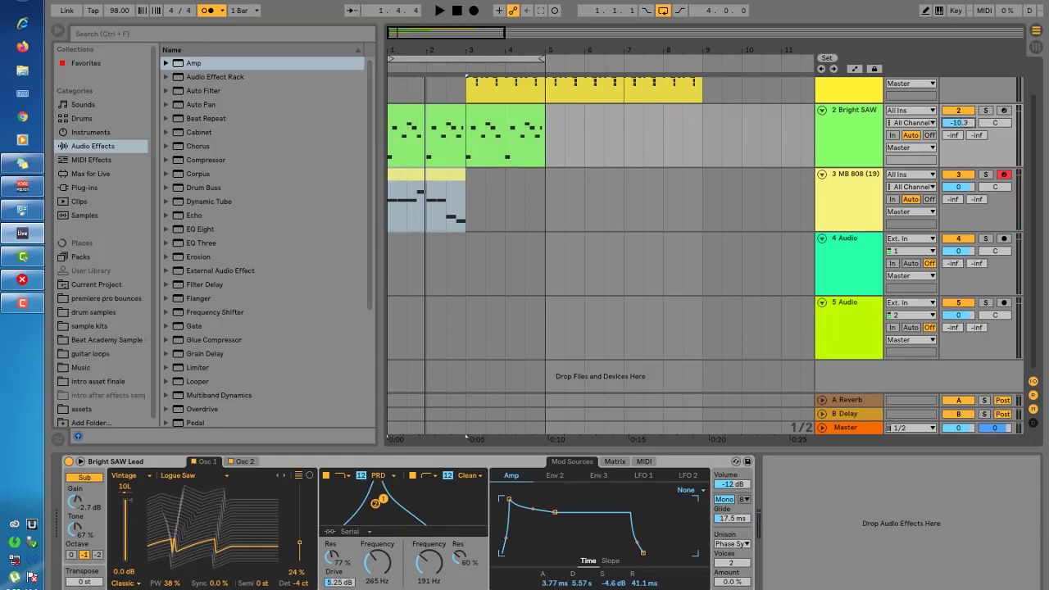
key("space")
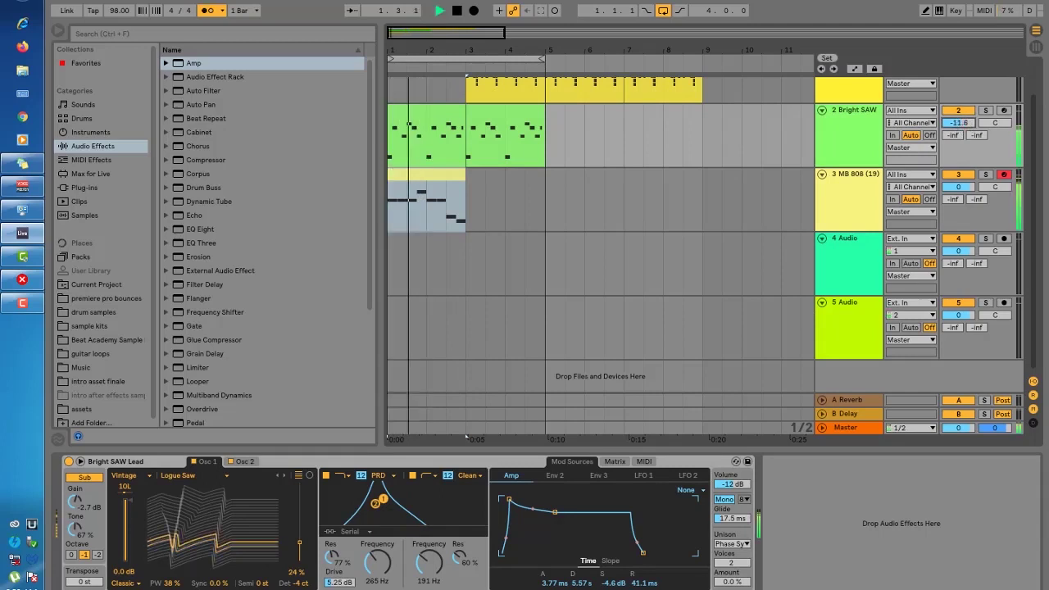
left_click_drag(957, 123, 957, 125)
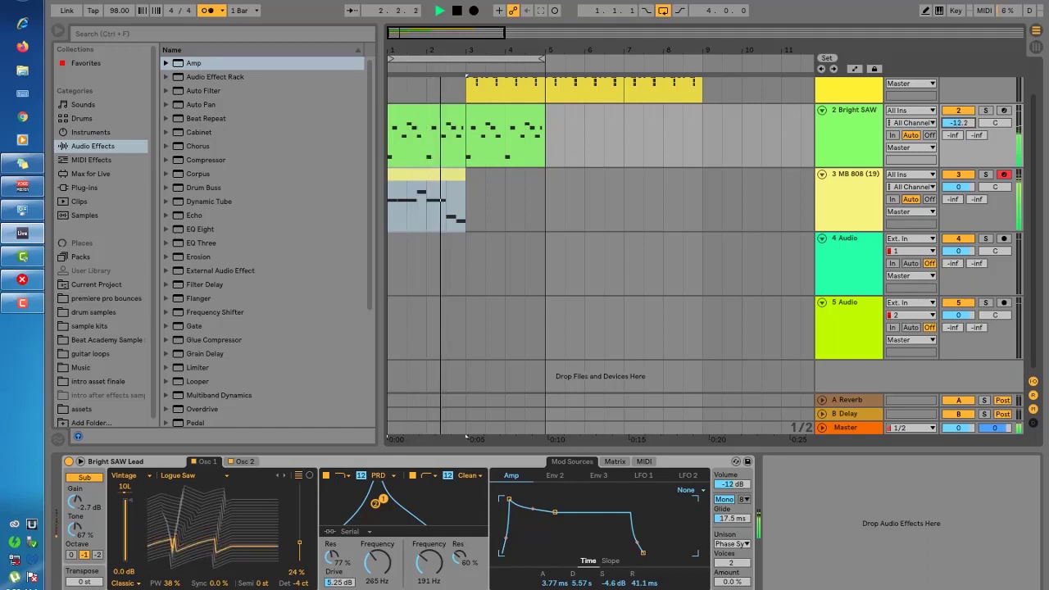
Hide the browser, duplicate the MB 808 clip so it fills bars 3 and 4, and play the section.
left_click(55, 30)
key("space")
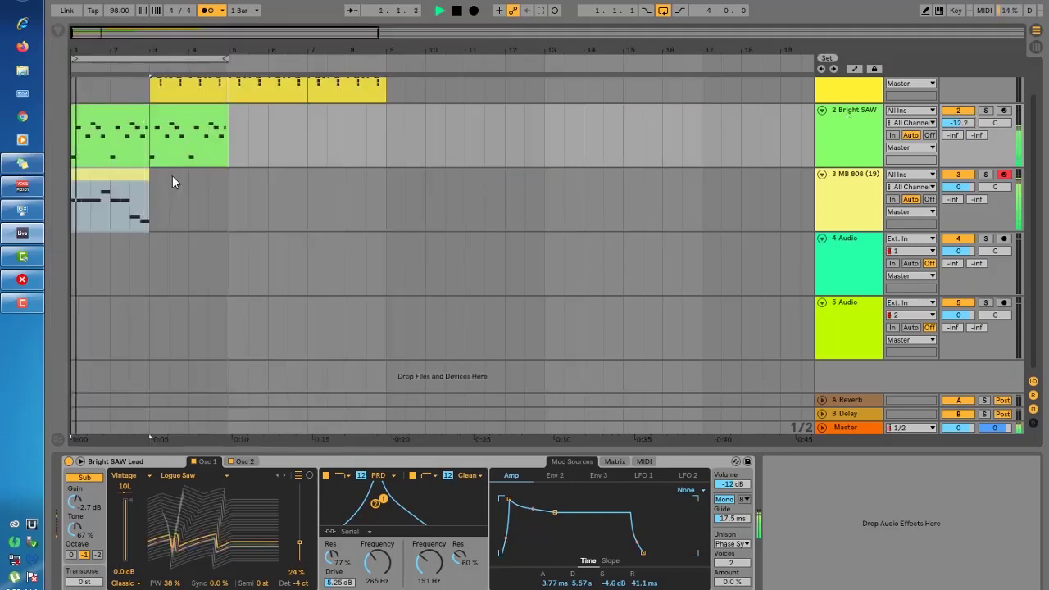
key("space")
left_click(85, 195)
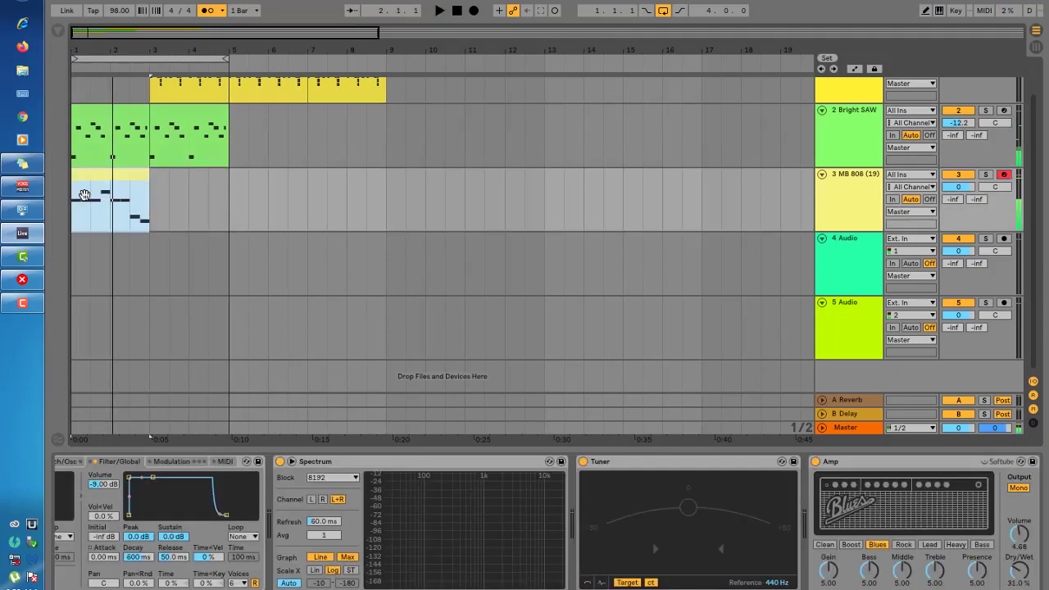
key("ctrl+d")
key("space")
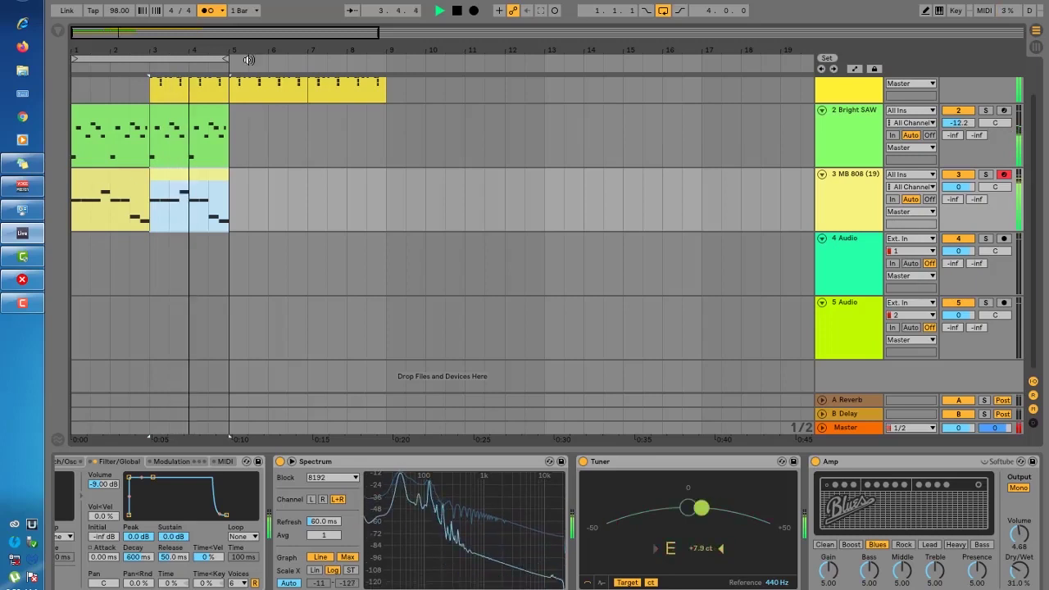
key("space")
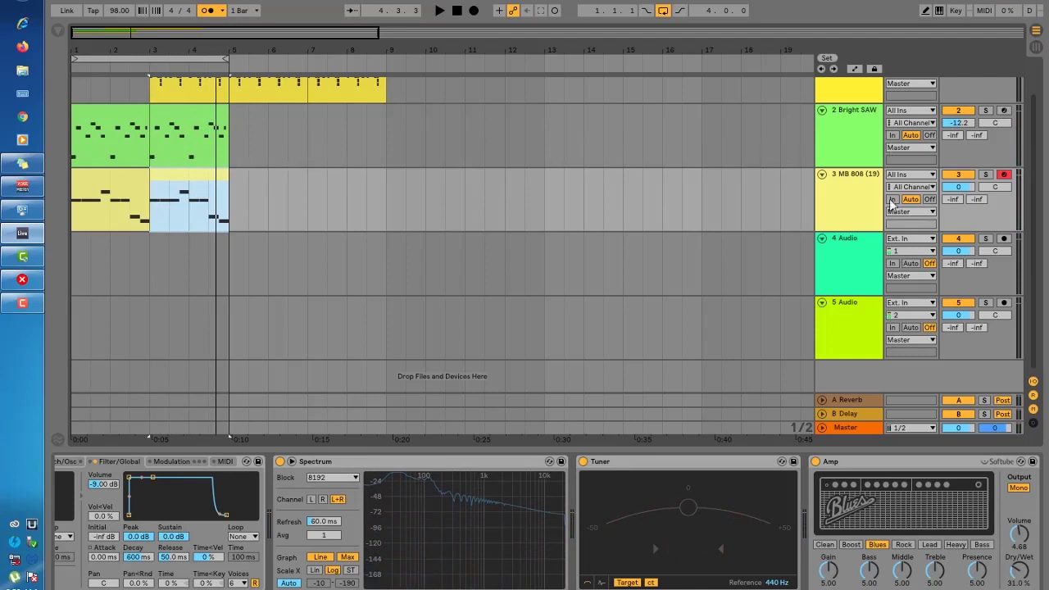
left_click(862, 203)
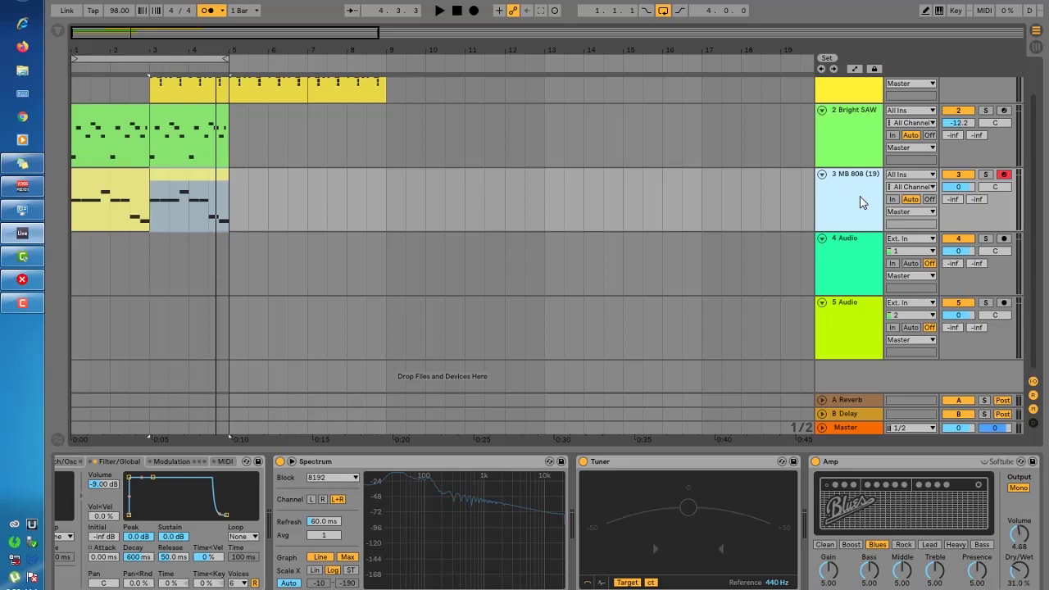
scroll(197, 96, "up", 2)
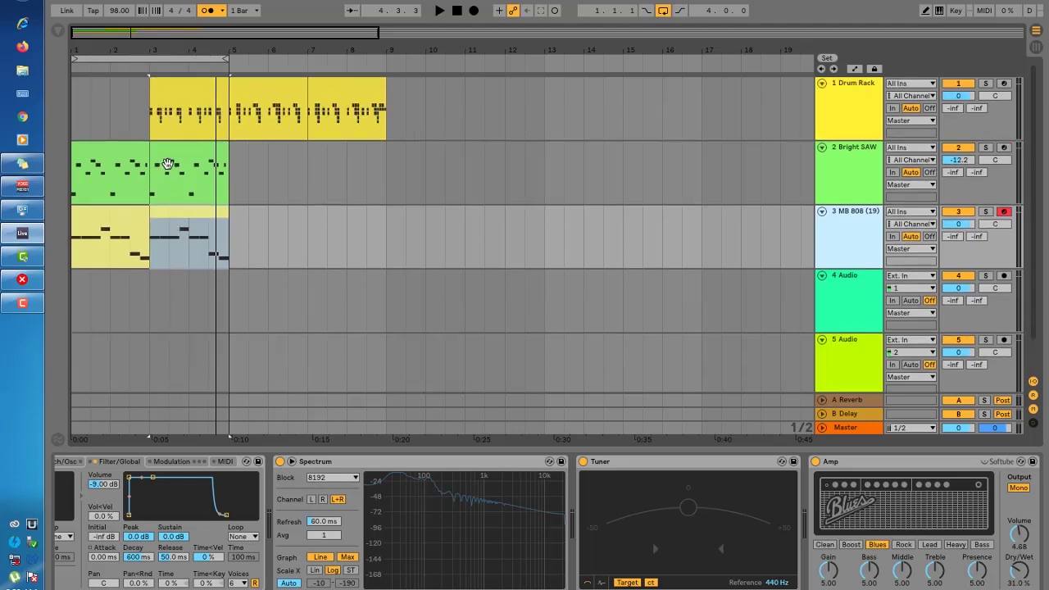
left_click(164, 166)
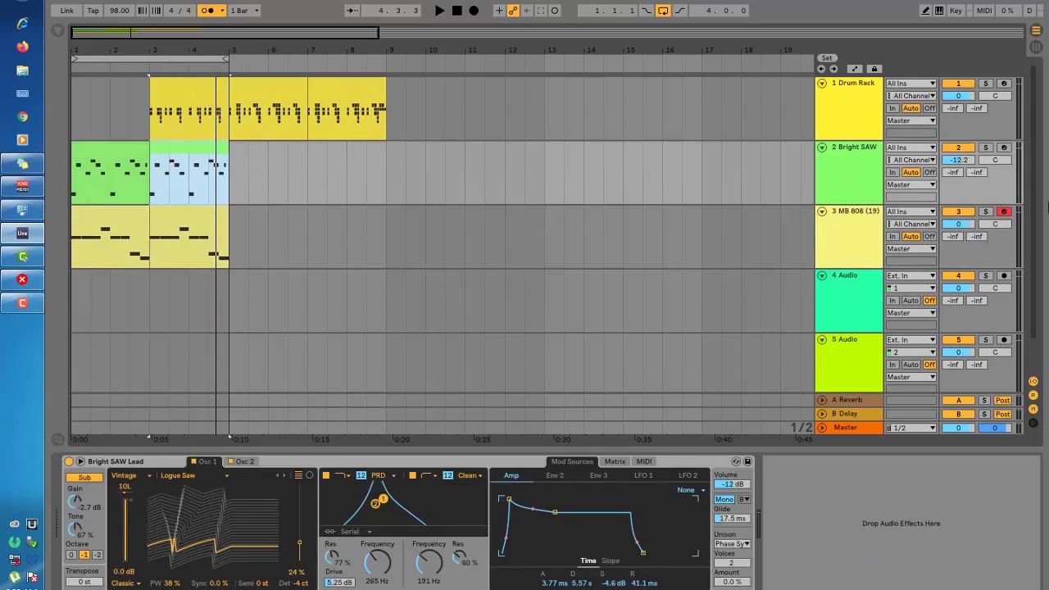
scroll(1034, 164, "down", 3)
scroll(1034, 164, "up", 3)
Add a locator named "intro" at bar 1 of the arrangement.
right_click(72, 45)
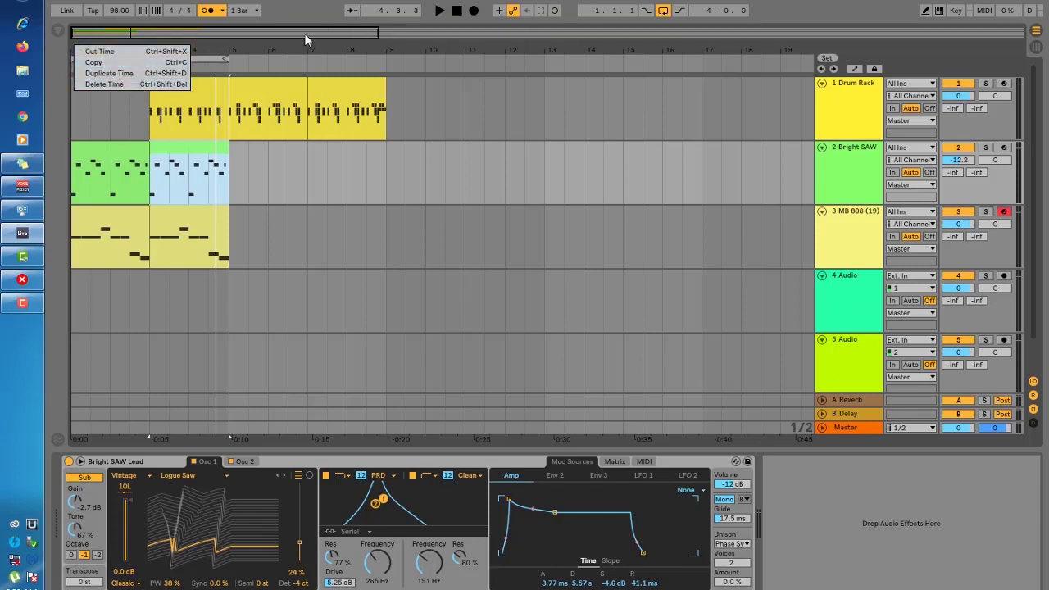
left_click(242, 55)
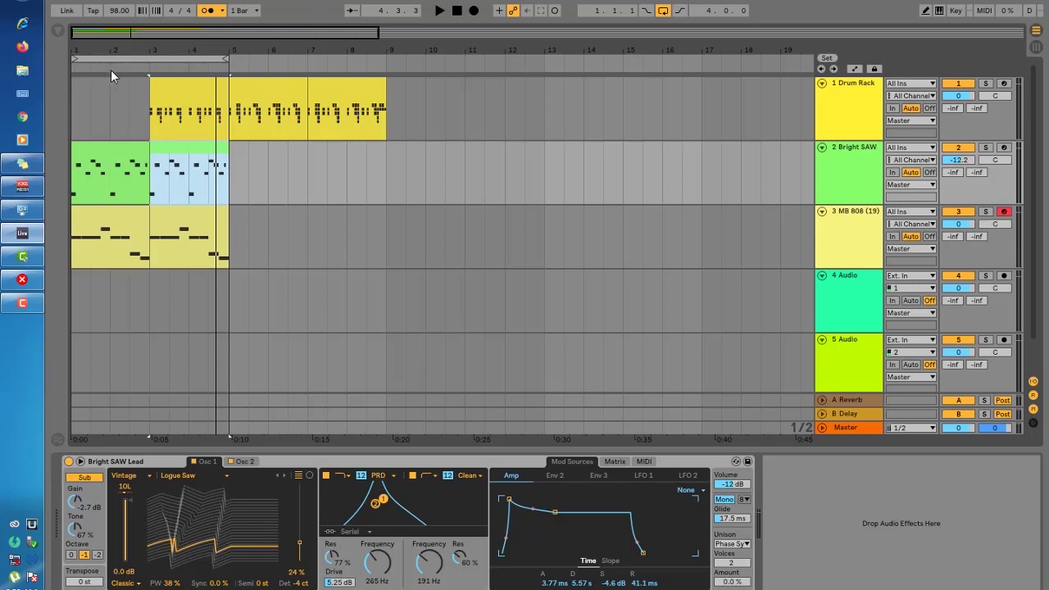
left_click(75, 66)
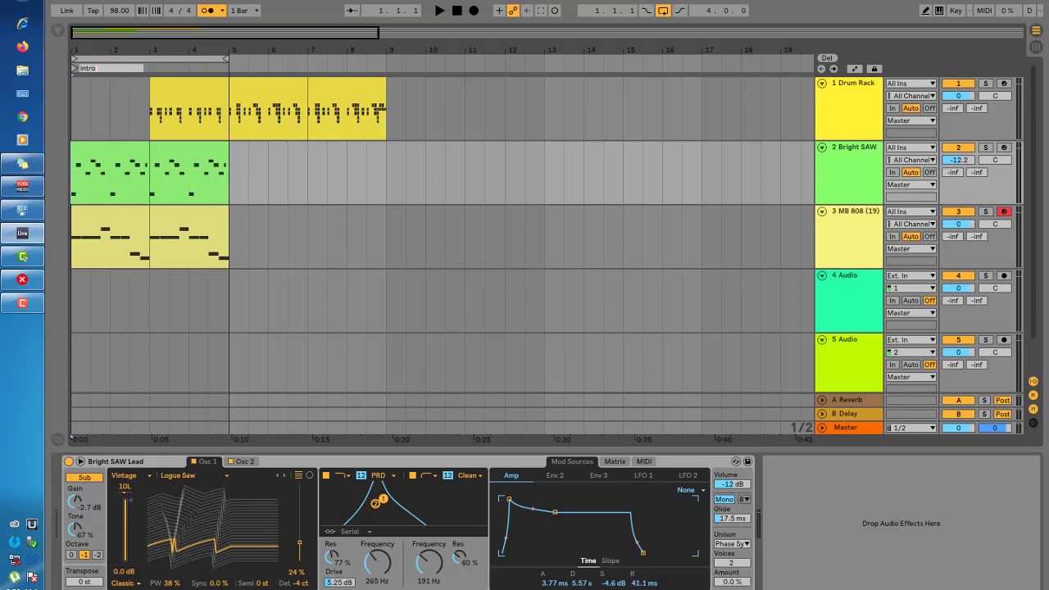
key("Return")
Add a locator named "verse 1" at bar 5, where the intro clips end.
right_click(228, 66)
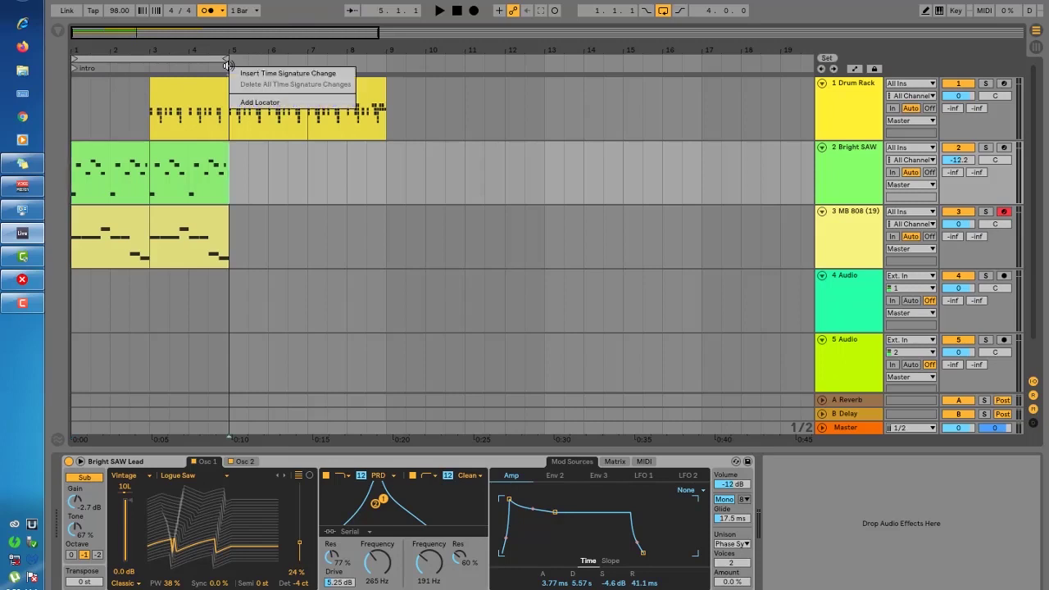
left_click(275, 103)
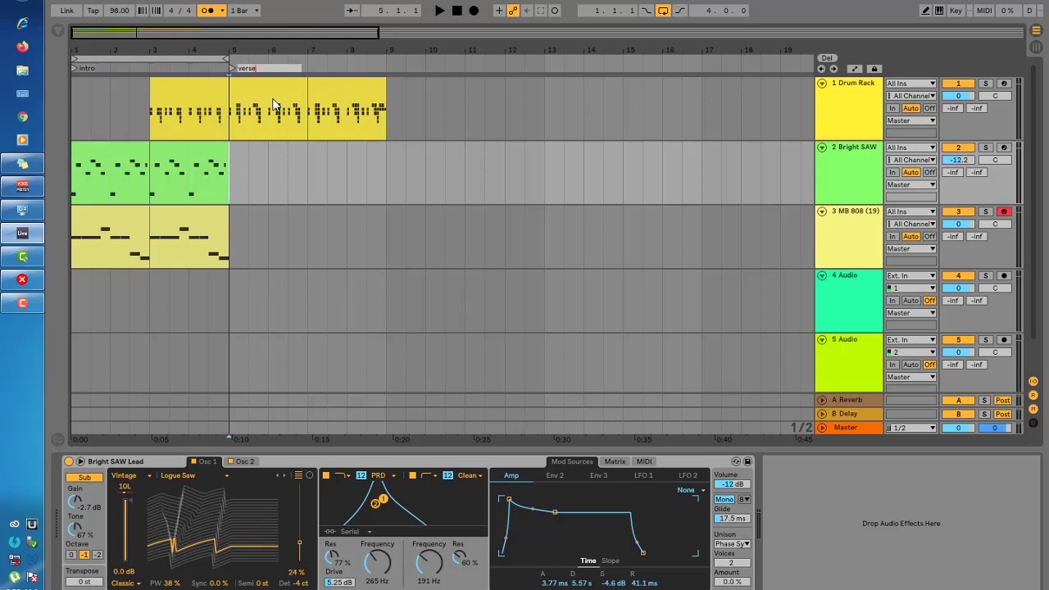
key("Return")
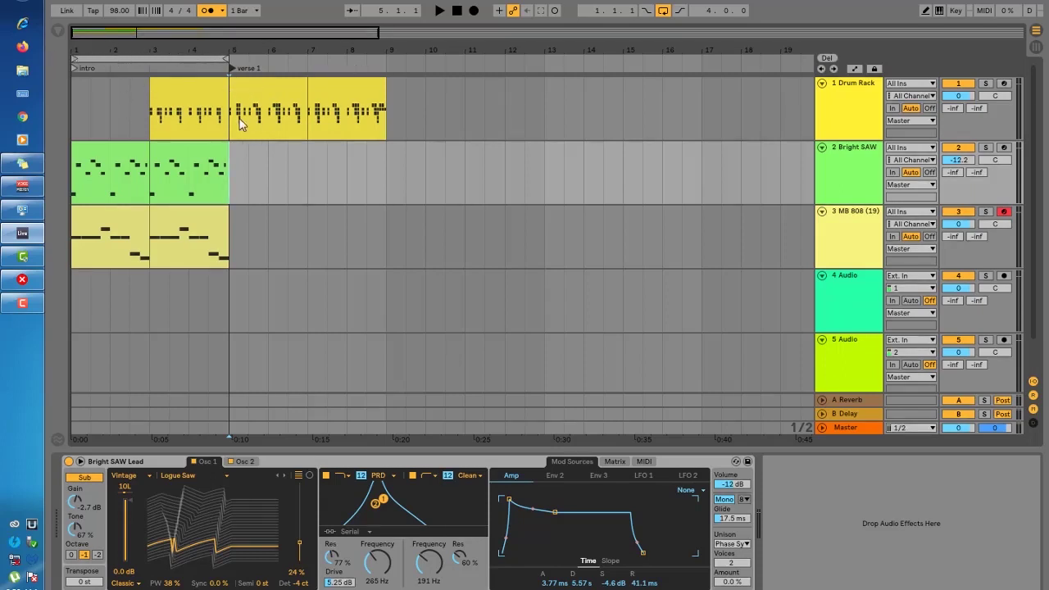
Add another locator at bar 13, eight bars after the verse 1 locator.
left_click(251, 87)
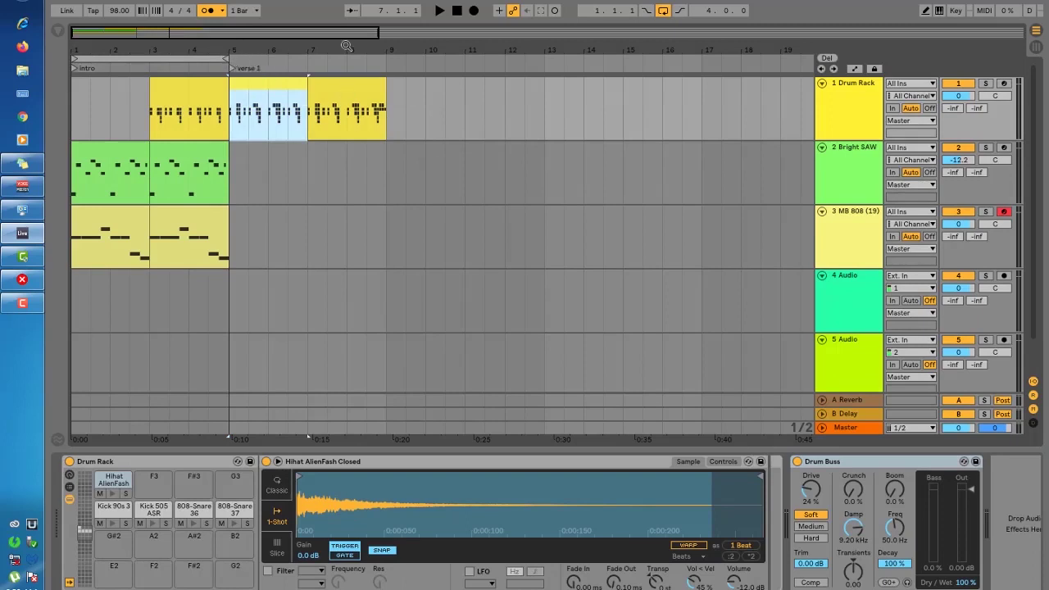
right_click(547, 69)
left_click(574, 102)
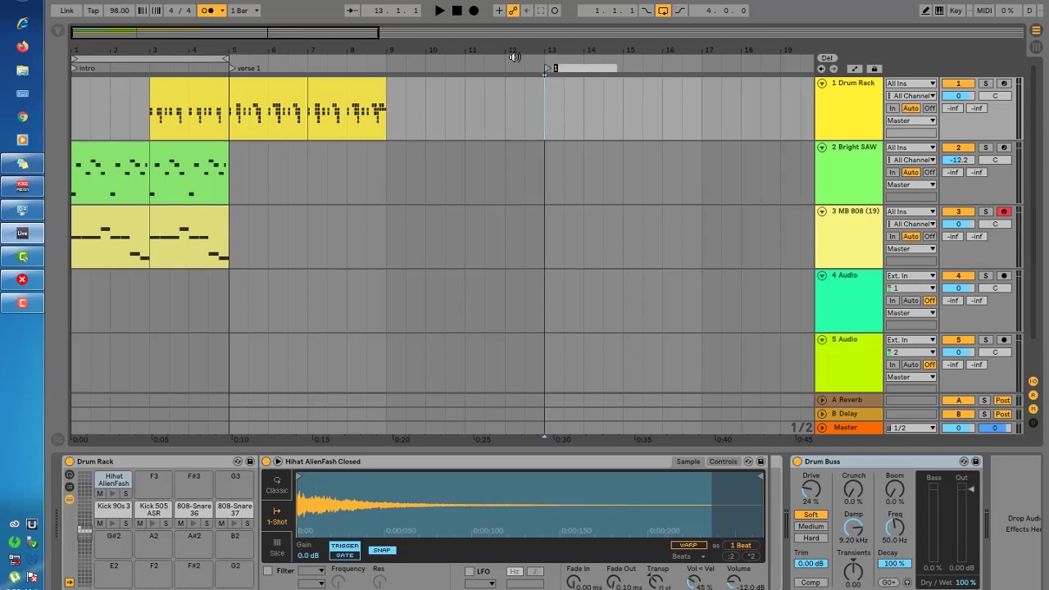
Rename the locator at bar 5 to "chorous".
right_click(250, 70)
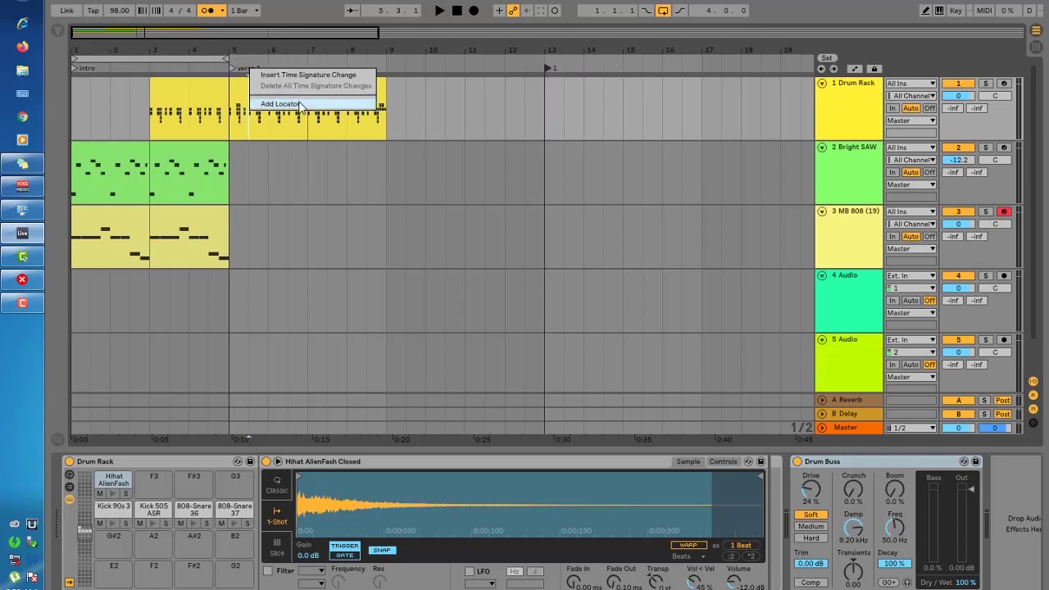
left_click(246, 67)
key("space")
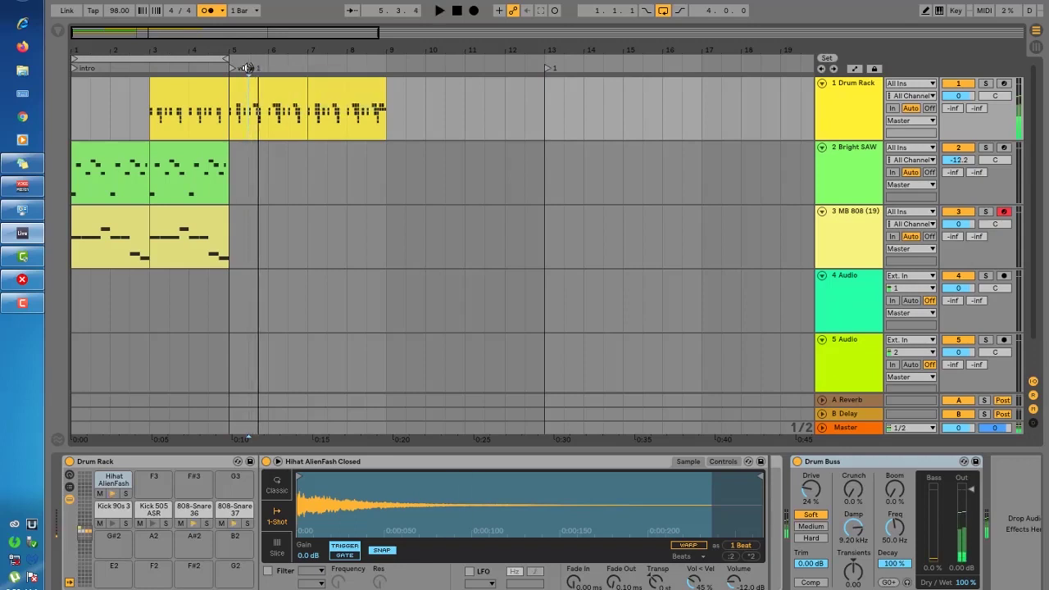
right_click(247, 67)
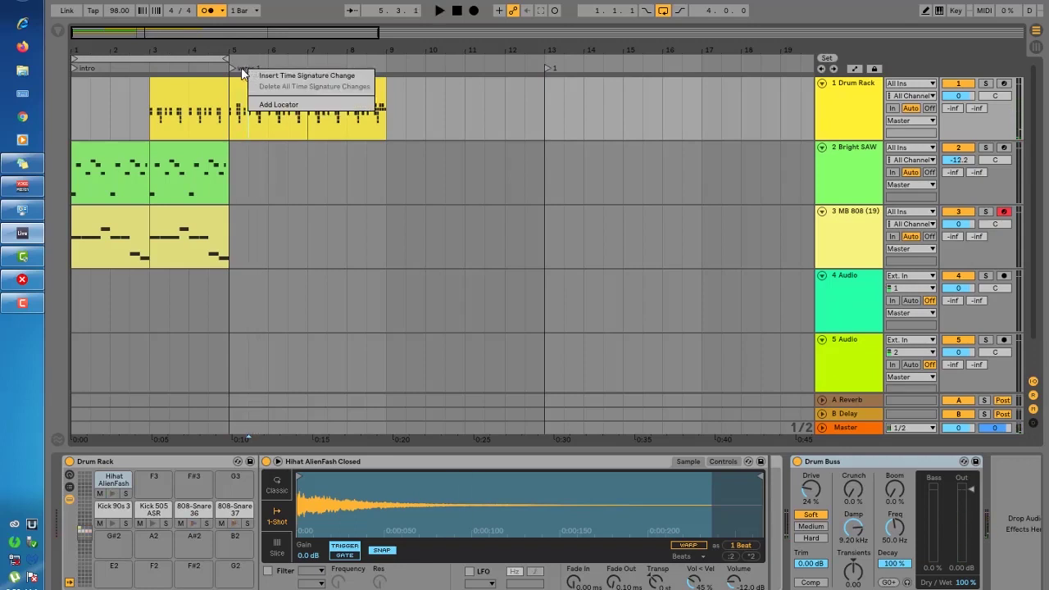
left_click(231, 72)
right_click(235, 69)
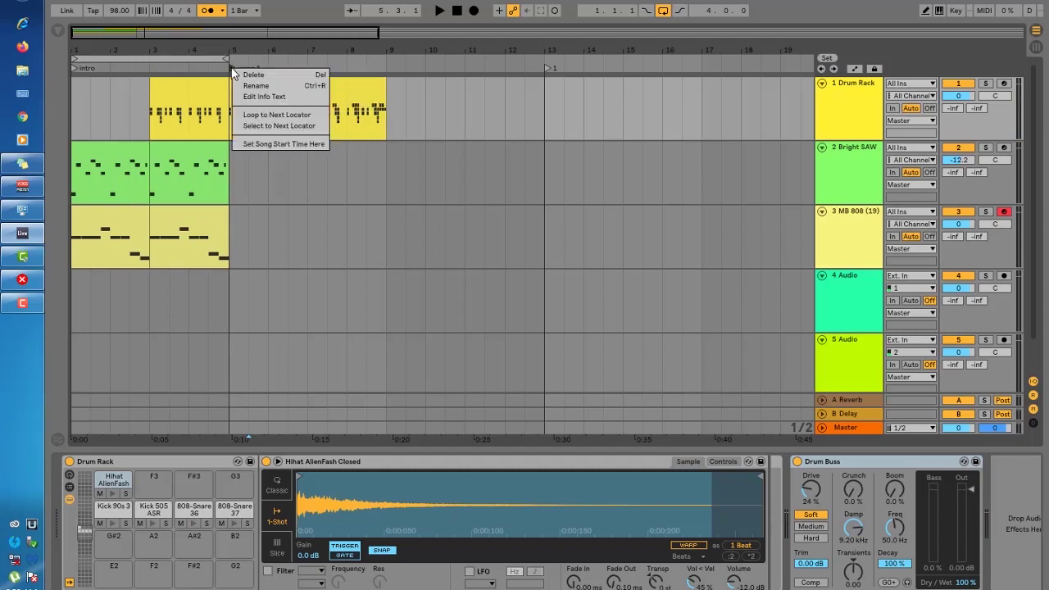
left_click(256, 86)
type("chorous")
key("Return")
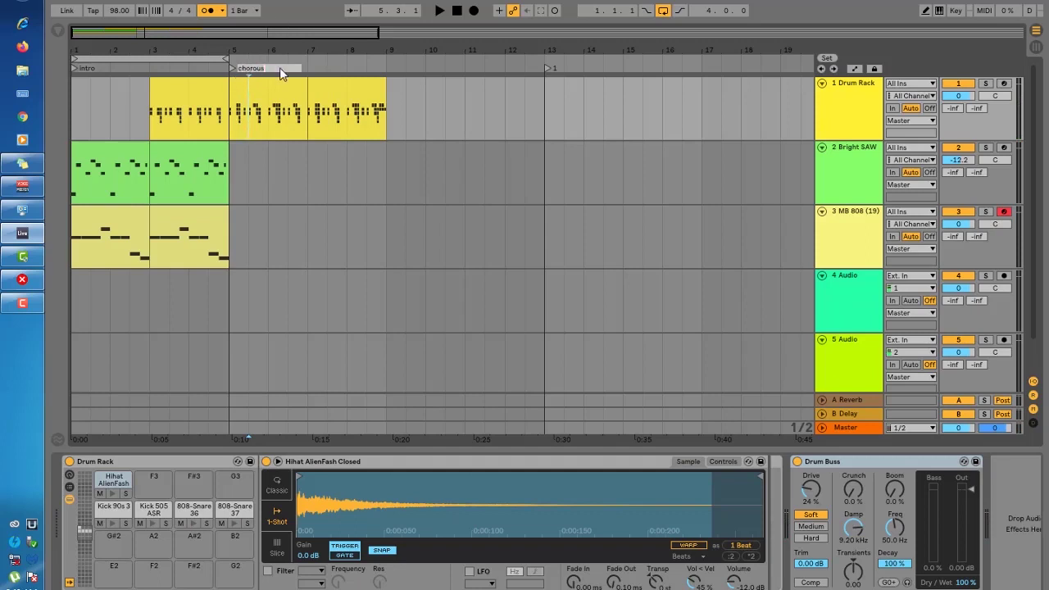
Rename the locator at bar 13 to "verse 1".
right_click(548, 66)
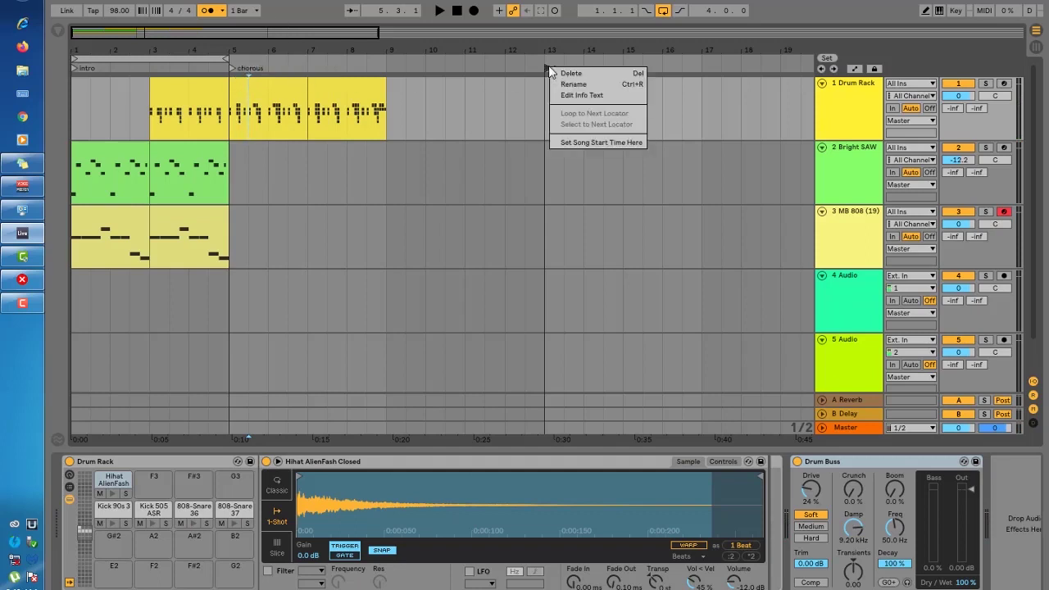
left_click(588, 85)
type("ver")
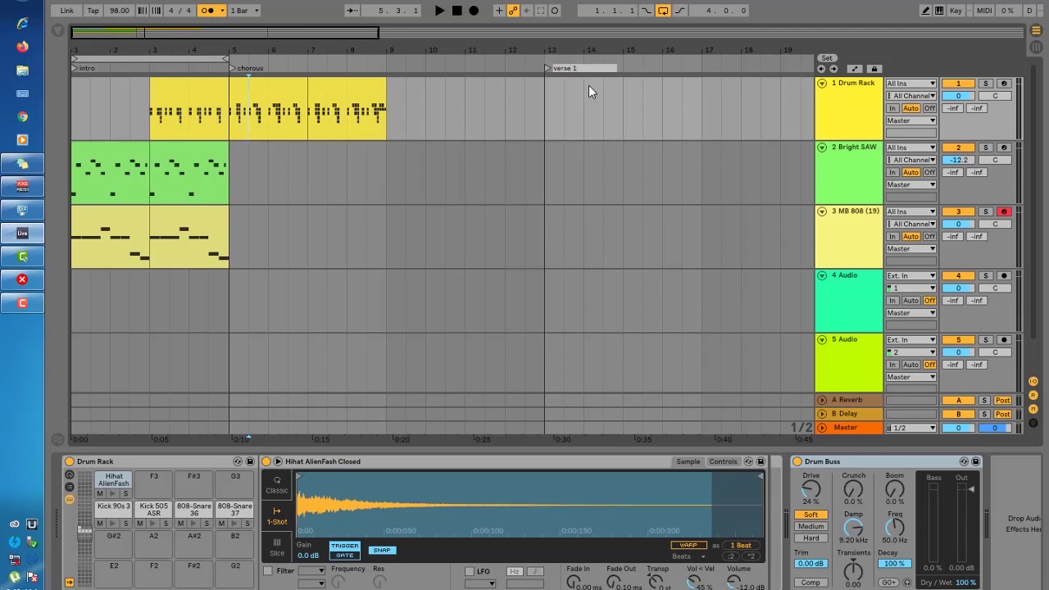
type("se 1")
key("Return")
Add a locator named "chorous 2" at bar 21, eight bars after the verse 1 locator.
left_click_drag(242, 30, 243, 20)
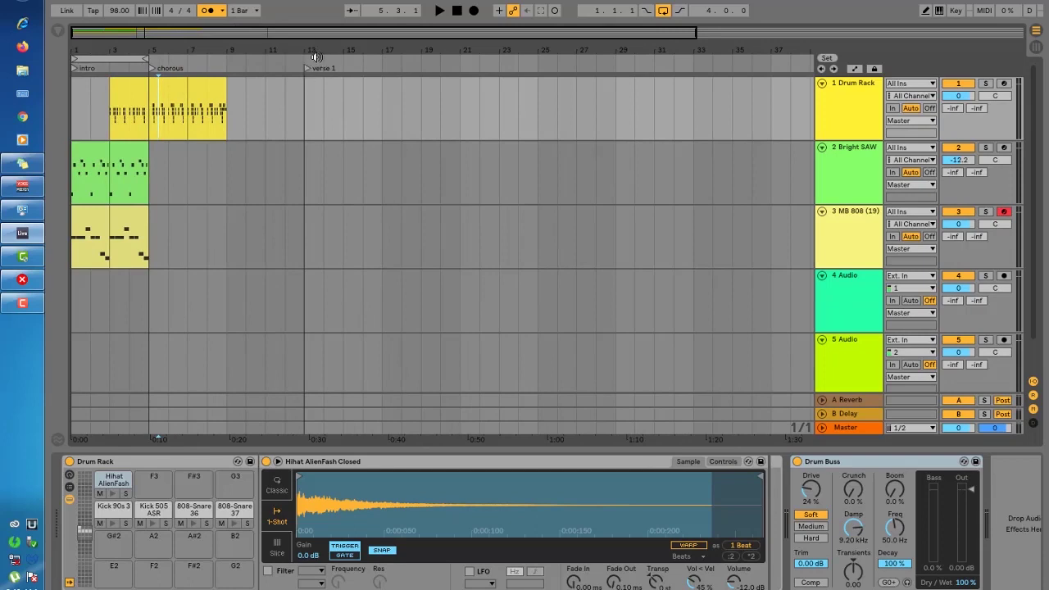
right_click(460, 70)
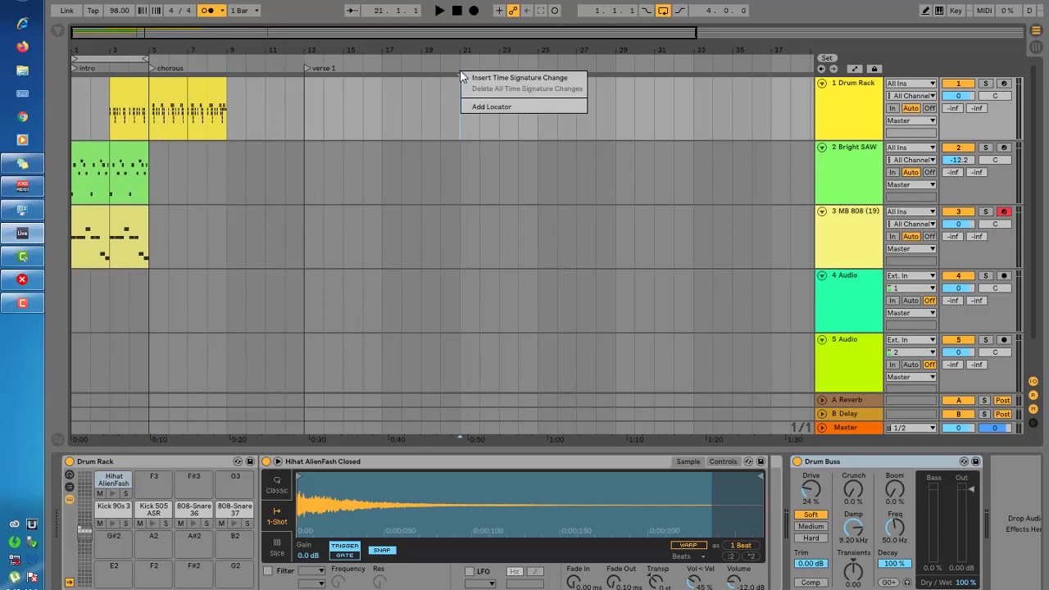
left_click(500, 107)
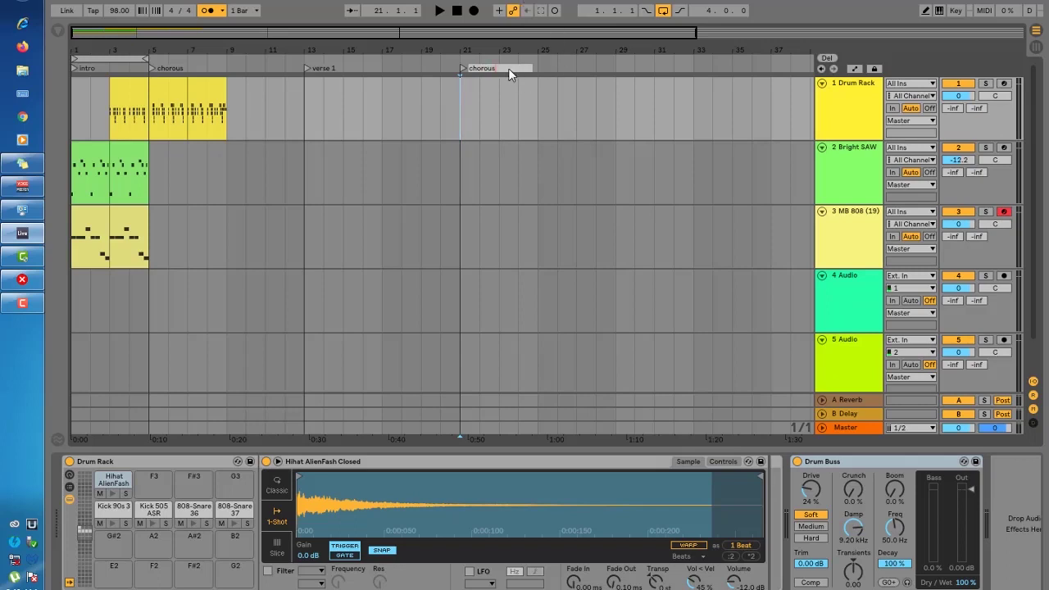
type("2")
Add a locator named "verse 2" at bar 29.
right_click(613, 69)
left_click(635, 105)
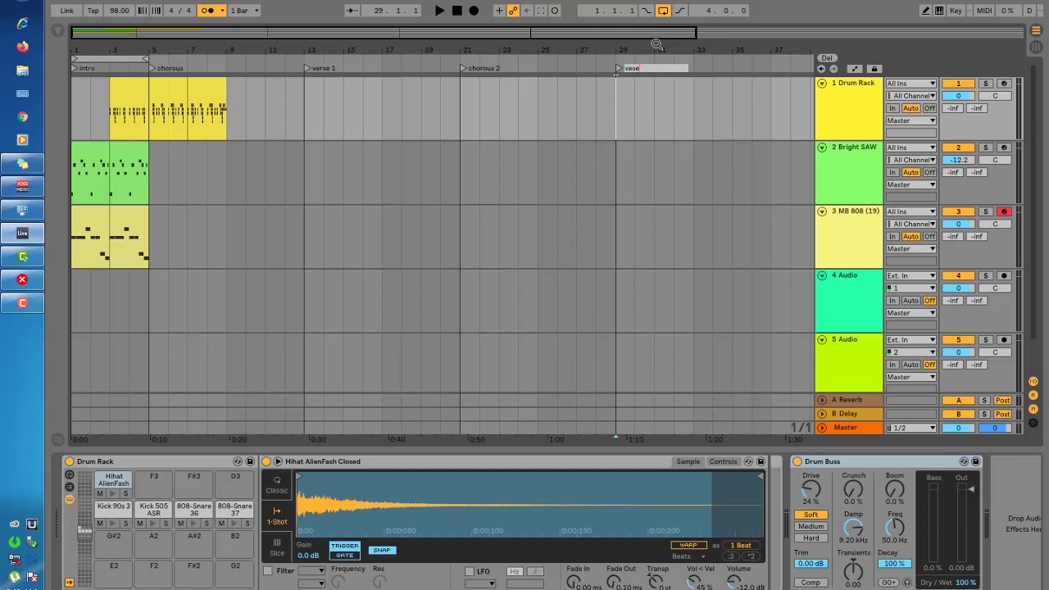
key("BackSpace")
key("BackSpace")
type("rse 2")
key("Return")
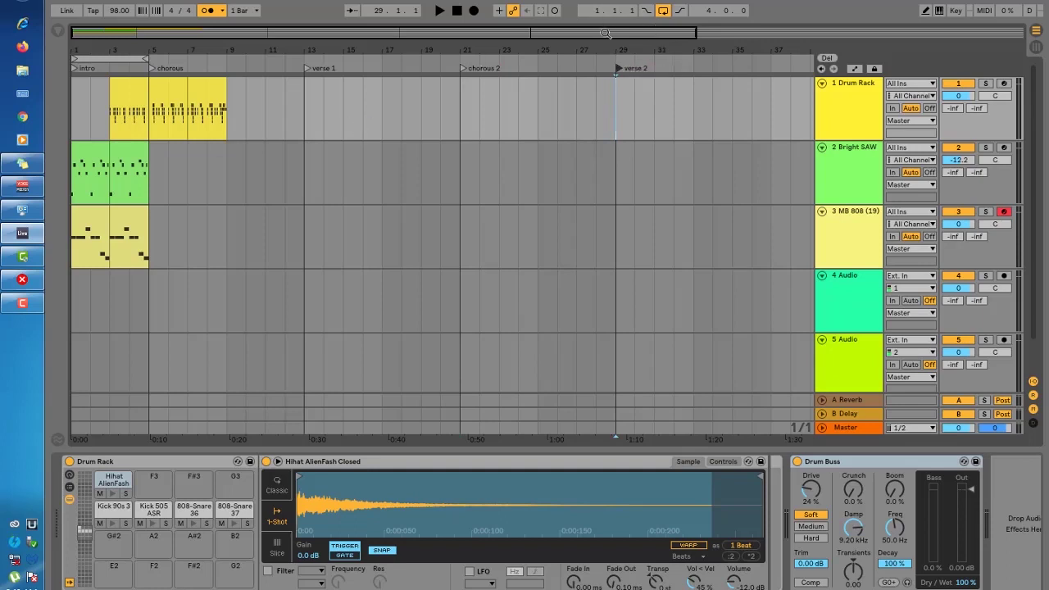
Add a locator named "chorus 3" at bar 37.
key("minus")
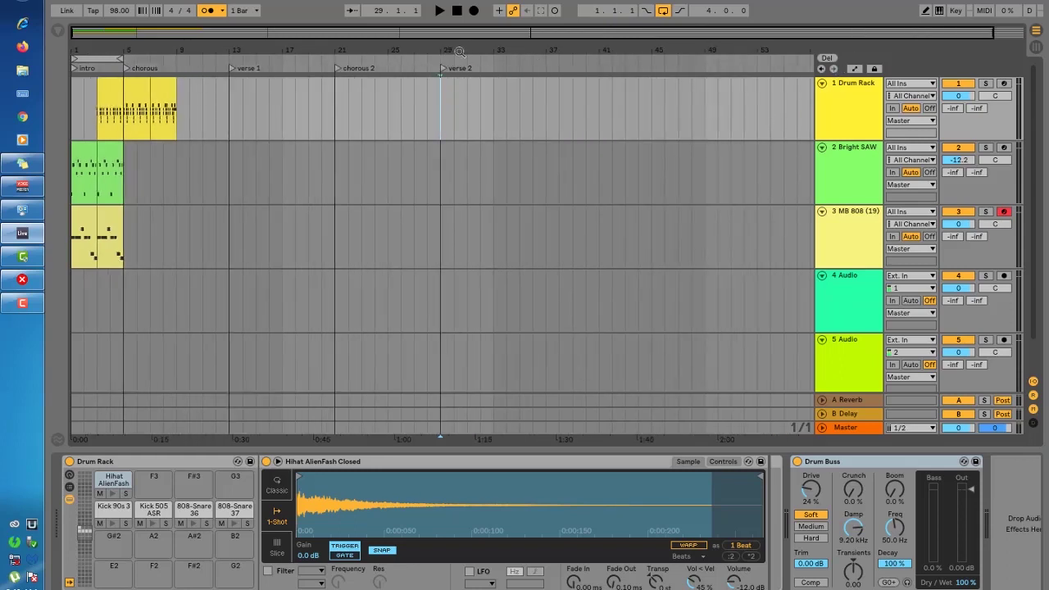
left_click(546, 82)
right_click(546, 70)
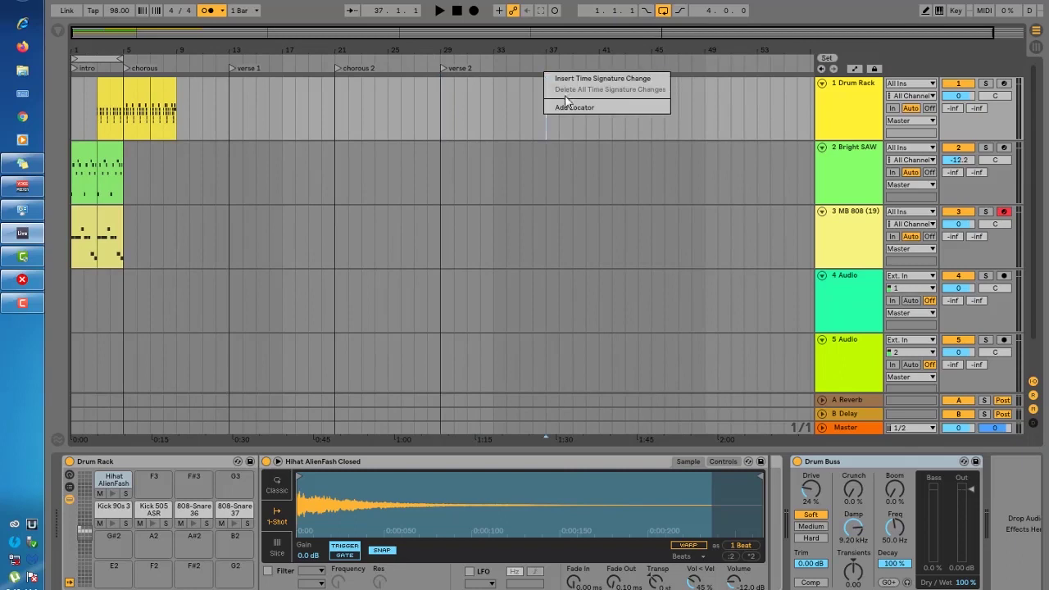
left_click(570, 105)
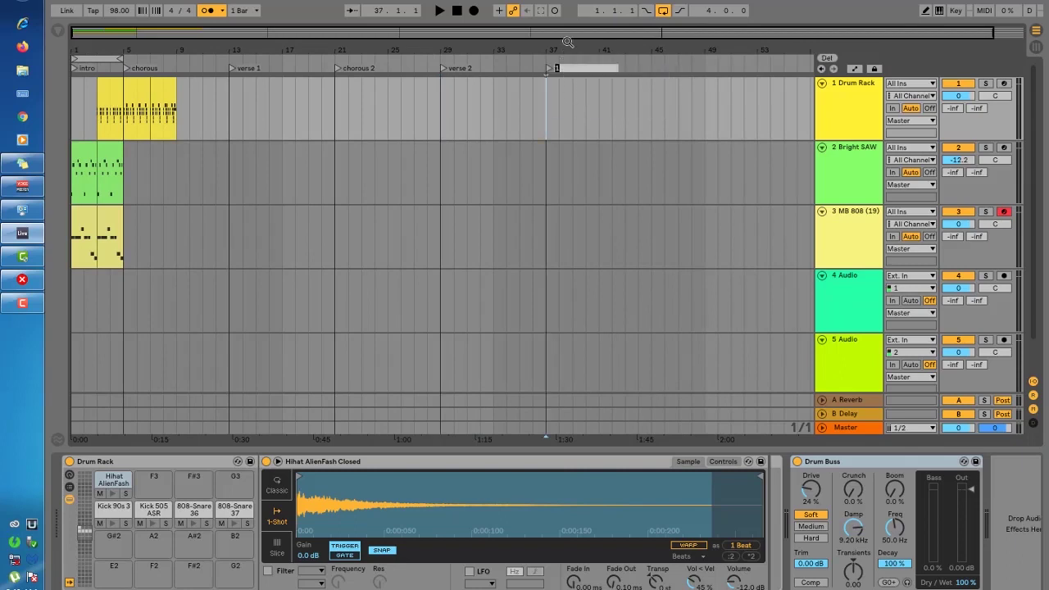
type("chorus 3")
key("Return")
Add a locator named "verse" at bar 45.
right_click(652, 72)
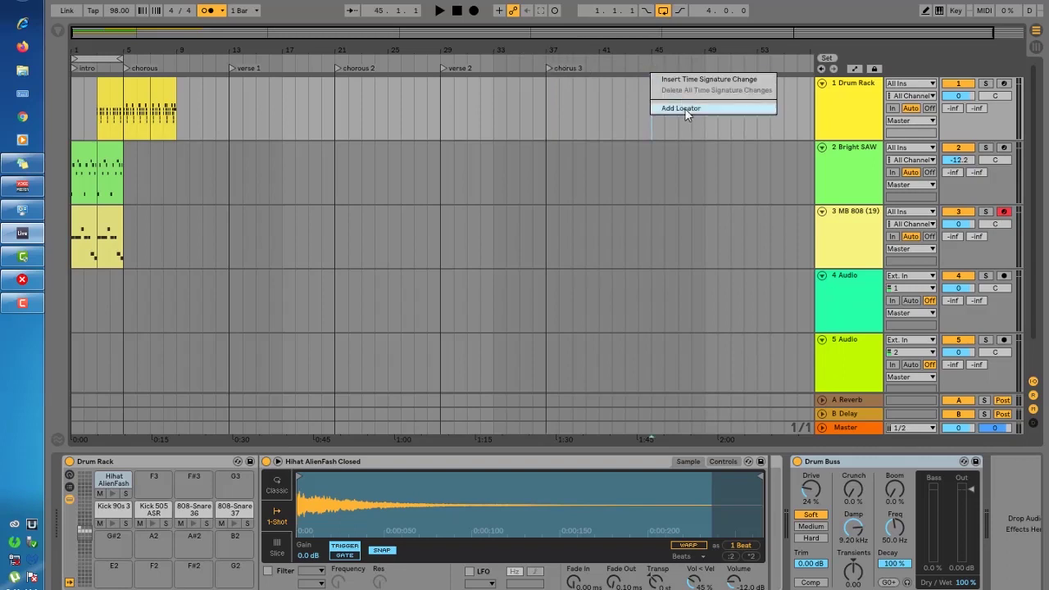
left_click(686, 110)
type("verse")
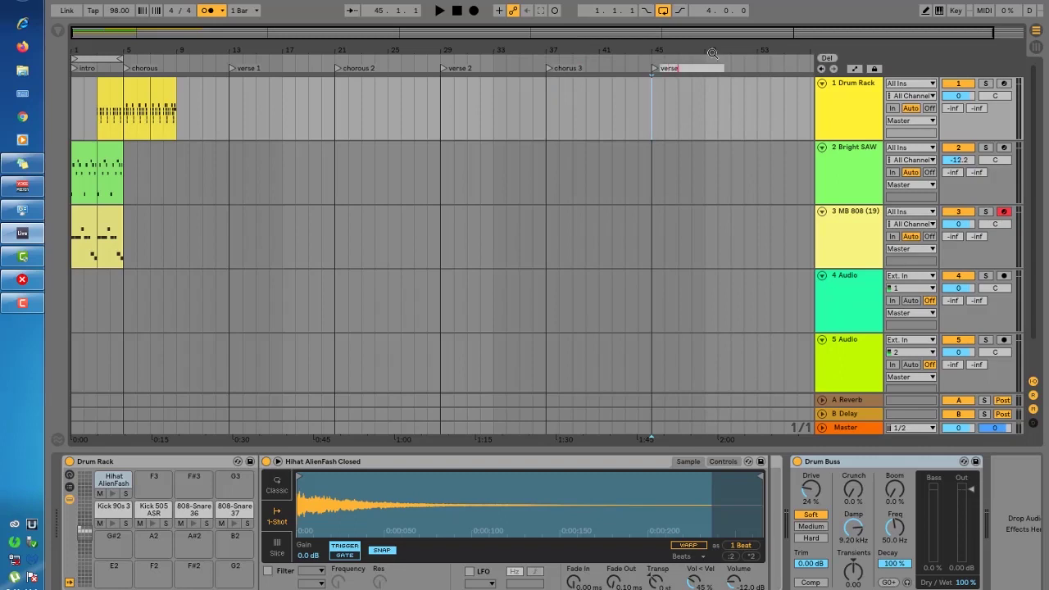
key("Return")
Add a locator named "chorous" at bar 53.
left_click_drag(683, 53, 640, 57)
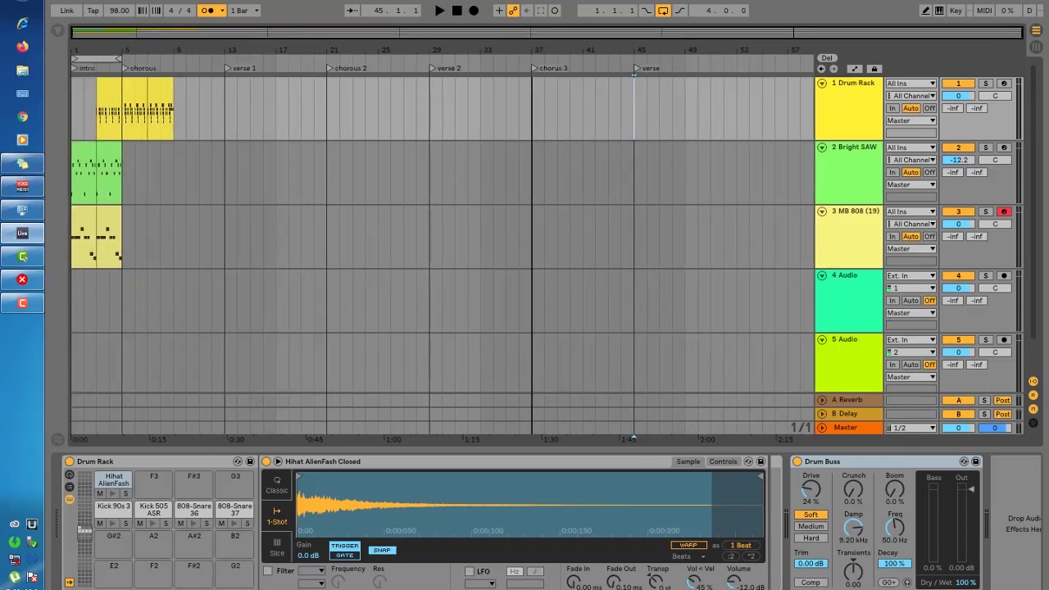
right_click(739, 69)
left_click(755, 106)
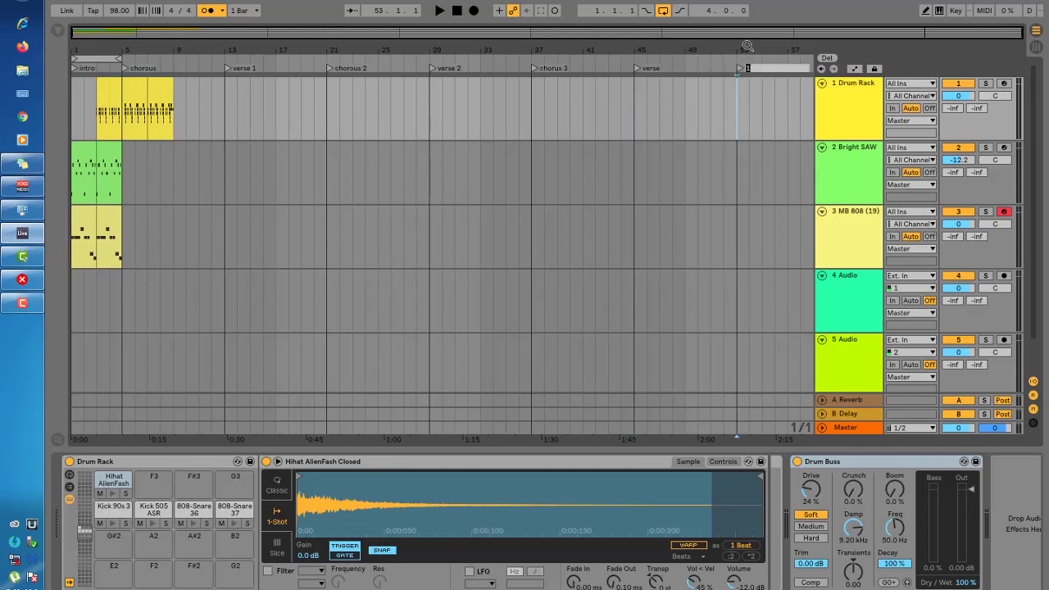
type("chorous")
key("Return")
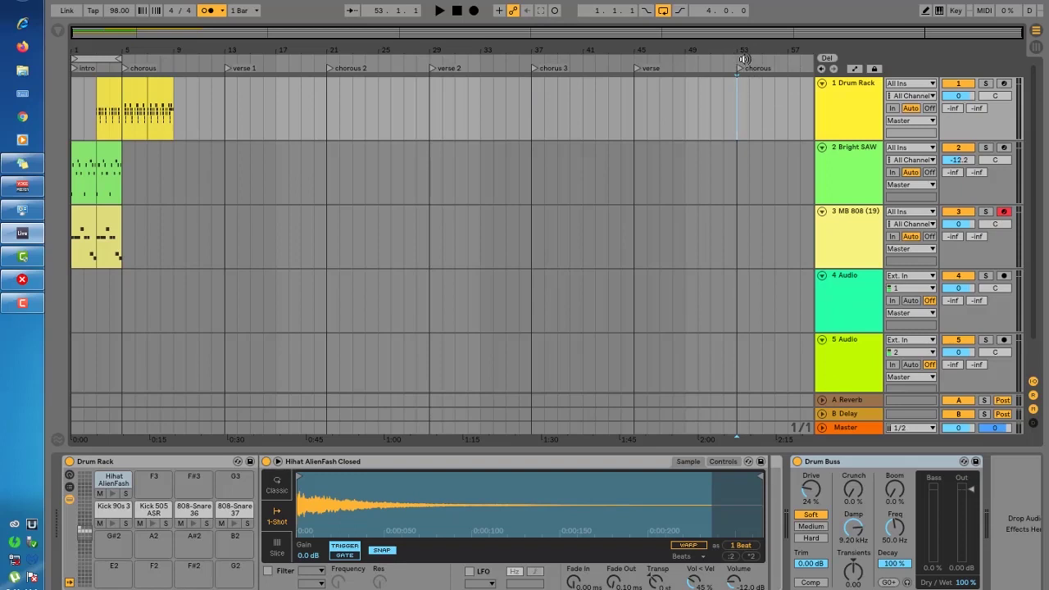
Add a locator named "end" at bar 69 and extend the arrangement loop from bar 1 to it.
left_click_drag(743, 59, 447, 78)
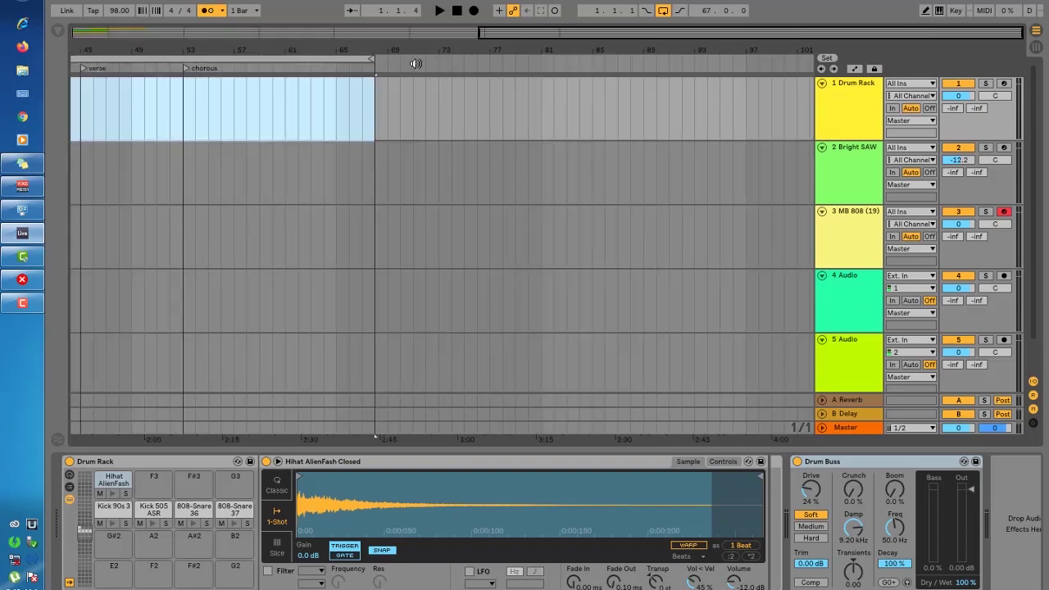
right_click(387, 68)
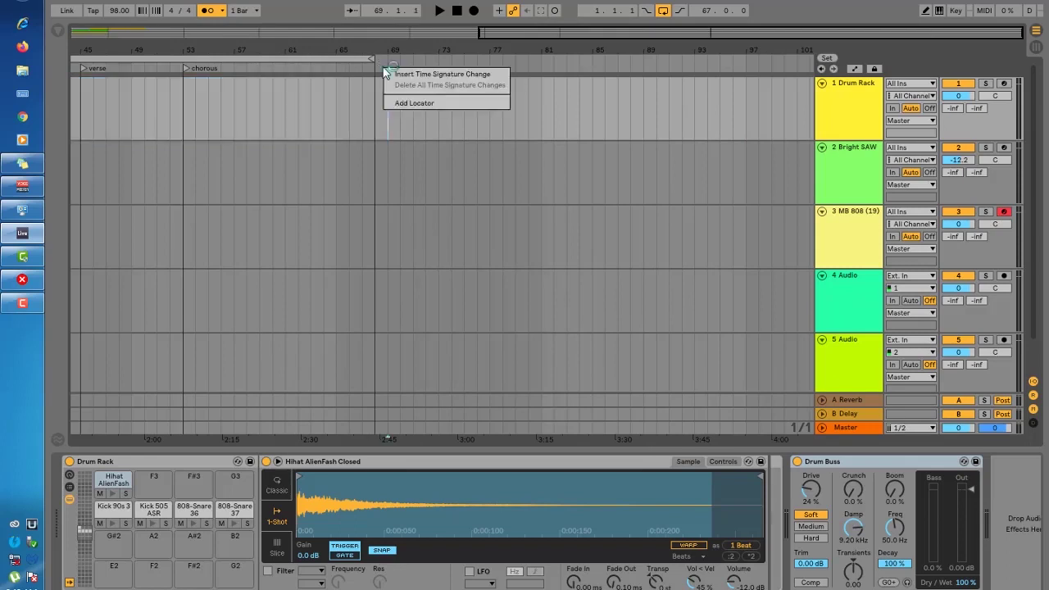
left_click(409, 103)
type("end")
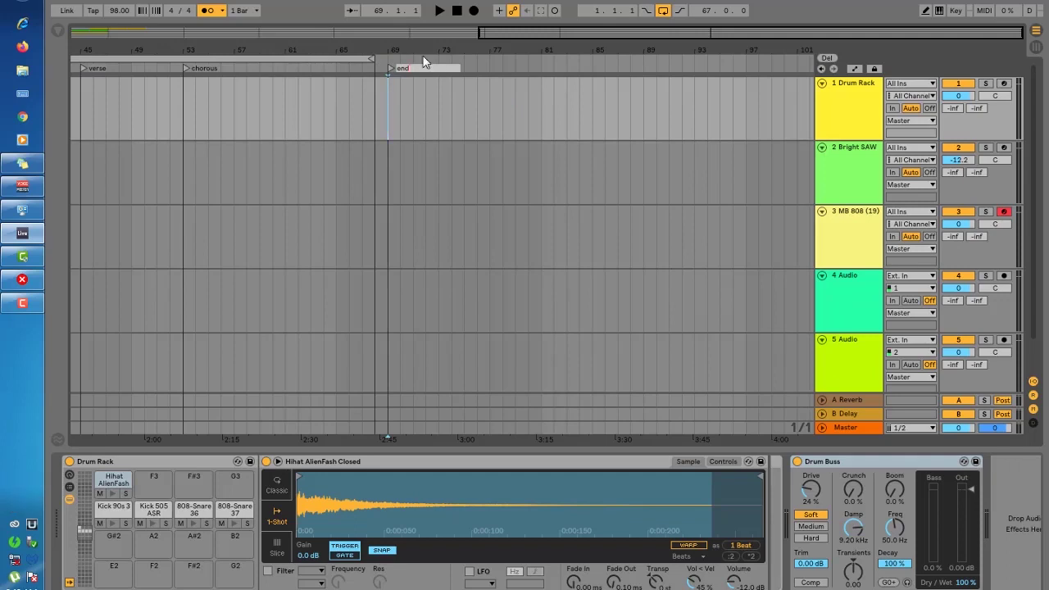
key("Return")
key("w")
Move the Drum Rack clip at bar 7 to bar 11 so it ends at the verse 1 locator.
left_click(72, 162)
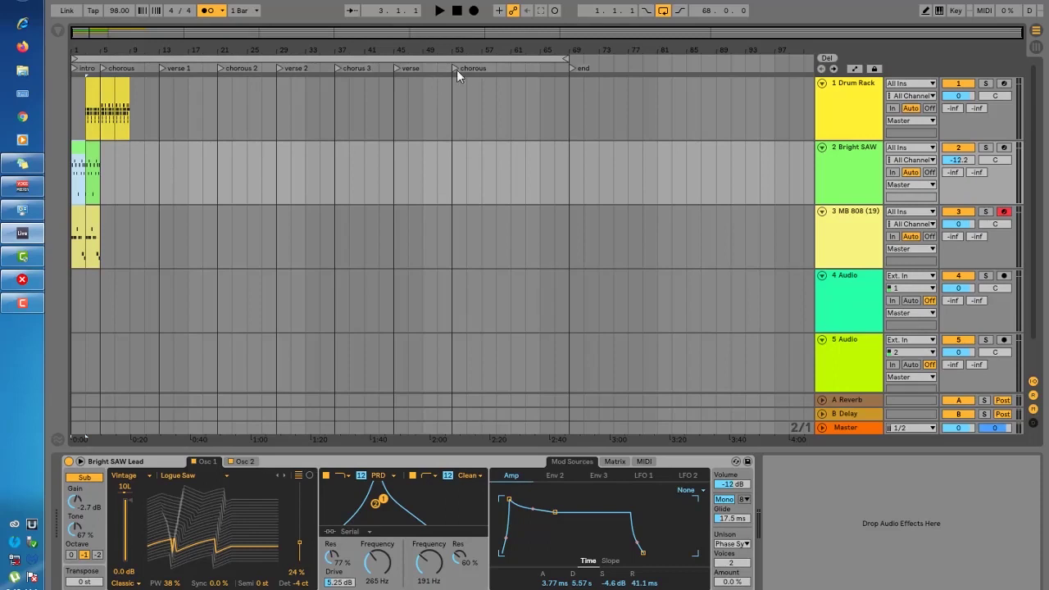
mouse_move(169, 50)
left_mouse_down()
mouse_move(168, 156)
mouse_move(177, 113)
left_mouse_up()
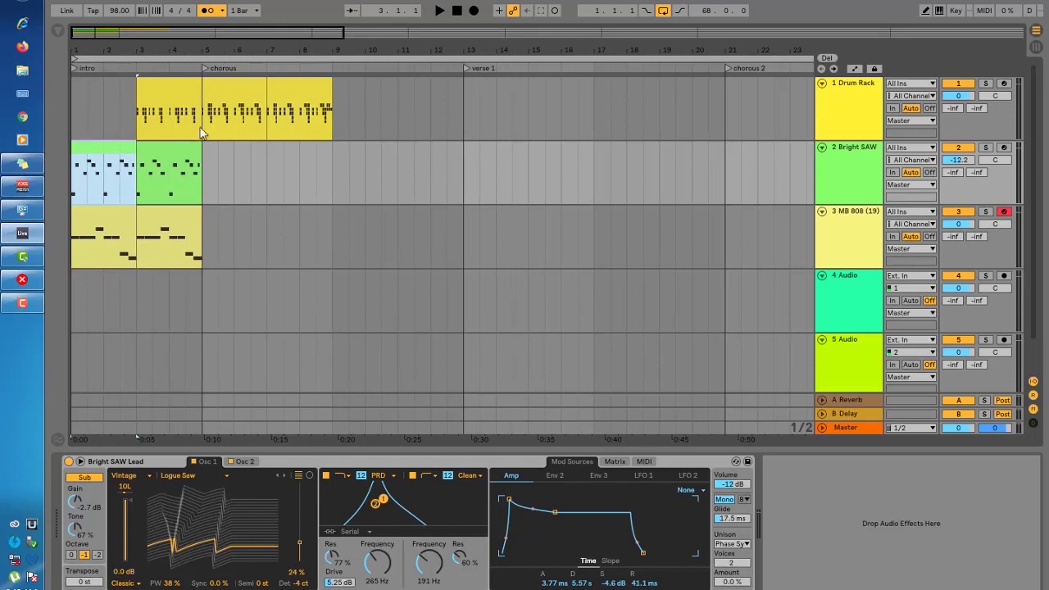
left_click(168, 160)
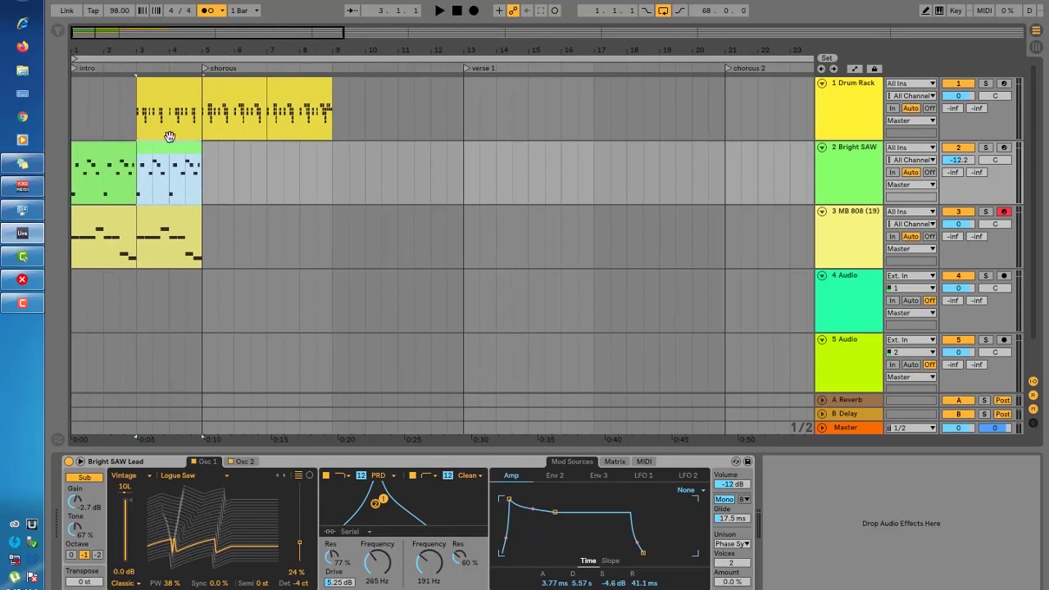
left_click(236, 97)
left_click(299, 95)
left_click_drag(298, 95, 431, 109)
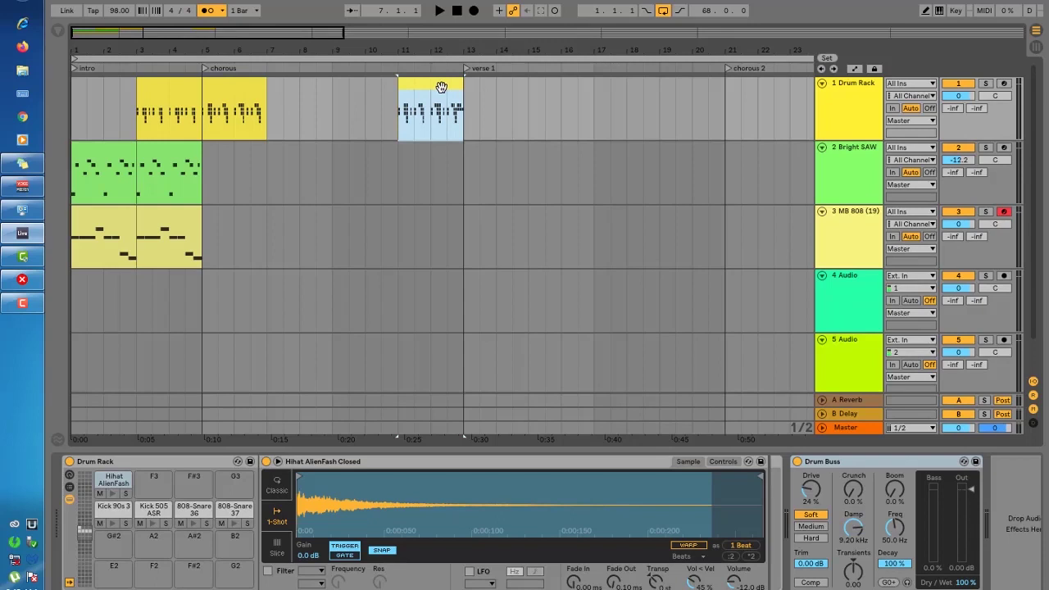
Duplicate the Drum Rack clip at bar 5 twice to fill the gap between bars 7 and 11.
left_click(231, 92)
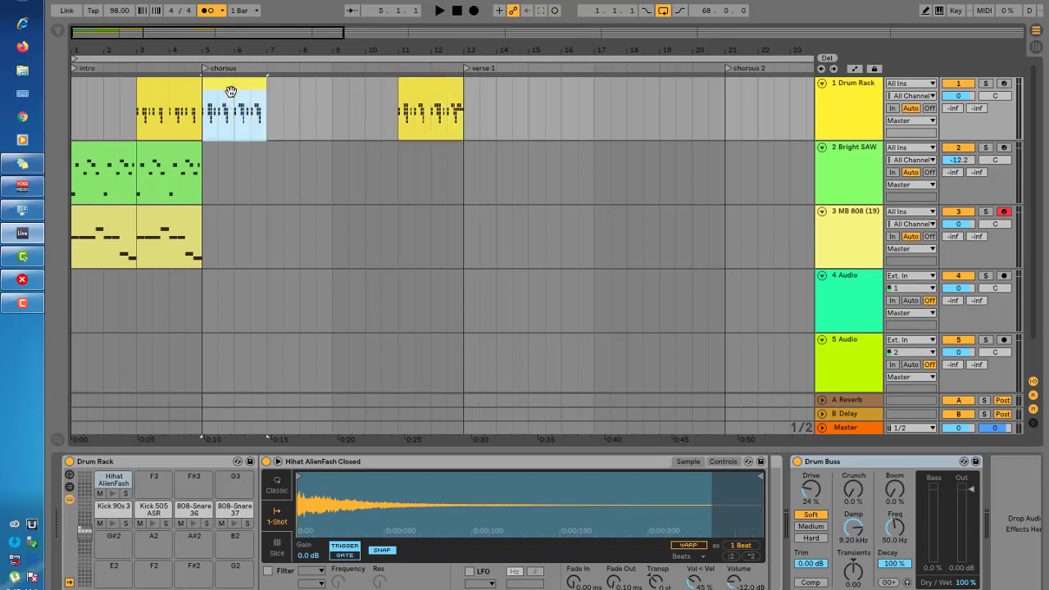
key("ctrl+d")
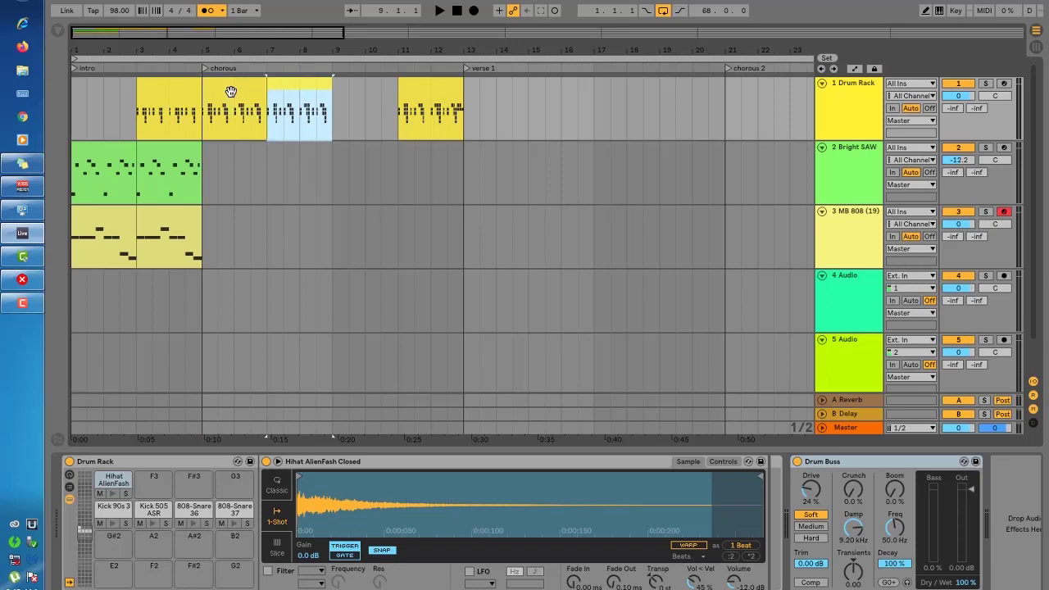
key("ctrl+d")
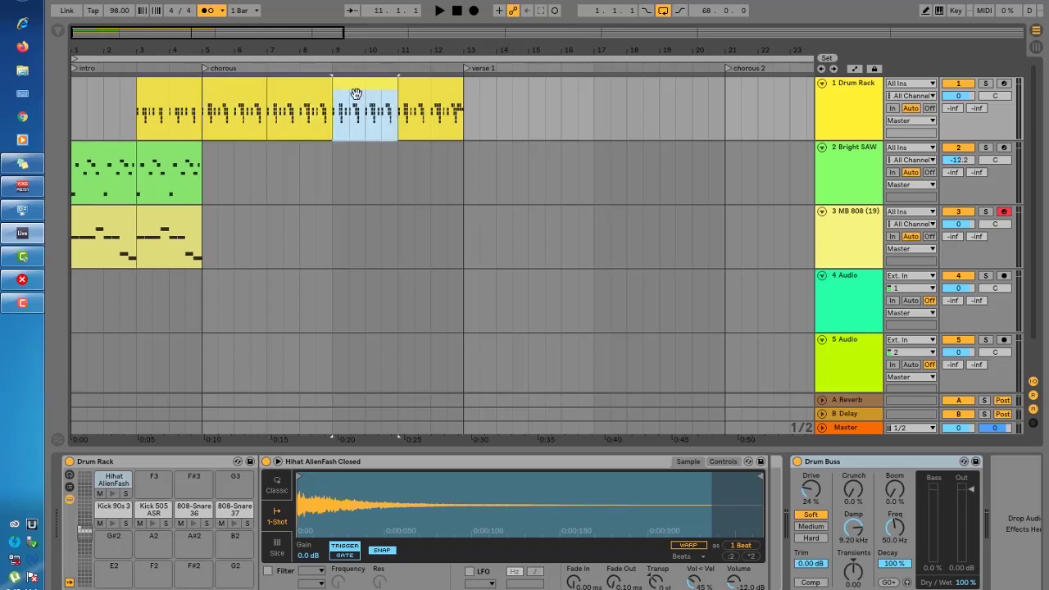
left_click(226, 99)
left_click(308, 118)
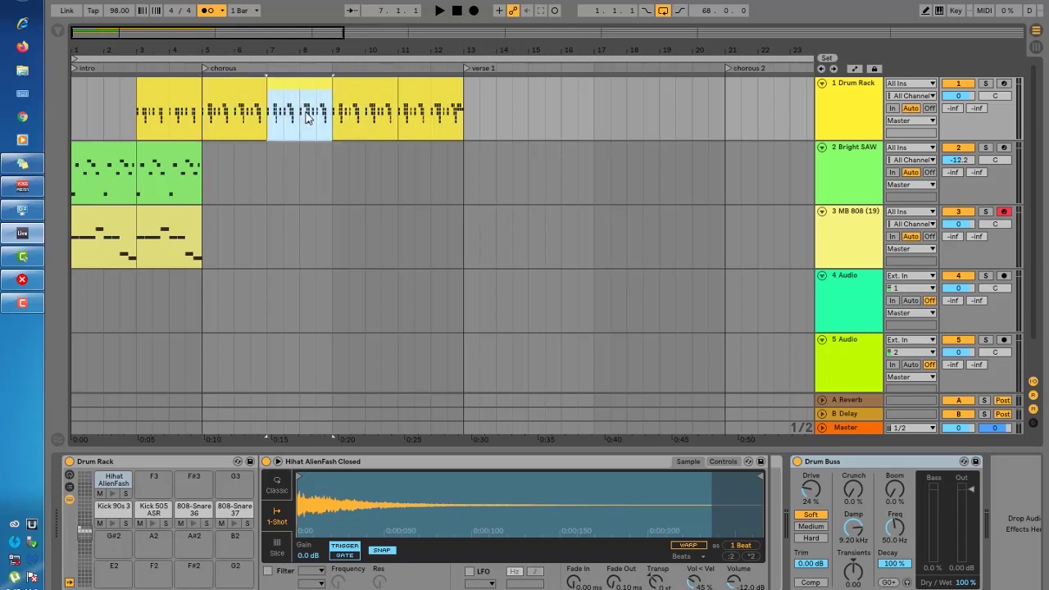
Duplicate the Bright SAW clip at bar 3 four times to fill the first chorous section up to bar 13.
left_click(184, 167)
key("ctrl+d")
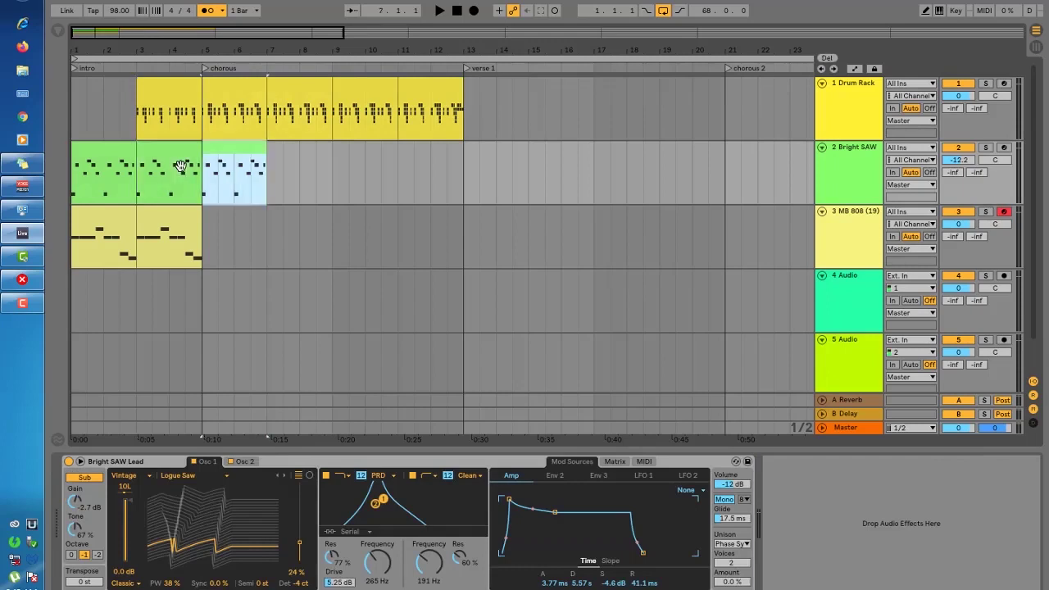
key("ctrl+d")
key("ctrl+d")
key("ctrl+d")
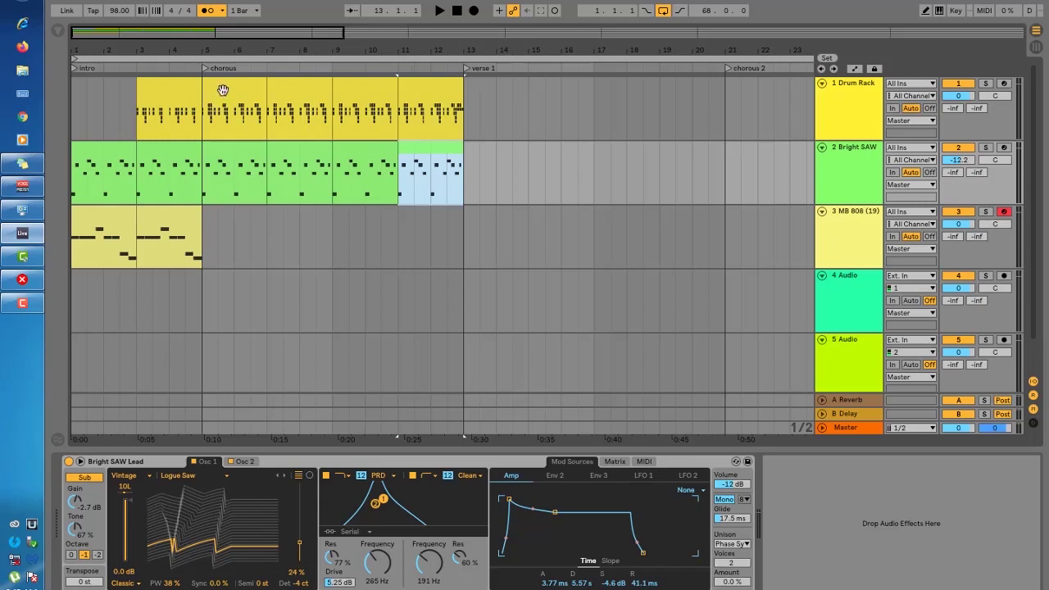
Duplicate the MB 808 clip at bar 3 four times to fill the first chorous section up to bar 13.
left_click(168, 230)
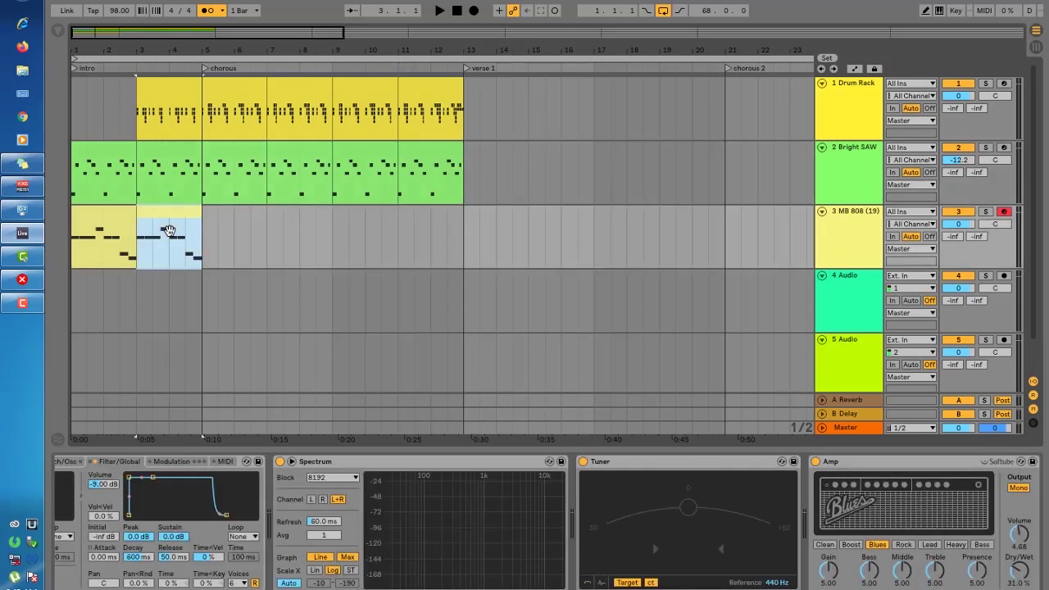
key("ctrl+d")
key("ctrl+d")
key("ctrl+d")
key("ctrl+d")
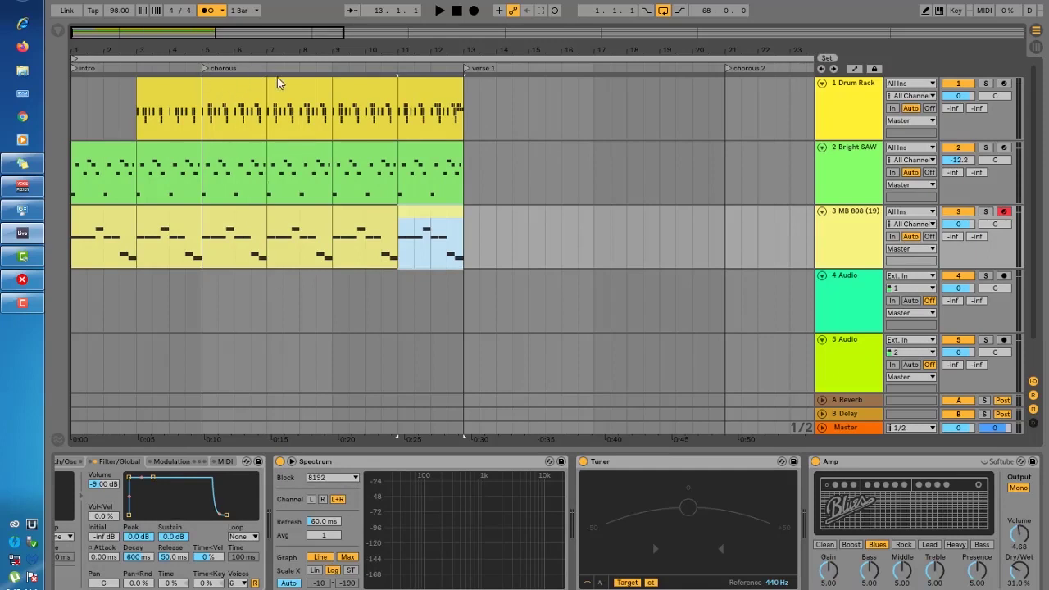
Loop the intro and first chorous from bar 1 to bar 13, play them back, and place the insert marker at bar 13.
scroll(298, 147, "down", 1)
key("space")
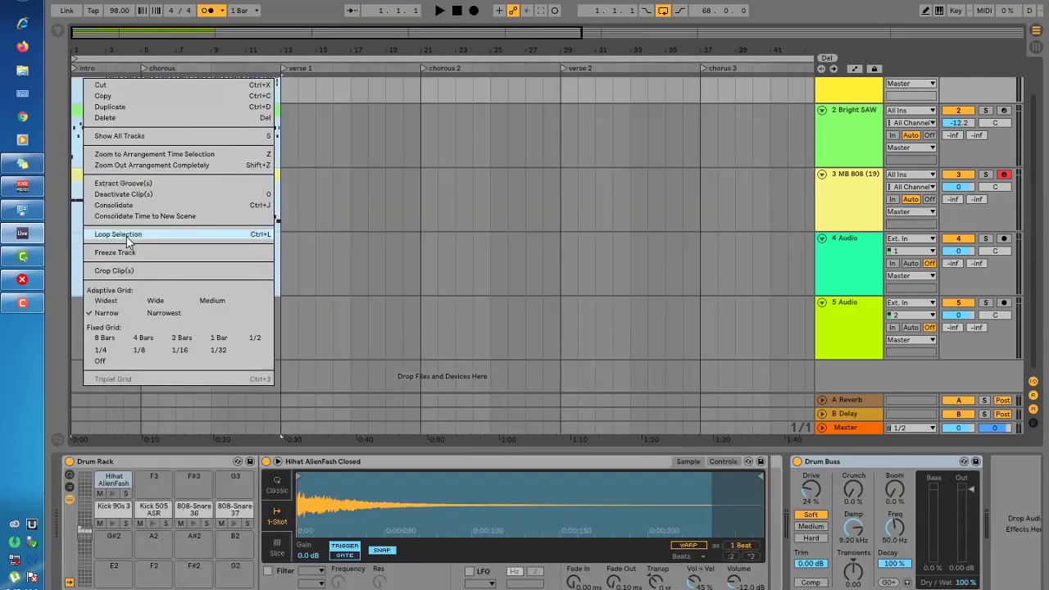
left_click(164, 232)
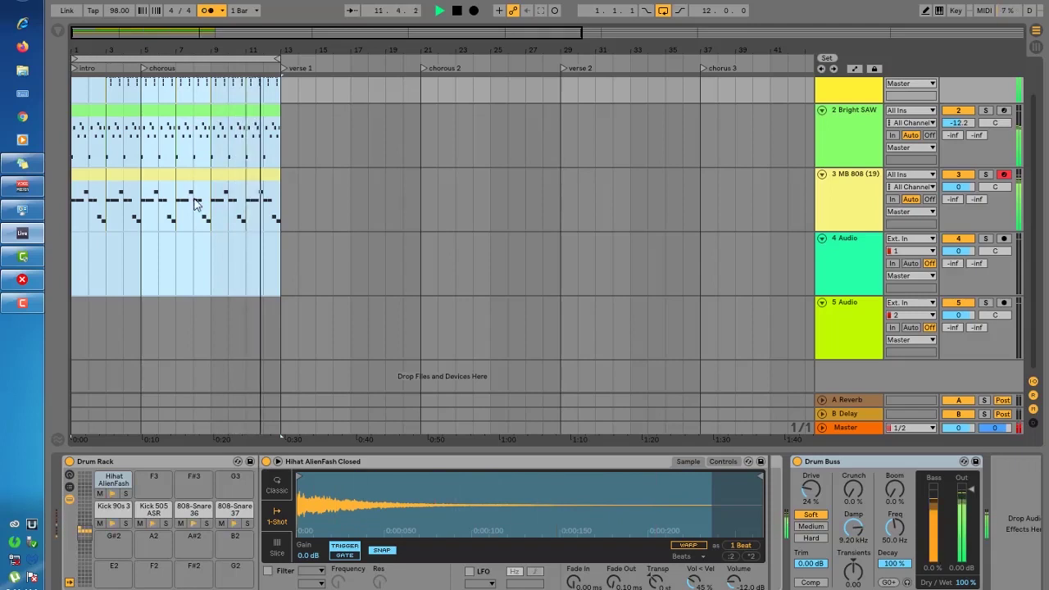
key("space")
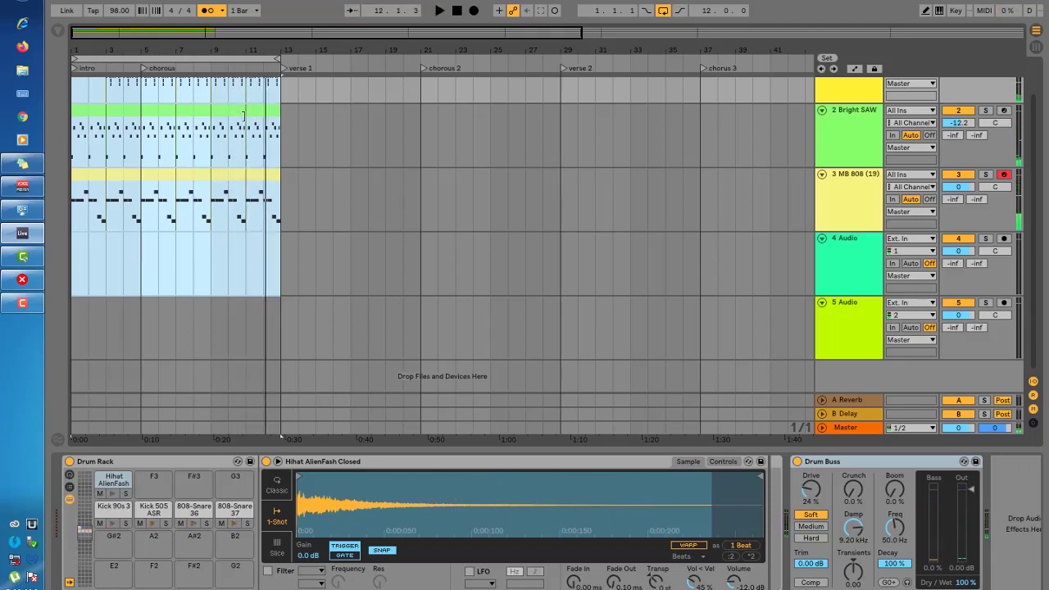
left_click(283, 309)
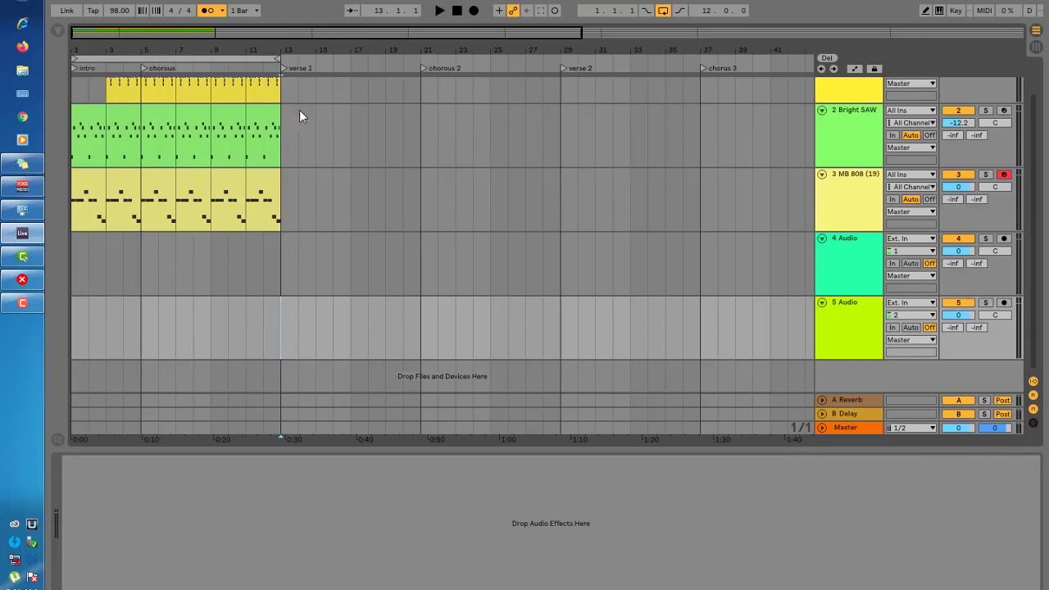
scroll(302, 182, "up", 2)
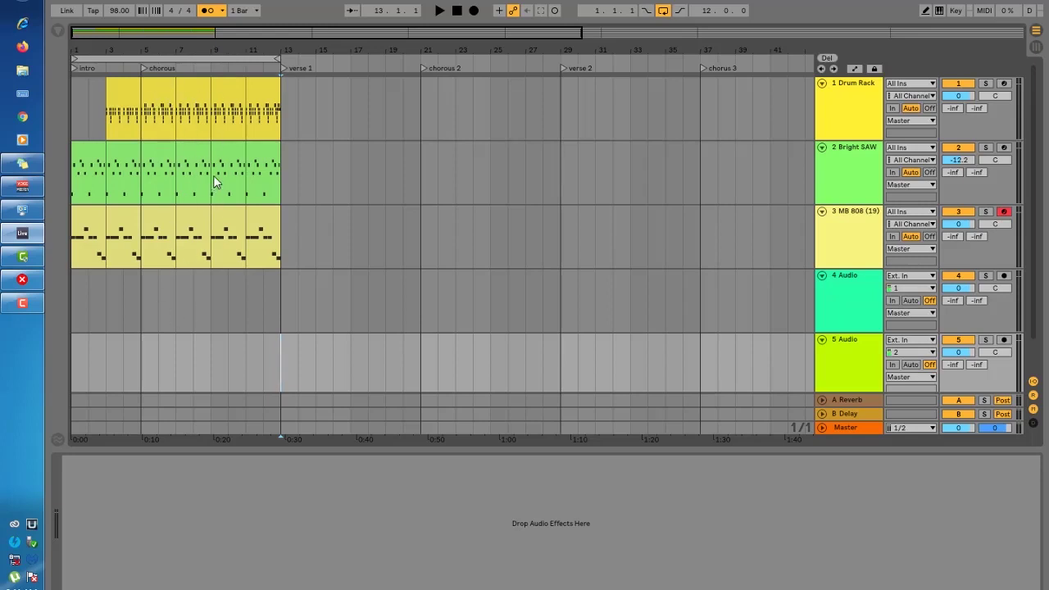
Copy a two-bar Drum Rack clip to the start of verse 1 and repeat it until chorous 2 at bar 21.
left_click(259, 96)
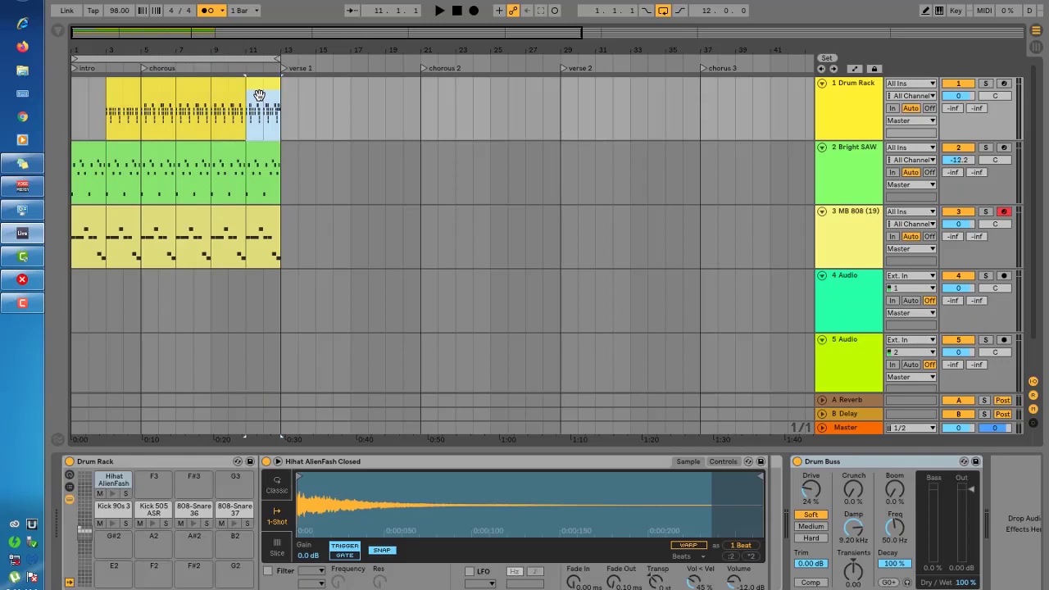
left_click(192, 104)
left_click_drag(192, 105, 300, 117)
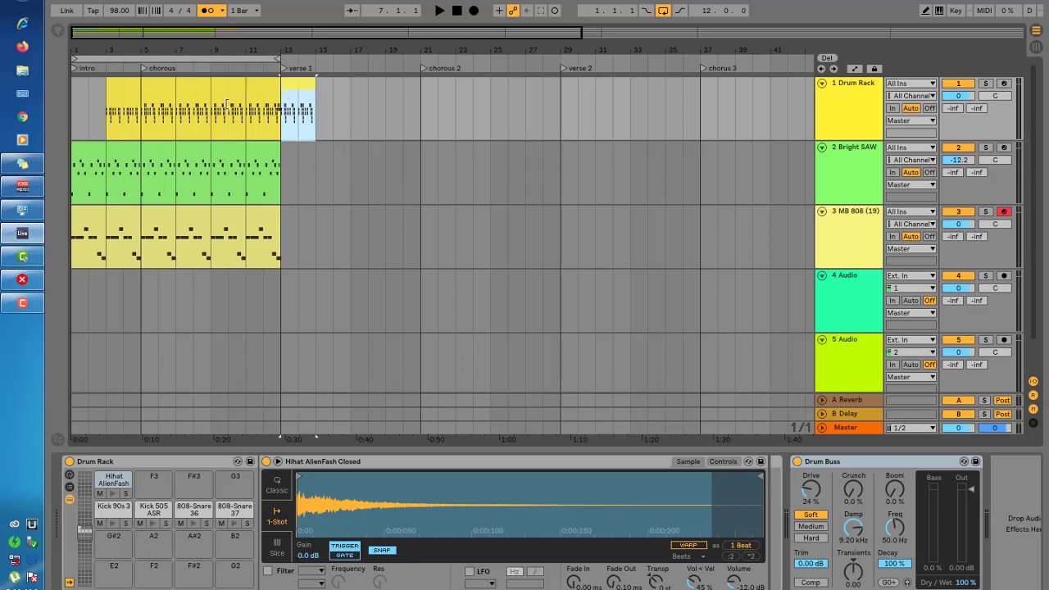
key("ctrl+d")
key("ctrl+d")
key("ctrl+d")
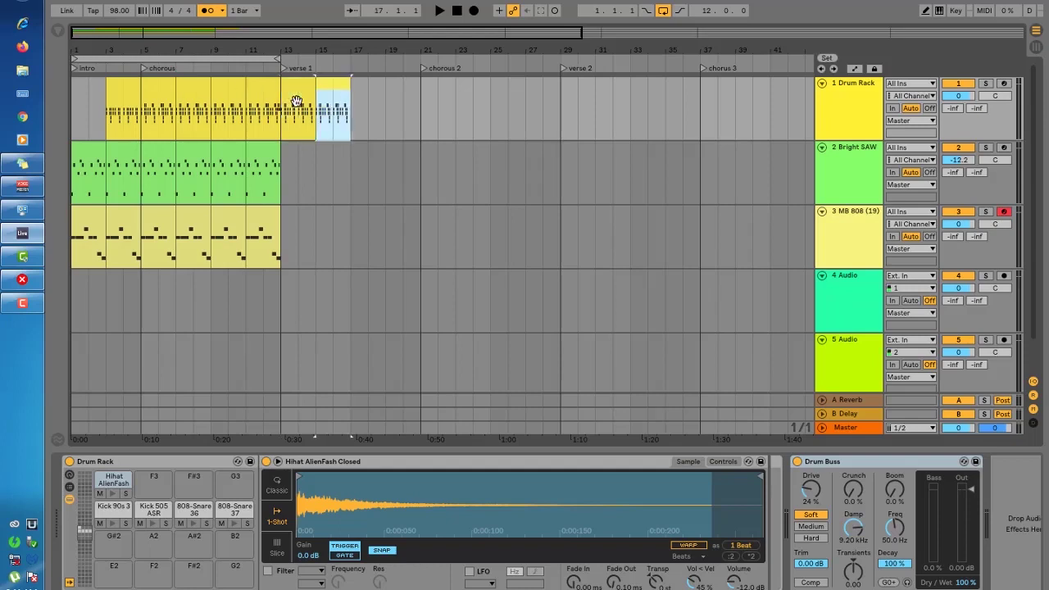
Duplicate the last two-bar Bright SAW clip four times to fill verse 1 from bar 13 to bar 21.
left_click(267, 167)
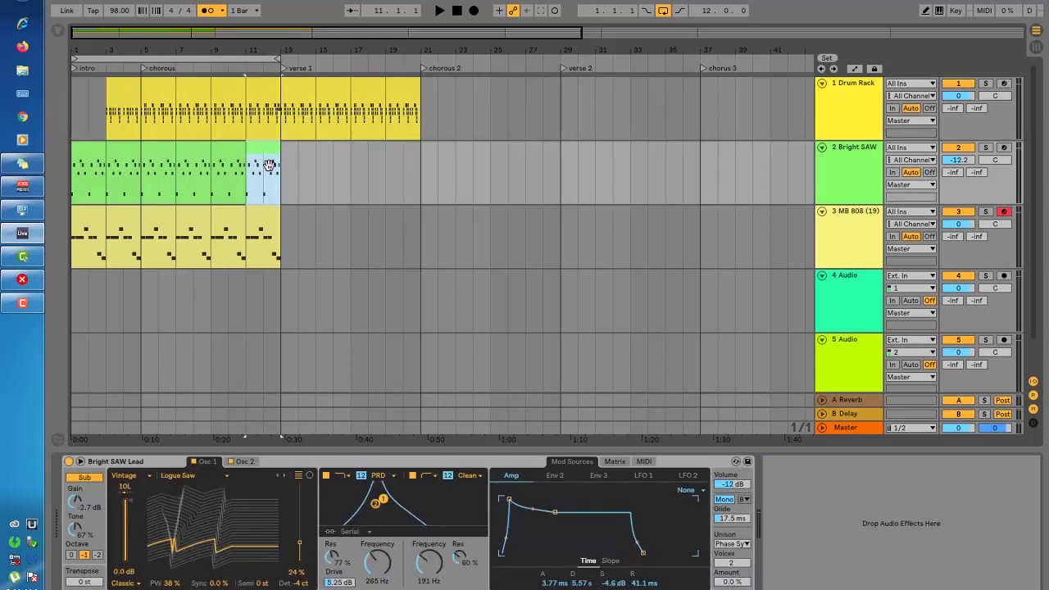
key("ctrl+d")
key("ctrl+d")
key("ctrl+d")
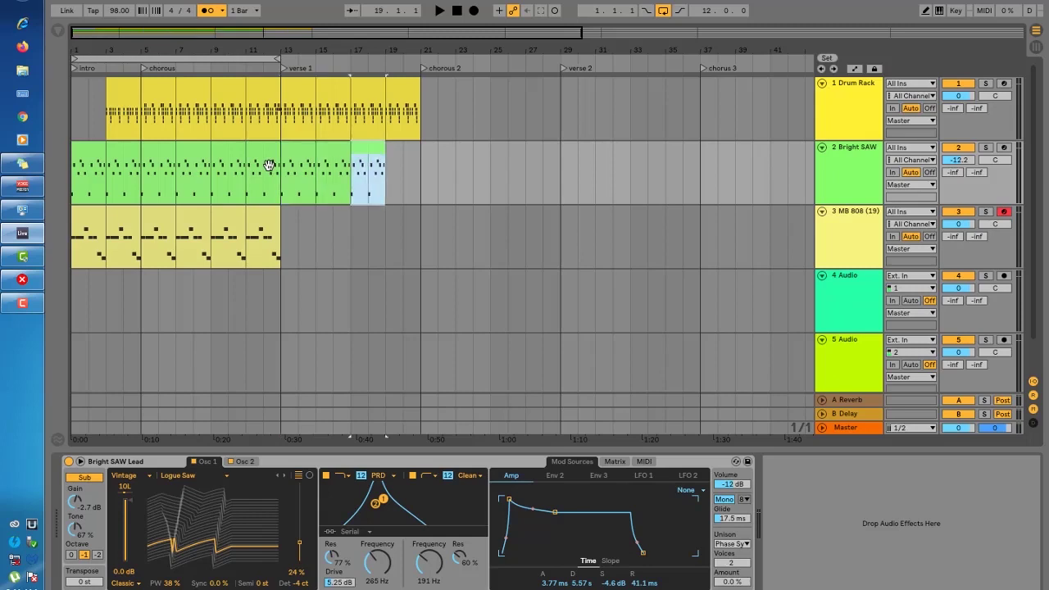
key("ctrl+d")
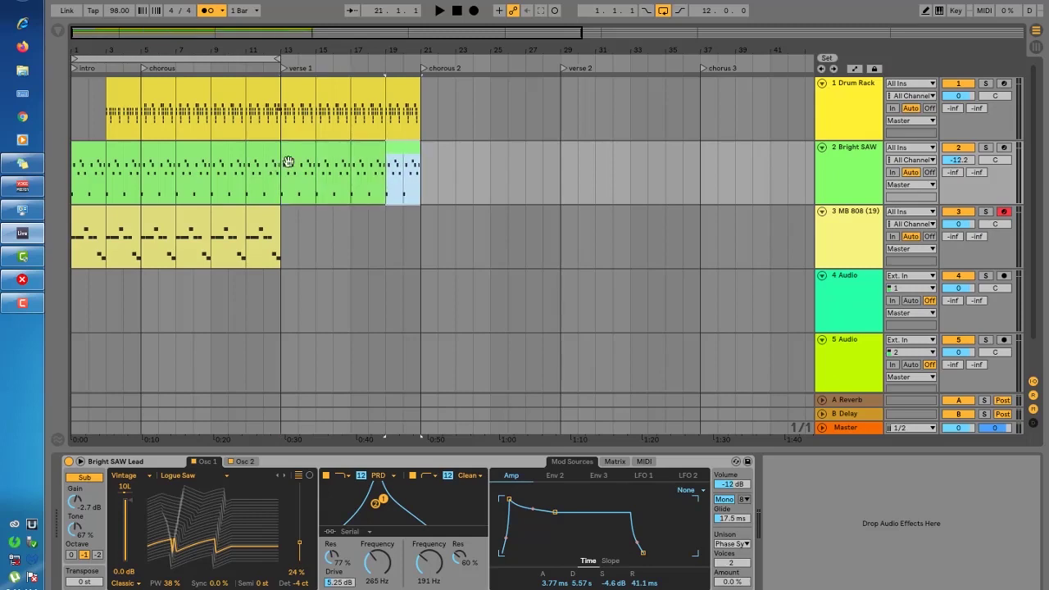
Duplicate the last two-bar MB 808 clip four times so the bass fills verse 1 up to bar 21.
left_click(268, 220)
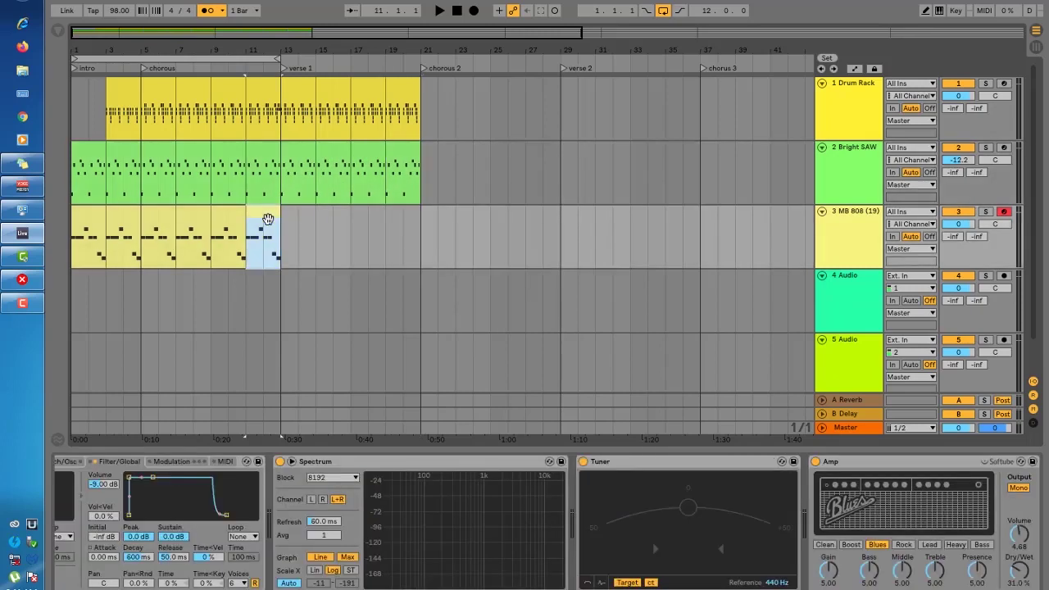
key("ctrl+d")
key("ctrl+d")
key("ctrl+d")
key("ctrl+d")
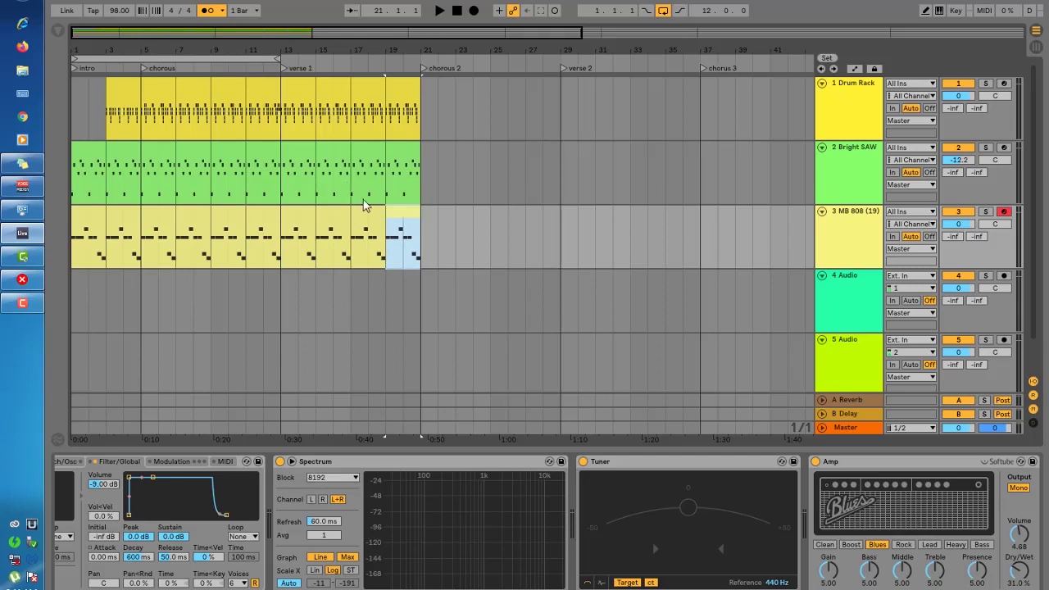
Show the browser and expand the Guitar & Plucked category of the Sounds library.
scroll(363, 206, "down", 1)
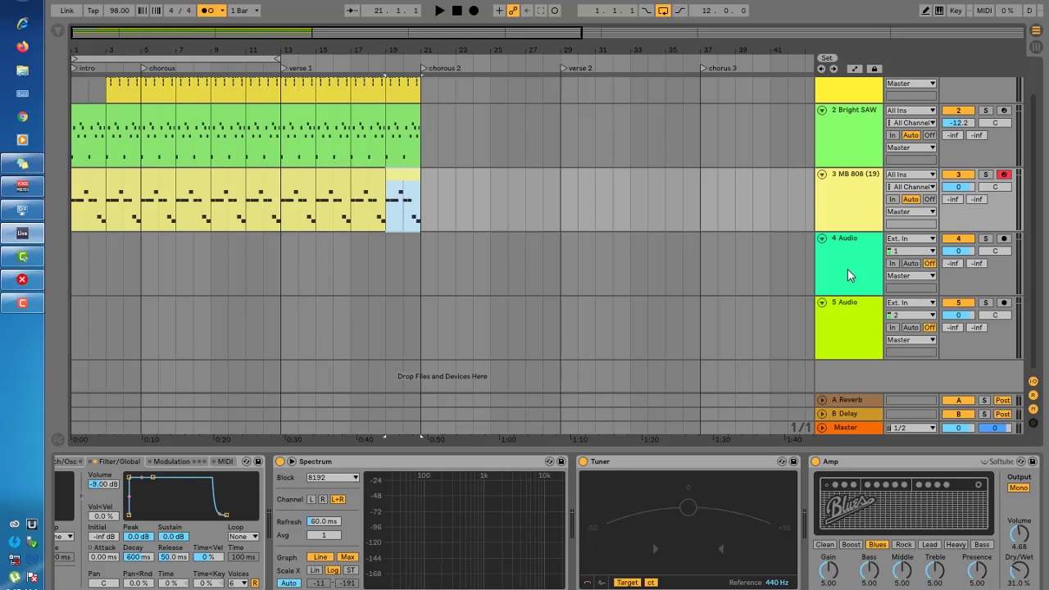
scroll(847, 269, "up", 1)
left_click(402, 293)
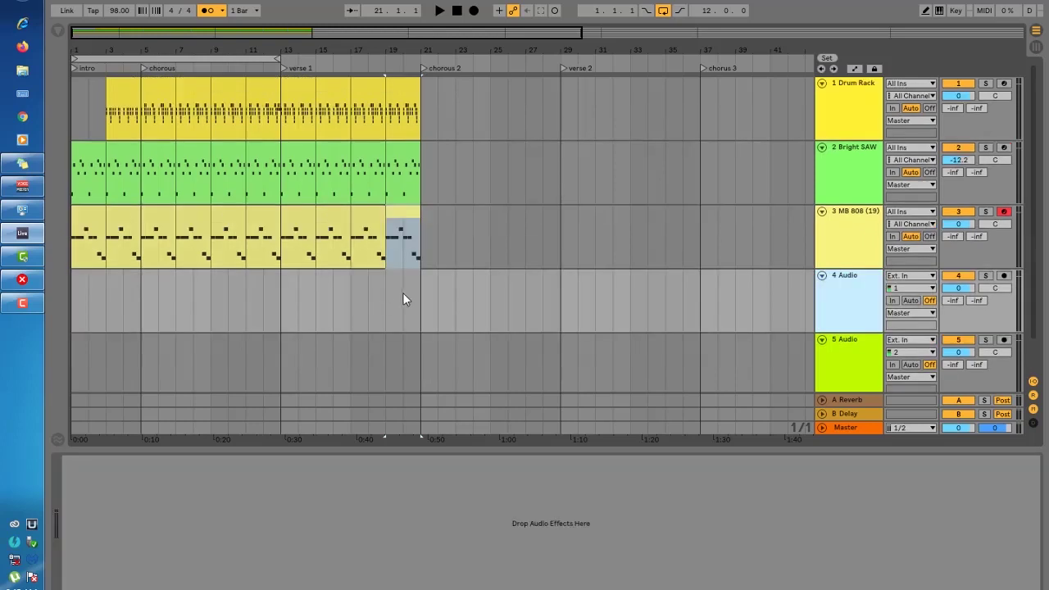
left_click(57, 30)
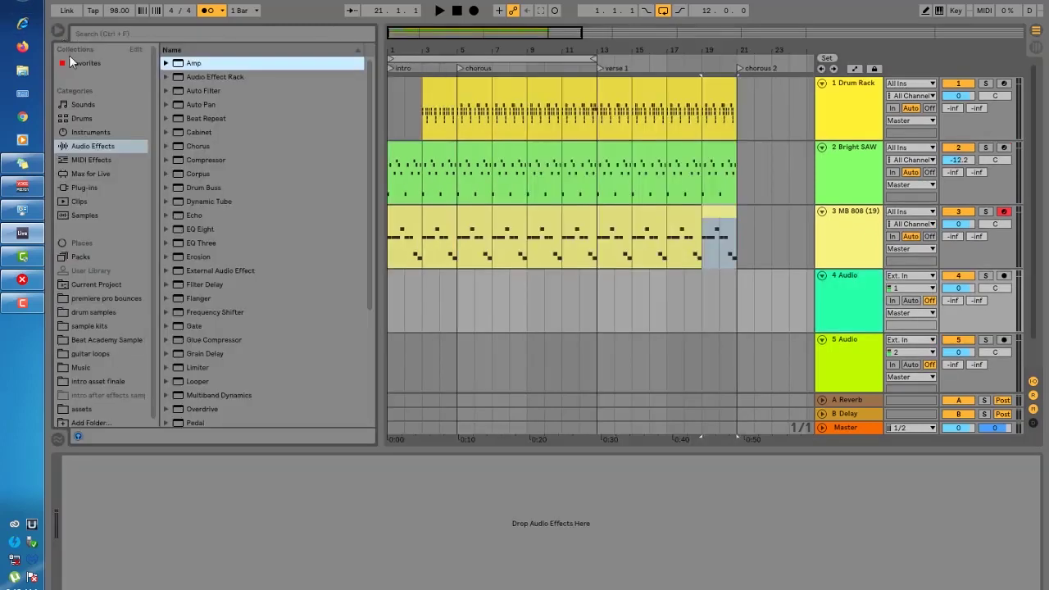
left_click(82, 105)
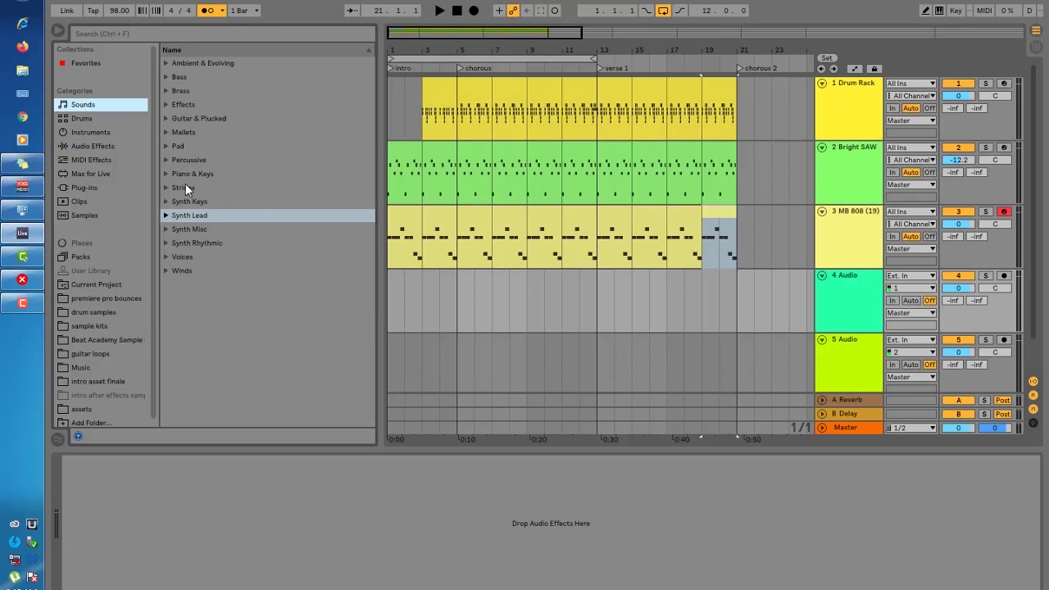
left_click(166, 120)
Audition the Guitar & Plucked presets from Digital String.adv down to Hard Picked Dist Lead Guitar.adg.
scroll(234, 192, "down", 3)
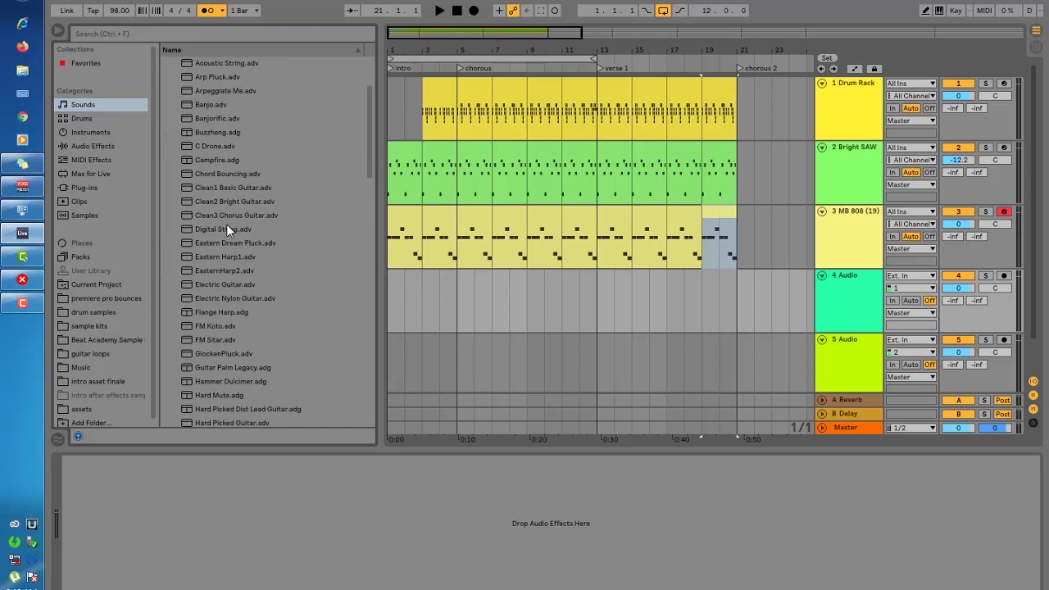
left_click(226, 229)
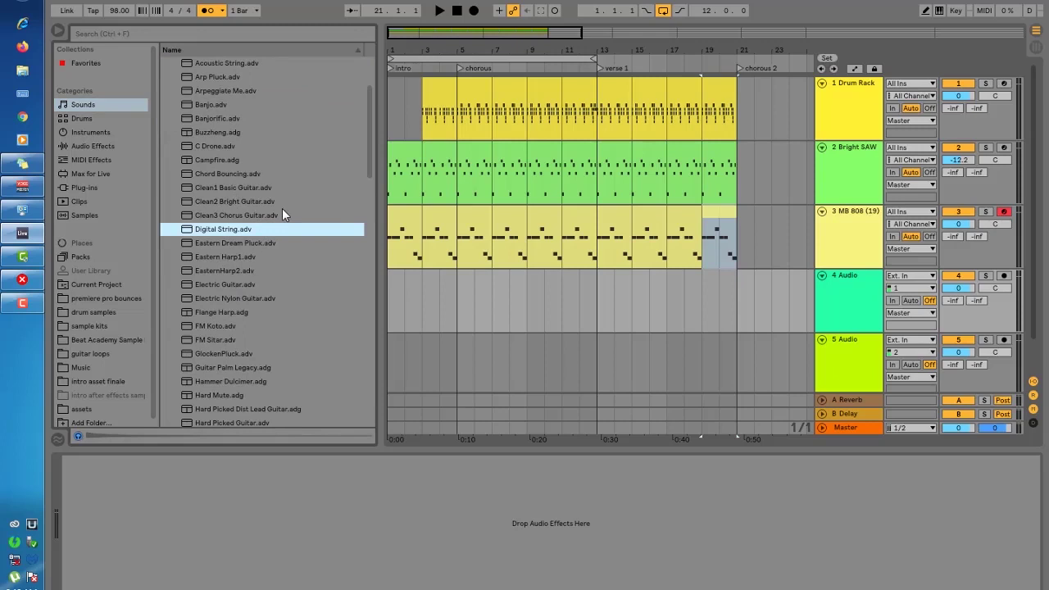
key("Down")
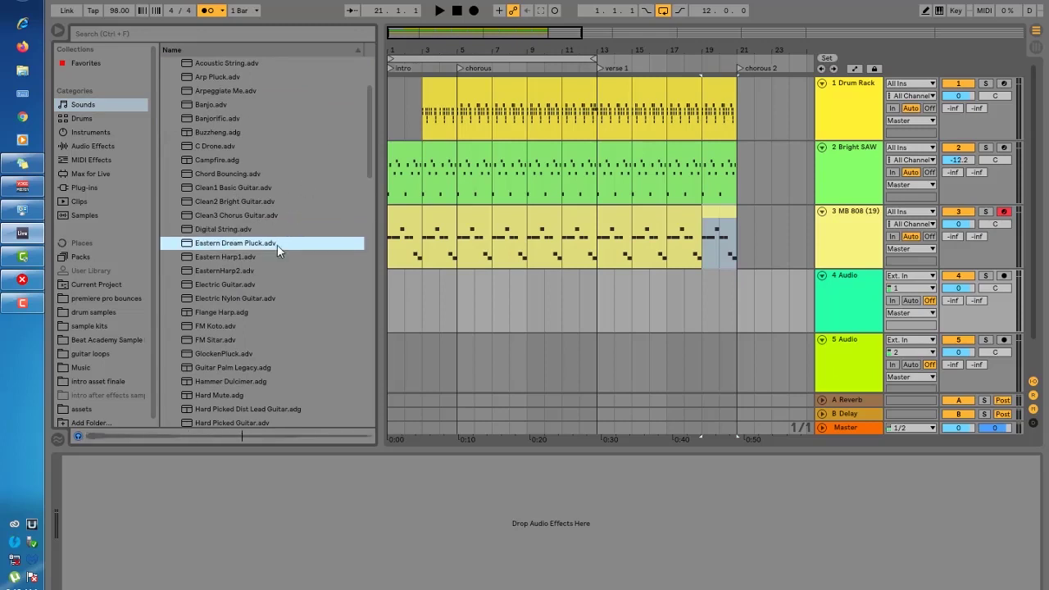
key("Down")
key("Down")
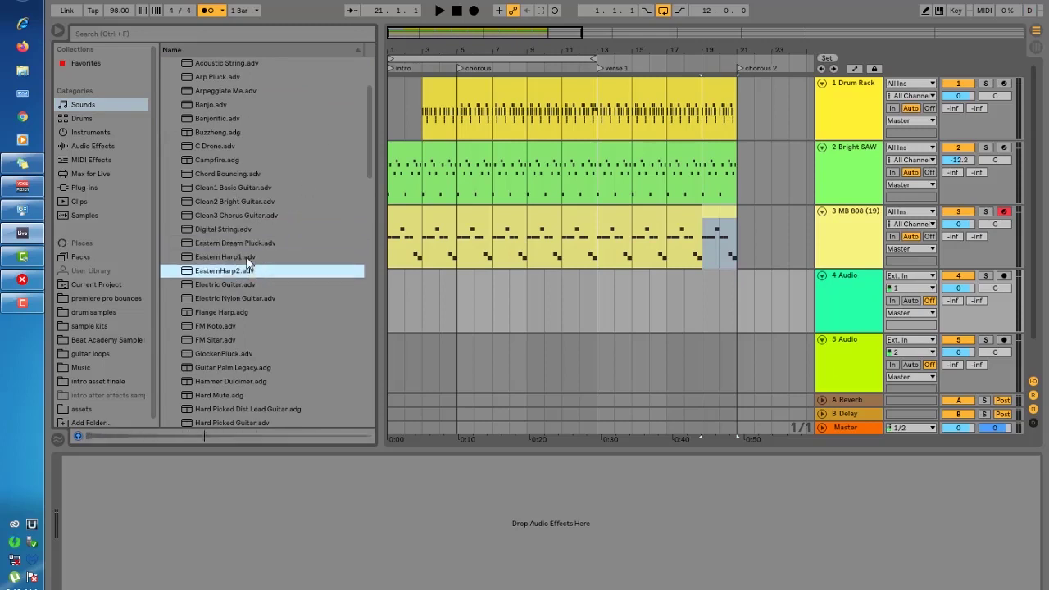
key("Down")
key("Down")
key("Down")
key("Down")
key("Down")
key("Down")
key("Down")
key("Down")
key("Down")
key("Down")
key("Down")
key("Down")
key("Down")
key("Down")
key("Down")
key("Down")
left_click(231, 315)
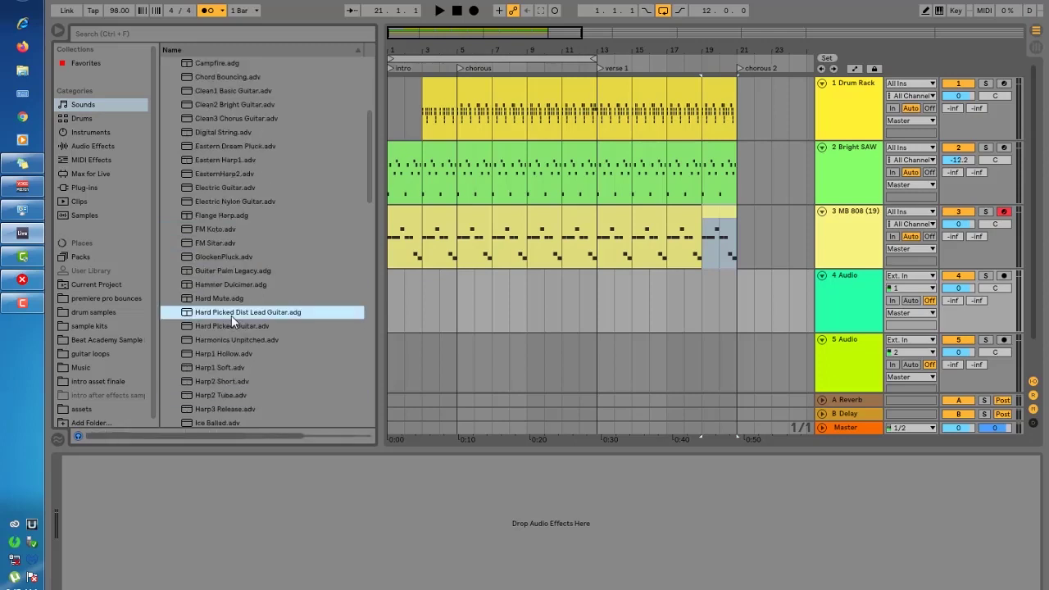
Load Hard Picked Dist Lead Guitar.adg on a new track below MB 808 and unfold that track with the browser hidden.
left_click_drag(222, 312, 852, 261)
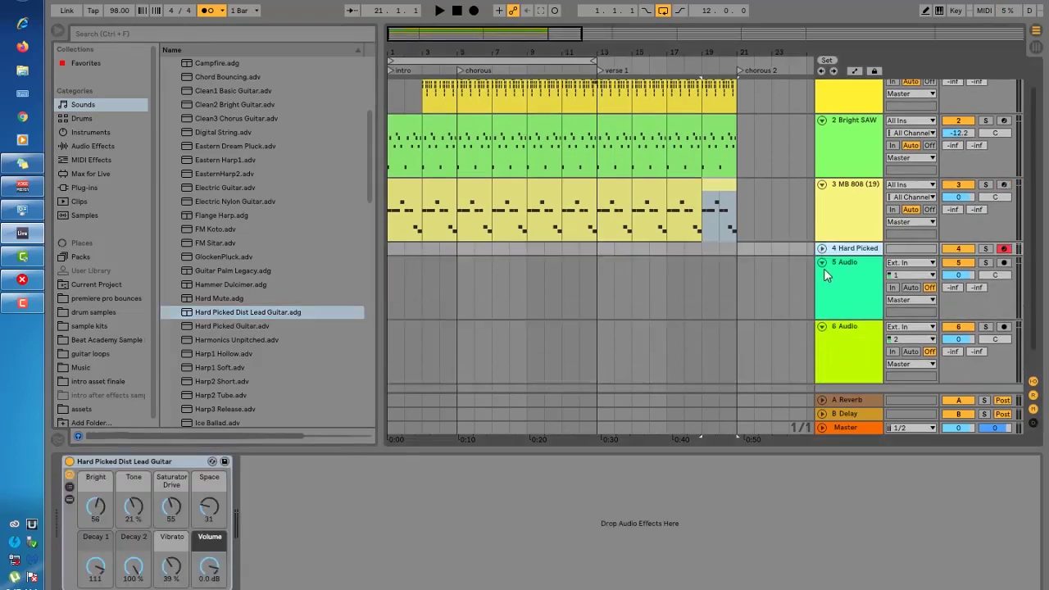
left_click(64, 30)
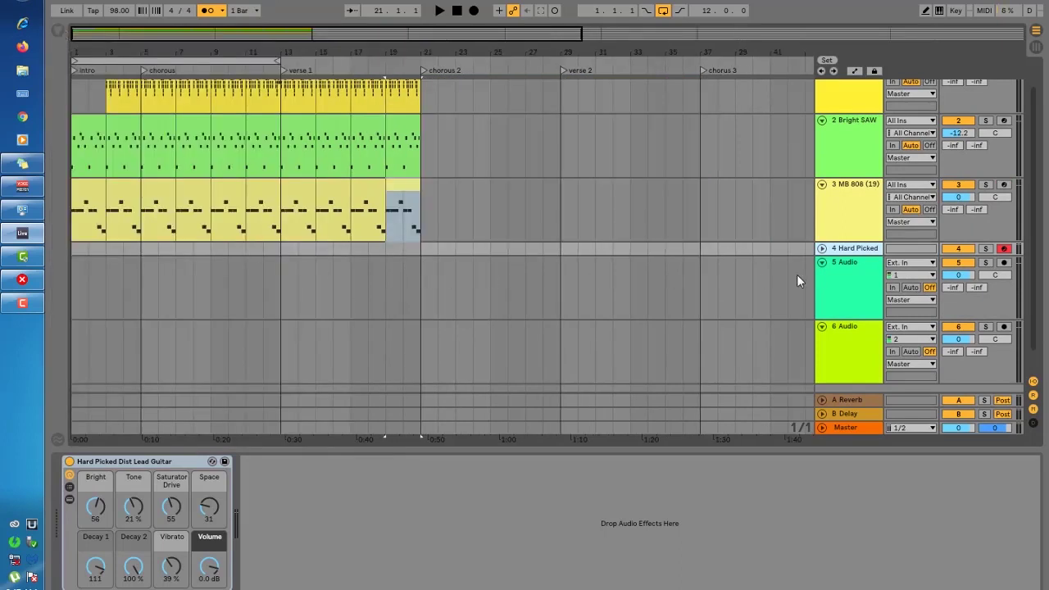
left_click(822, 248)
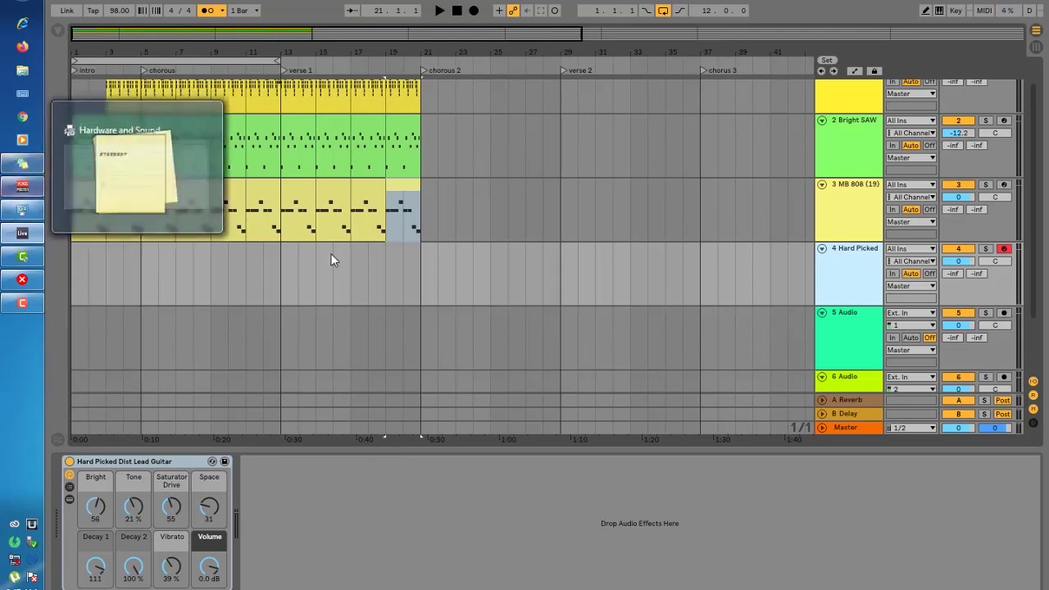
Insert an empty two-bar MIDI clip on the Hard Picked track at the start of verse 1, from bar 13 to 15.
scroll(426, 274, "up", 1)
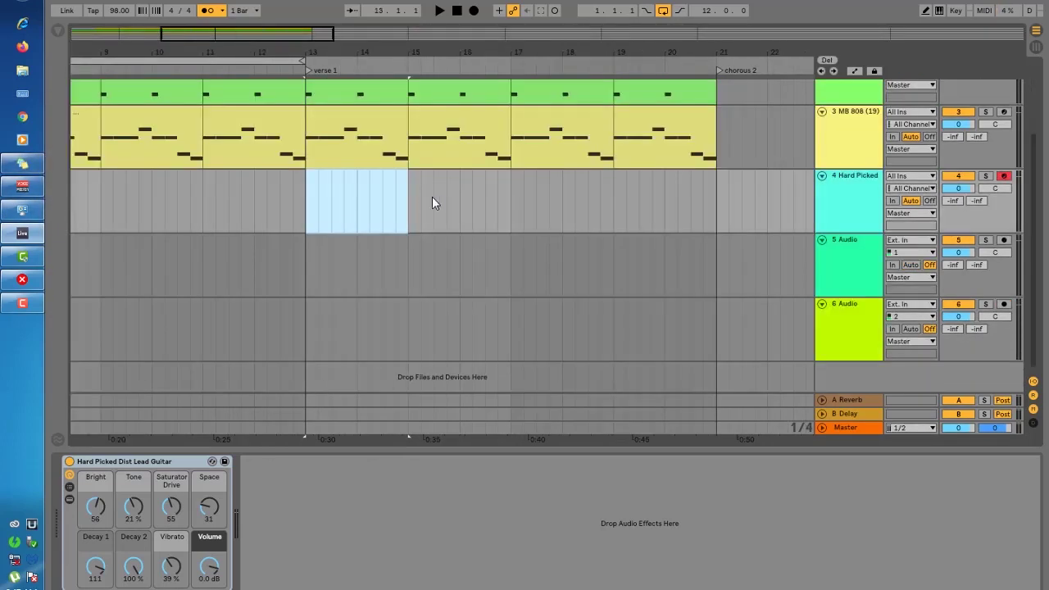
right_click(332, 196)
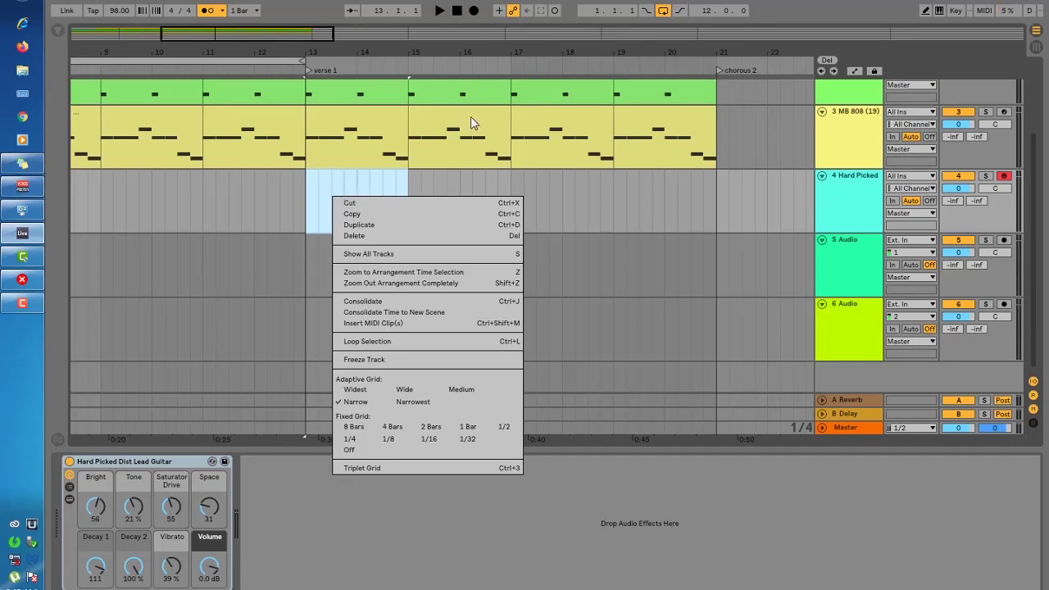
left_click(374, 322)
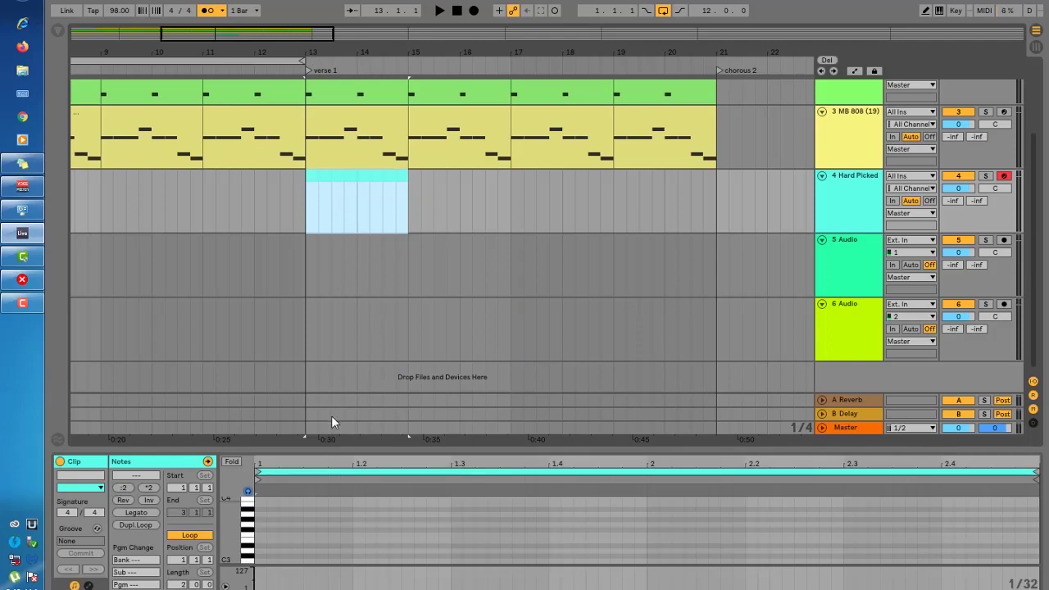
Enlarge the clip's note editor and draw a one-beat D3 note at the very start of the guitar clip.
left_click_drag(328, 446, 328, 129)
left_click_drag(242, 249, 295, 249)
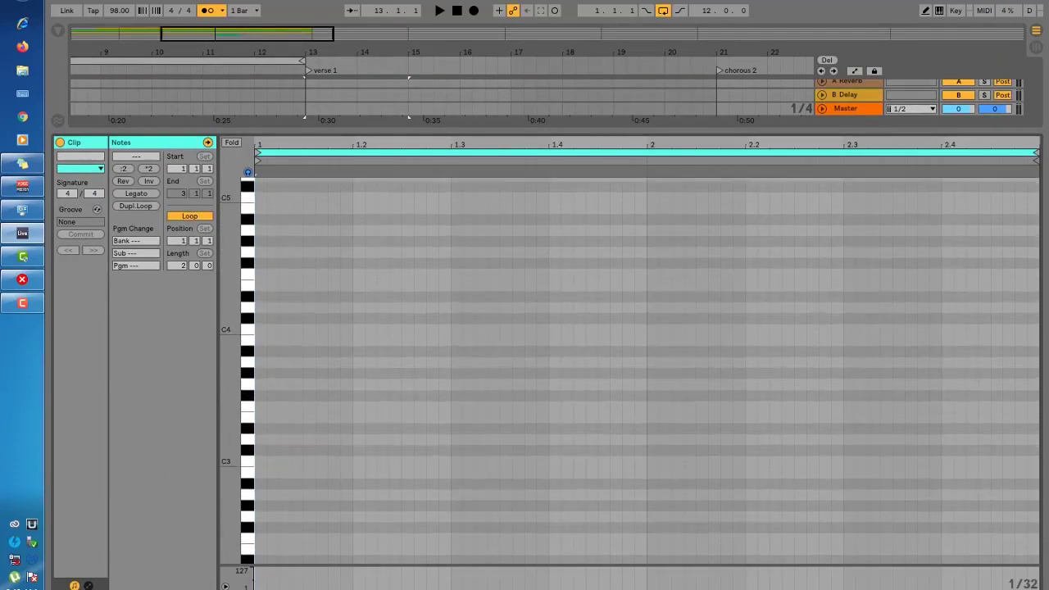
scroll(318, 322, "down", 3)
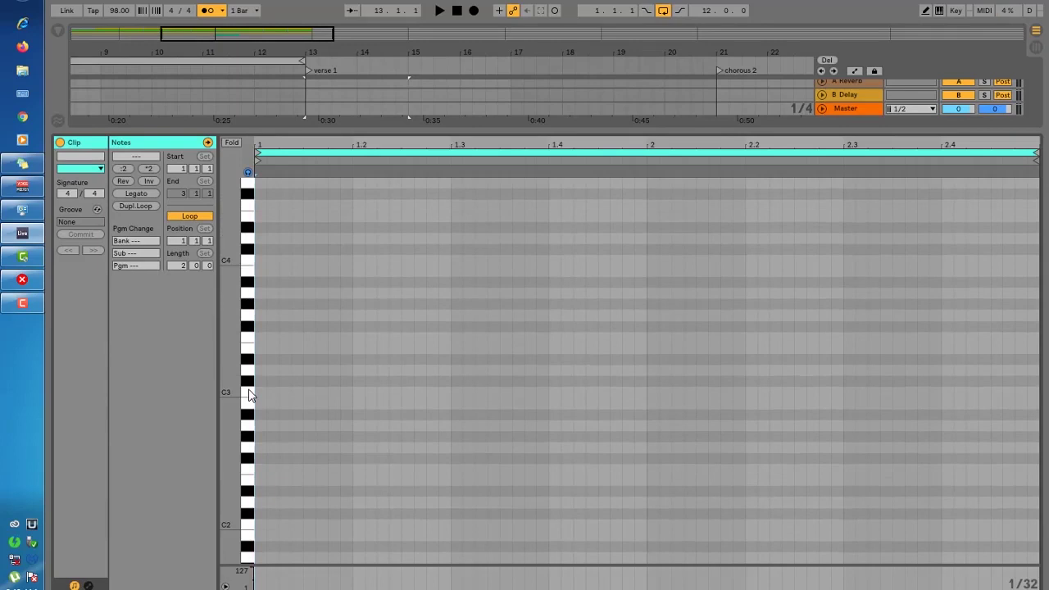
scroll(250, 395, "up", 2)
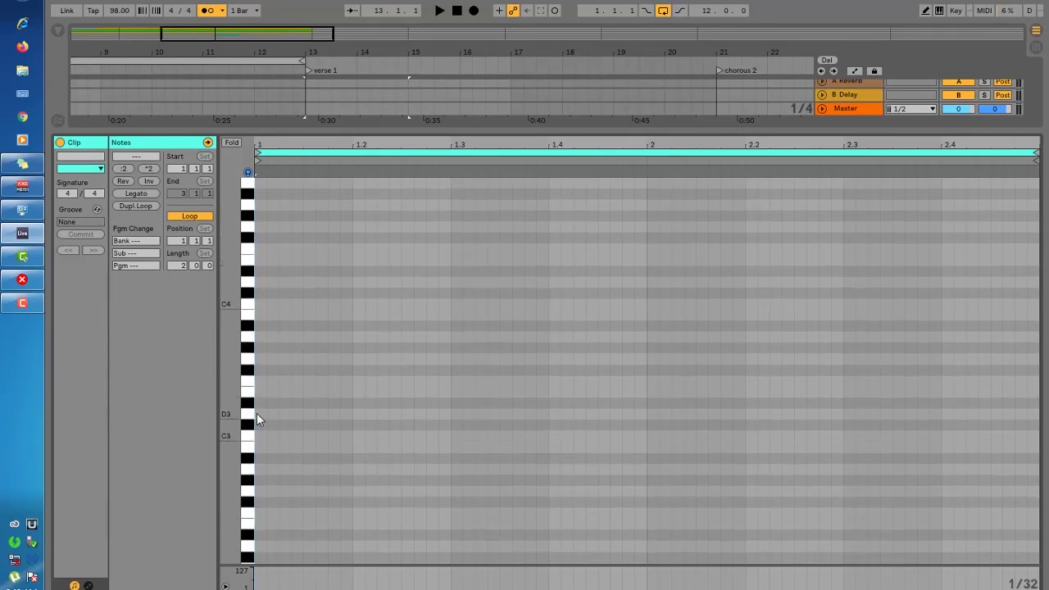
double_click(264, 416)
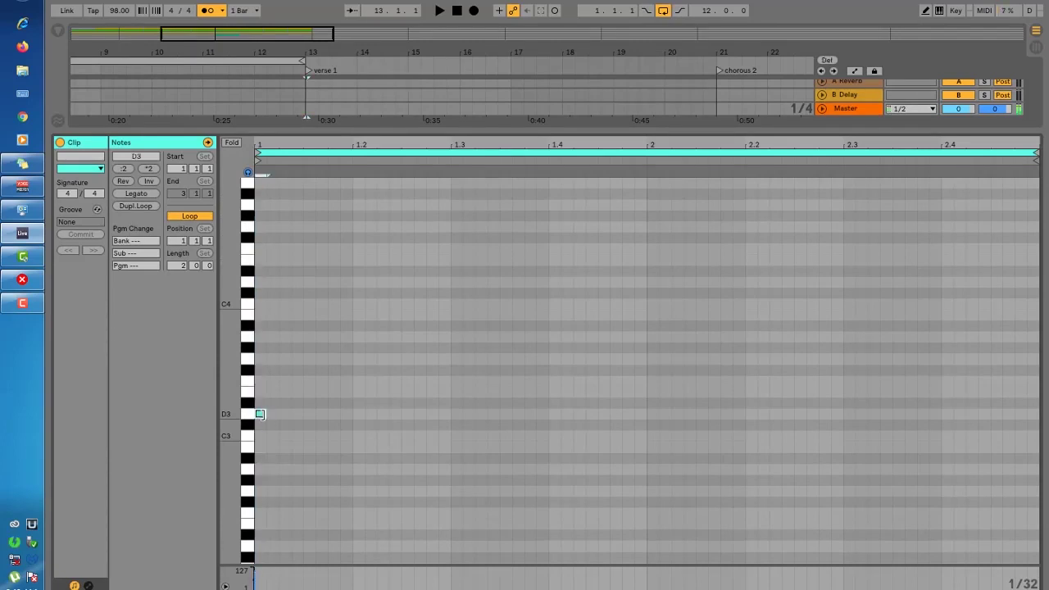
left_click_drag(266, 416, 352, 407)
left_click(364, 360)
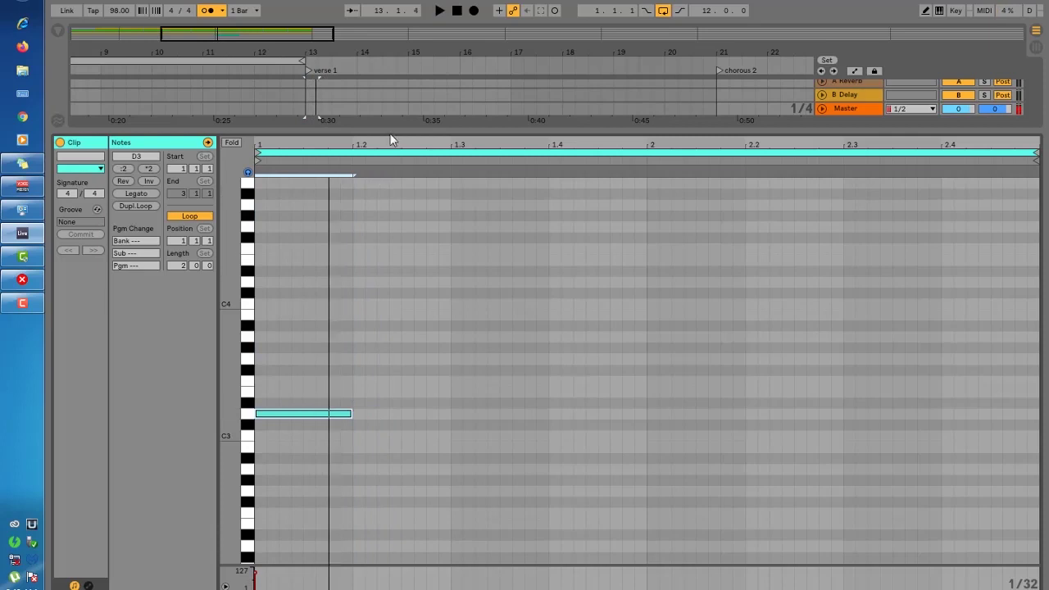
Lower the Hard Picked track's volume to -8.3 dB.
left_click_drag(391, 161, 391, 347)
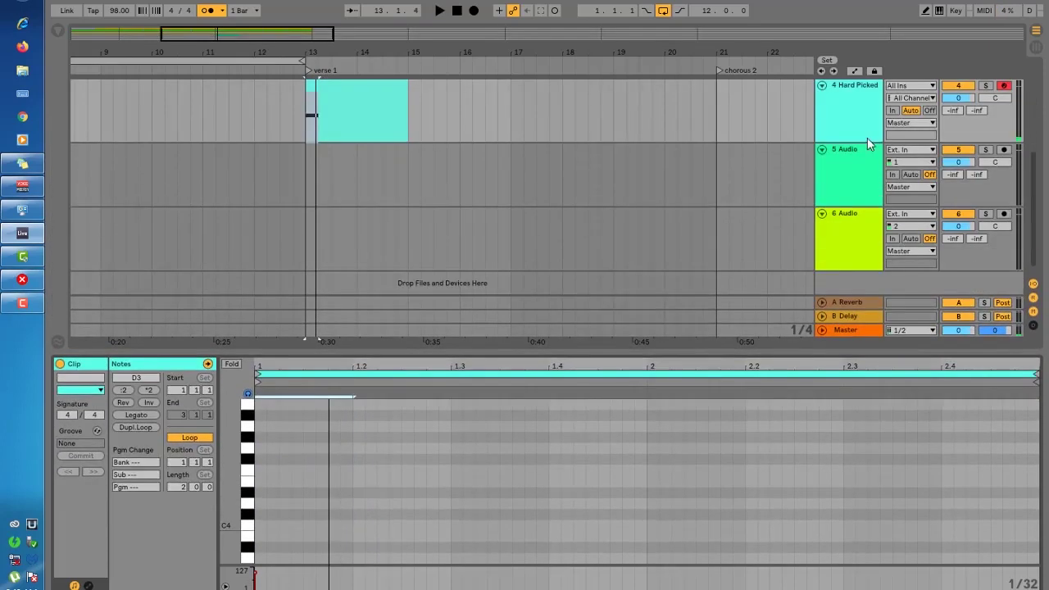
left_click_drag(955, 99, 955, 101)
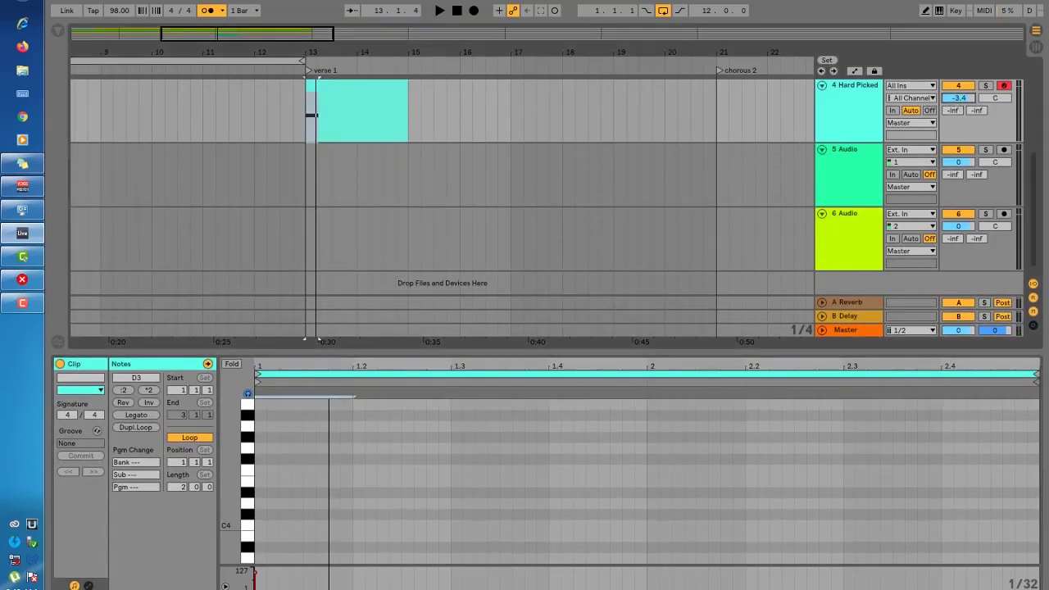
scroll(981, 100, "up", 1)
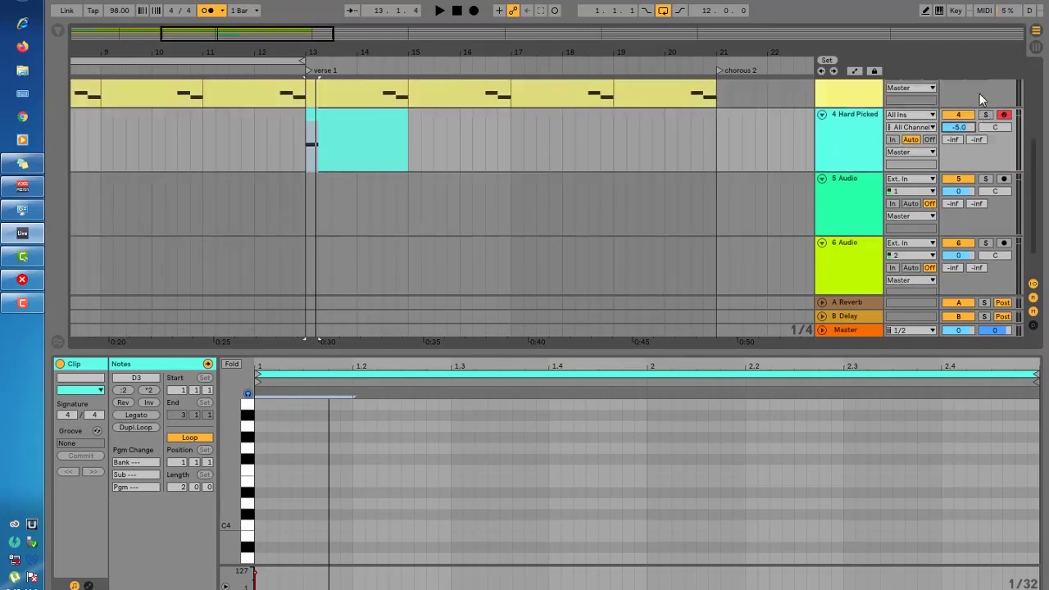
left_click_drag(960, 131, 961, 133)
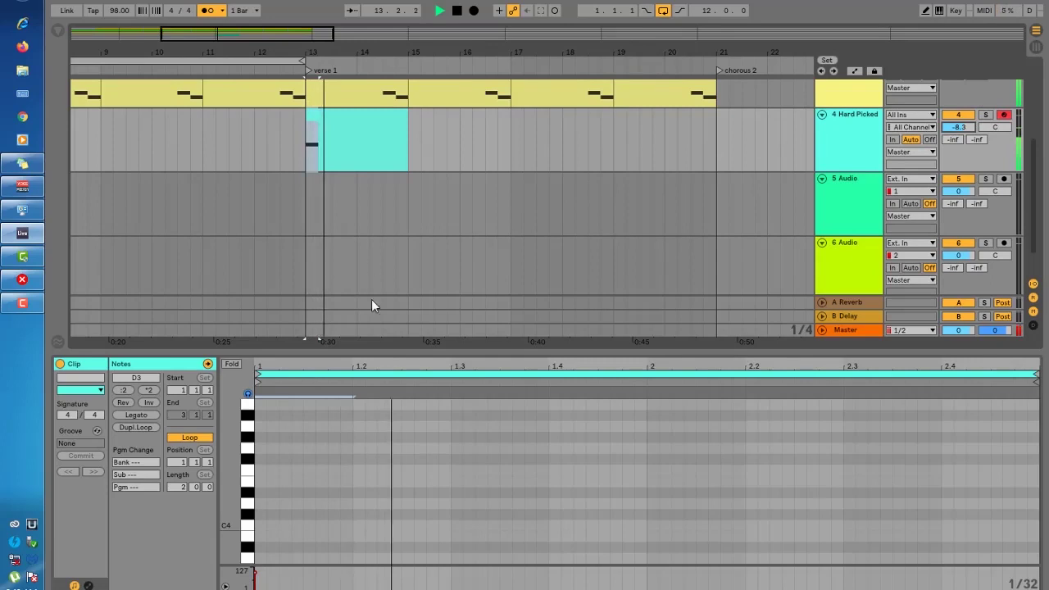
Play back the guitar clip and lengthen its D3 note by a sixteenth, so it ends at 1.2.2.
left_click_drag(349, 350, 349, 82)
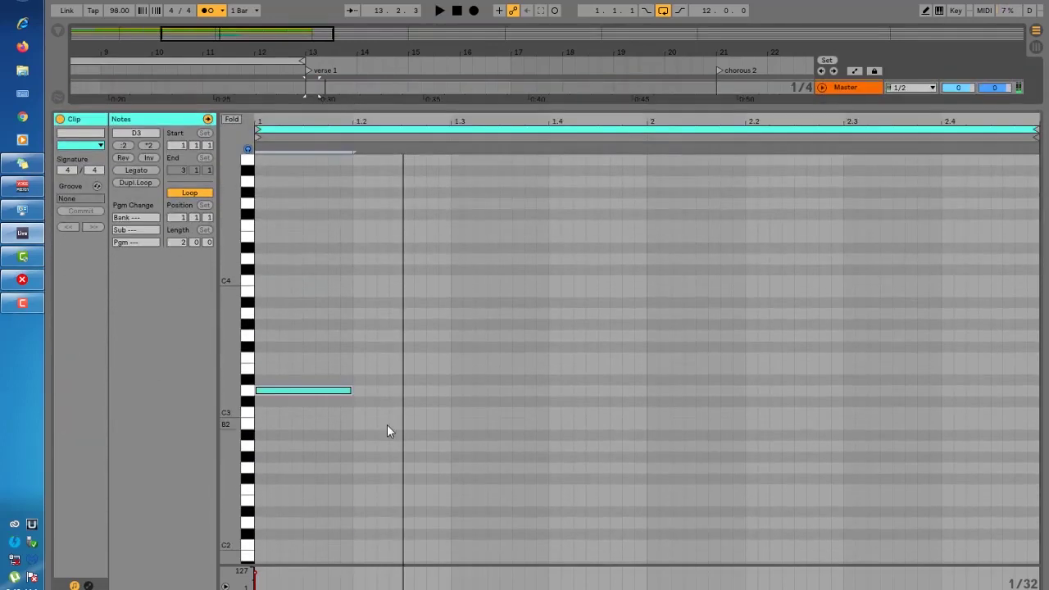
key("space")
key("space")
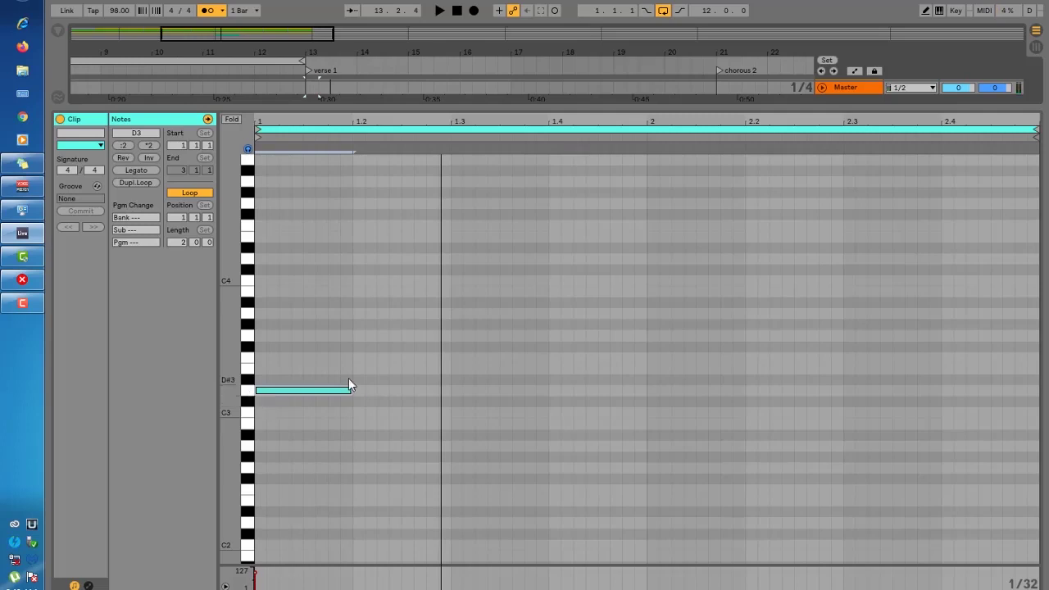
left_click_drag(350, 391, 378, 394)
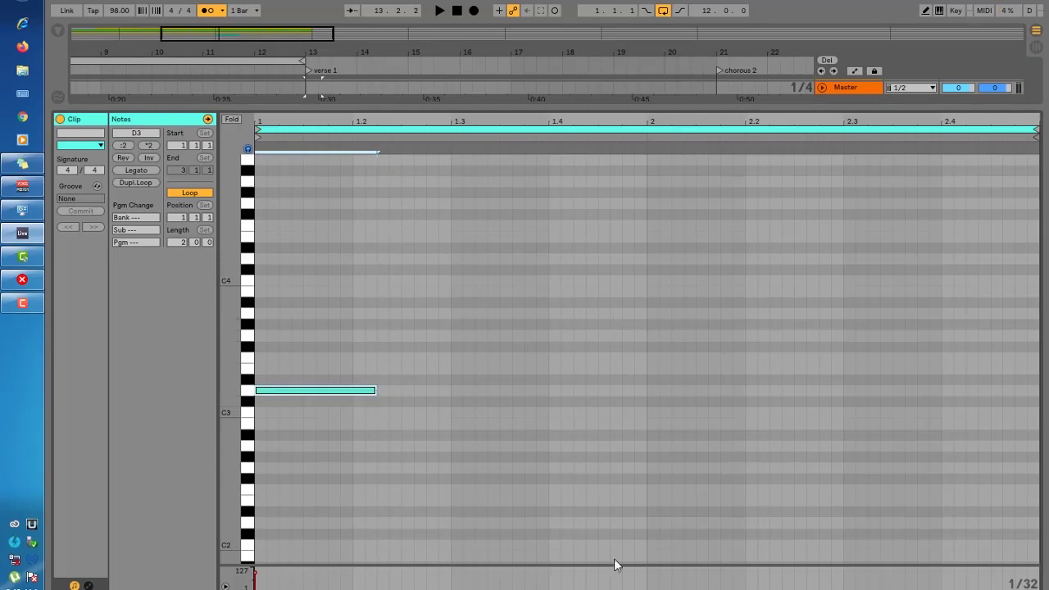
Lengthen the D3 note to end at 1.2.3 and play back the guitar clip to check it.
key("space")
key("space")
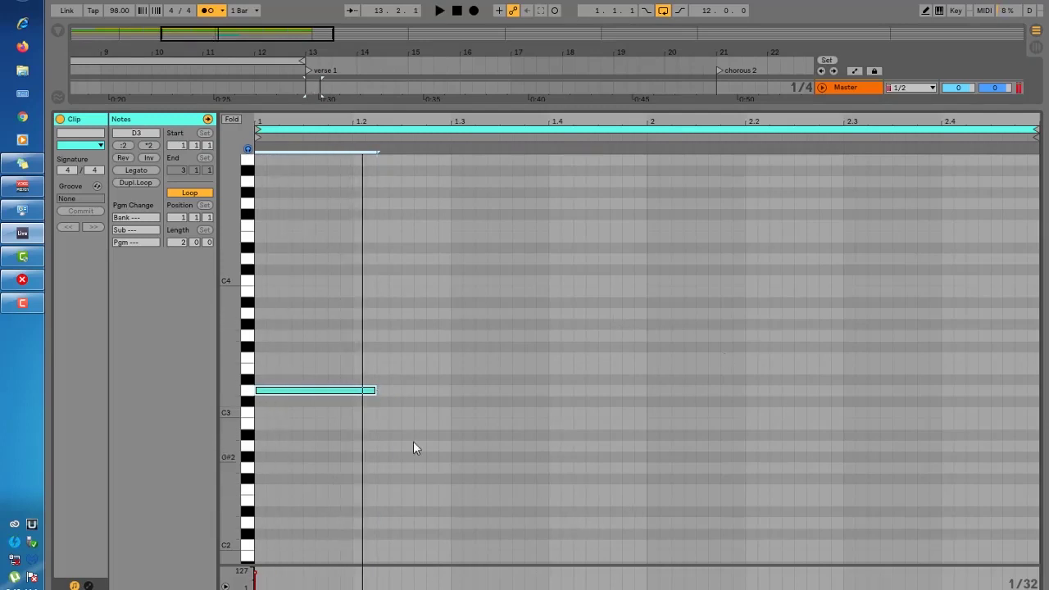
left_click_drag(376, 391, 400, 394)
key("space")
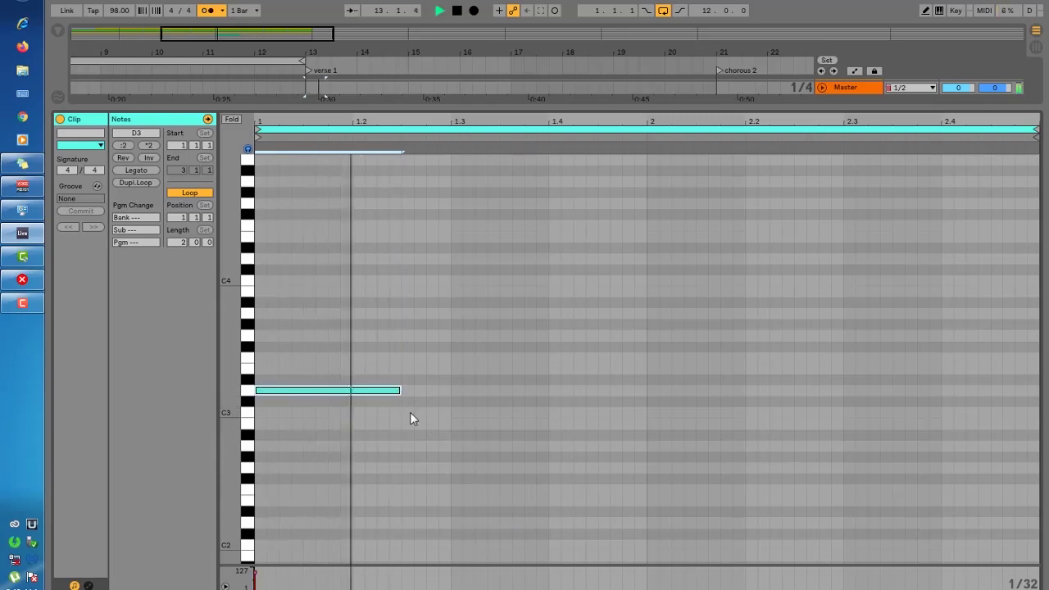
key("space")
Draw an A#2 note slightly over one beat long from 1.2.4 and lengthen the D3 note to meet its start.
left_click(429, 436)
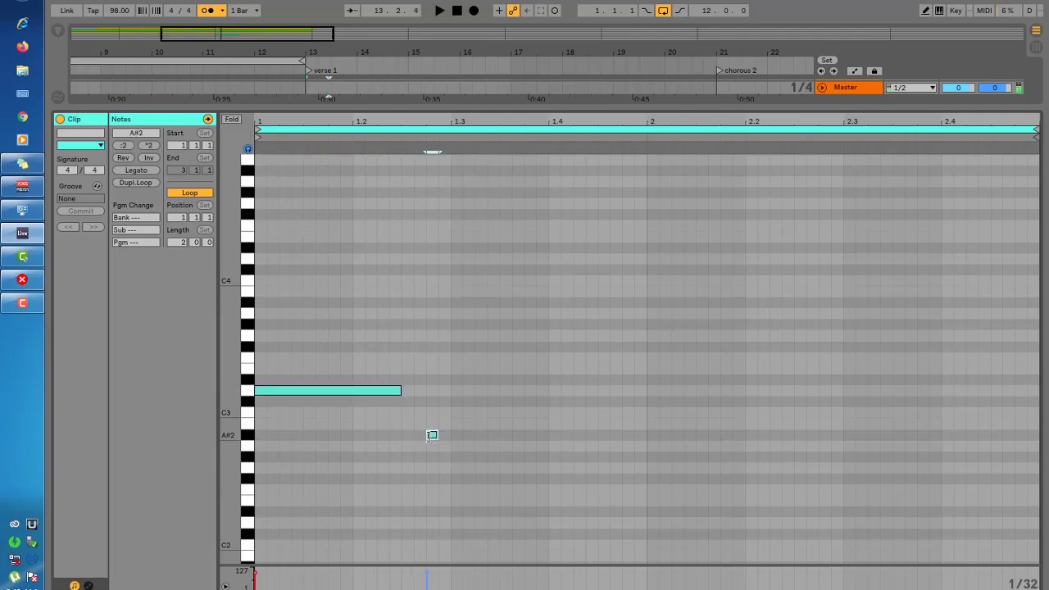
key("space")
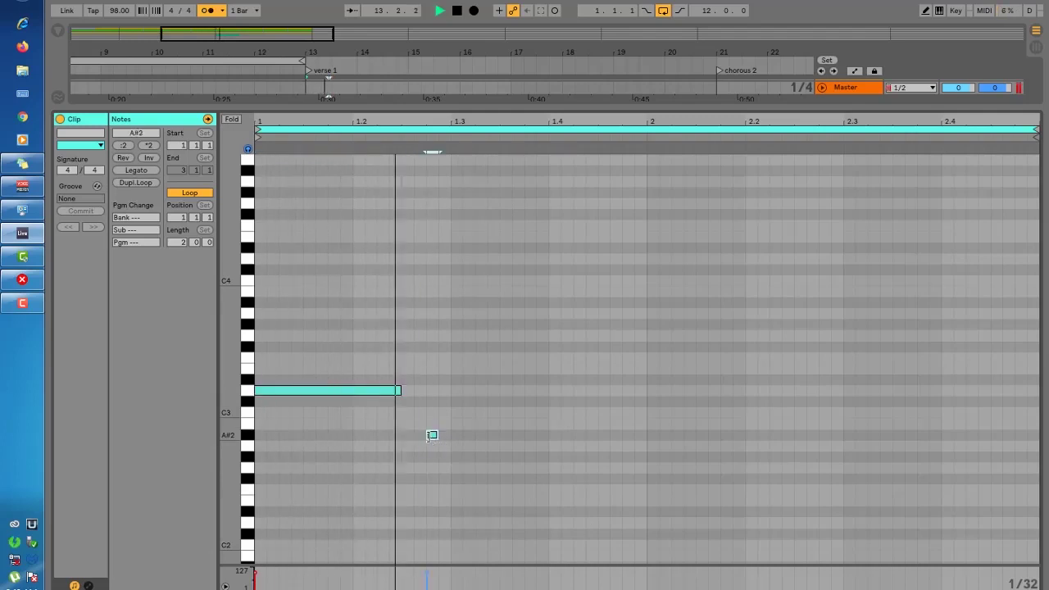
left_click_drag(433, 435, 533, 436)
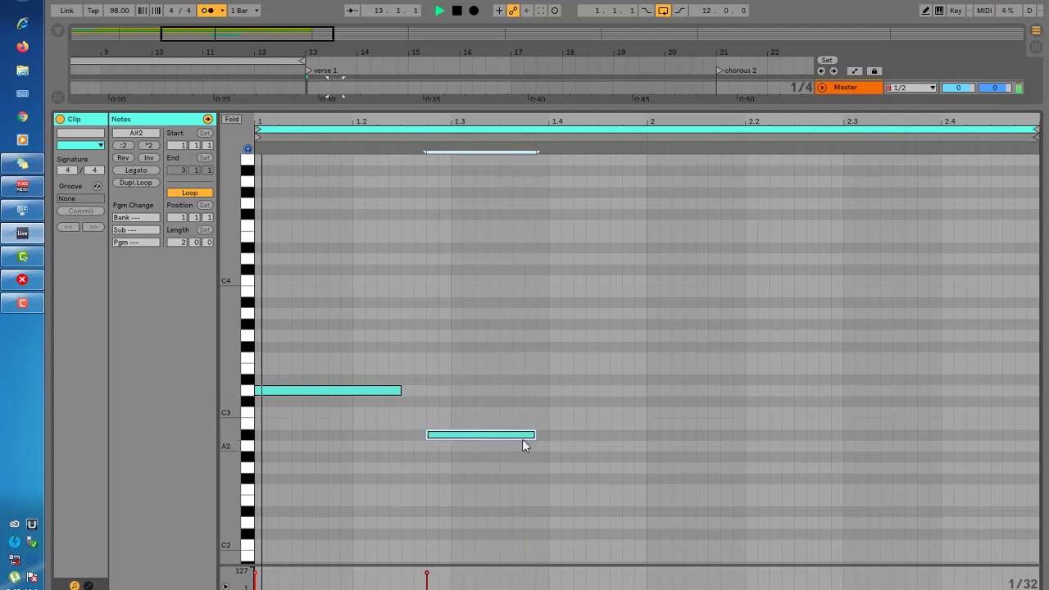
left_click_drag(400, 390, 424, 390)
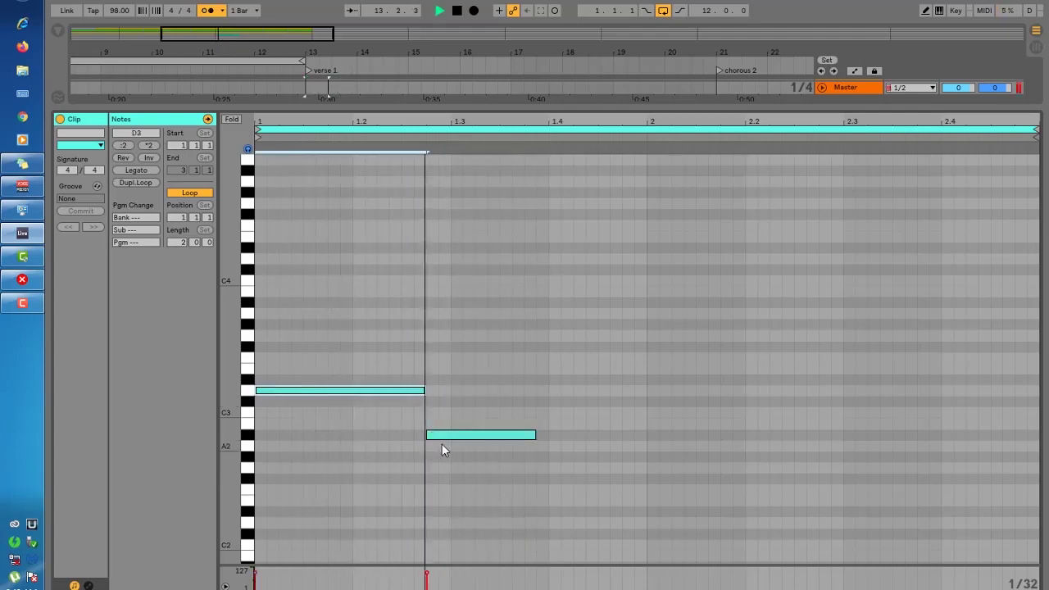
key("space")
Move the A#2 note earlier by a sixteenth so it starts at 1.2.3, checking the timing by playback.
left_click(435, 434)
left_click_drag(436, 434, 423, 436)
key("space")
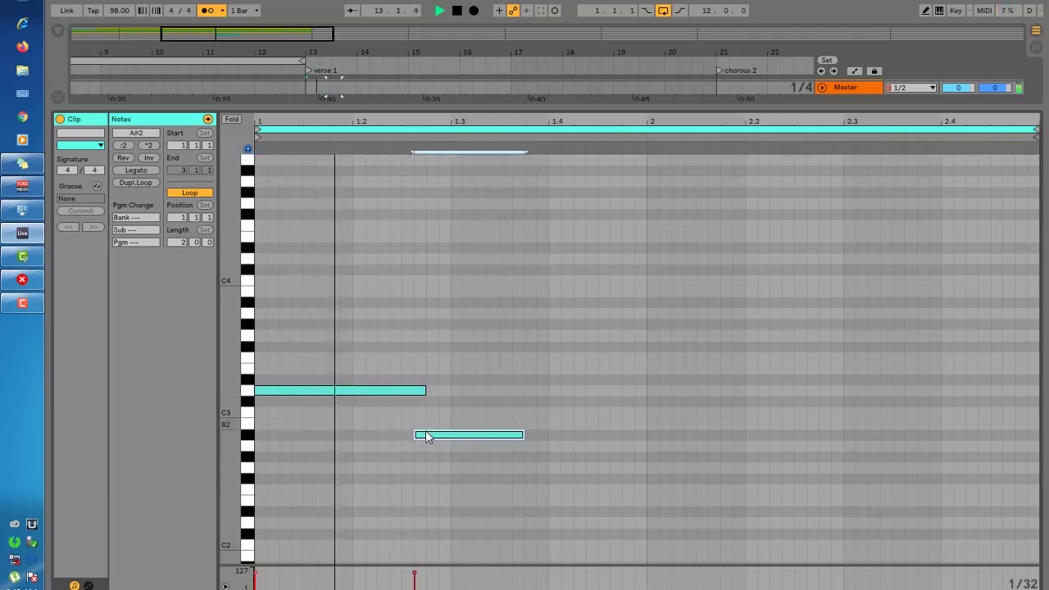
key("space")
left_click_drag(422, 435, 417, 431)
key("space")
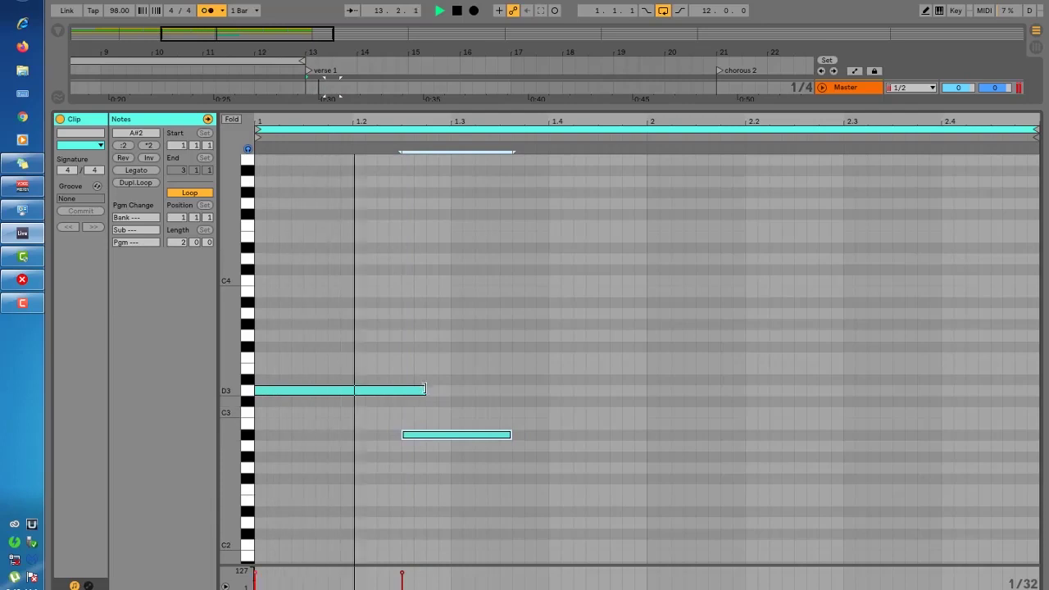
Shorten the D3 note to end at 1.2.3 and extend the A#2 note to end at 1.4.
left_click_drag(424, 391, 400, 391)
key("space")
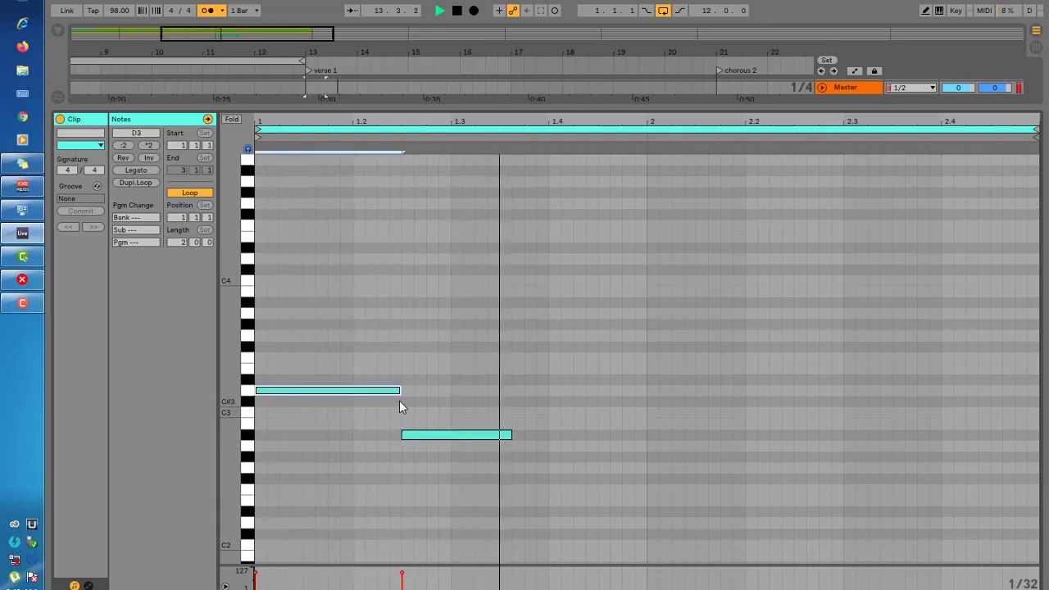
left_click_drag(512, 435, 546, 435)
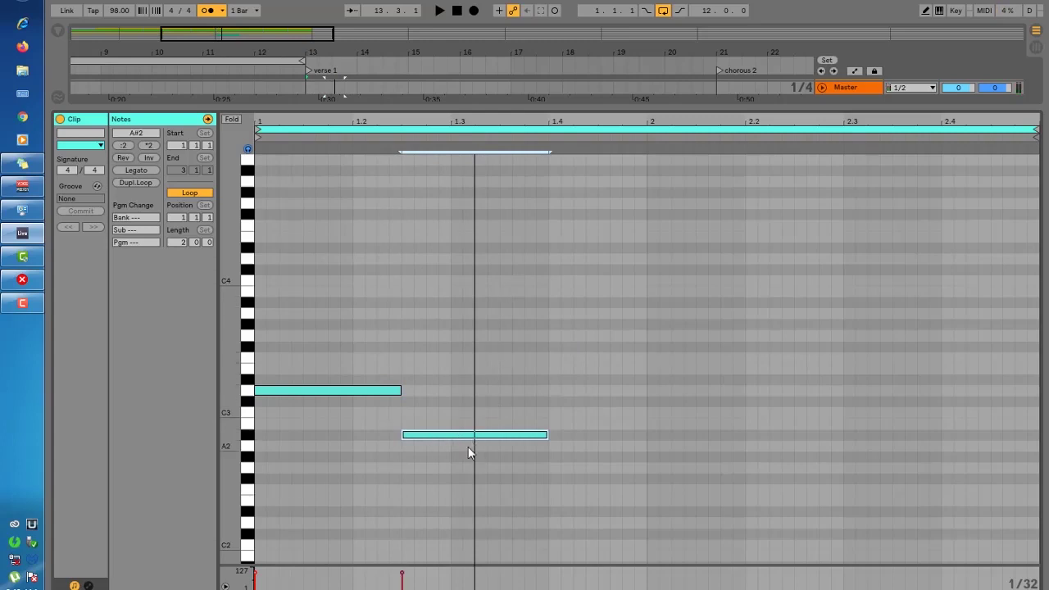
Add an eighth-long A3 note at 1.4, ending at 1.4.3, and play back the phrase.
left_click(556, 312)
key("space")
key("space")
key("space")
double_click(555, 312)
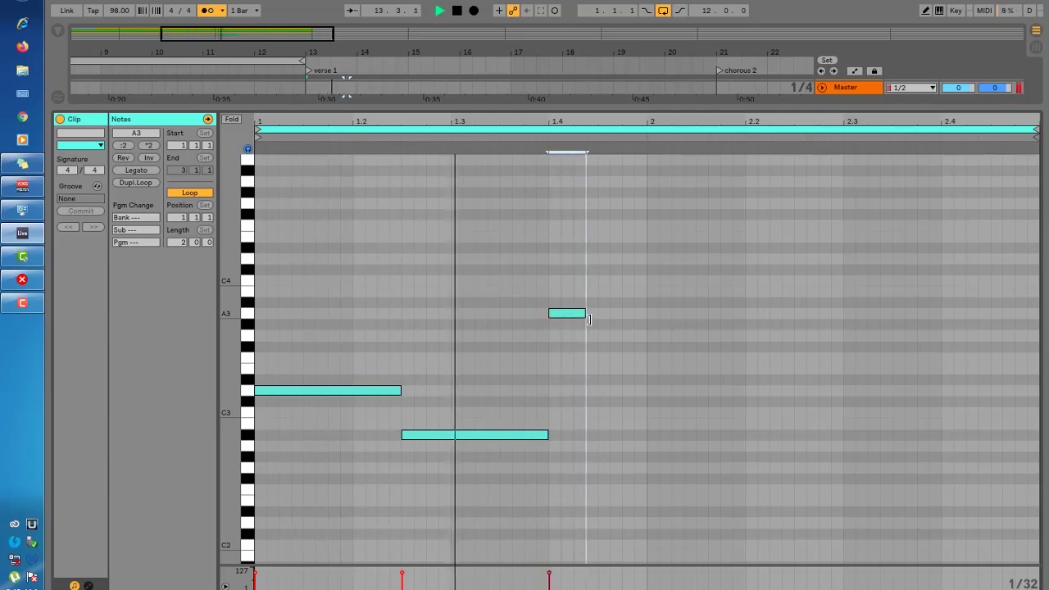
left_click_drag(588, 318, 592, 320)
key("space")
key("space")
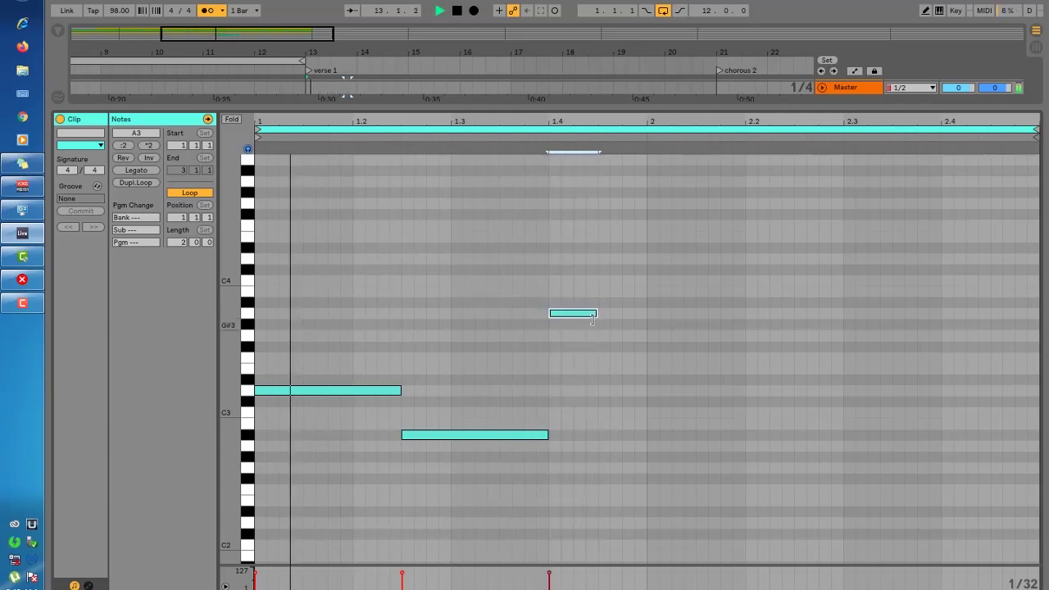
key("space")
key("space")
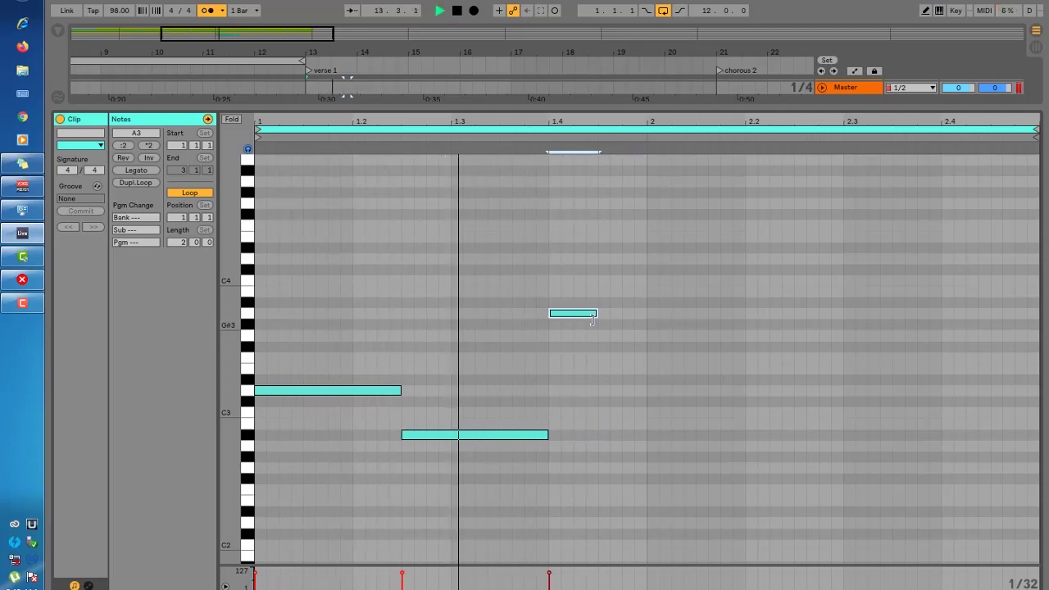
Add a second A3 note from 1.4.3 to the end of bar 1 and listen to the result.
left_click(607, 319)
key("space")
double_click(607, 313)
key("space")
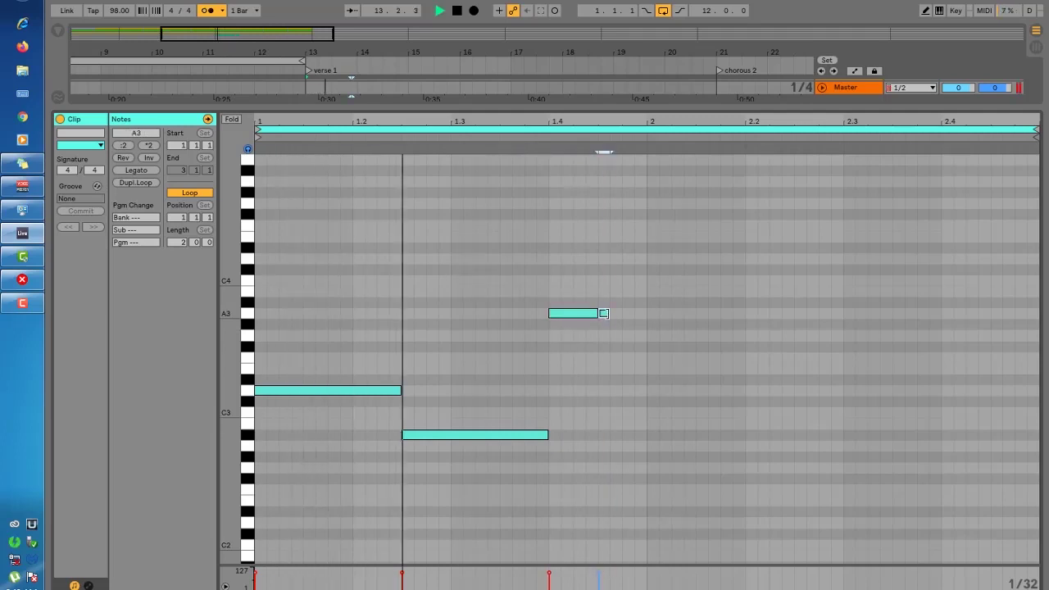
key("space")
left_click_drag(608, 313, 646, 322)
key("space")
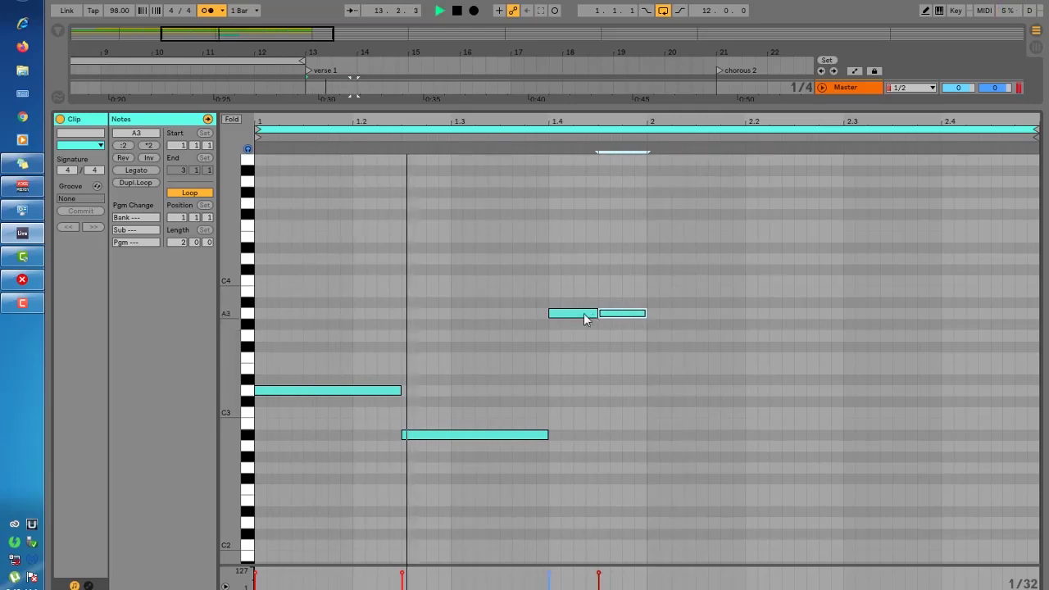
key("space")
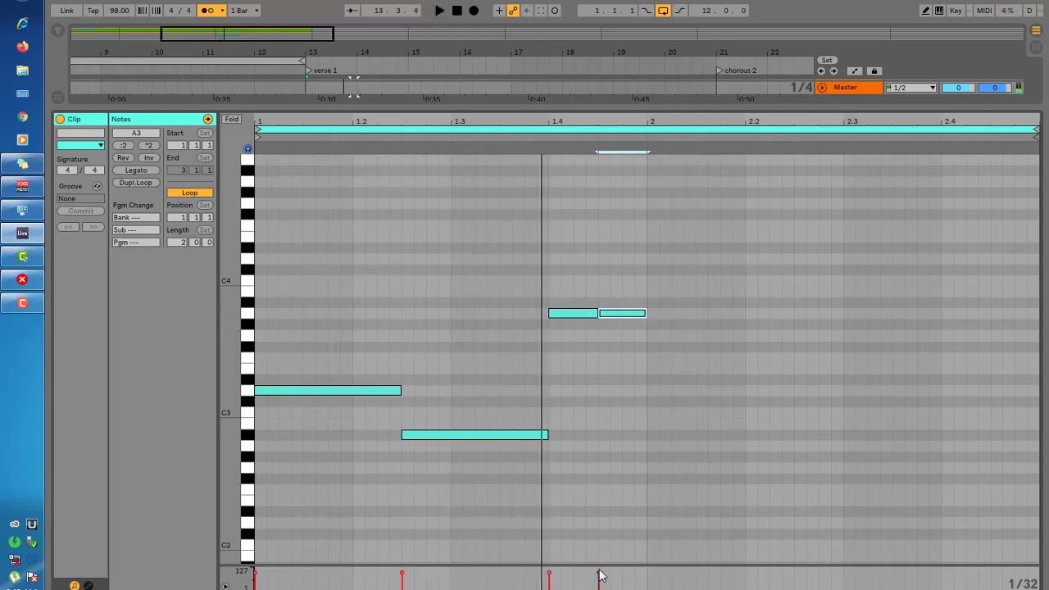
Lower the velocities of both A3 notes and reduce the A#2 note's velocity to about 63, checking by playback.
left_click(600, 578)
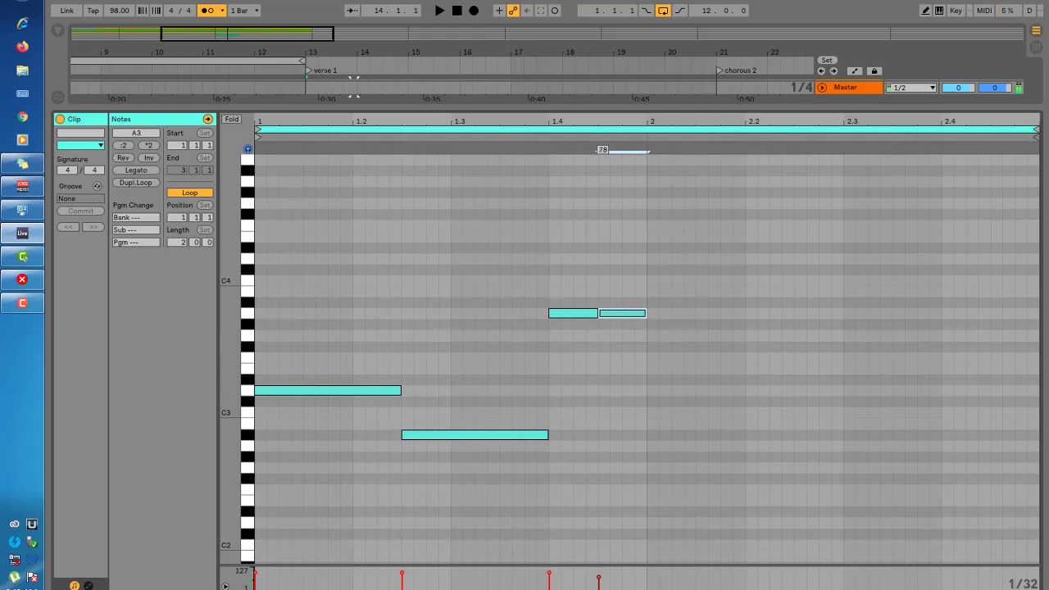
key("space")
left_click(549, 576)
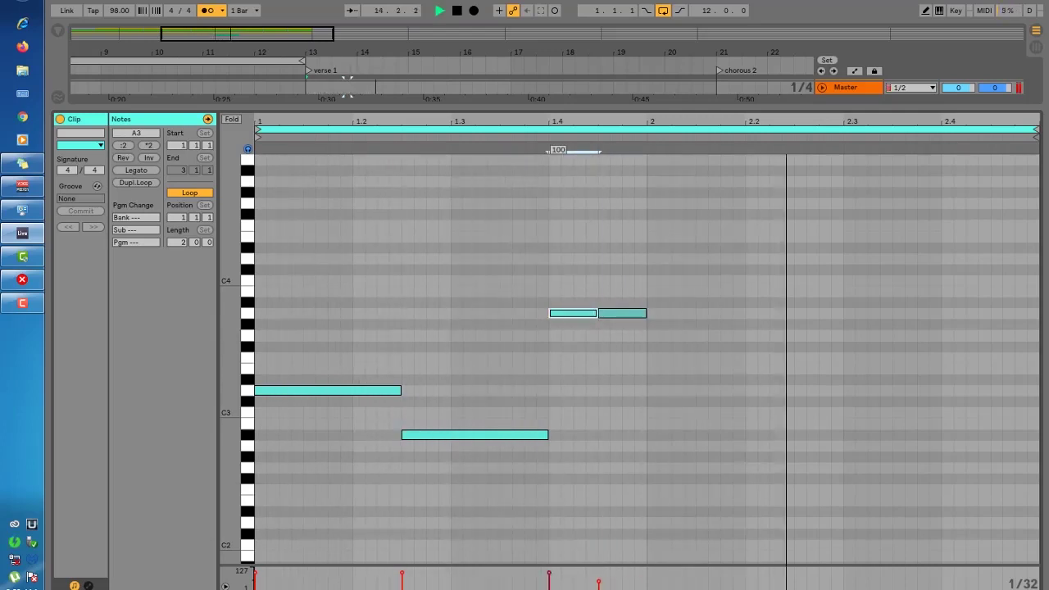
left_click(599, 581)
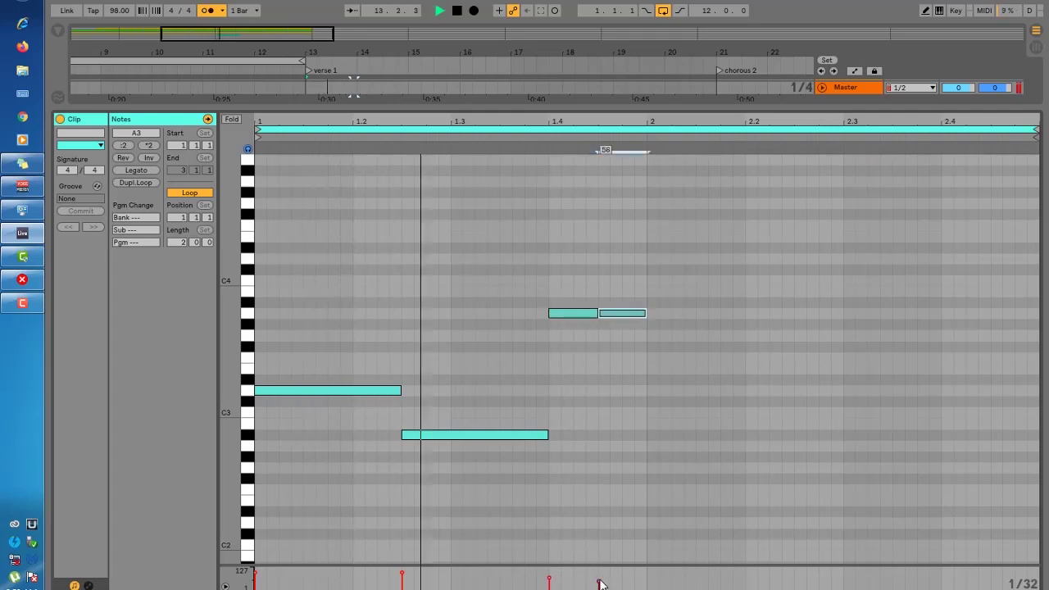
left_click(403, 582)
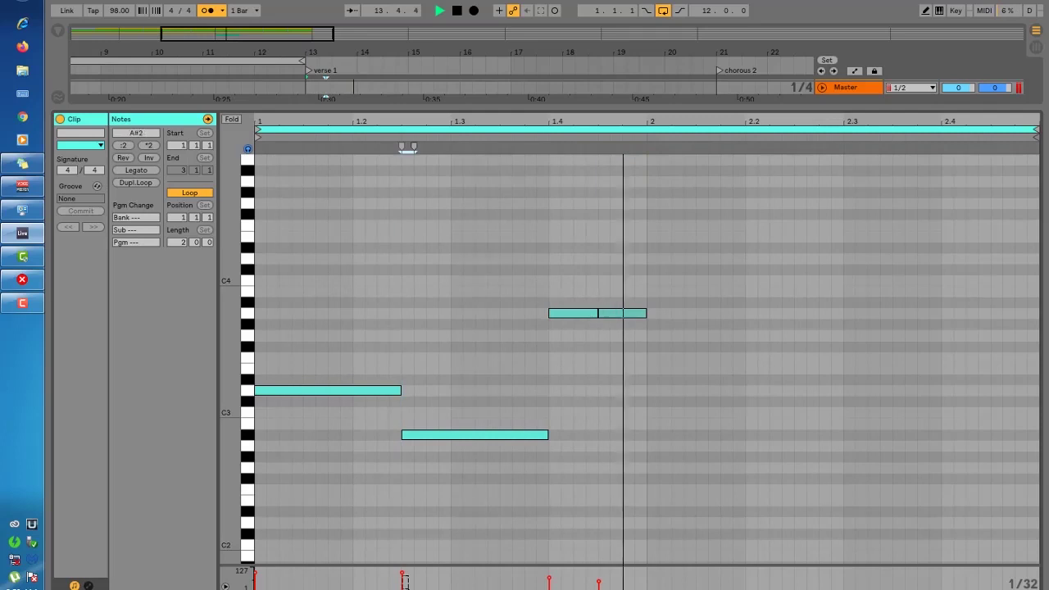
key("space")
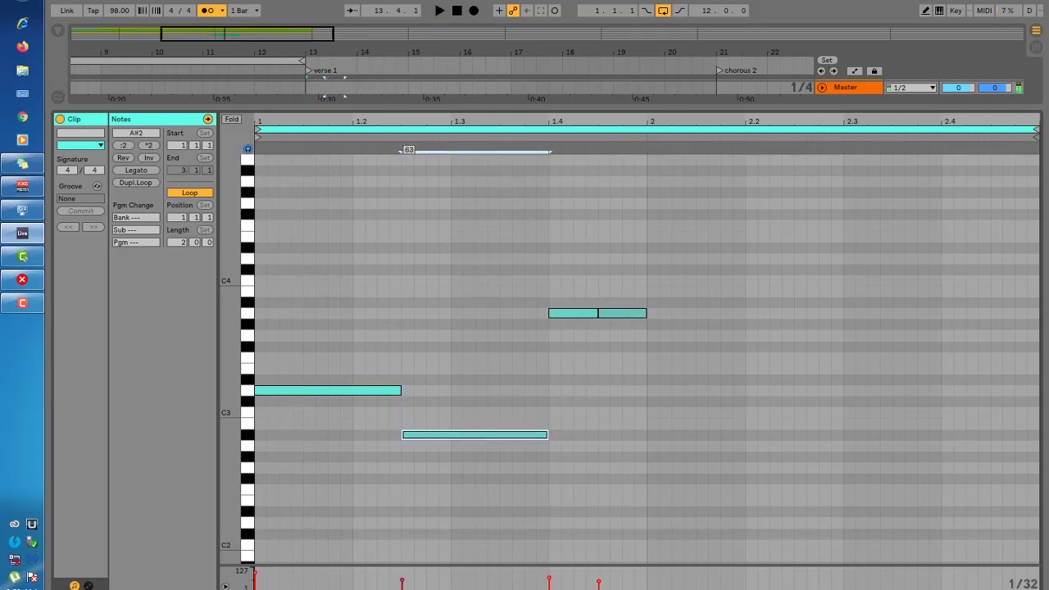
left_click(599, 581)
key("space")
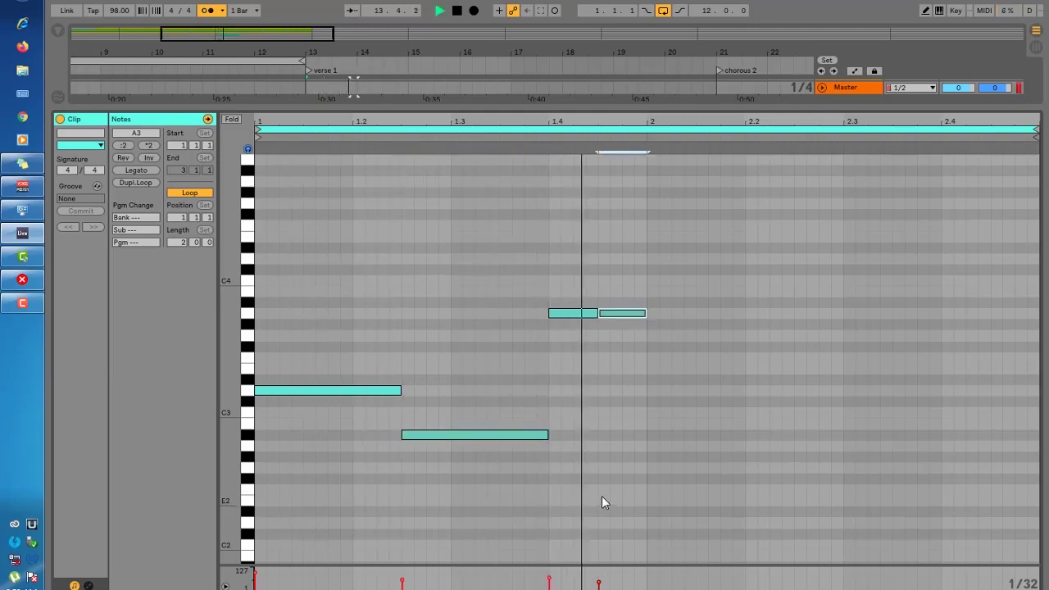
key("space")
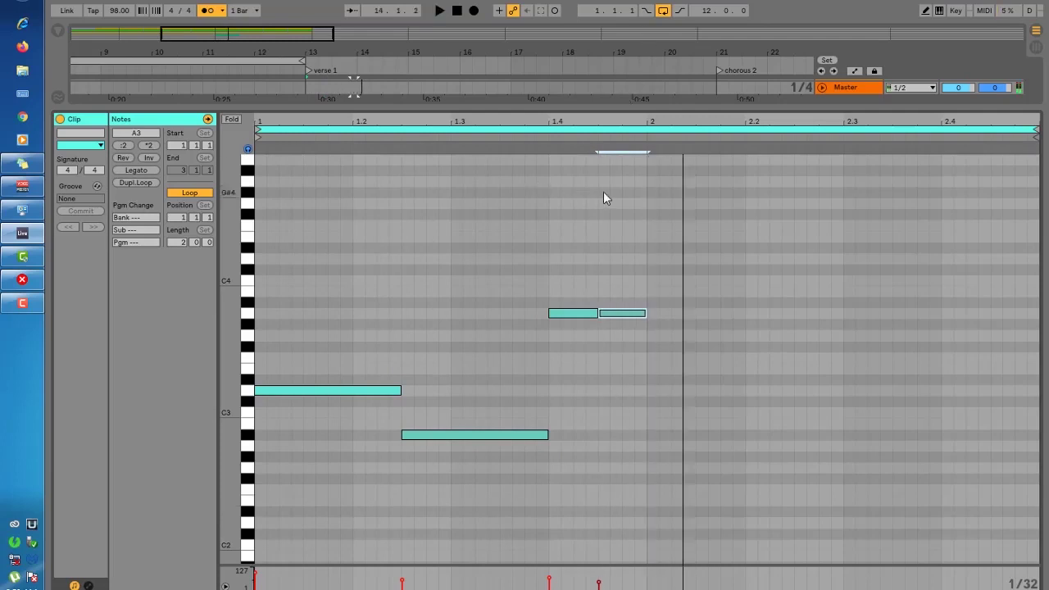
Duplicate all of bar 1's notes into bar 2 and delete the copied A#2 note.
left_click_drag(608, 236, 289, 508)
key("ctrl+d")
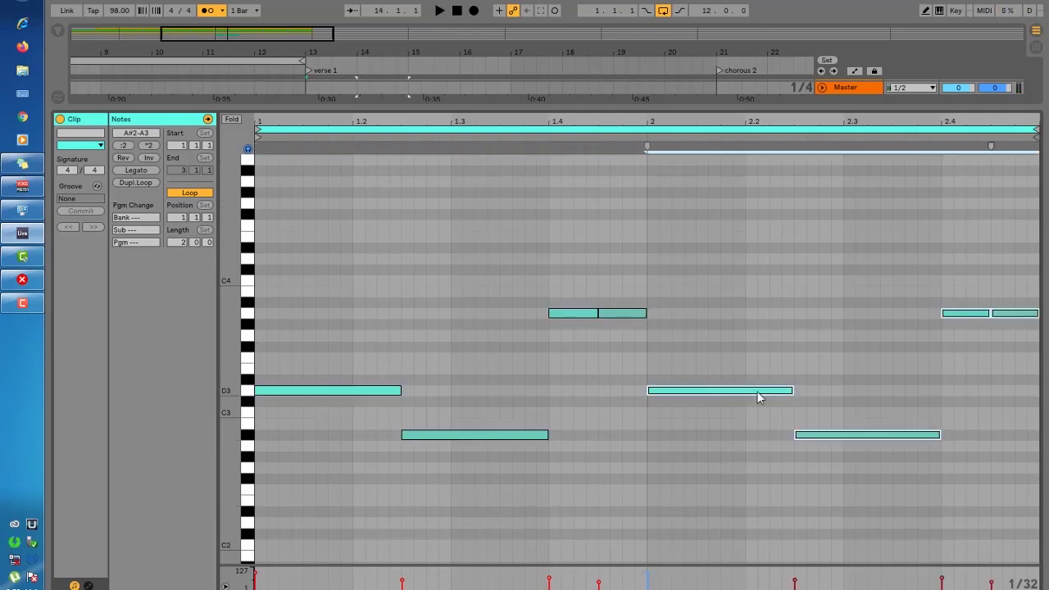
left_click(836, 436)
key("Delete")
left_click(418, 436)
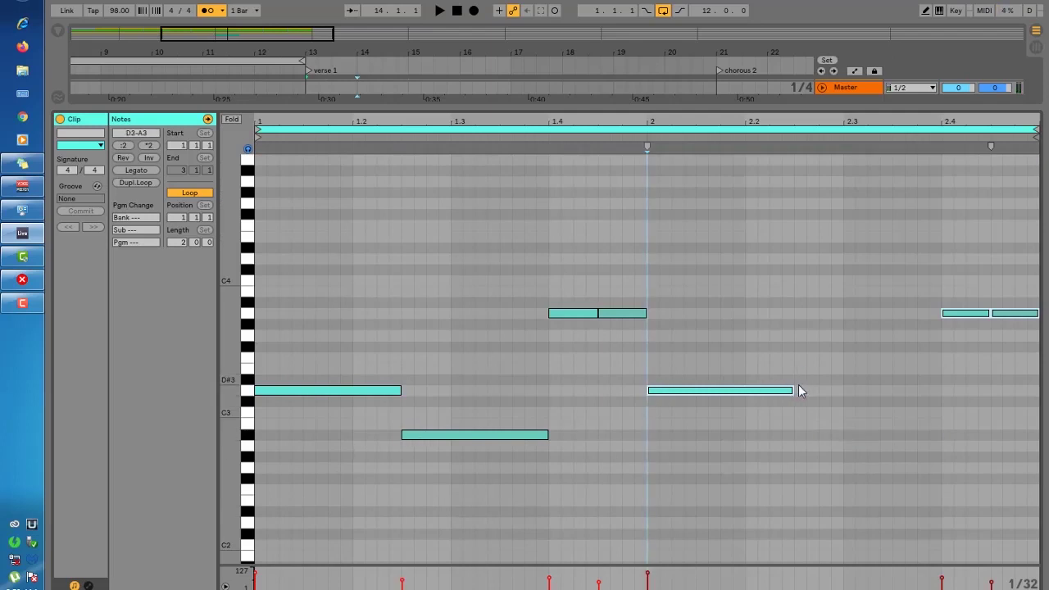
left_click(836, 367)
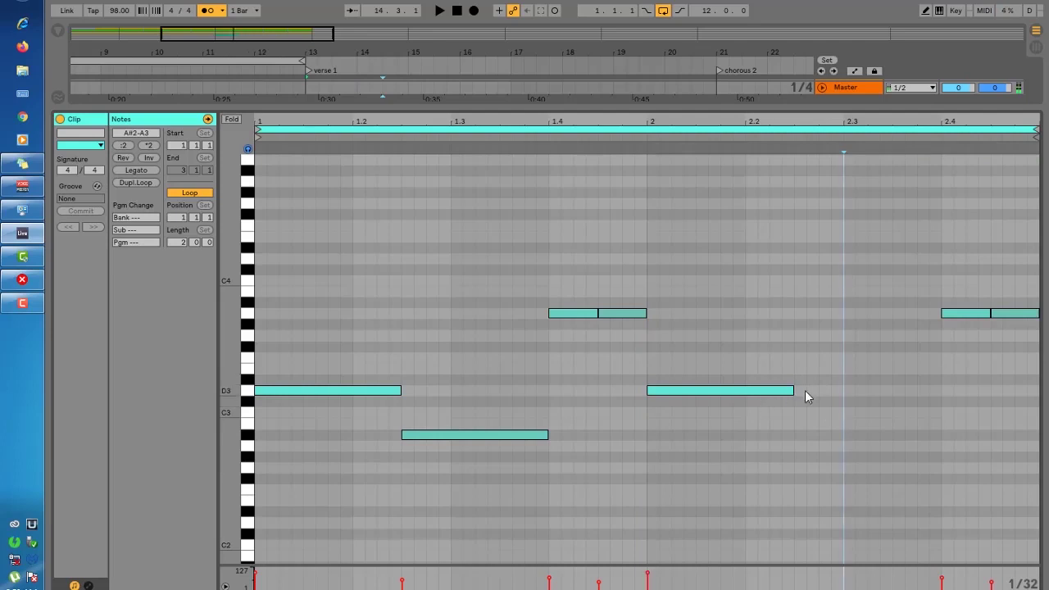
Lengthen bar 2's D3 note to end at 2.3.2 and move that bar's first A3 note earlier to start at 2.3.3.
left_click_drag(792, 390, 890, 390)
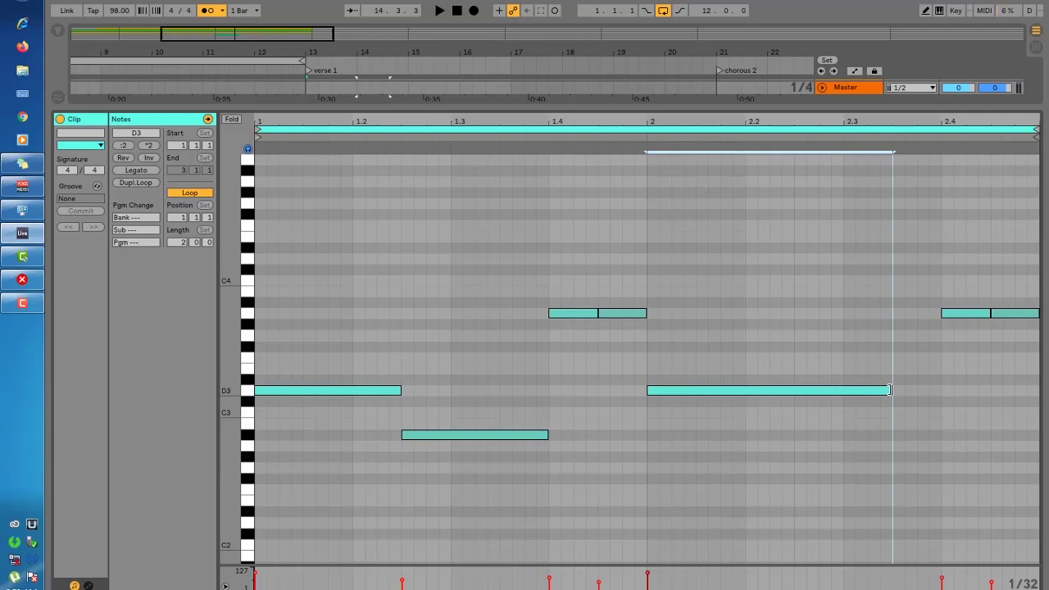
left_click_drag(890, 390, 872, 390)
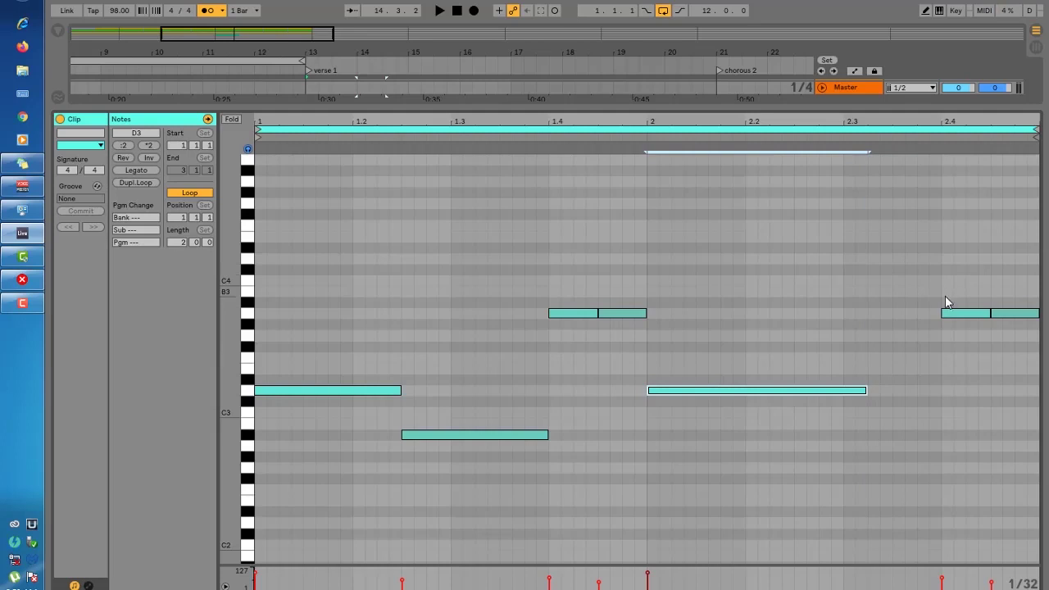
left_click_drag(952, 313, 912, 323)
key("space")
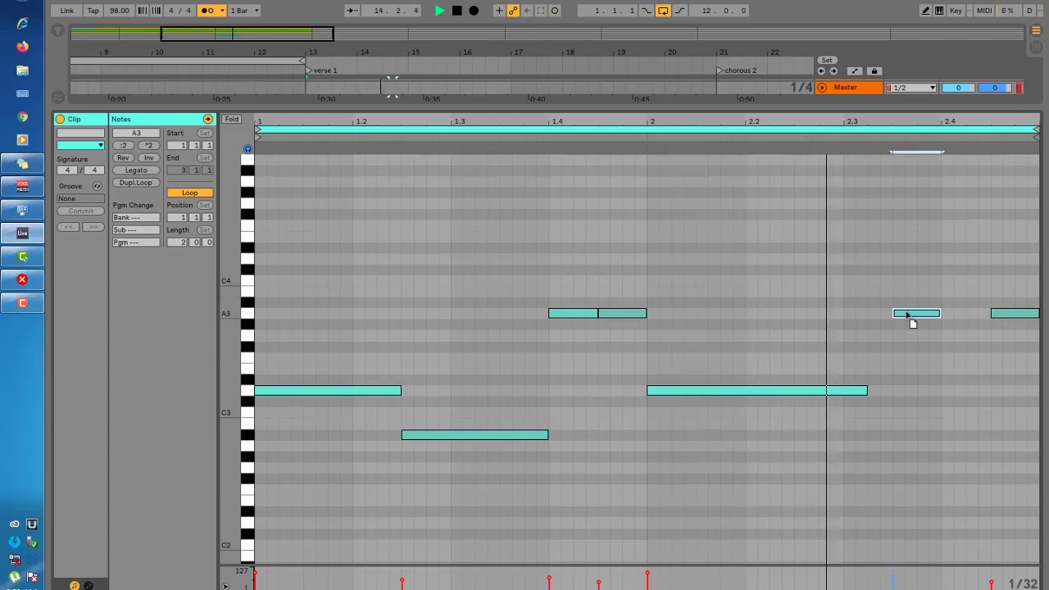
left_click_drag(908, 314, 898, 314)
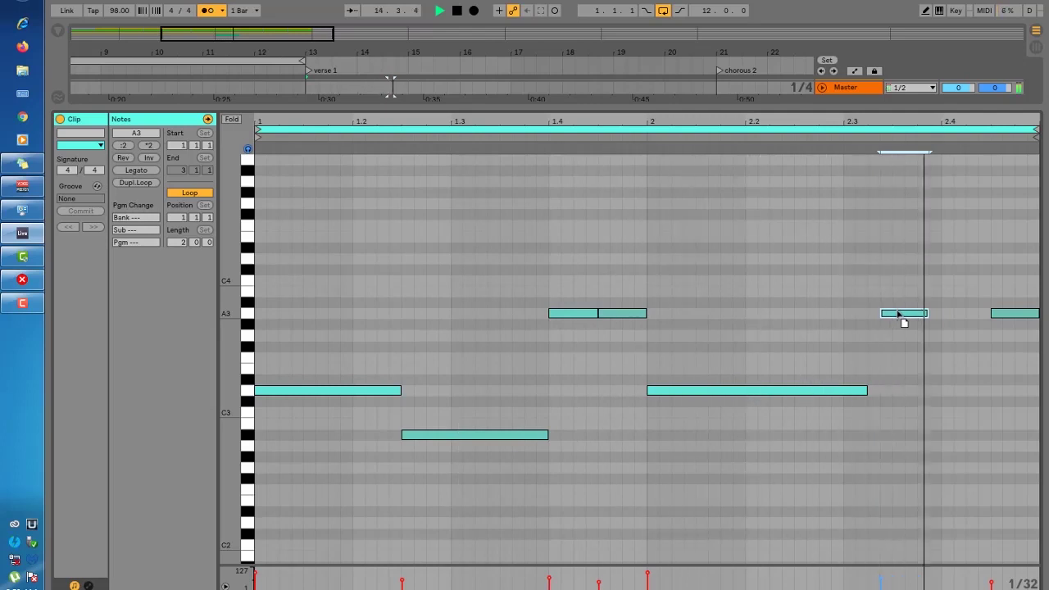
left_click_drag(898, 314, 892, 316)
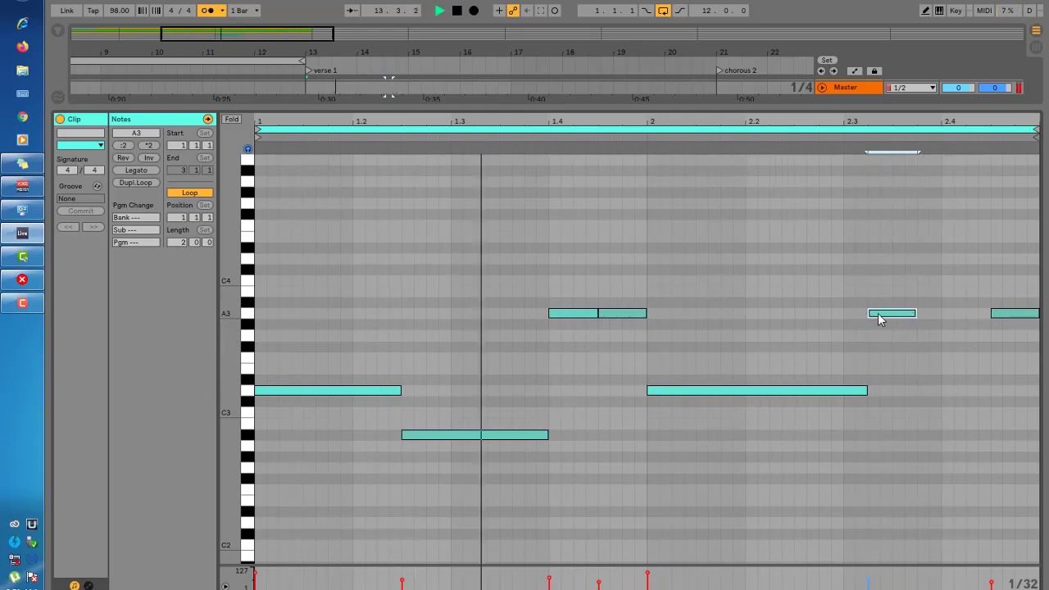
key("space")
left_click_drag(880, 319, 910, 325)
key("space")
Extend bar 2's D3 note a thirty-second past 2.3.3, lengthen its first A3 note to 2.4.3, and play back the clip.
left_click_drag(872, 389, 903, 391)
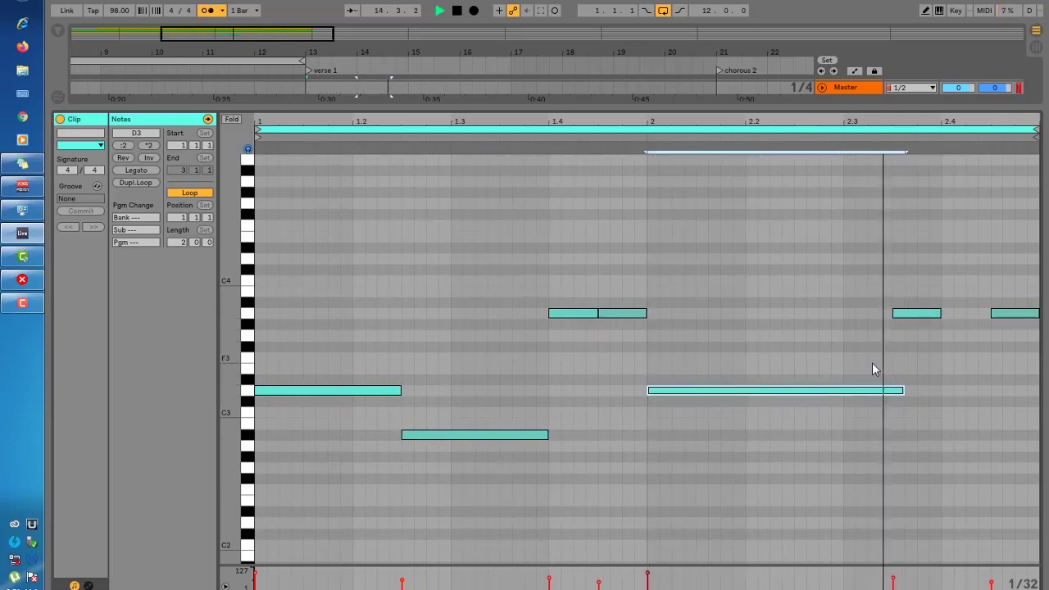
left_click_drag(940, 313, 989, 313)
left_click(1015, 318)
key("space")
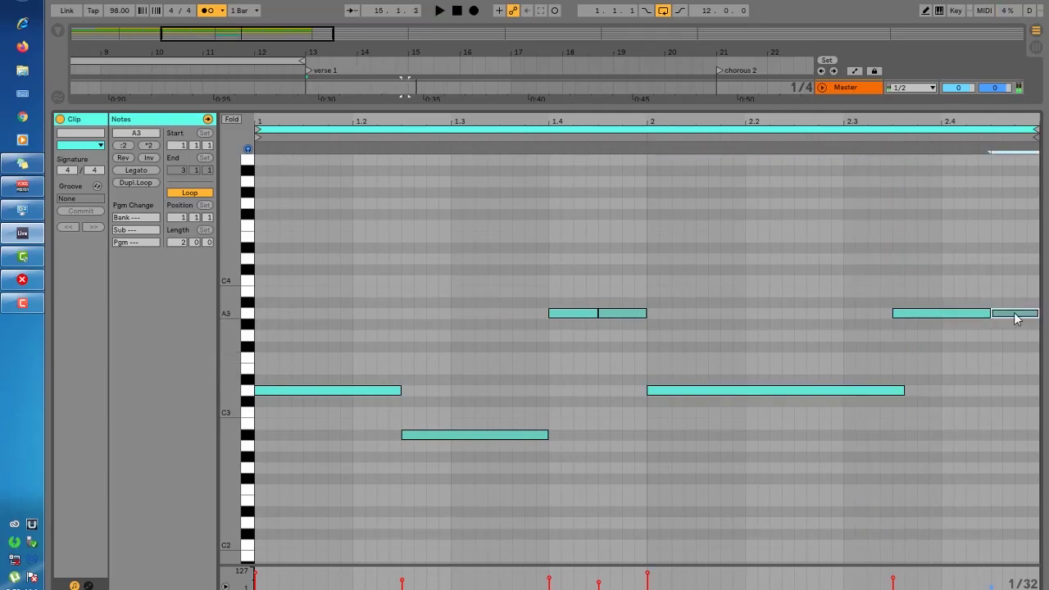
key("space")
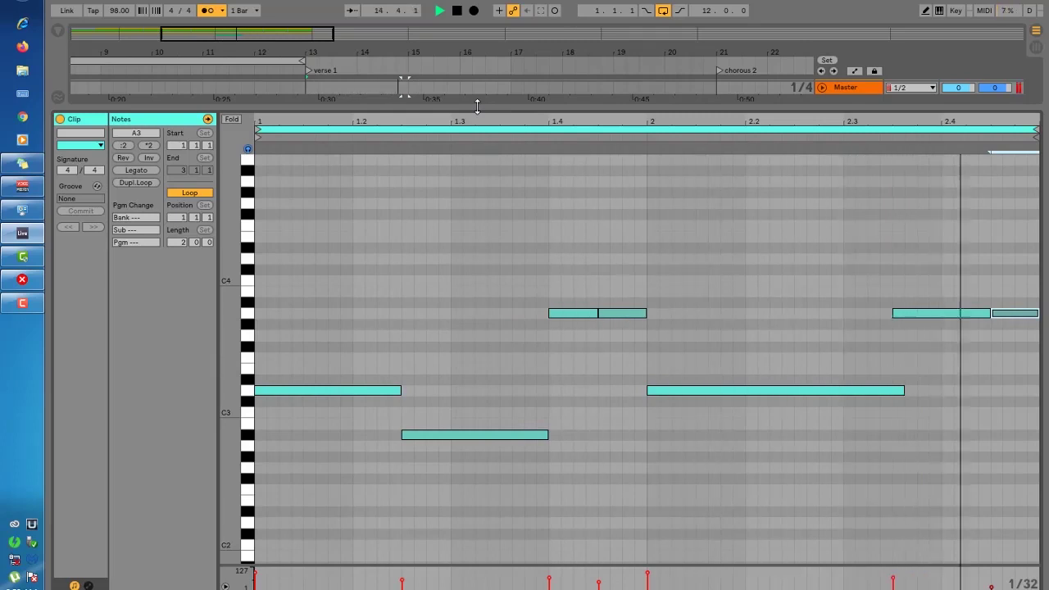
key("space")
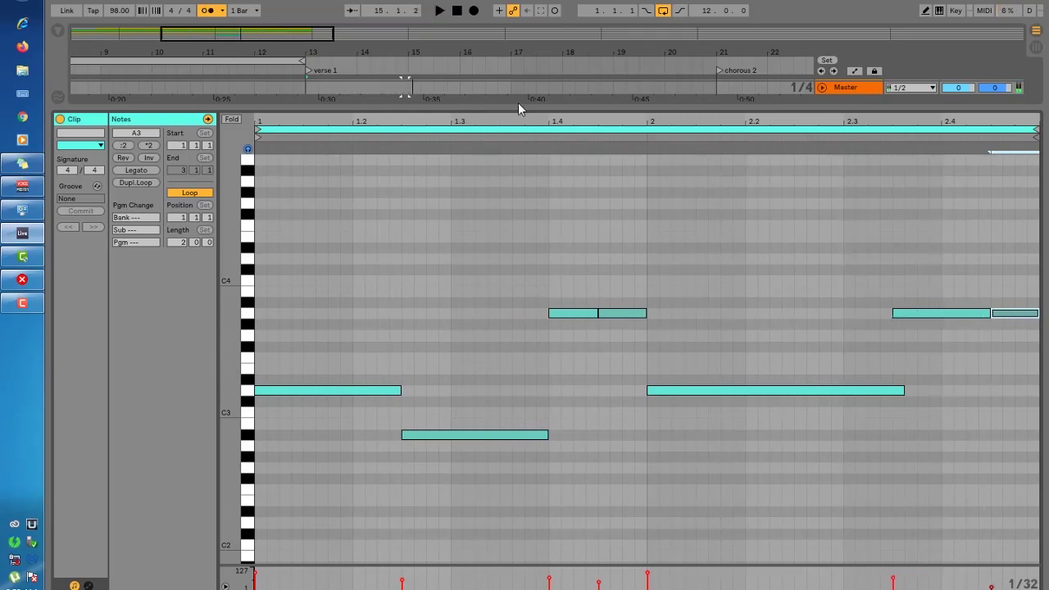
Duplicate the Hard Picked guitar track and delete the copied clip from the duplicate track.
left_click_drag(518, 102, 528, 529)
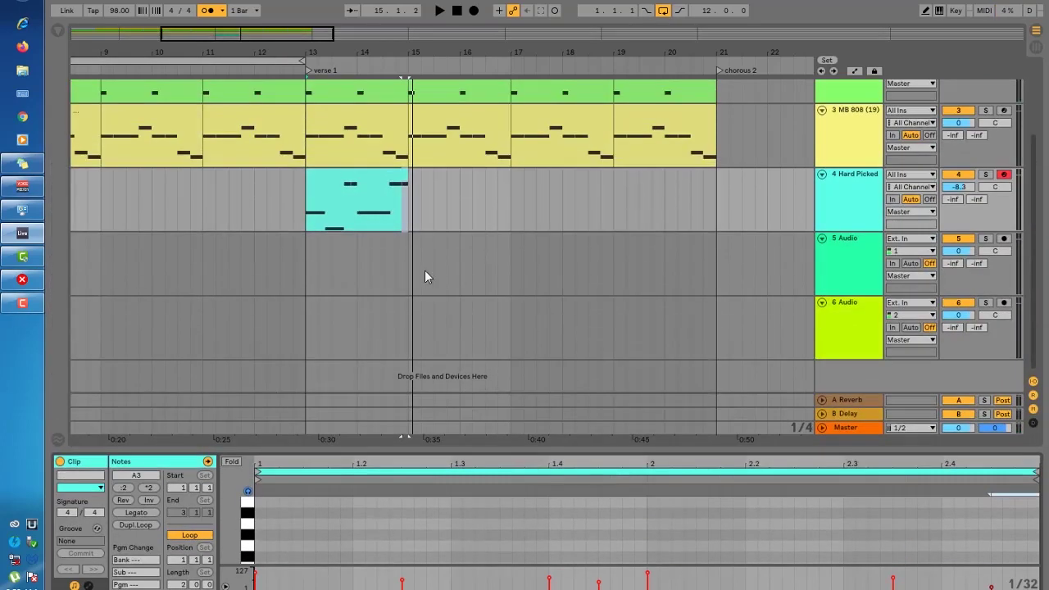
left_click(377, 184)
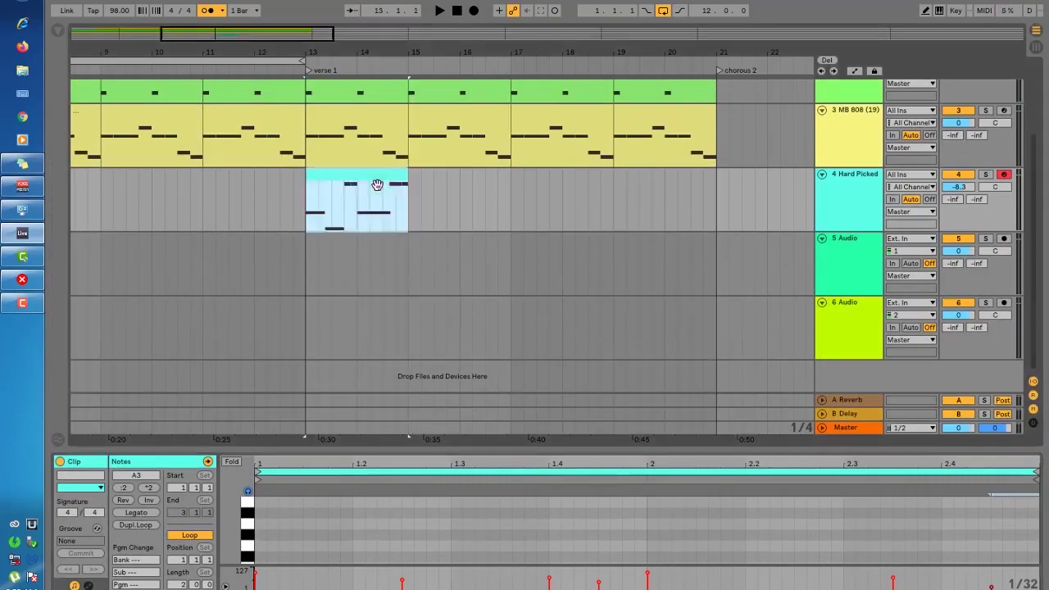
left_click(849, 190)
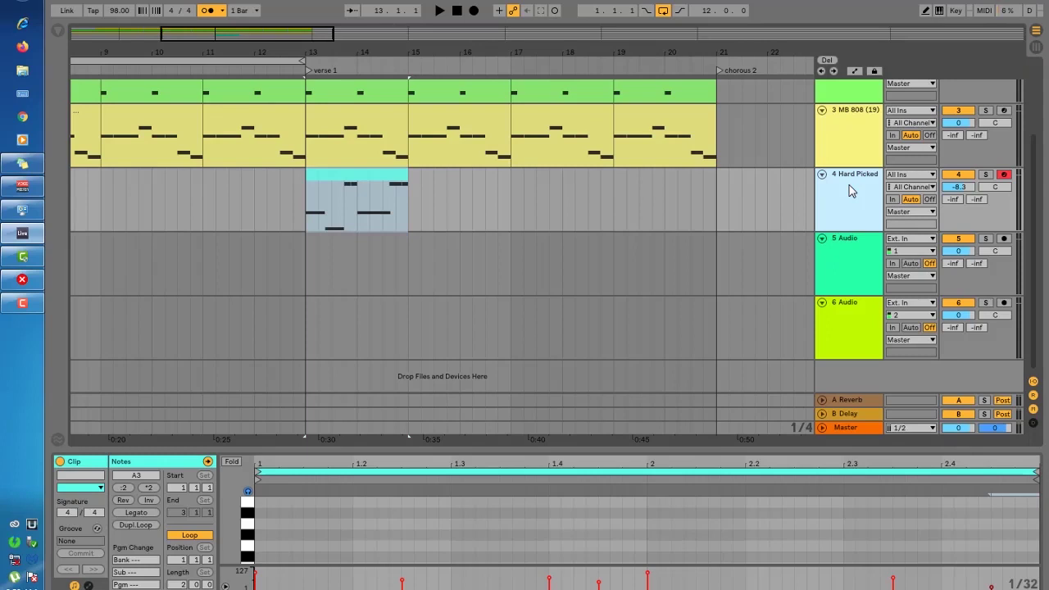
key("ctrl+d")
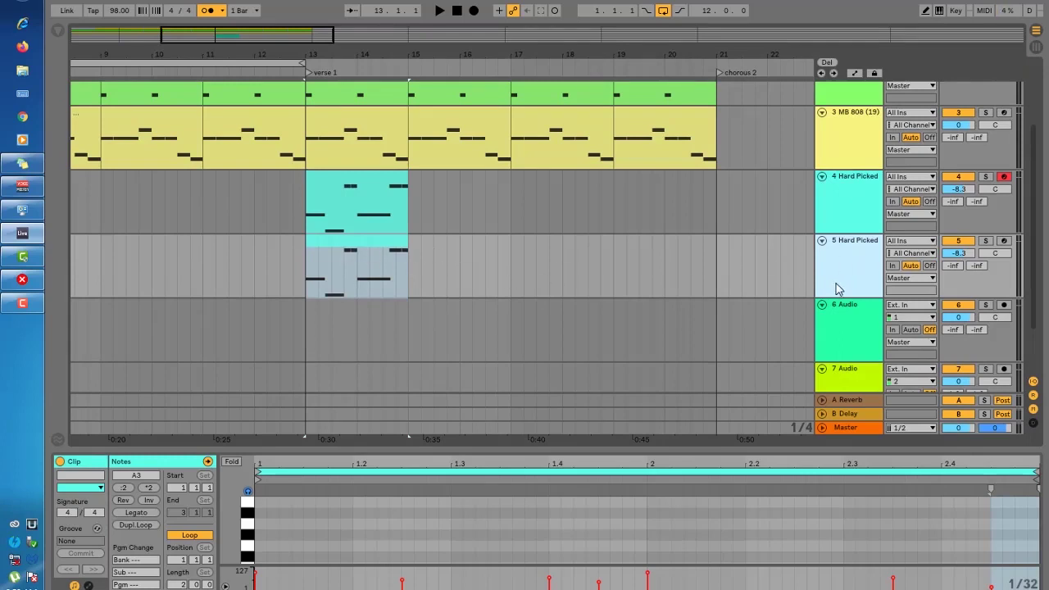
scroll(838, 289, "up", 3)
scroll(838, 288, "down", 2)
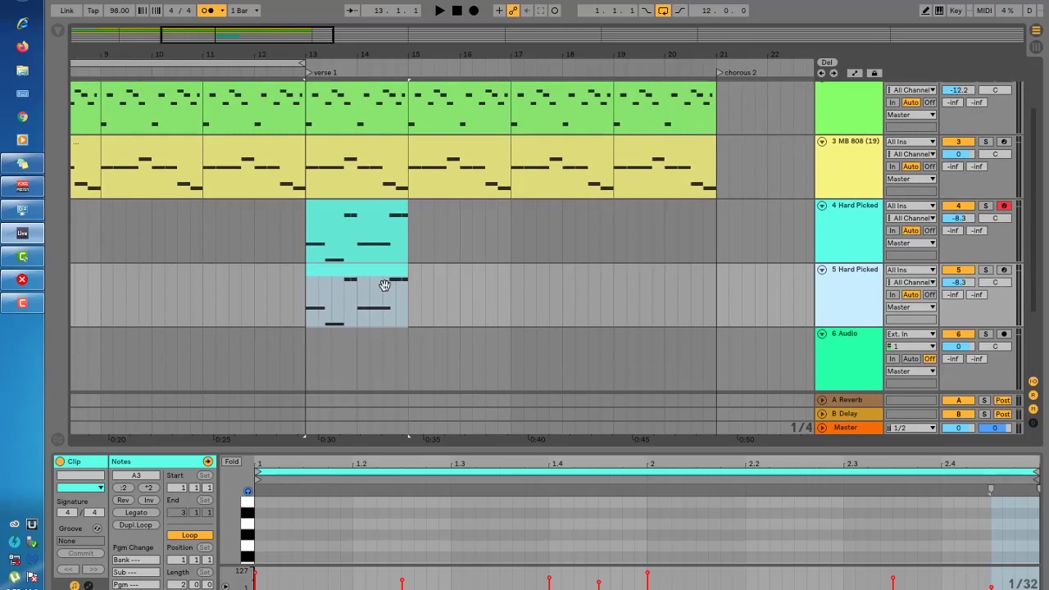
left_click(380, 289)
key("Delete")
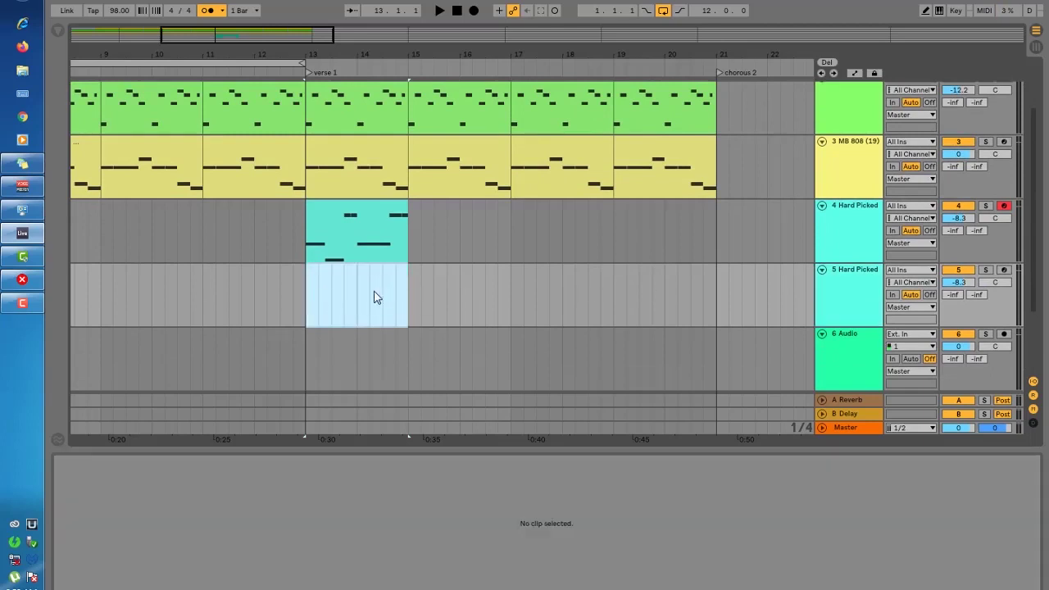
Copy the Bright SAW clip at bar 15 onto the duplicate Hard Picked track at the same position and play it.
left_click(447, 302)
scroll(472, 101, "up", 2)
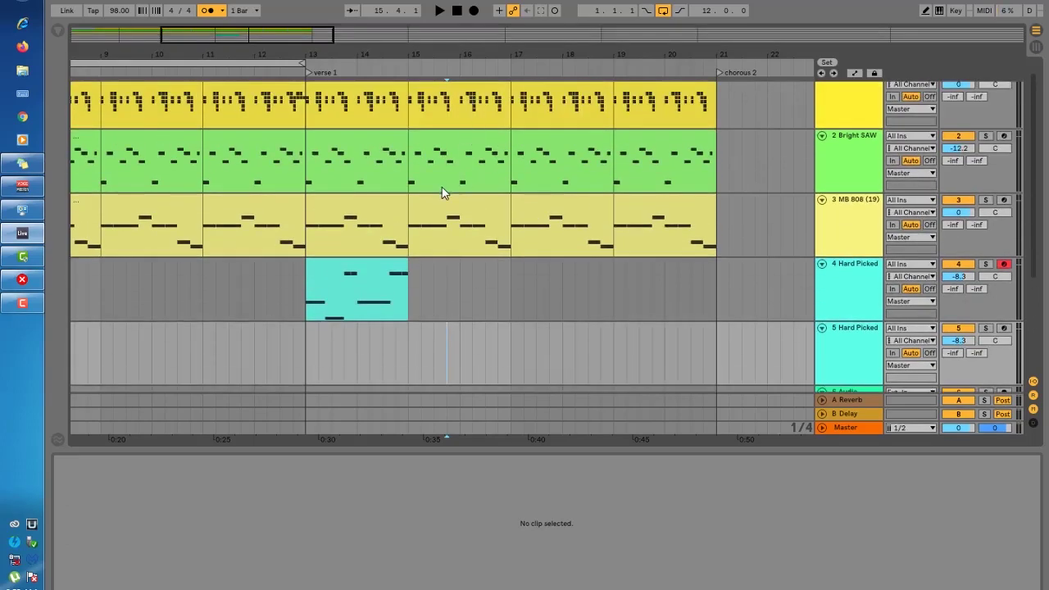
left_click(446, 154)
scroll(450, 155, "down", 1)
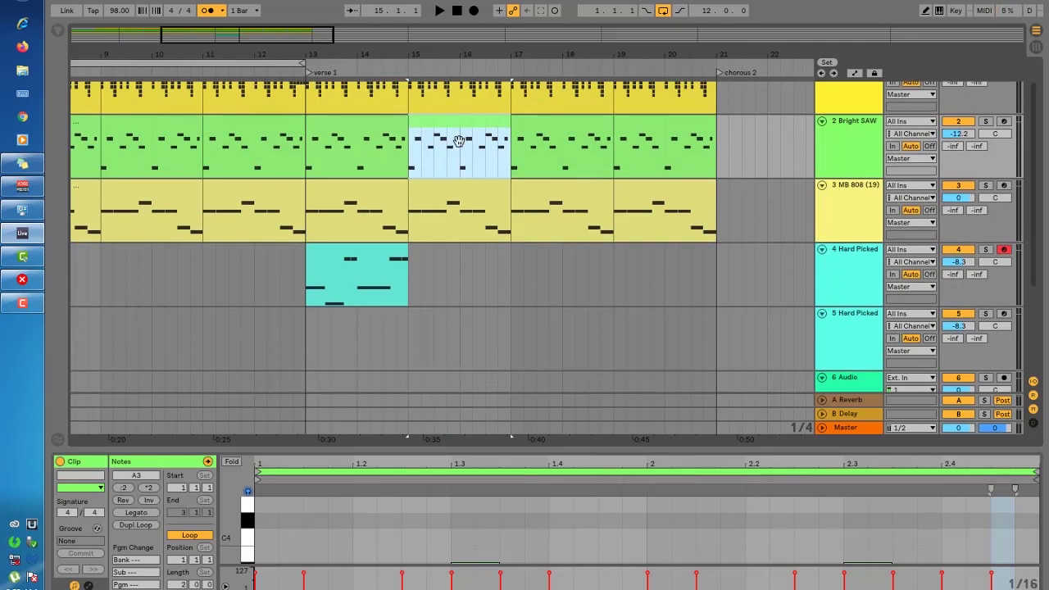
left_click_drag(459, 141, 460, 324)
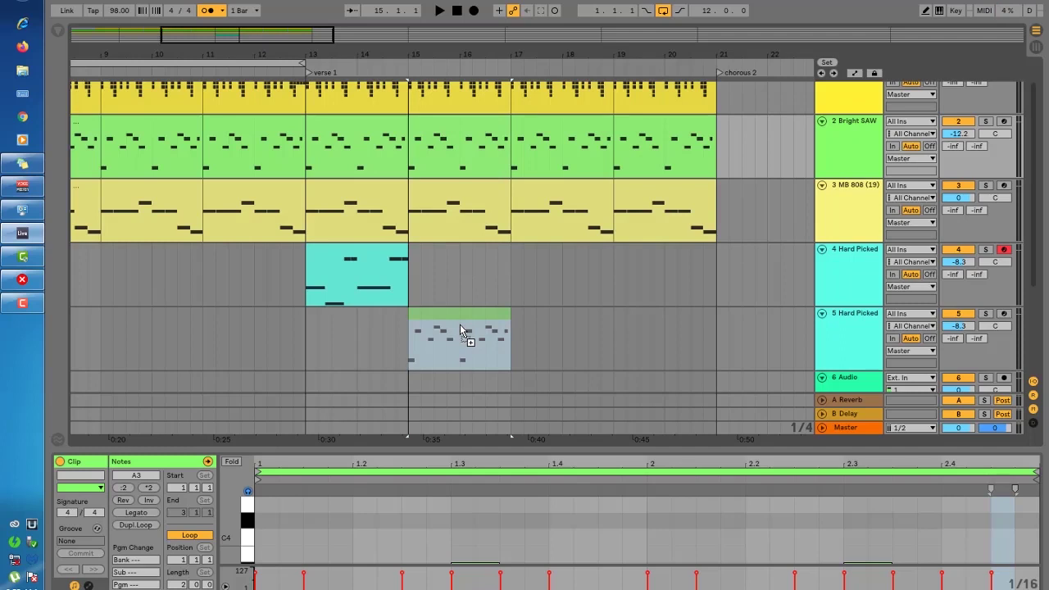
left_click(850, 319)
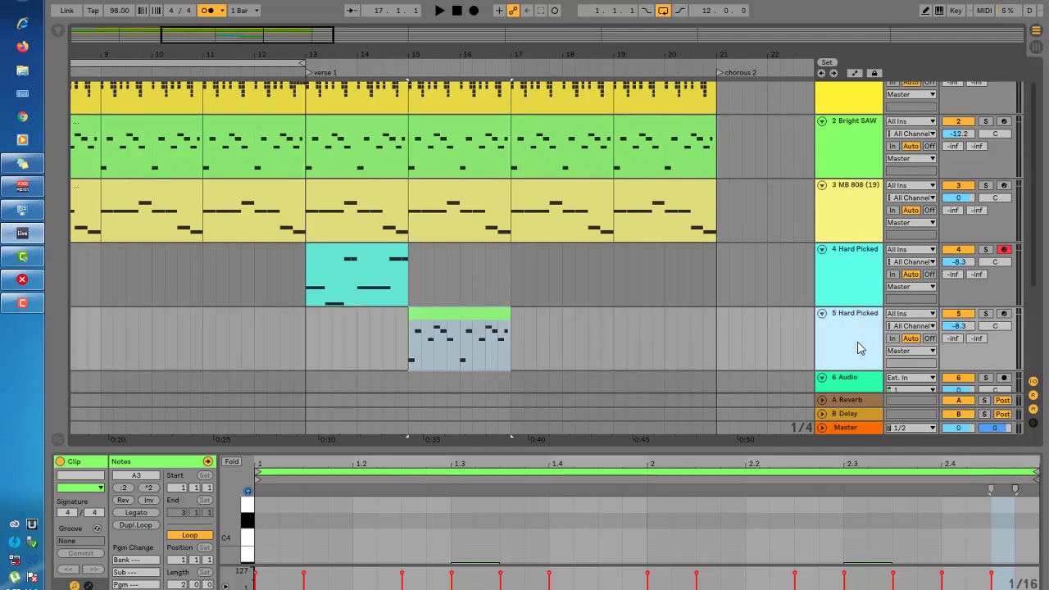
scroll(609, 325, "down", 2)
key("space")
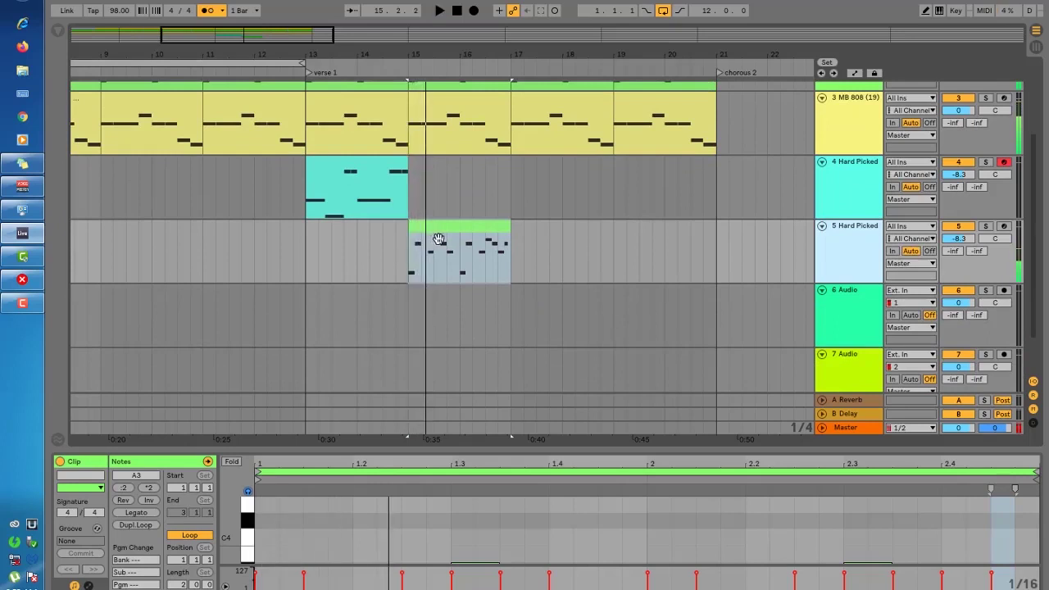
Open the copied clip's notes, apply Legato to all of bar 1's notes and check them by playback.
left_click(439, 238)
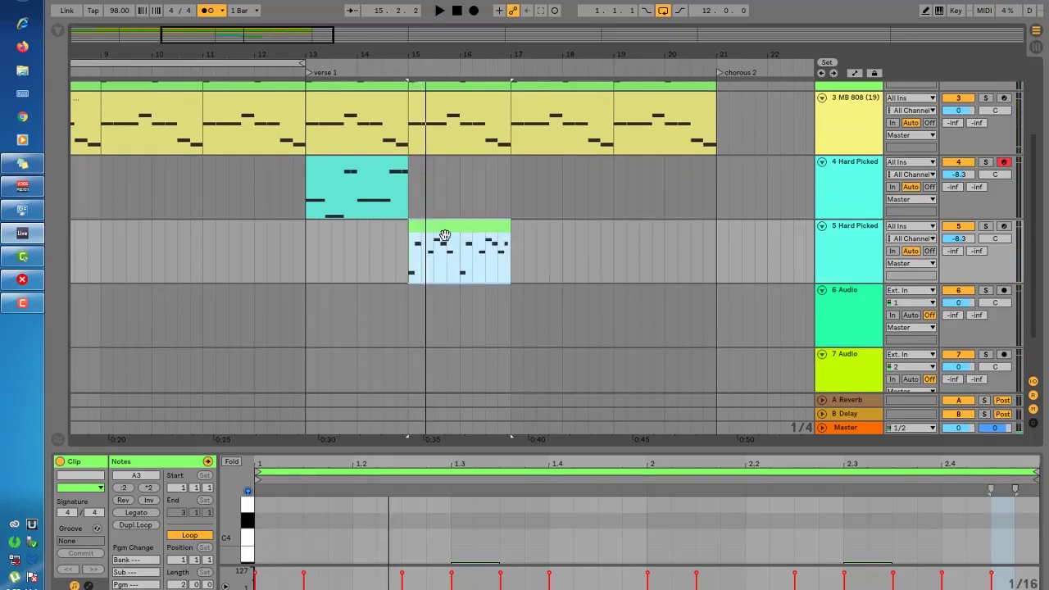
double_click(445, 235)
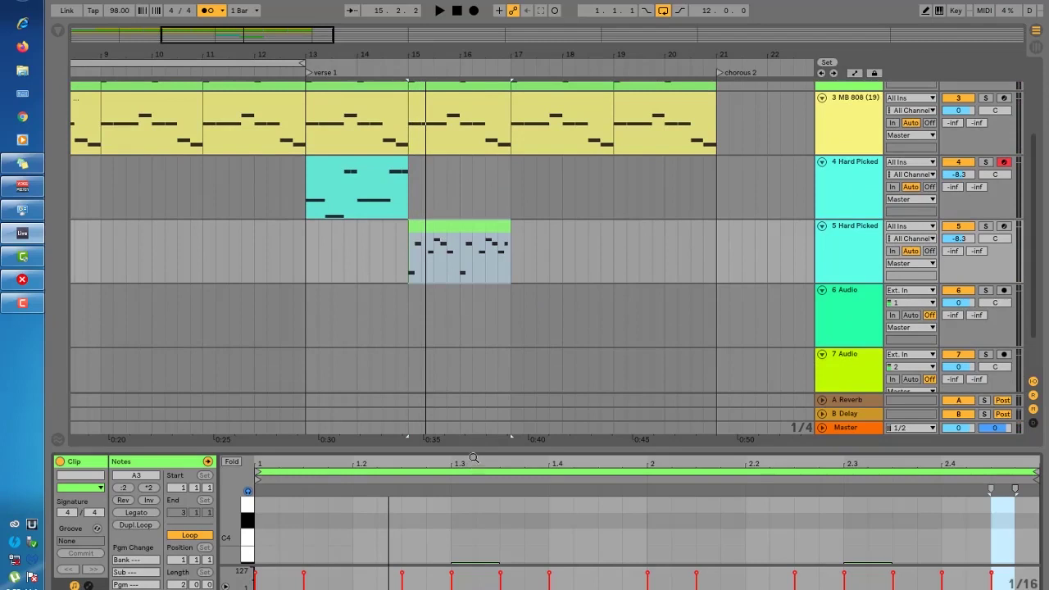
left_click_drag(476, 449, 459, 167)
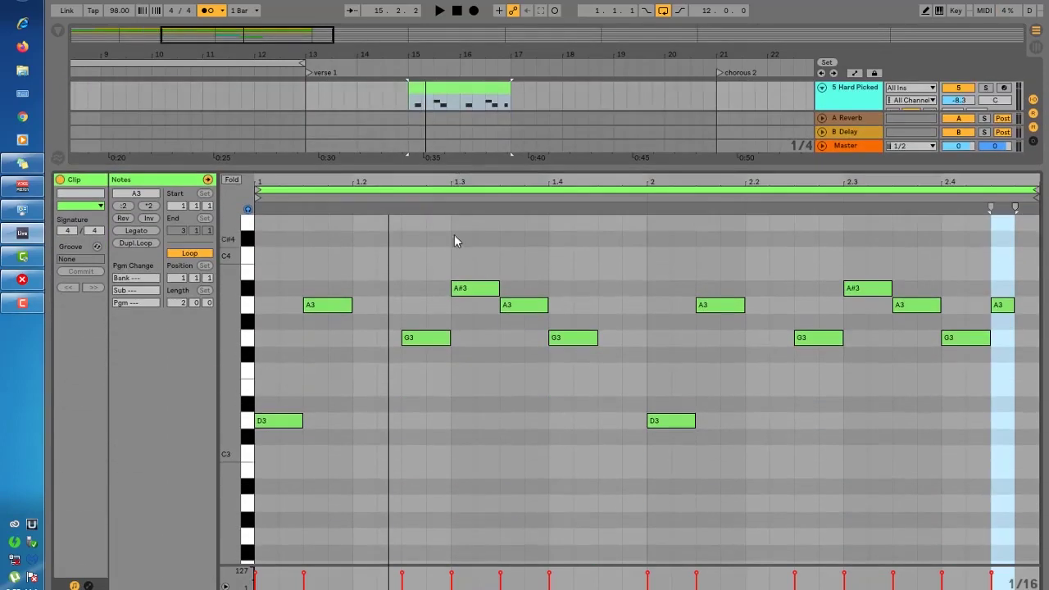
left_click_drag(529, 181, 635, 200)
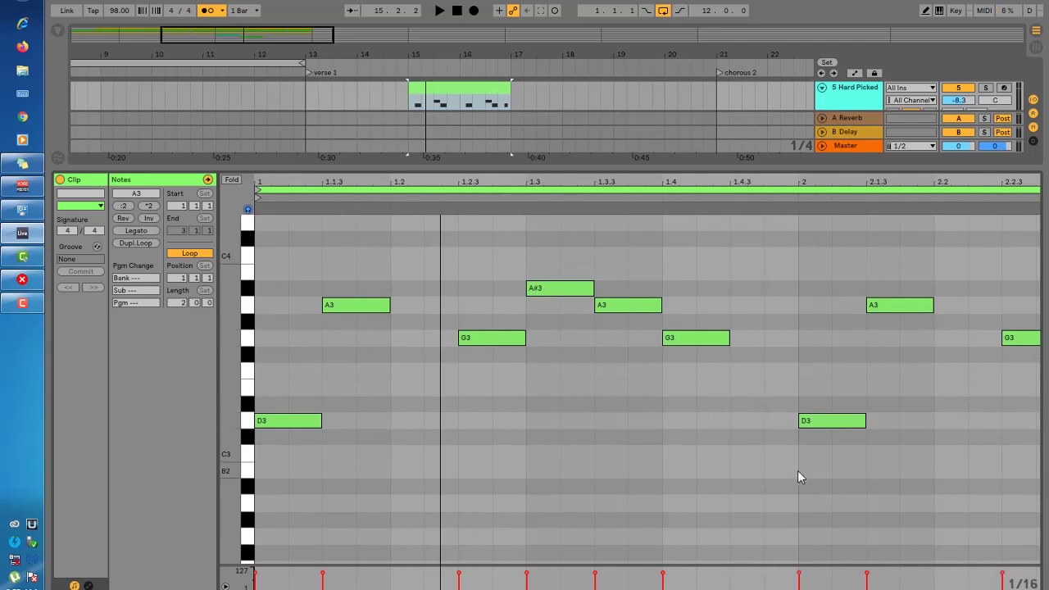
left_click_drag(803, 472, 457, 234)
left_click(748, 464)
left_click_drag(793, 468, 207, 143)
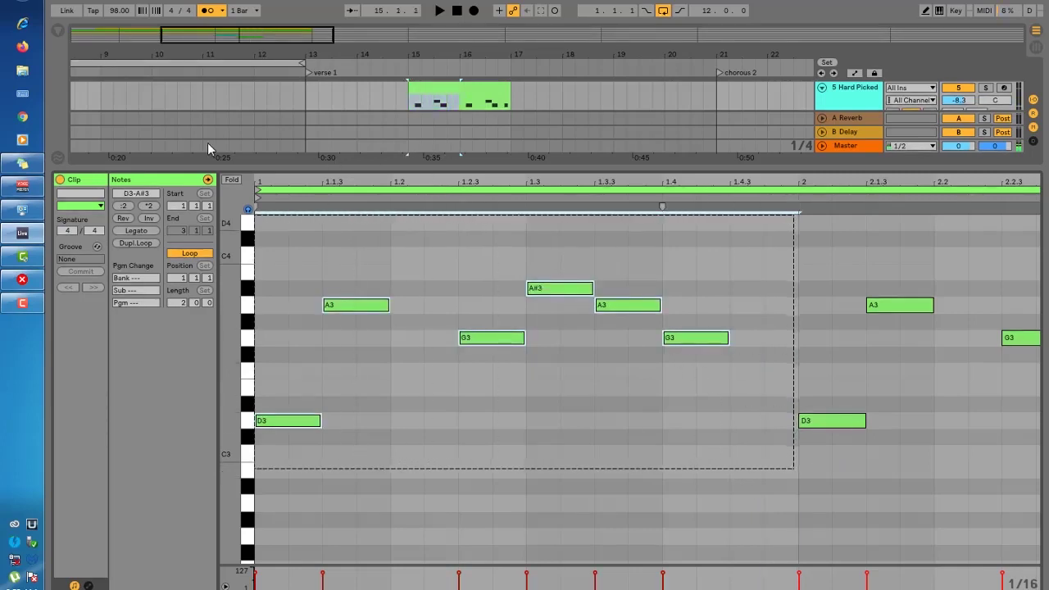
left_click(134, 230)
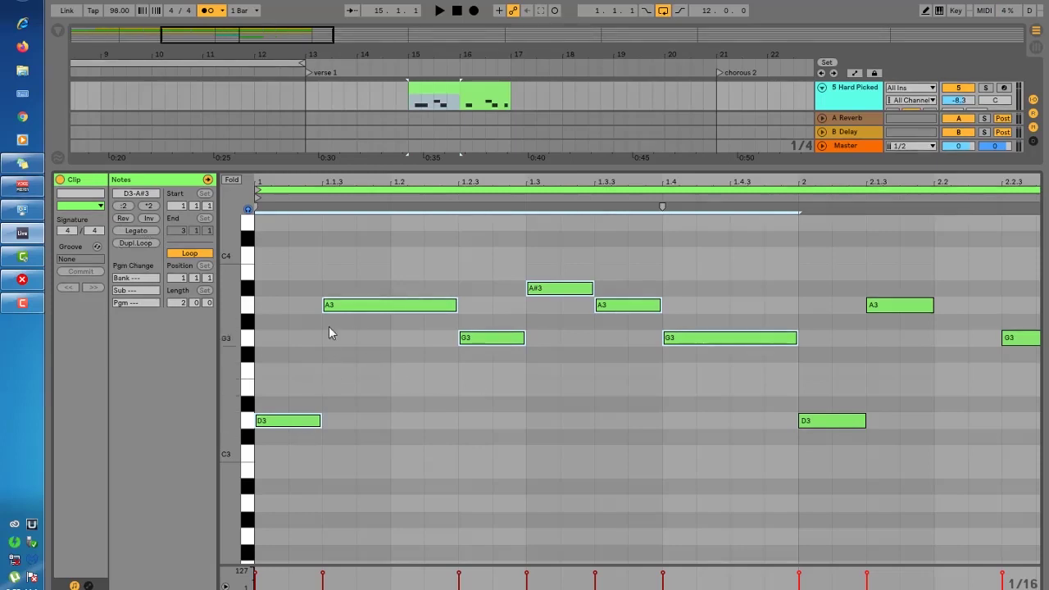
key("space")
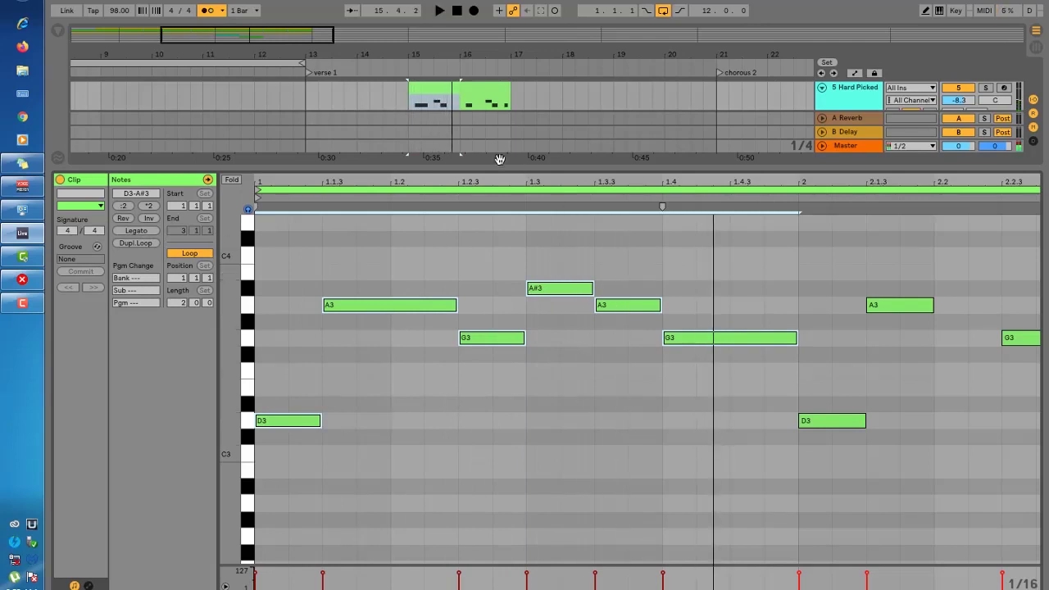
left_click_drag(498, 181, 499, 164)
key("space")
Apply Legato to all of bar 2's notes in the copied clip and check them by playback.
left_click_drag(677, 241, 1006, 529)
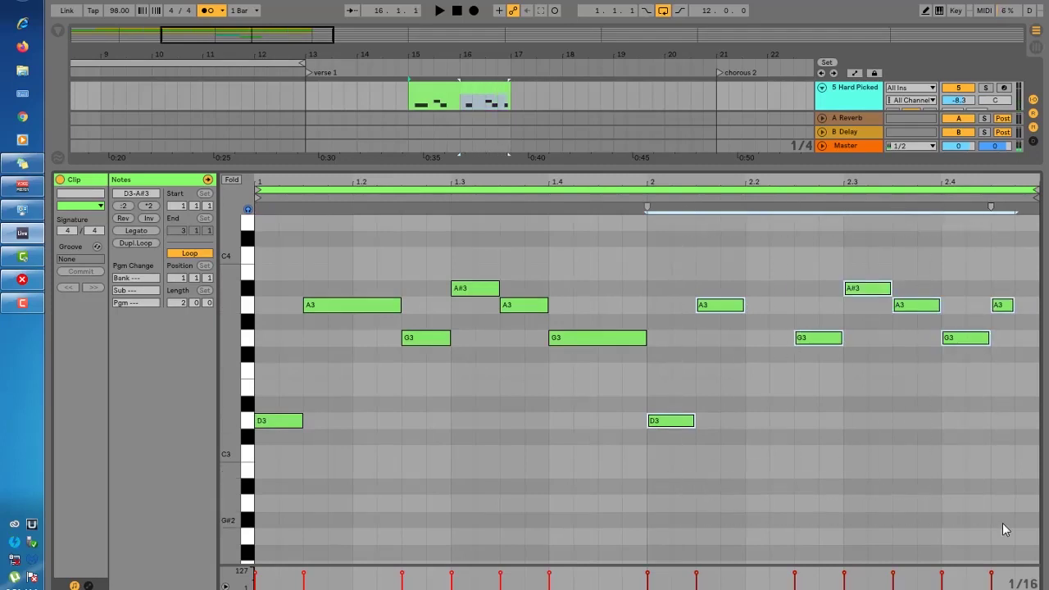
left_click(136, 231)
key("space")
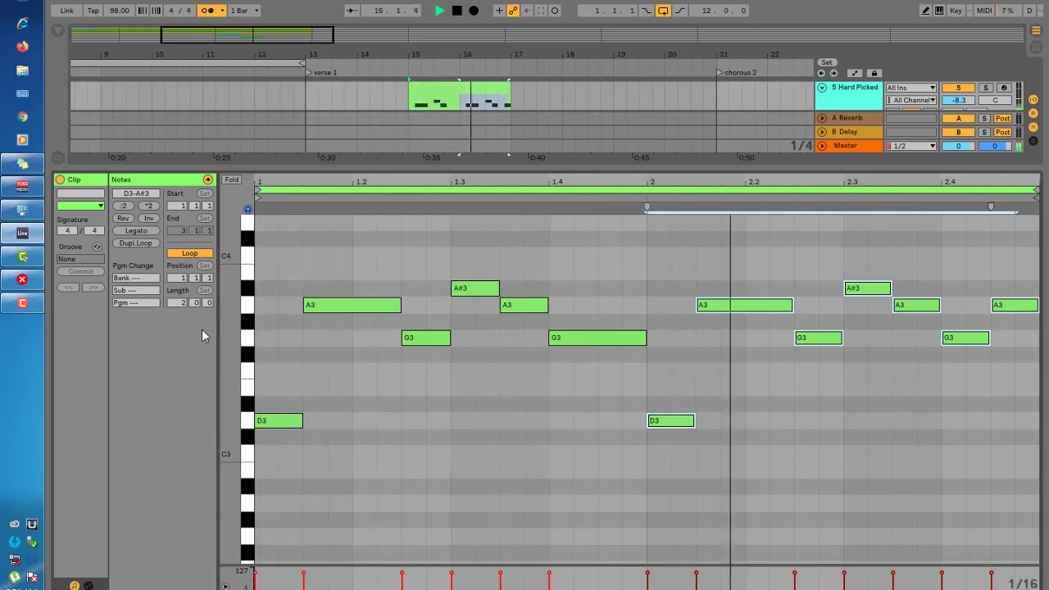
key("space")
Lower the duplicate Hard Picked track's volume to -14.3 dB and play back its clip.
left_click_drag(468, 165, 469, 456)
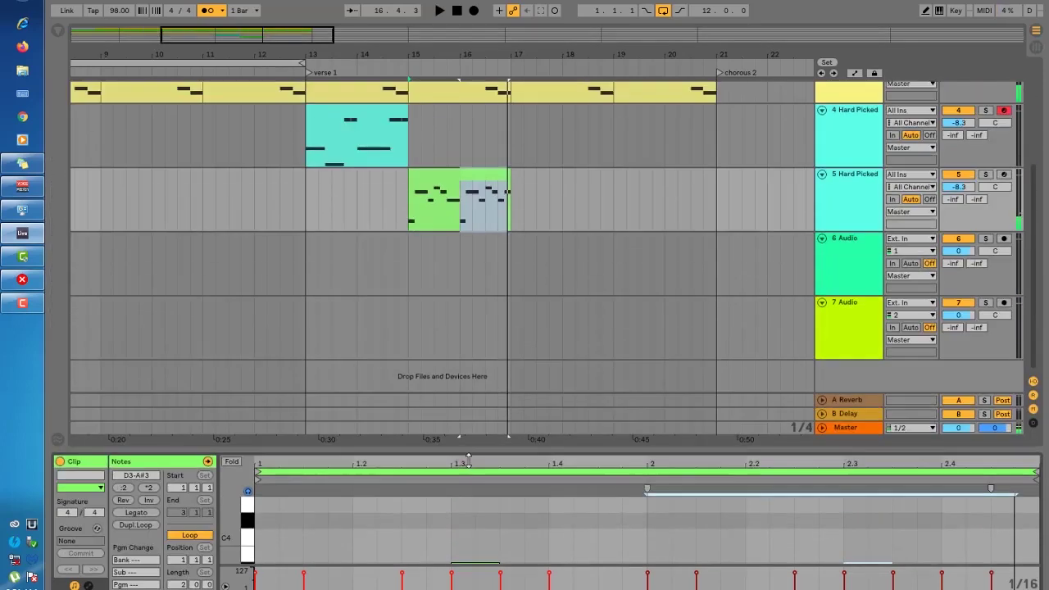
left_click(450, 193)
left_click_drag(960, 189, 960, 203)
key("space")
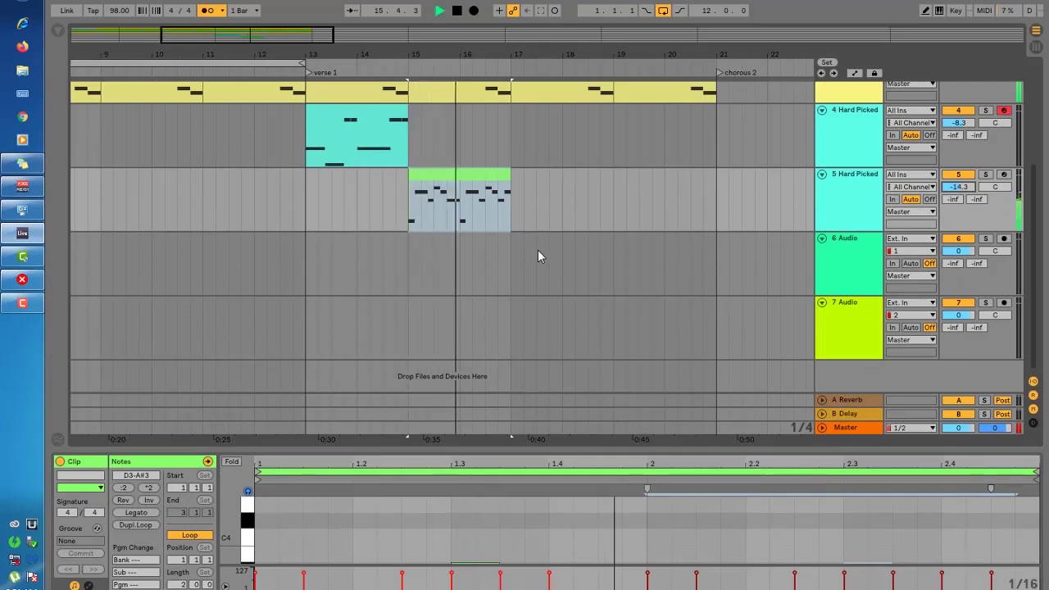
left_click(463, 301)
key("space")
Copy the original Hard Picked clip from bar 13 to bar 17, duplicate it to bar 19, and play the arrangement.
scroll(462, 301, "up", 5)
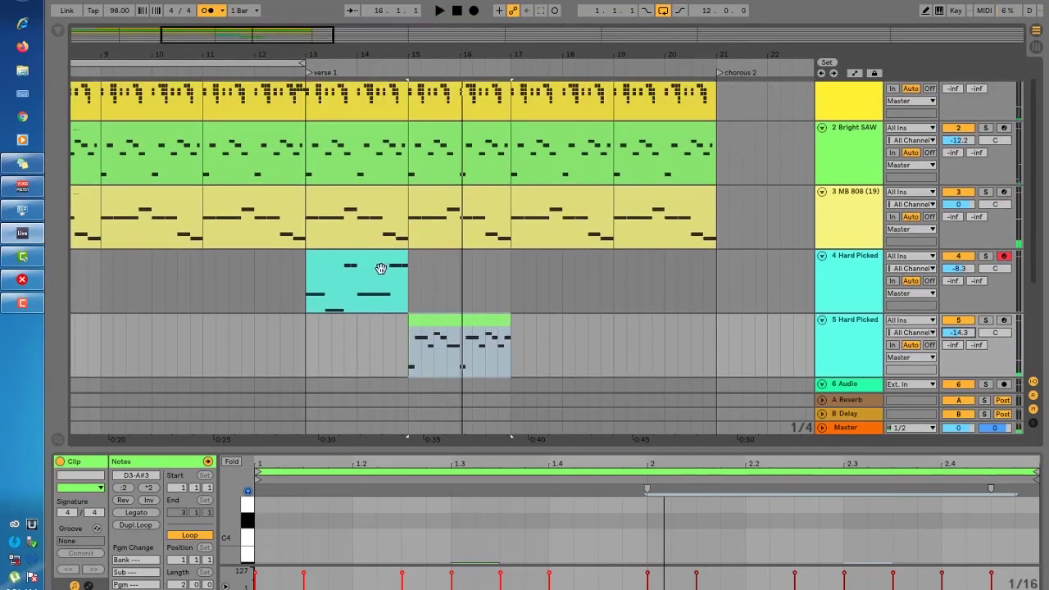
left_click(842, 268)
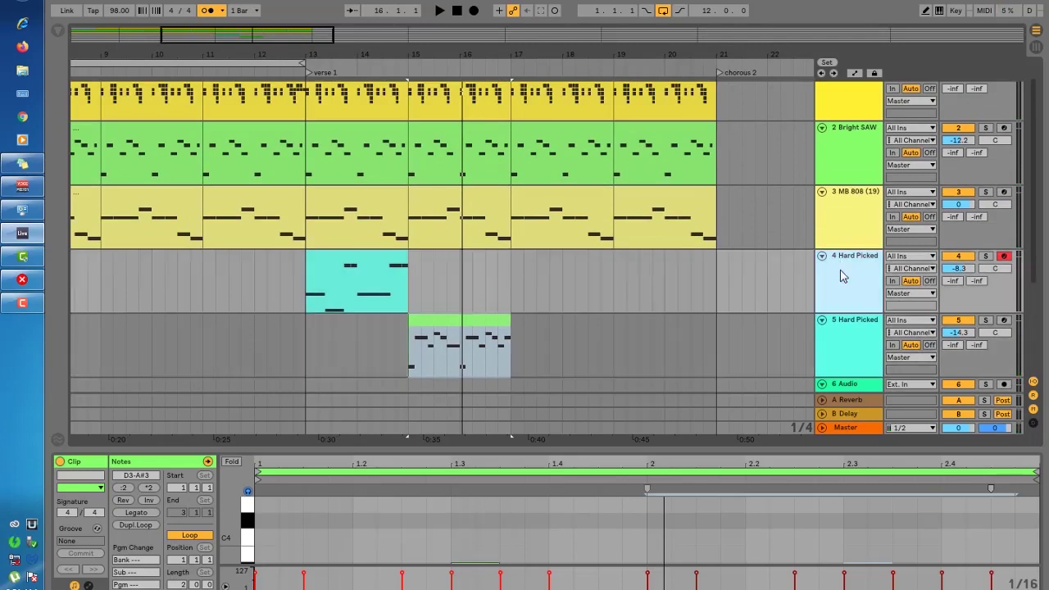
key("minus")
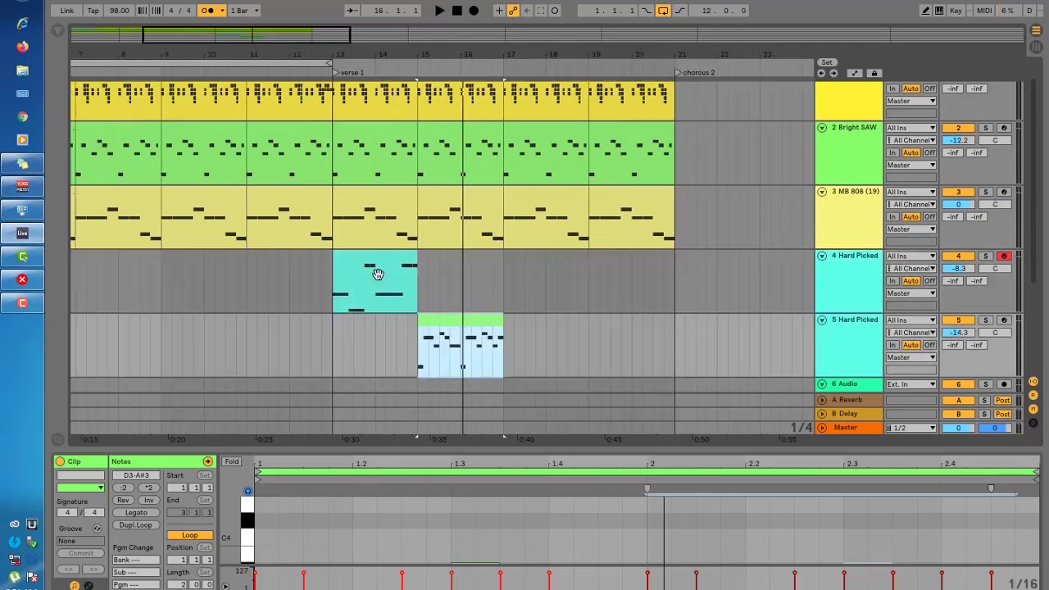
left_click(377, 273)
left_click_drag(377, 273, 545, 285)
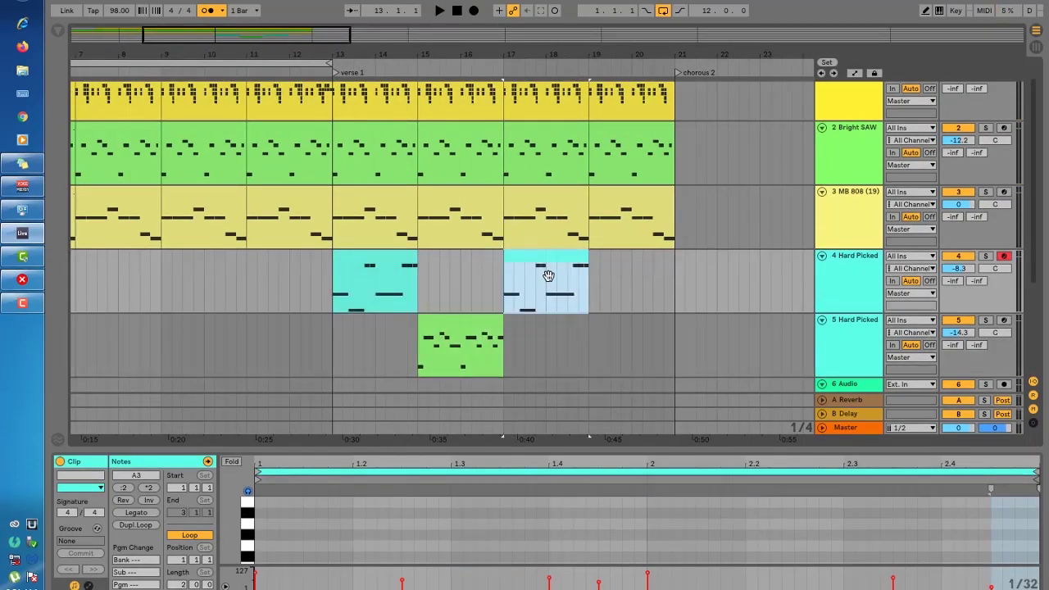
key("ctrl+d")
key("space")
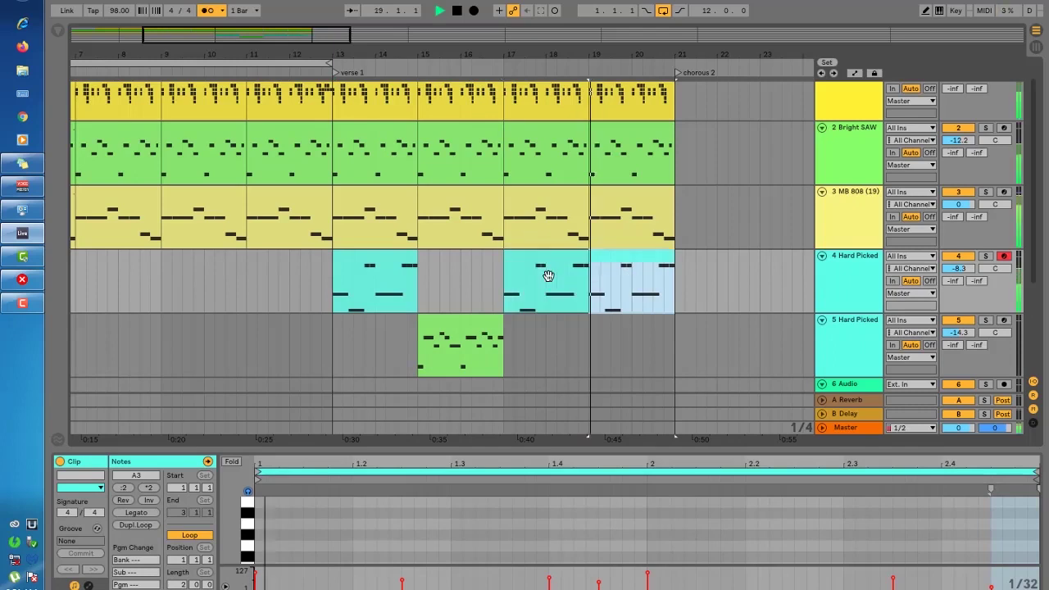
scroll(602, 291, "down", 1)
scroll(603, 291, "down", 2)
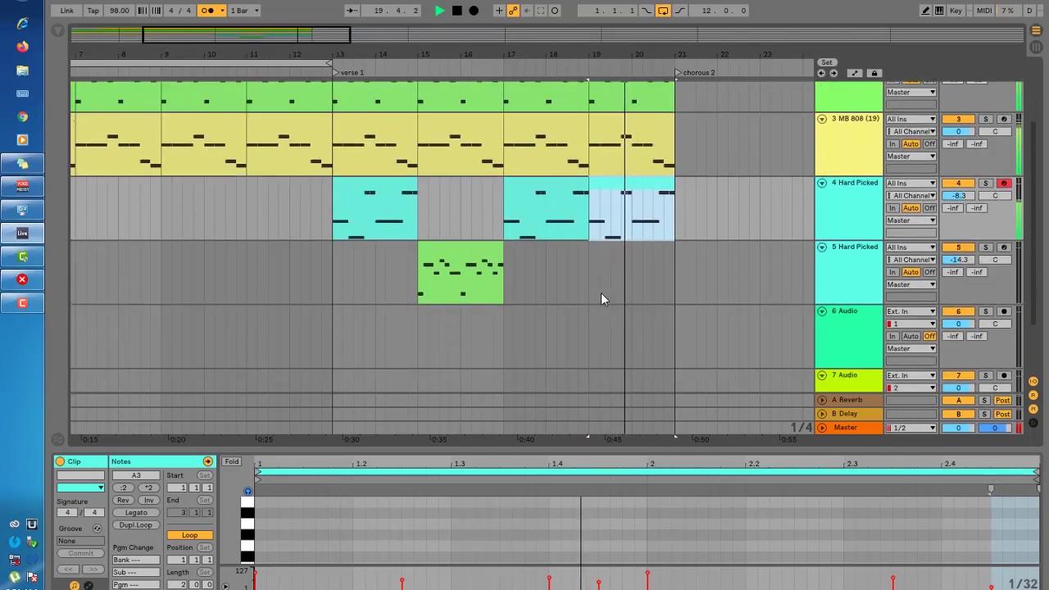
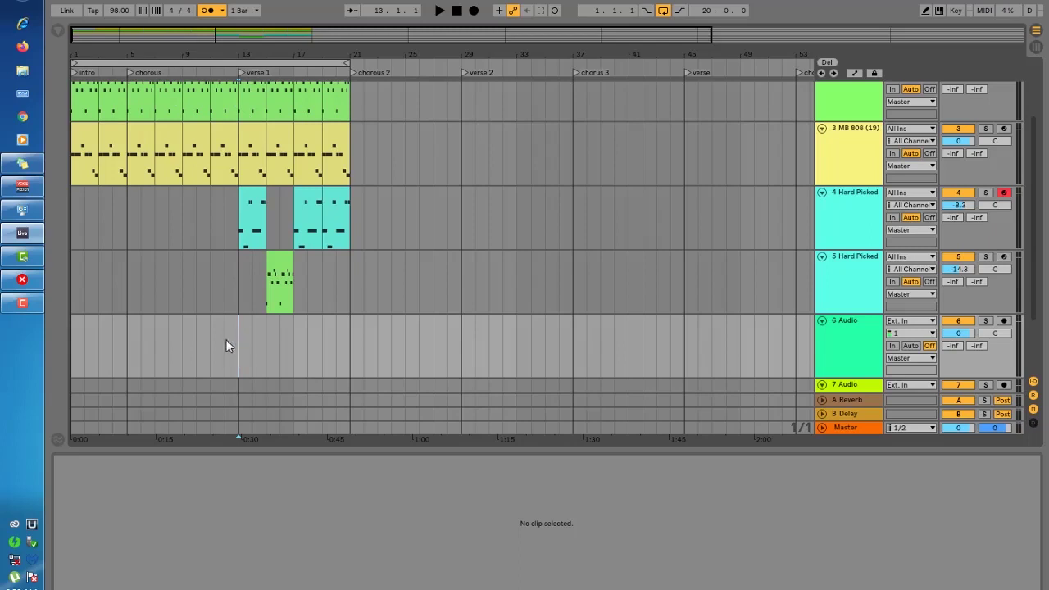
Select the 6 Audio track, open the browser's Sounds category and collapse the Guitar & Plucked folder.
scroll(204, 348, "down", 3)
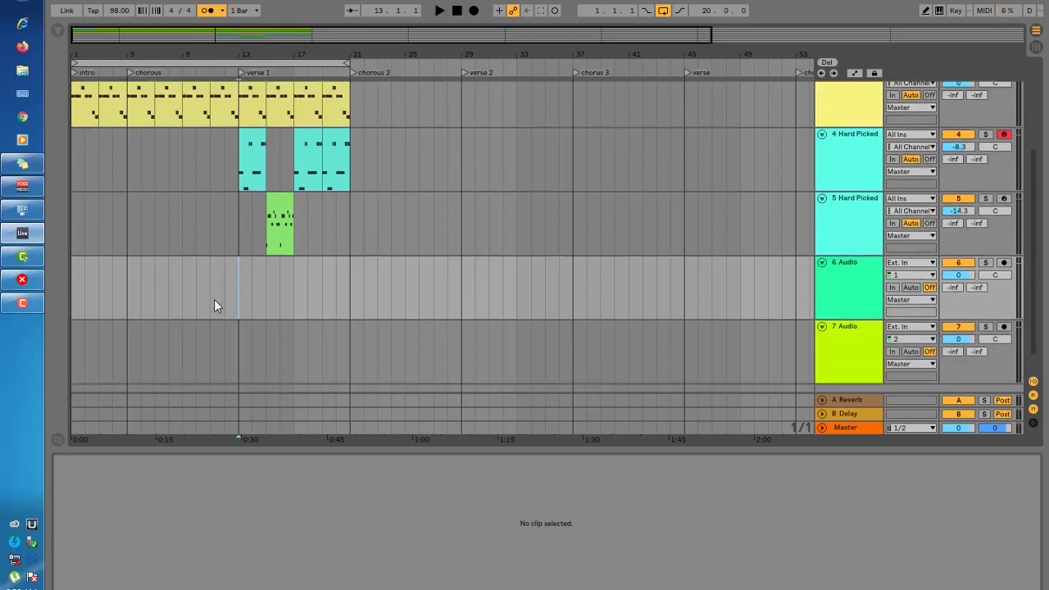
left_click(823, 284)
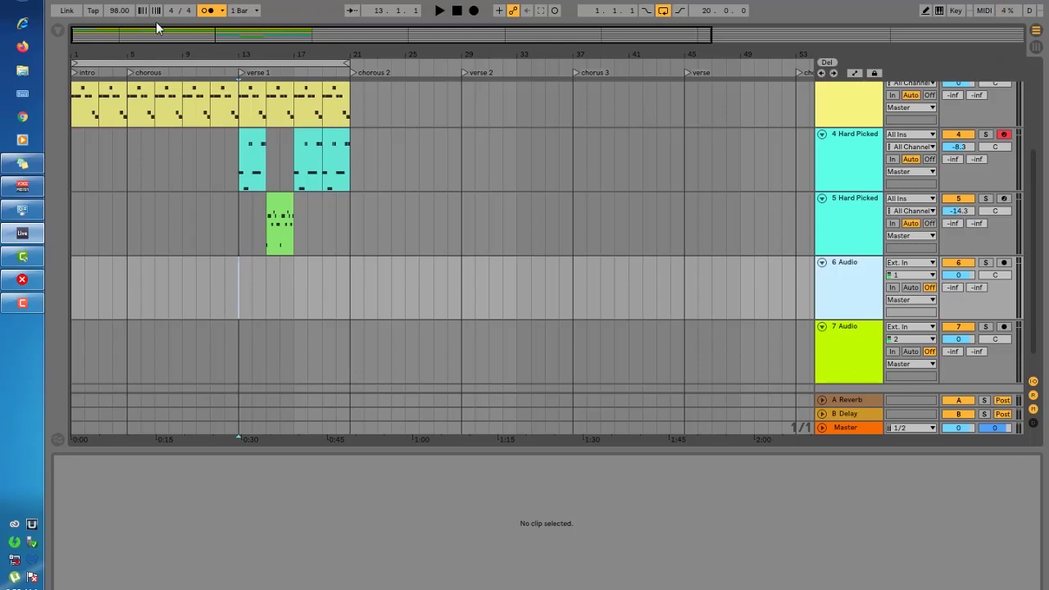
left_click(55, 35)
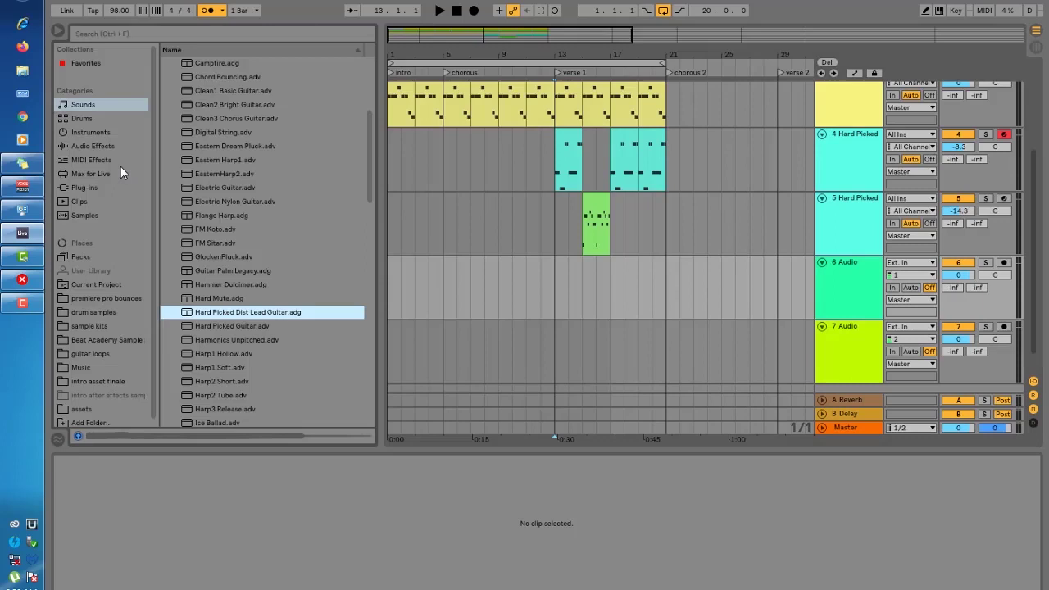
left_click(100, 105)
scroll(288, 133, "up", 3)
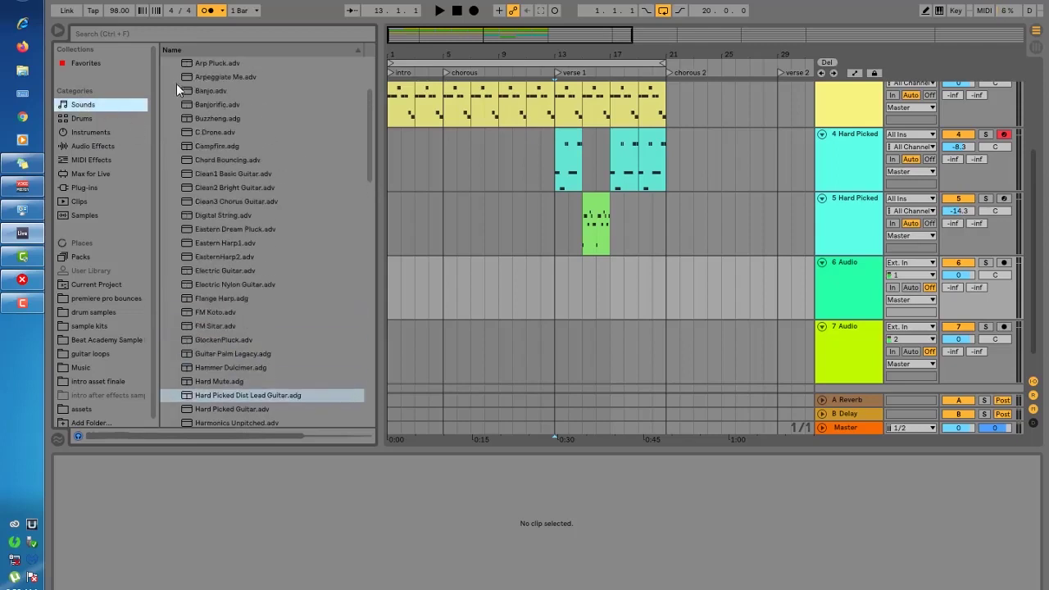
scroll(176, 83, "up", 3)
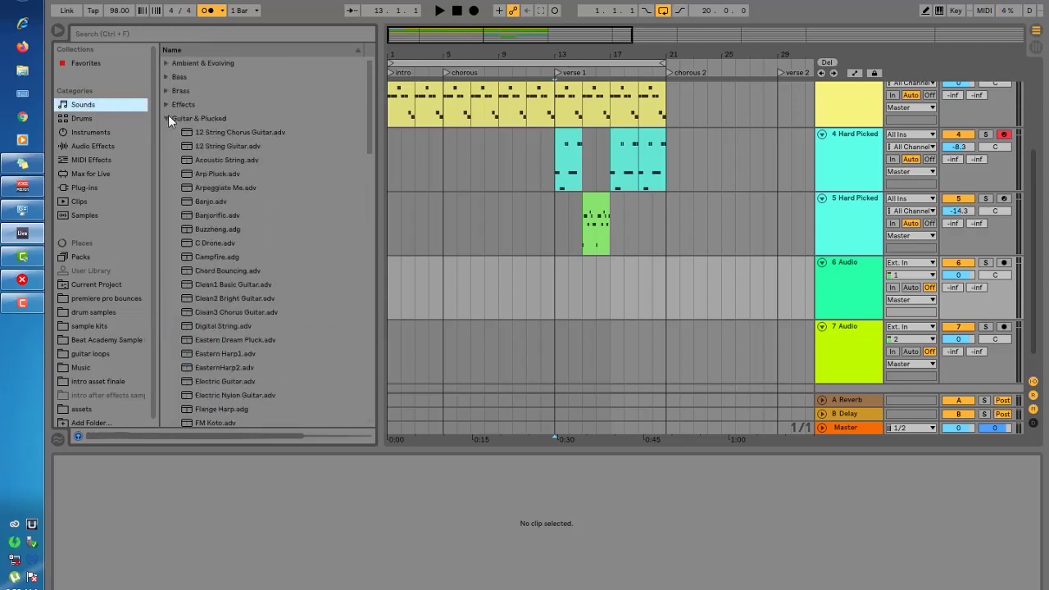
left_click(168, 118)
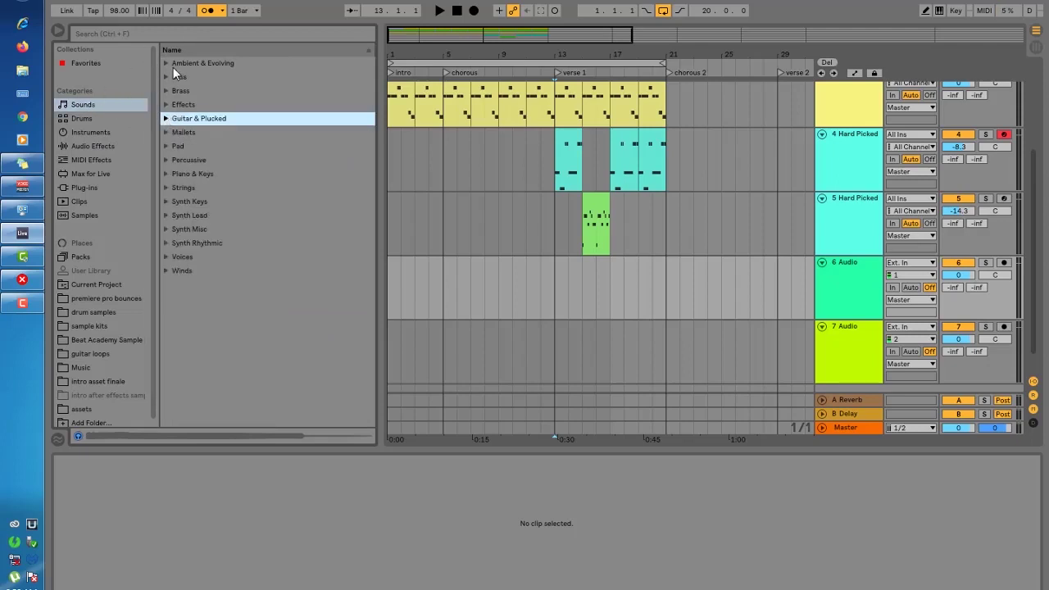
Preview Cosmos Soundscape.adg in the Ambient & Evolving sounds and load it as a new unfolded track between 5 Hard Picked and the audio tracks.
left_click(170, 65)
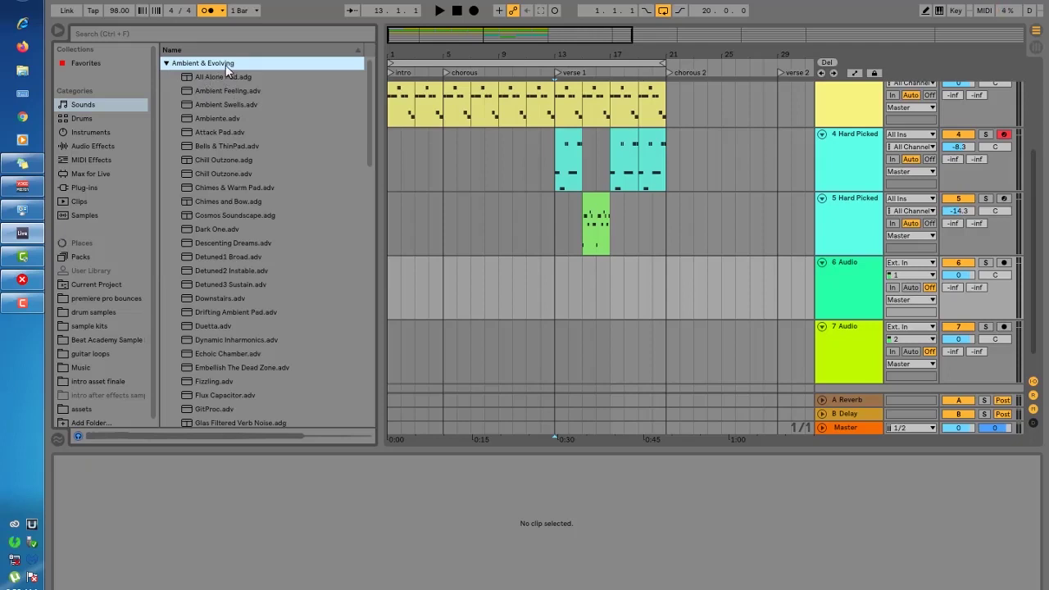
scroll(223, 77, "down", 2)
left_click(220, 161)
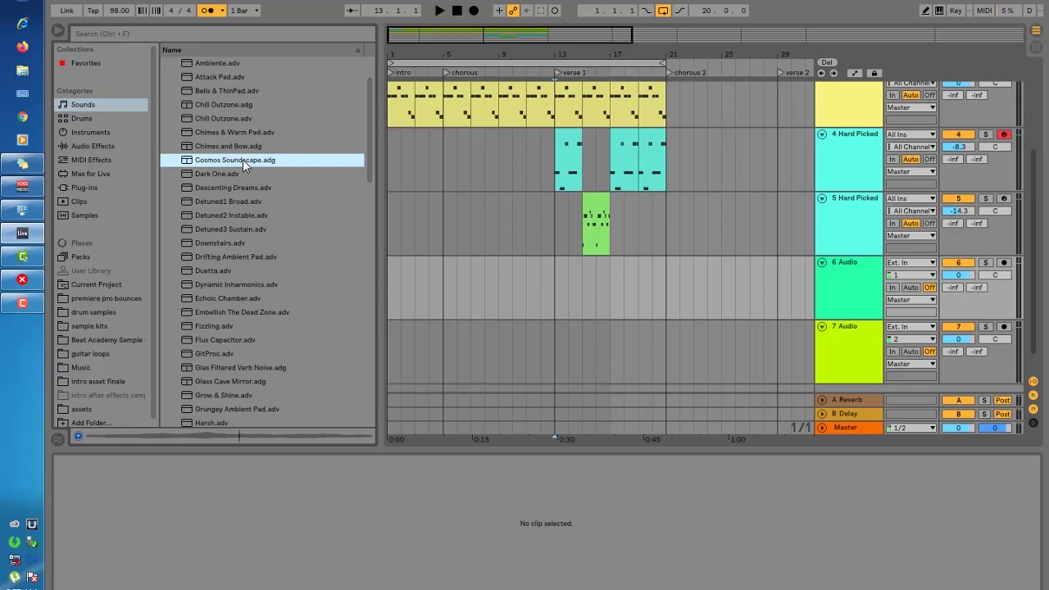
scroll(873, 381, "down", 1)
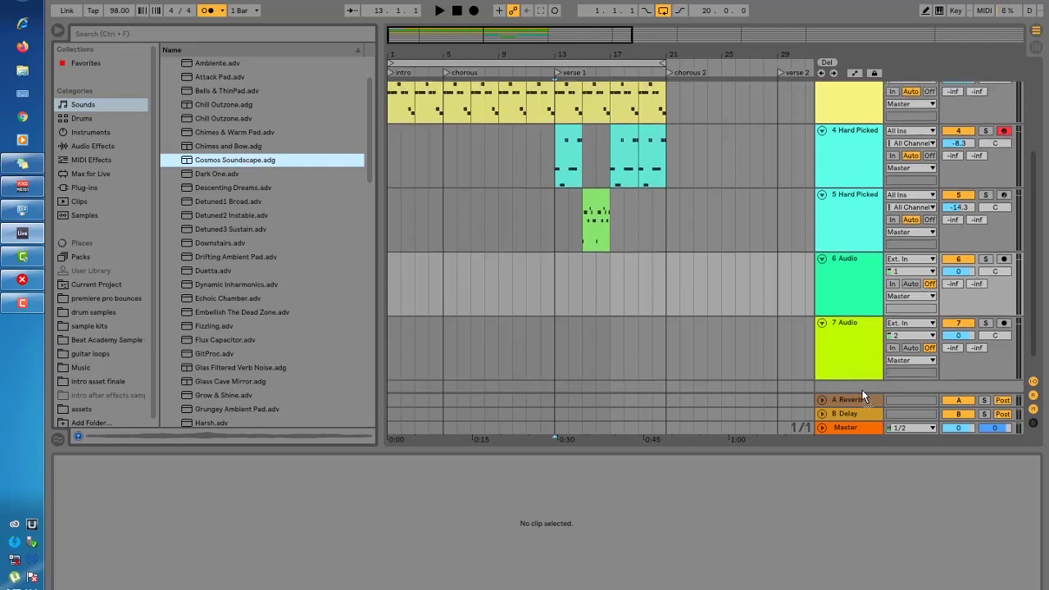
left_click_drag(862, 389, 862, 389)
left_click_drag(852, 271, 852, 272)
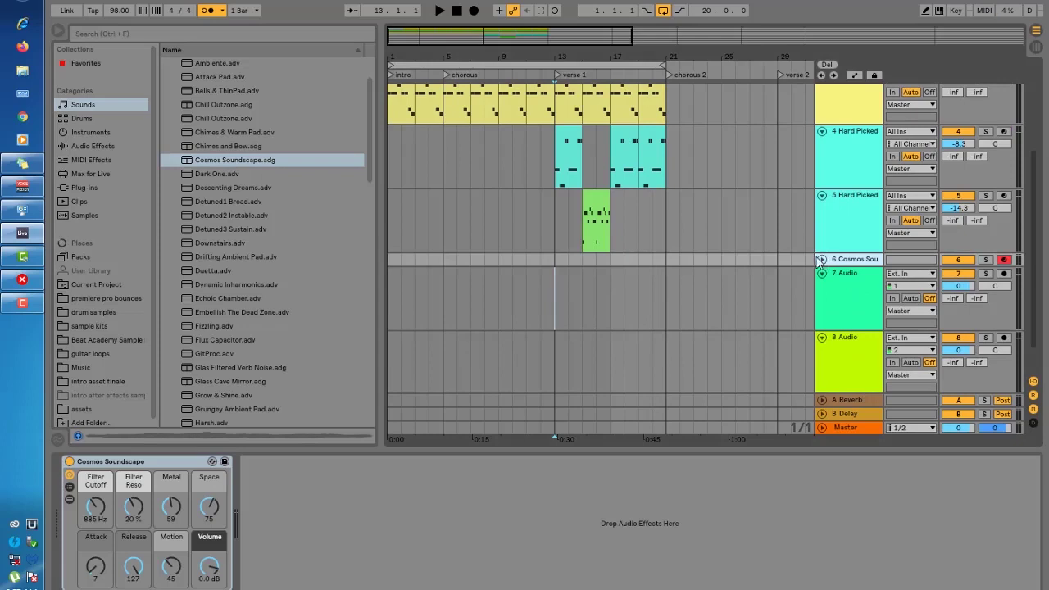
left_click(821, 259)
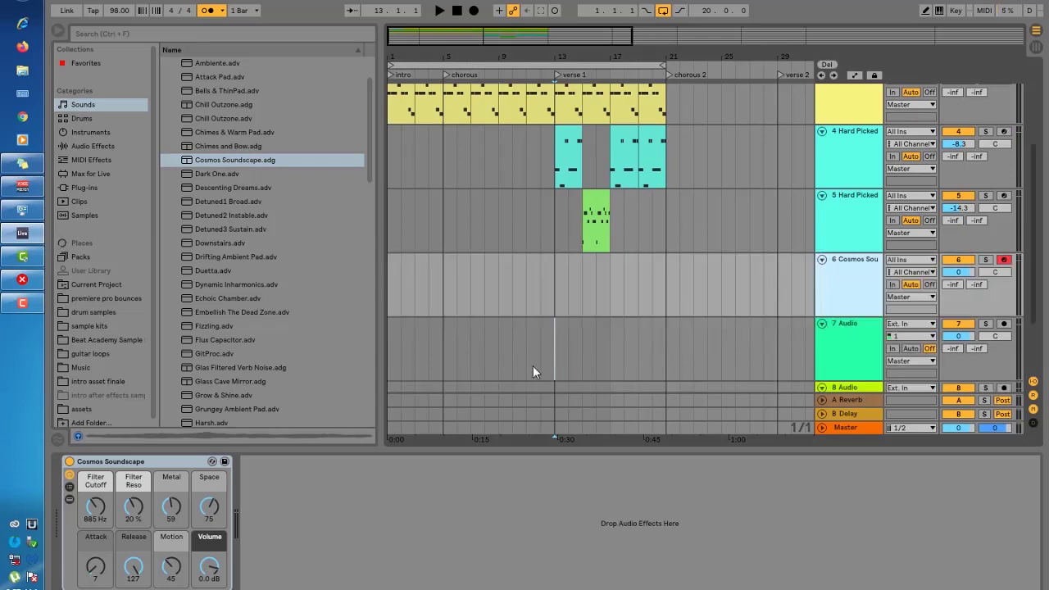
Insert an empty two-bar MIDI clip on the Cosmos Soundscape track from bar 11 to bar 13, just before verse 1.
key("Right")
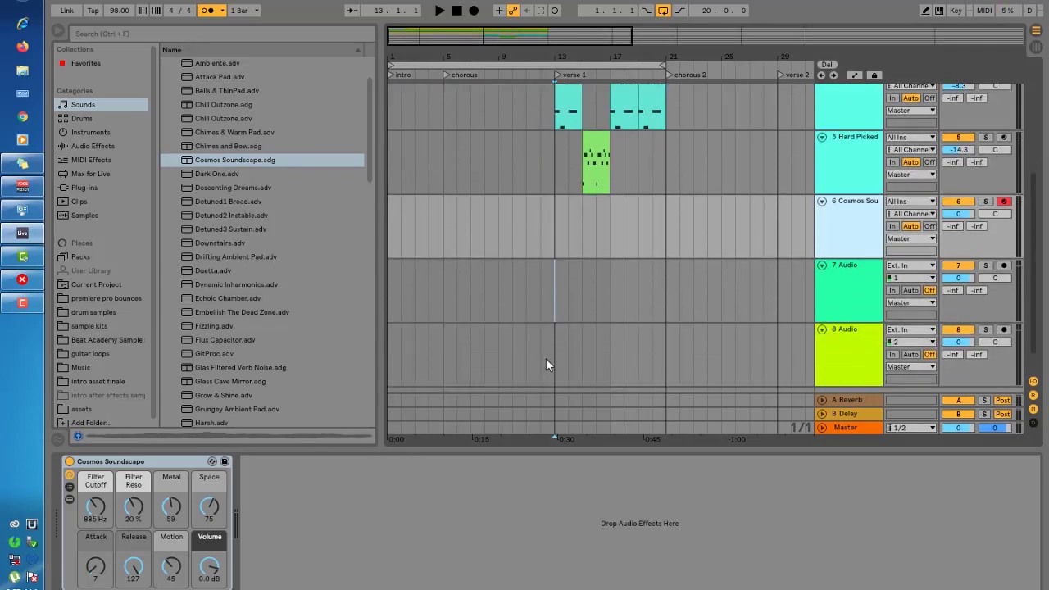
scroll(546, 358, "up", 1)
scroll(549, 243, "up", 3)
scroll(549, 243, "down", 5)
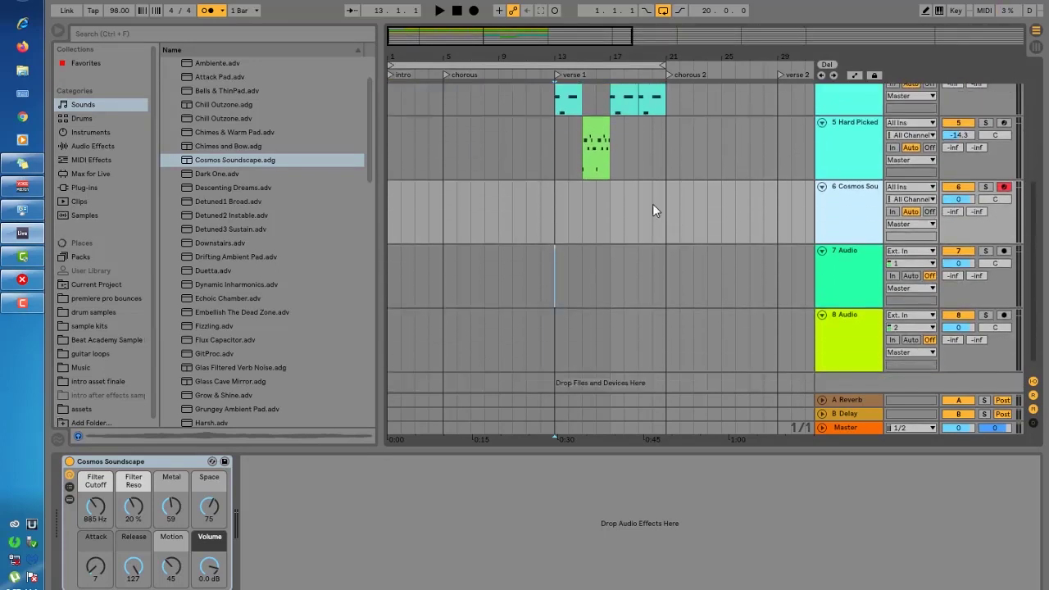
key("ctrl+alt+l")
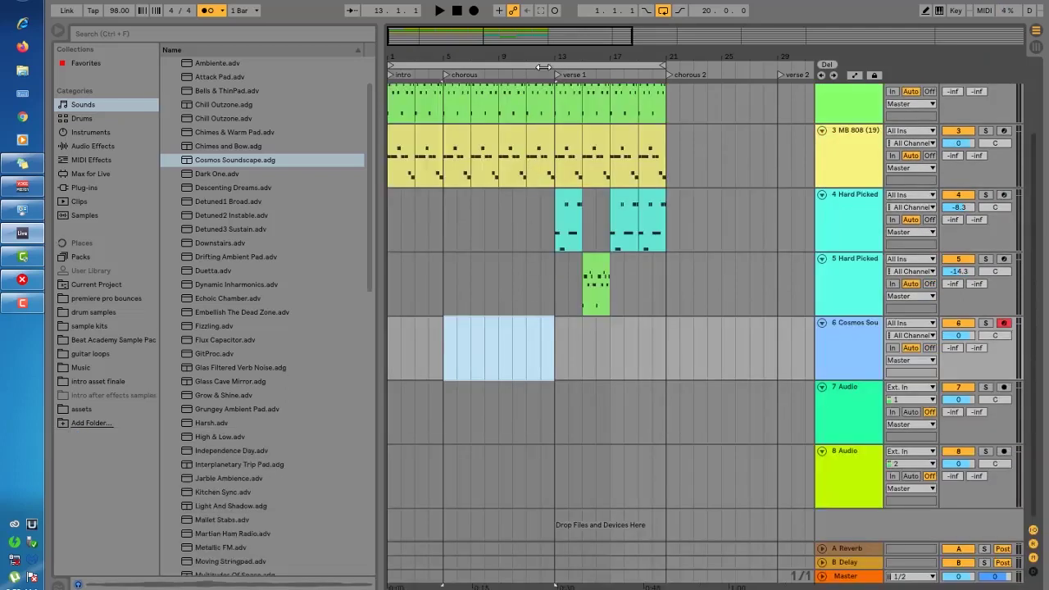
left_click_drag(561, 55, 562, 107)
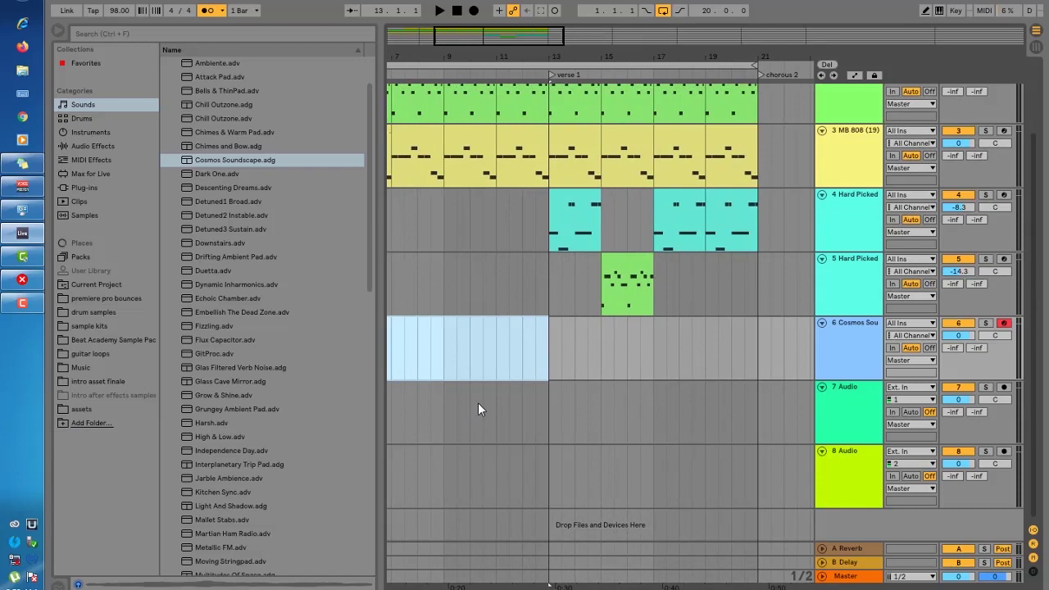
left_click(496, 355)
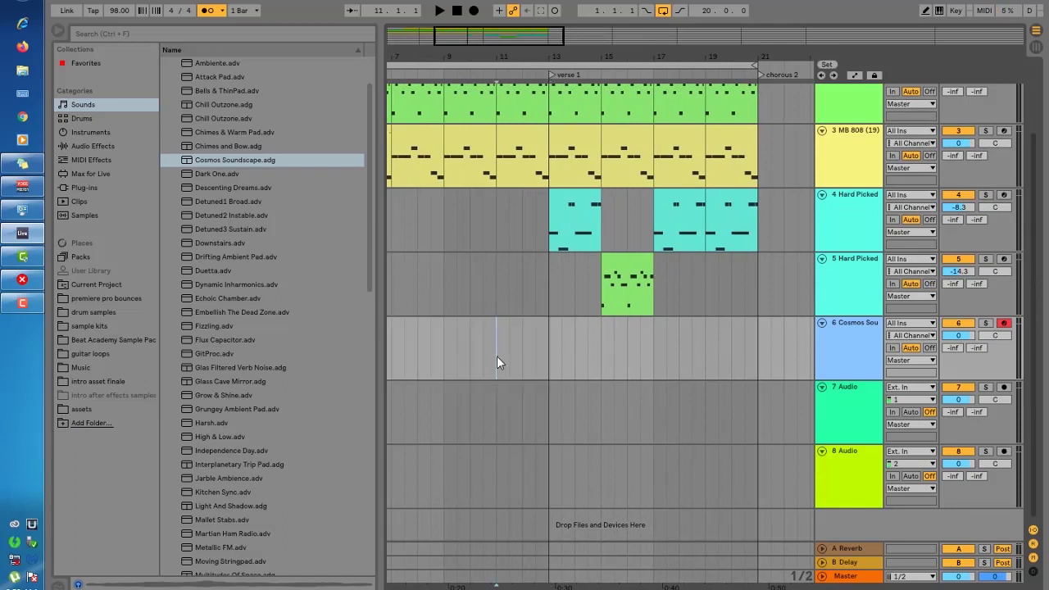
left_click_drag(497, 356, 551, 373)
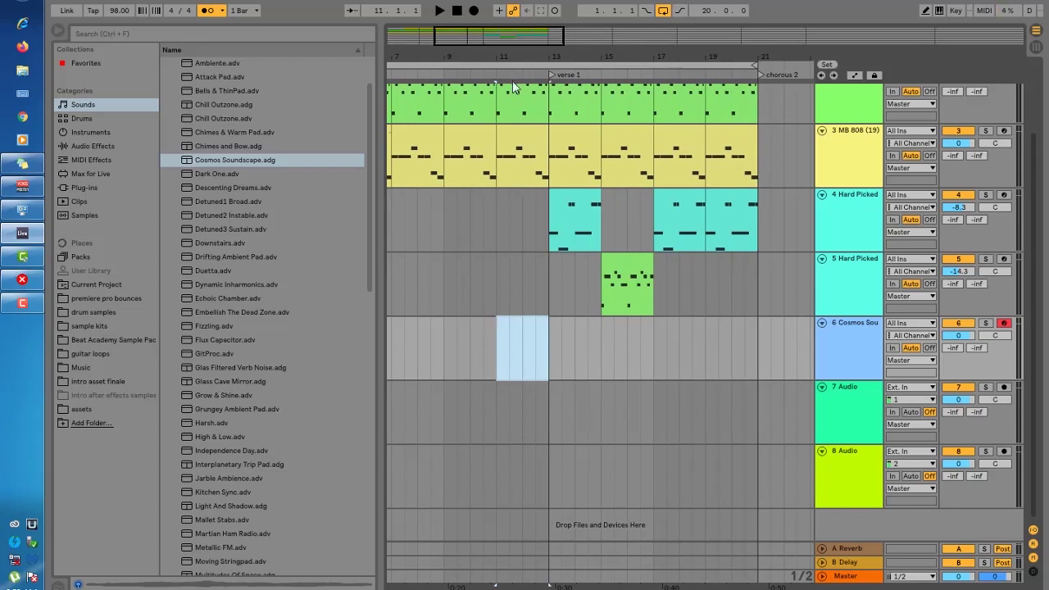
scroll(521, 359, "up", 3)
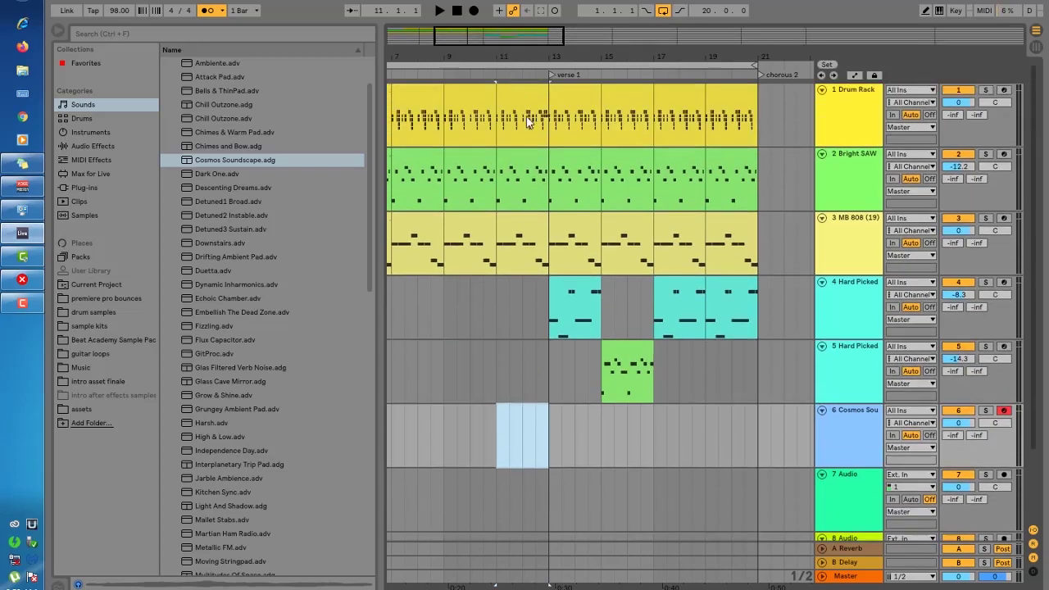
right_click(518, 439)
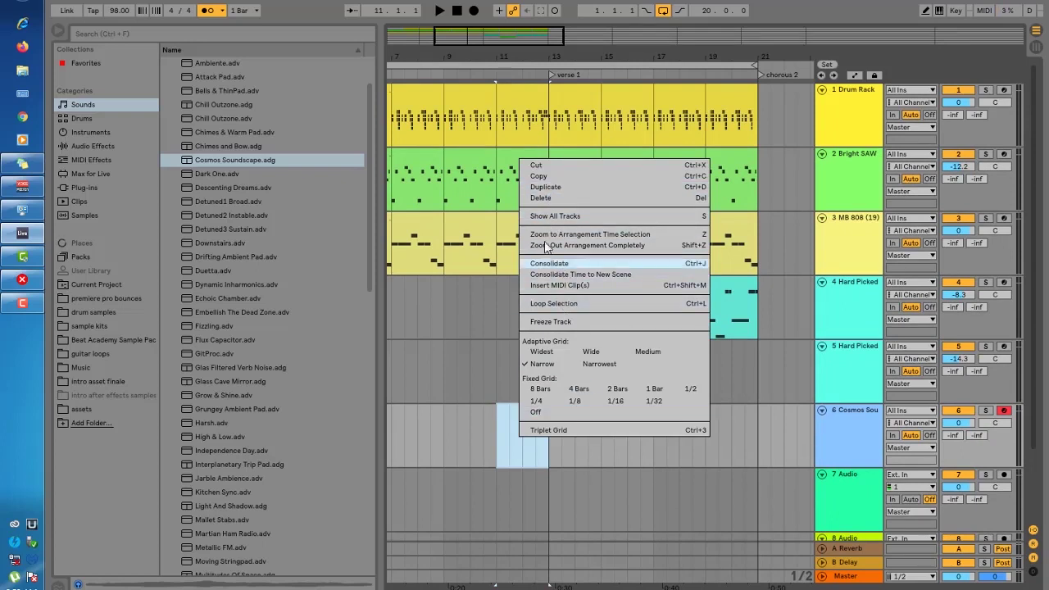
left_click(561, 286)
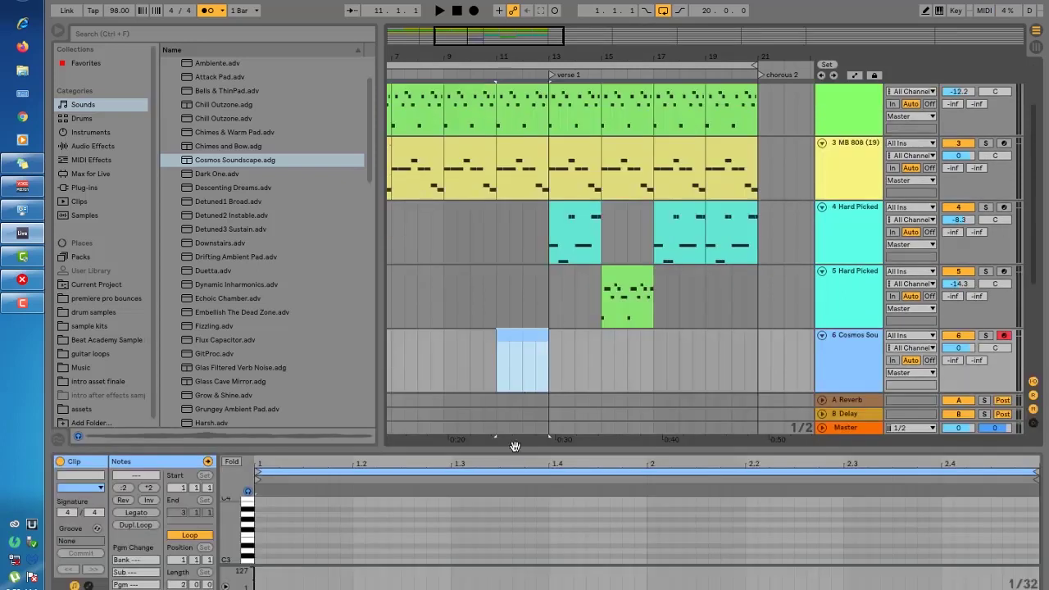
Draw a D2 note in the new Cosmos Soundscape clip from the clip's start to beat 1.3.
left_click_drag(502, 447, 498, 191)
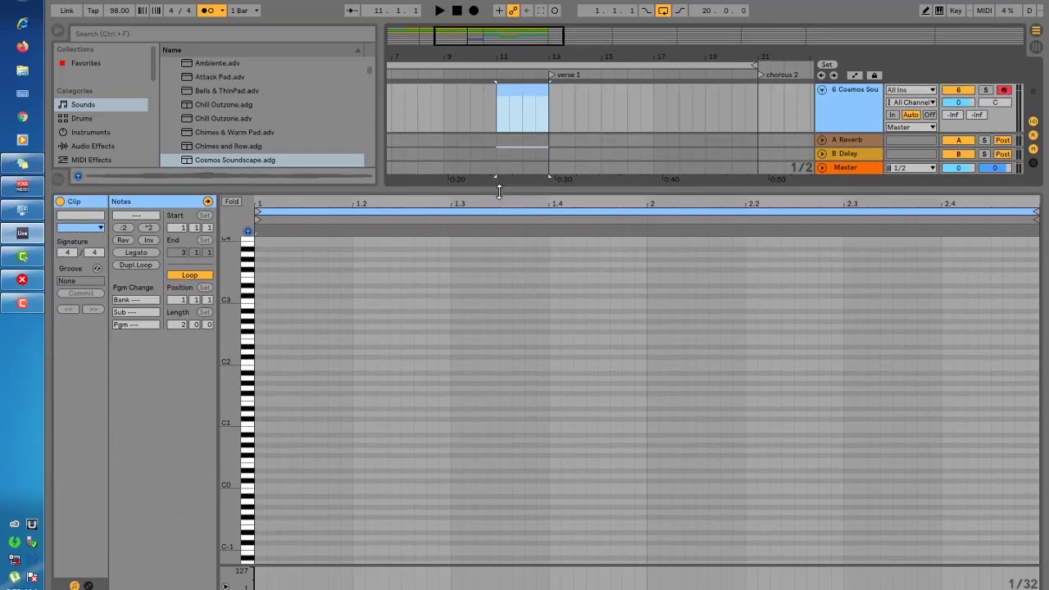
left_click(309, 421)
scroll(345, 406, "down", 3)
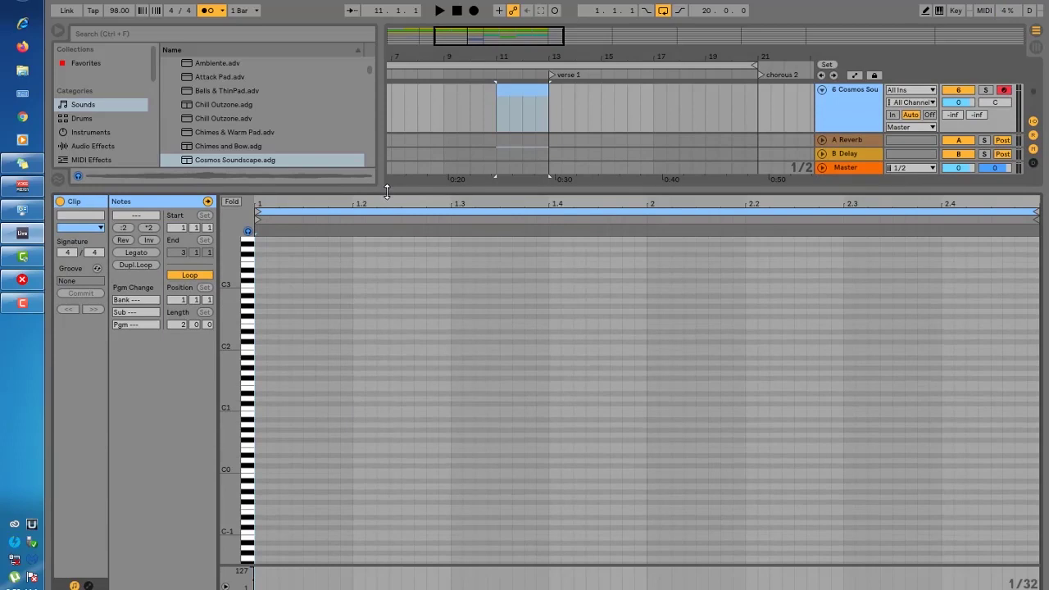
left_click_drag(387, 191, 388, 179)
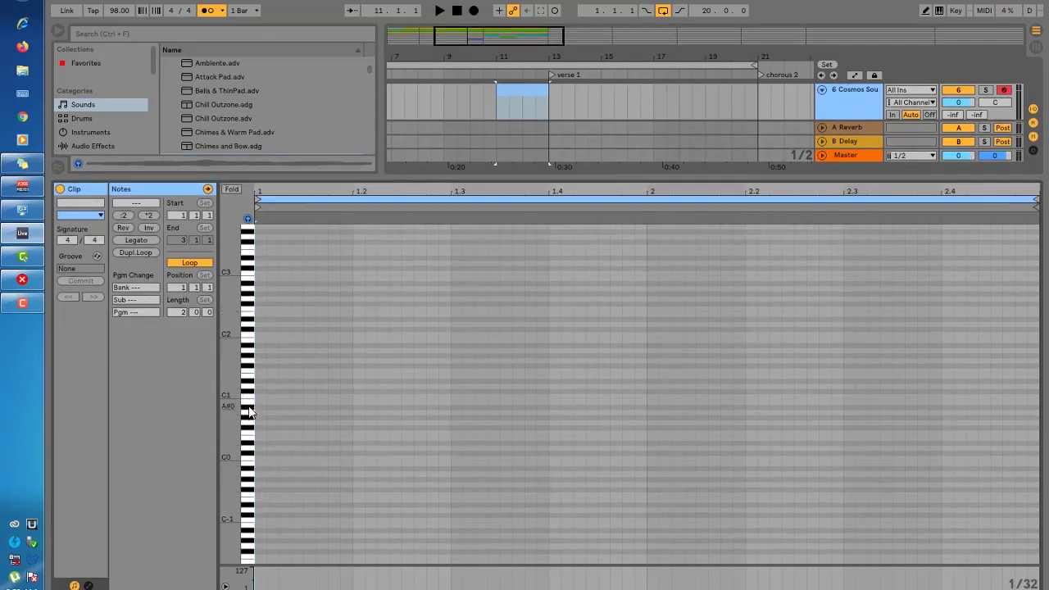
scroll(277, 489, "down", 2)
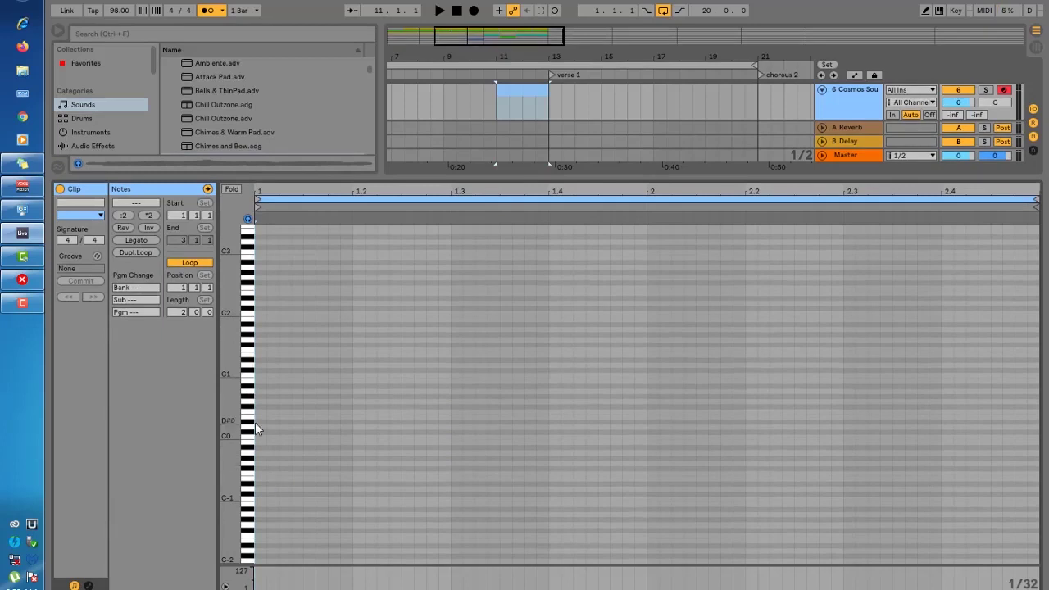
scroll(329, 336, "up", 3)
left_click_drag(230, 327, 272, 336)
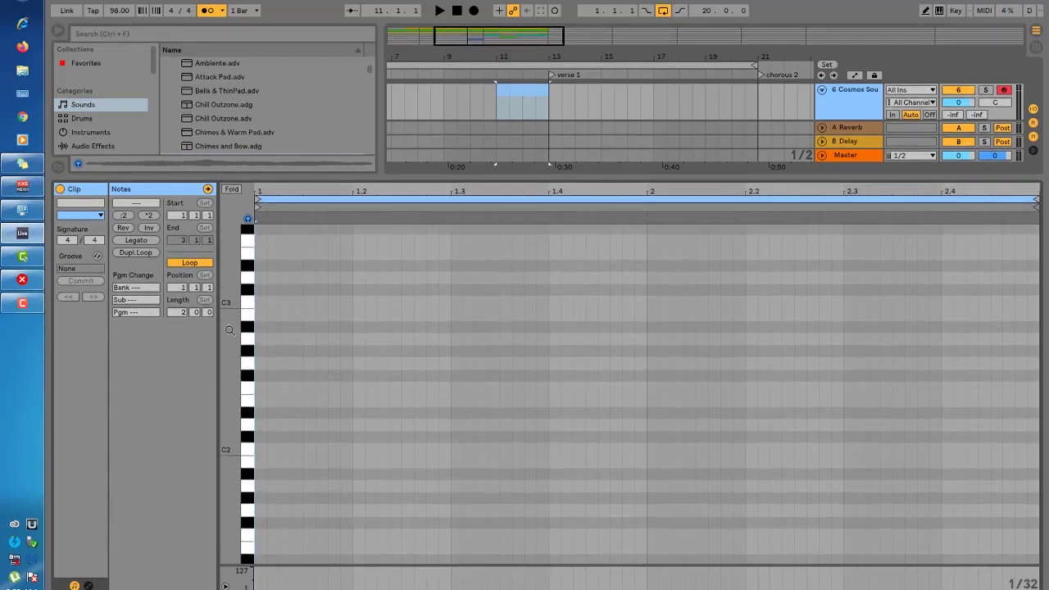
double_click(261, 424)
left_click_drag(264, 424, 447, 460)
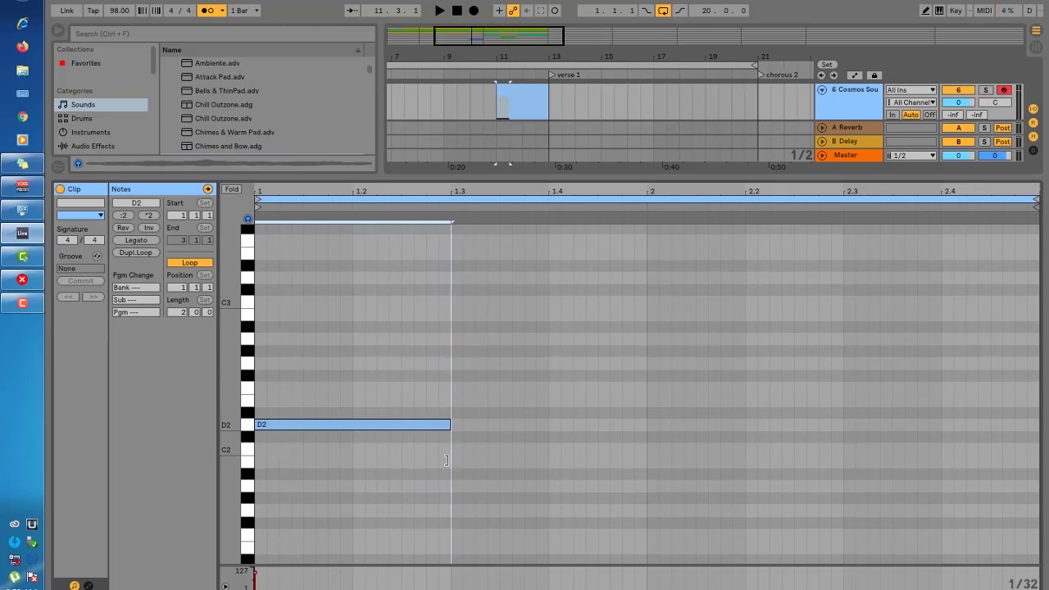
Play back the Cosmos Soundscape clip from bar 11 to judge the D2 note's sound.
scroll(456, 419, "up", 2)
key("space")
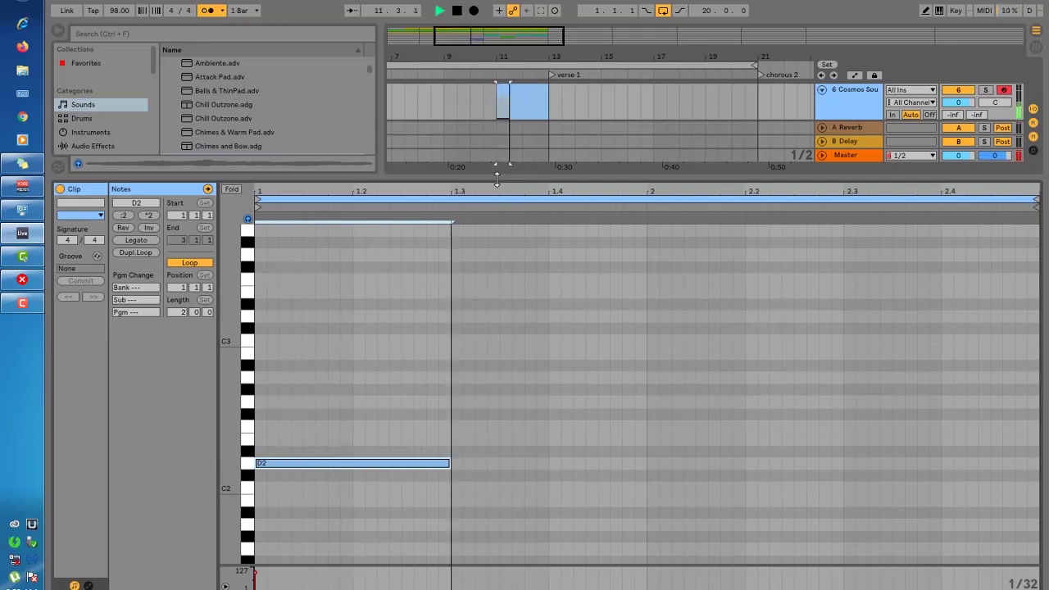
key("space")
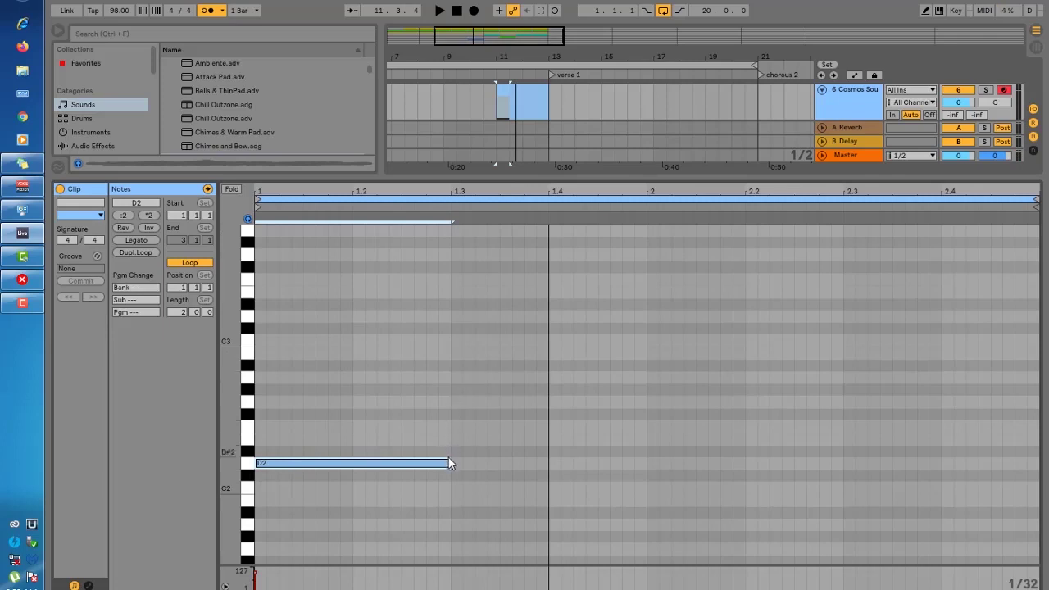
left_click_drag(394, 177, 421, 438)
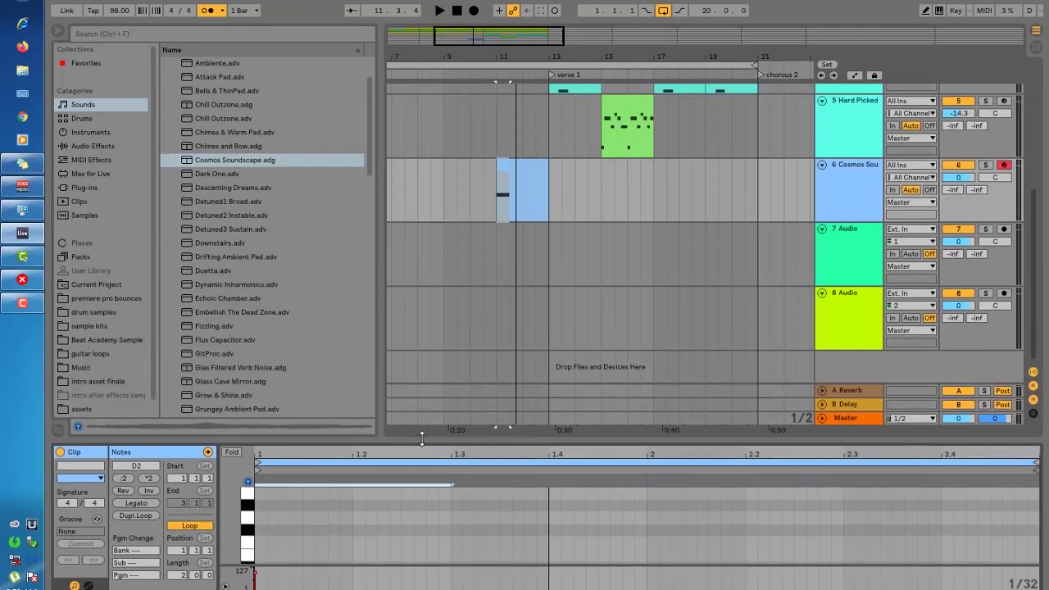
left_click(528, 174)
key("space")
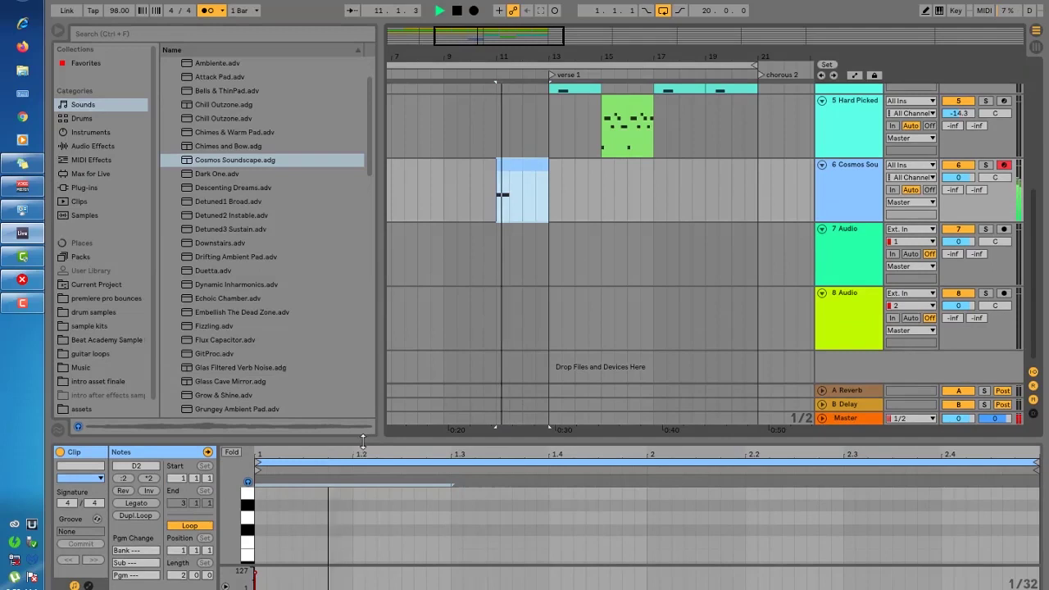
Lengthen the D2 note to end at the start of the clip's bar 2, checking each extension by playback, and reselect the clip.
left_click_drag(363, 441, 363, 266)
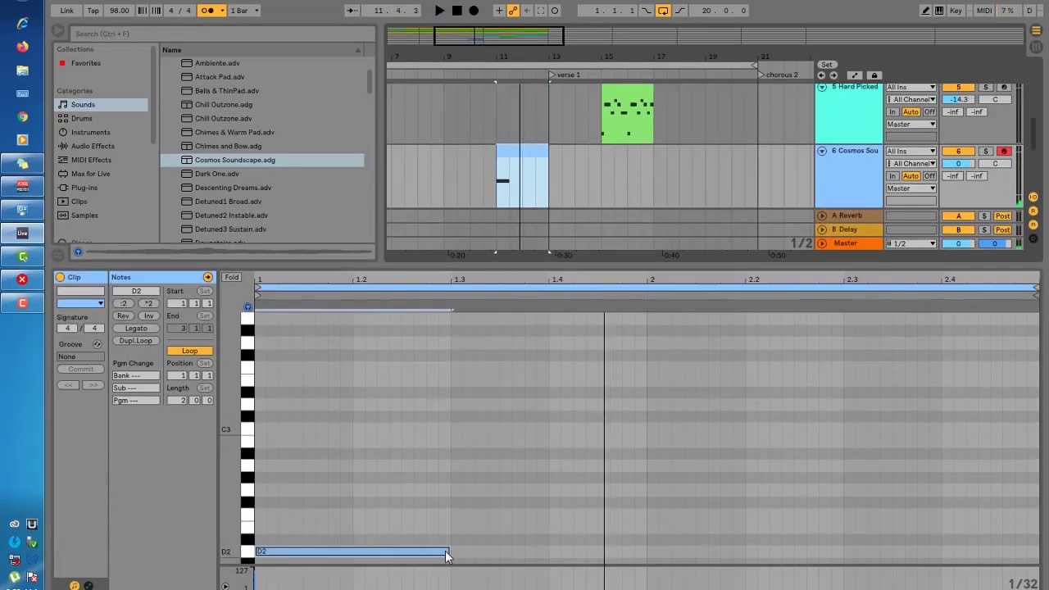
left_click(449, 557)
left_click_drag(449, 551, 549, 561)
key("space")
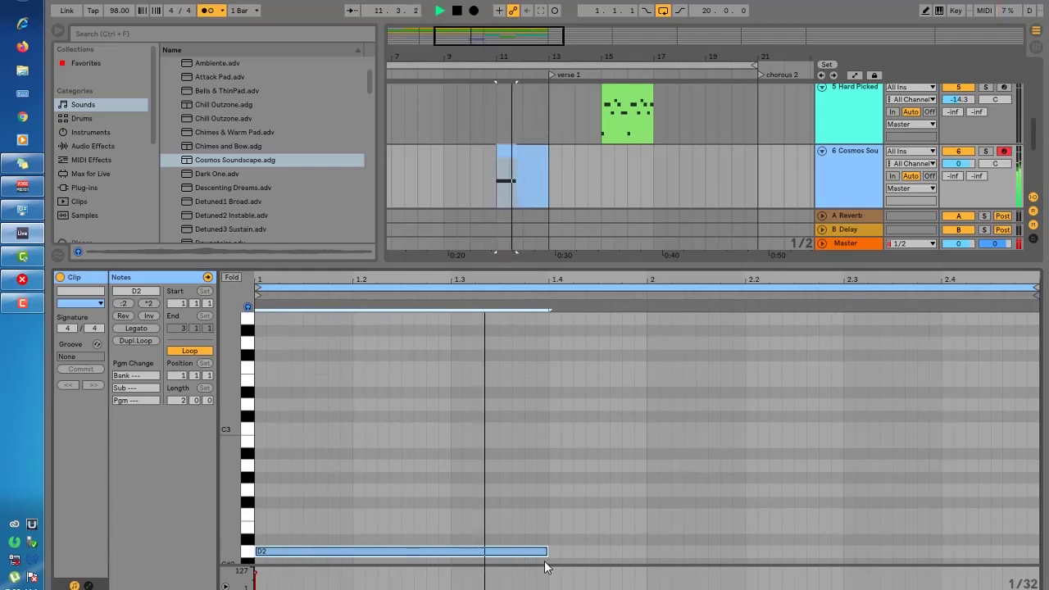
key("space")
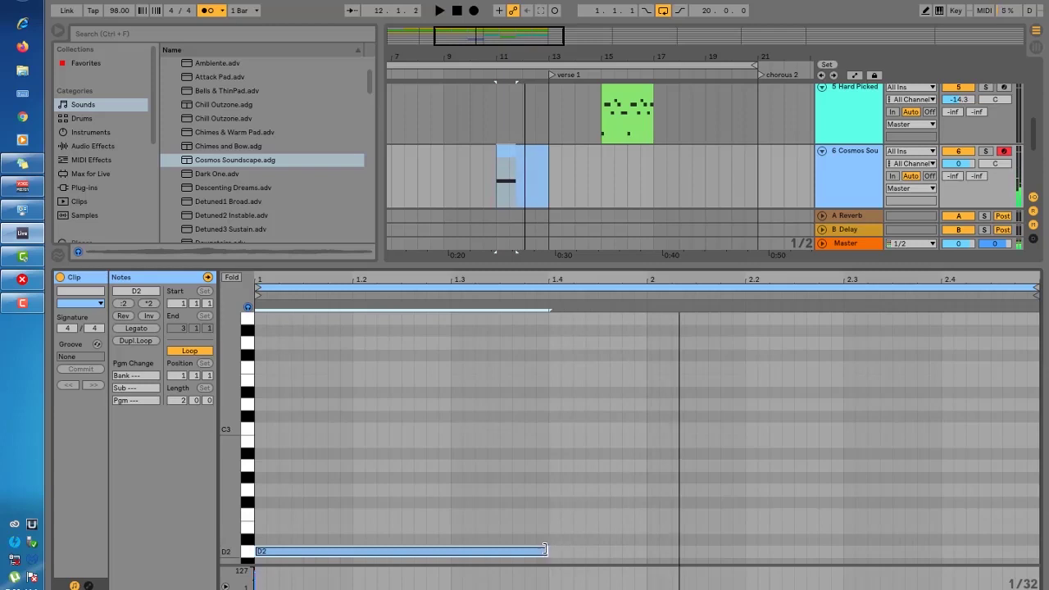
left_click_drag(547, 554, 657, 554)
key("space")
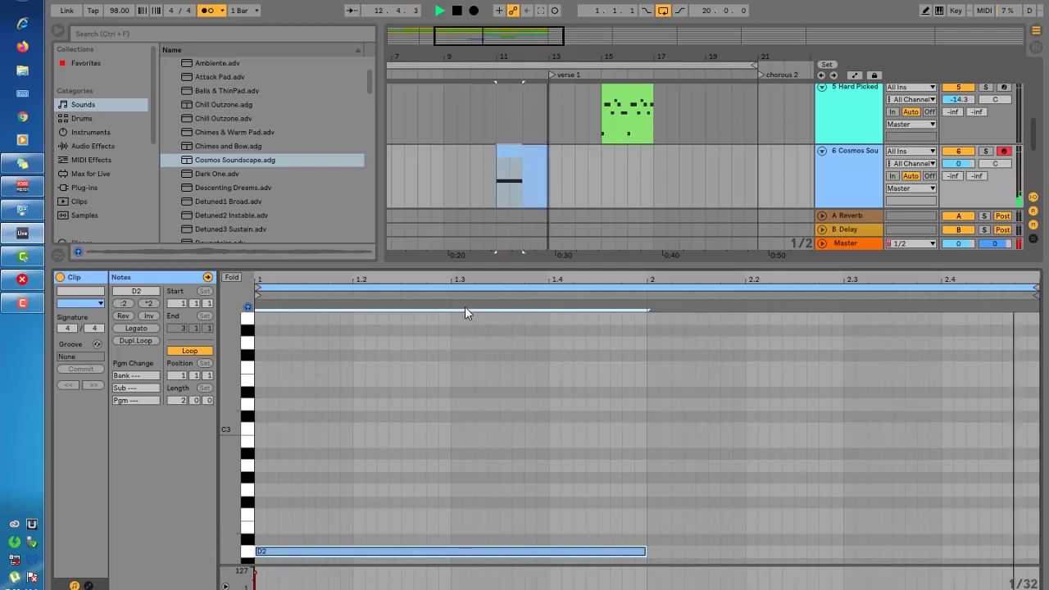
left_click_drag(478, 262, 467, 454)
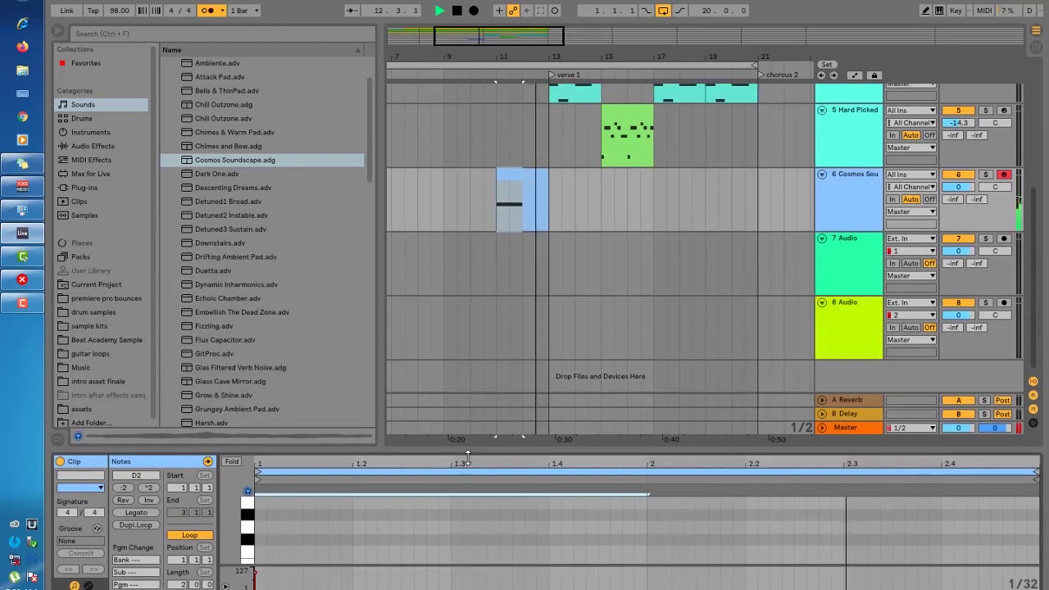
key("space")
left_click(518, 186)
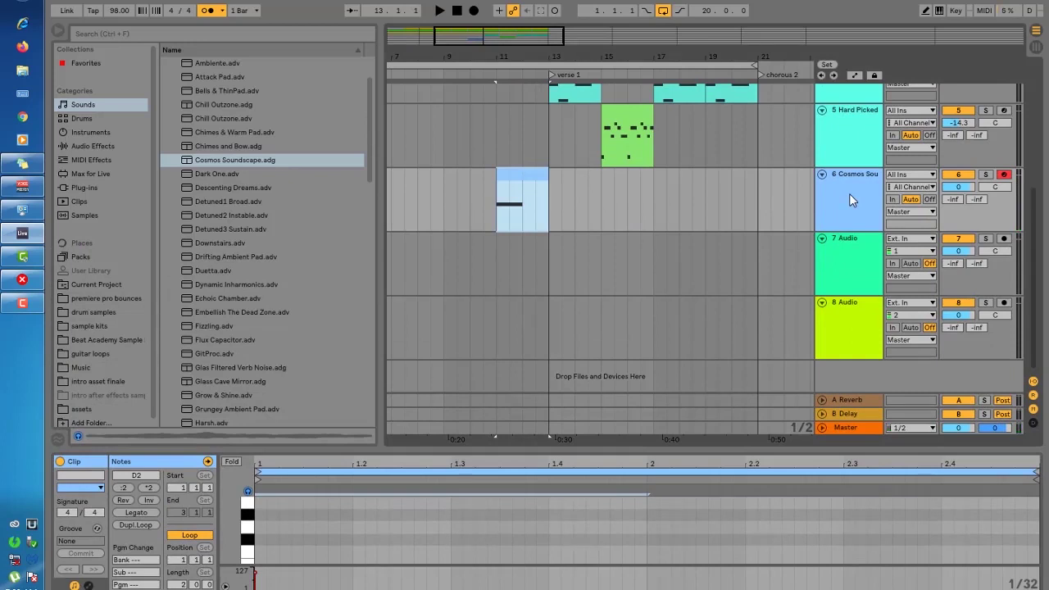
Hide the browser, review the arranged tracks and select the 7 Audio track.
left_click(58, 31)
scroll(370, 254, "up", 5)
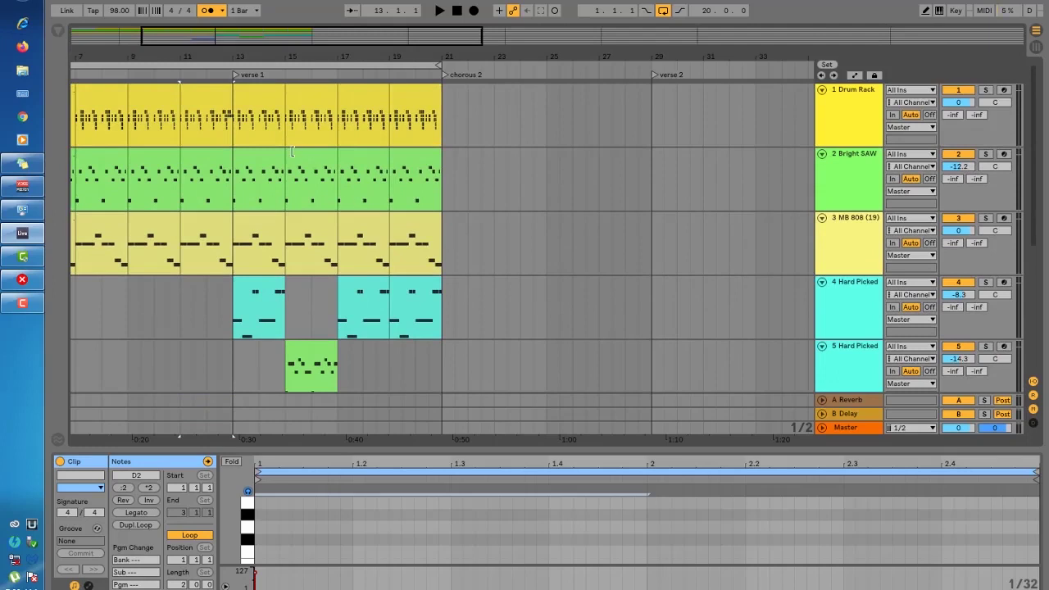
scroll(260, 98, "down", 5)
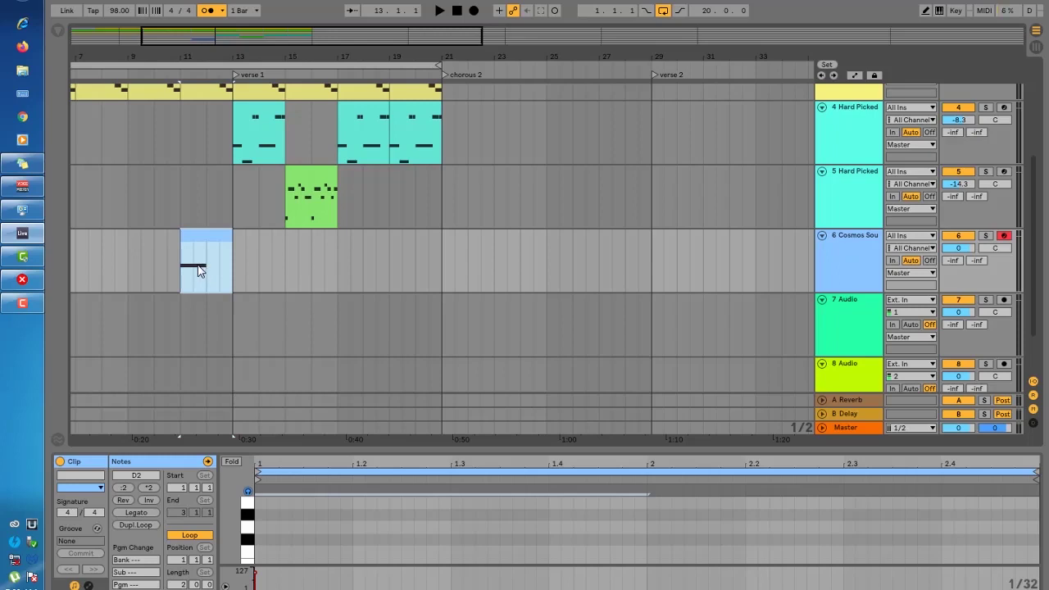
left_click_drag(303, 450, 299, 344)
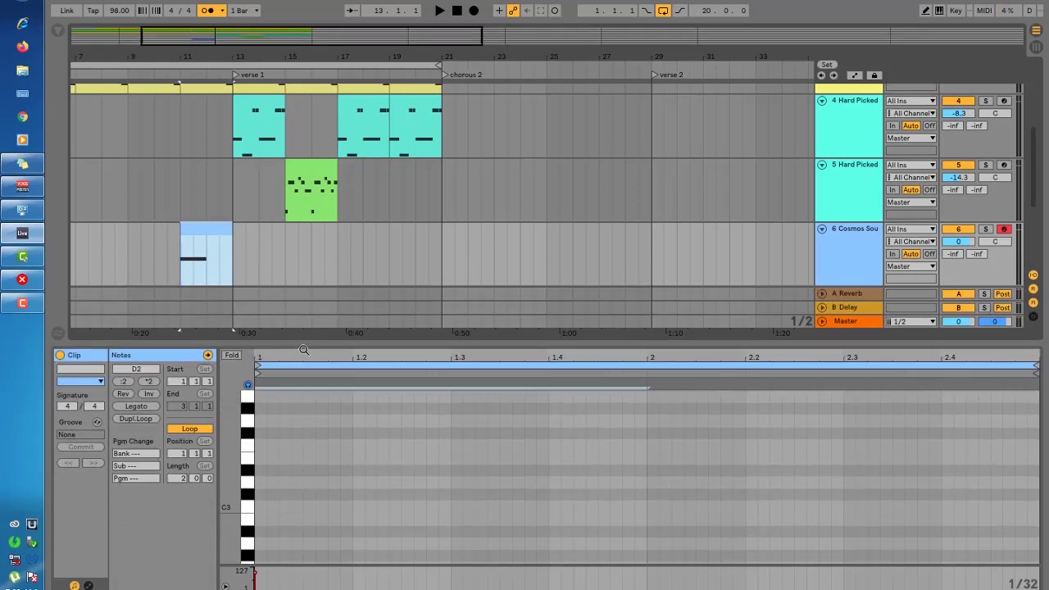
left_click_drag(303, 344, 304, 450)
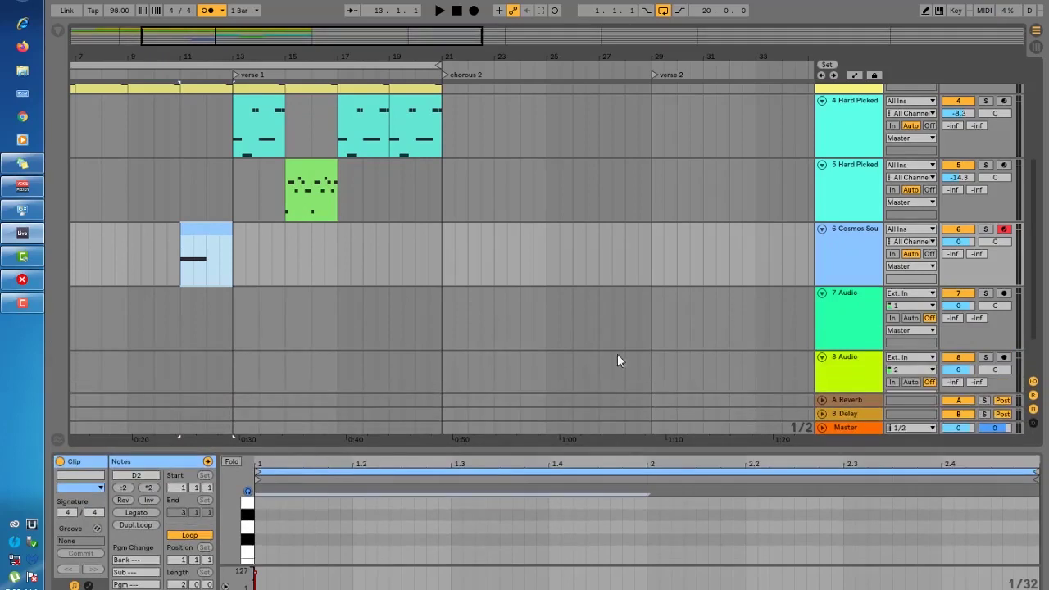
left_click(852, 312)
scroll(852, 320, "down", 1)
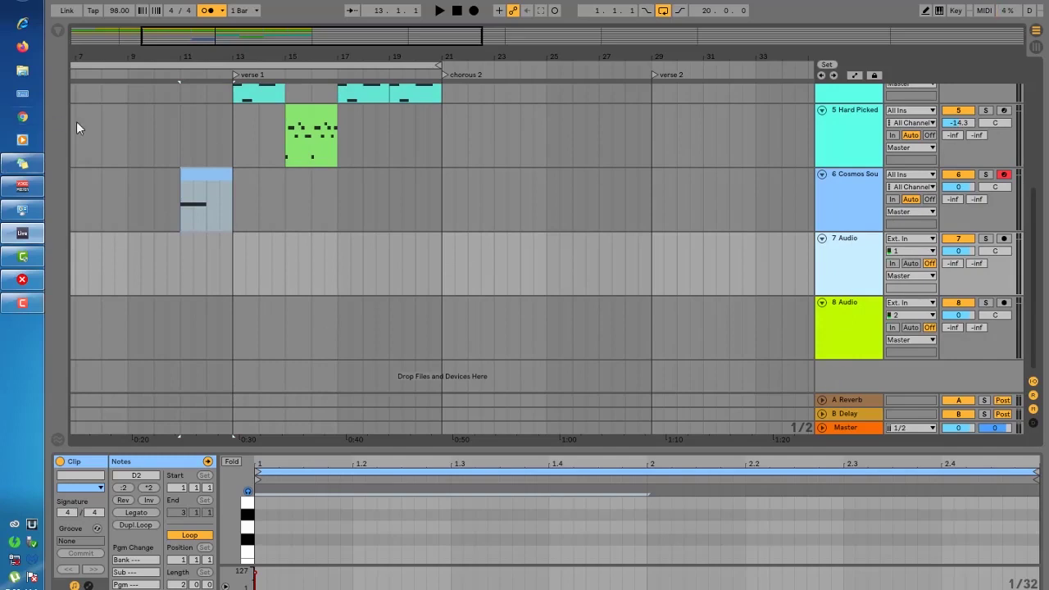
Show the browser's Sounds category, collapse the Ambient & Evolving folder and expand the Brass folder.
left_click(57, 30)
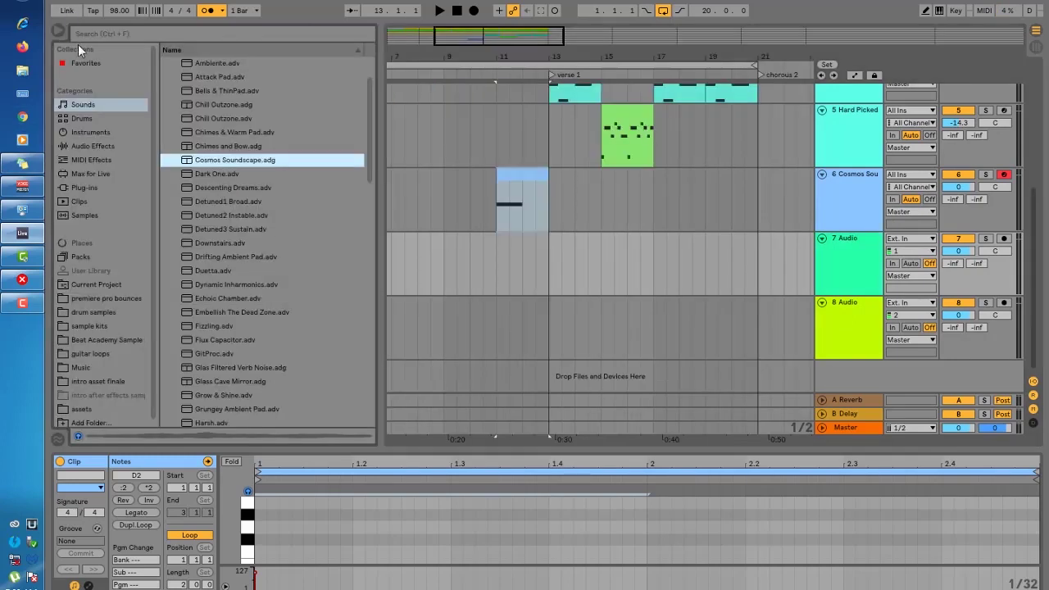
left_click(78, 105)
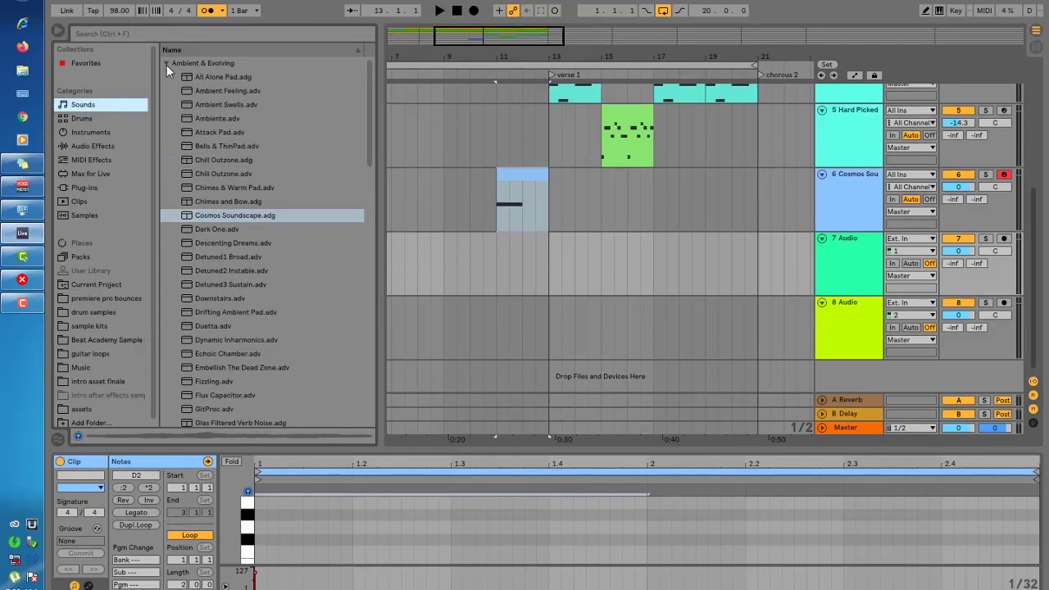
left_click(167, 65)
left_click(165, 89)
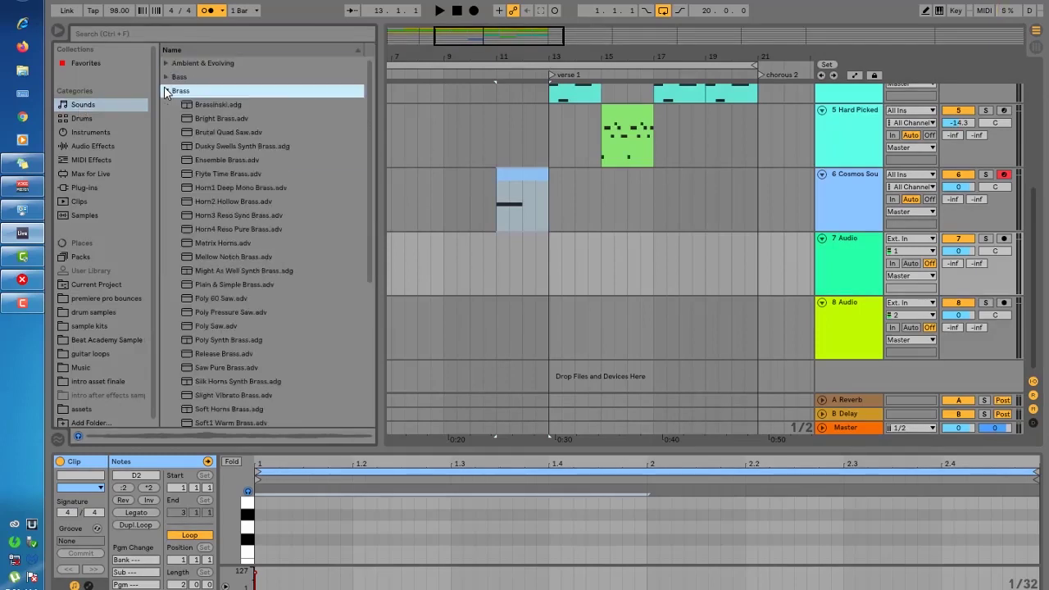
Audition the Brass presets one after another, from Bright Brass to Horn3 Reso Sync Brass.
left_click(216, 124)
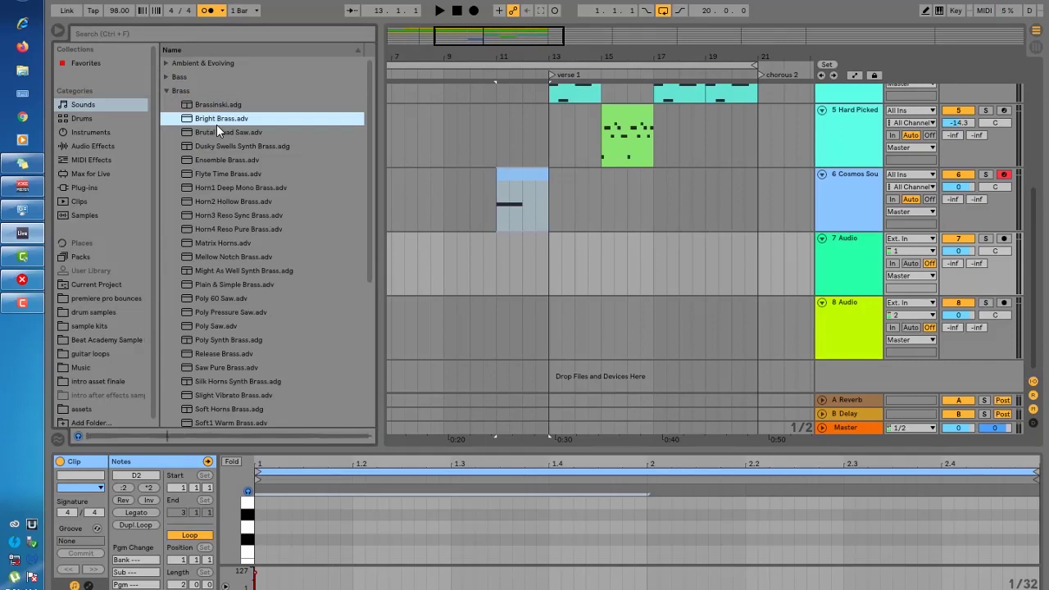
key("Down")
key("Down")
key("Down")
key("Down")
key("Down")
key("Down")
key("Down")
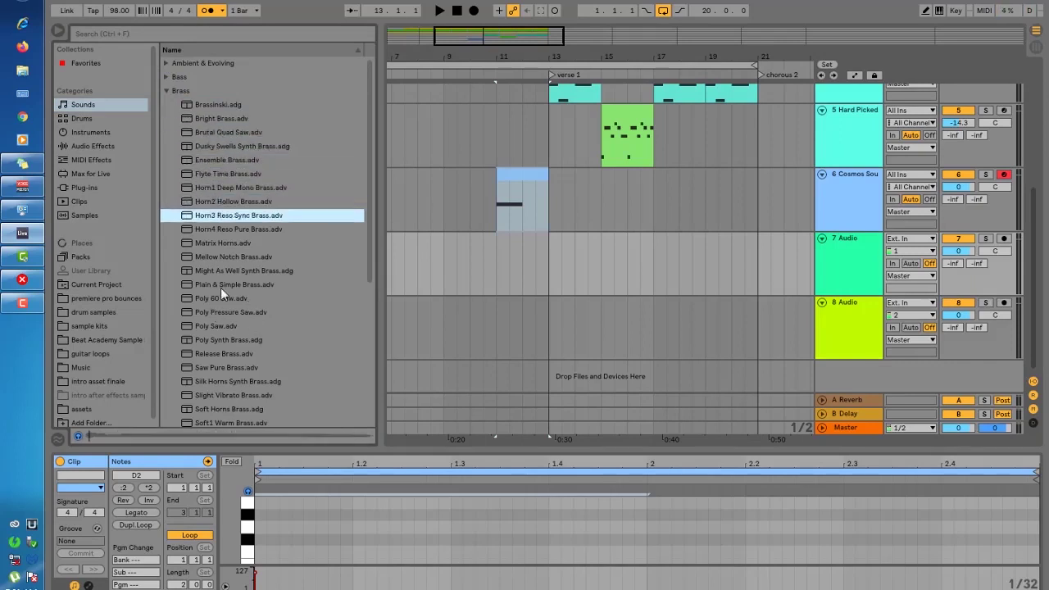
Load the Plain & Simple Brass preset onto a new track, unfold it and move it directly below the Cosmos Soundscape track.
left_click(225, 286)
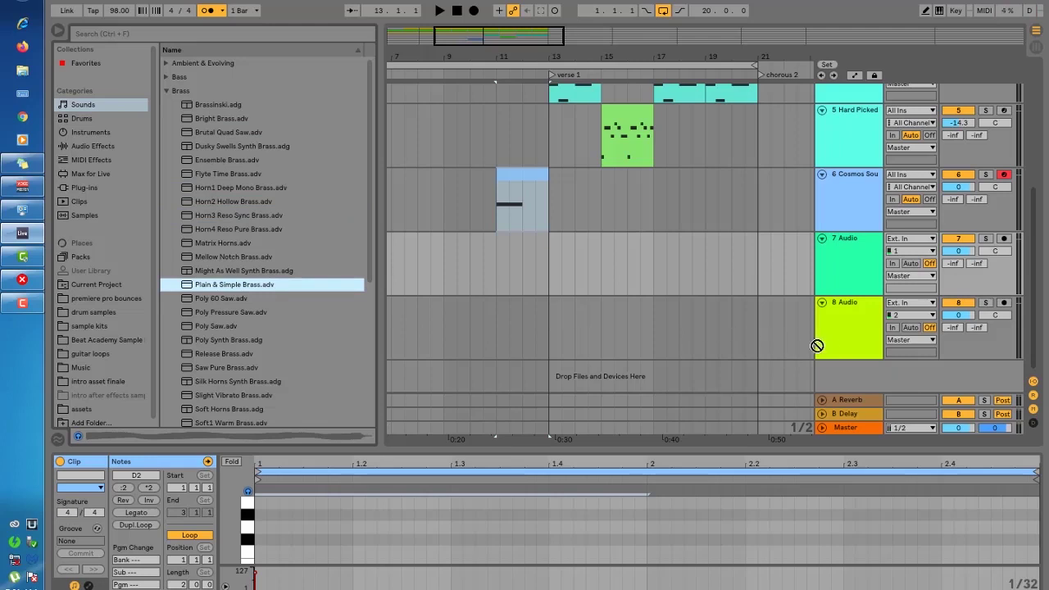
key("Return")
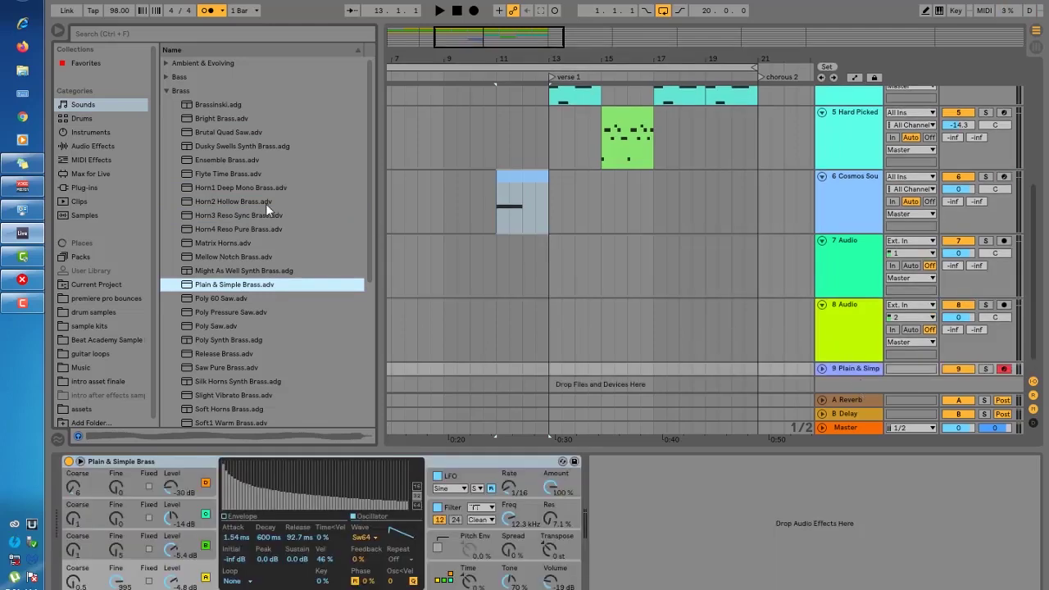
scroll(850, 363, "down", 1)
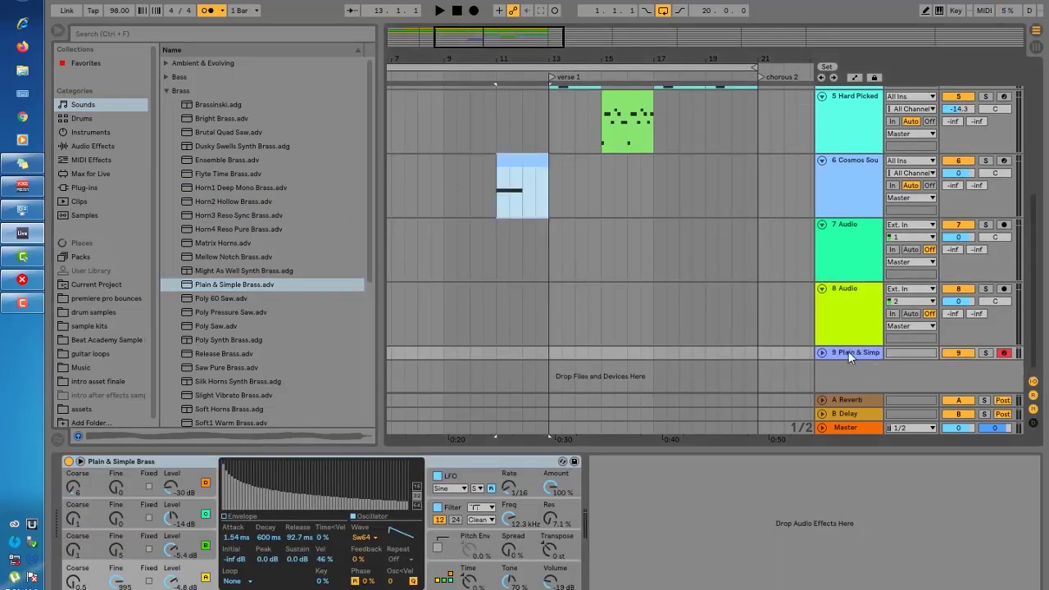
left_click(823, 353)
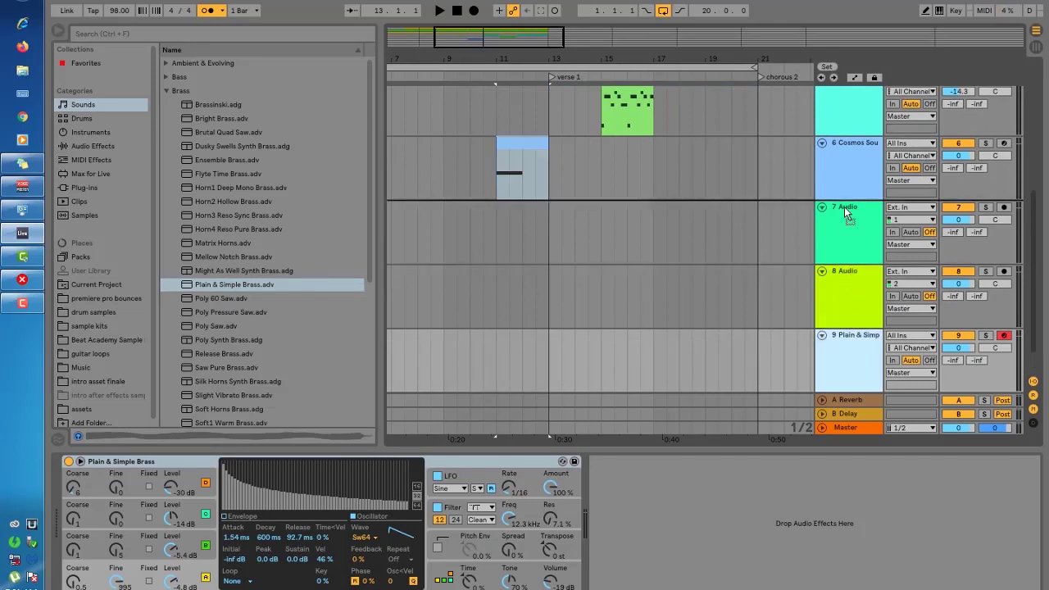
left_click_drag(844, 203, 845, 204)
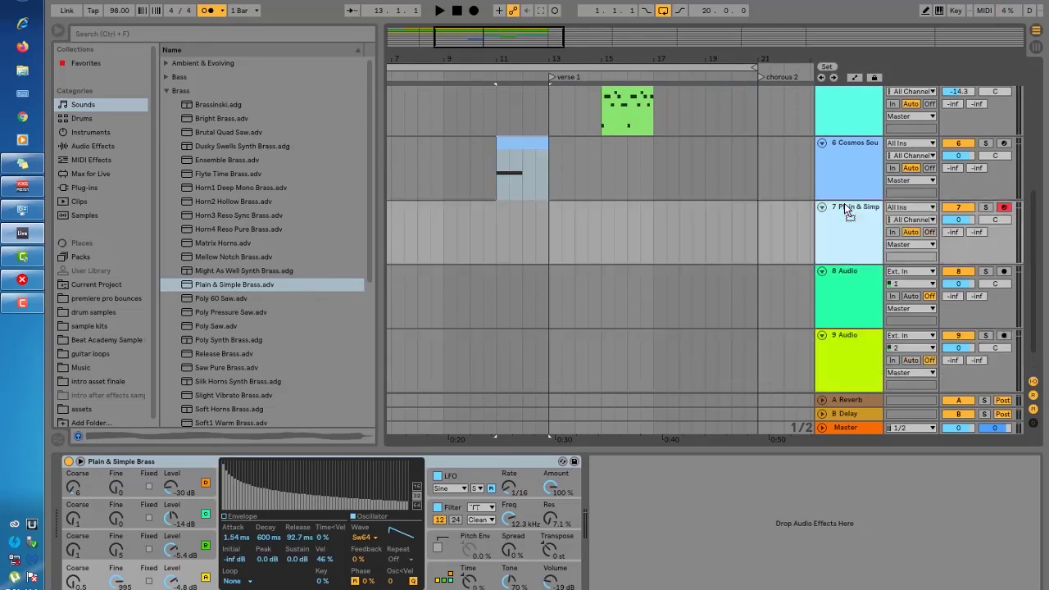
Insert an empty MIDI clip on the Plain & Simple Brass track from bar 11 to bar 13.
left_click(501, 230)
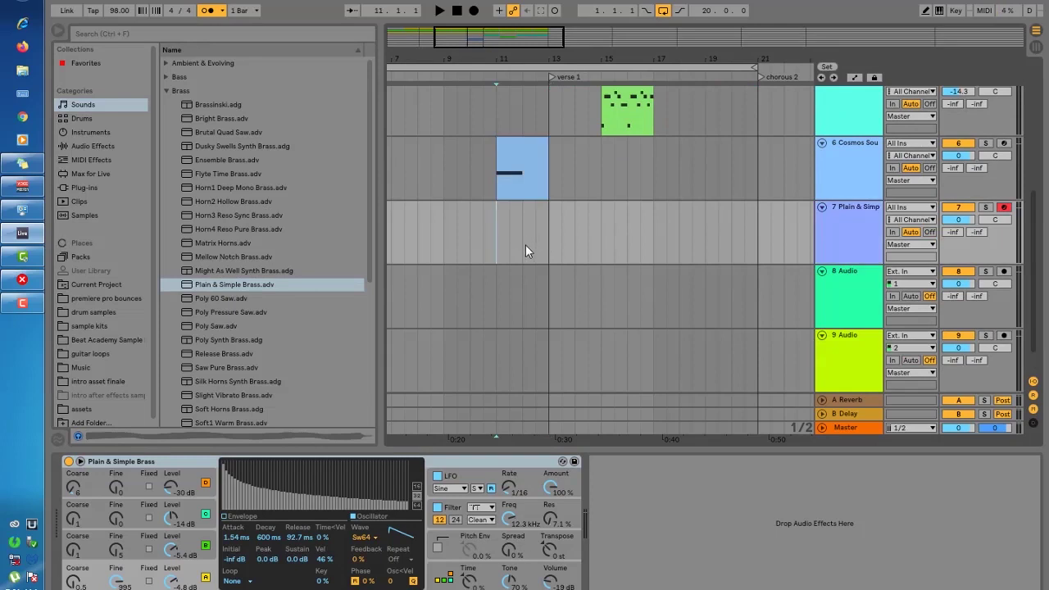
left_click(522, 240)
left_click_drag(499, 242, 545, 244)
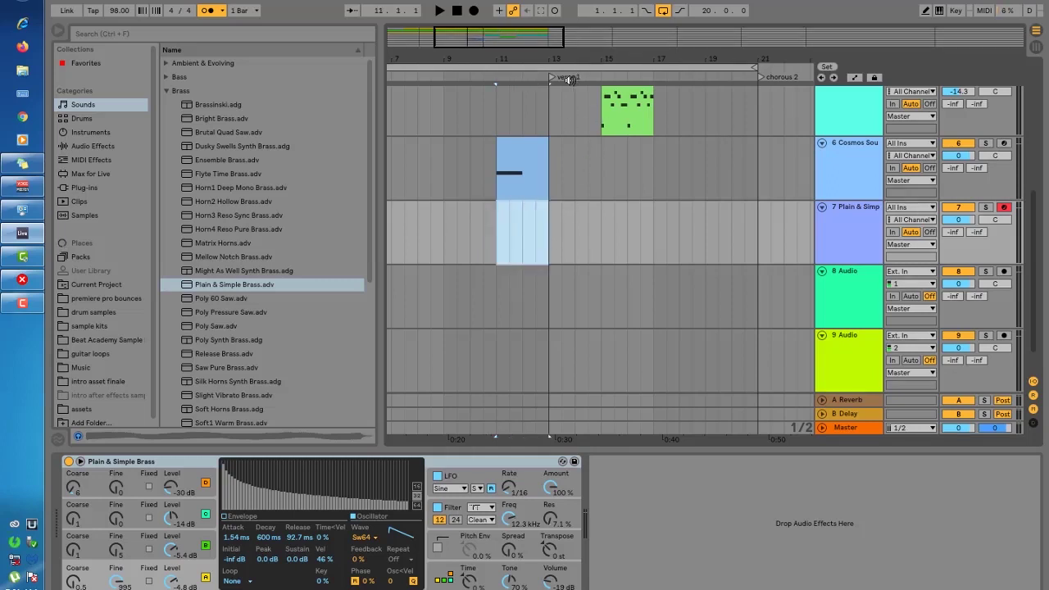
right_click(519, 224)
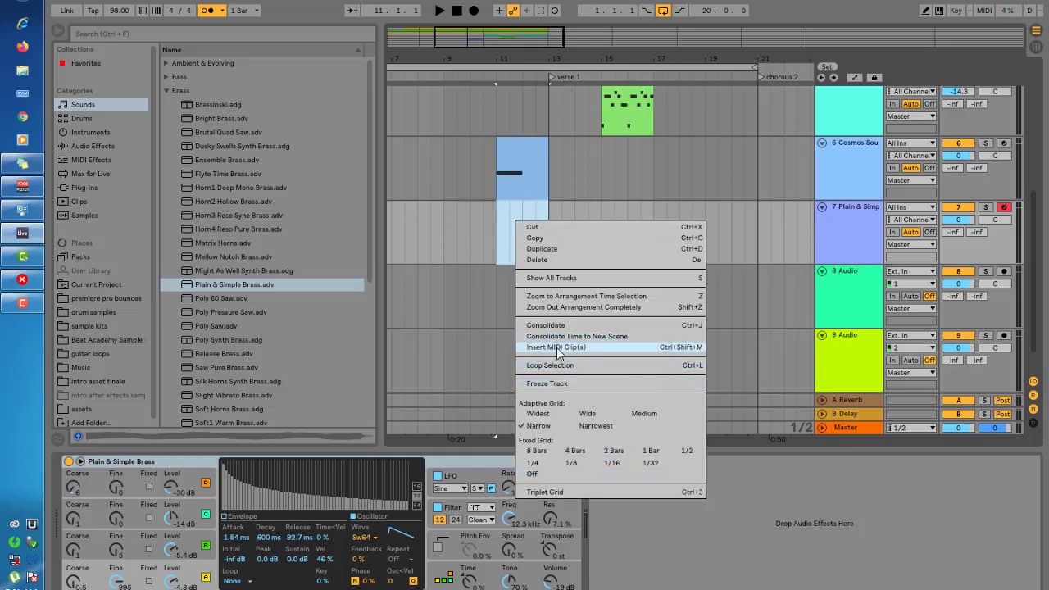
left_click(556, 348)
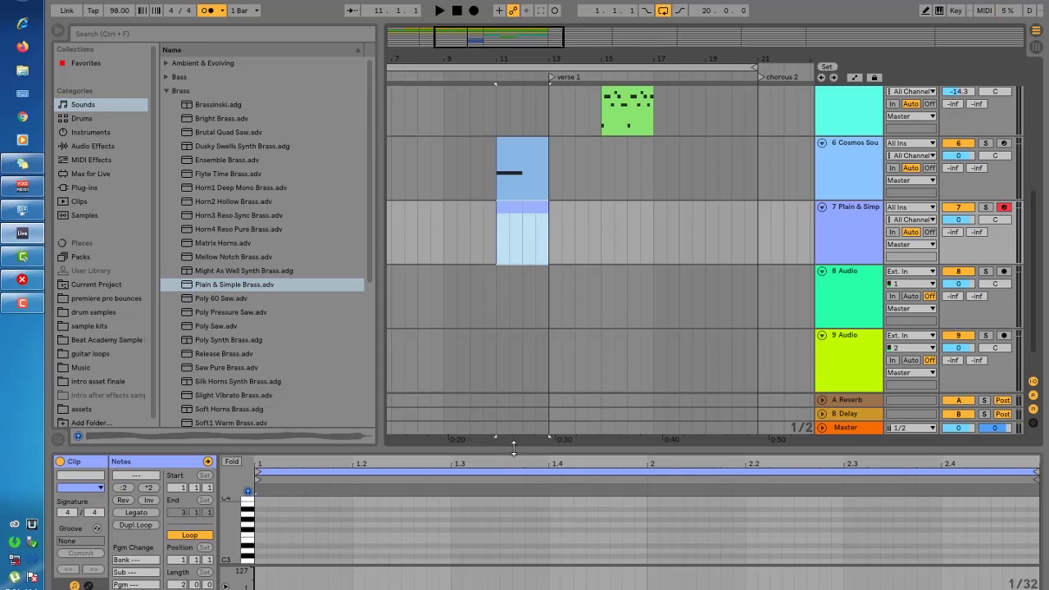
Enlarge the note editor for the new brass clip and set its grid to a fixed 1/32.
left_click_drag(507, 456, 471, 230)
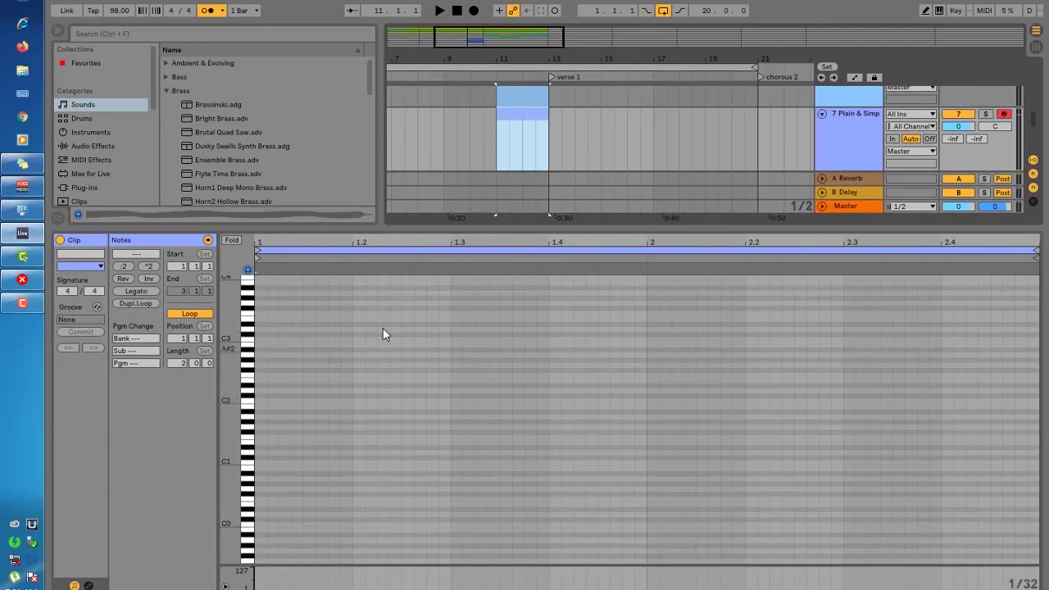
scroll(270, 446, "up", 2)
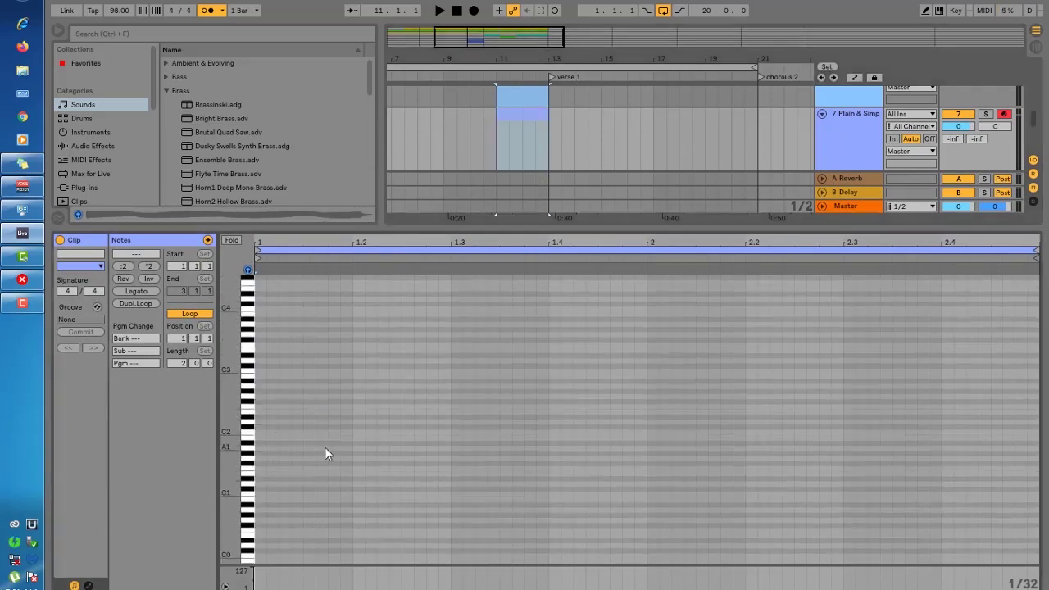
left_click(695, 469)
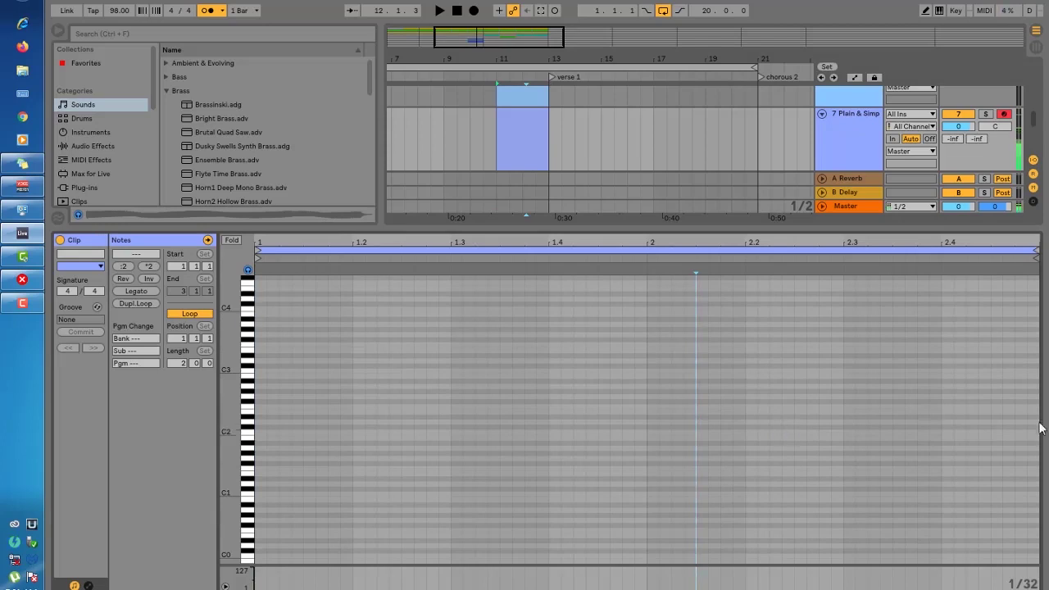
left_click(651, 454)
mouse_move(887, 243)
left_mouse_down()
mouse_move(878, 299)
mouse_move(877, 258)
mouse_move(872, 291)
left_mouse_up()
right_click(705, 369)
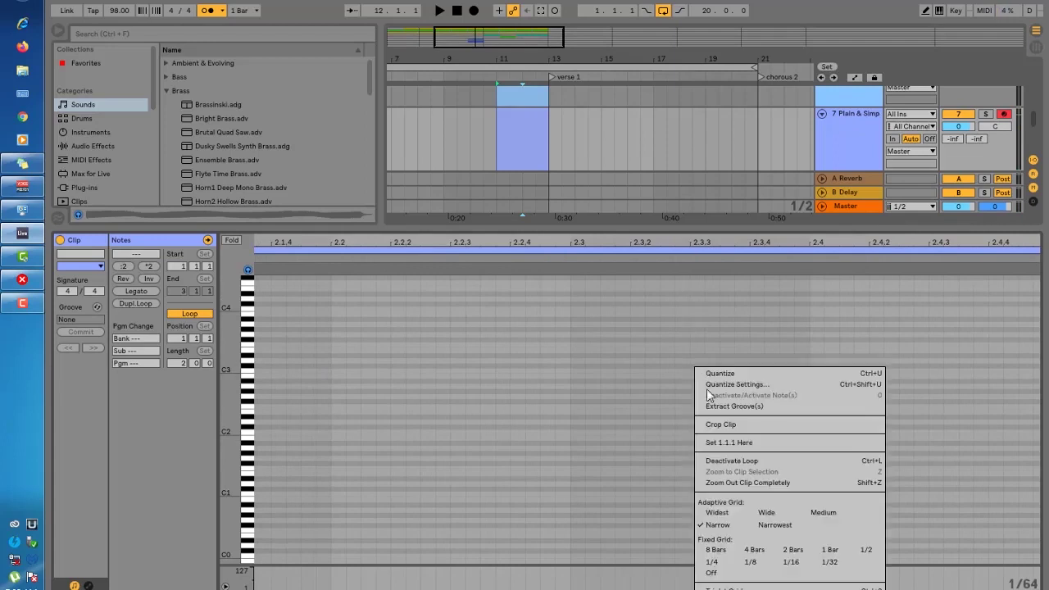
left_click(836, 565)
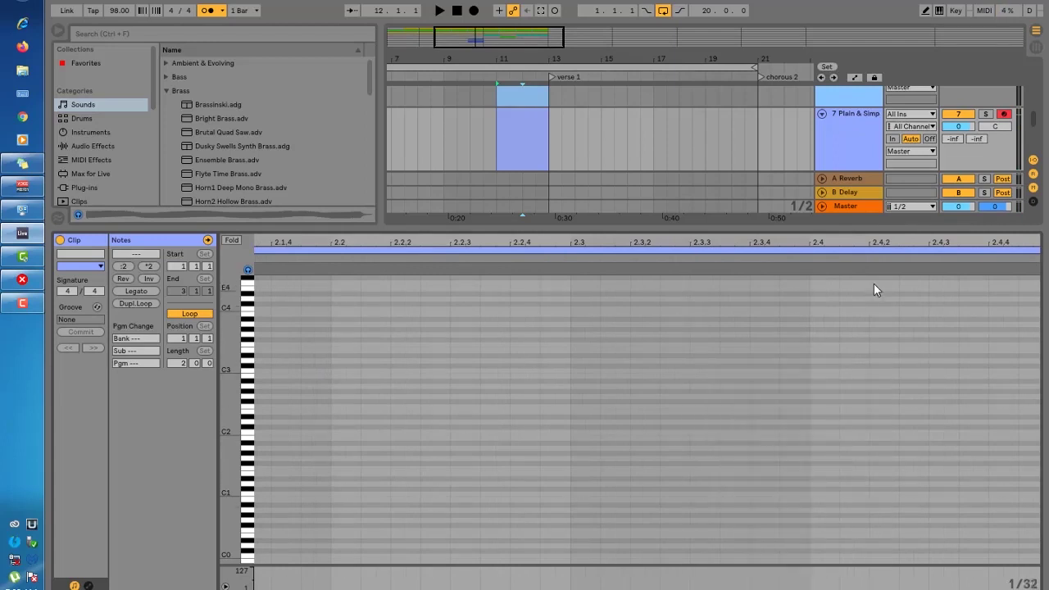
Draw an A#3 note in the brass clip from beat 2.3 to beat 2.4 and start a short playback.
left_click(852, 245)
left_click_drag(852, 244, 850, 235)
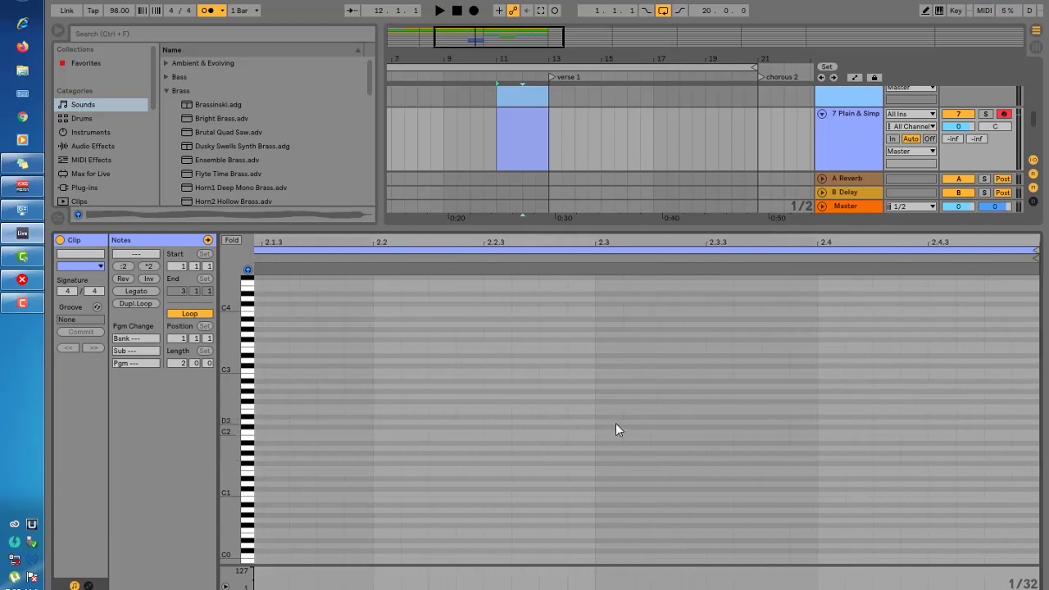
scroll(615, 423, "down", 2)
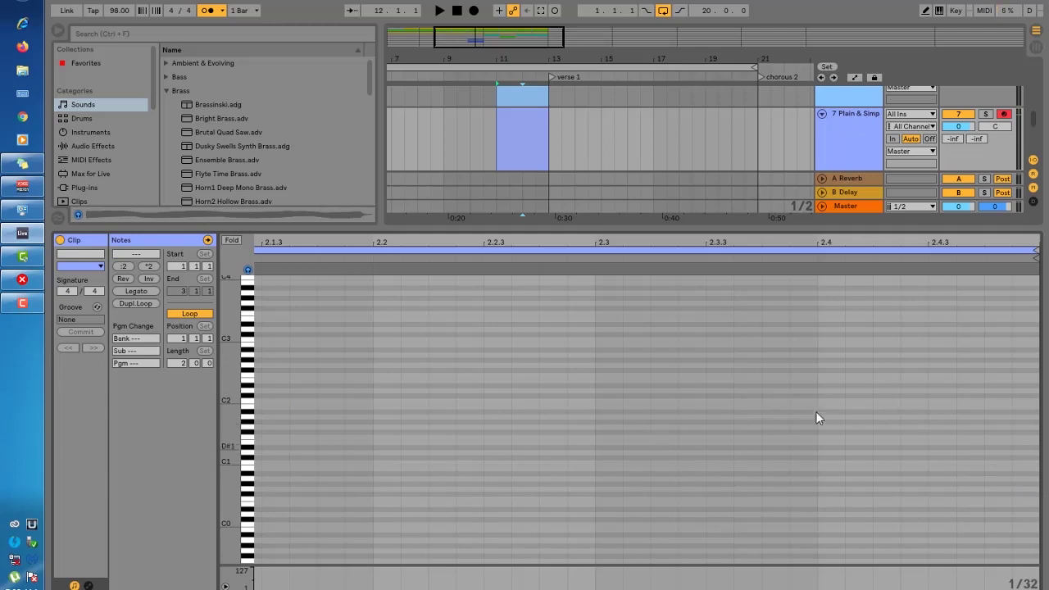
scroll(819, 362, "up", 3)
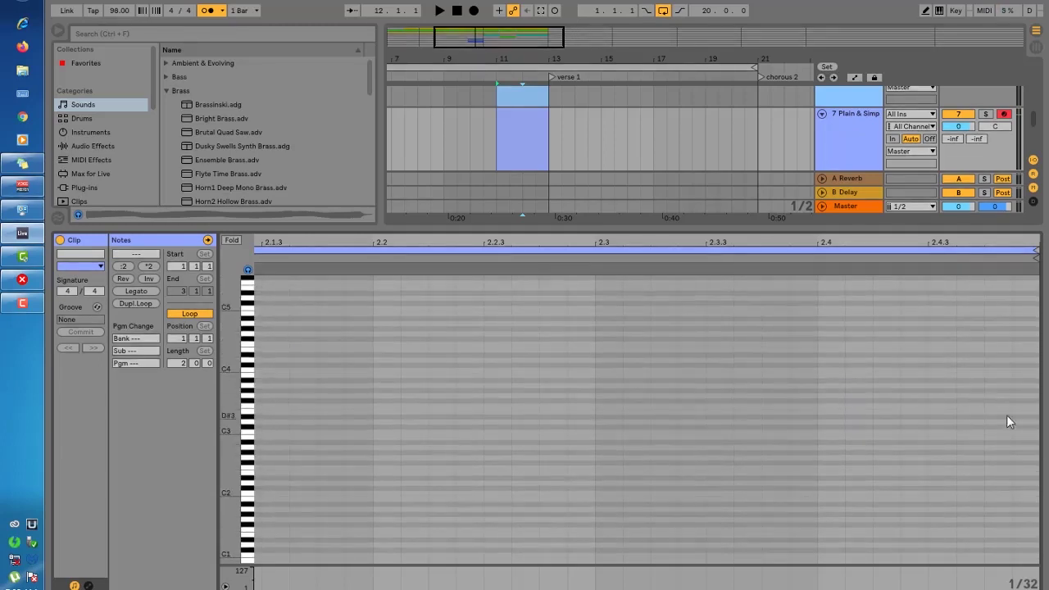
left_click_drag(248, 351, 291, 336)
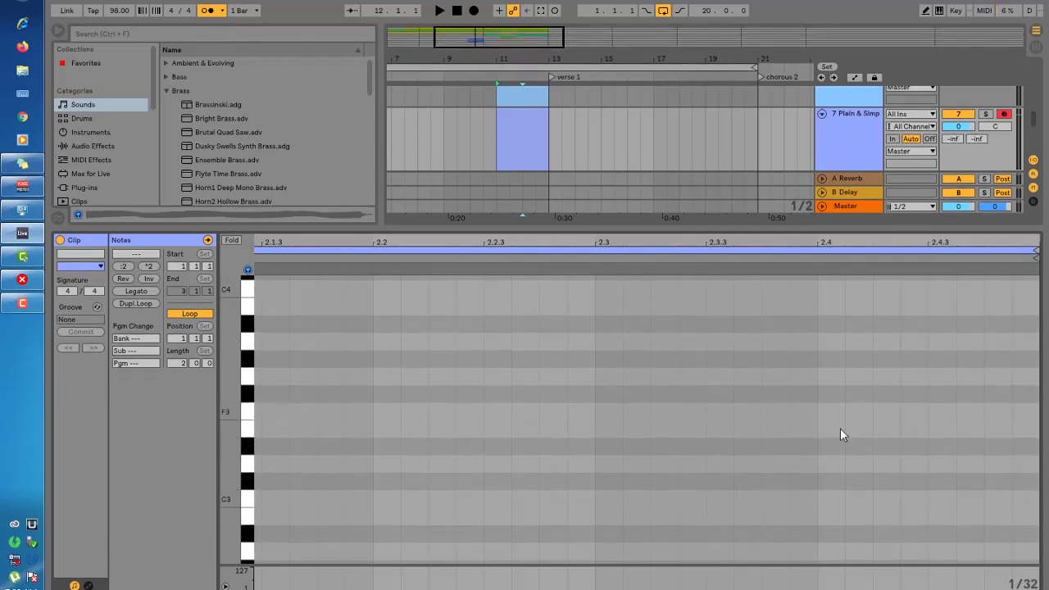
scroll(878, 425, "down", 1)
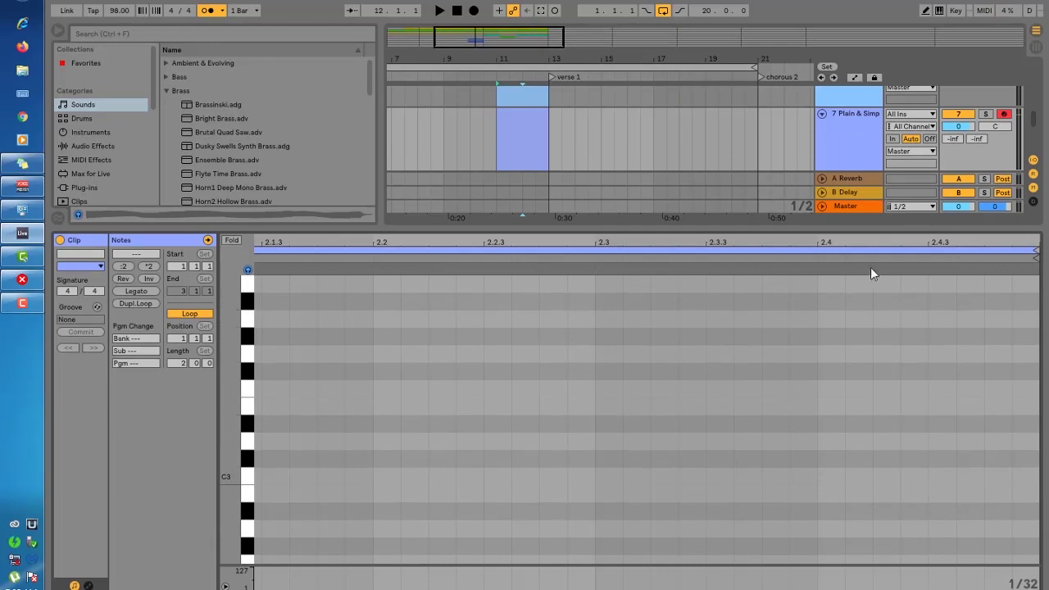
left_click_drag(779, 241, 775, 249)
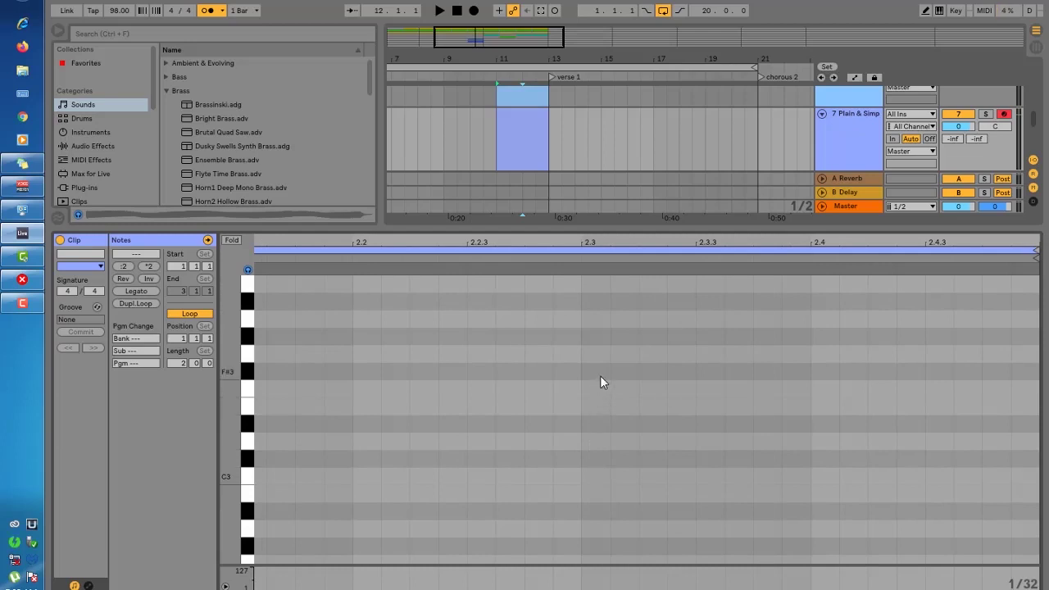
double_click(606, 317)
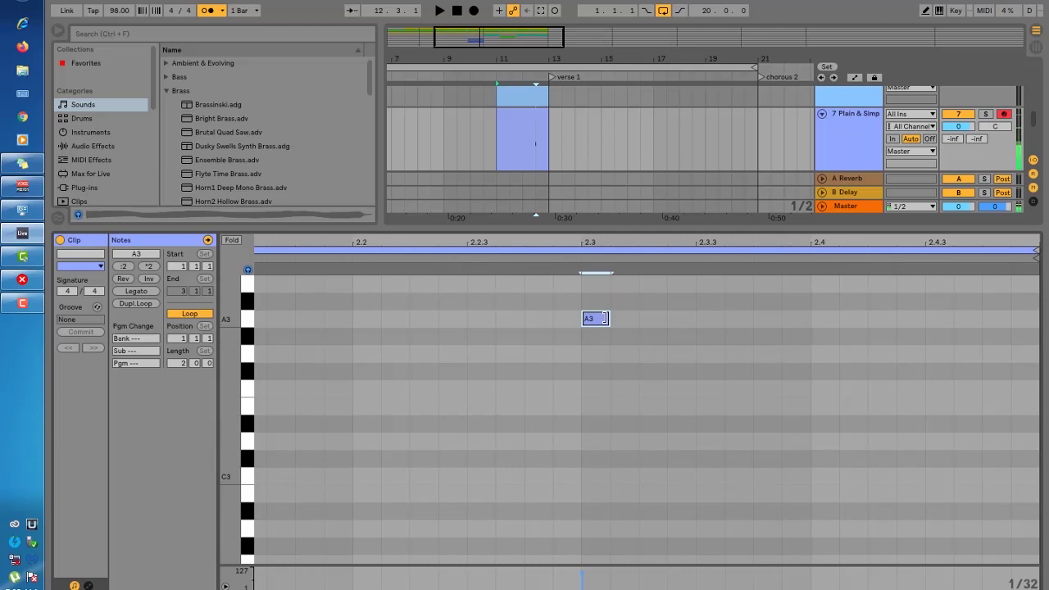
left_click_drag(605, 318, 809, 343)
key("space")
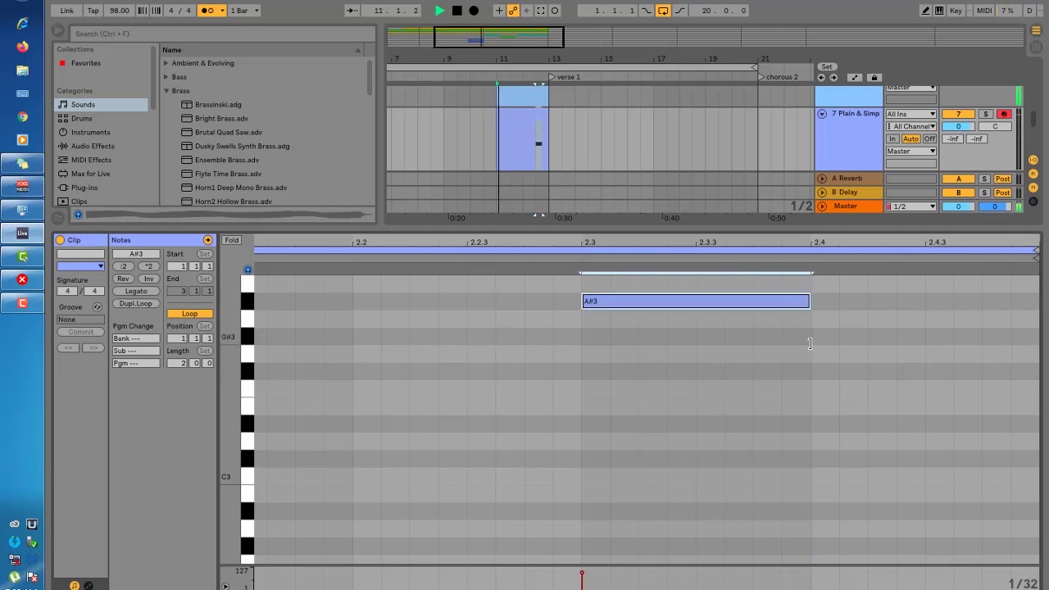
key("space")
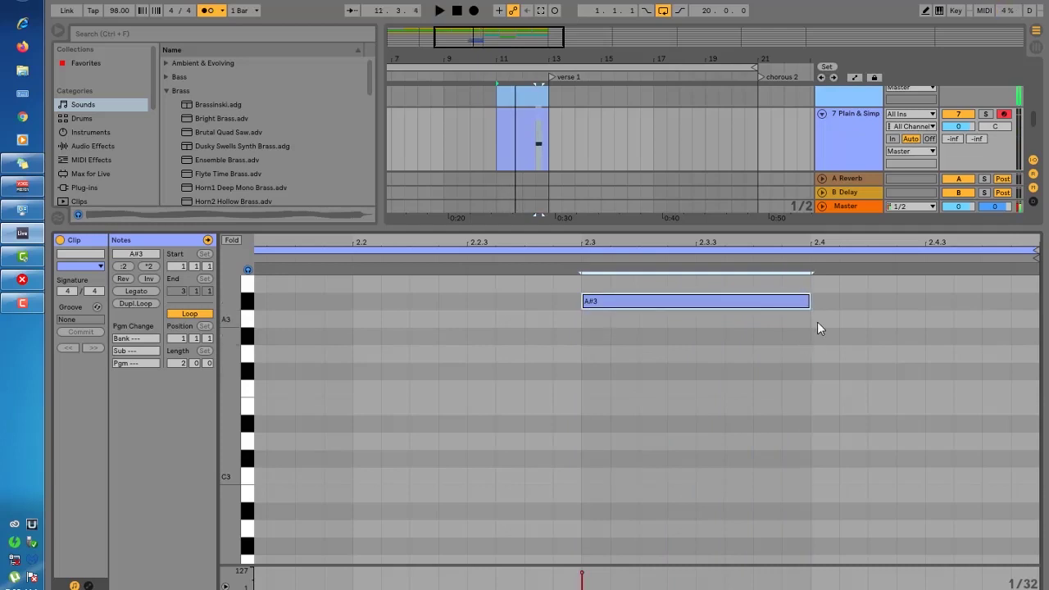
Add an A3 note from beat 2.4 to the end of the brass clip and play the clip back.
double_click(817, 321)
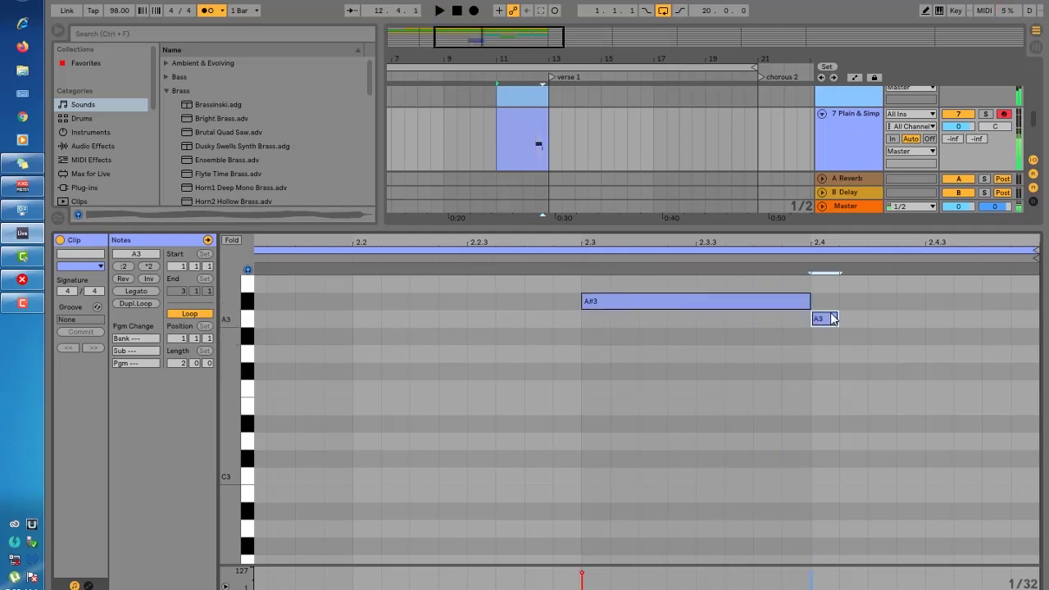
left_click_drag(838, 316, 1026, 328)
key("space")
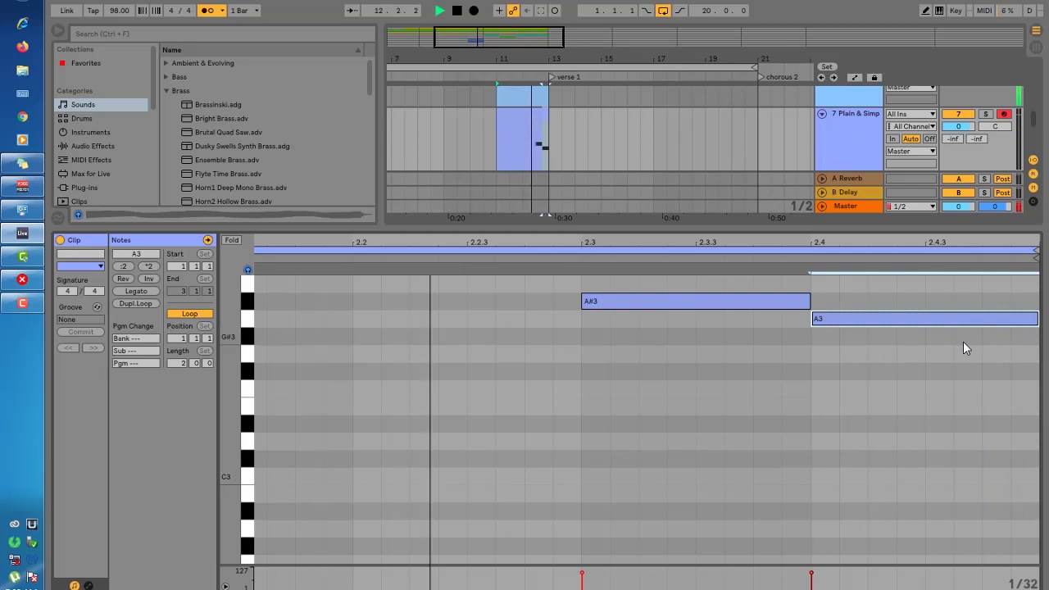
key("space")
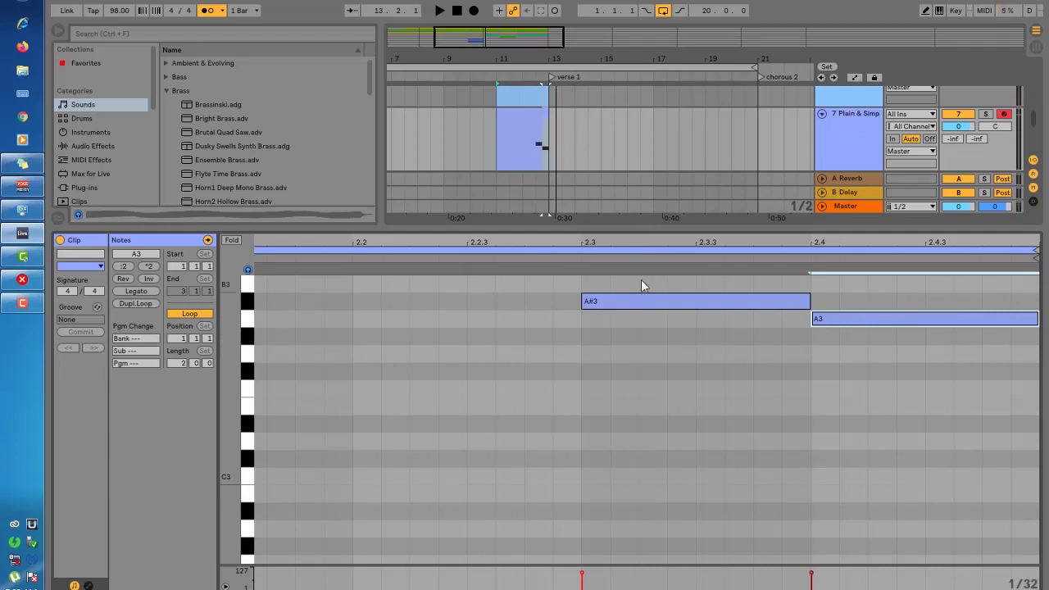
Play back the arrangement from bar 11 to judge the brass notes, hiding the browser and note editor to show all tracks.
left_click_drag(722, 230, 723, 583)
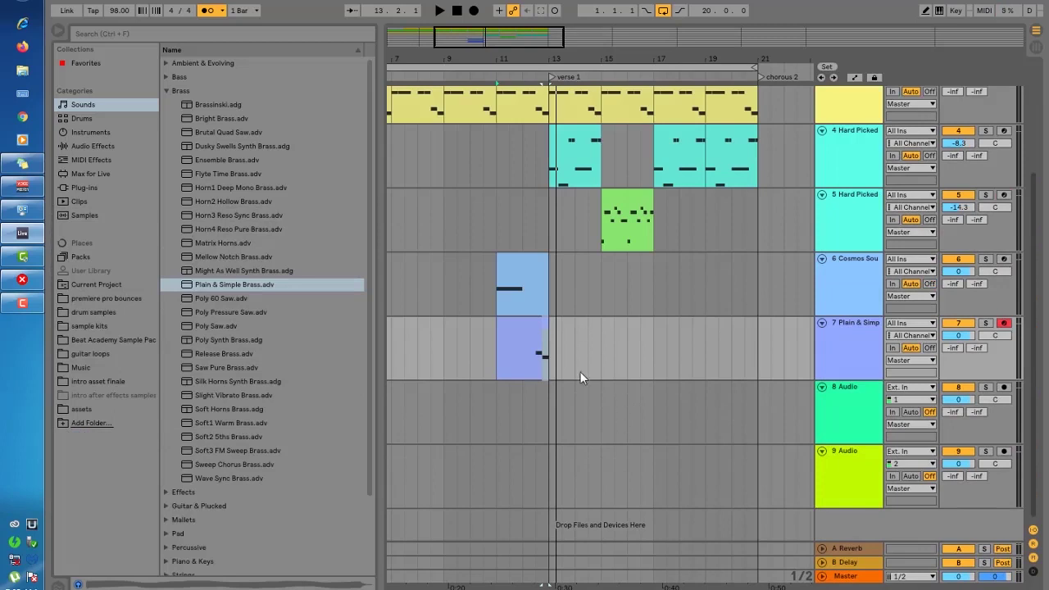
double_click(507, 336)
key("space")
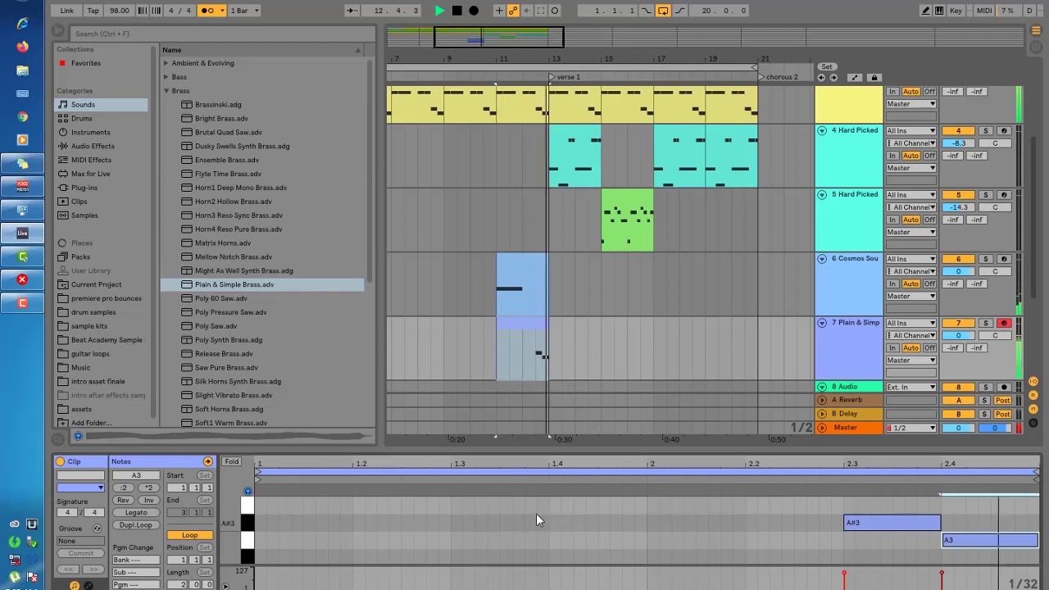
key("space")
left_click(59, 30)
key("space")
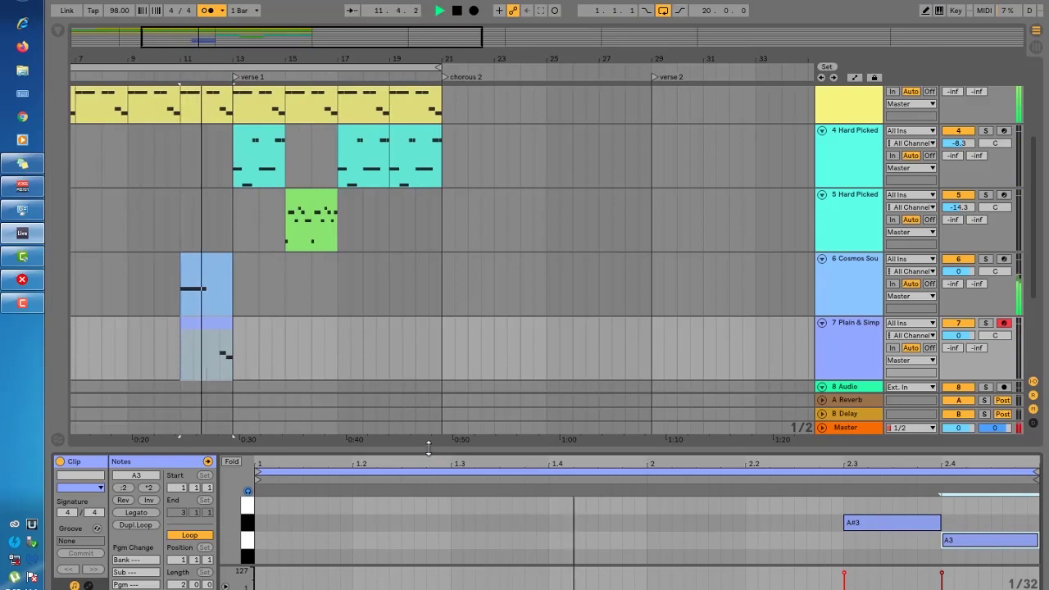
left_click_drag(428, 446, 435, 574)
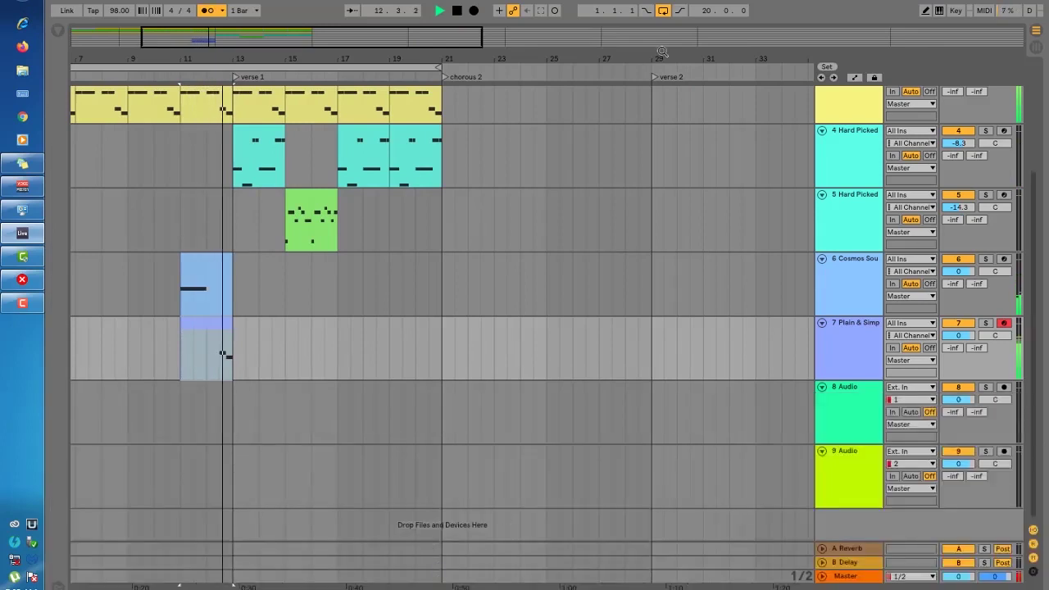
Listen to the transition into verse 1 with the arrangement shown from the intro, and stop playback shortly after bar 15.
left_click(370, 55)
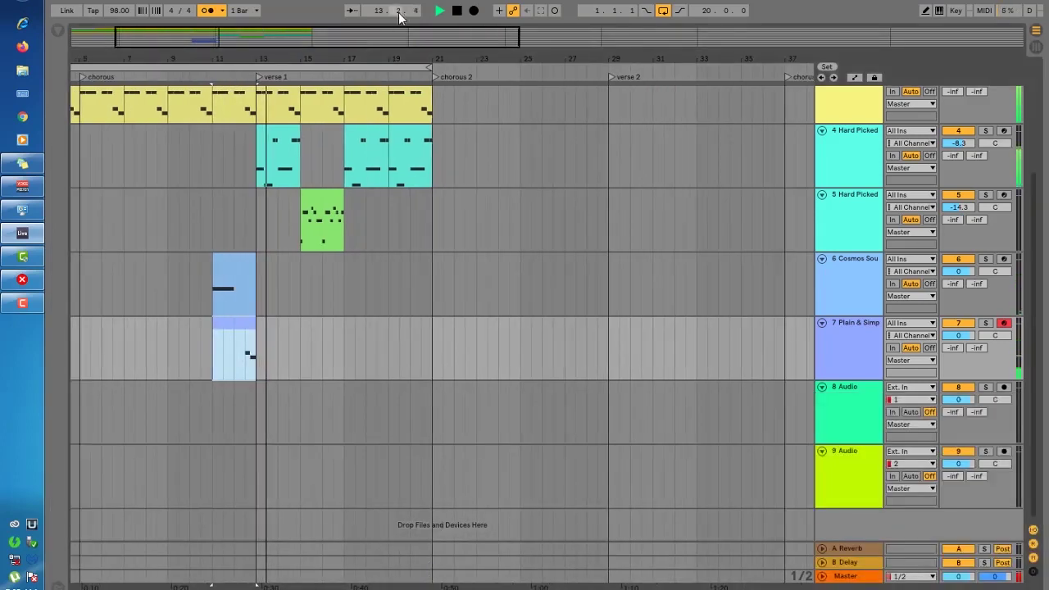
scroll(609, 234, "left", 2)
scroll(609, 234, "up", 2)
scroll(609, 234, "up", 4)
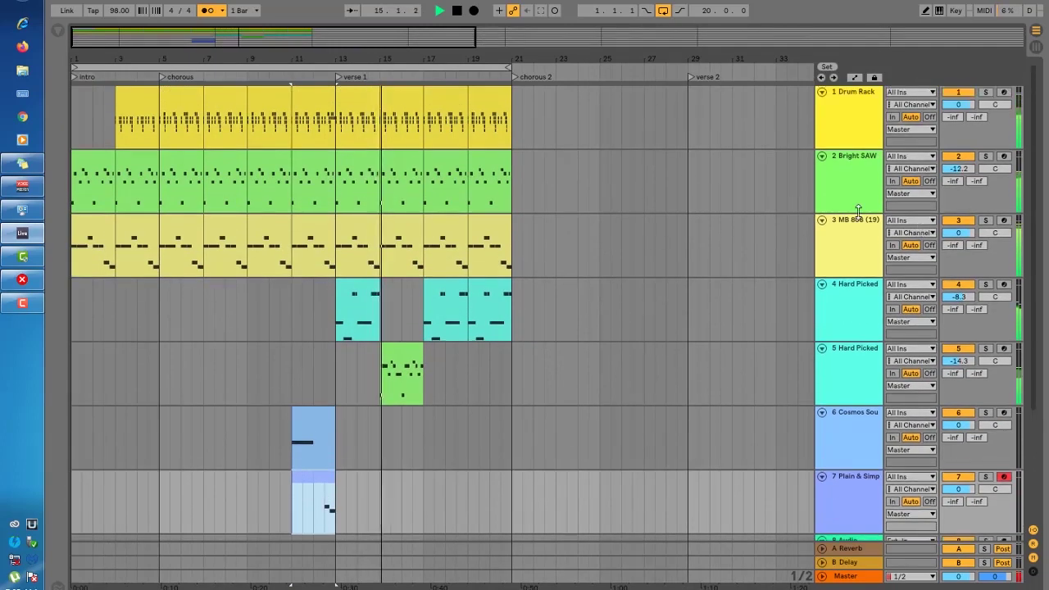
key("space")
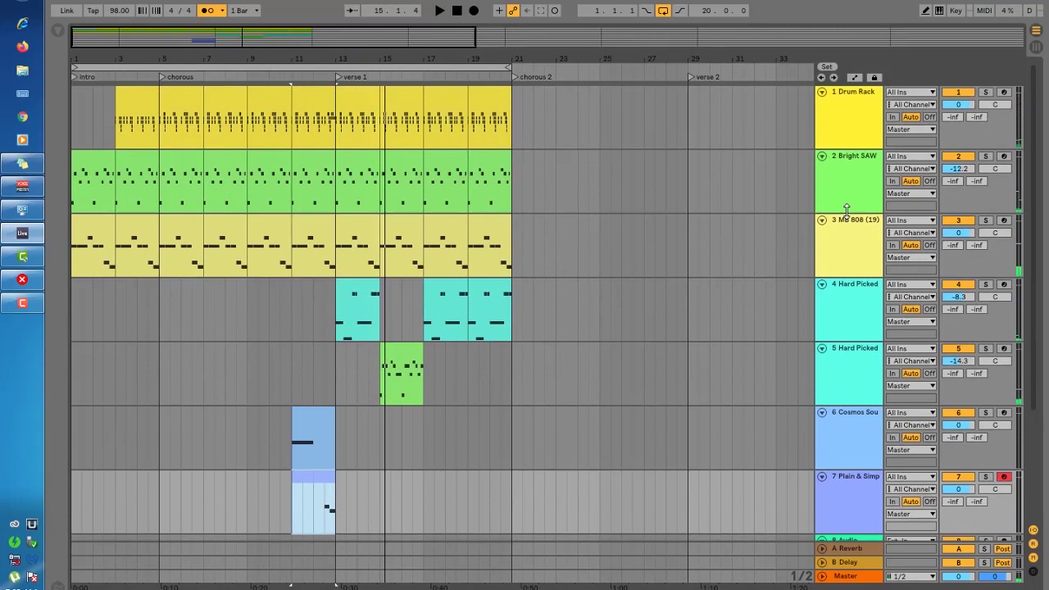
Reduce the heights of tracks 2 to 7 to make room for the two audio tracks, and frame the arrangement from bar 1.
left_click_drag(847, 214, 849, 201)
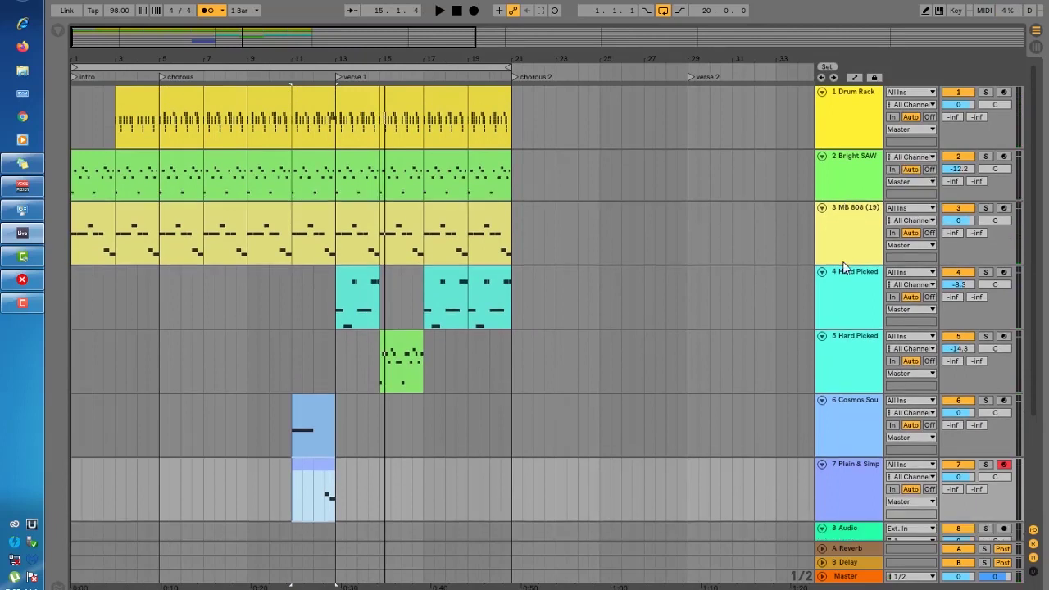
left_click_drag(844, 266, 844, 241)
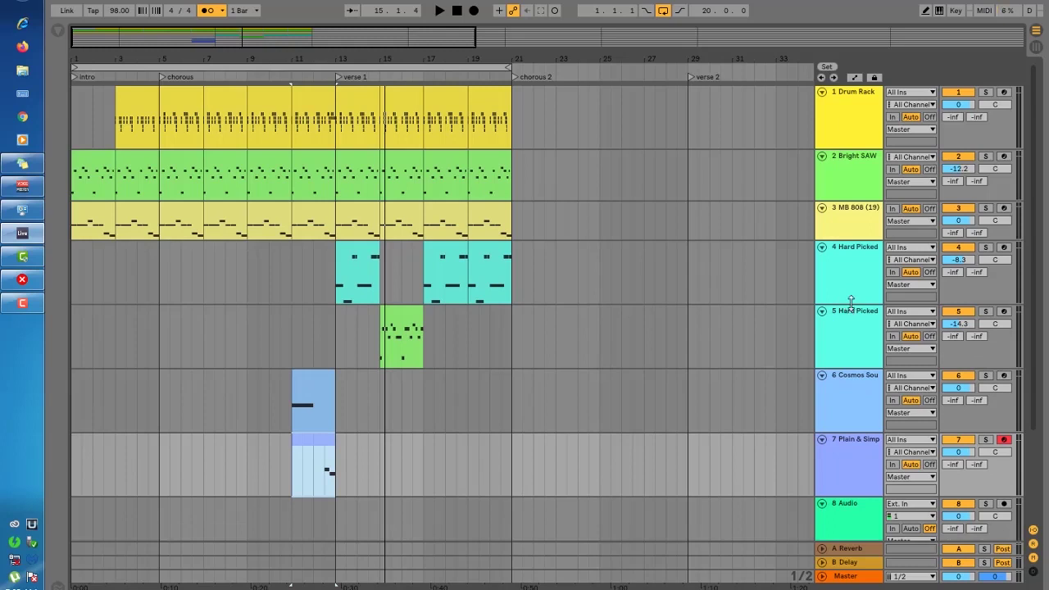
mouse_move(851, 302)
left_mouse_down()
mouse_move(850, 277)
mouse_move(850, 288)
left_mouse_up()
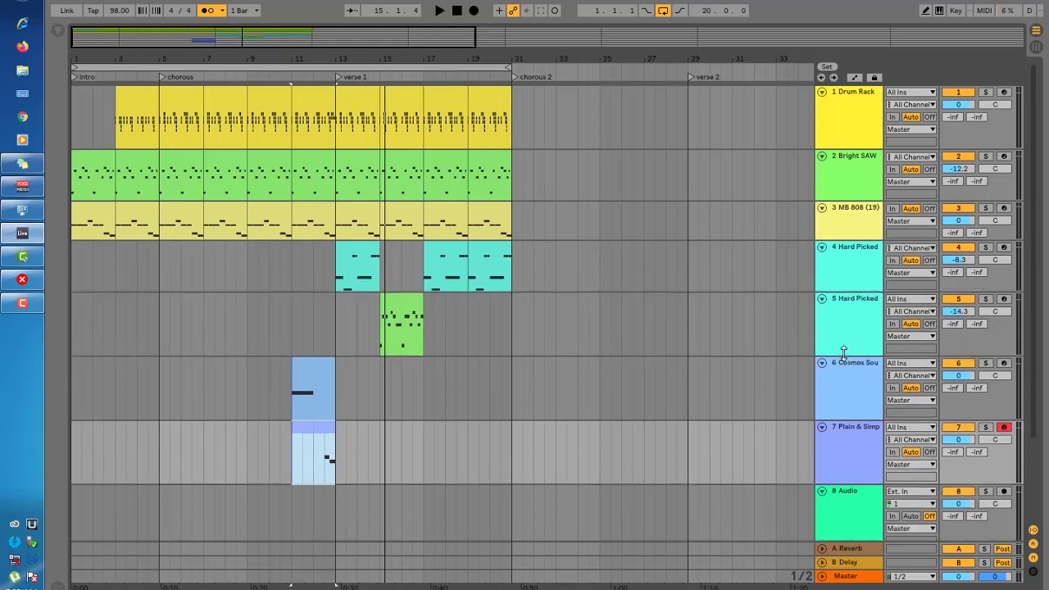
left_click_drag(844, 352, 844, 339)
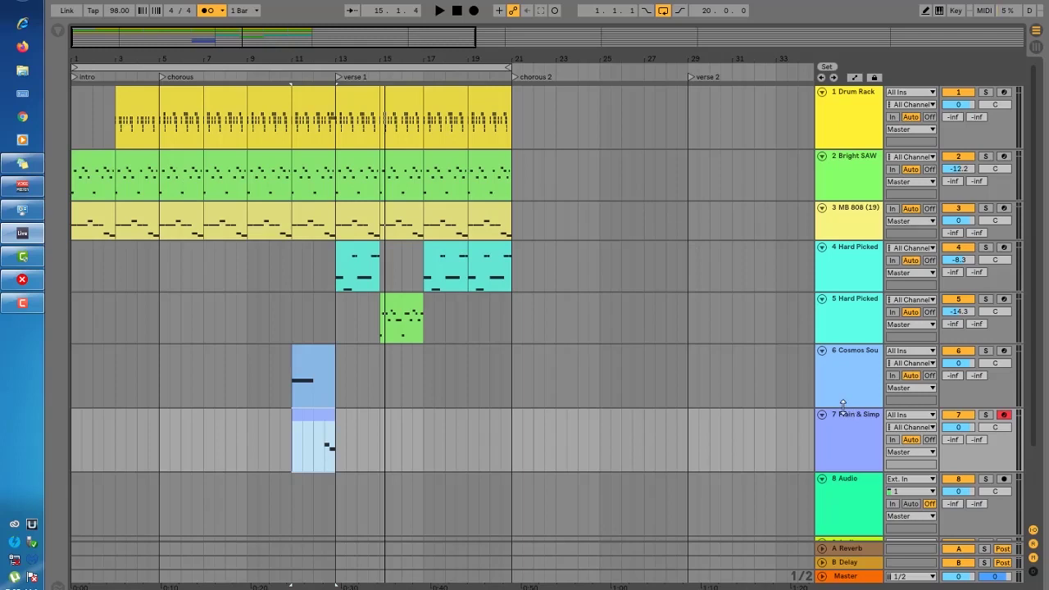
left_click_drag(842, 404, 842, 391)
left_click(309, 356)
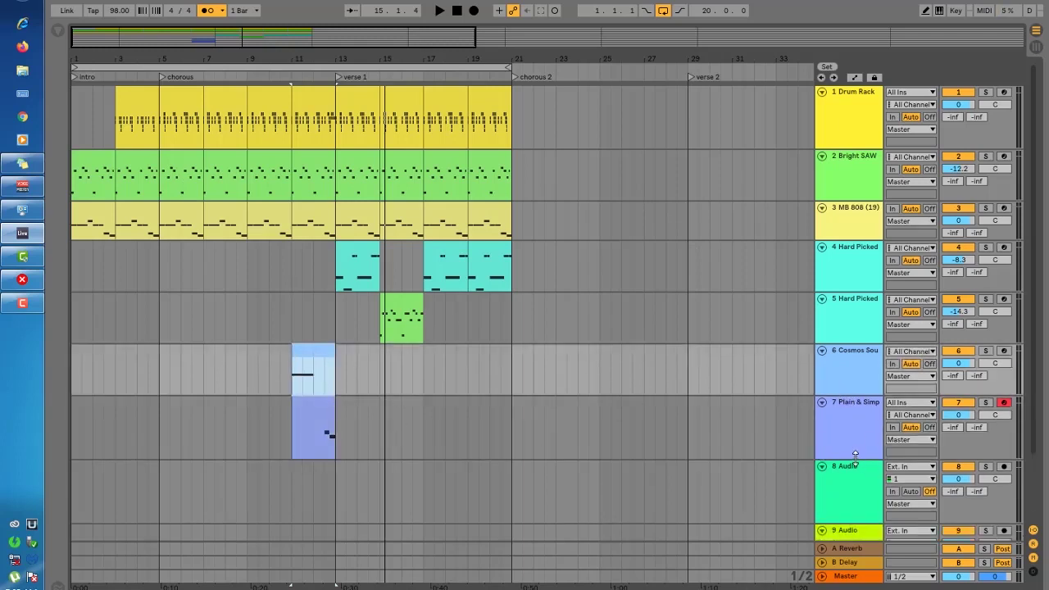
left_click_drag(854, 451, 854, 434)
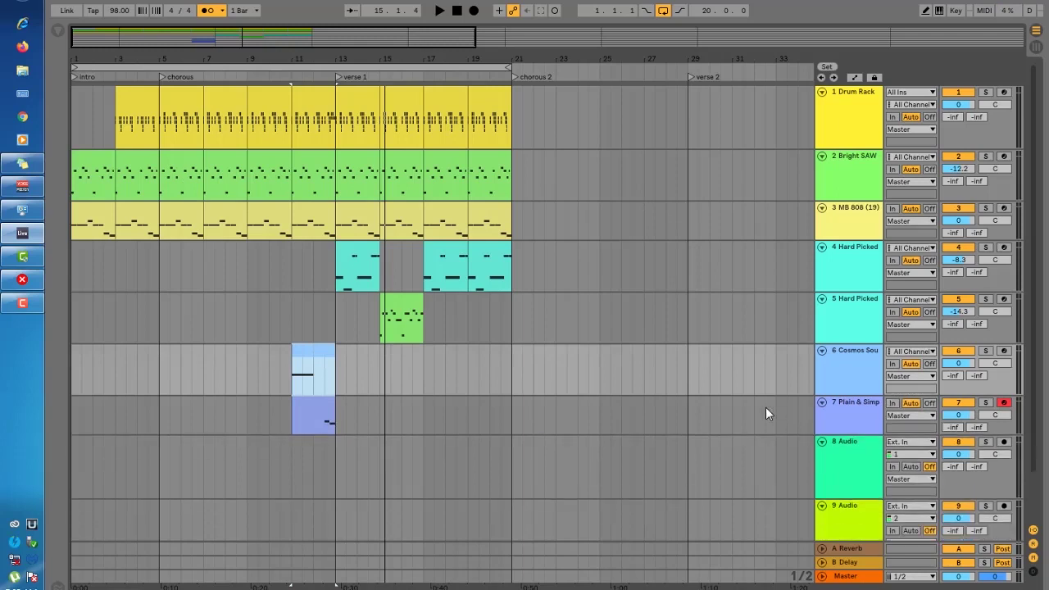
scroll(765, 406, "down", 3)
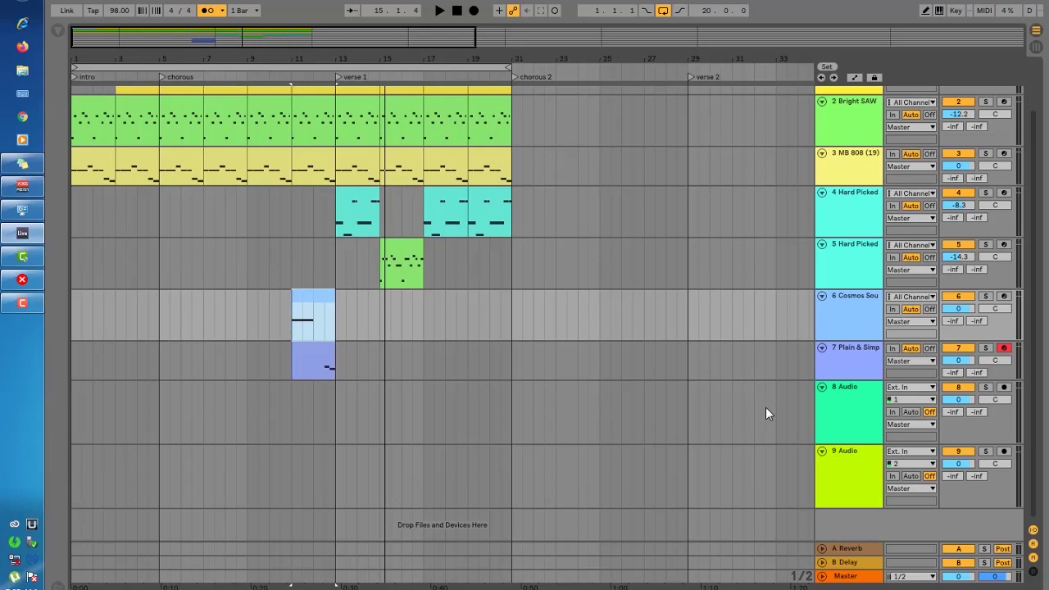
left_click_drag(390, 39, 799, 239)
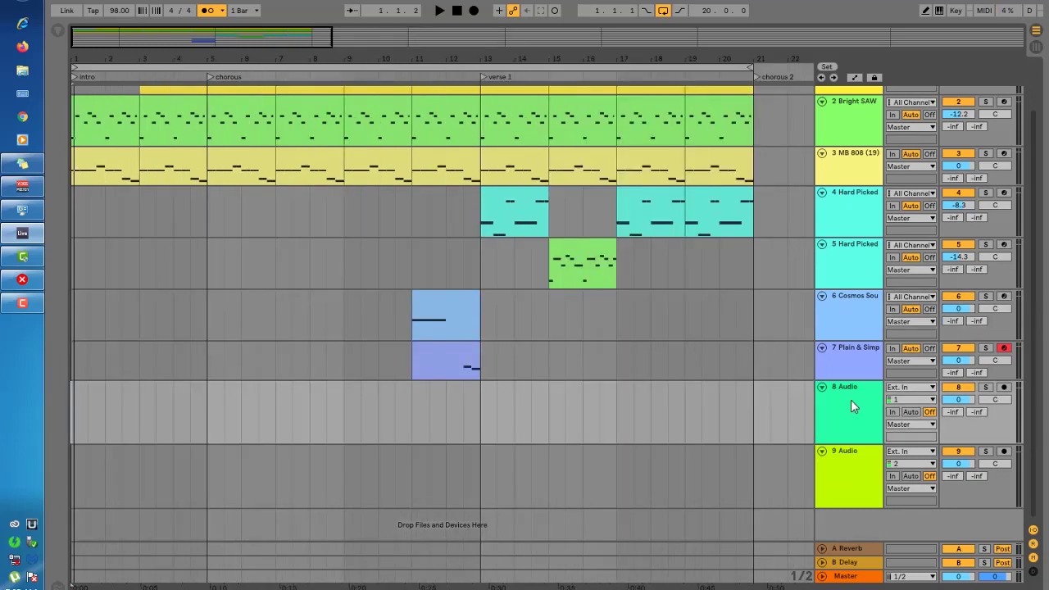
left_click_drag(217, 38, 70, 25)
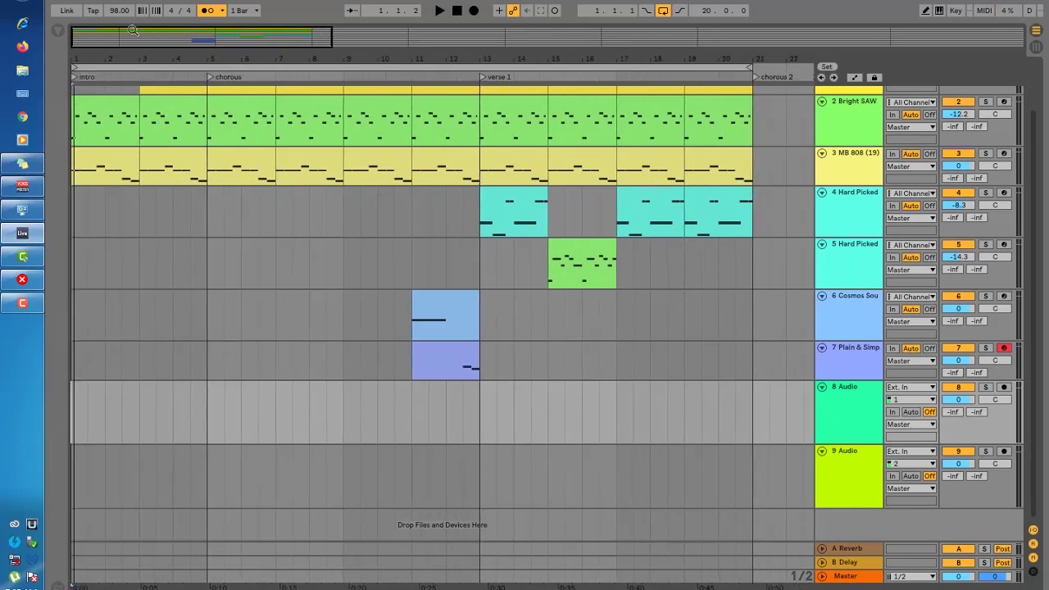
Browse the drum samples to Vengeance EDM Essentials Vol.2 WAV, VEDM2 Effects, and expand the VEDM2 Misc FX folder.
left_click(57, 31)
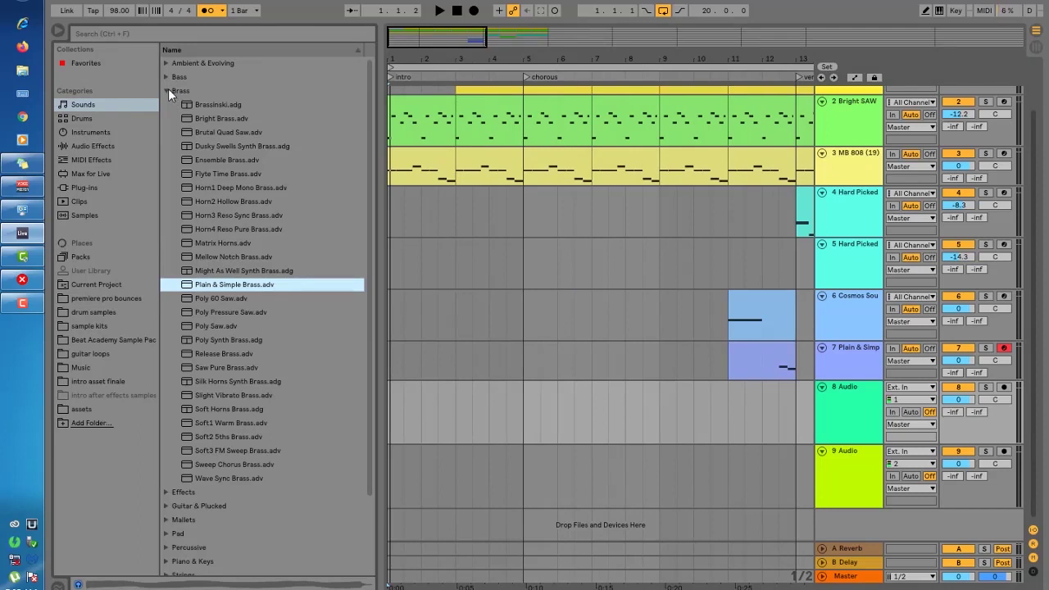
left_click(93, 312)
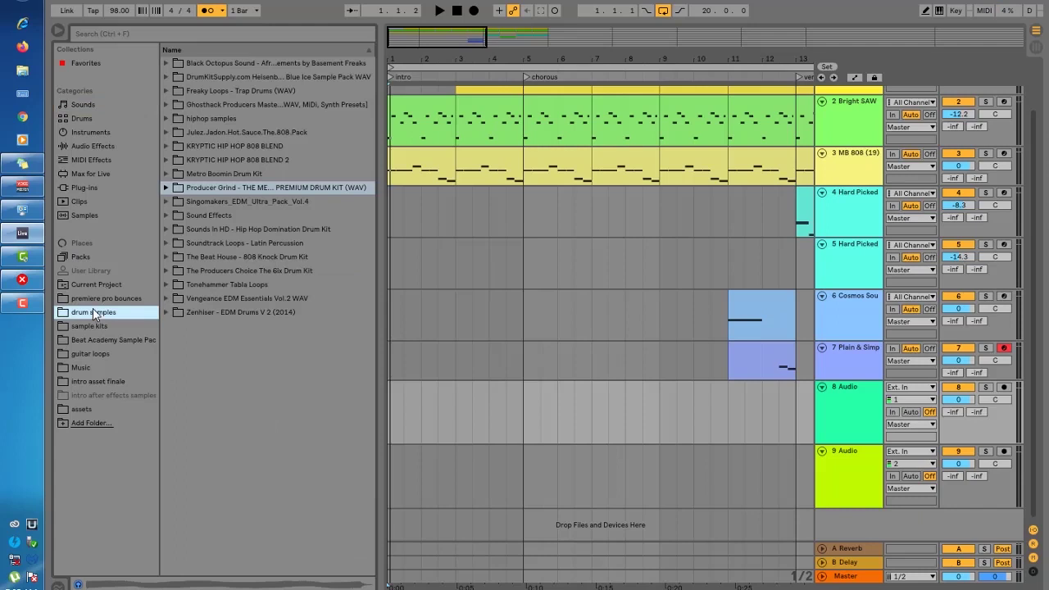
left_click(222, 300)
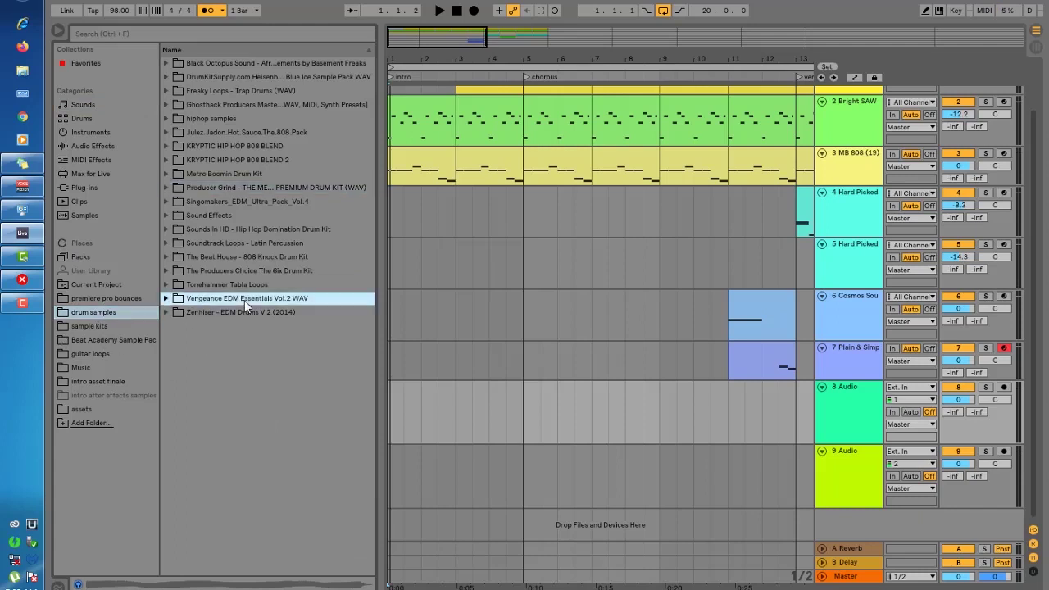
left_click(167, 299)
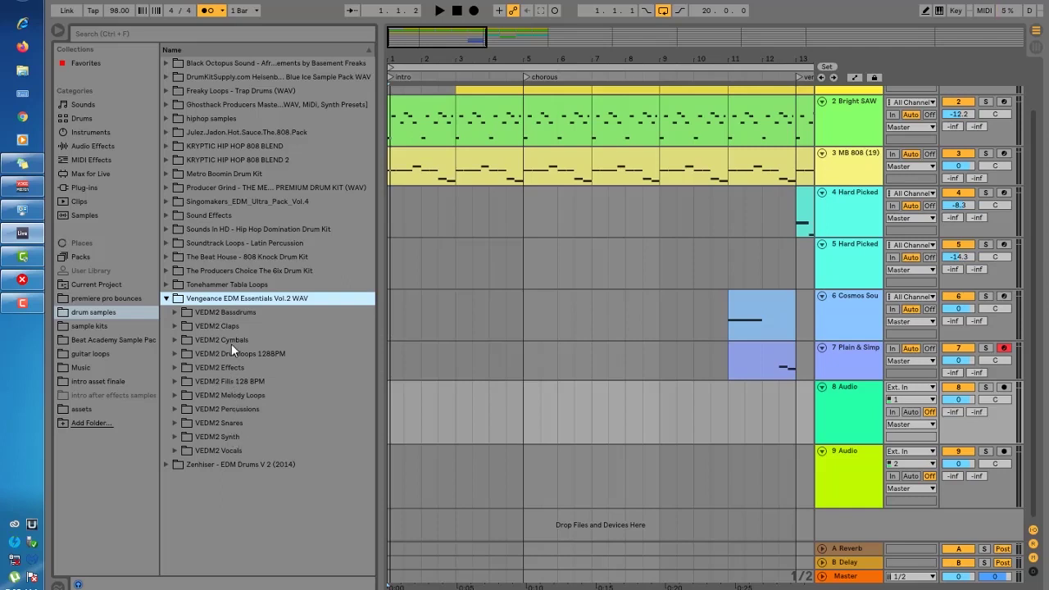
left_click(223, 367)
left_click(175, 367)
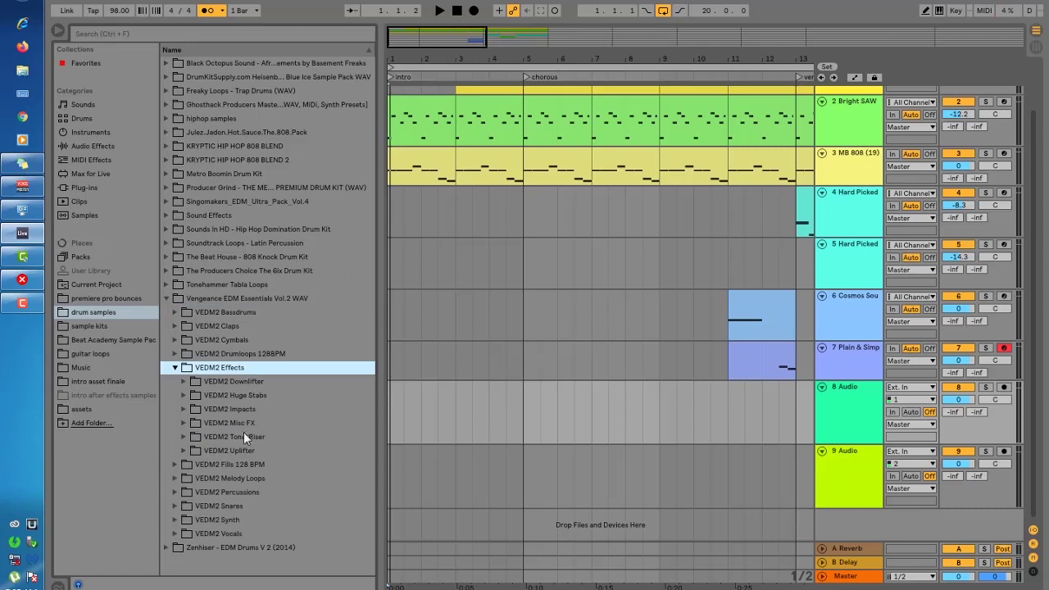
left_click(190, 422)
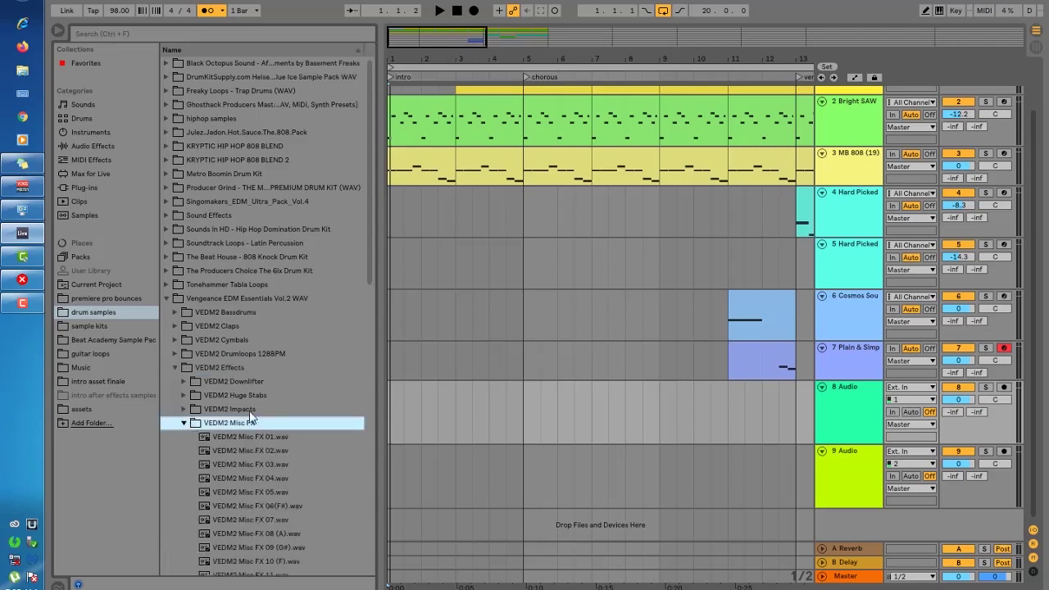
Audition VEDM2 Misc FX 01.wav, look through the Misc FX samples and widen the browser.
left_click(262, 248)
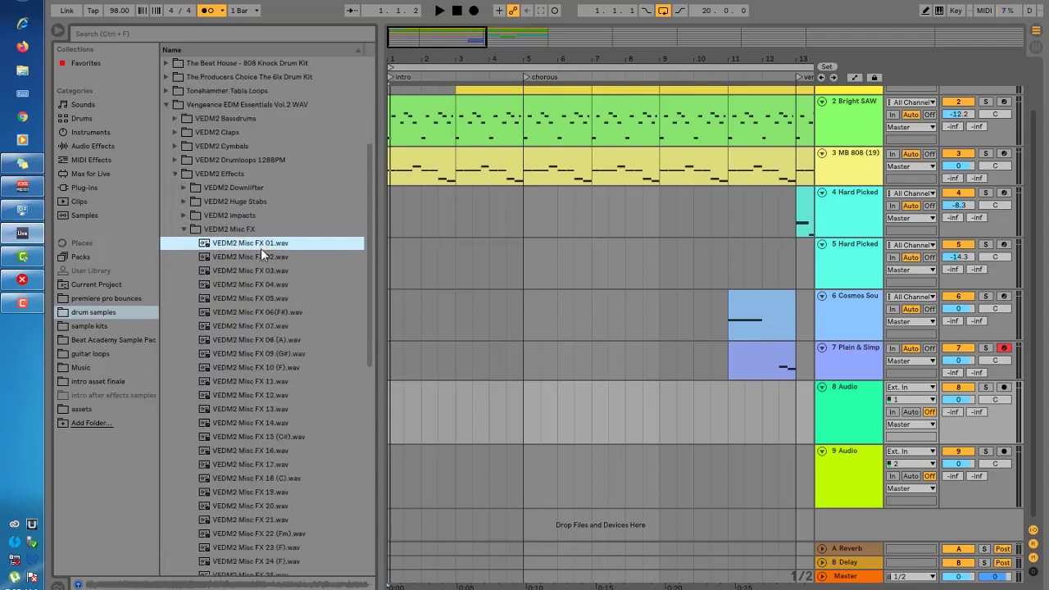
scroll(259, 368, "down", 5)
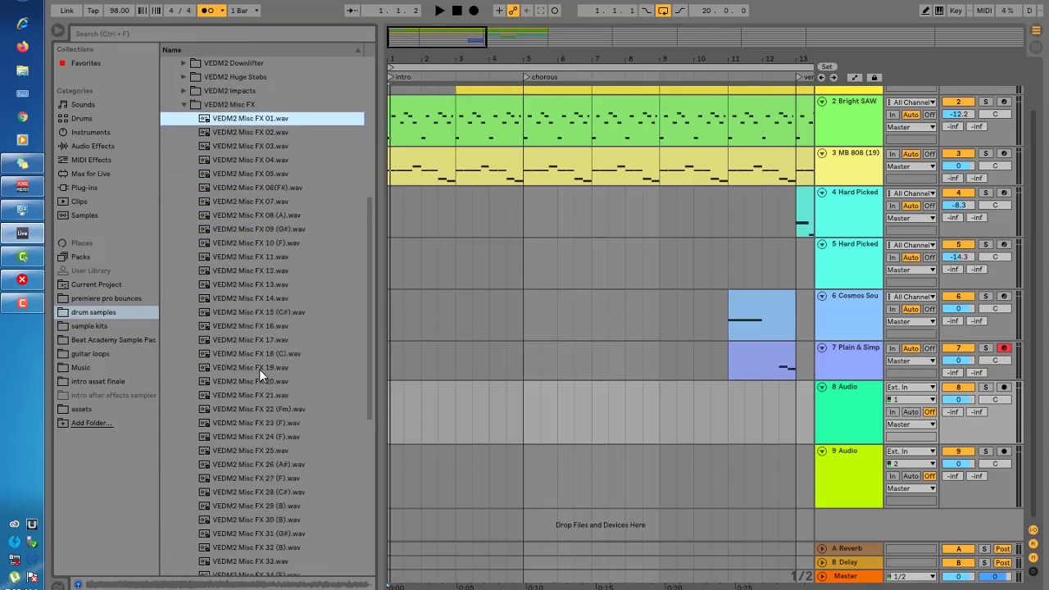
scroll(259, 369, "up", 5)
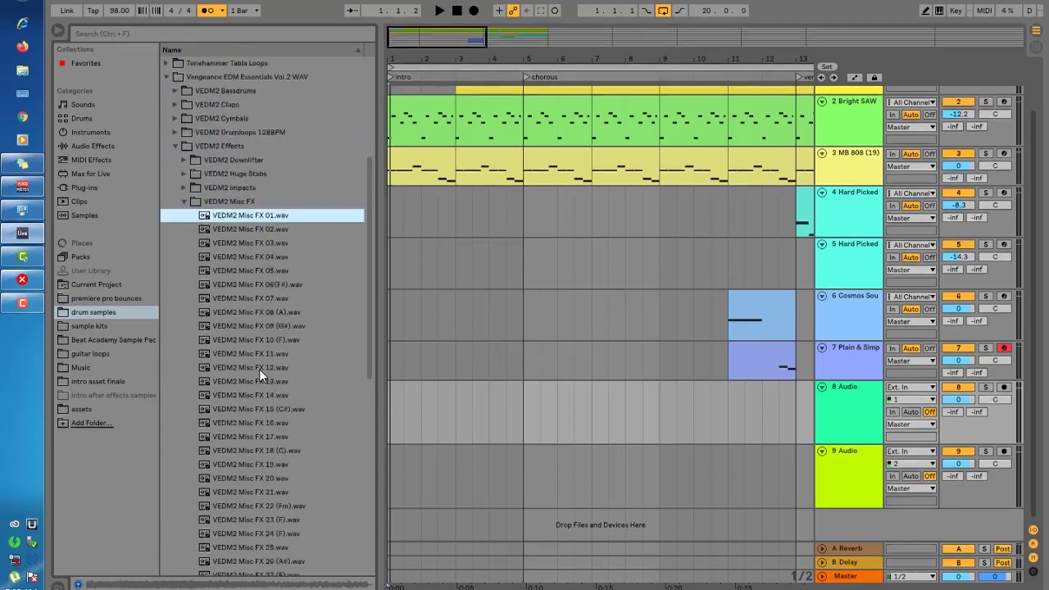
left_click_drag(382, 274, 457, 283)
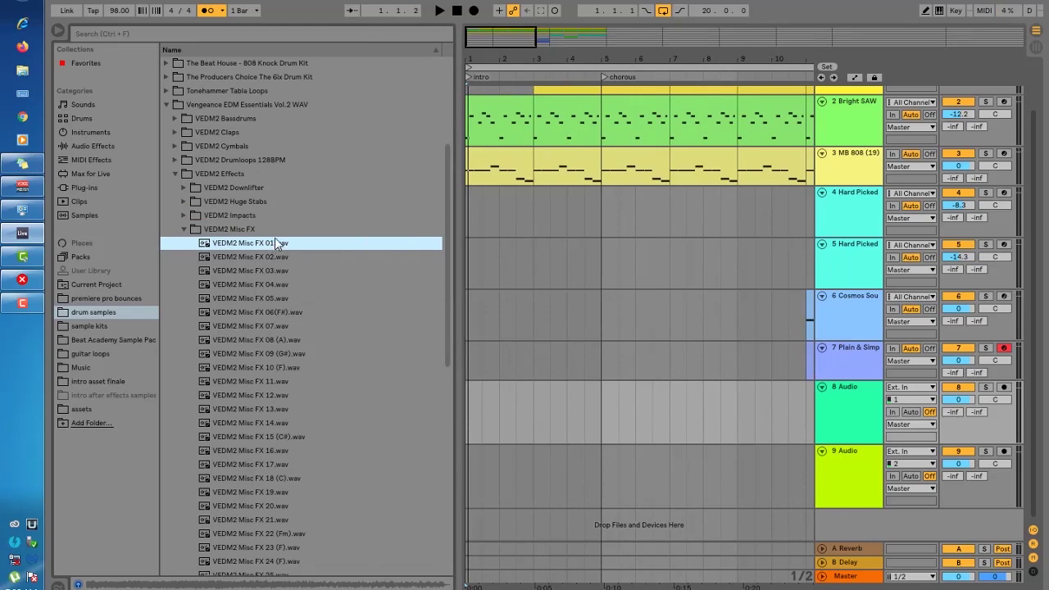
Place VEDM2 Misc FX 10 (F).wav on audio track 8 at bar 2 and hide the browser.
scroll(275, 237, "down", 1)
left_click(270, 327)
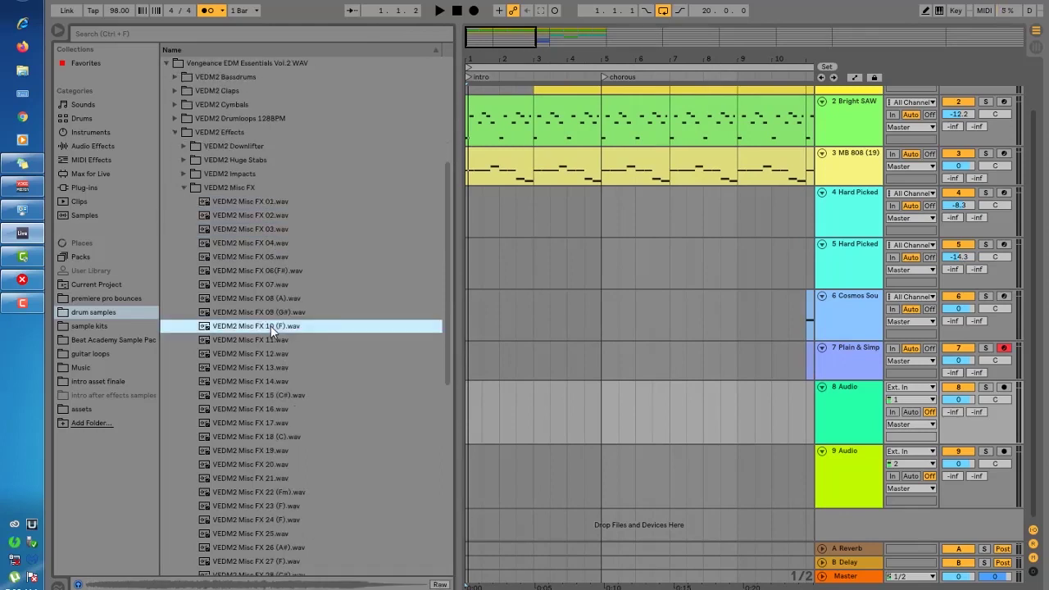
left_click_drag(253, 326, 500, 445)
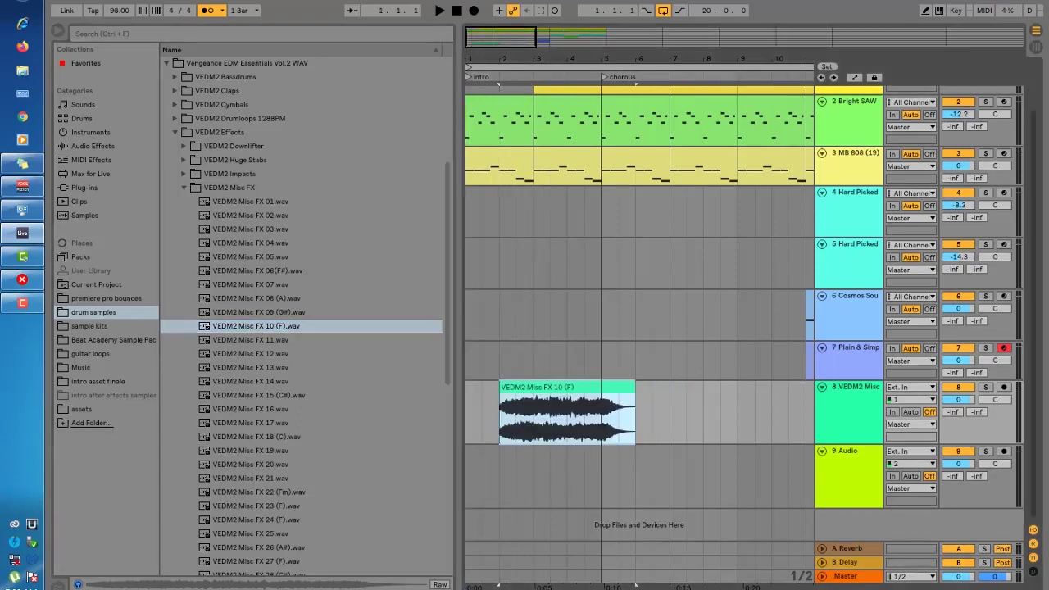
left_click(56, 30)
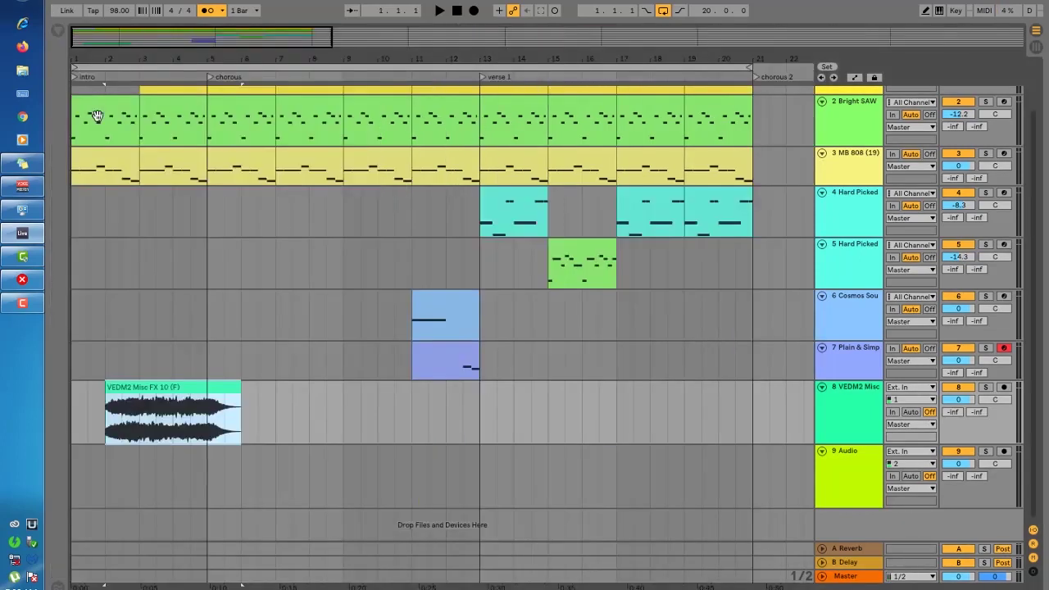
scroll(421, 345, "up", 1)
scroll(421, 345, "up", 2)
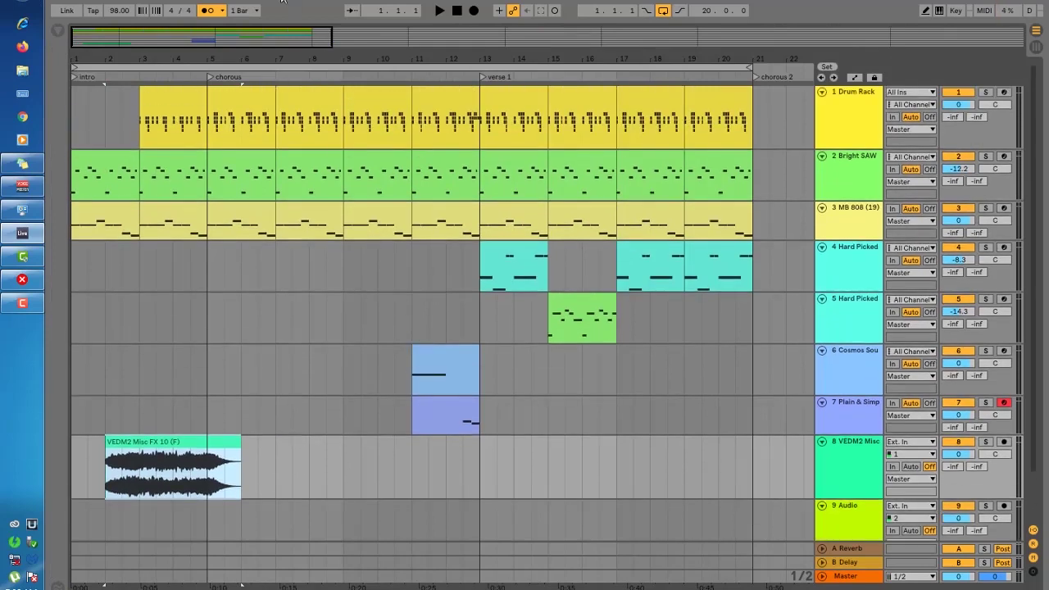
left_click_drag(292, 39, 293, 40)
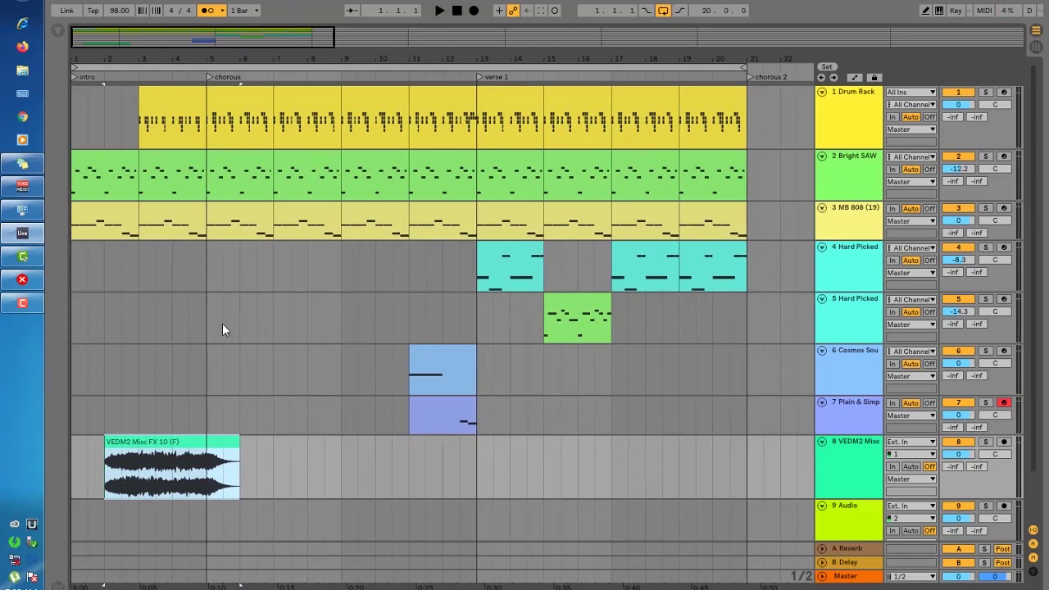
Move the effect clip on track 8 to bar 7, trim its end to bar 9, and play it briefly.
left_click_drag(141, 461, 300, 456)
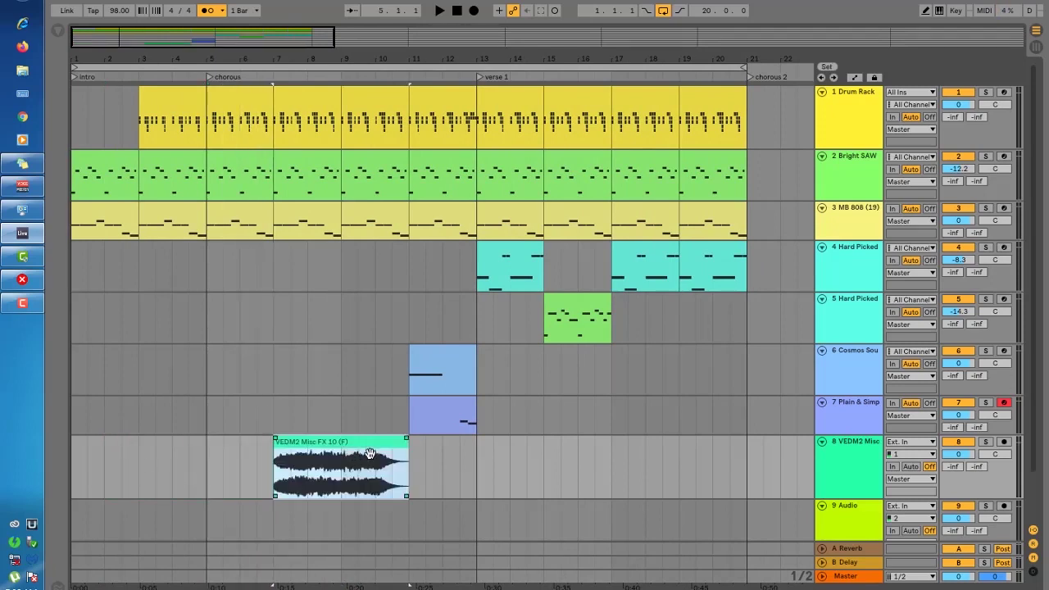
left_click_drag(401, 448, 334, 449)
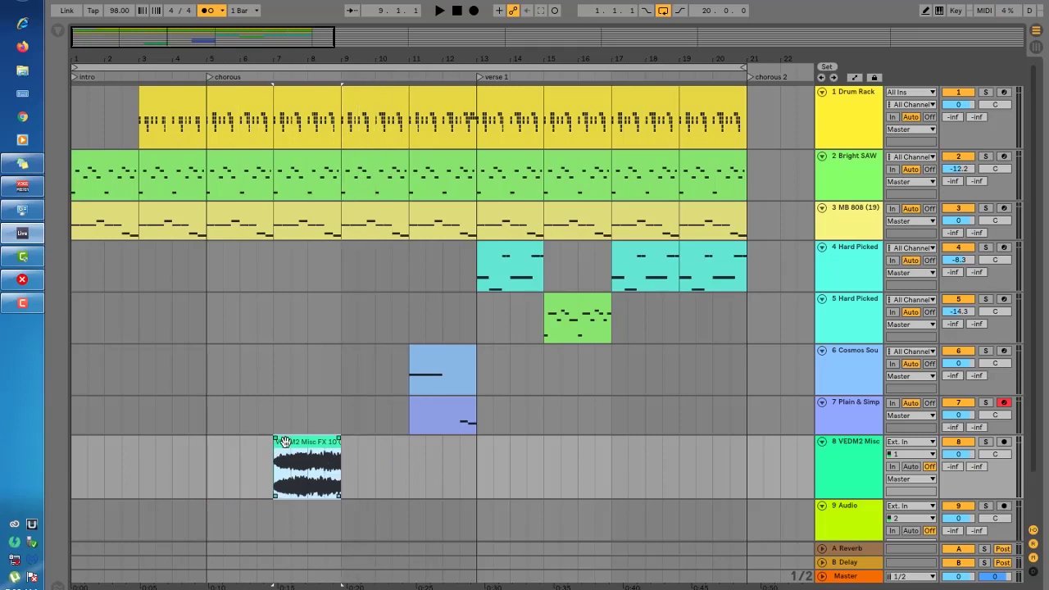
key("space")
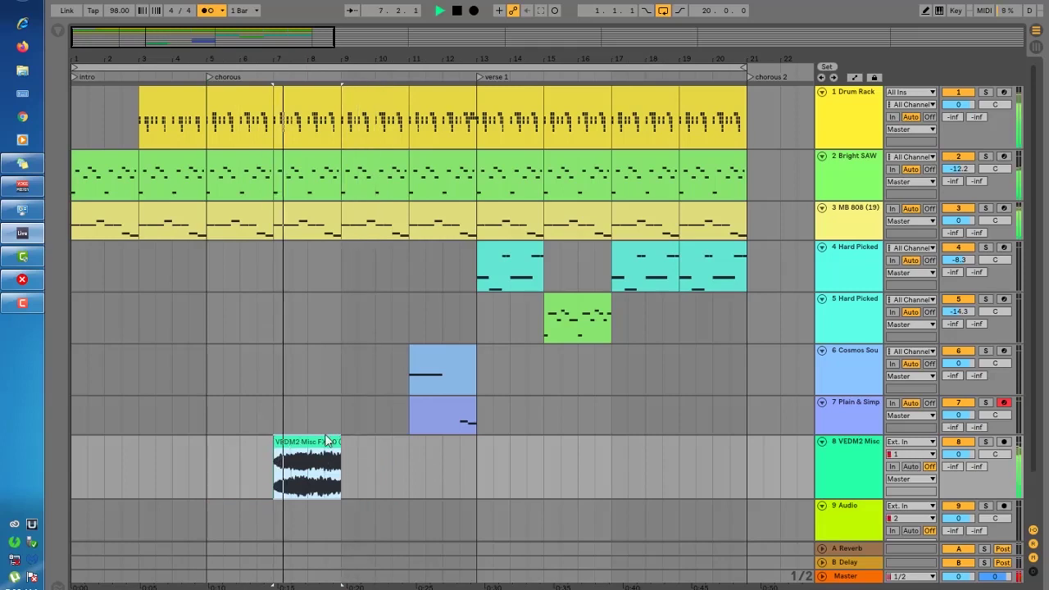
key("space")
Fit the effect clip into one bar from bar 6 to bar 7, and play twice from the start of the chorus.
key("plus")
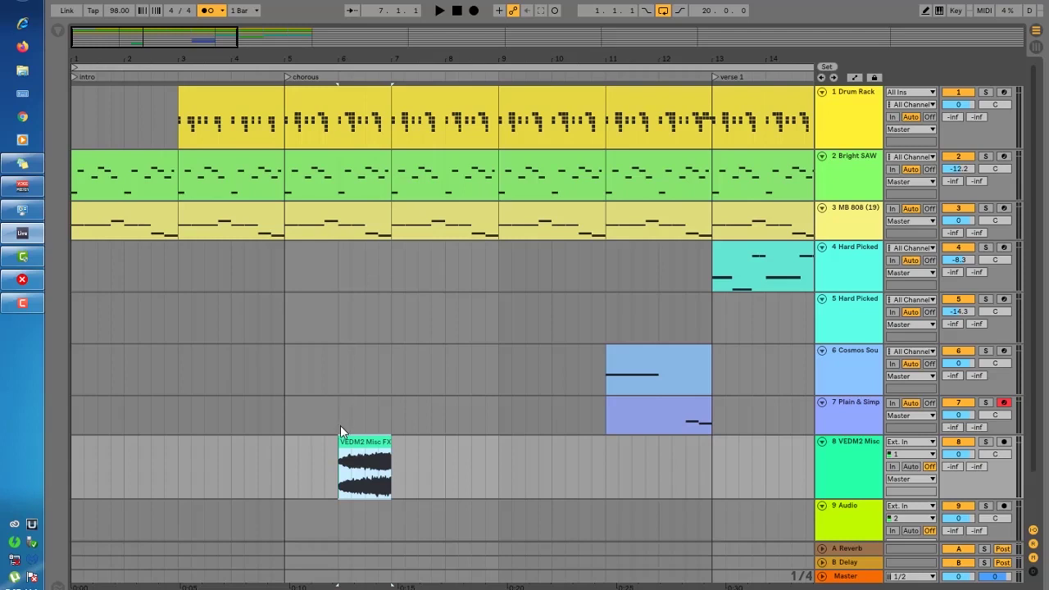
left_click(282, 467)
key("space")
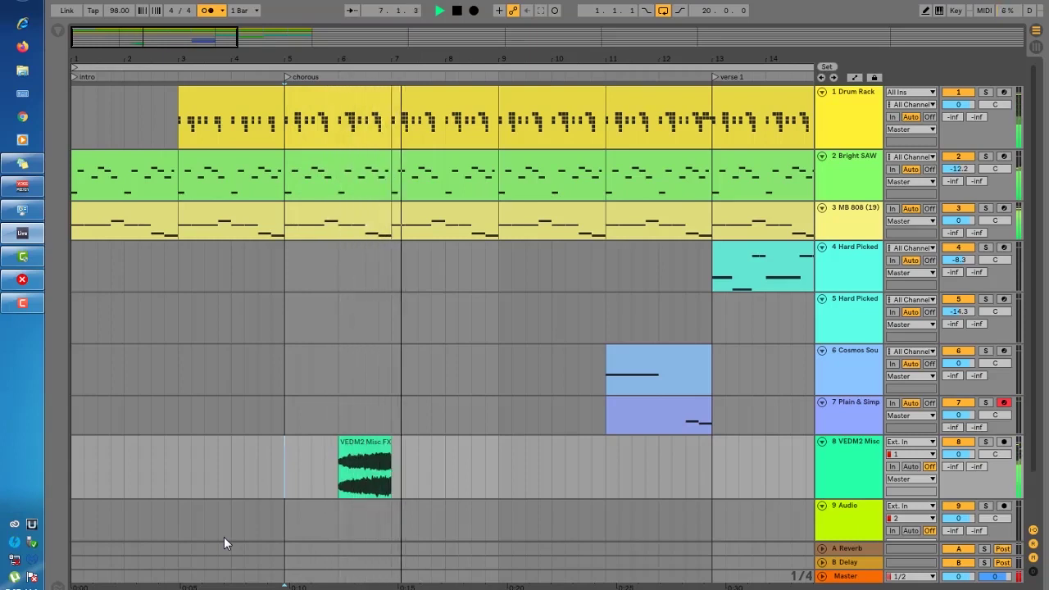
key("space")
key("space")
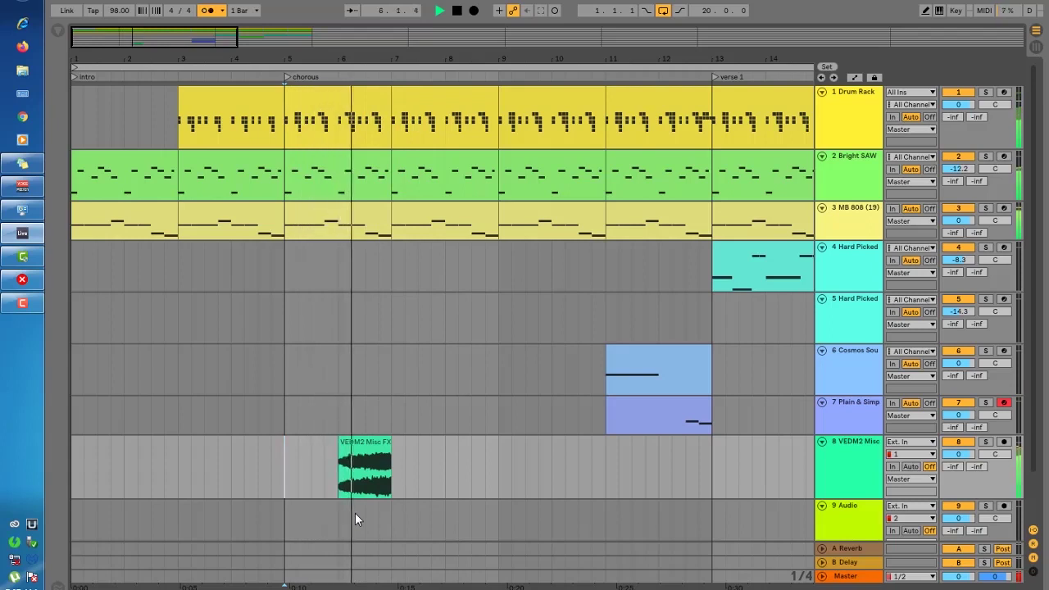
key("space")
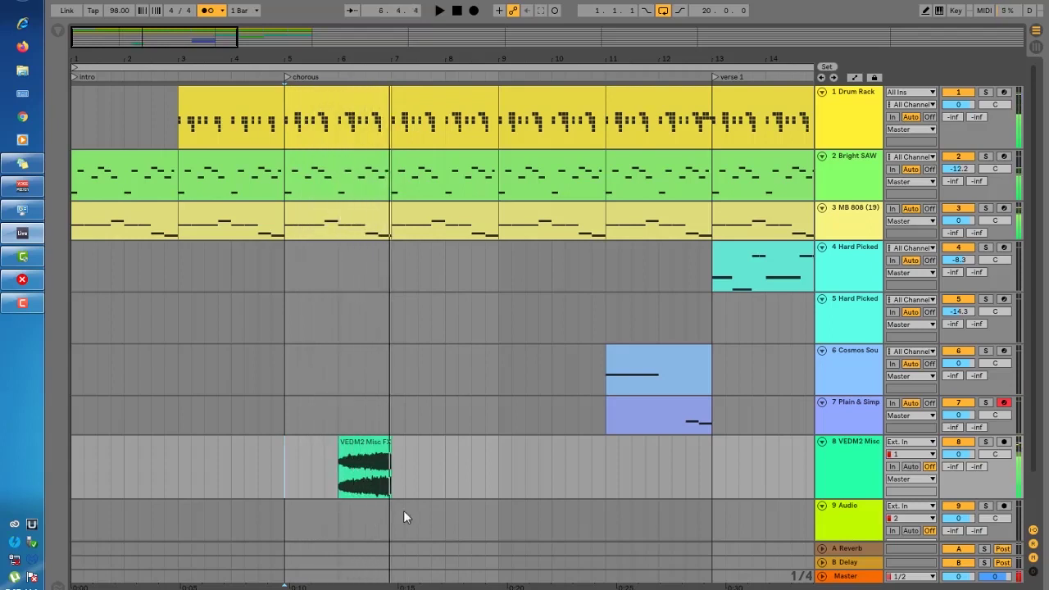
Add a short fade-out and fade-in to the VEDM2 Misc FX 10 clip at bar 6, and play from just before it.
left_click_drag(371, 58, 373, 213)
left_click(379, 444)
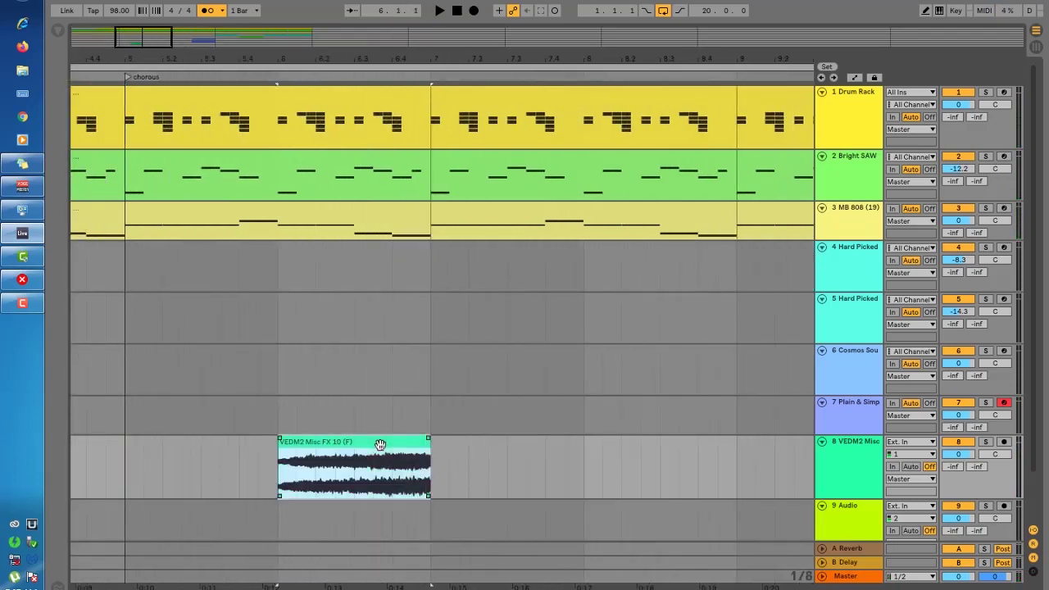
left_click_drag(426, 437, 413, 509)
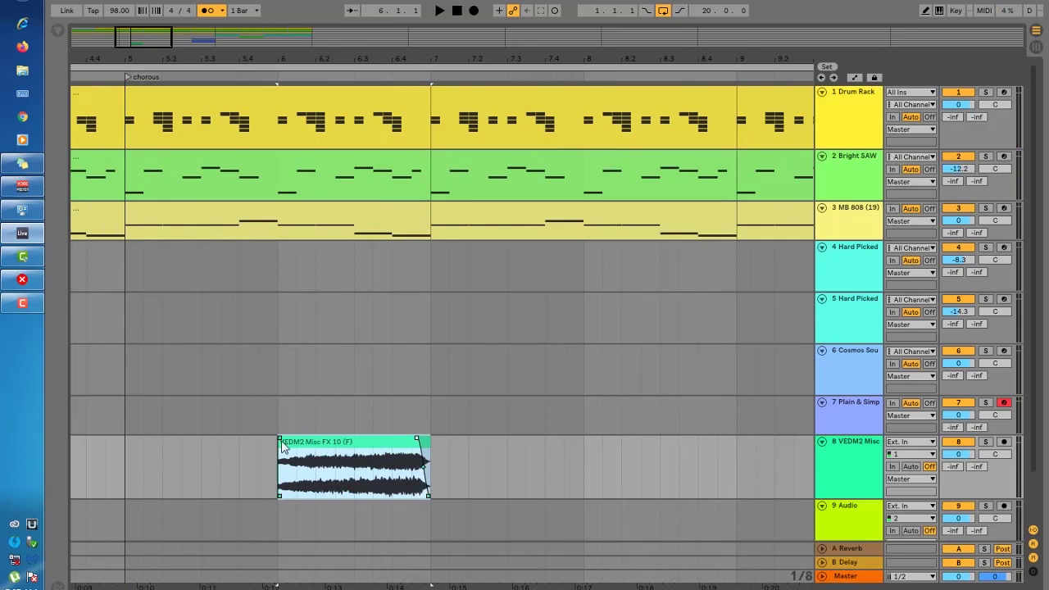
left_click_drag(280, 441, 306, 481)
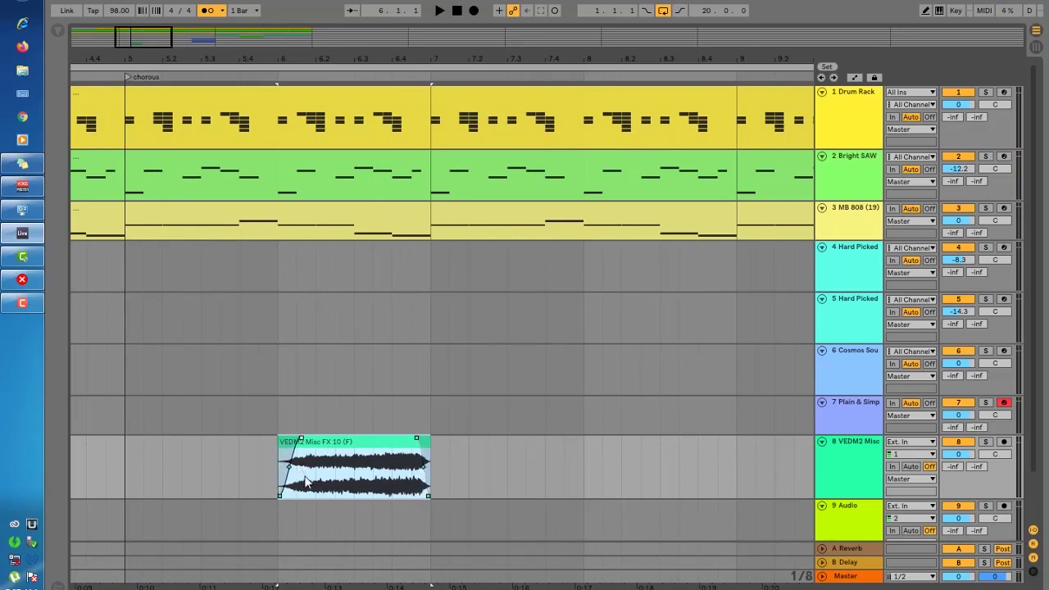
left_click(235, 495)
key("space")
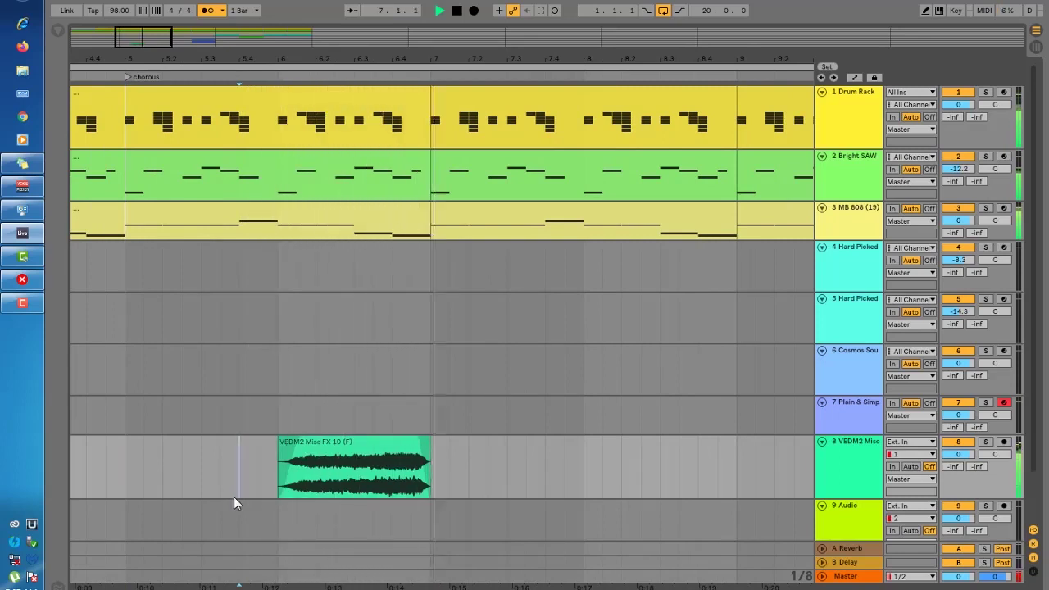
key("space")
key("space")
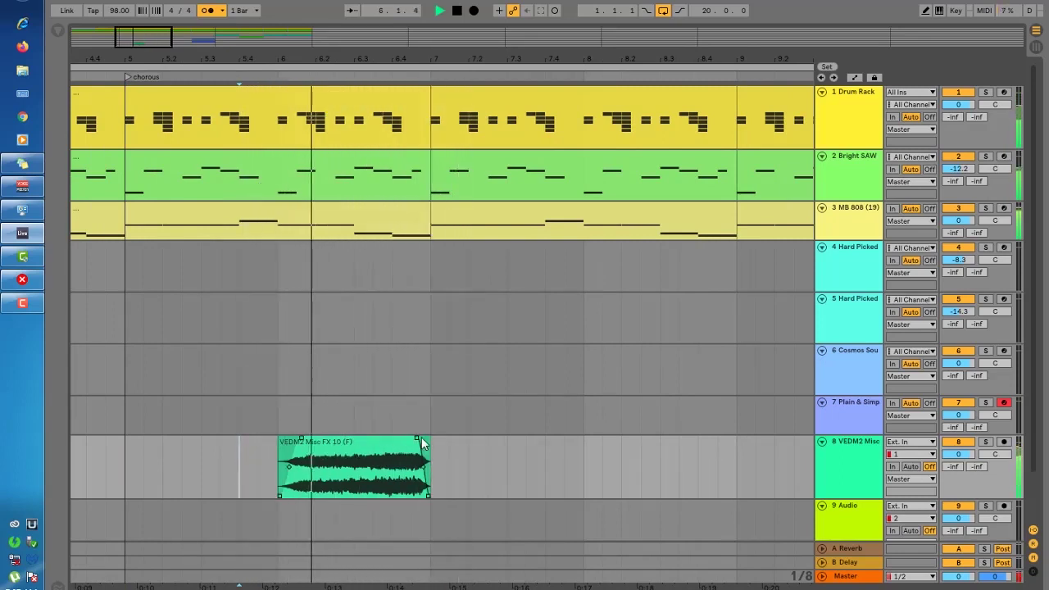
Extend the effect clip's end slightly past bar 7, lengthen its fade-out, and replay it from bar 6.
left_click_drag(417, 440, 448, 447)
key("space")
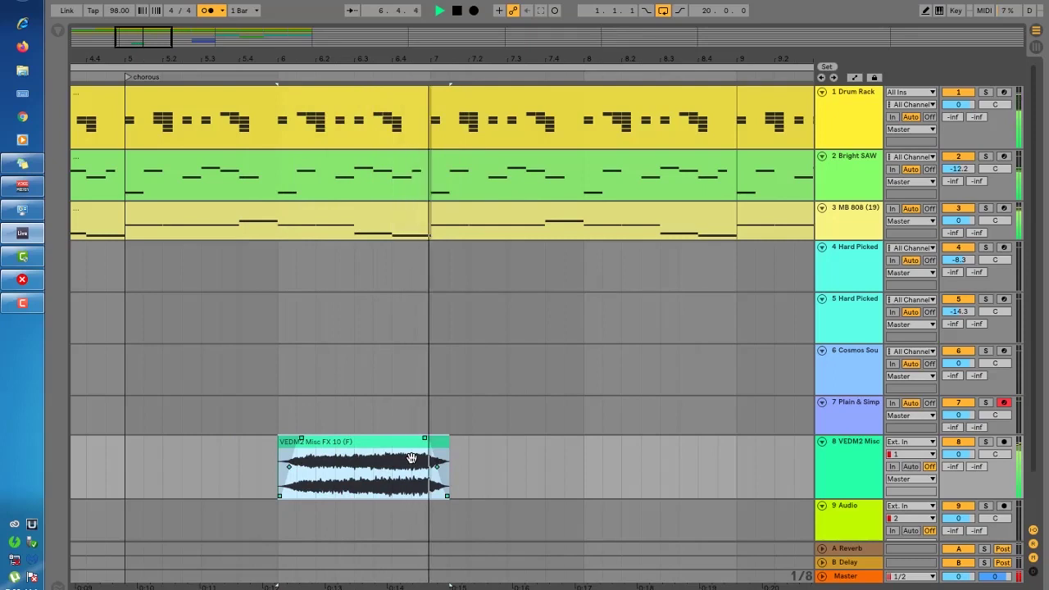
left_click_drag(425, 440, 411, 459)
key("space")
key("space")
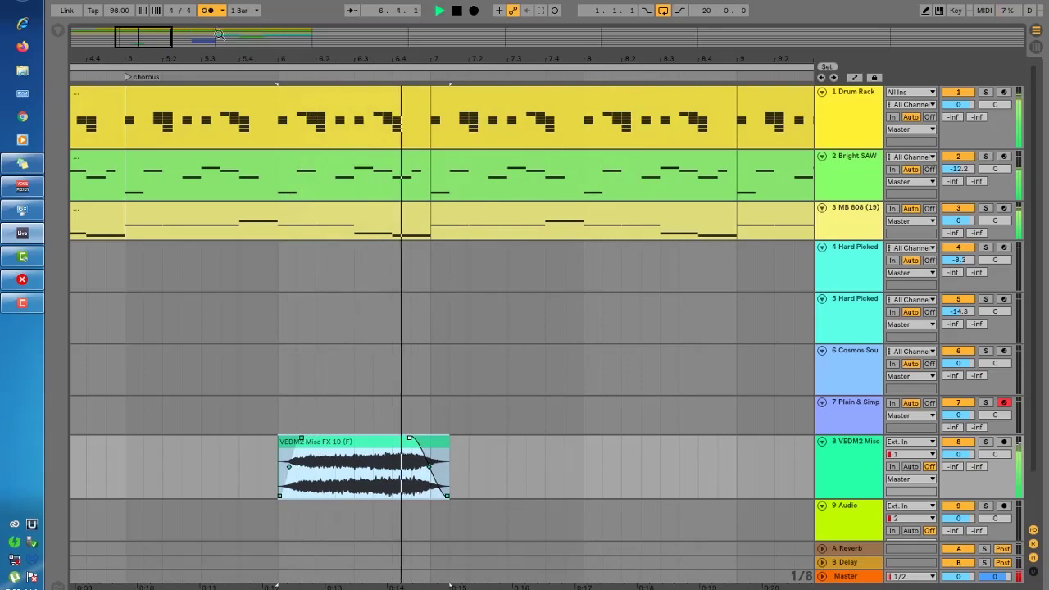
left_click_drag(219, 34, 220, 17)
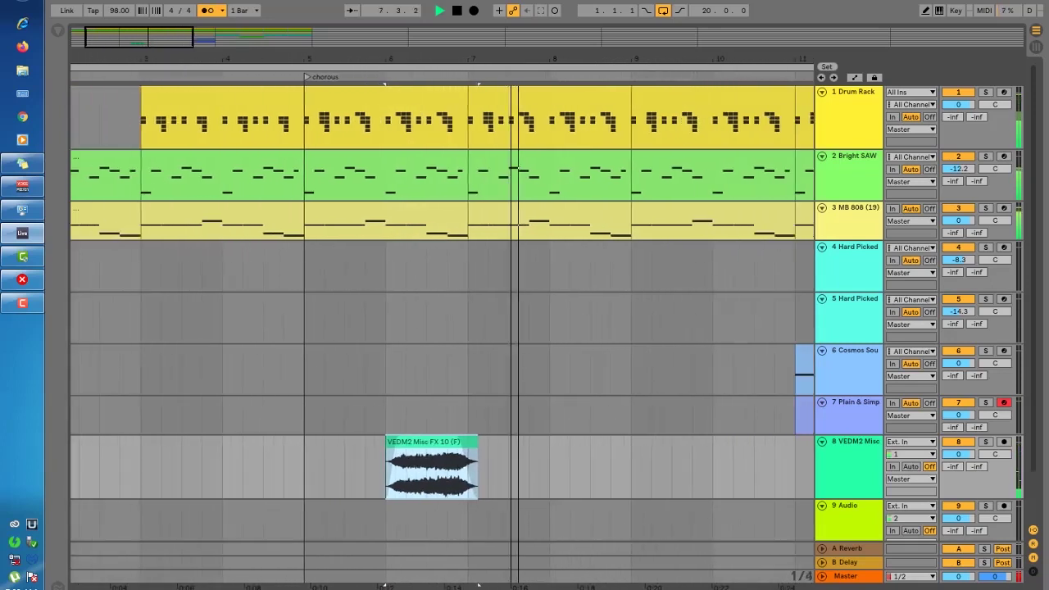
key("space")
key("space")
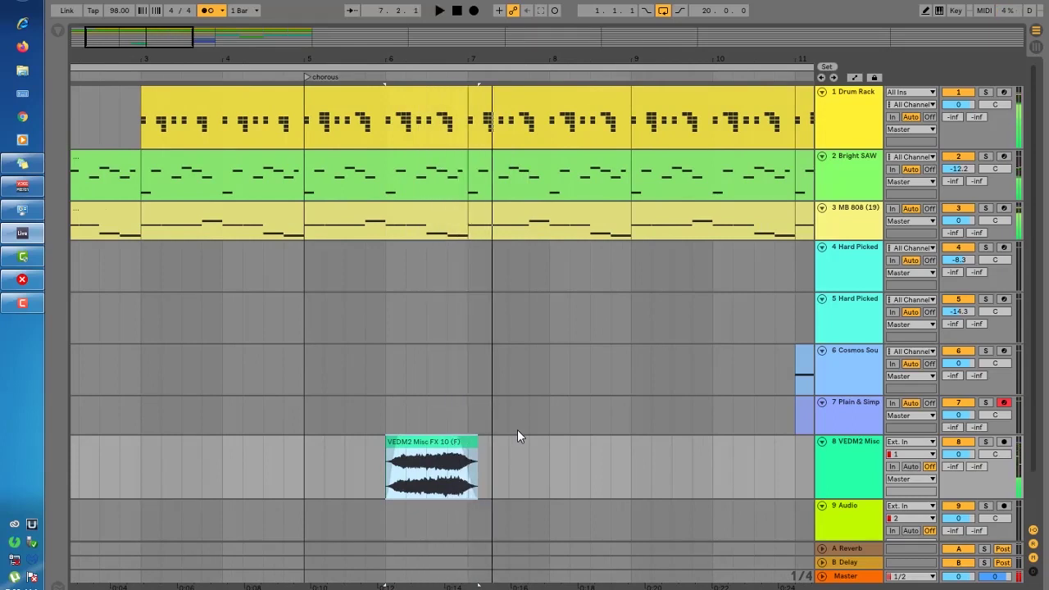
key("space")
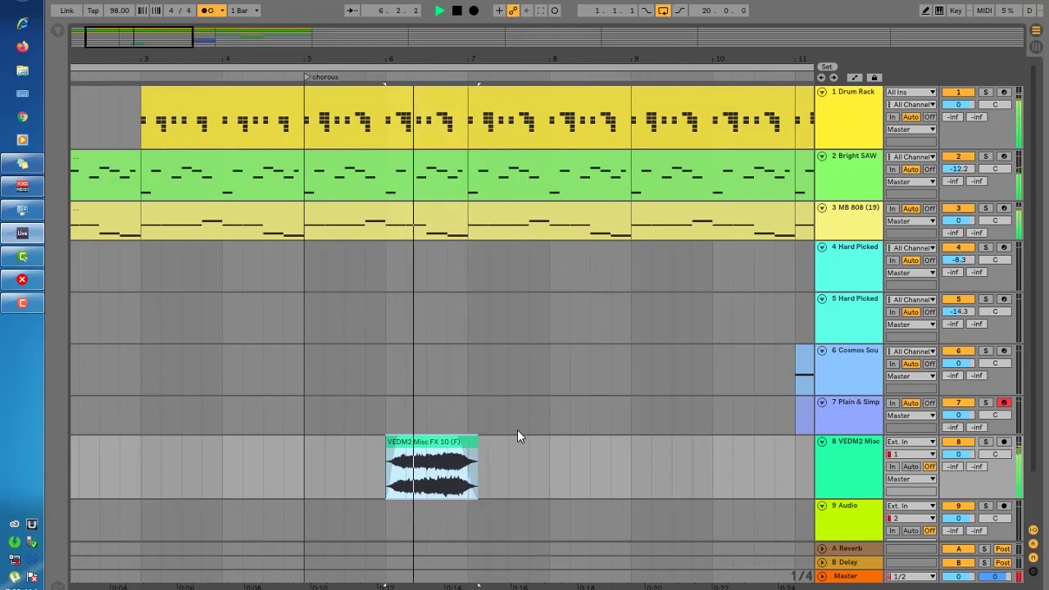
key("space")
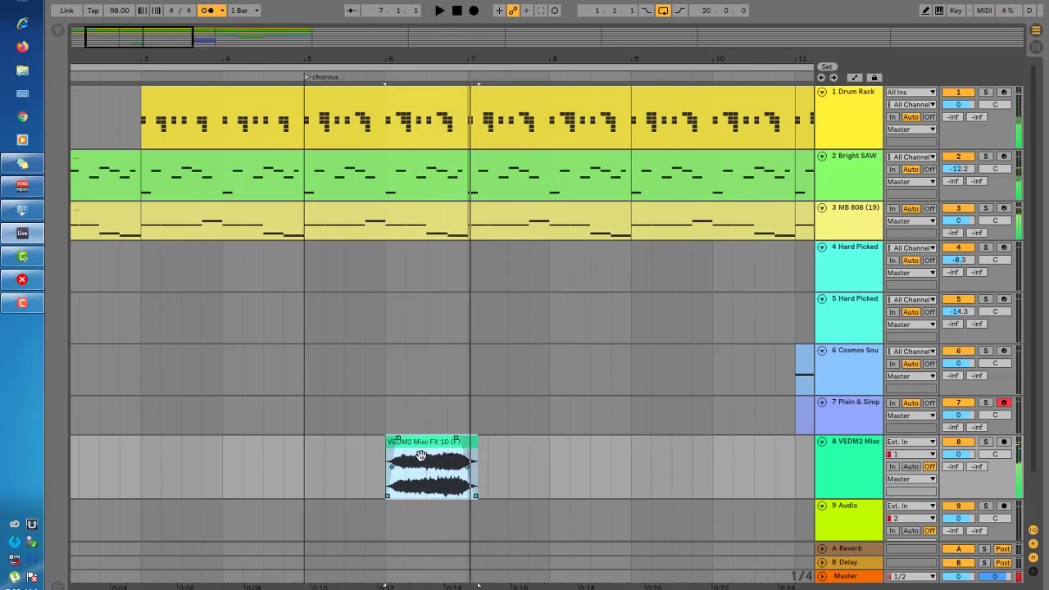
Copy the effect clip on track 8 to bars 9, 13 and 17, playing from the copies at bars 13 and 17.
left_click_drag(421, 456, 662, 463)
left_click_drag(158, 35, 157, 21)
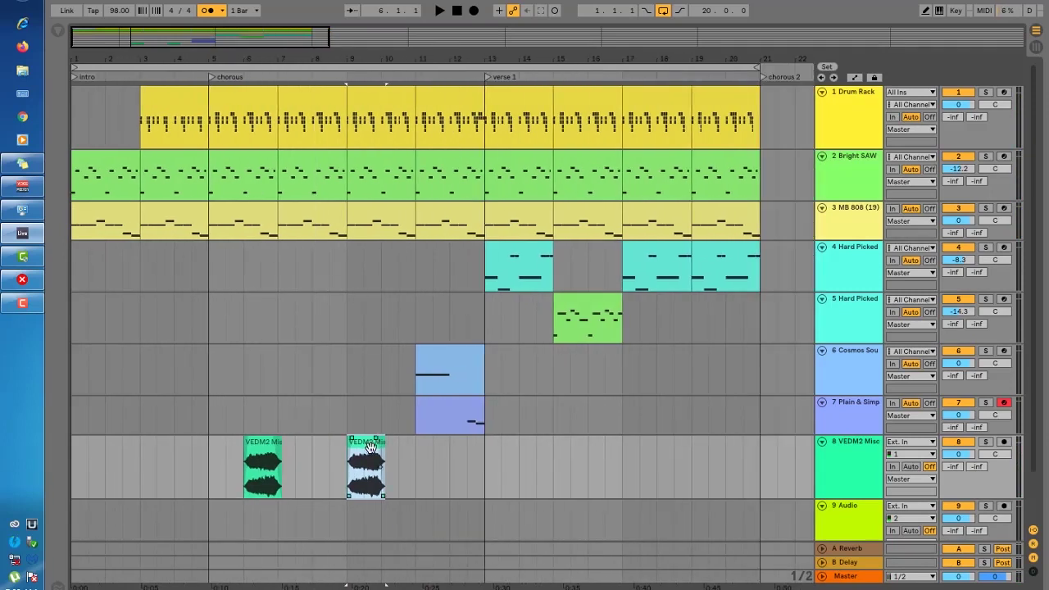
left_click_drag(368, 447, 505, 457)
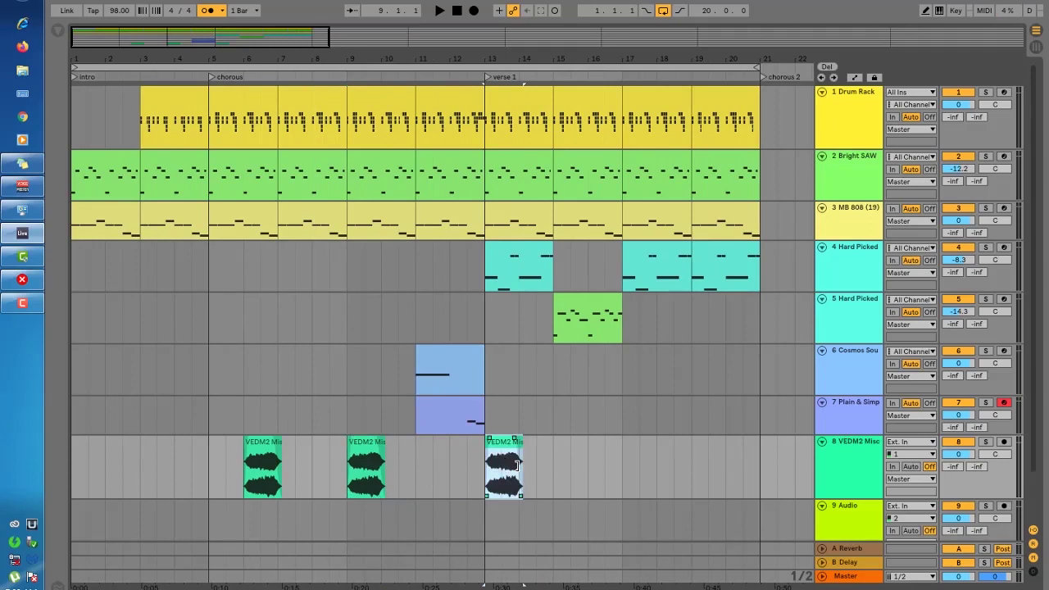
key("space")
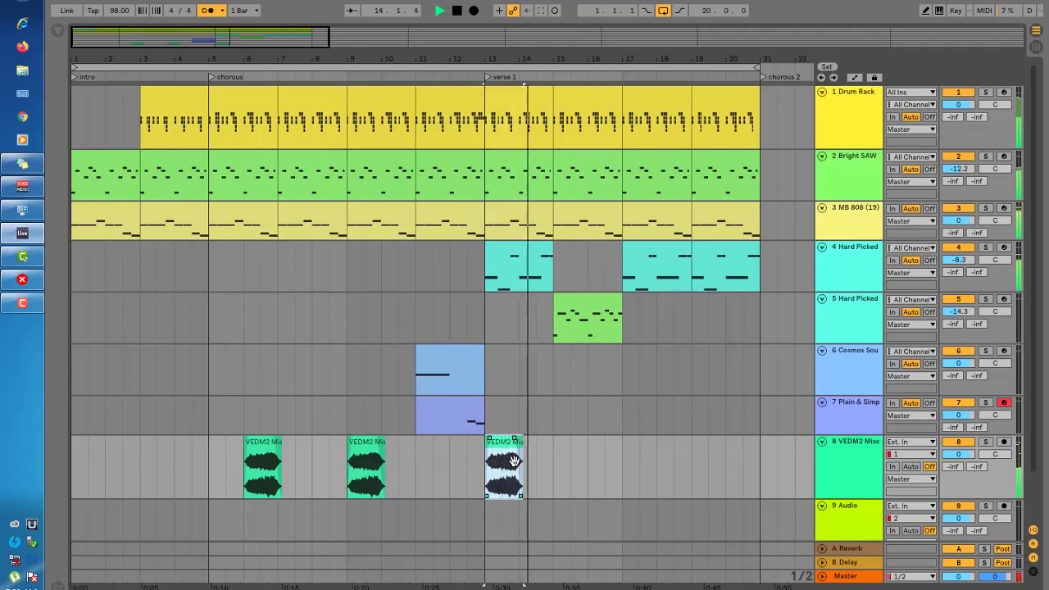
key("space")
left_click_drag(513, 460, 641, 473)
key("space")
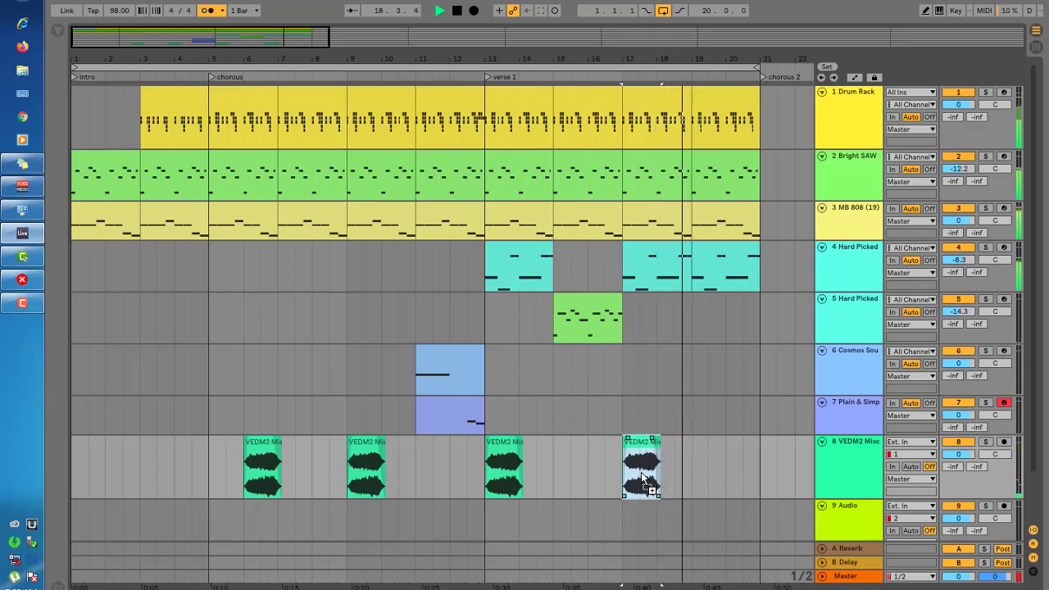
key("space")
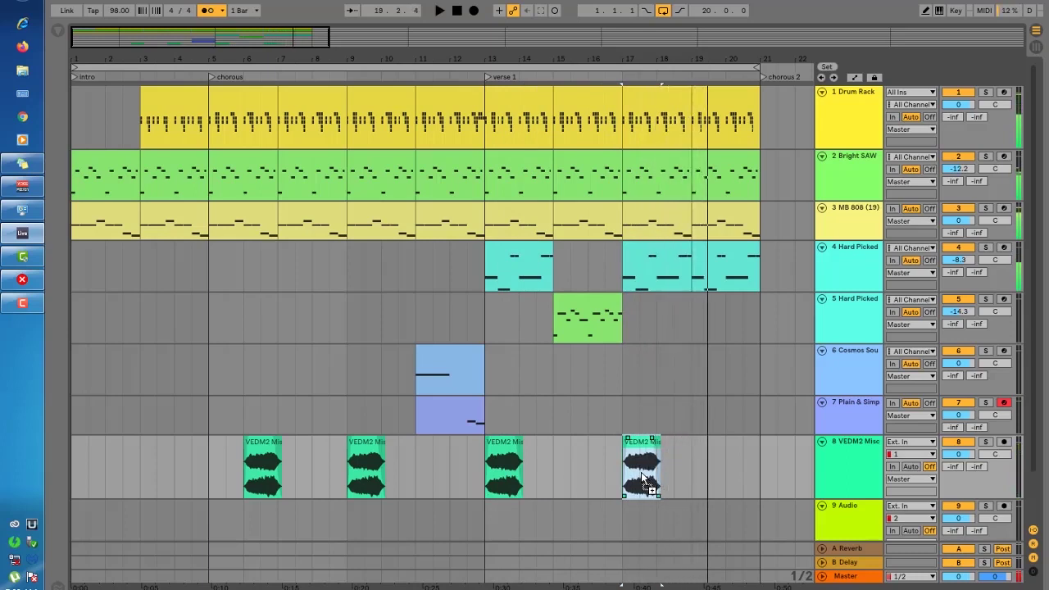
Select audio track 9, show the browser and expand the VEDM2 Brass Stabs folder within VEDM2 Synth.
scroll(447, 443, "down", 1)
left_click(855, 464)
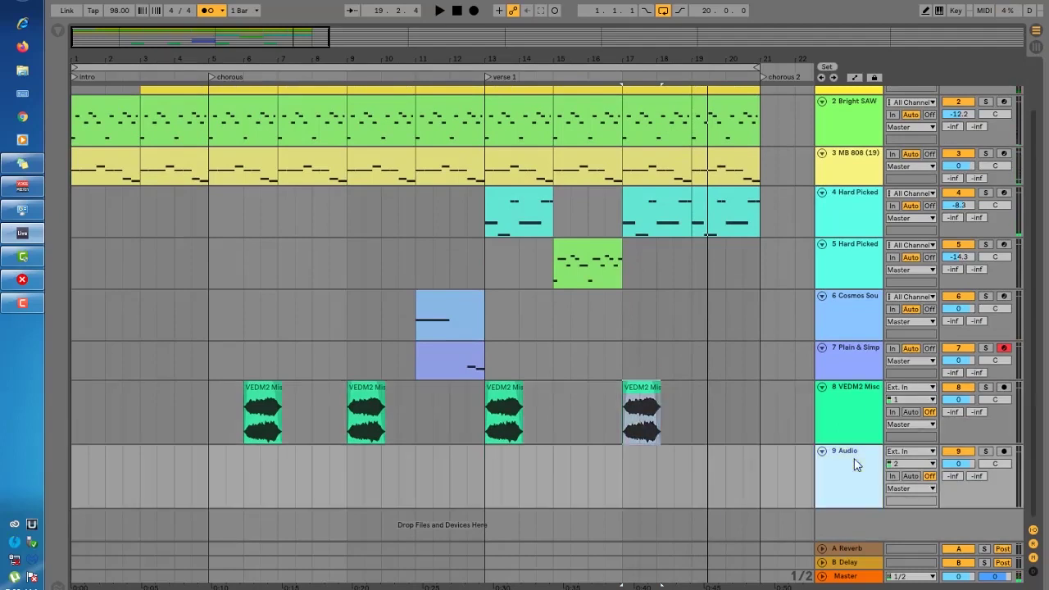
left_click_drag(142, 37, 163, 54)
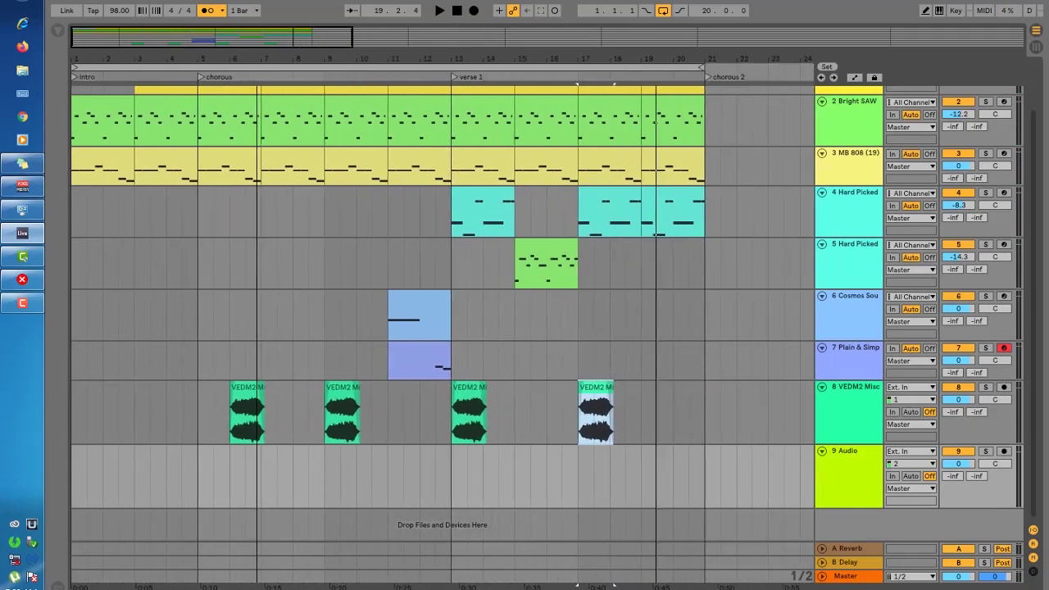
left_click(52, 30)
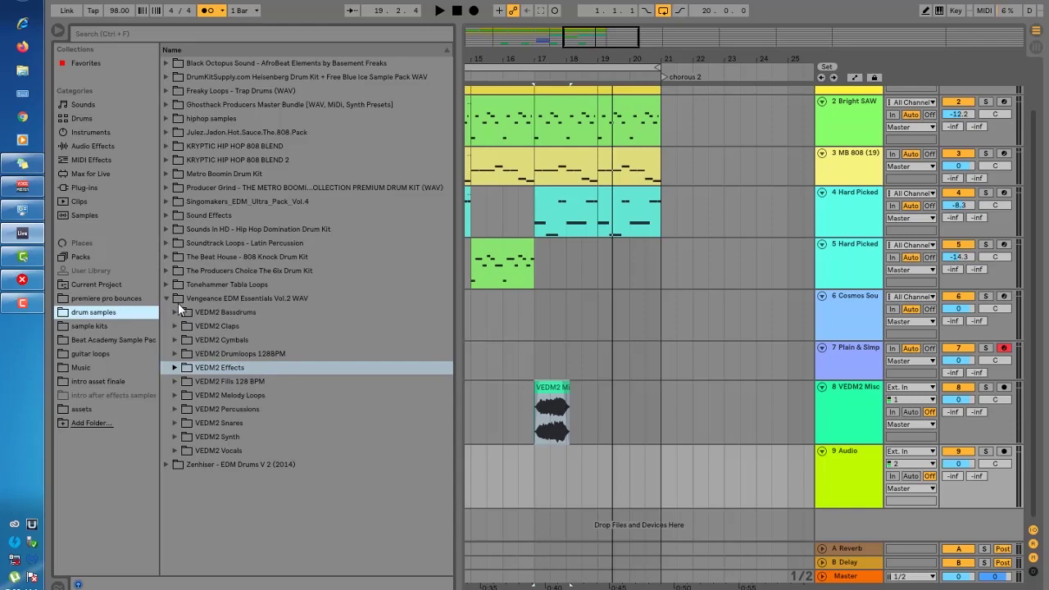
left_click(213, 450)
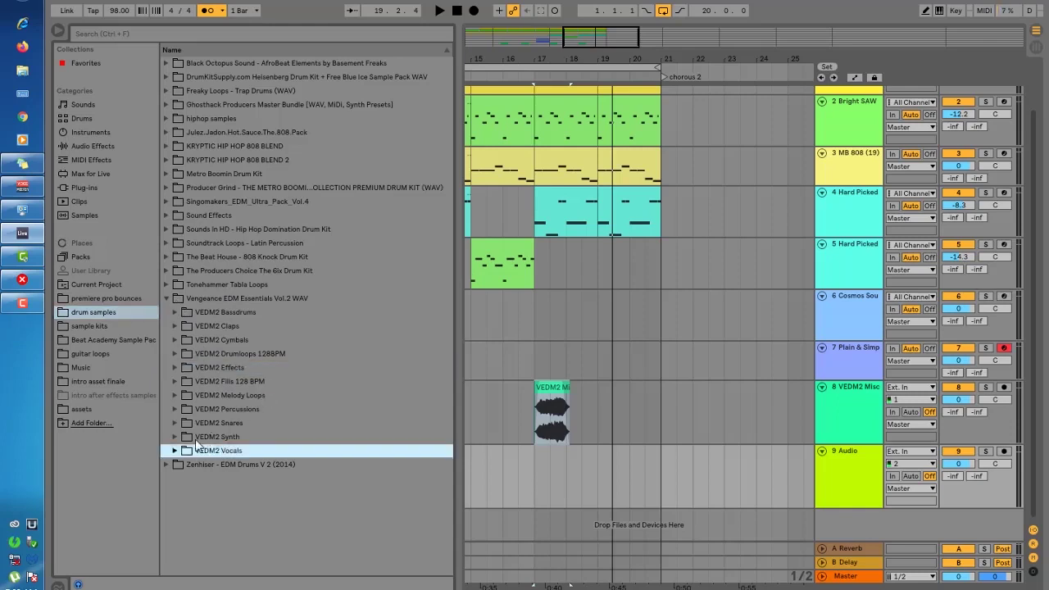
left_click(223, 436)
left_click(174, 439)
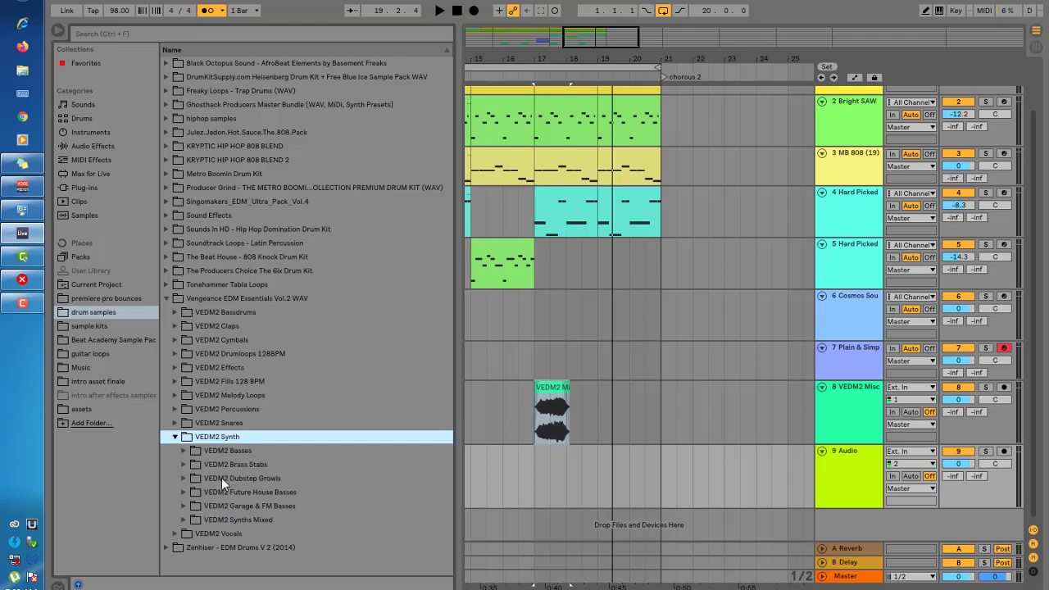
left_click(181, 463)
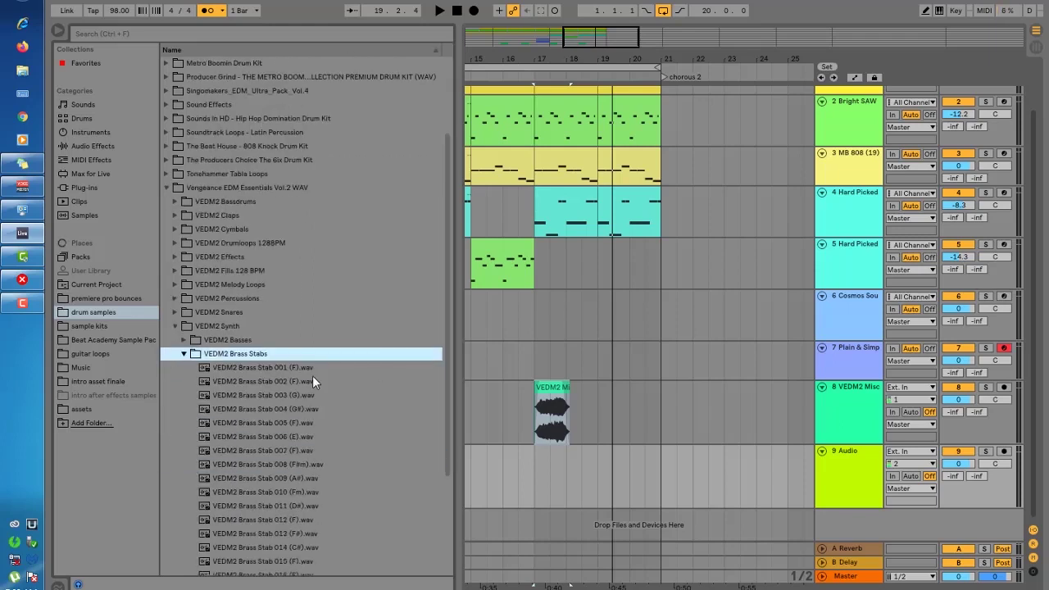
Audition VEDM2 Brass Stab samples 003, 005, 006, 015, 019 and 020.
left_click(269, 392)
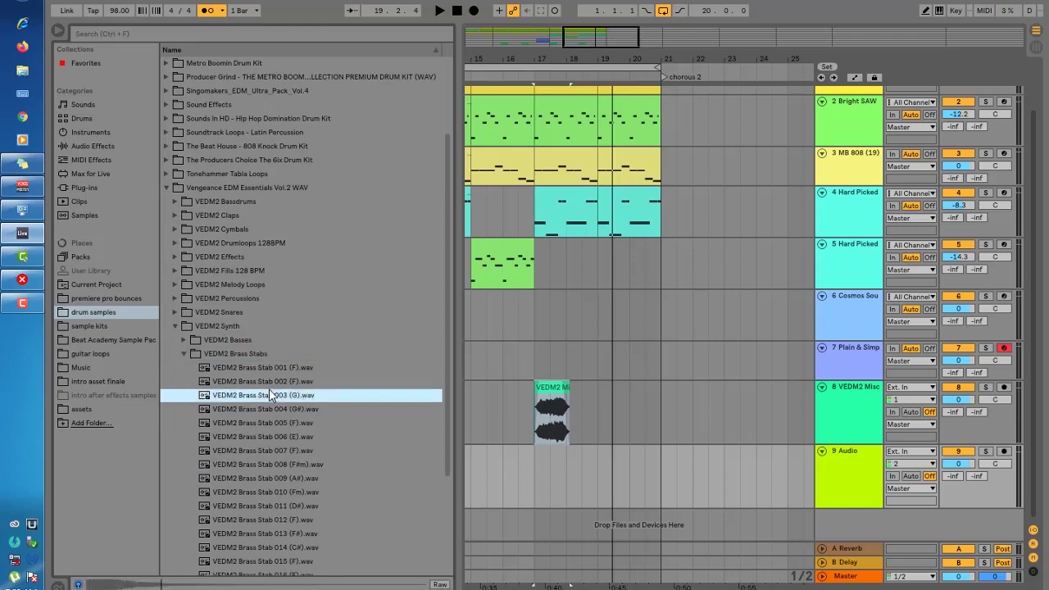
left_click(267, 420)
left_click(267, 437)
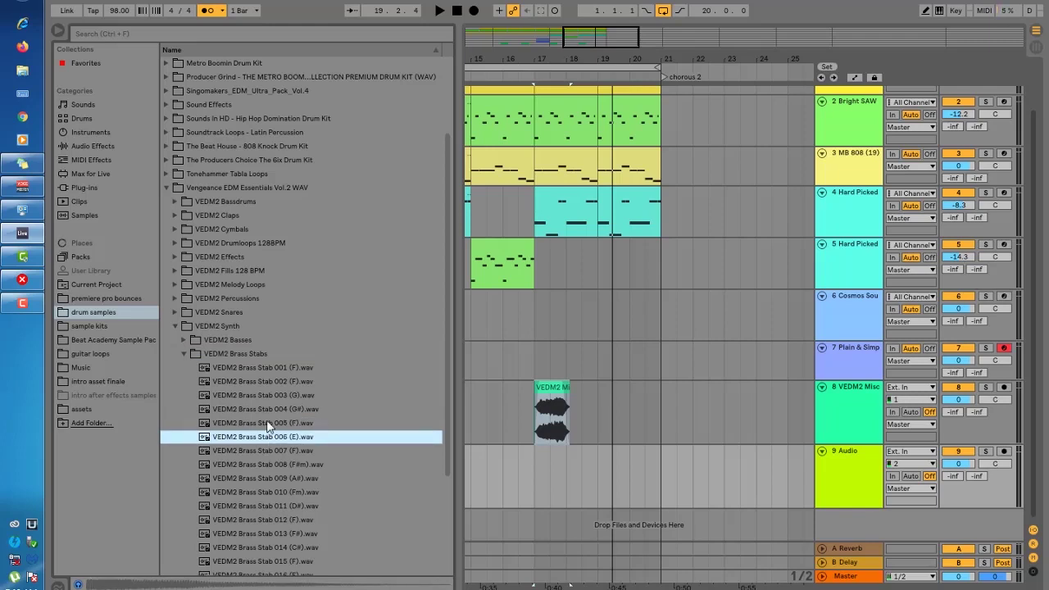
scroll(266, 422, "down", 5)
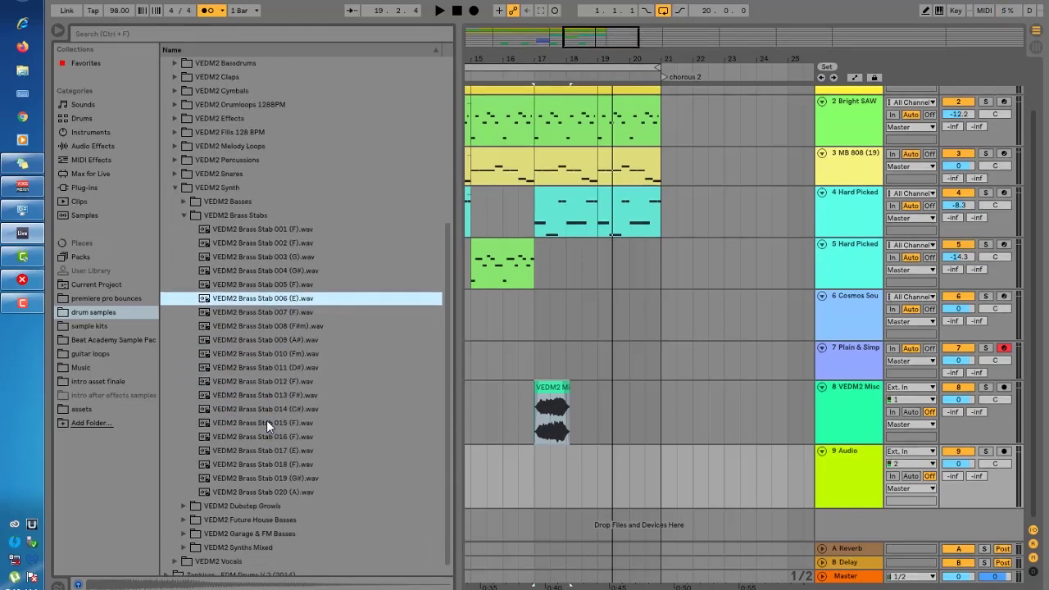
scroll(266, 419, "down", 1)
left_click(267, 416)
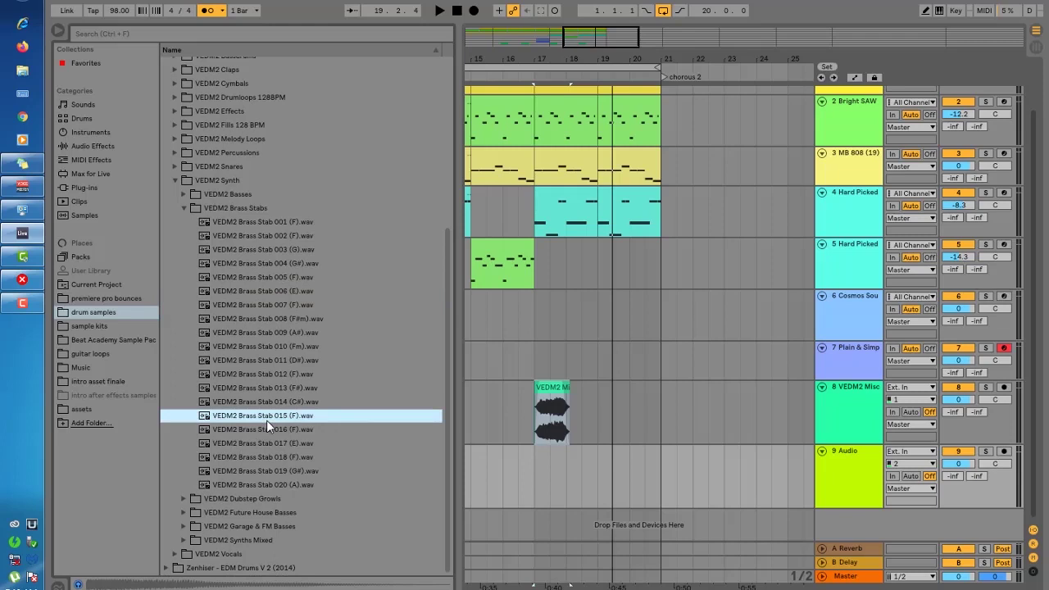
left_click(270, 472)
left_click(283, 484)
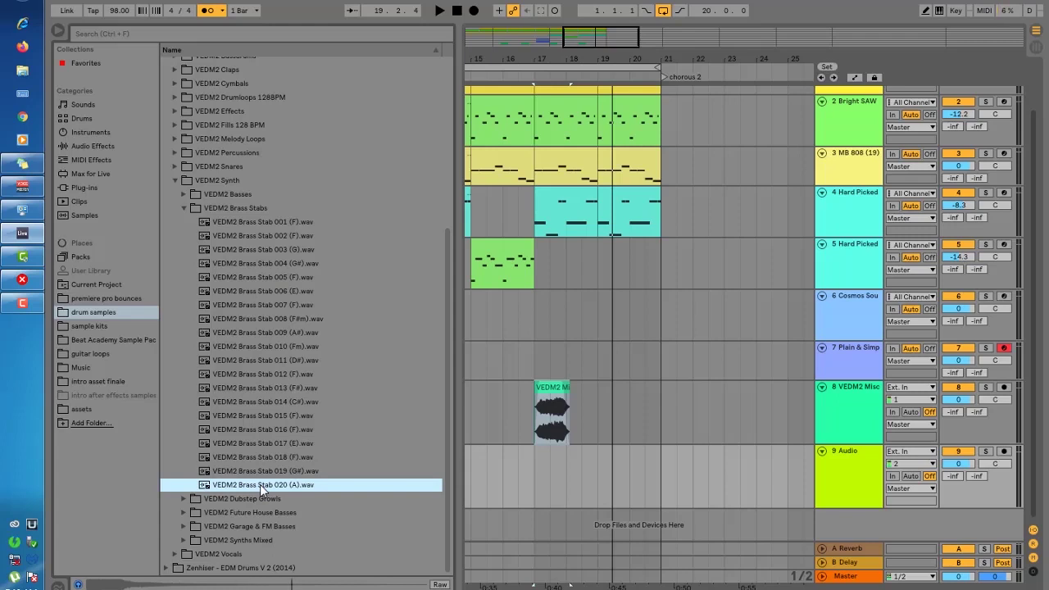
Place VEDM2 Brass Stab 020 (A).wav on audio track 9 at bar 7 and hide the browser.
left_click_drag(260, 485, 571, 491)
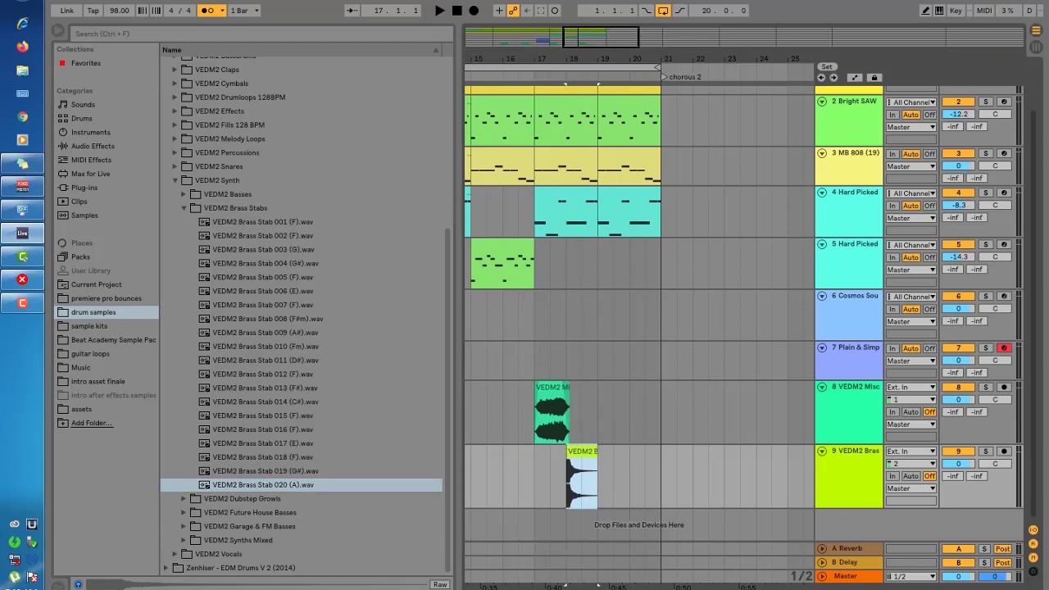
left_click(56, 31)
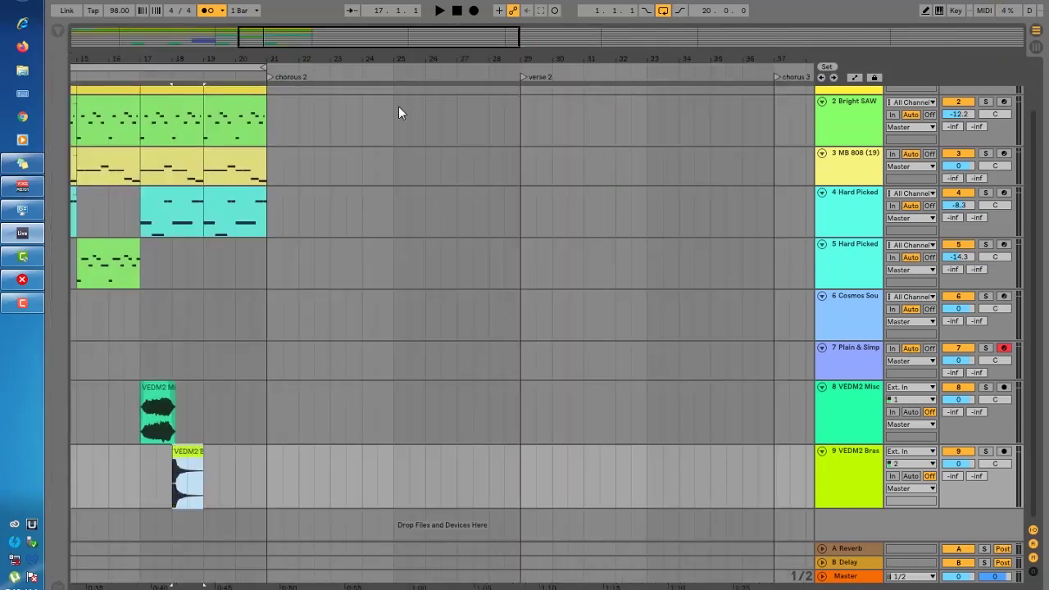
left_click_drag(377, 51, 221, 69)
left_click_drag(641, 470, 289, 477)
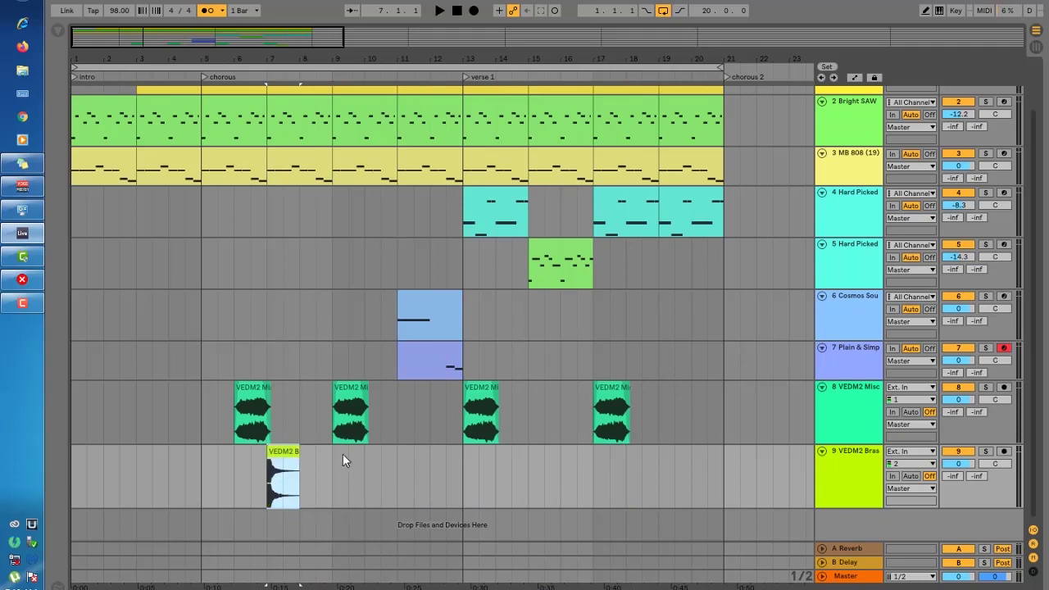
Lower the brass stab track's volume to -17.1 dB while playing repeatedly from bar 6.
left_click(230, 471)
key("space")
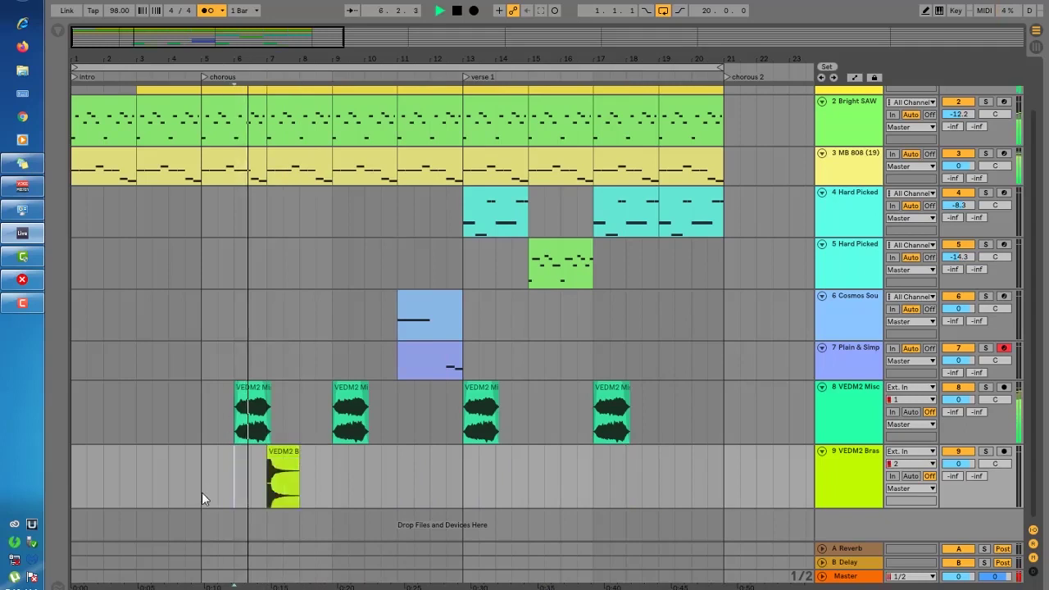
key("space")
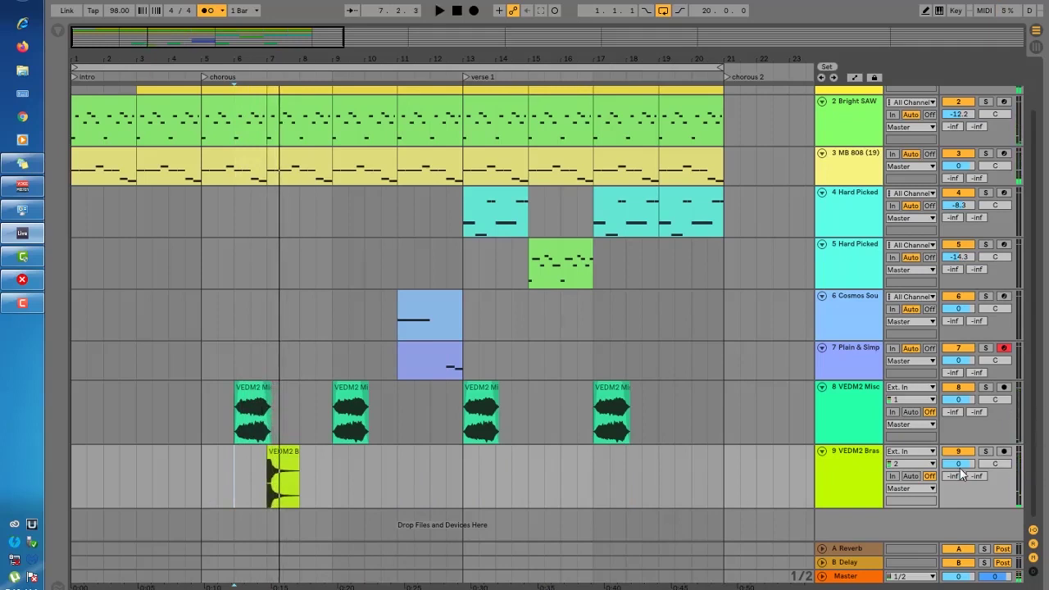
key("space")
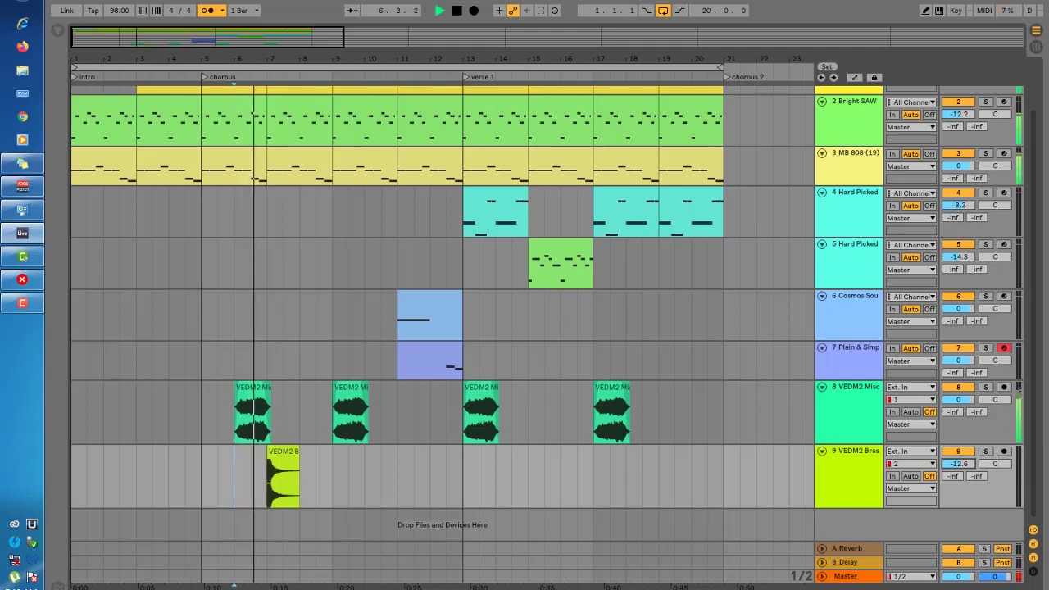
left_click_drag(957, 463, 957, 492)
key("space")
key("space")
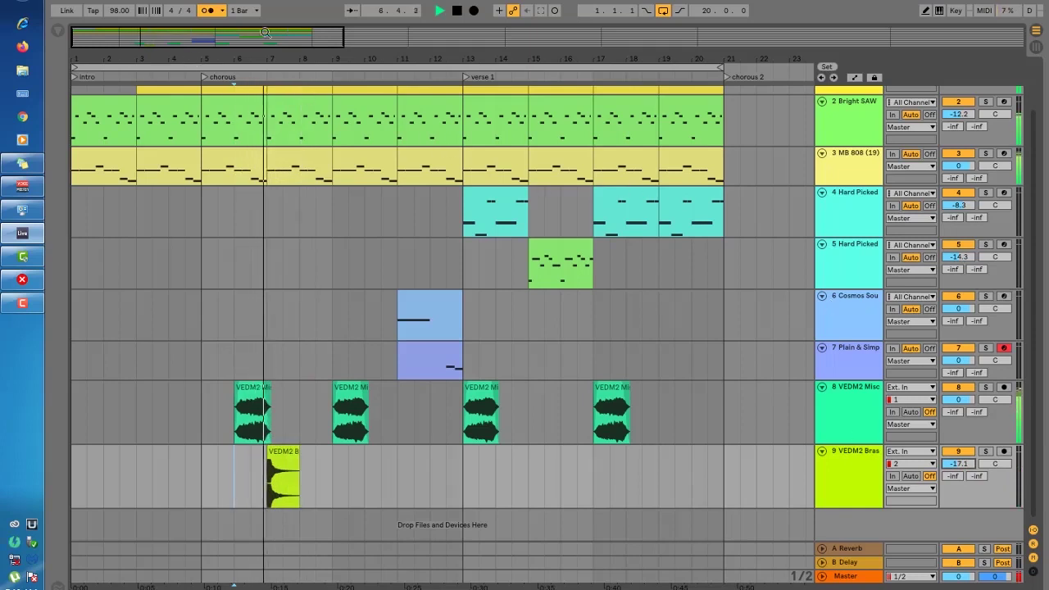
left_click_drag(264, 32, 180, 330)
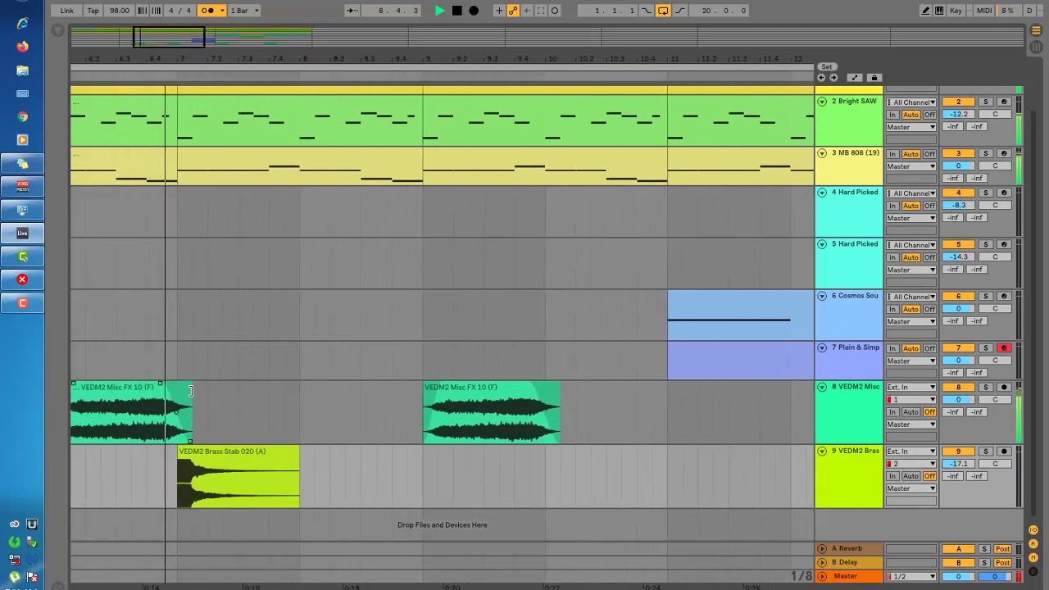
Try ending the first VEDM2 Misc FX 10 clip at bar 7, restore its length and play the transition into the brass stab.
left_click_drag(190, 391, 178, 396)
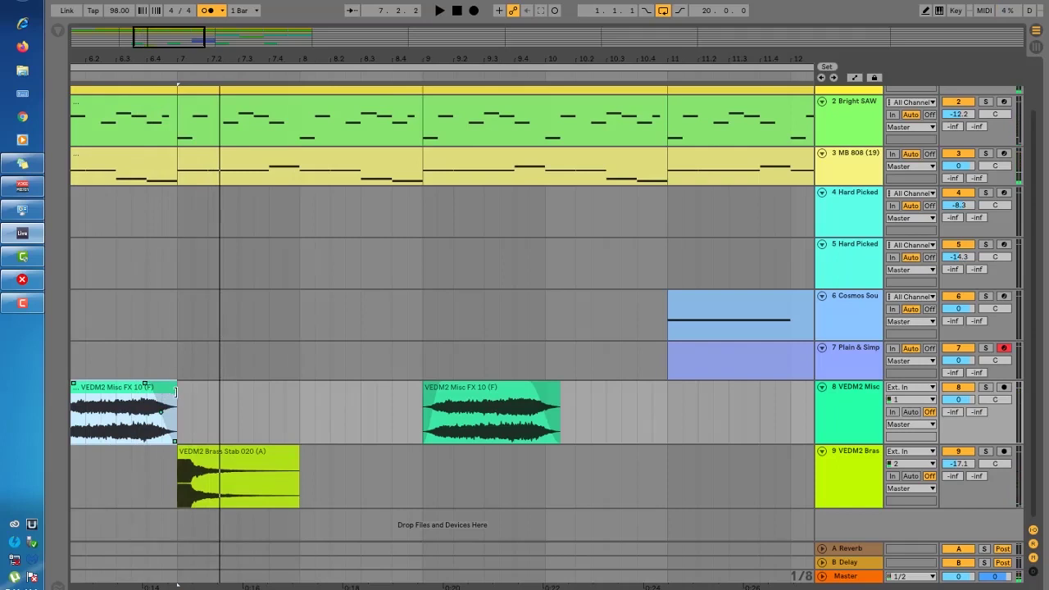
left_click_drag(175, 392, 190, 400)
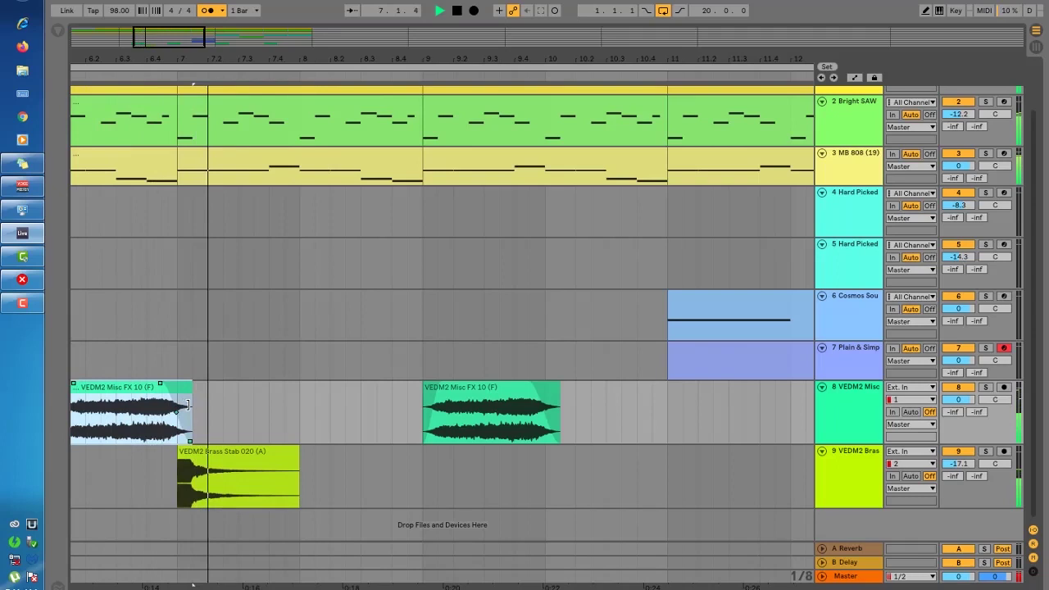
key("space")
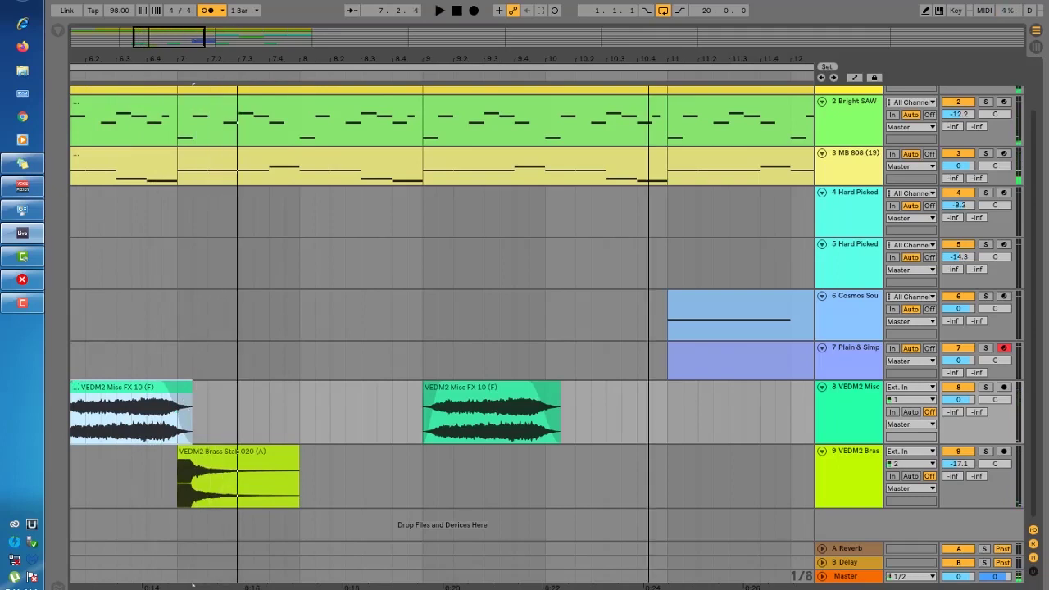
left_click_drag(198, 31, 197, 26)
key("space")
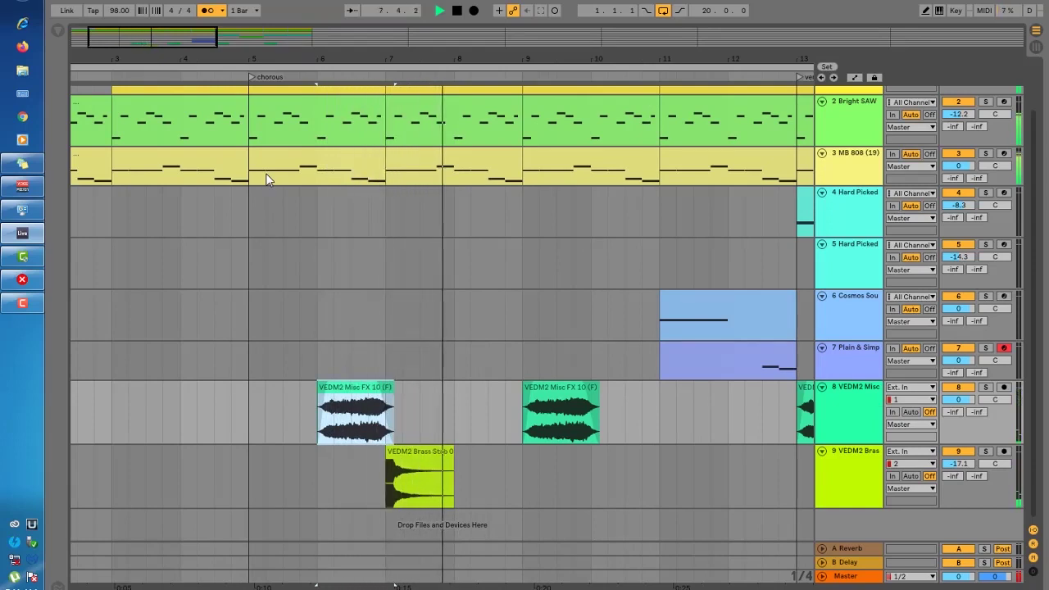
key("space")
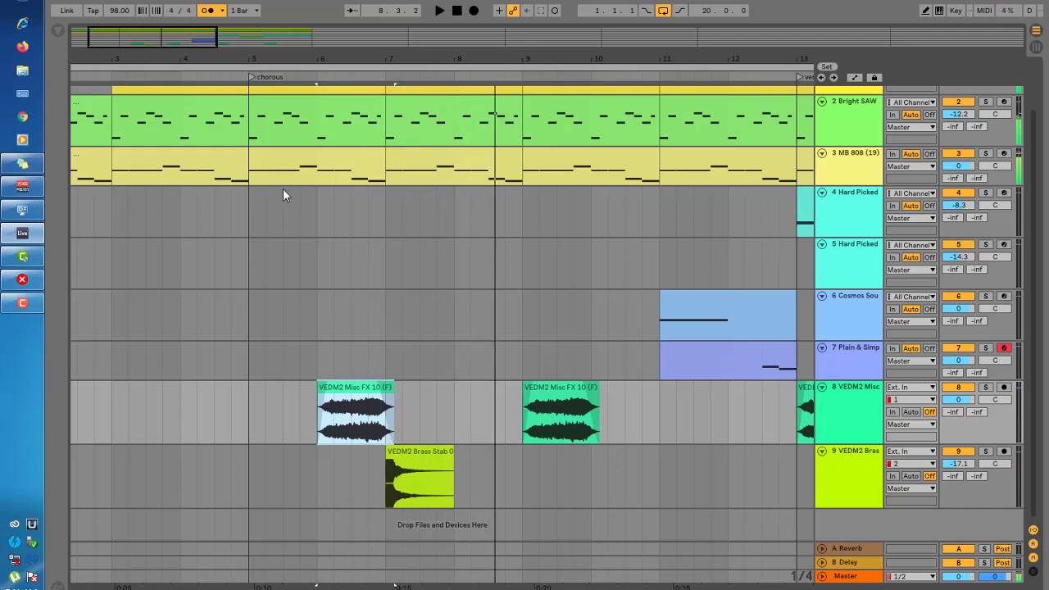
Copy the VEDM2 Brass Stab 020 clip on track 9 from bar 7 to bar 8.3 and play the copy.
left_click(419, 463)
left_click_drag(419, 466, 529, 471)
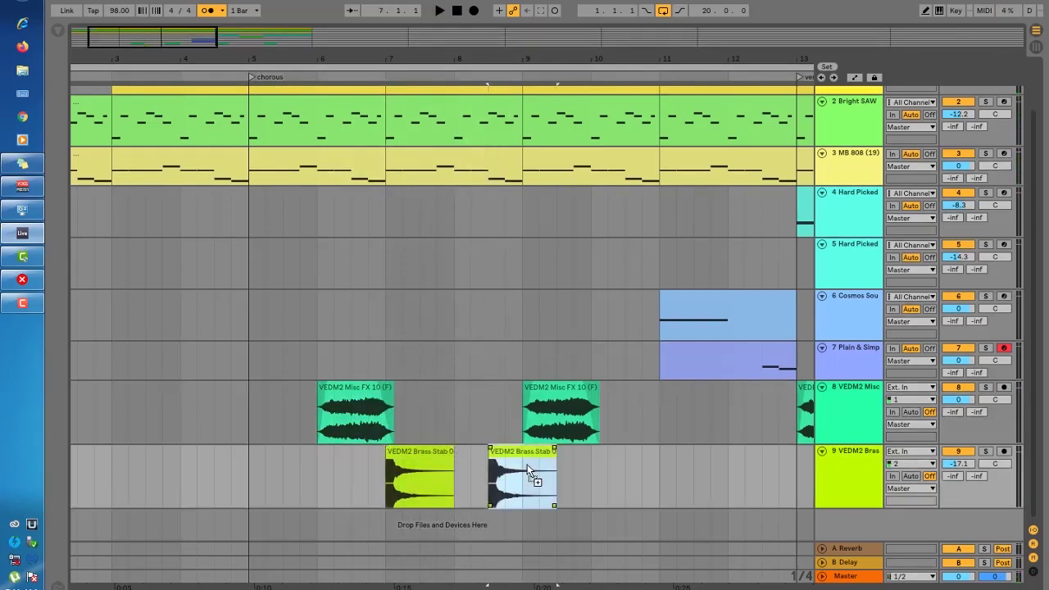
key("space")
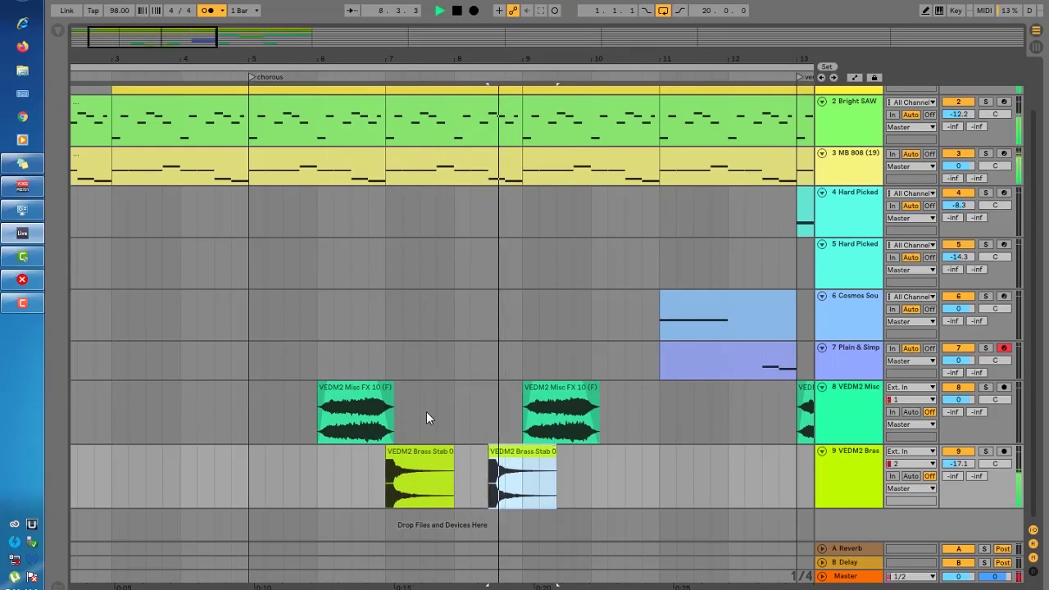
key("space")
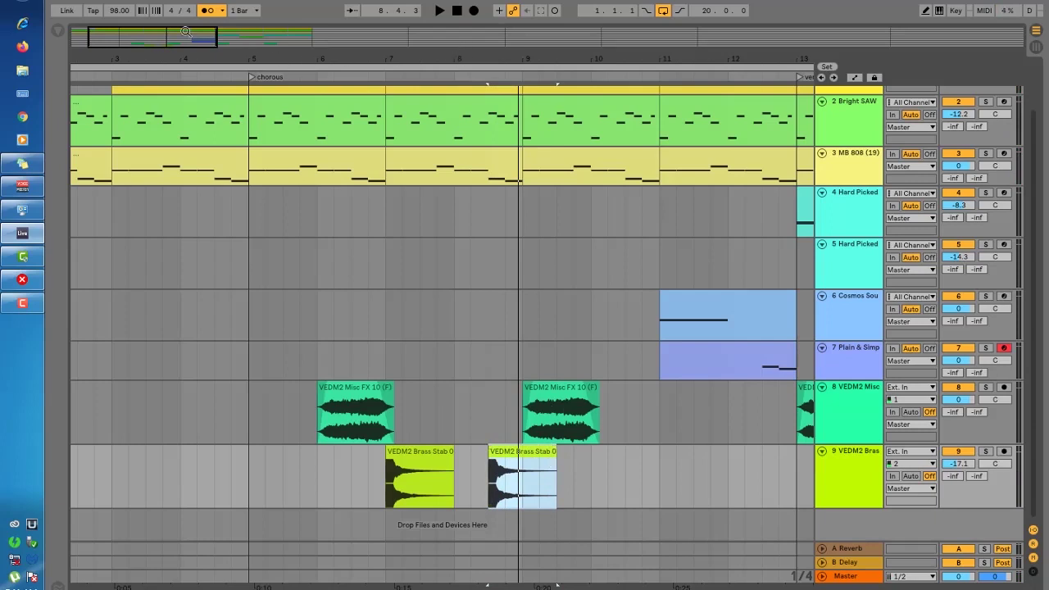
Shorten the copied brass stab at bar 8.3 to one beat, duplicate it directly behind itself and play the result.
left_click_drag(186, 32, 237, 104)
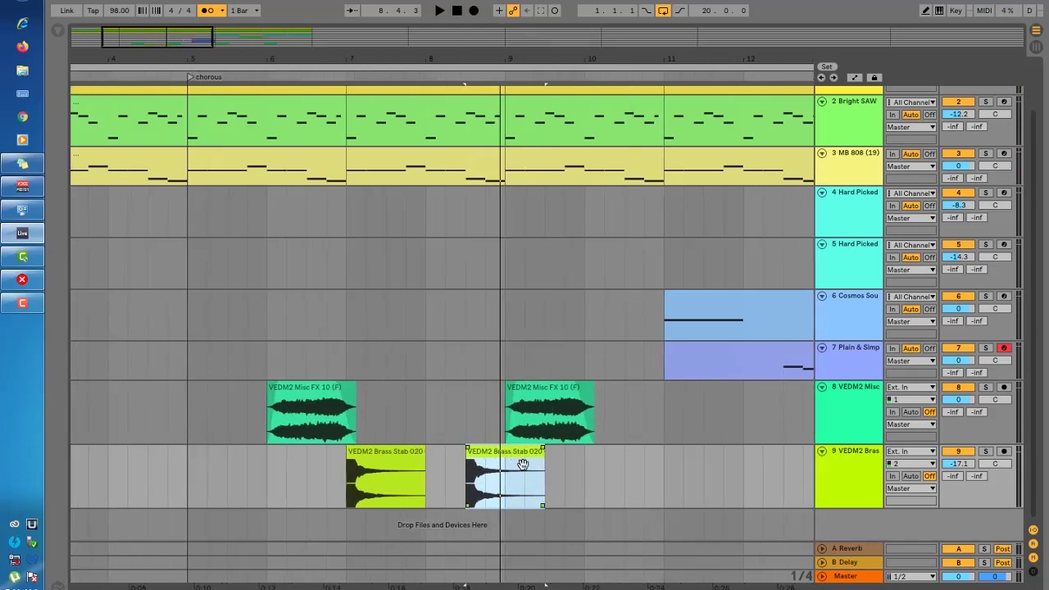
left_click_drag(539, 465, 485, 466)
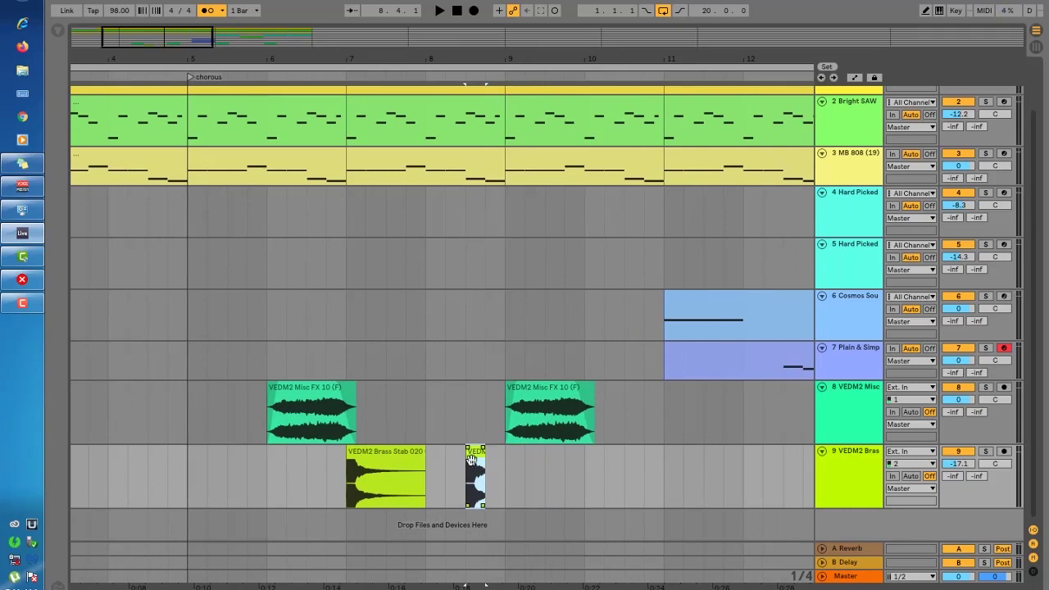
key("ctrl+d")
key("space")
left_click(447, 485)
key("space")
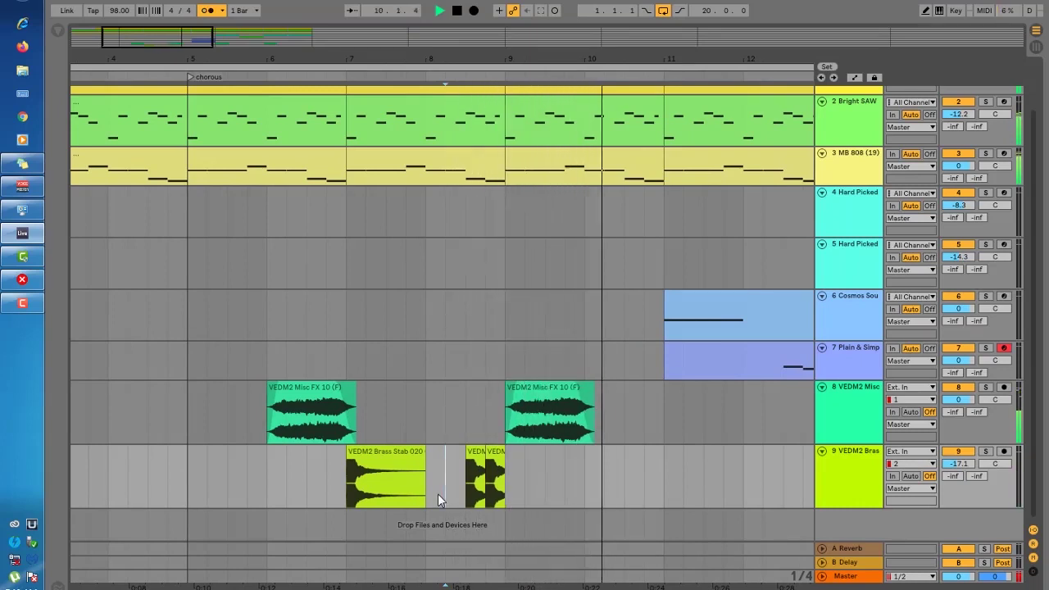
key("space")
key("space")
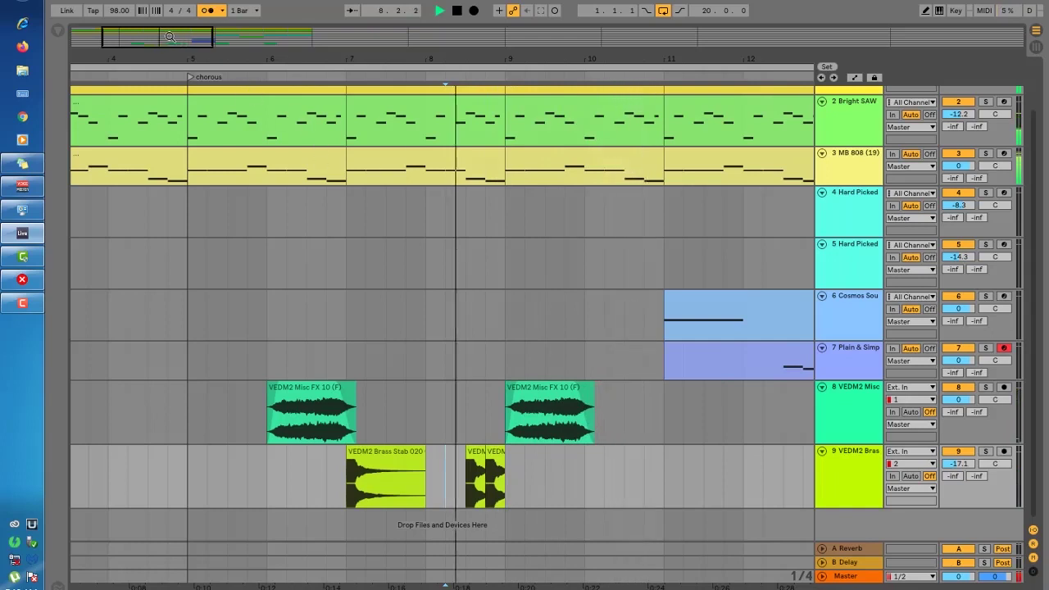
Copy the brass stab pattern from bars 7 to 9 to the start of verse 1 at bar 13 and play it.
key("minus")
key("minus")
key("minus")
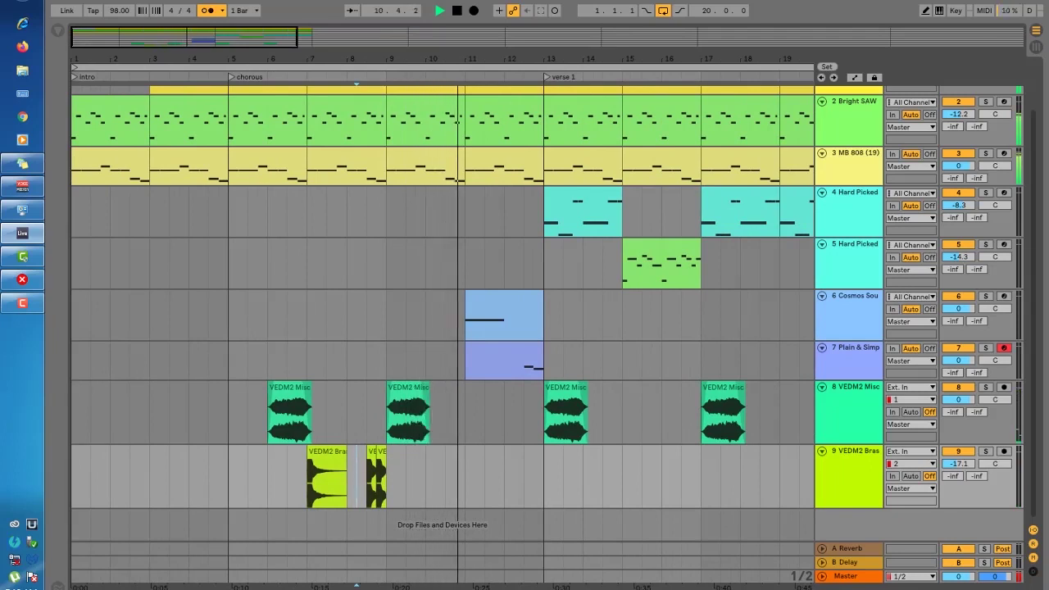
key("space")
key("space")
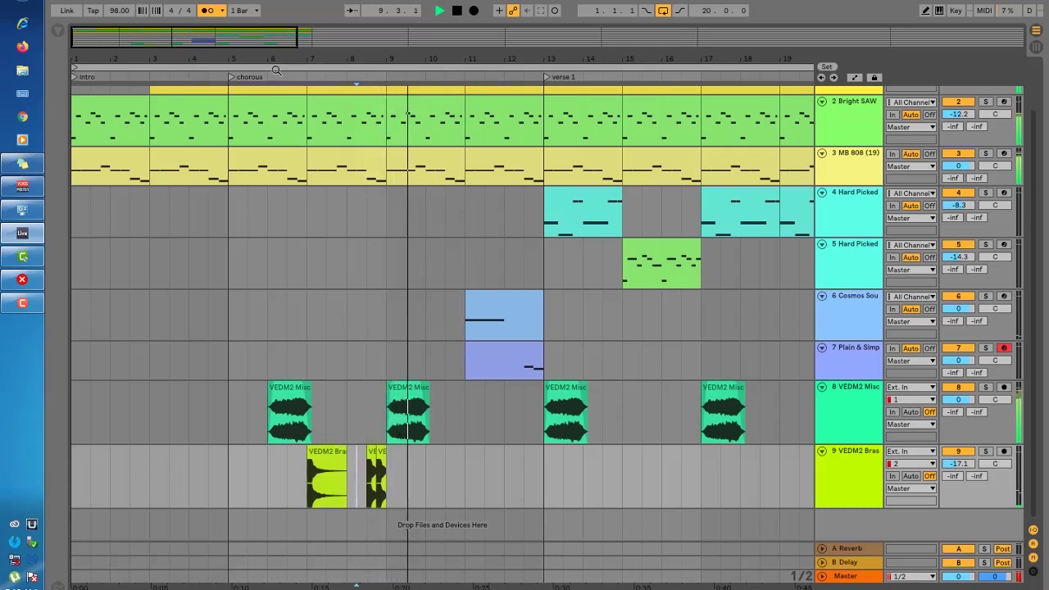
left_click_drag(315, 492, 389, 482)
key("space")
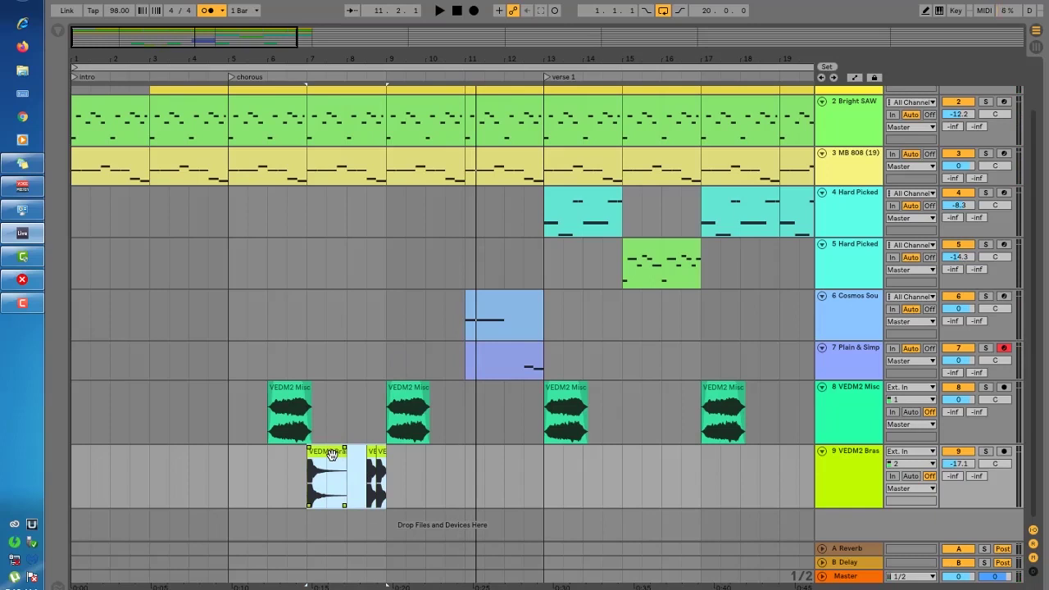
left_click_drag(331, 455, 578, 465)
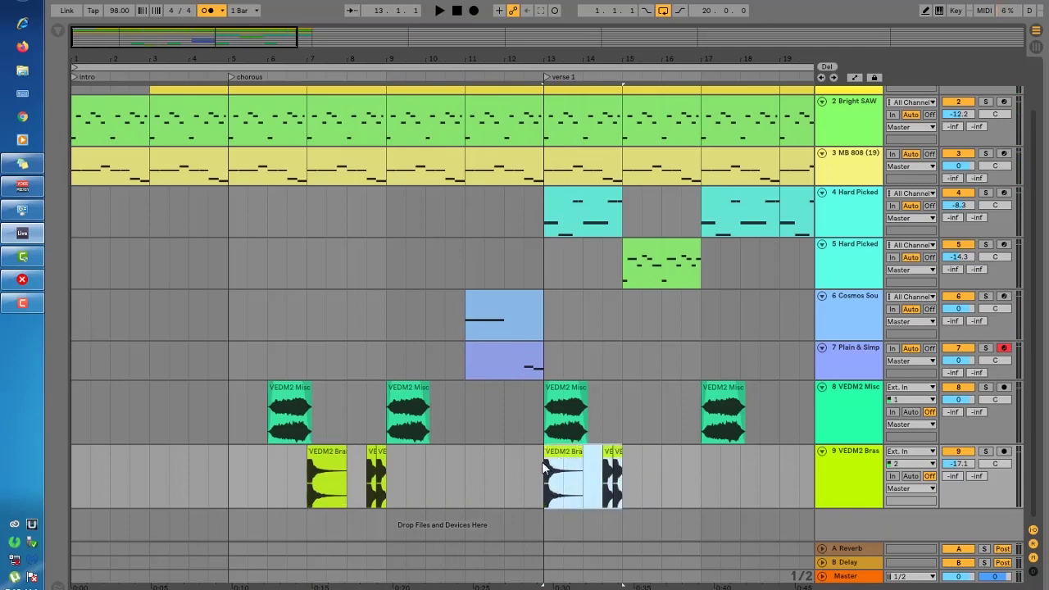
left_click(543, 462)
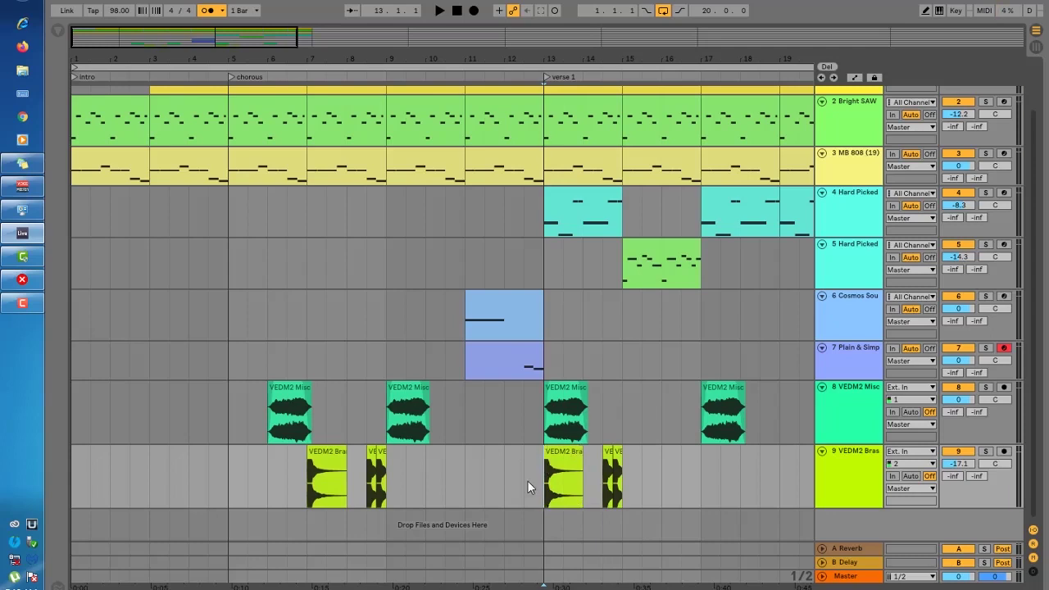
key("space")
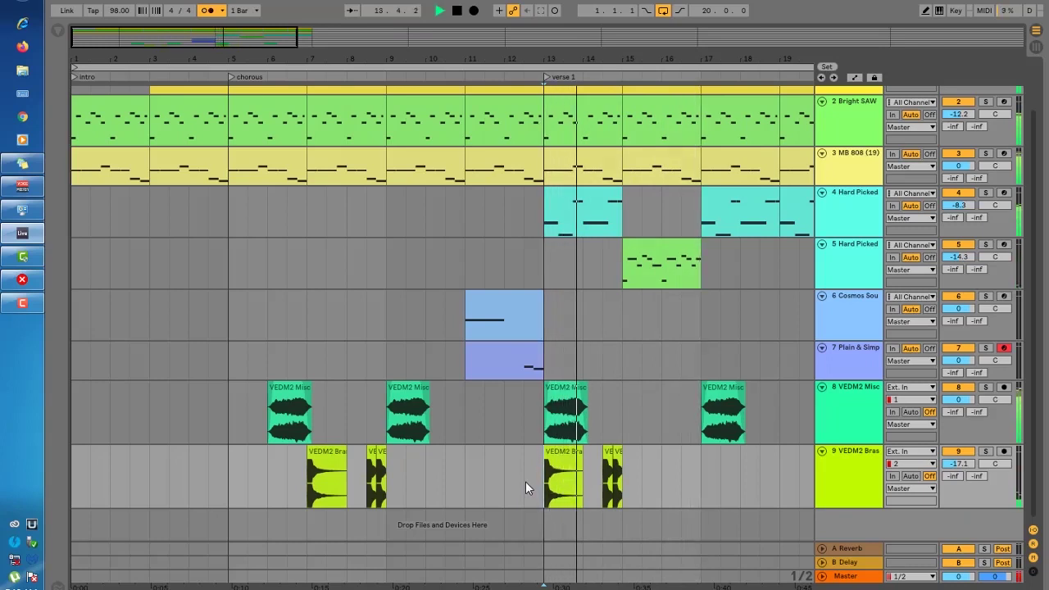
key("space")
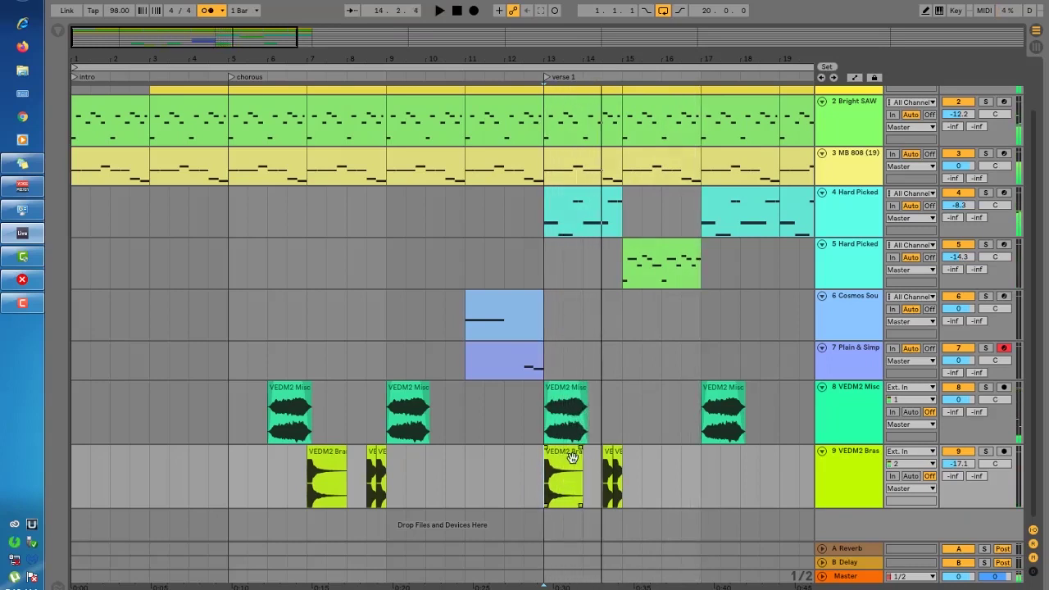
Try the verse 1 brass stab pattern one bar earlier at bar 12, move it back to bar 13 and play it.
left_click(601, 474)
left_click_drag(601, 475, 523, 447)
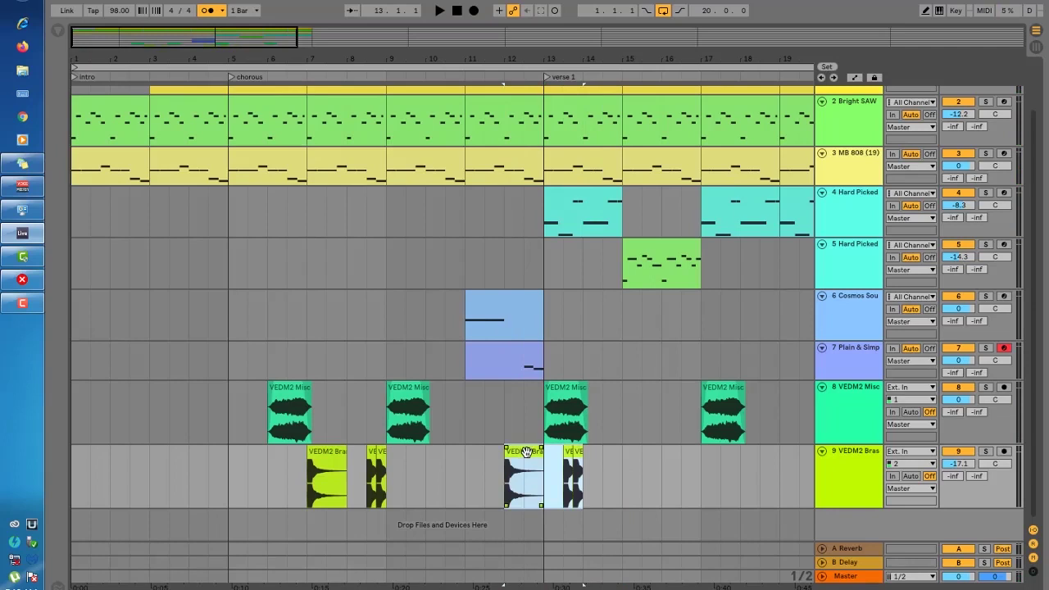
key("space")
key("space")
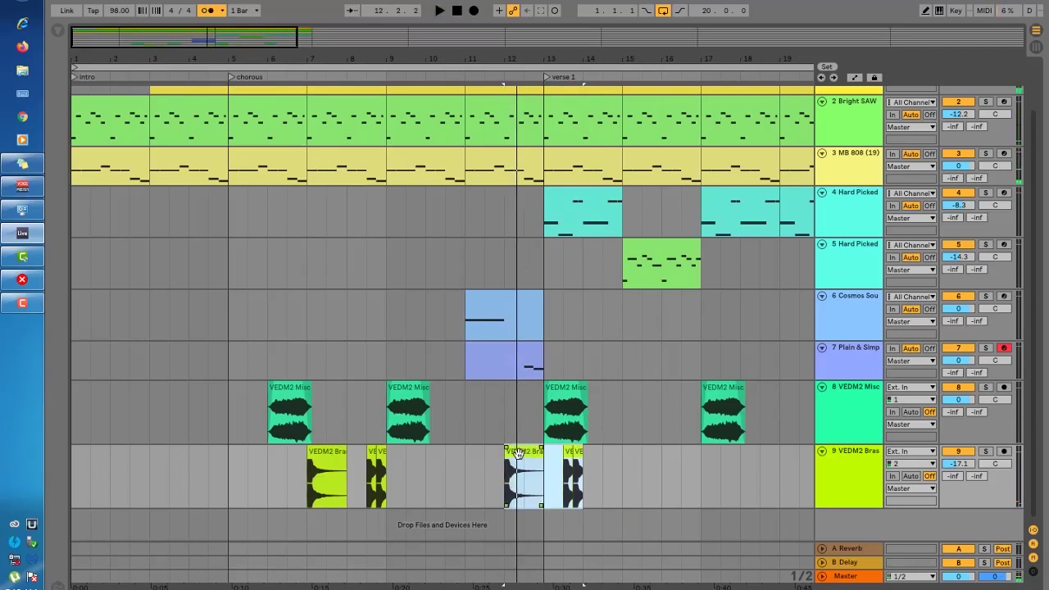
mouse_move(518, 453)
left_mouse_down()
mouse_move(504, 466)
mouse_move(567, 456)
mouse_move(557, 456)
left_mouse_up()
key("space")
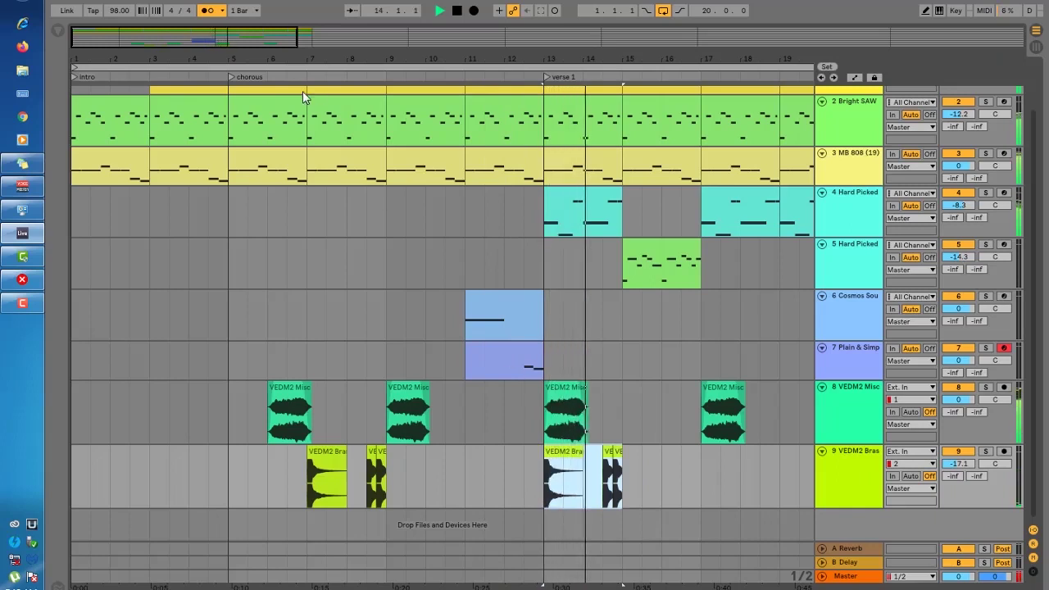
key("minus")
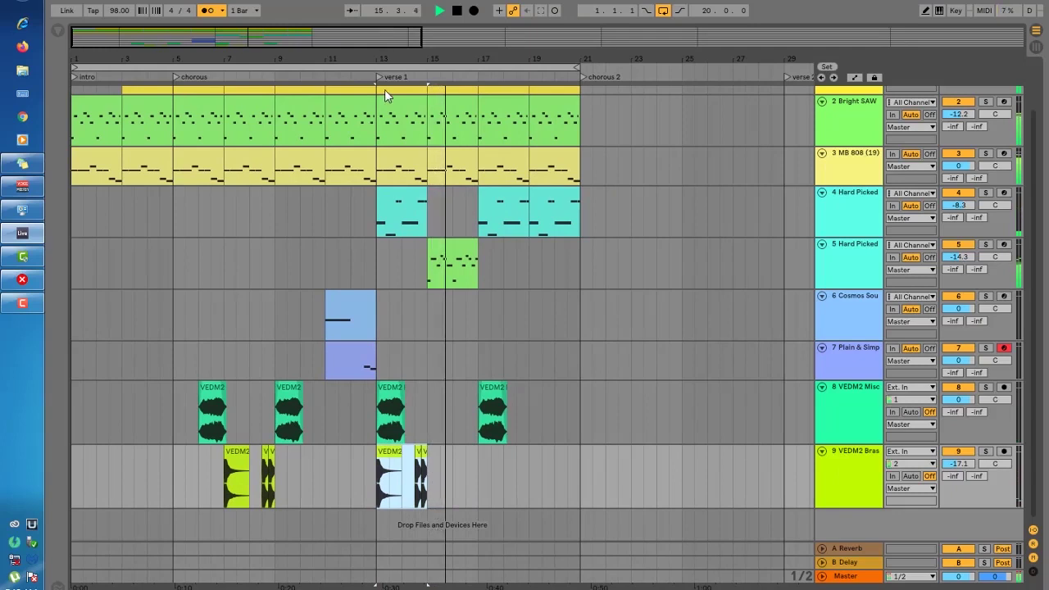
key("space")
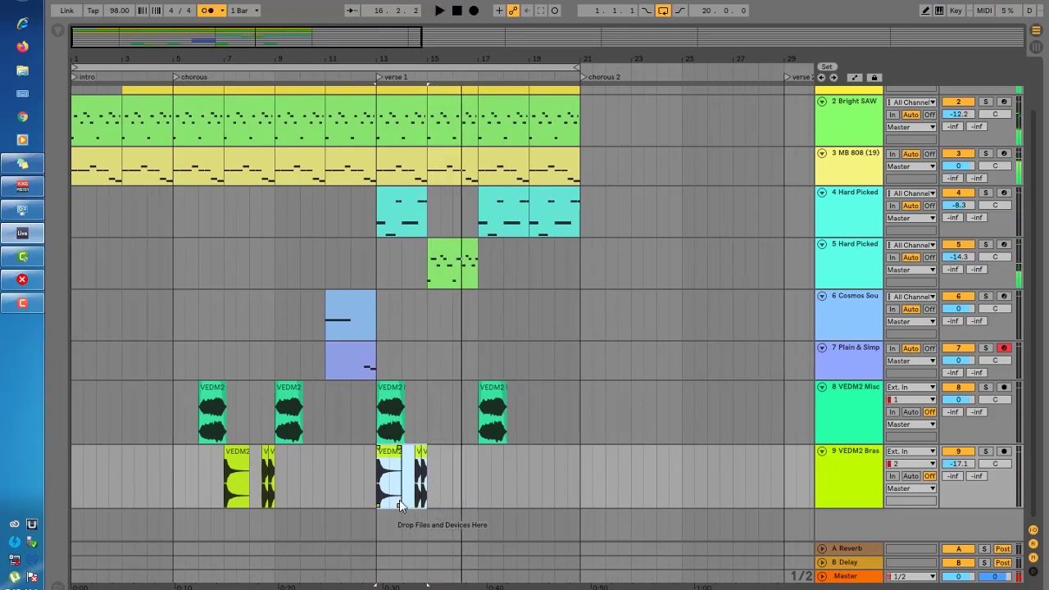
Duplicate the pair of short brass stabs at bar 14.3, place the copy at bar 16 and play it.
left_click(417, 456)
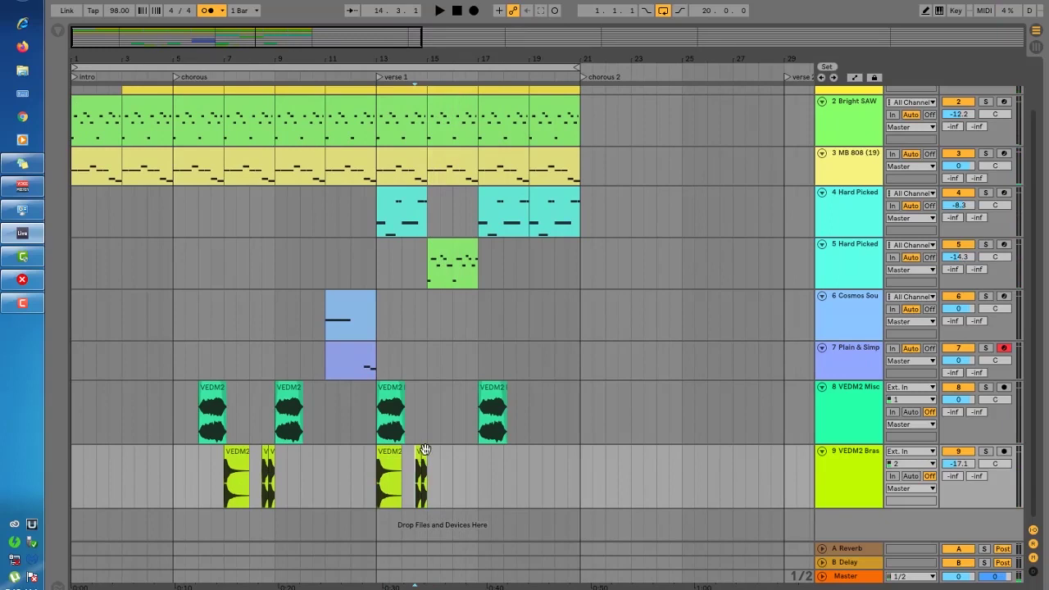
left_click_drag(433, 483, 412, 479)
left_click_drag(399, 36, 467, 479)
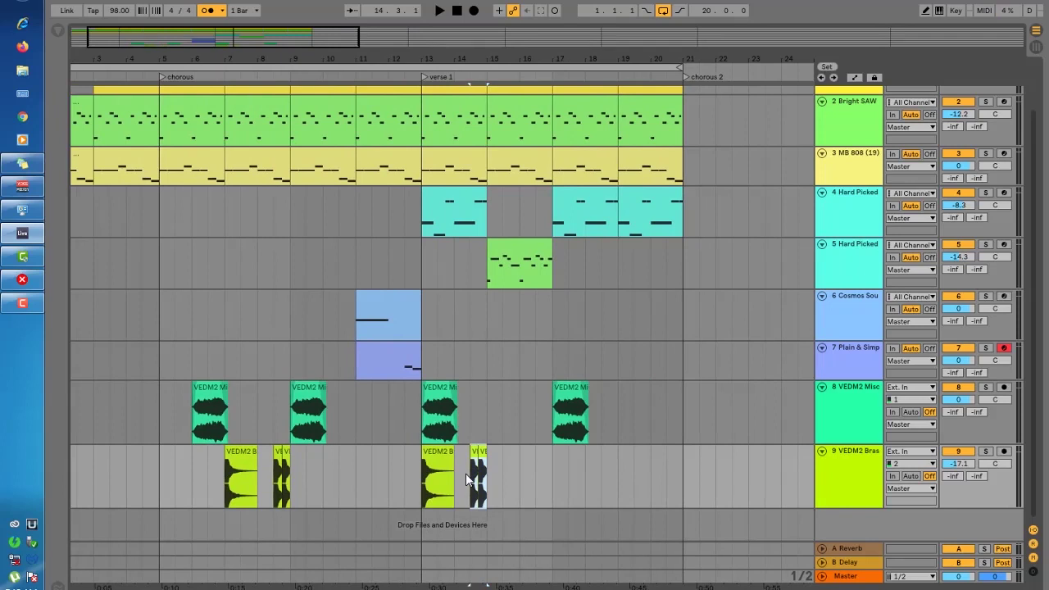
key("ctrl+d")
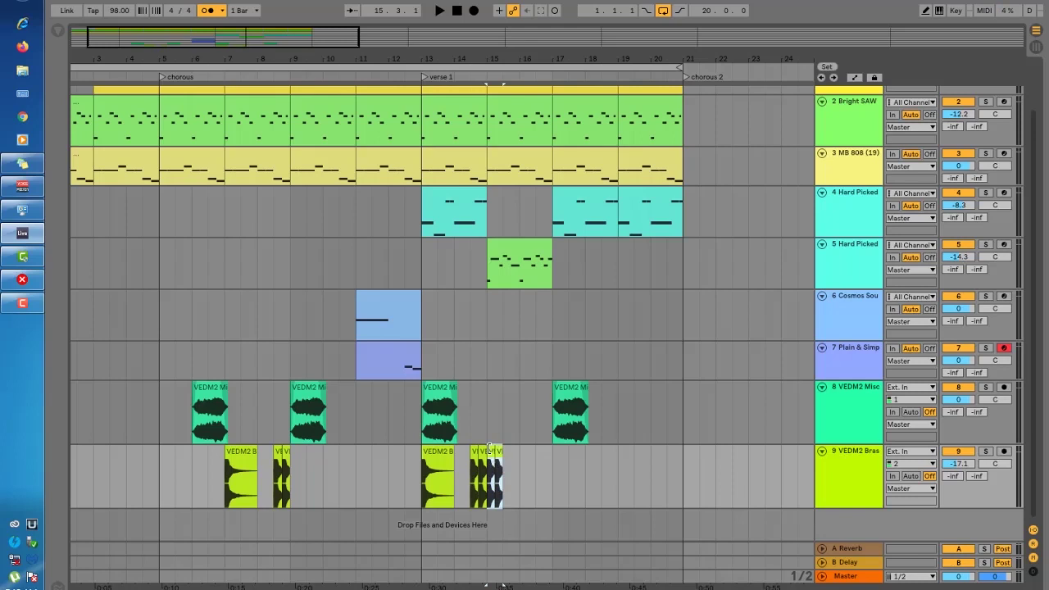
left_click_drag(496, 457, 528, 459)
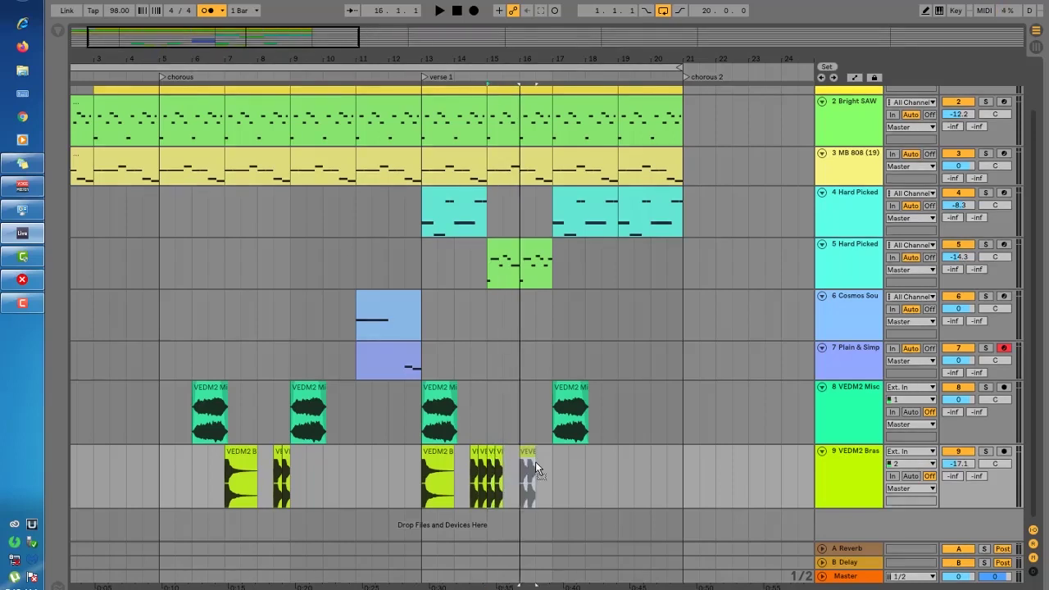
key("space")
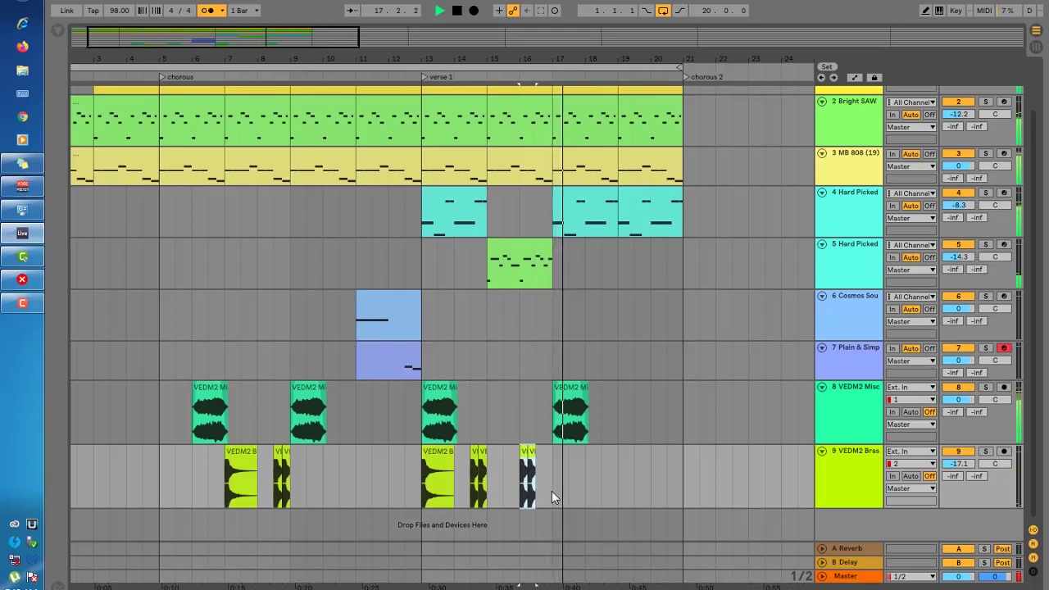
key("space")
Copy the verse 1 brass stab pattern to bar 17.3, shorten its first clip to half a bar and start that clip at bar 18.
left_click_drag(550, 492, 595, 483)
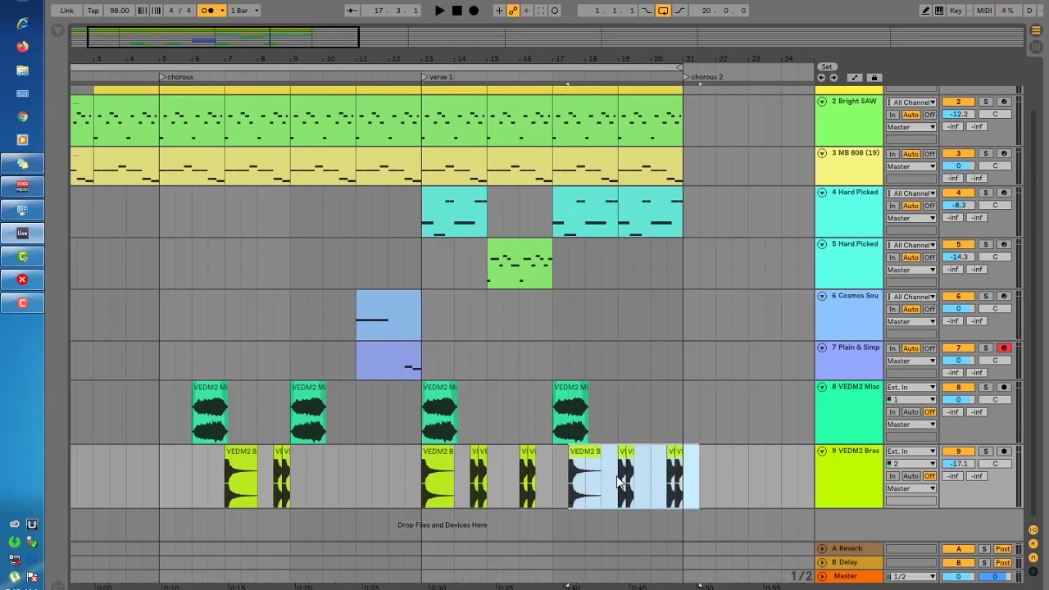
left_click(587, 451)
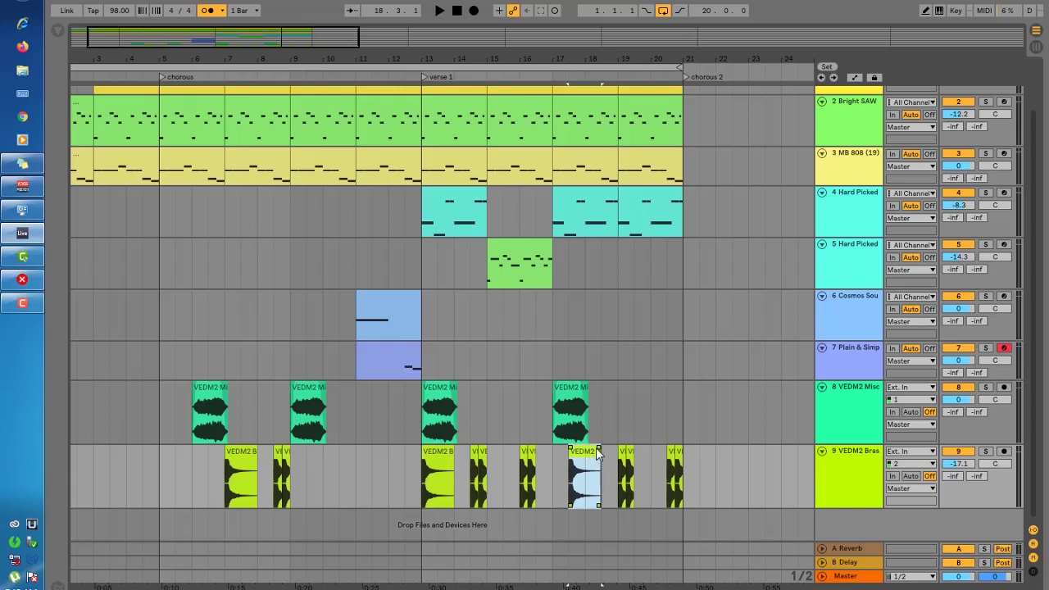
mouse_move(596, 470)
left_mouse_down()
mouse_move(588, 475)
mouse_move(594, 456)
left_mouse_up()
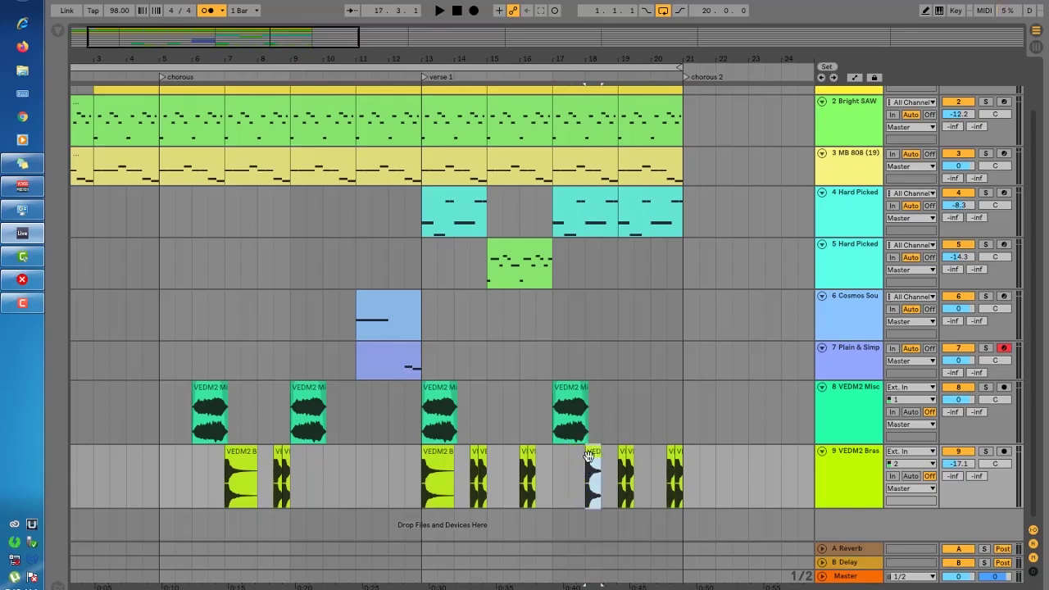
Play the brass stabs in the second half of verse 1 from bar 17 and show the arrangement from the intro past chorus 3.
left_click(550, 484)
key("space")
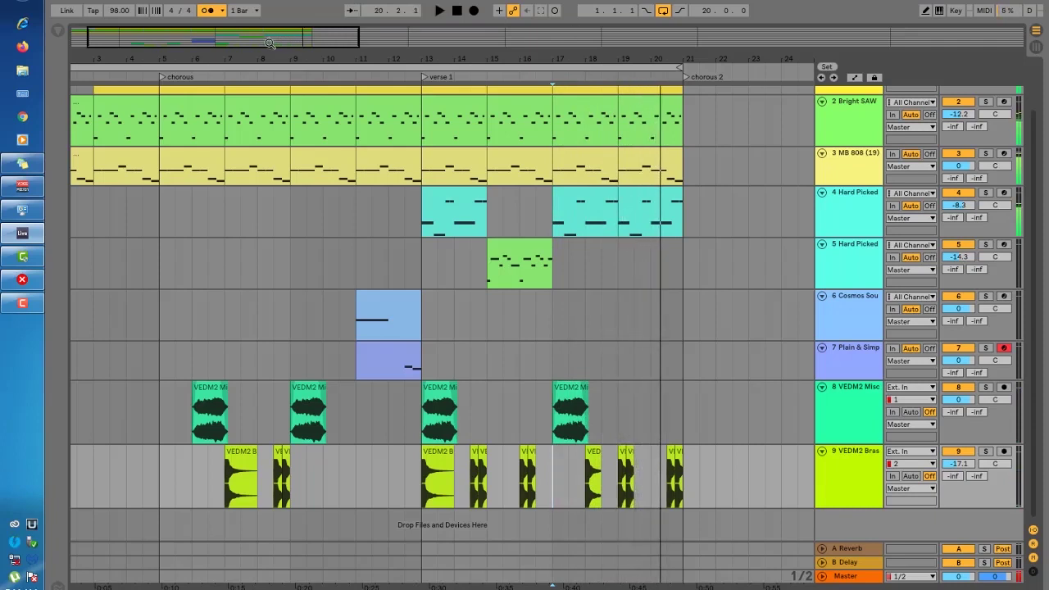
key("space")
key("plus")
key("minus")
key("space")
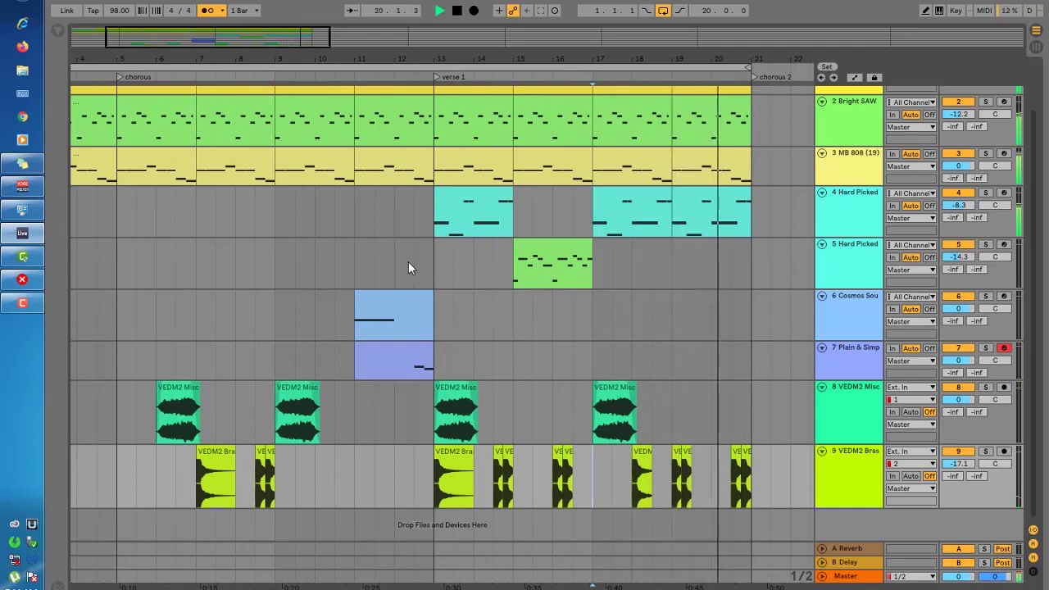
key("space")
left_click_drag(281, 41, 280, 46)
key("minus")
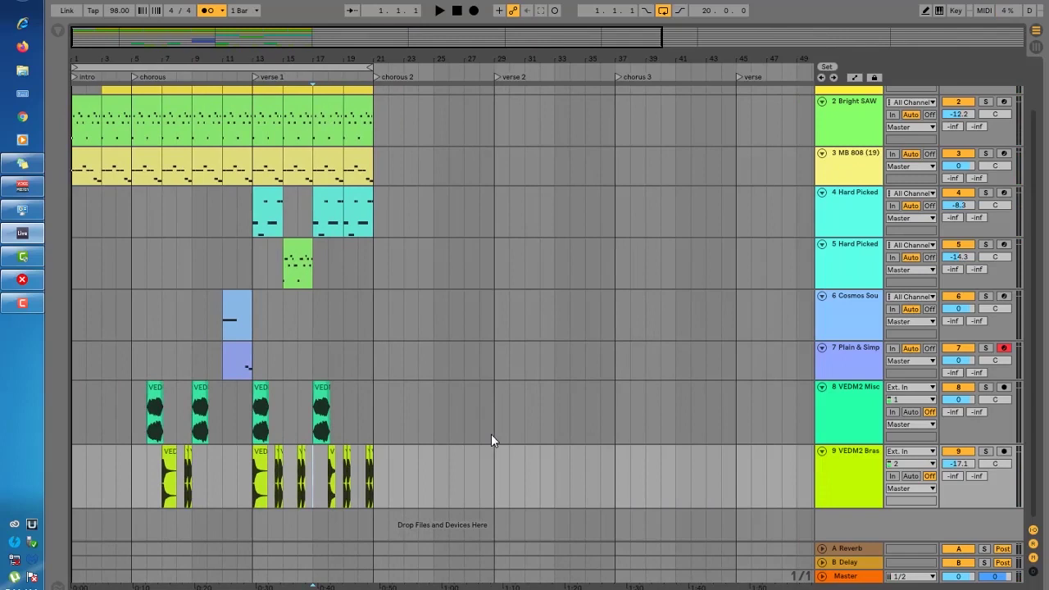
Open the browser's drum hits, close the Brass and Hihat folders and expand the Cymbal folder.
left_click(840, 486)
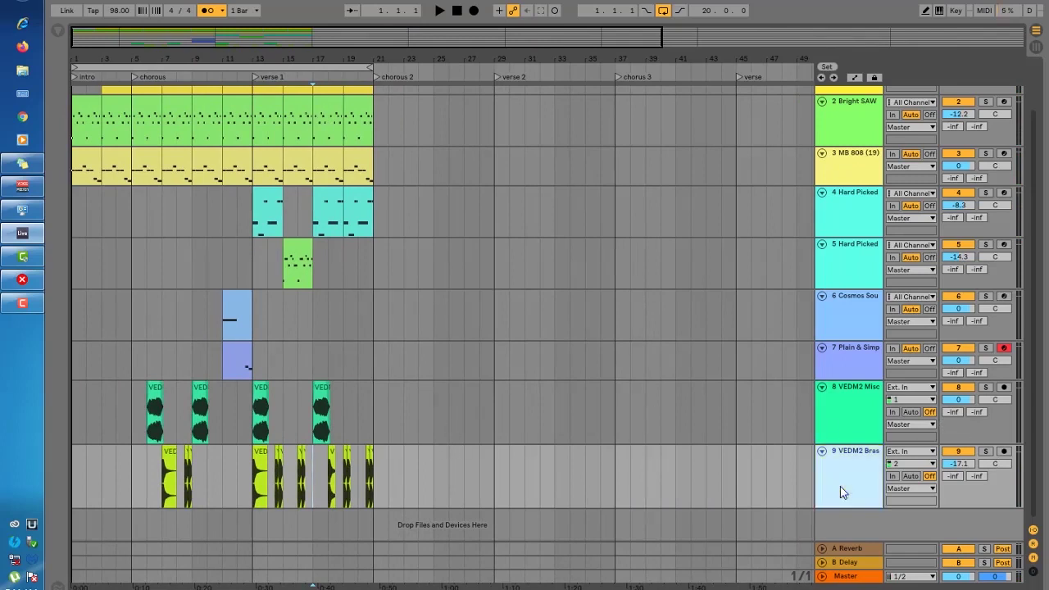
left_click(57, 31)
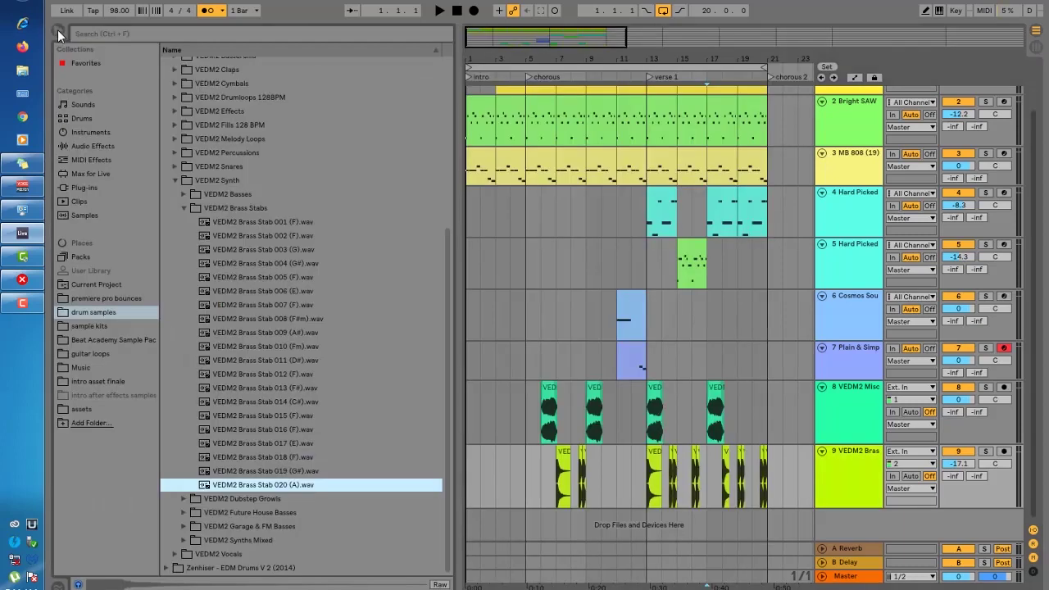
left_click(86, 105)
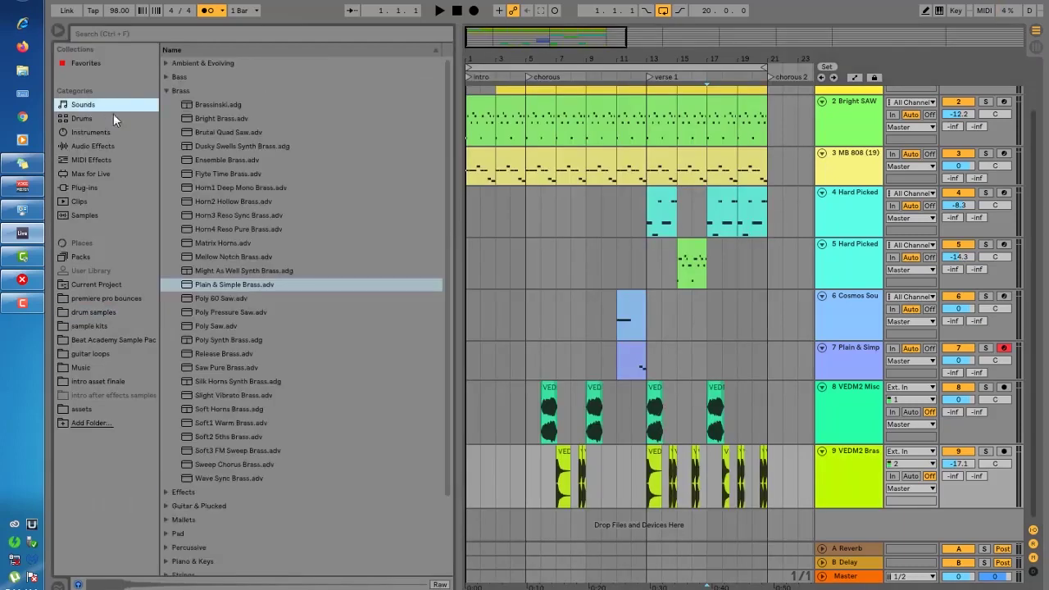
left_click(164, 91)
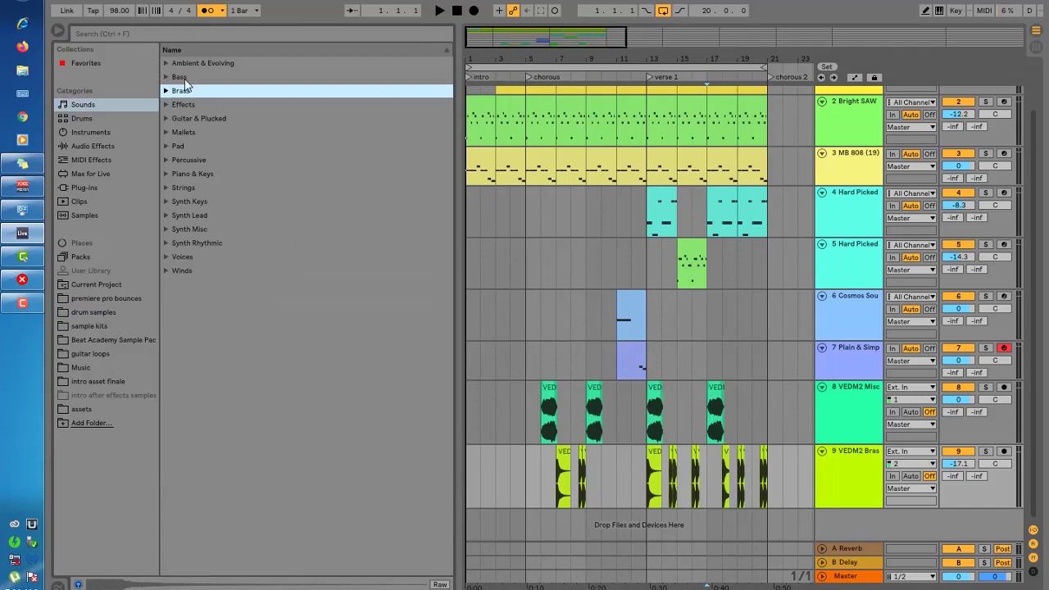
left_click(78, 114)
key("Down")
key("Down")
key("Down")
key("Down")
key("Down")
key("Down")
key("Down")
key("Down")
key("Down")
key("Down")
key("Down")
key("Down")
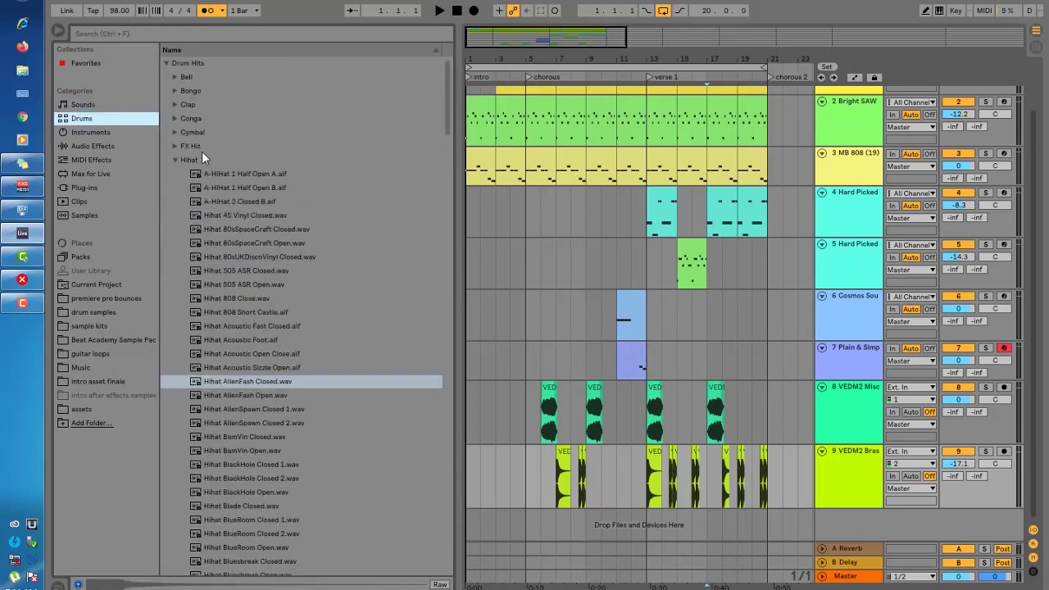
left_click(175, 159)
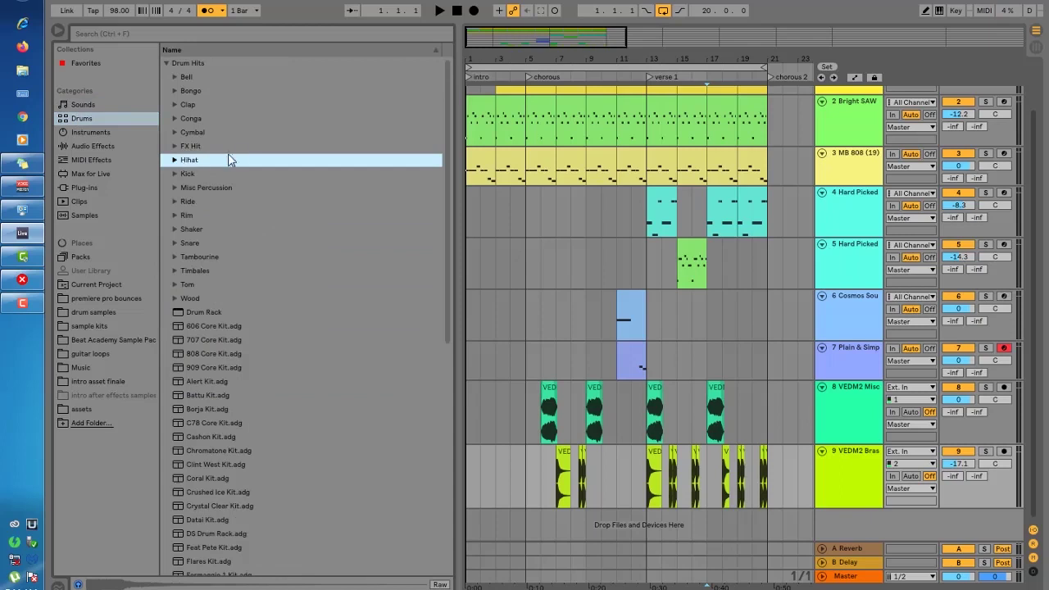
left_click(179, 131)
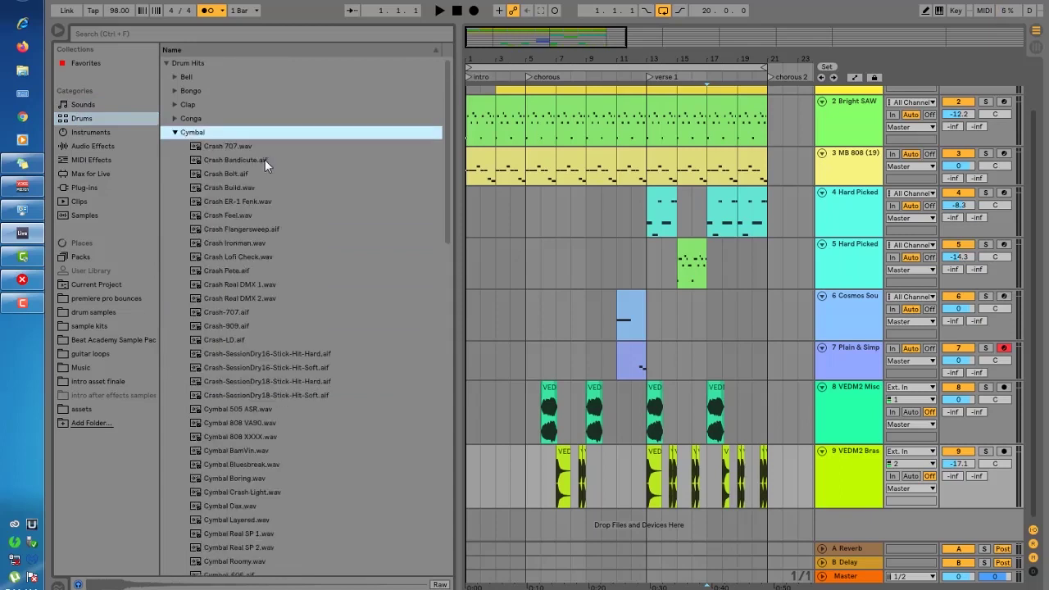
Audition the Crash 707.wav and Crash Bandicute.aif cymbal samples.
left_click(226, 146)
left_click(227, 160)
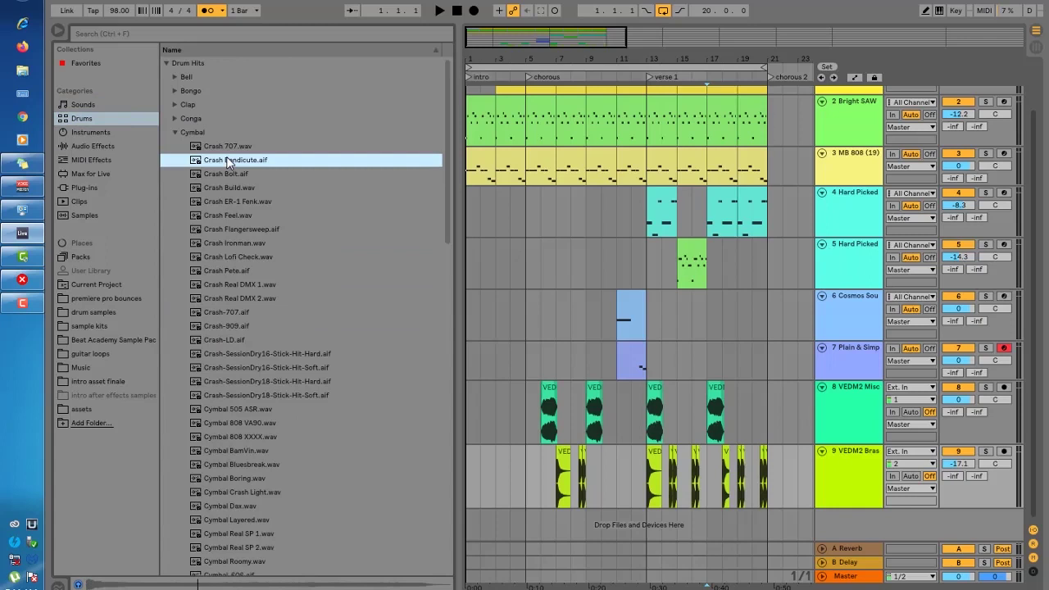
left_click(229, 148)
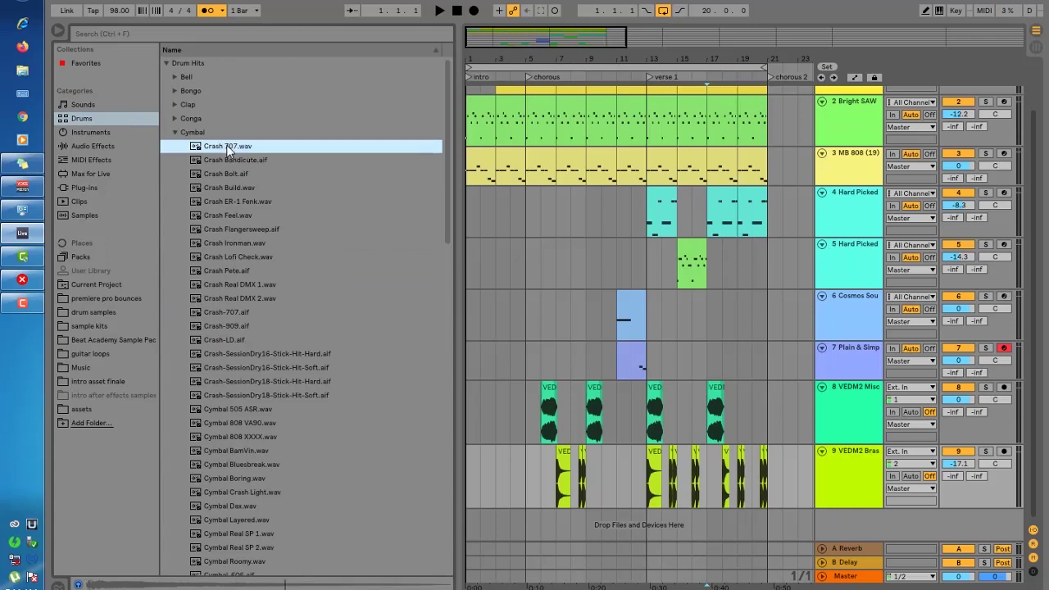
left_click_drag(227, 149, 867, 526)
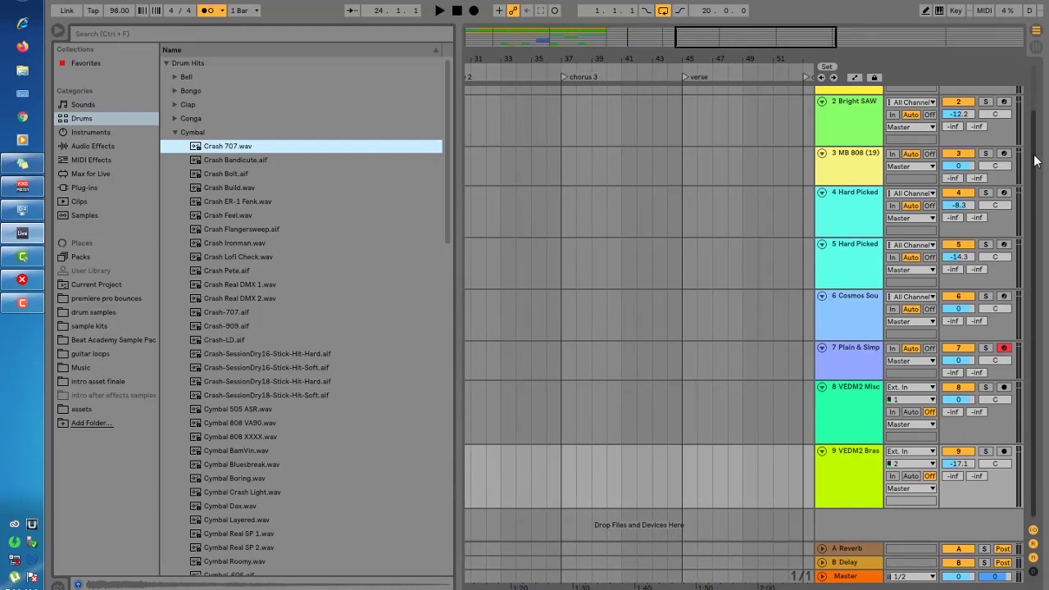
left_click(863, 452)
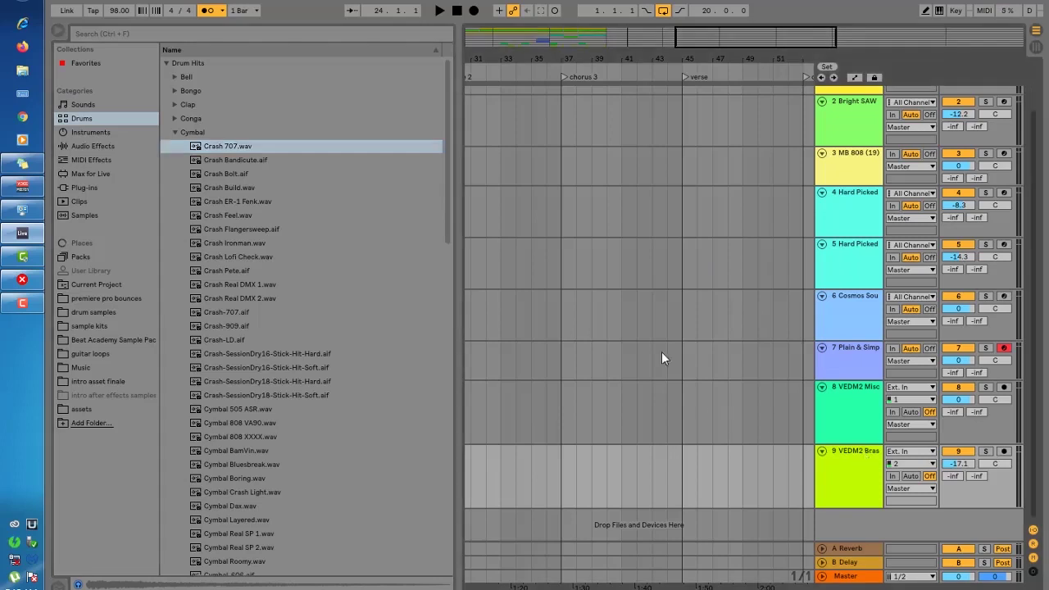
left_click_drag(218, 144, 792, 463)
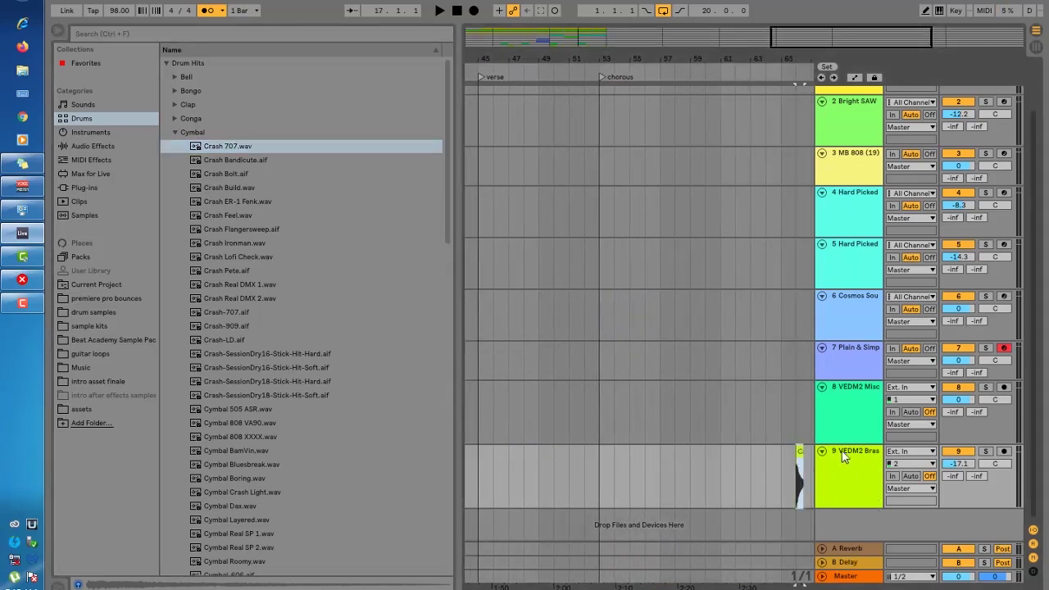
left_click(798, 453)
Insert an audio track below the brass track and place Crash 707.wav on it at the chorus start, bar 5.
right_click(840, 523)
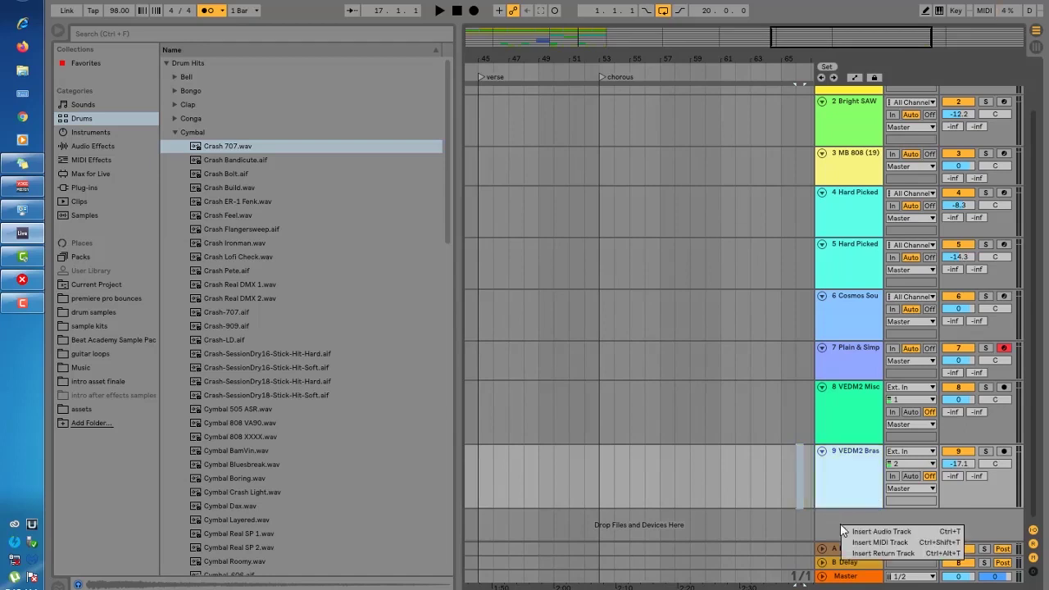
left_click(908, 532)
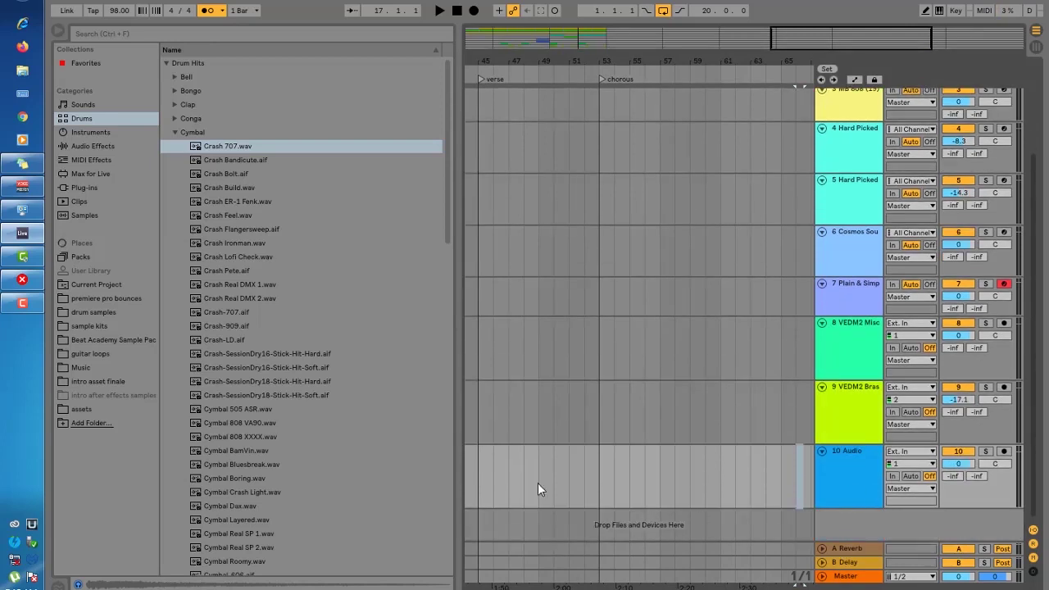
left_click_drag(842, 33, 537, 34)
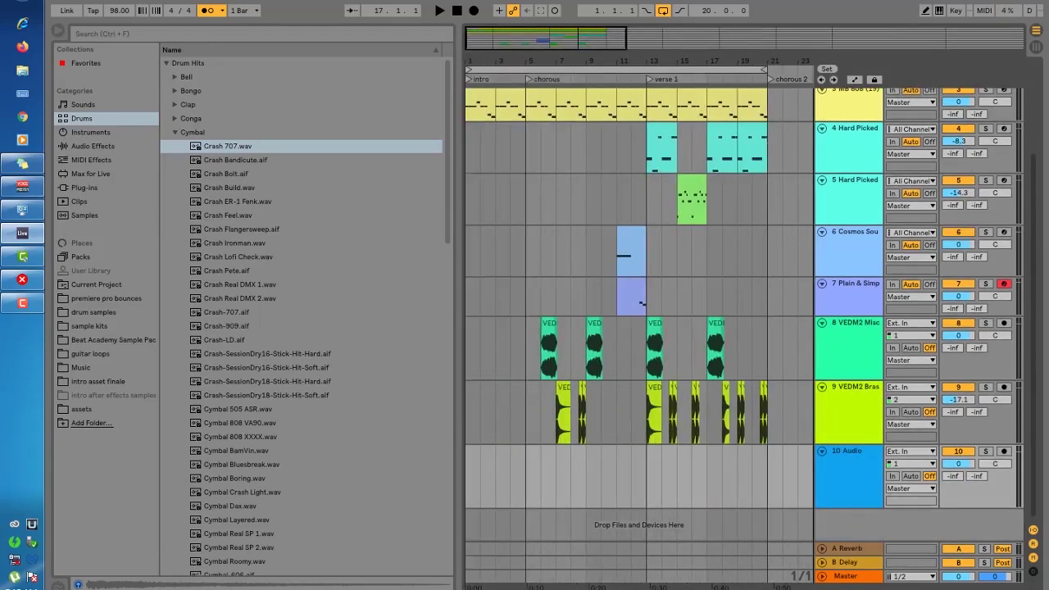
mouse_move(242, 147)
left_mouse_down()
mouse_move(449, 328)
mouse_move(562, 498)
mouse_move(525, 455)
left_mouse_up()
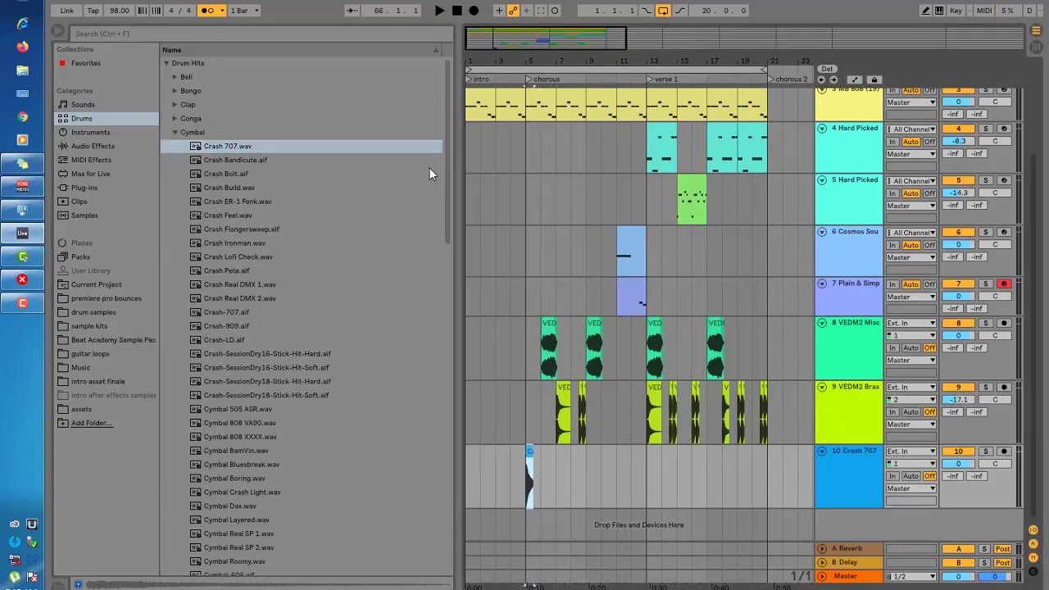
Hide the browser and play the crash from the start of the chorus at bar 5.
left_click(59, 32)
left_click_drag(242, 34, 159, 35)
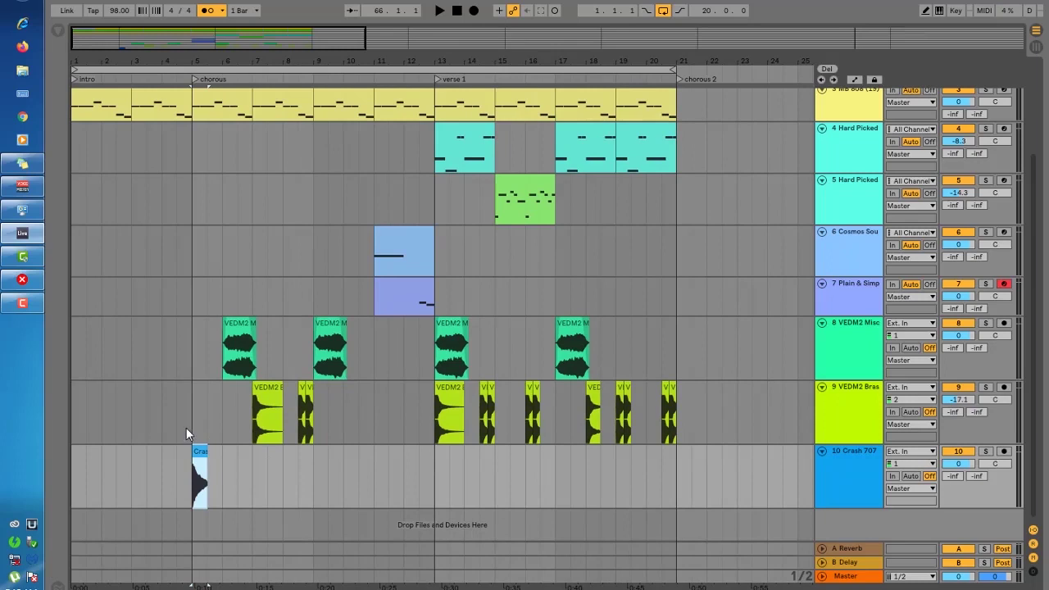
left_click(198, 449)
left_click(196, 459)
key("space")
key("space")
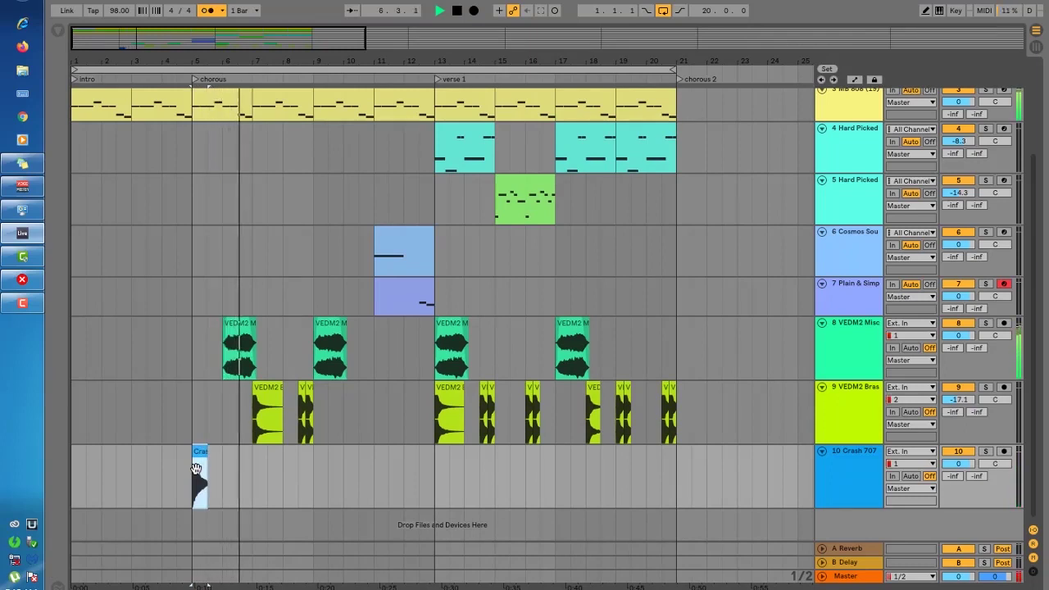
key("space")
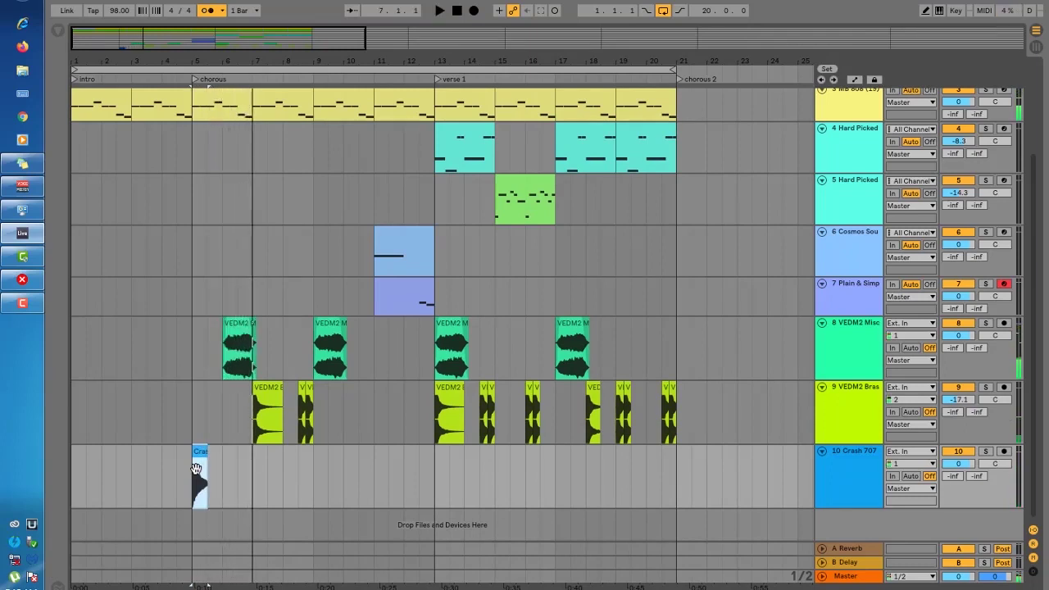
Try the crash clip at the start of verse 1, bar 13, and play it from there.
left_click_drag(196, 469, 438, 474)
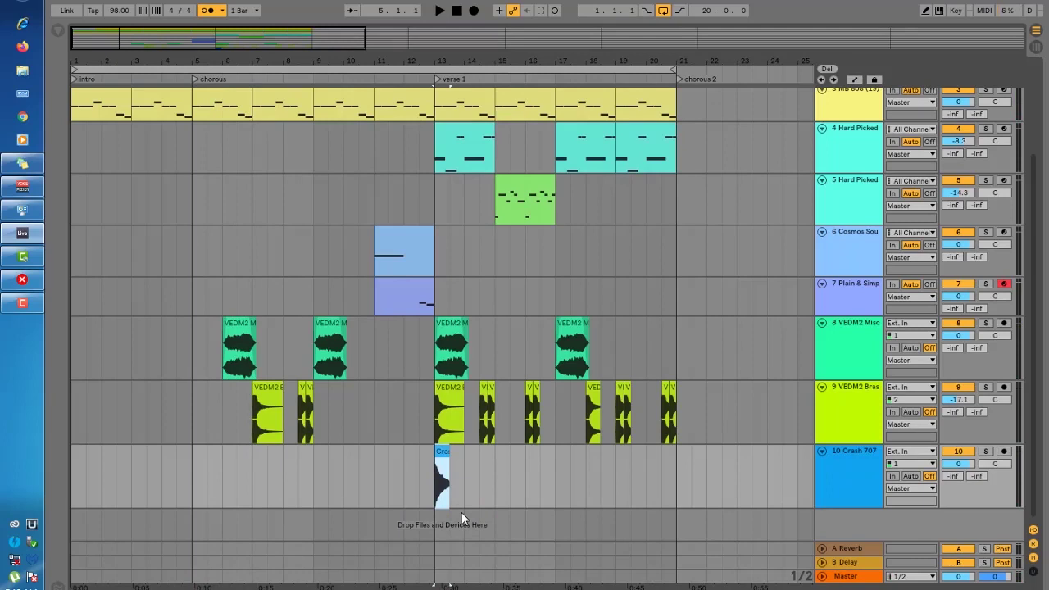
key("space")
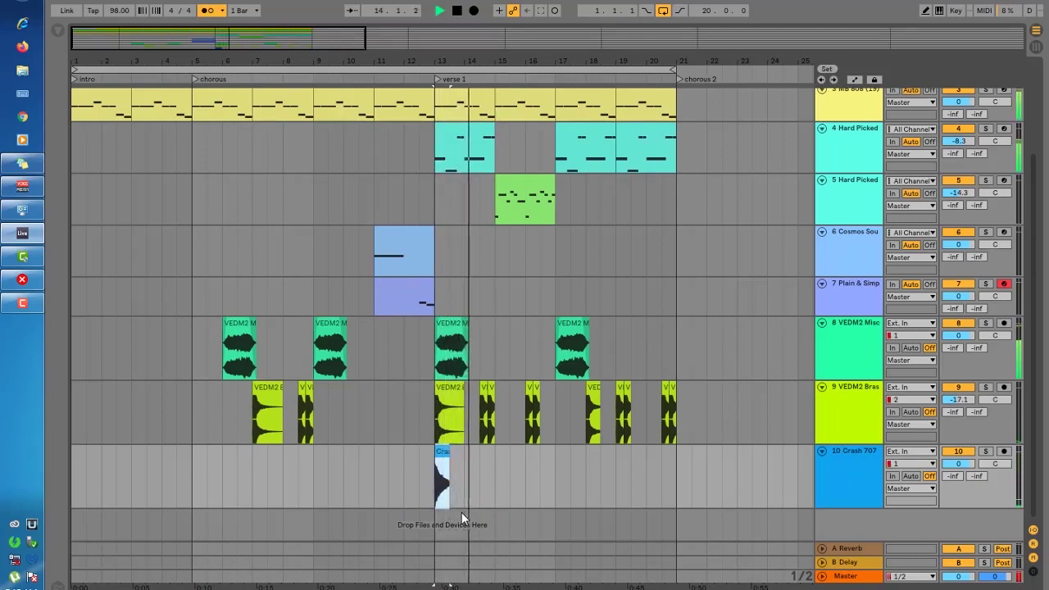
key("space")
key("space")
Move the crash clip to bar 15 in verse 1 and play it from there.
left_click_drag(444, 483, 506, 479)
key("space")
key("space")
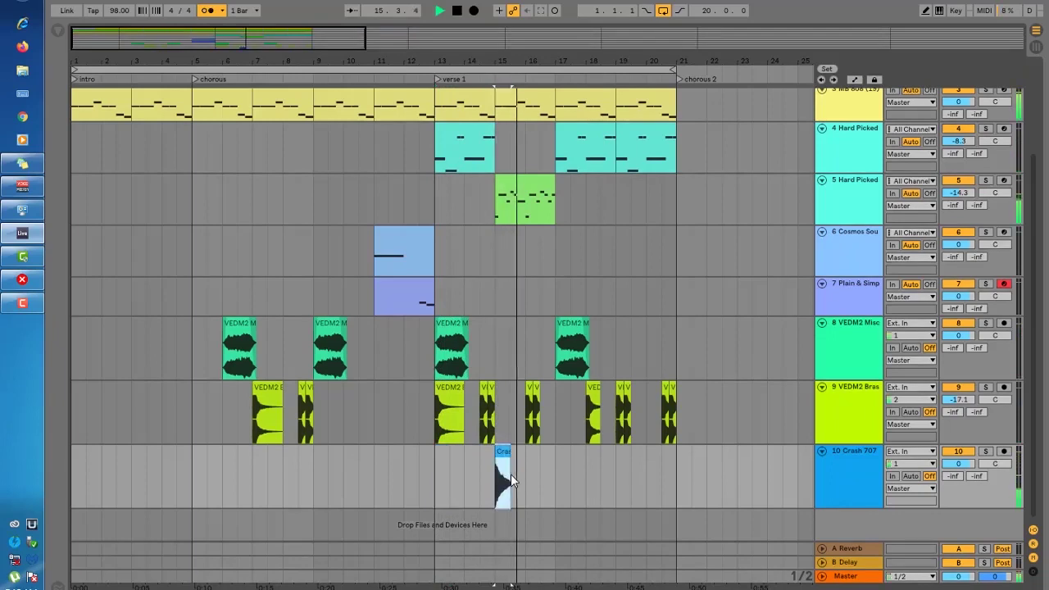
key("space")
Duplicate the crash clip, place the copy at bar 16.3 and play verse 1 from bar 13.
left_click_drag(505, 471, 554, 473)
key("space")
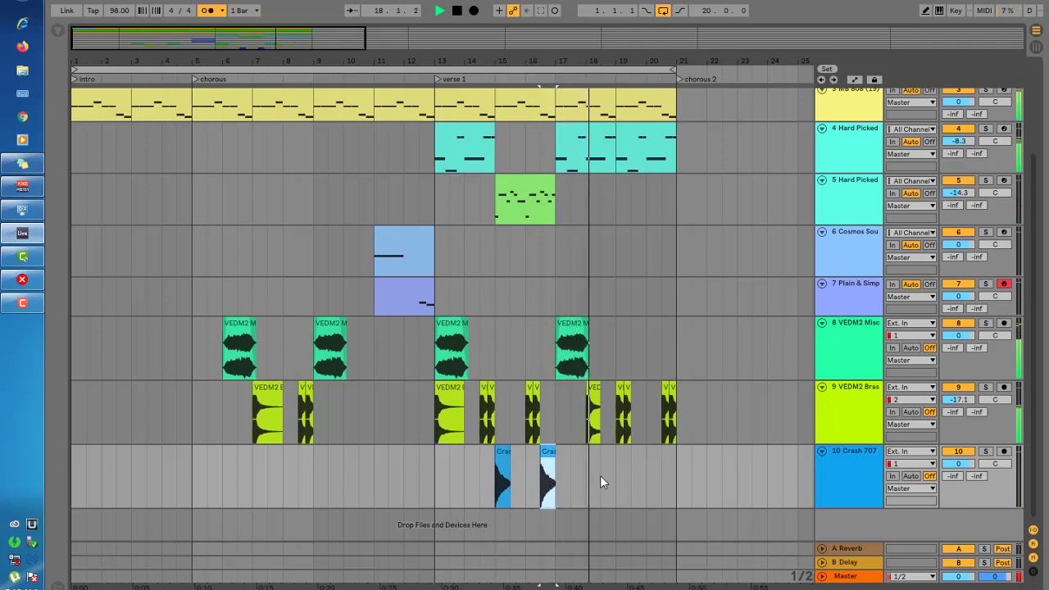
left_click(547, 490)
left_click(433, 501)
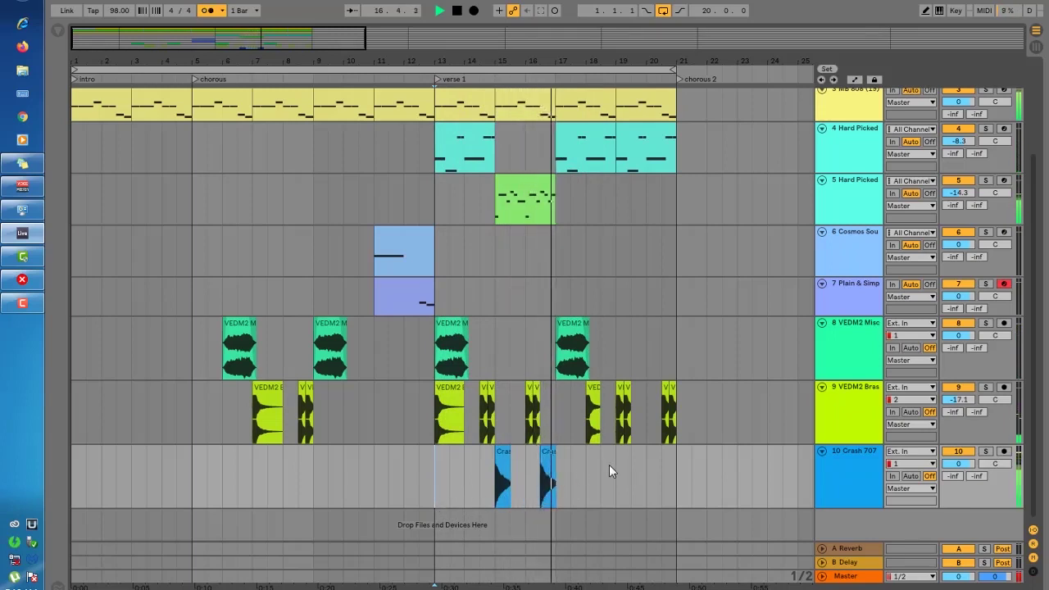
Add further copies of the crash clip at bars 18 and 19.3 in verse 1 during playback.
left_click(548, 453)
left_click_drag(548, 452, 595, 465)
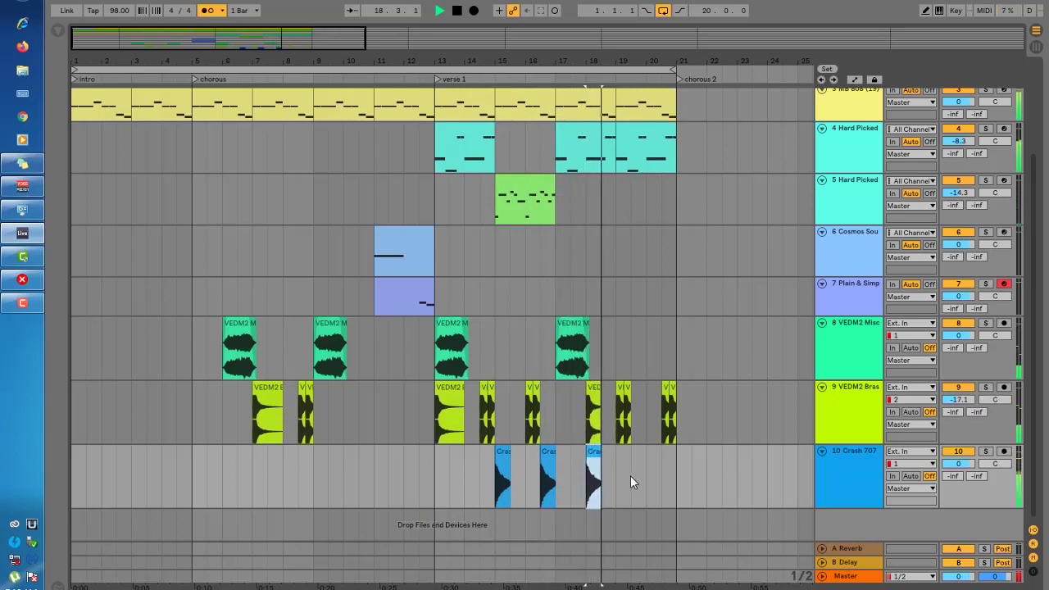
left_click_drag(594, 471, 638, 490)
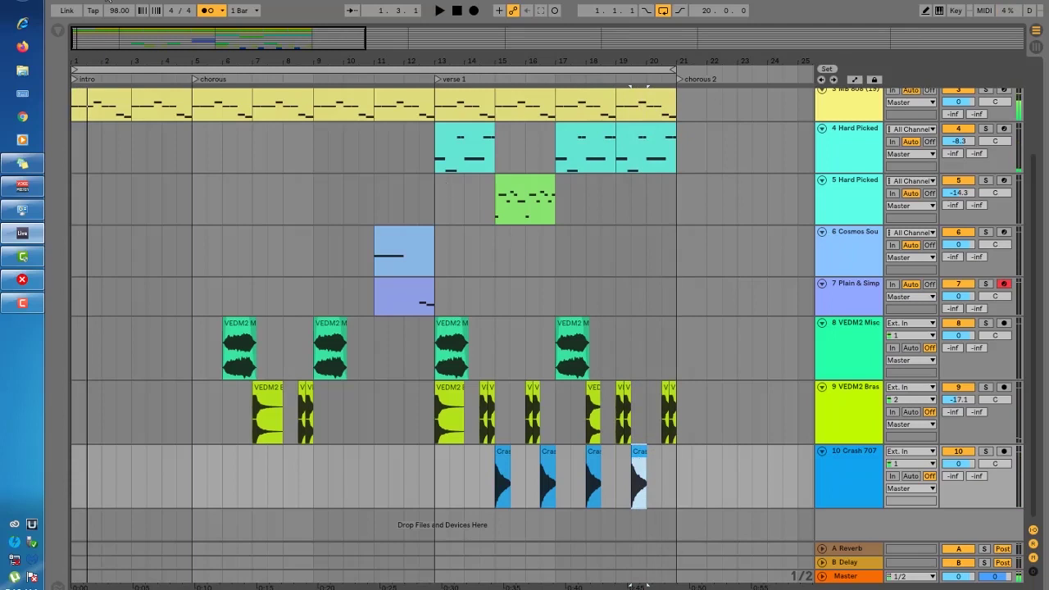
Examine the tracks and song sections of the arrangement from the intro to the end marker.
mouse_move(249, 42)
left_mouse_down()
mouse_move(249, 29)
mouse_move(249, 45)
left_mouse_up()
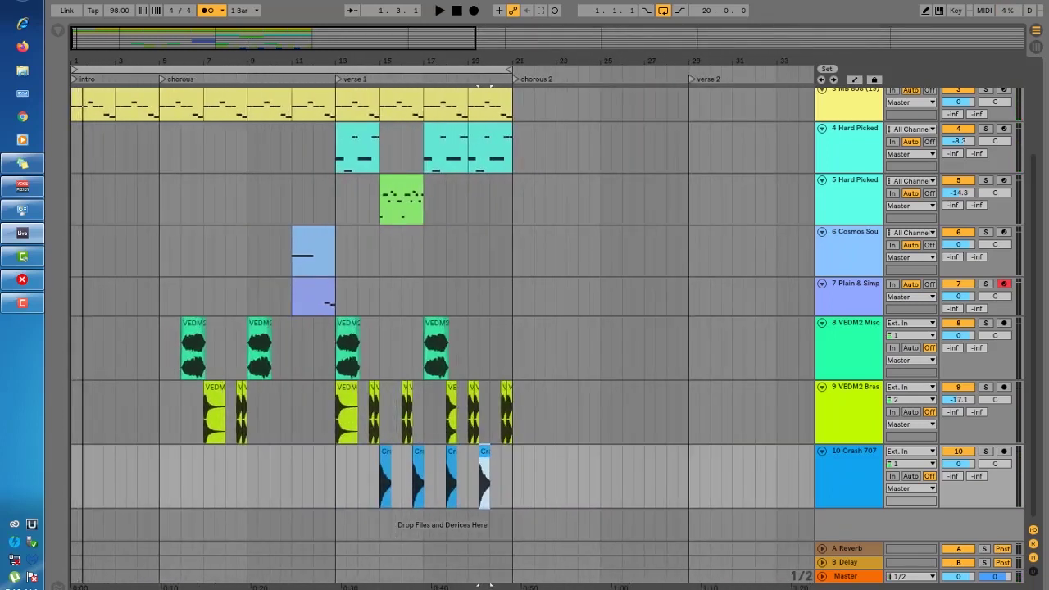
scroll(365, 202, "up", 5)
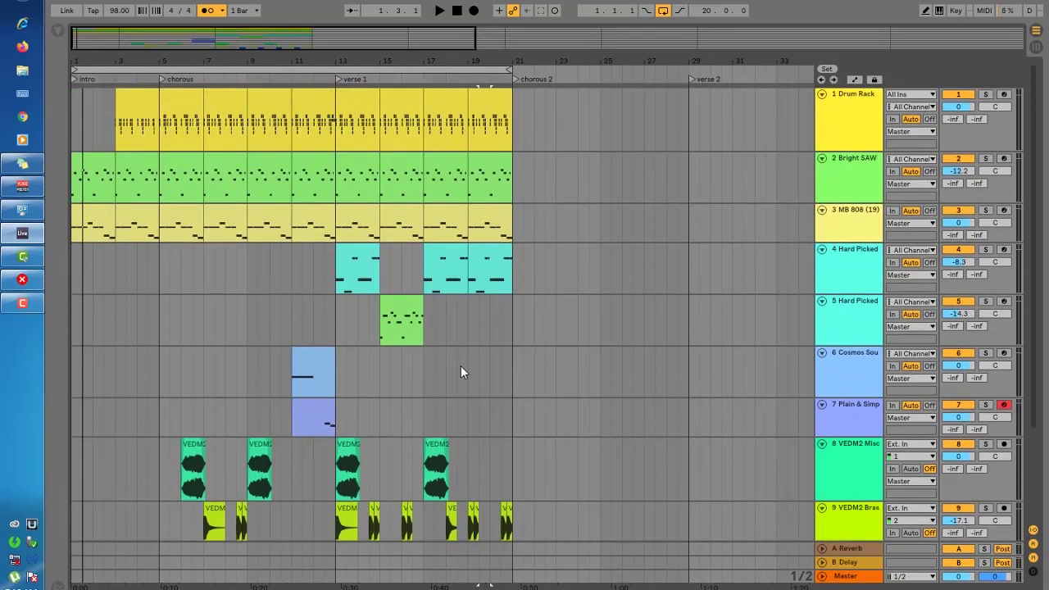
scroll(460, 366, "down", 5)
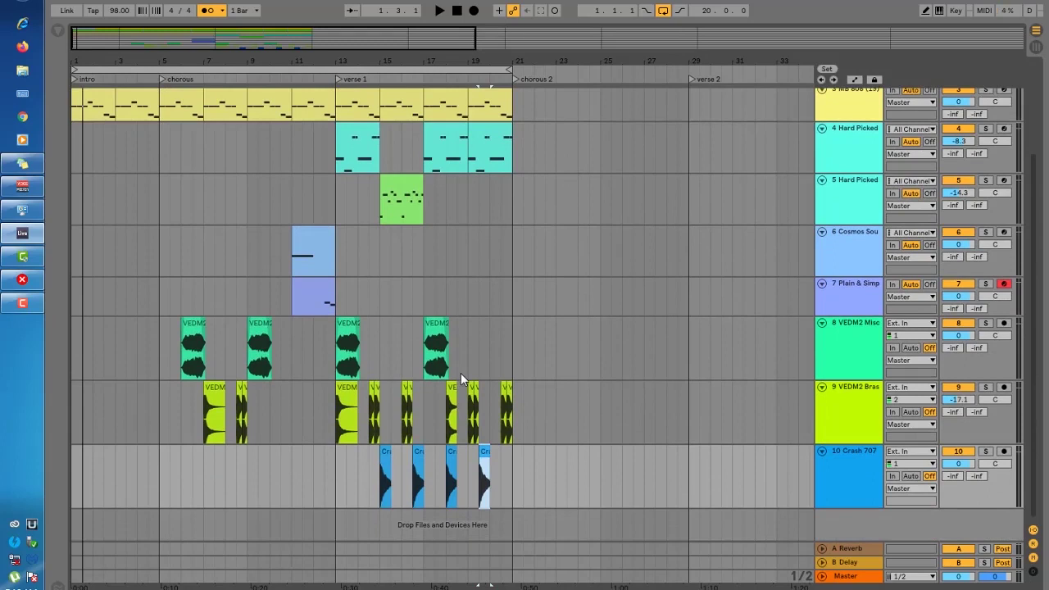
scroll(461, 374, "up", 5)
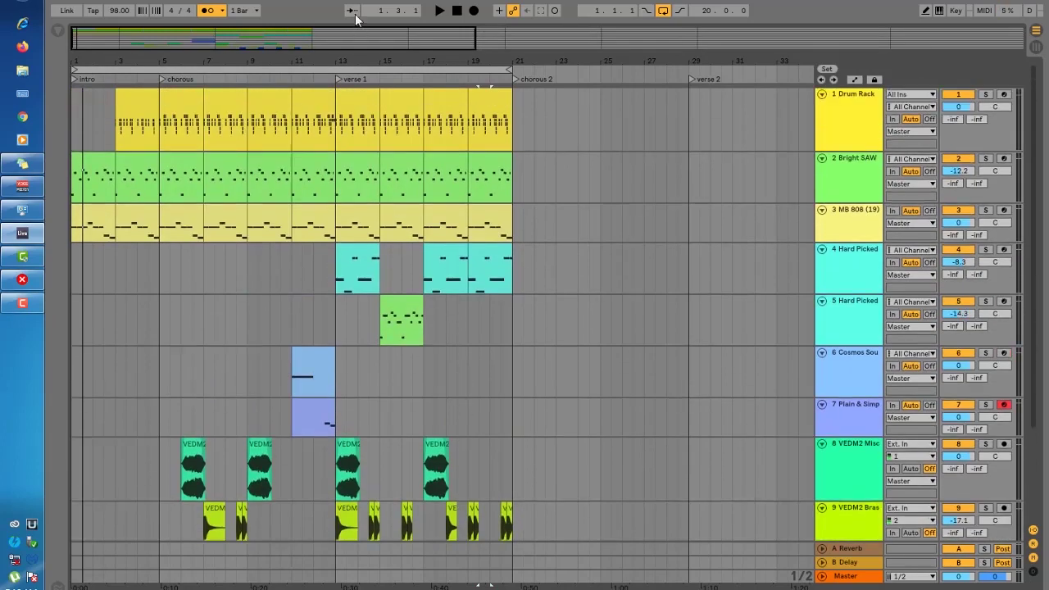
left_click_drag(1039, 279, 1031, 154)
left_click_drag(437, 39, 436, 25)
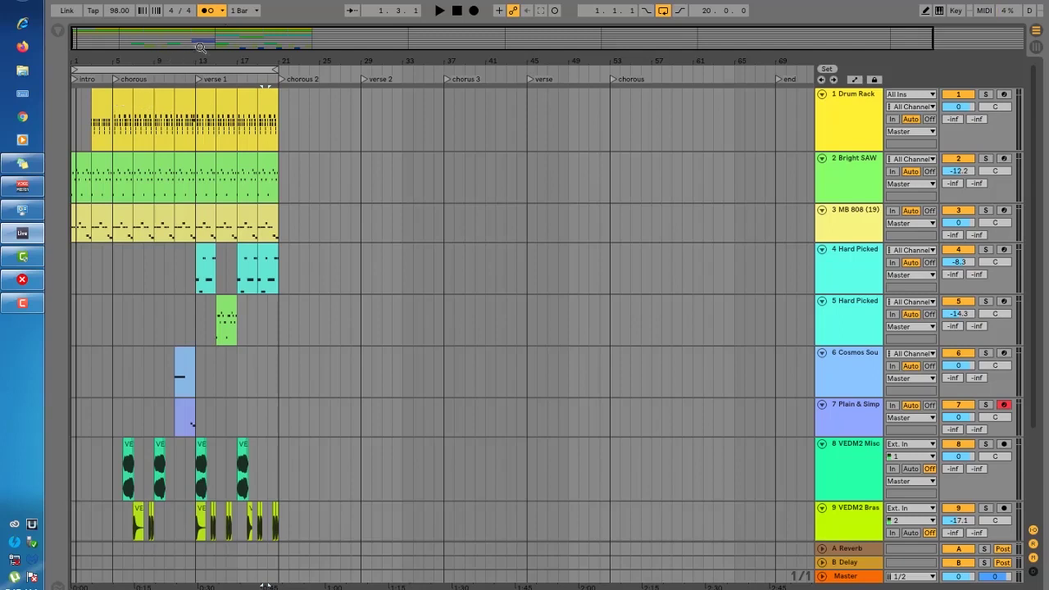
left_click_drag(245, 38, 204, 106)
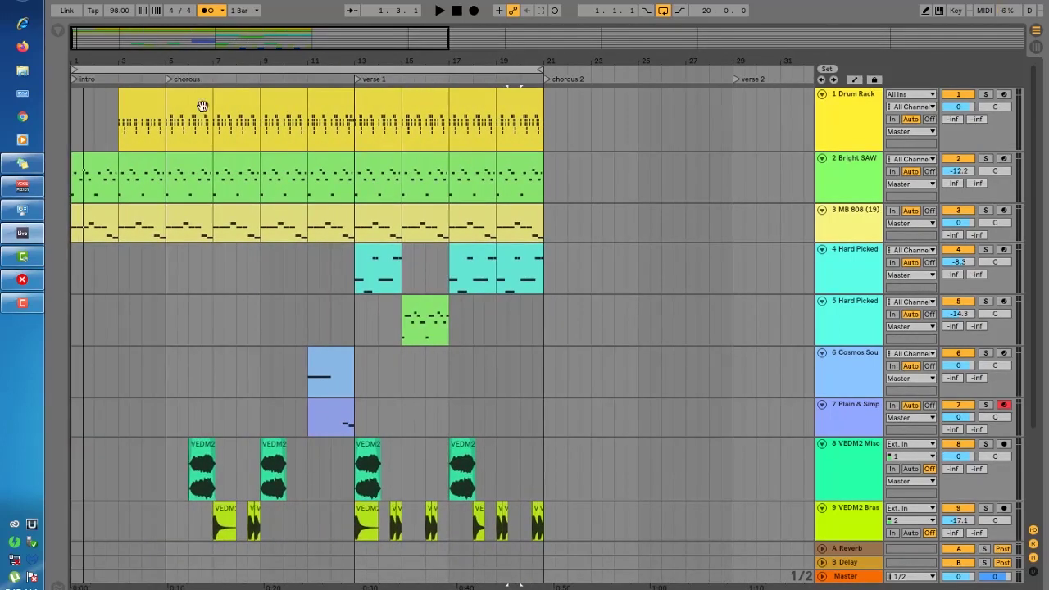
Copy the chorus clips on all tracks from bars 5 to 13 into the chorus 2 section at bar 21.
left_click(176, 94)
scroll(190, 111, "down", 5)
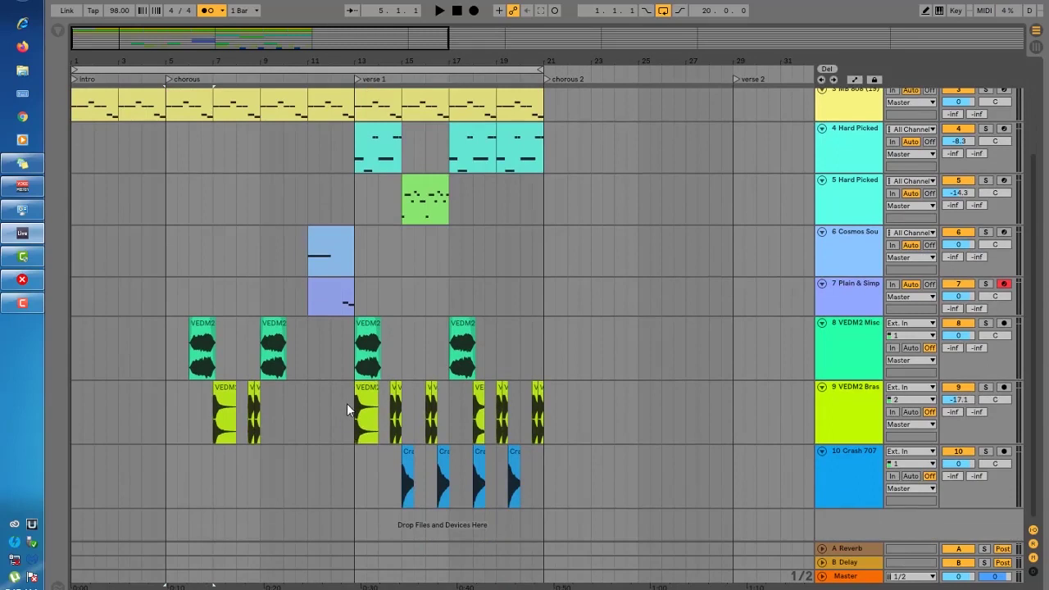
scroll(316, 197, "up", 5)
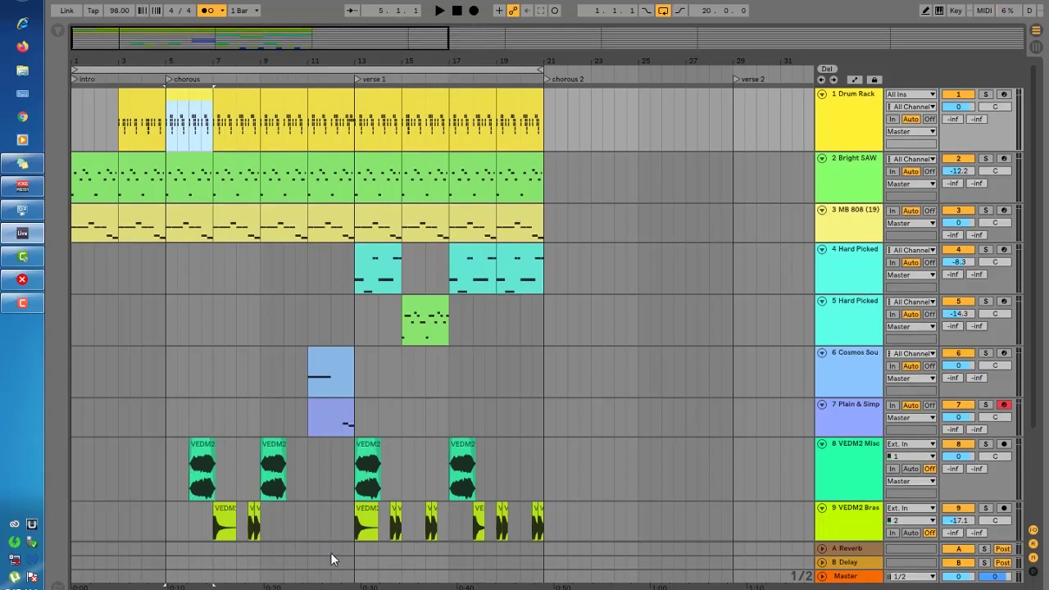
scroll(345, 518, "down", 3)
left_click_drag(347, 500, 226, 246)
left_click_drag(355, 499, 167, 66)
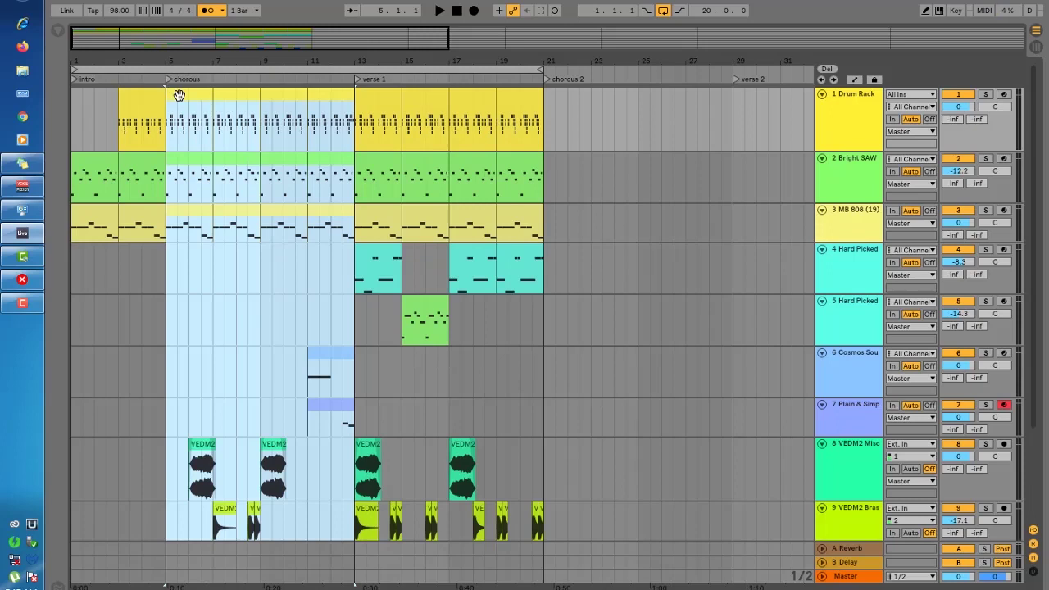
left_click_drag(179, 95, 571, 139)
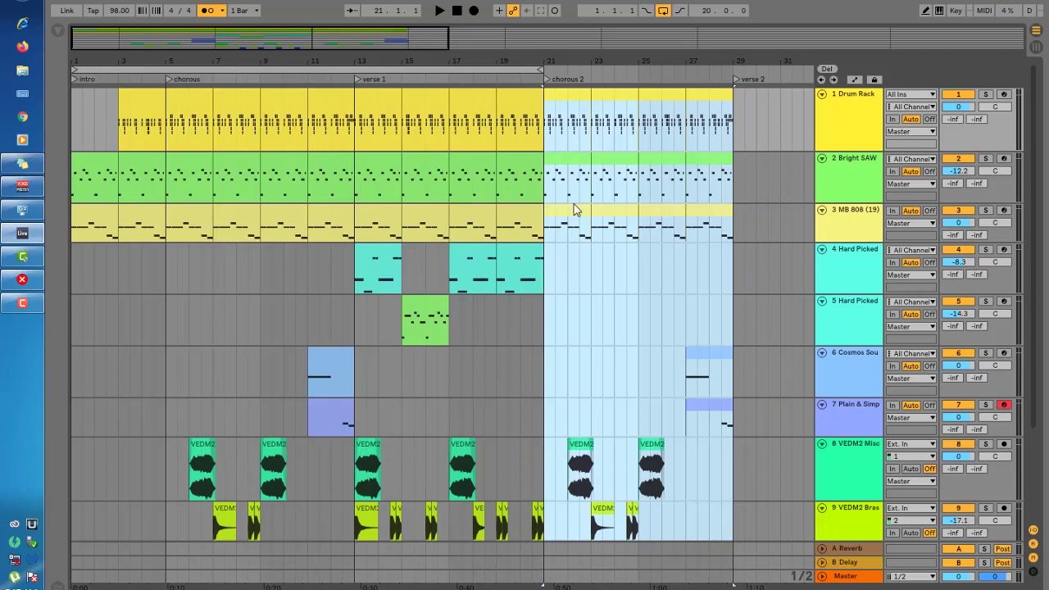
left_click(568, 401)
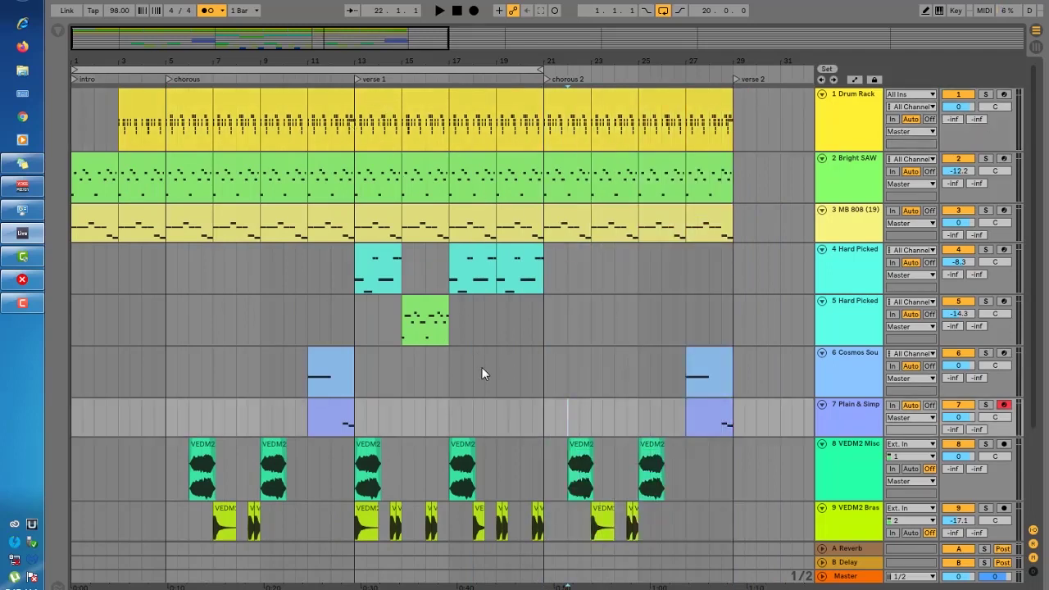
Copy the verse 1 clips on all tracks, including the crash clips, into the verse 2 section at bar 29.
scroll(482, 367, "down", 3)
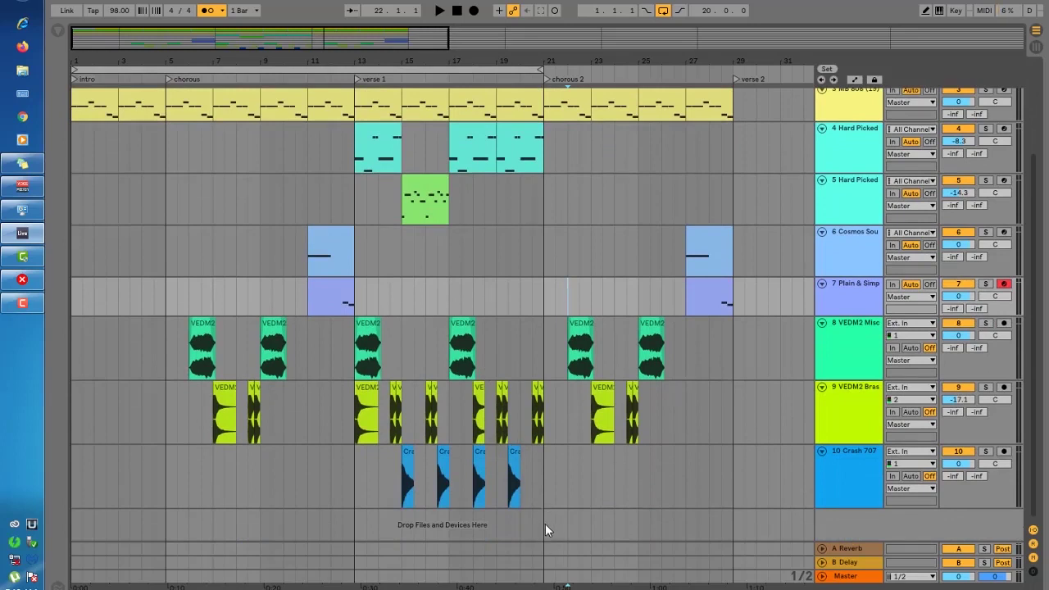
left_click_drag(543, 525, 742, 115)
left_click_drag(333, 38, 426, 38)
scroll(628, 173, "down", 1)
scroll(628, 173, "down", 1)
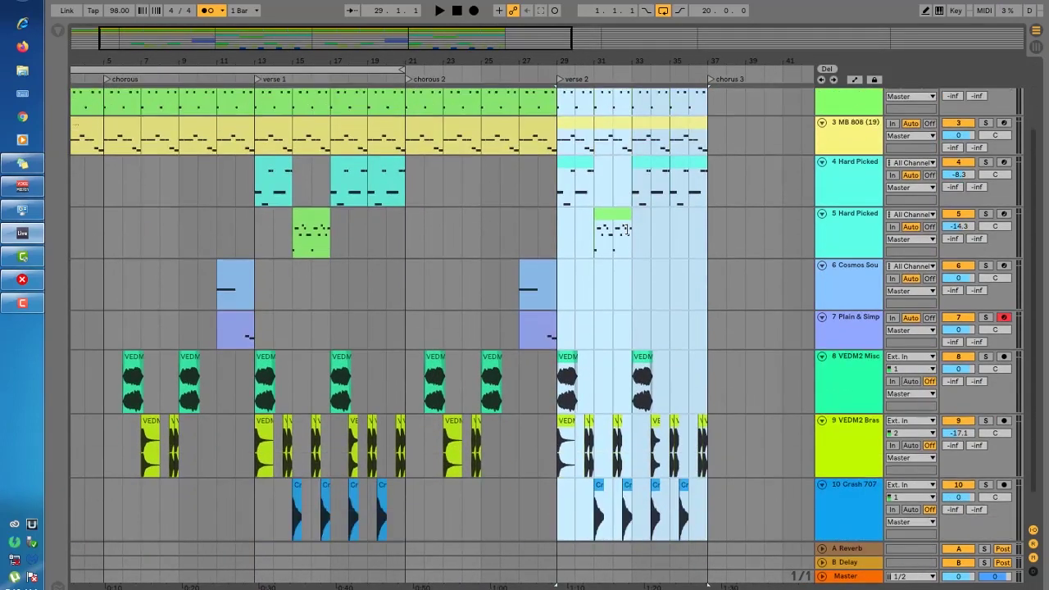
scroll(625, 231, "up", 2)
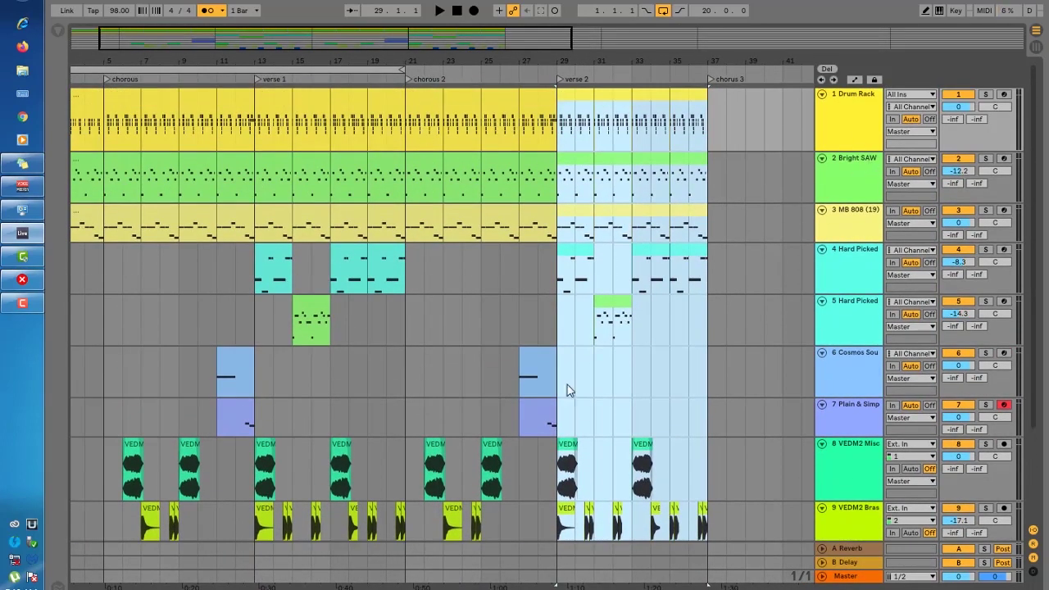
Copy the chorus 2 clips on all tracks into the chorus 3 section at bar 37.
scroll(579, 396, "down", 2)
left_click(550, 498)
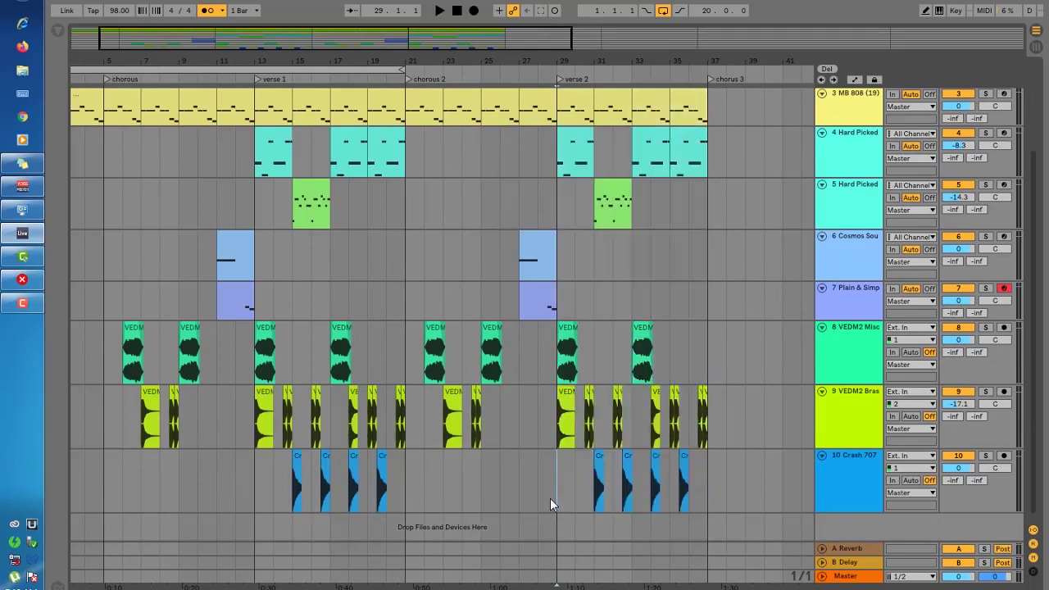
left_click_drag(546, 490, 728, 127)
left_click_drag(726, 60, 459, 49)
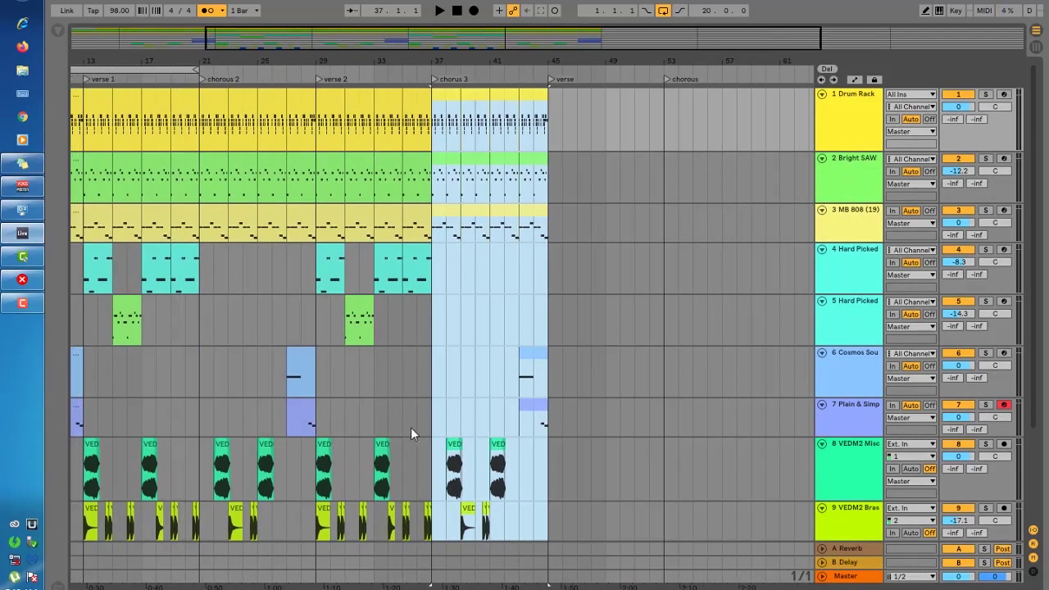
Copy the verse 2 clips on all tracks into the third verse section at bar 45.
scroll(419, 484, "down", 4)
left_click_drag(429, 536, 561, 119)
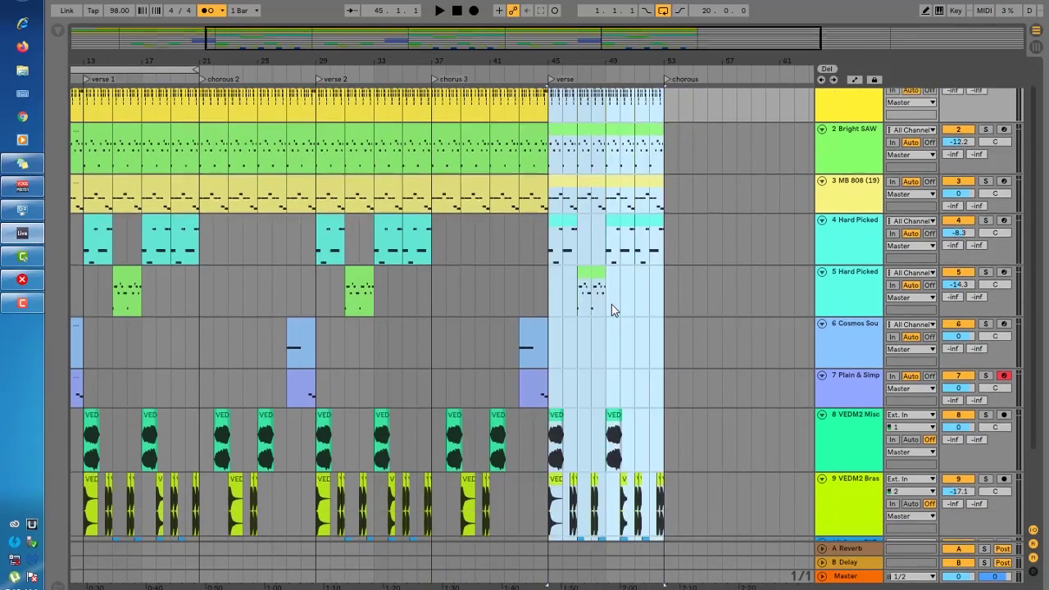
scroll(611, 304, "down", 3)
scroll(612, 304, "up", 3)
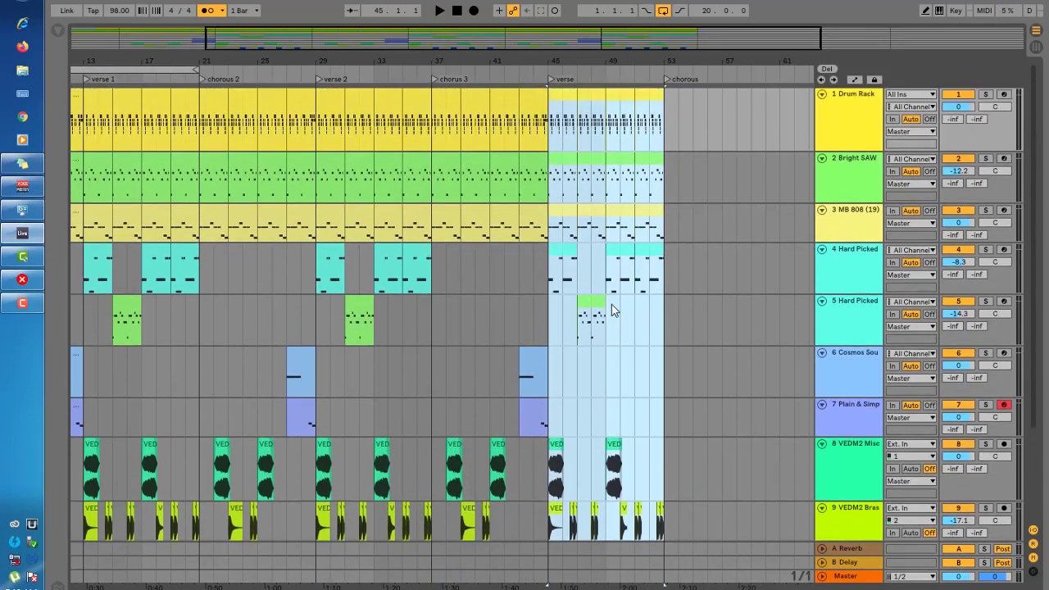
Copy the chorus 3 clips to the final chorus at bar 53 and duplicate them again from bar 61 to the end marker.
scroll(558, 482, "down", 3)
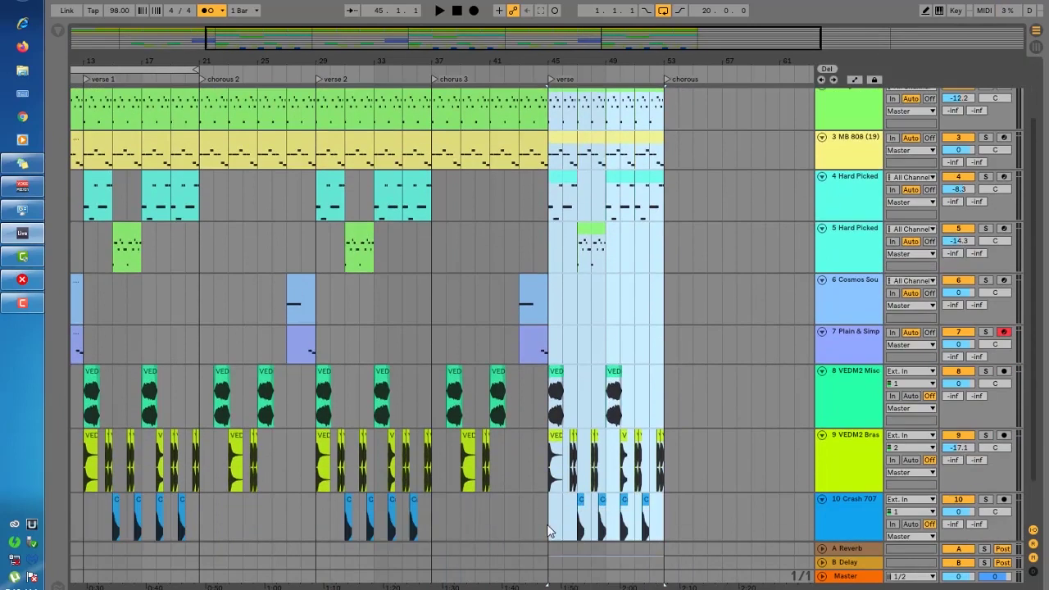
scroll(546, 524, "down", 2)
left_click_drag(541, 493, 679, 143)
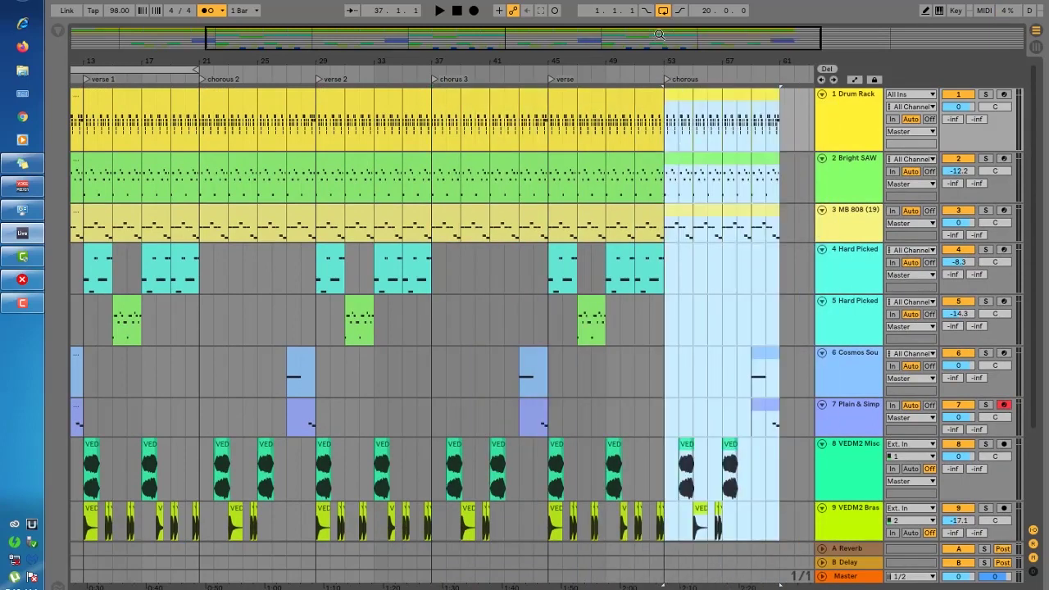
key("plus")
key("minus")
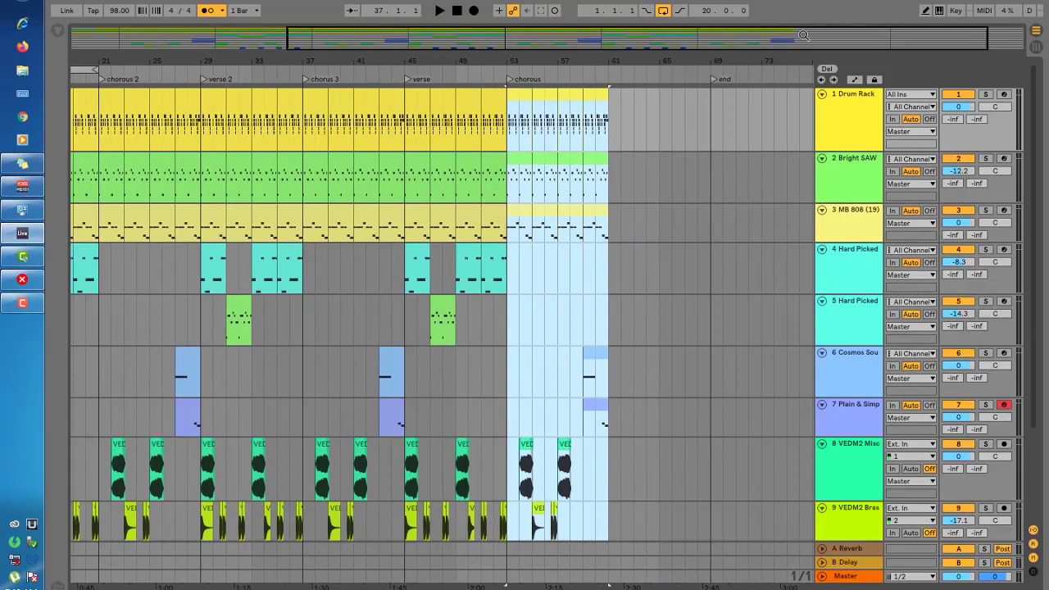
key("ctrl+d")
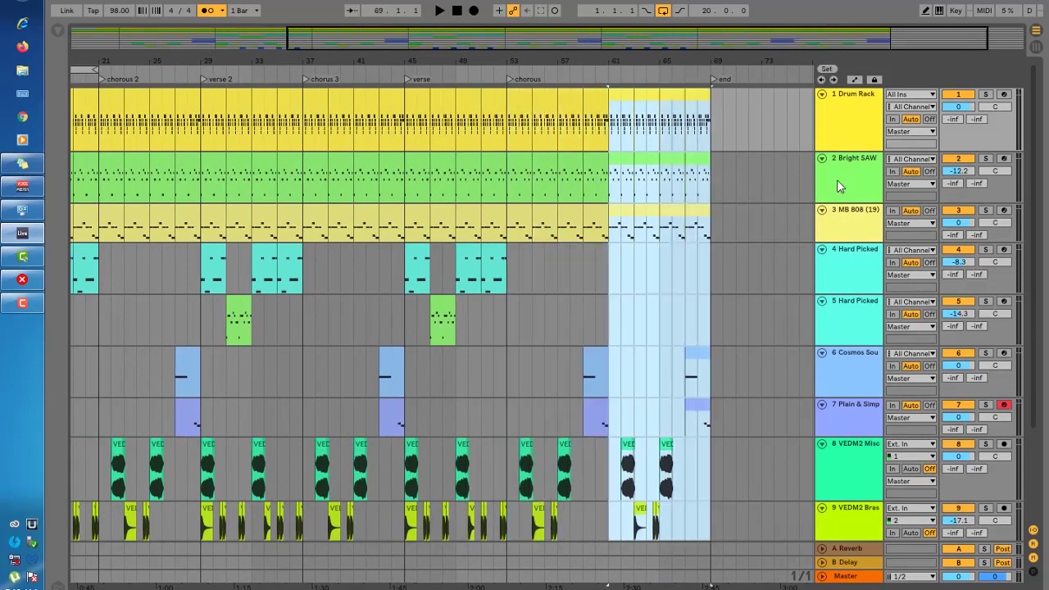
Select the whole arrangement on all tracks and set the loop from bar 1 to the end marker, 68 bars long.
left_click_drag(686, 42, 471, 43)
key("minus")
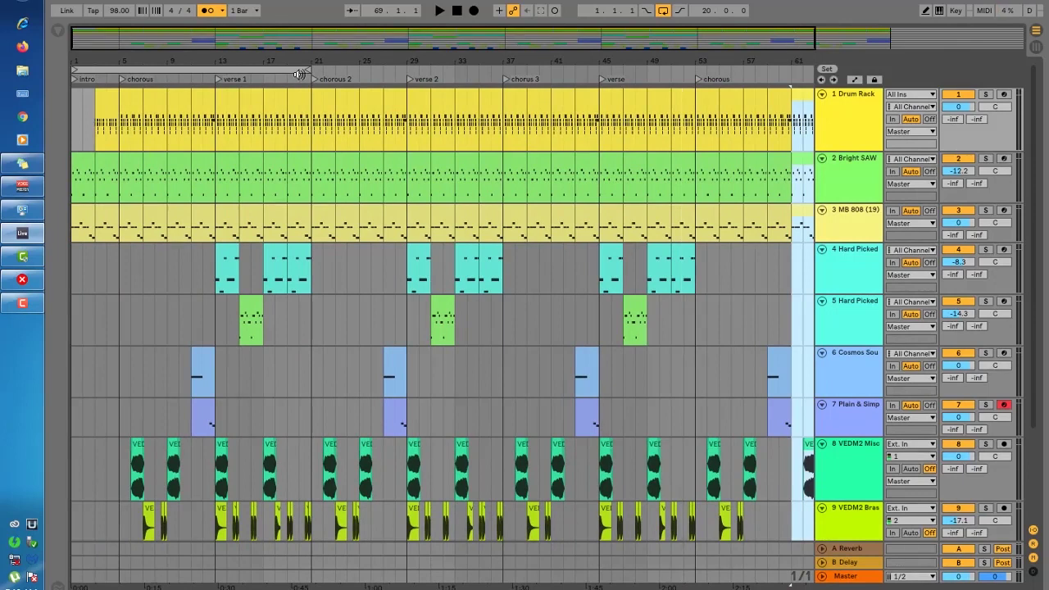
left_click_drag(74, 573, 794, 108)
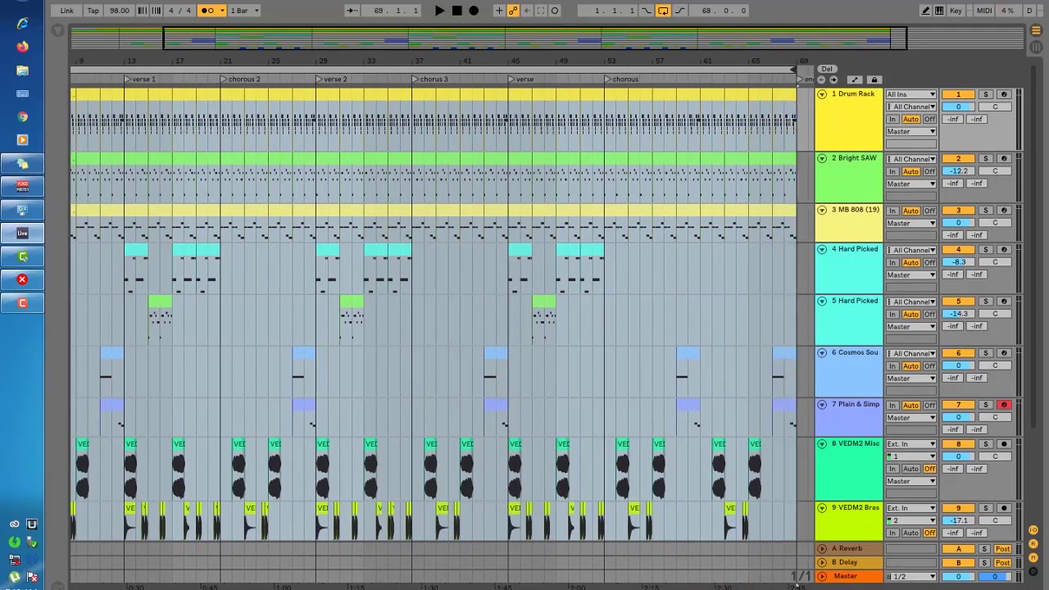
left_click_drag(409, 41, 320, 43)
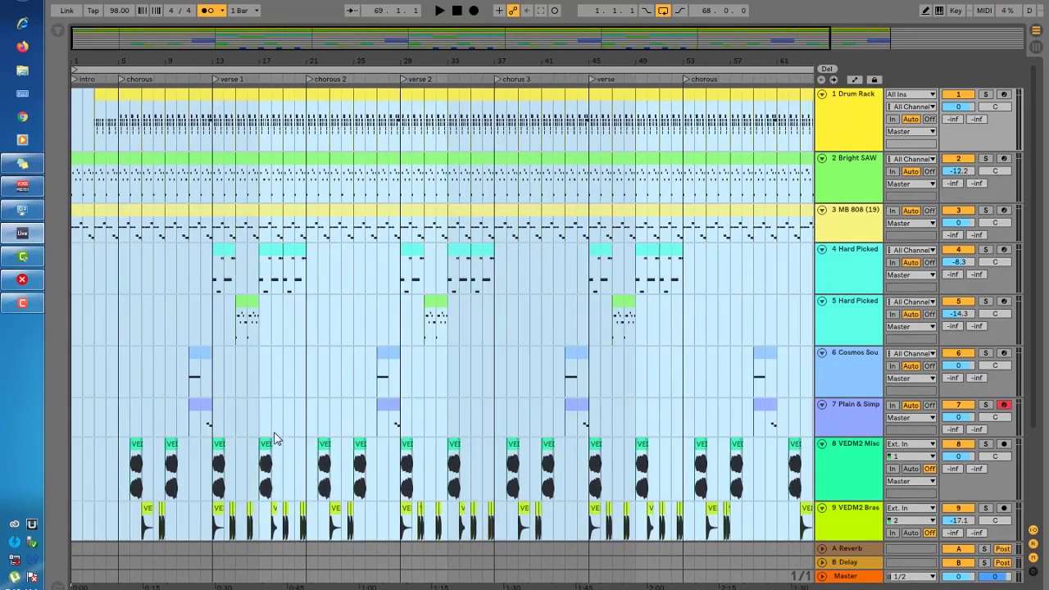
Look through all tracks of the extended arrangement and briefly play it from the first chorus at bar 5.
scroll(273, 490, "down", 3)
scroll(273, 490, "down", 2)
left_click(117, 521)
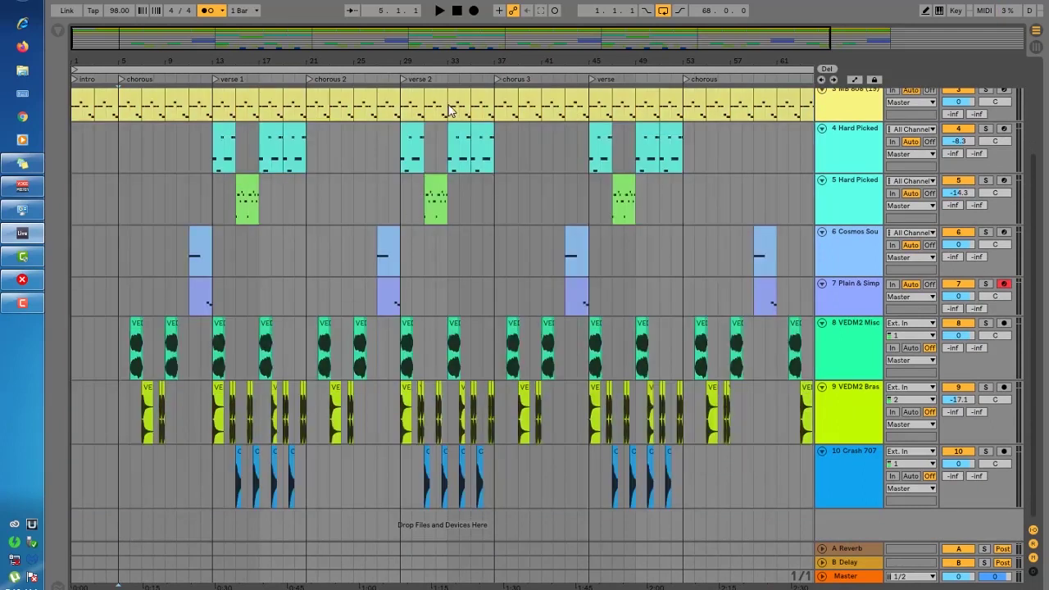
scroll(449, 109, "up", 5)
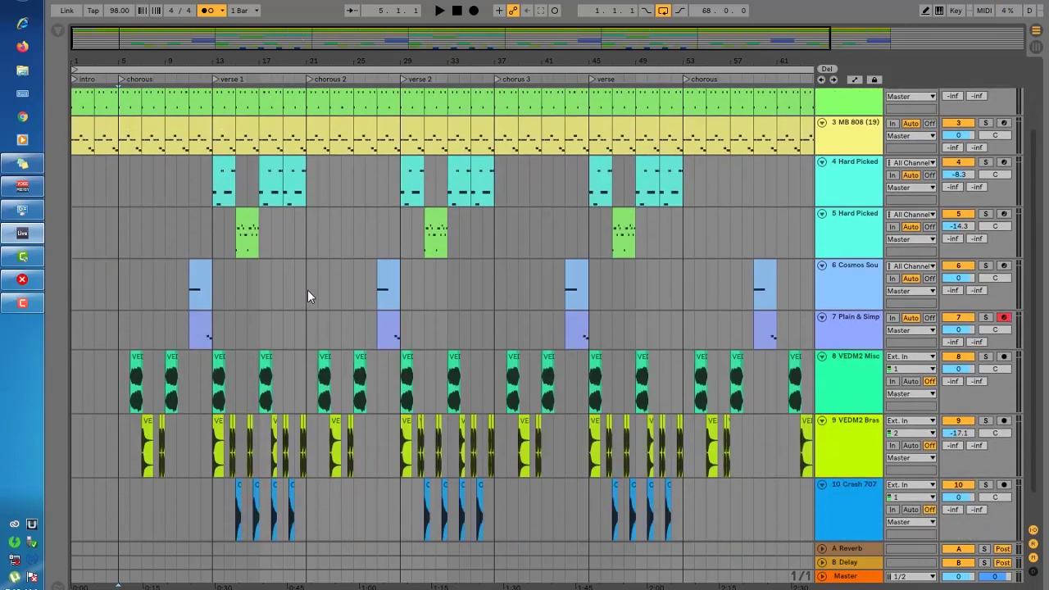
scroll(307, 289, "down", 1)
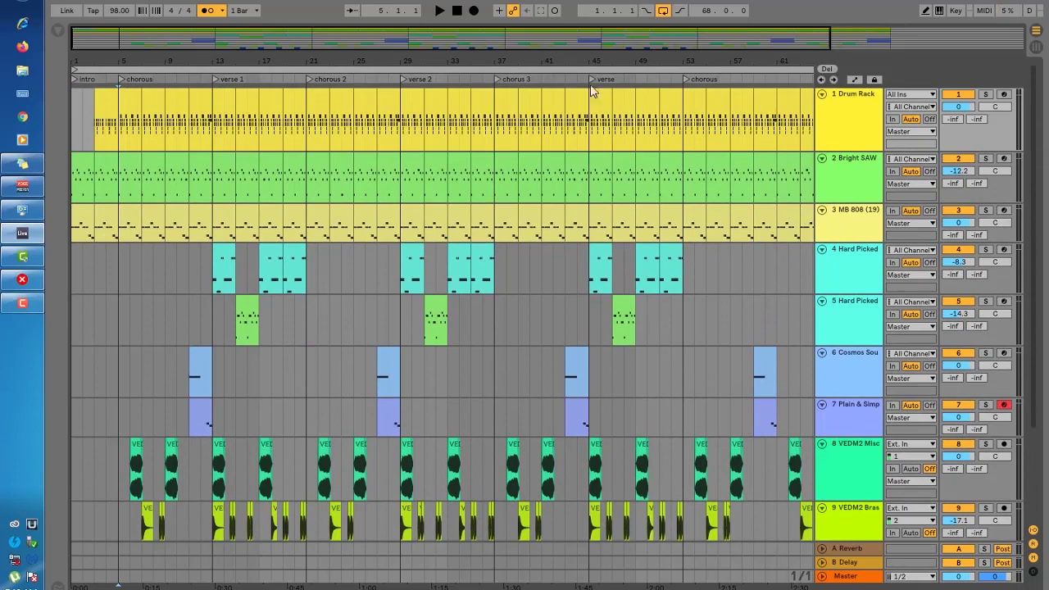
key("space")
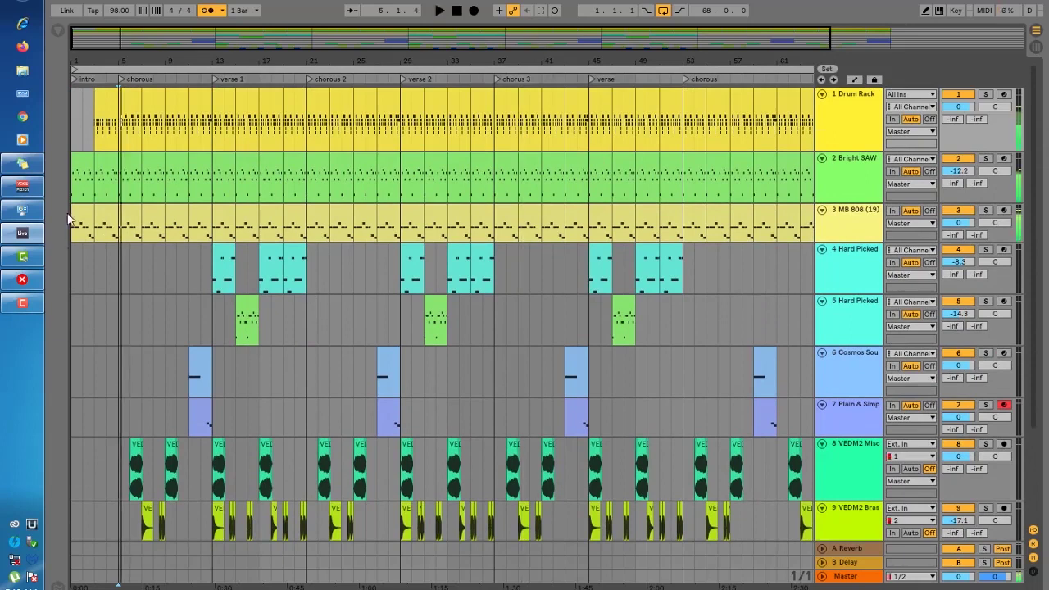
key("space")
Play the arrangement from bar 1 and look over all tracks down to the crash track.
left_click(76, 317)
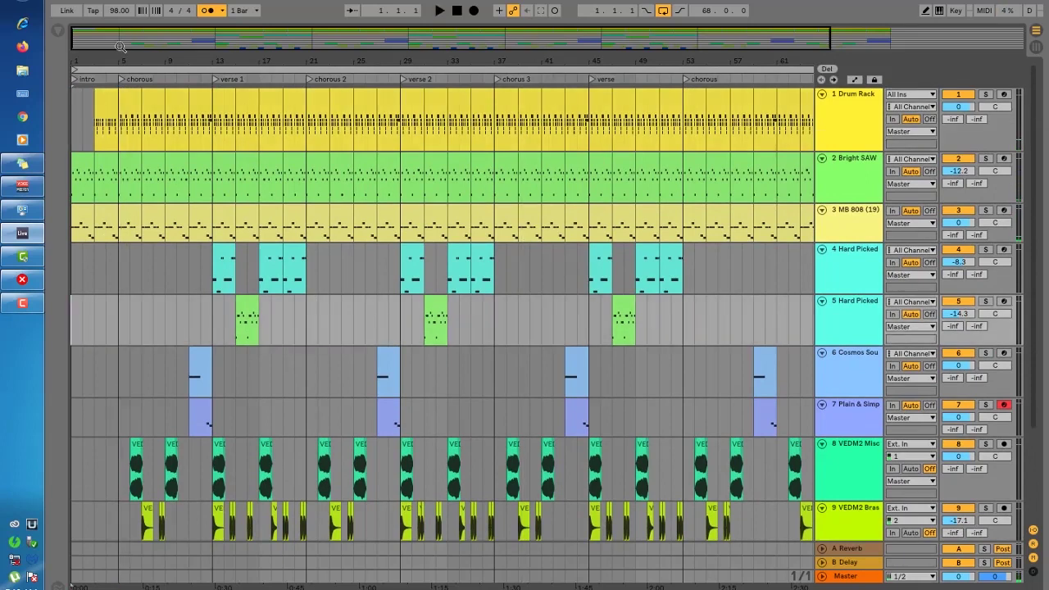
key("space")
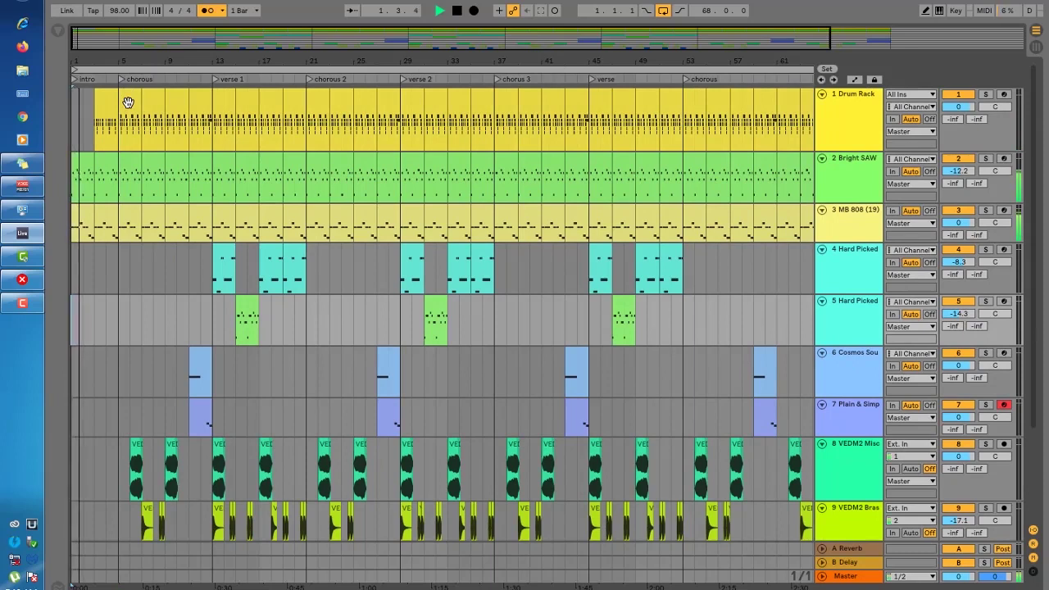
scroll(128, 102, "down", 3)
scroll(128, 102, "down", 1)
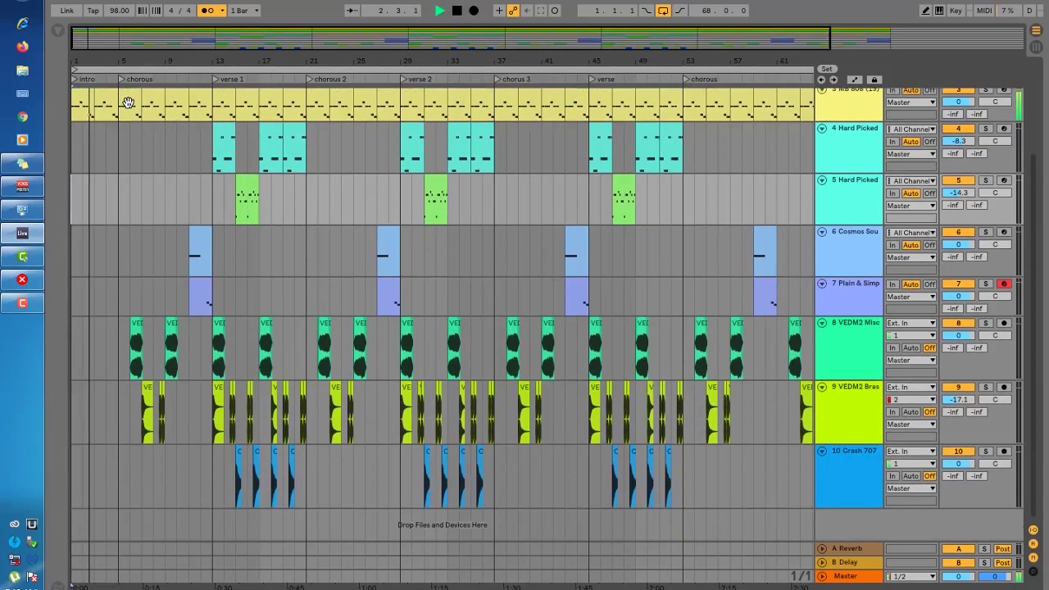
scroll(128, 102, "up", 3)
scroll(127, 102, "up", 1)
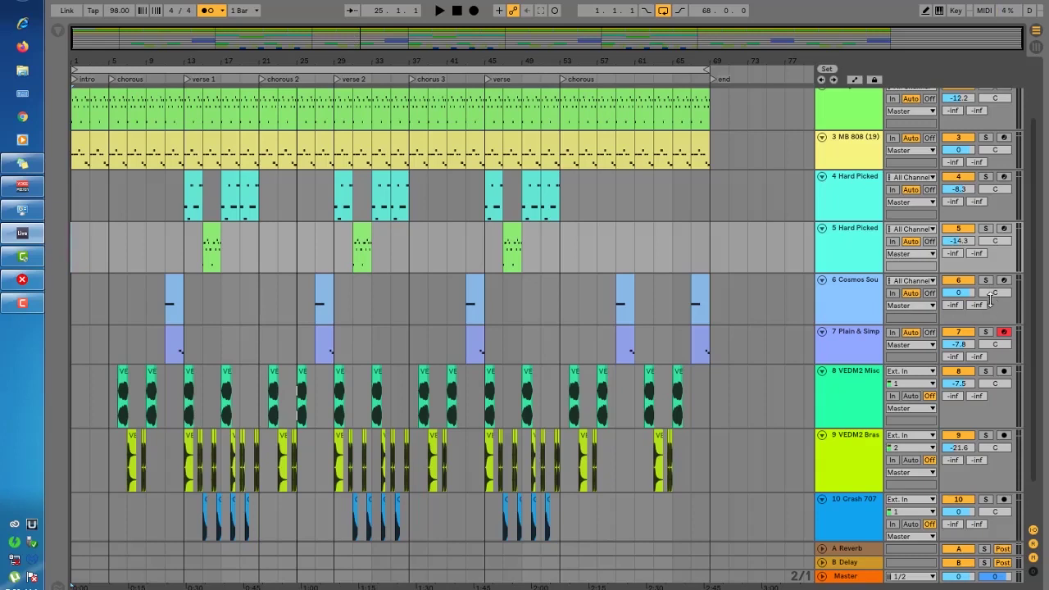
scroll(993, 303, "down", 1)
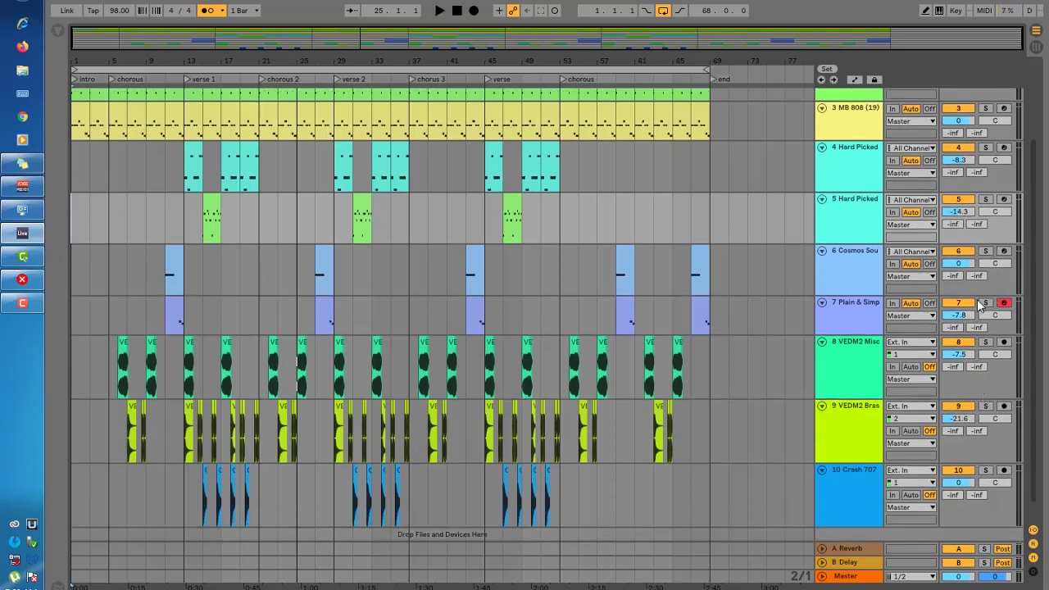